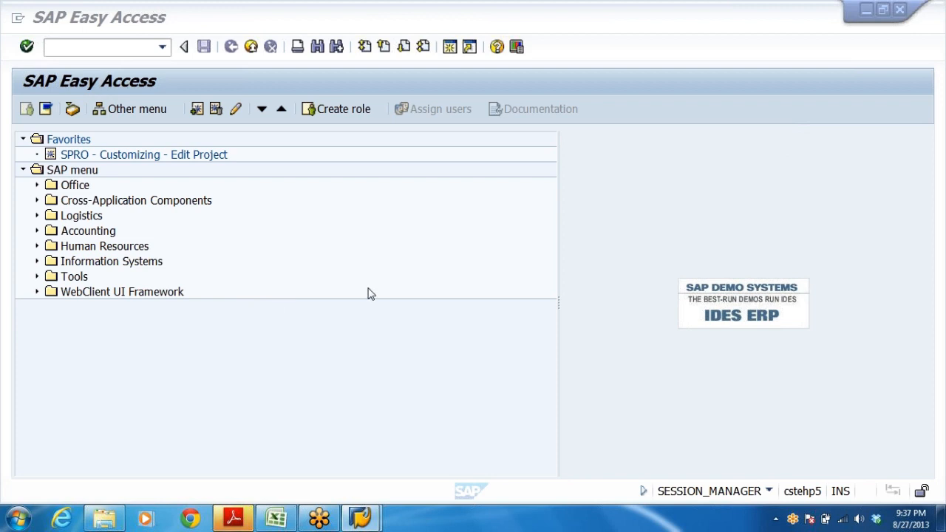
Expand Accounting, Financial Accounting and General Ledger in the SAP menu tree.
left_click(89, 231)
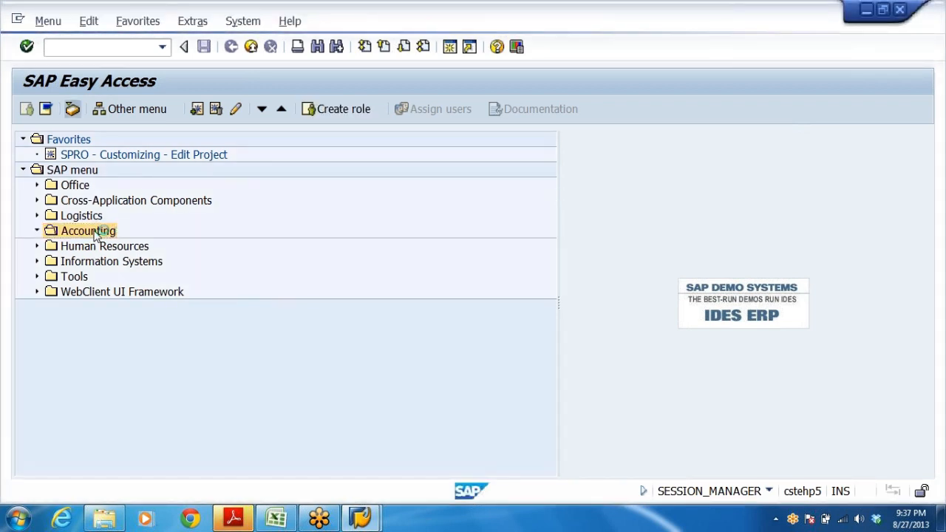
double_click(89, 231)
key("Down")
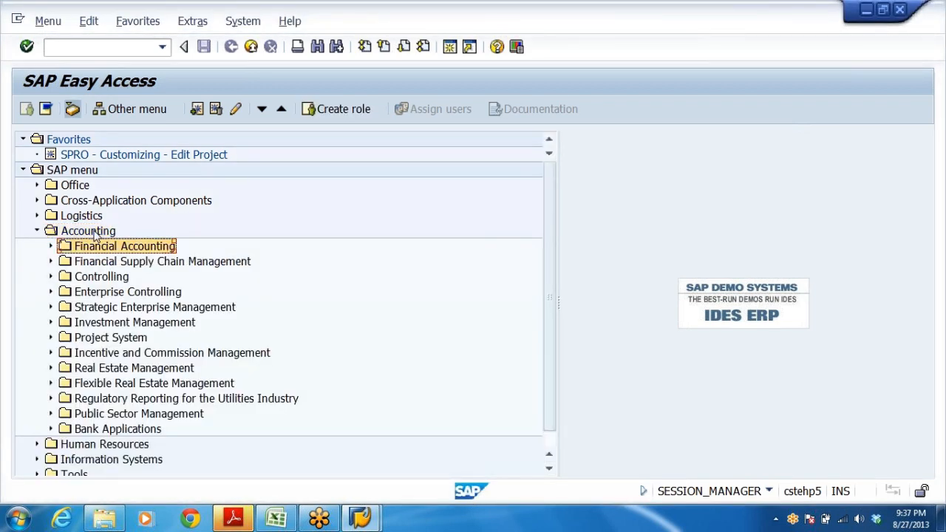
key("Down")
key("Up")
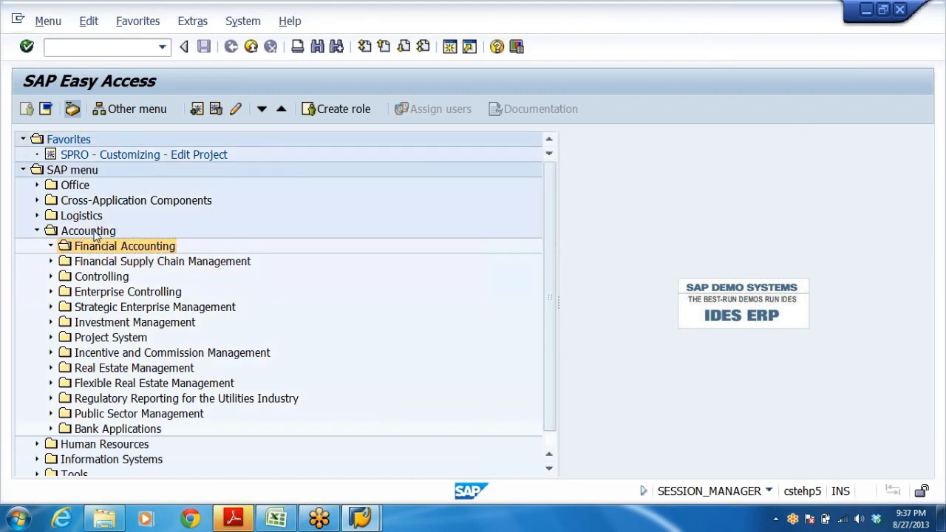
key("Right")
key("Down")
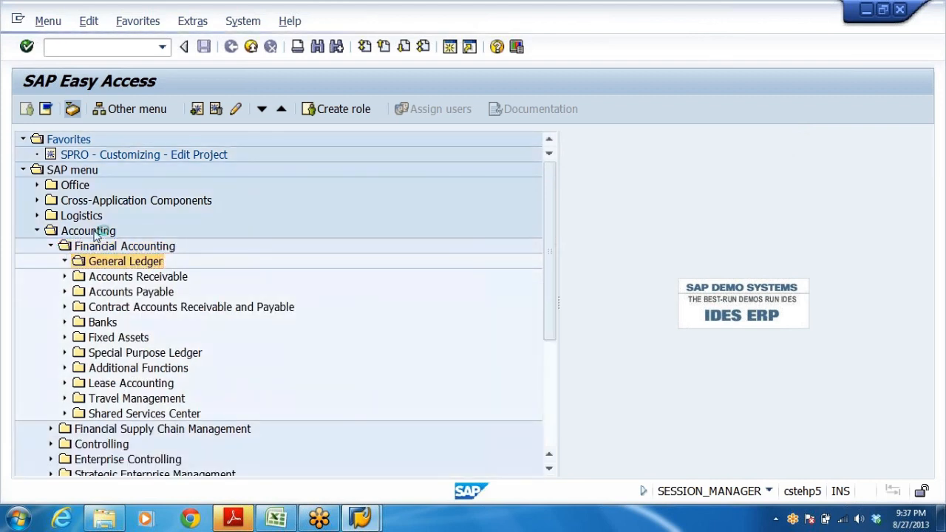
key("Right")
key("Down")
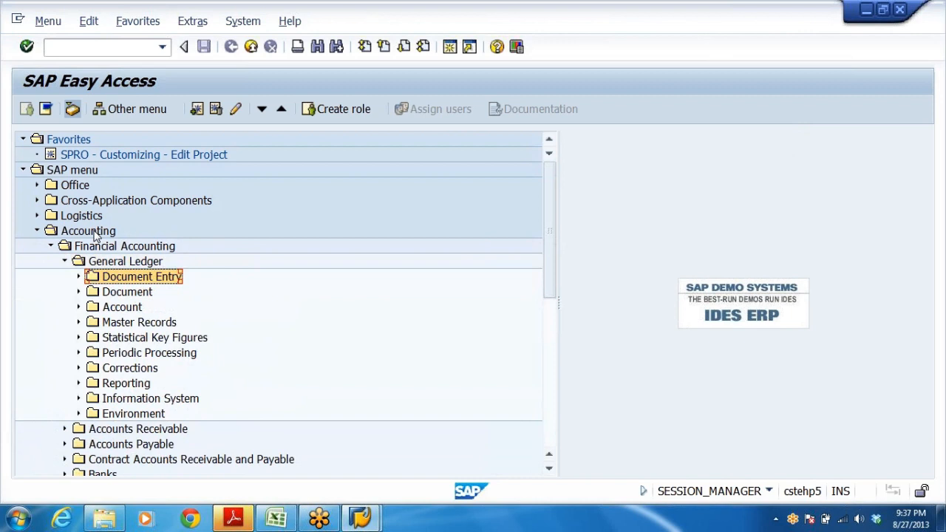
Start transaction FB03 from the command field.
left_click(156, 46)
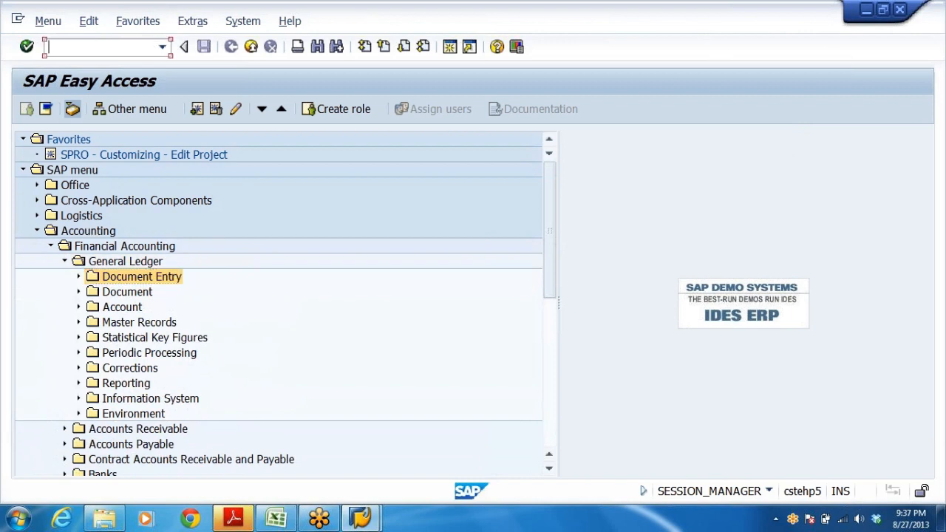
type("fb")
key("BackSpace")
key("BackSpace")
key("BackSpace")
key("Caps_Lock")
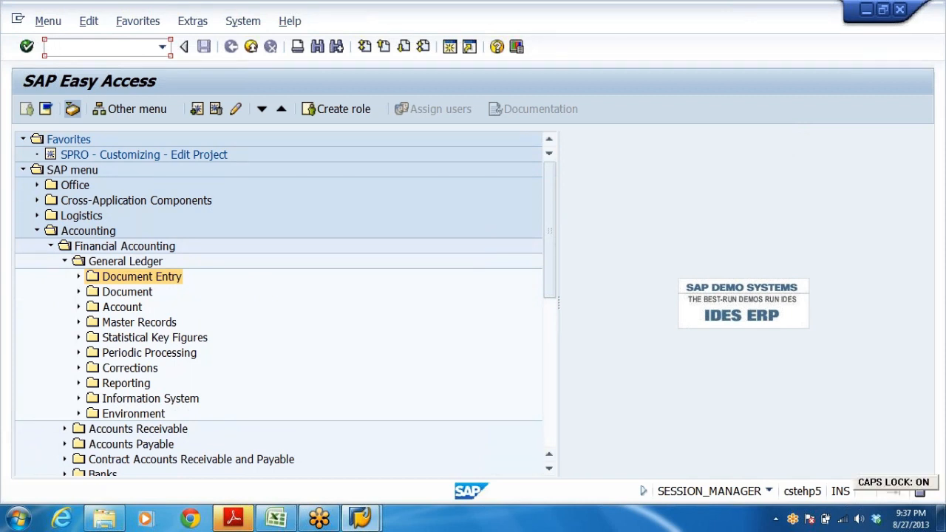
type("FB03")
key("Return")
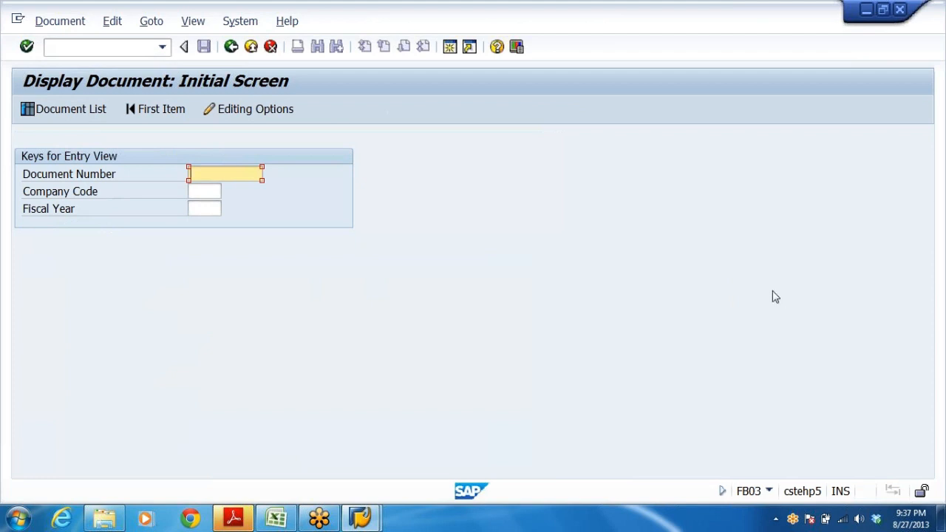
Run a document list for company code DRL and fiscal year 2013, and return to the SAP menu.
left_click(204, 191)
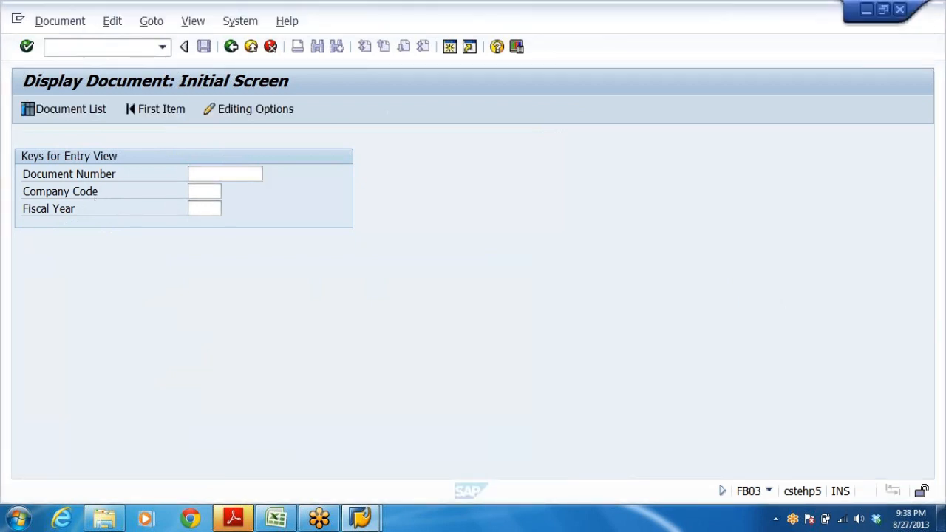
type("DRL")
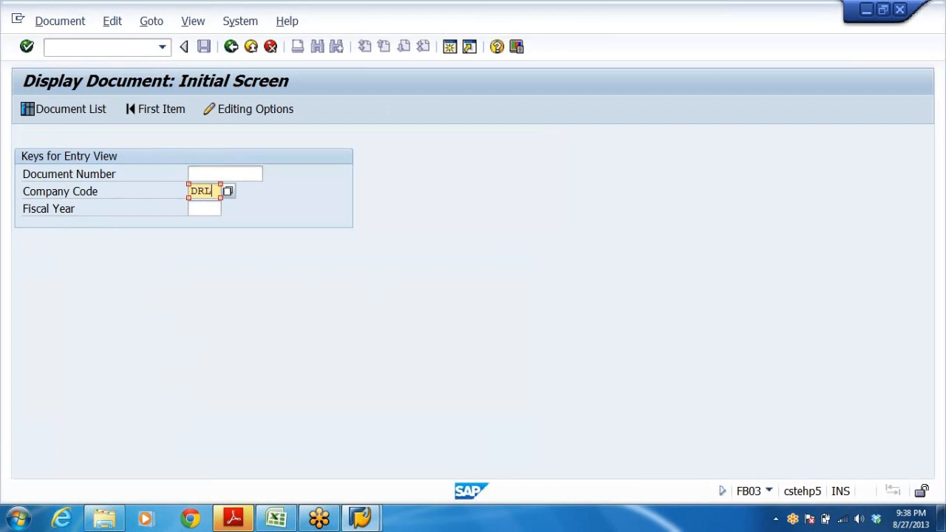
left_click(203, 209)
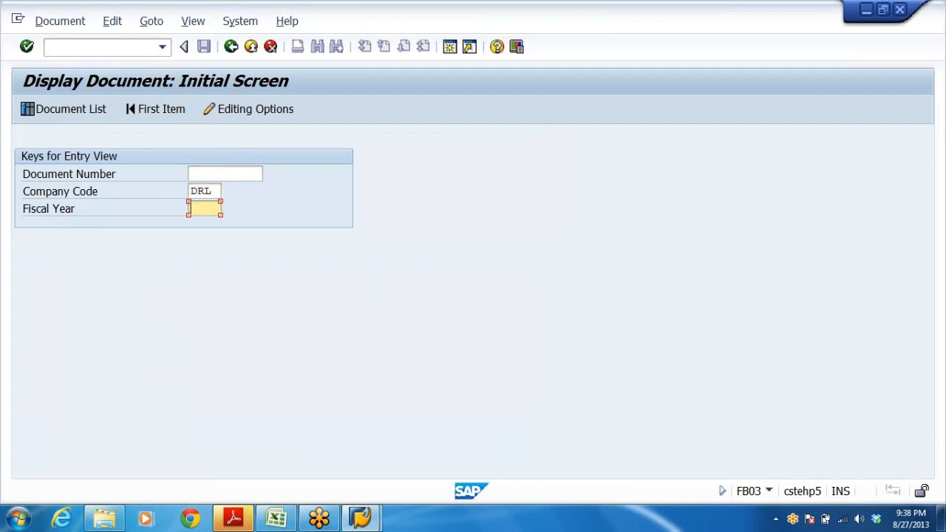
type("2013")
left_click(47, 108)
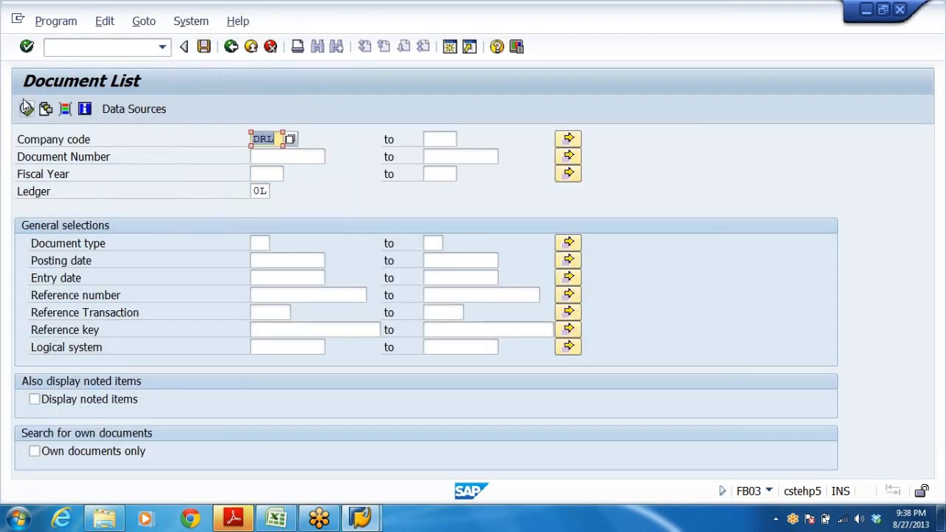
left_click(26, 107)
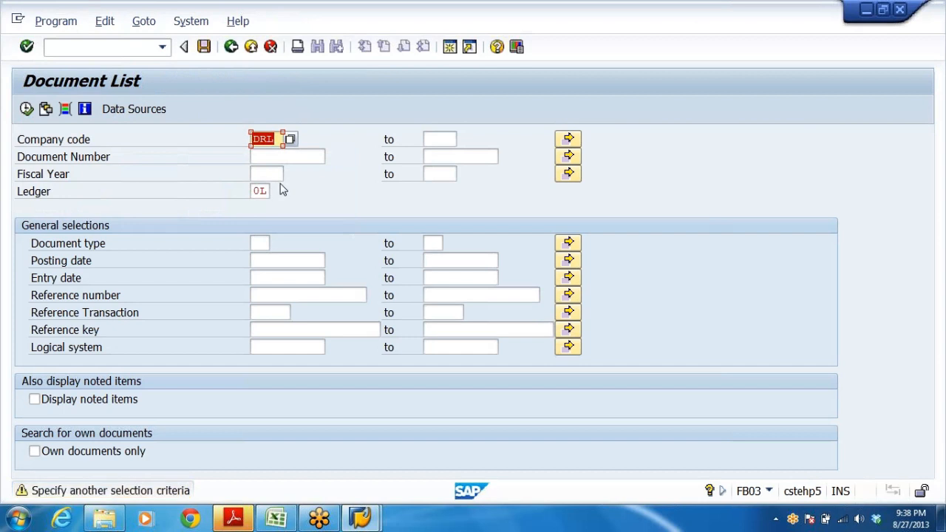
key("Return")
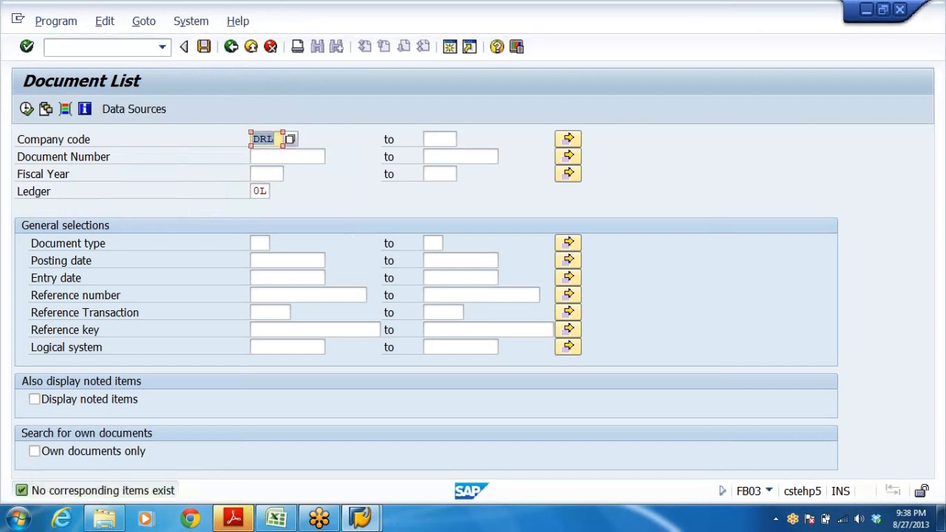
left_click(230, 46)
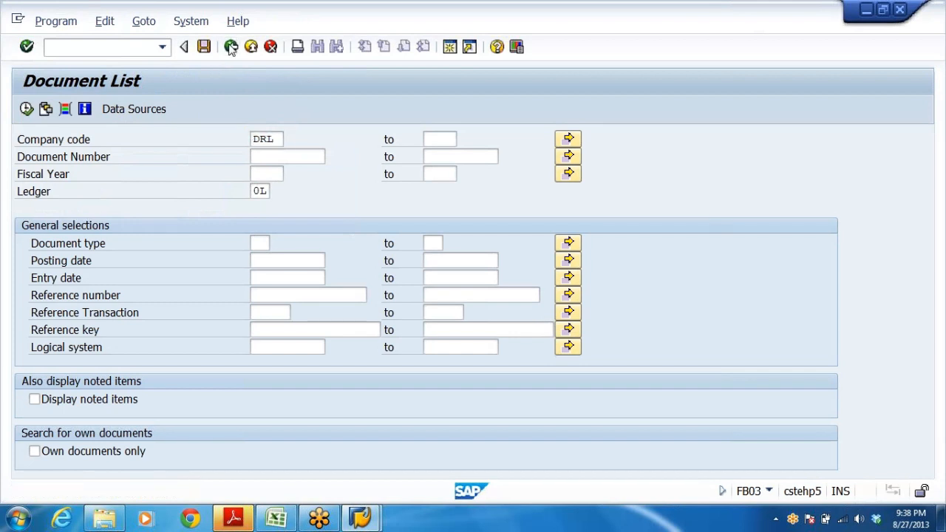
left_click(231, 46)
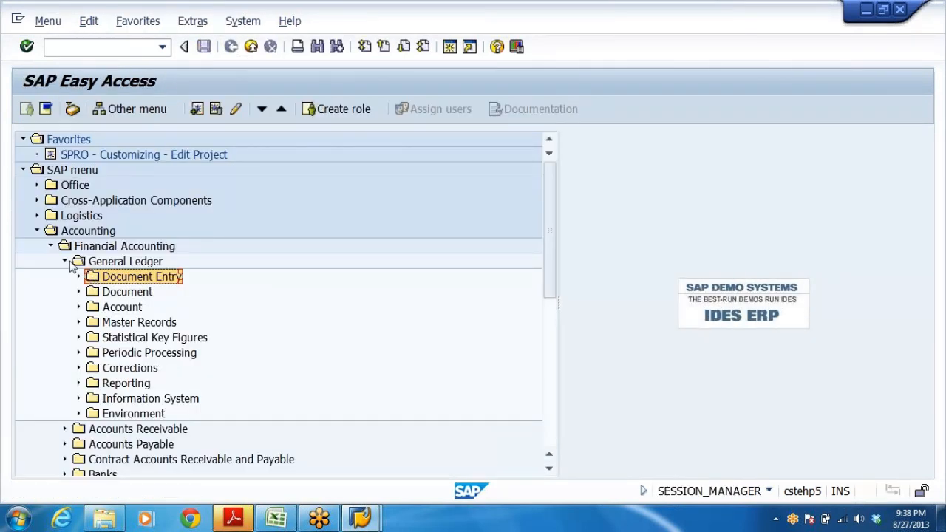
Open FS00 - Centrally under General Ledger › Master Records › G/L Accounts › Individual Processing.
left_click(64, 262)
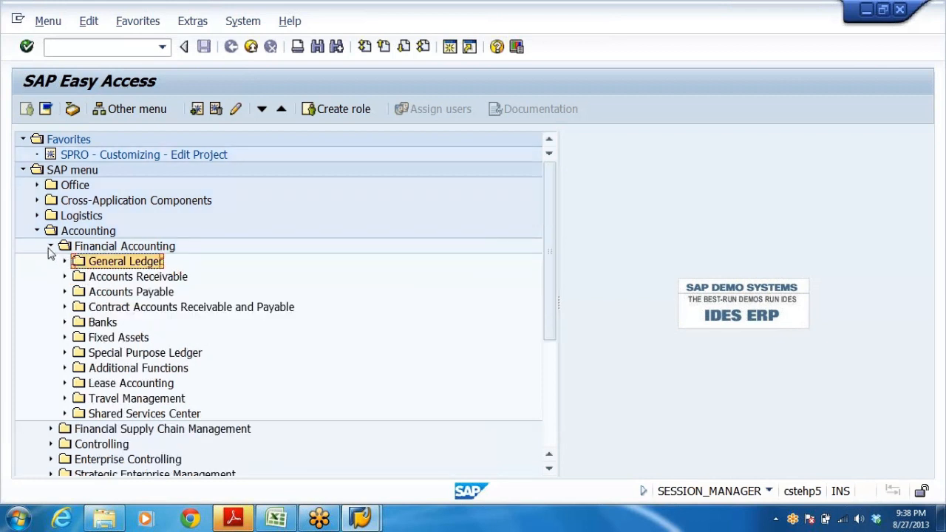
left_click(50, 246)
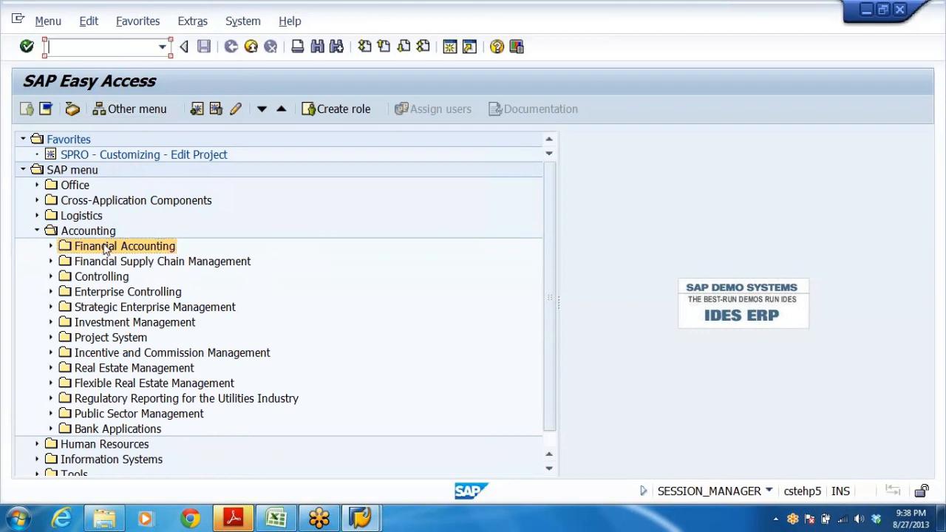
key("Right")
key("Down")
key("Right")
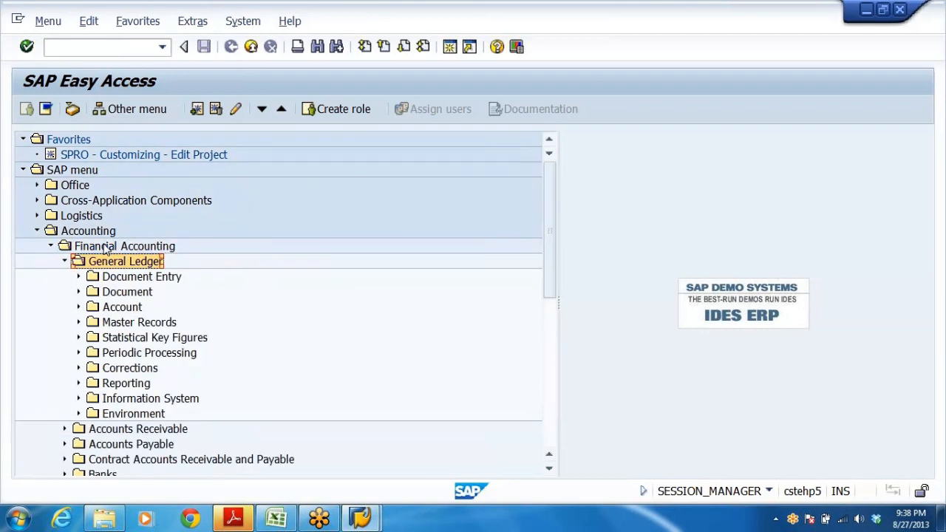
key("Down")
key("Right")
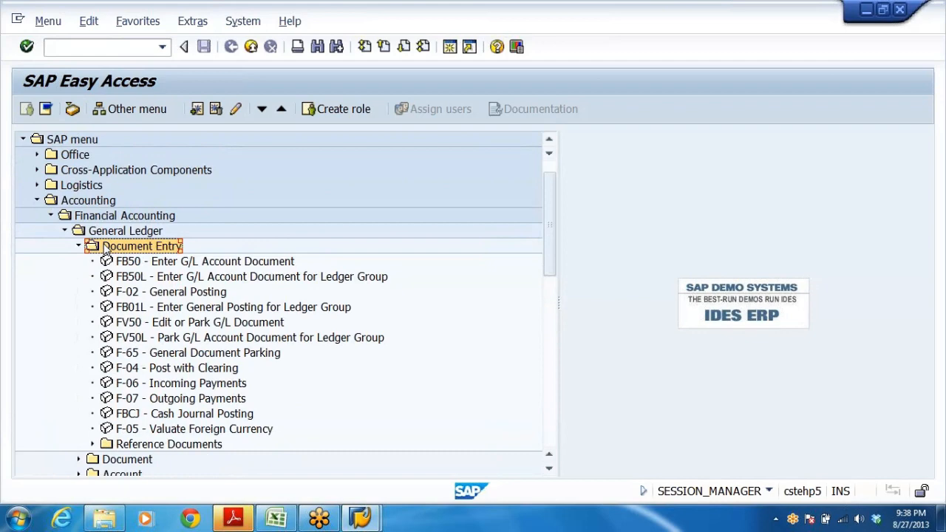
key("Left")
key("Down")
key("Down")
key("Down")
key("Right")
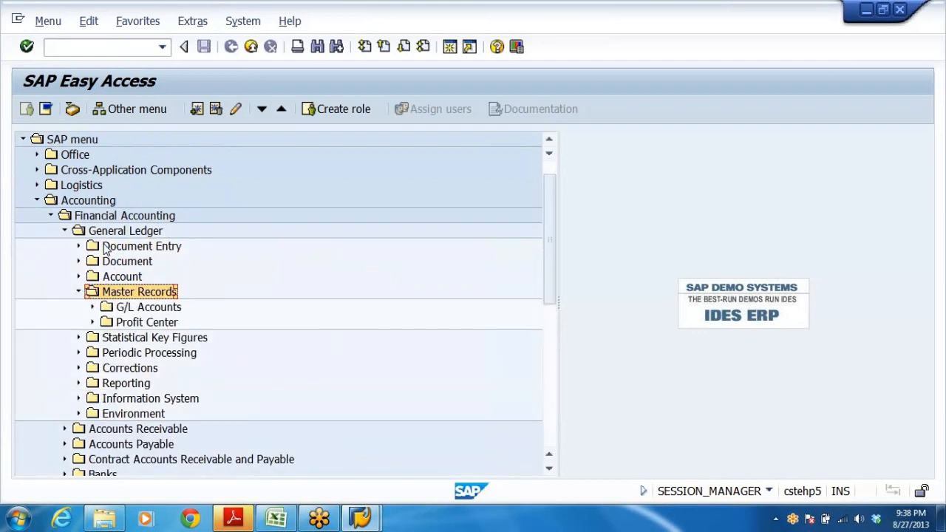
key("Down")
key("Right")
key("Down")
key("Right")
key("Down")
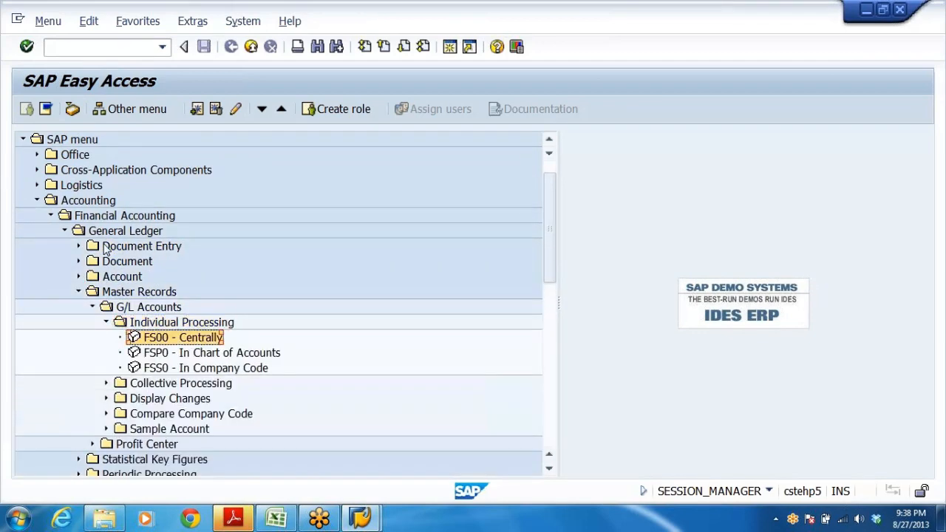
key("Return")
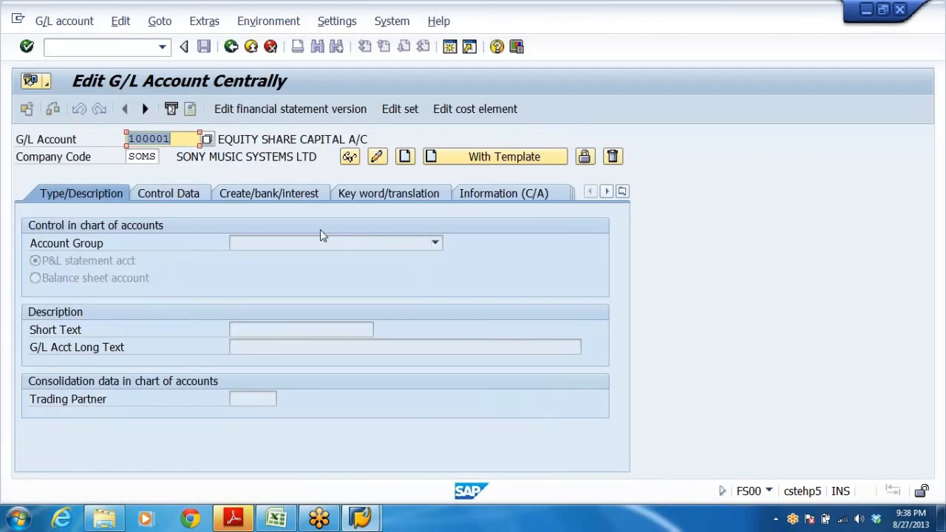
Set the company code to DRL and try to display G/L account 100001.
key("Tab")
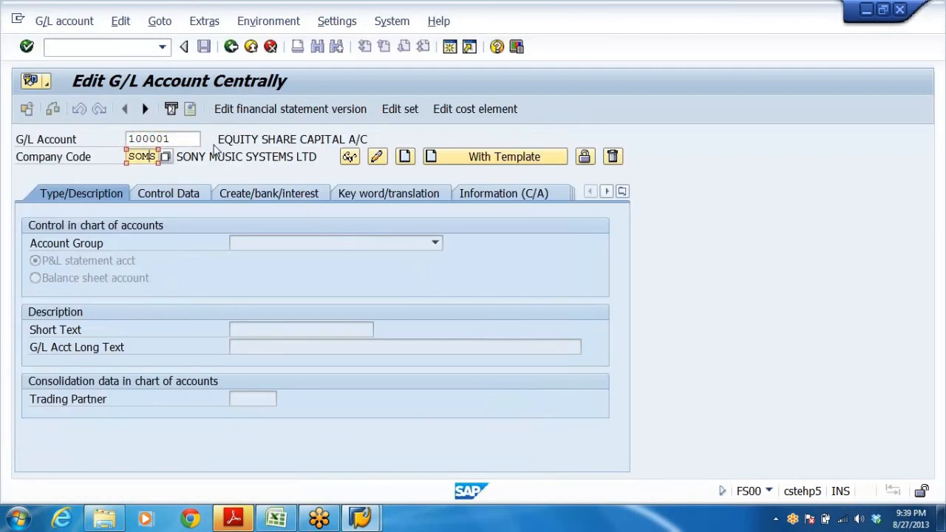
key("BackSpace")
key("BackSpace")
key("BackSpace")
key("BackSpace")
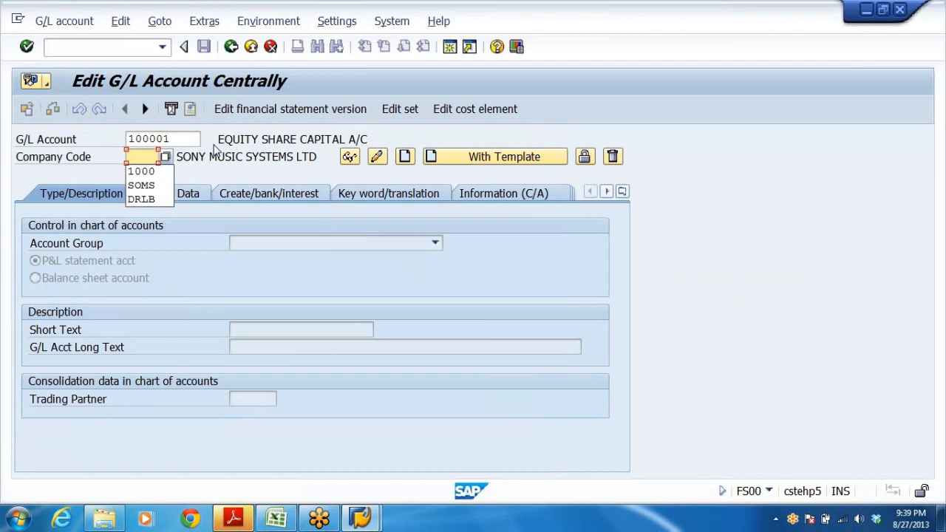
type("DRL")
key("Return")
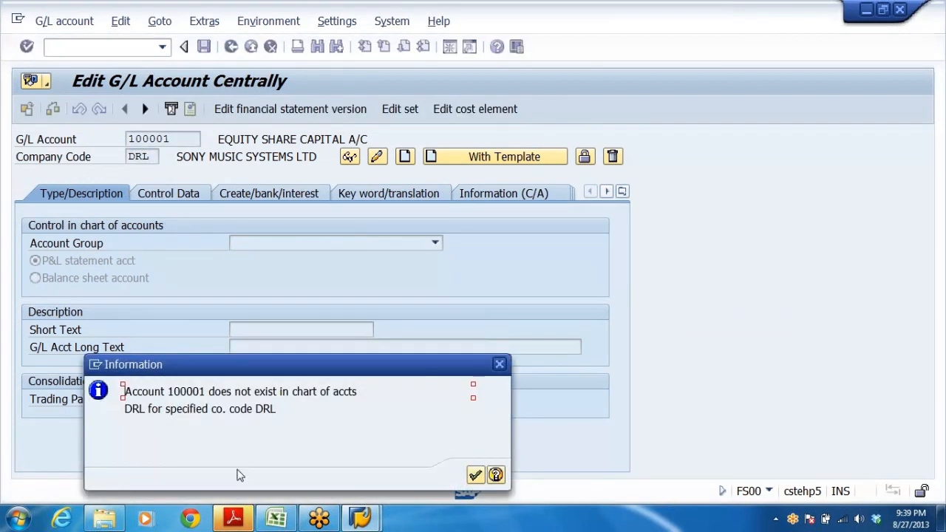
left_click(476, 474)
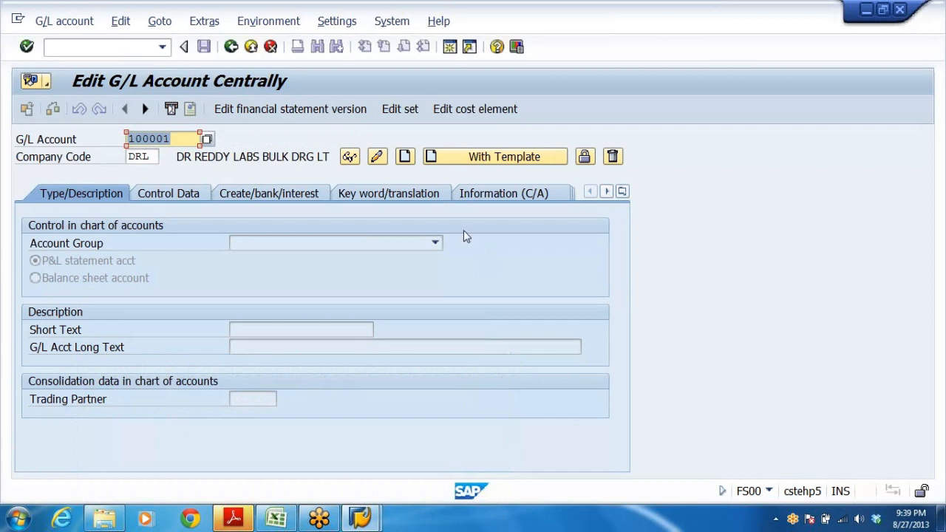
left_click(350, 157)
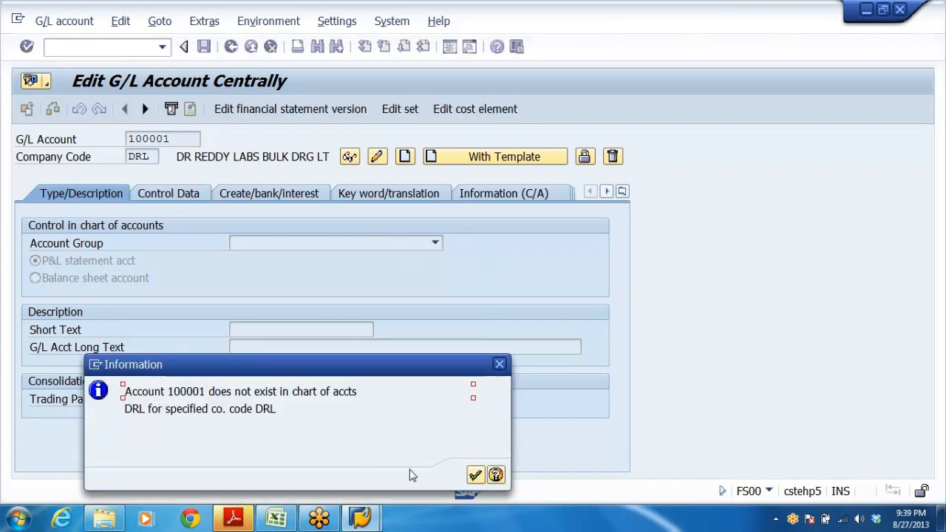
left_click(475, 474)
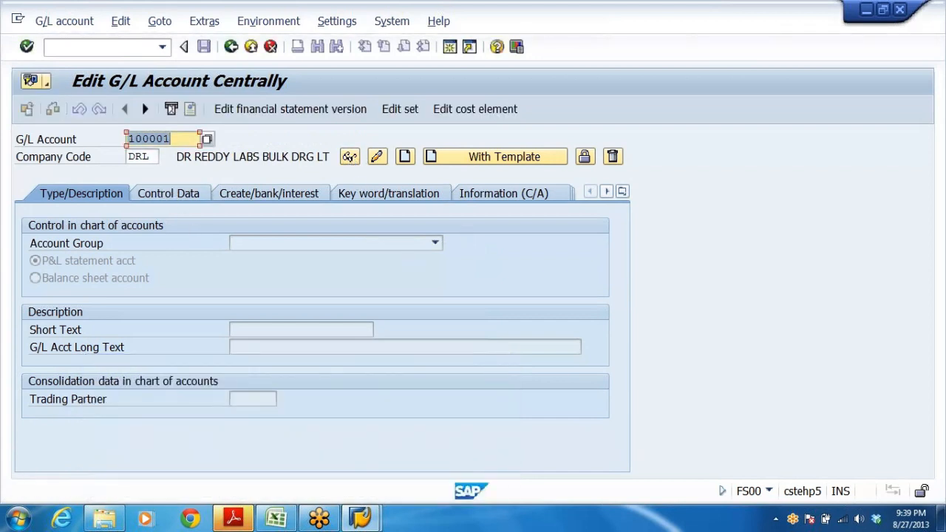
Clear the G/L account number and search its value help for accounts in chart of accounts DRL.
key("BackSpace")
key("BackSpace")
key("BackSpace")
key("BackSpace")
key("BackSpace")
key("BackSpace")
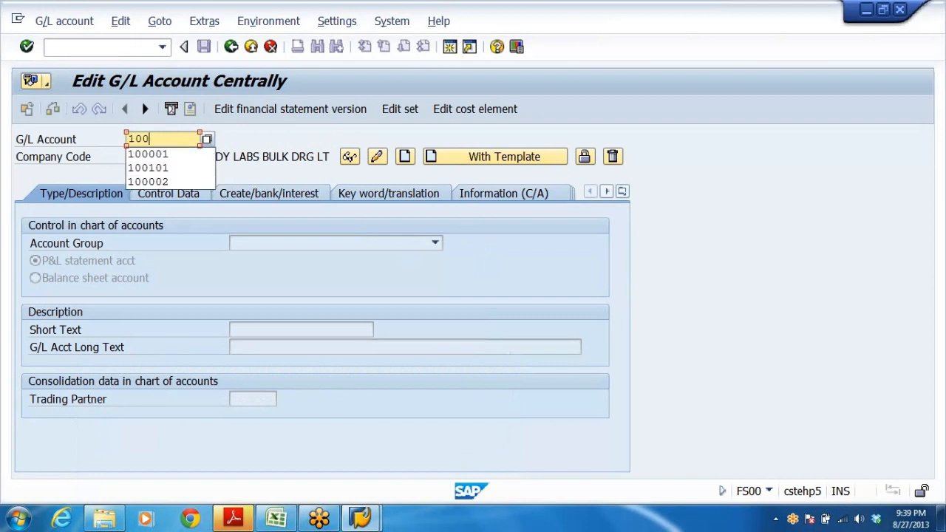
left_click(206, 141)
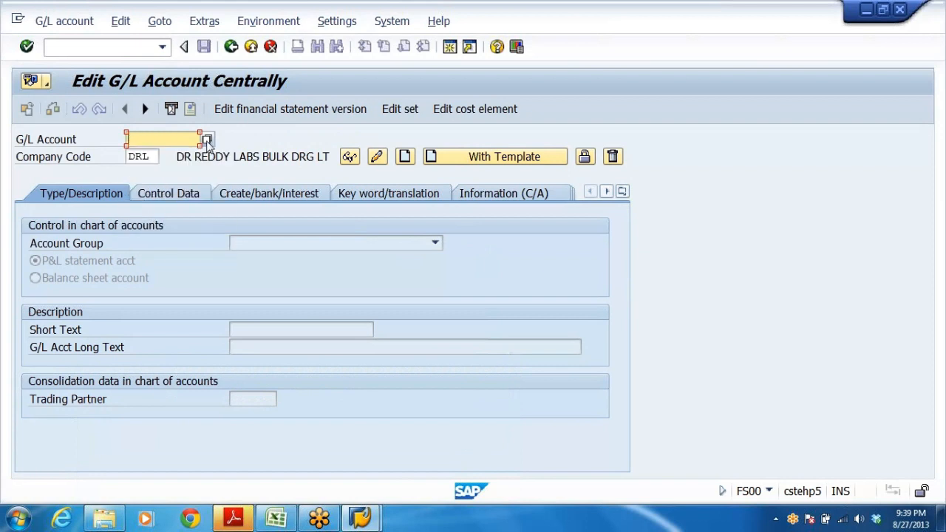
left_click(207, 141)
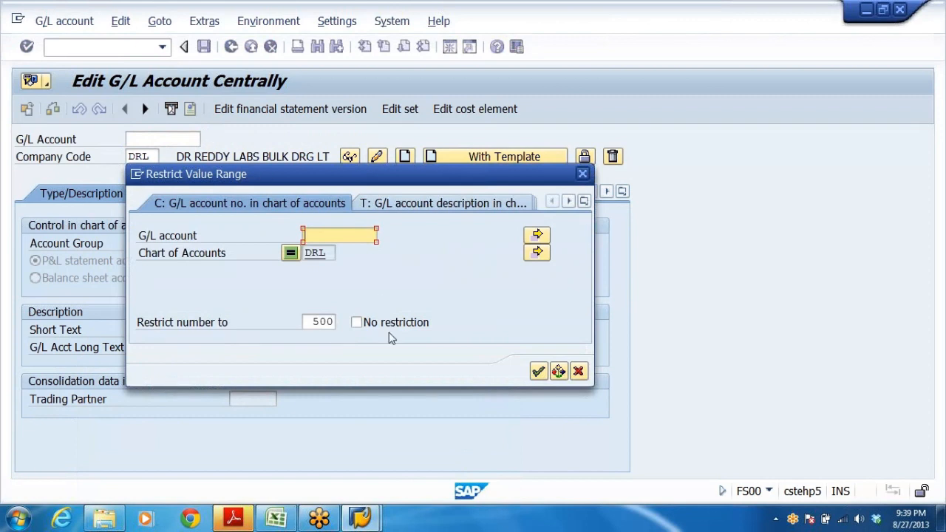
left_click(539, 371)
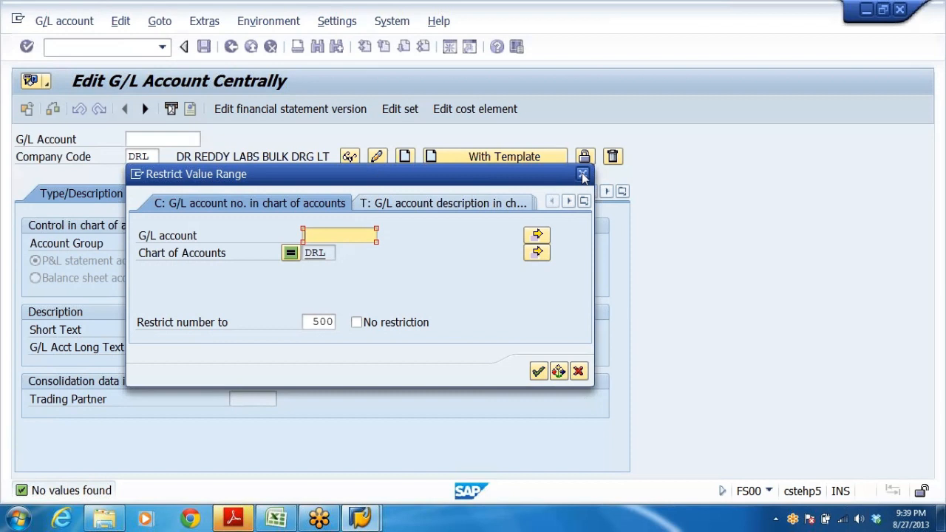
left_click(582, 175)
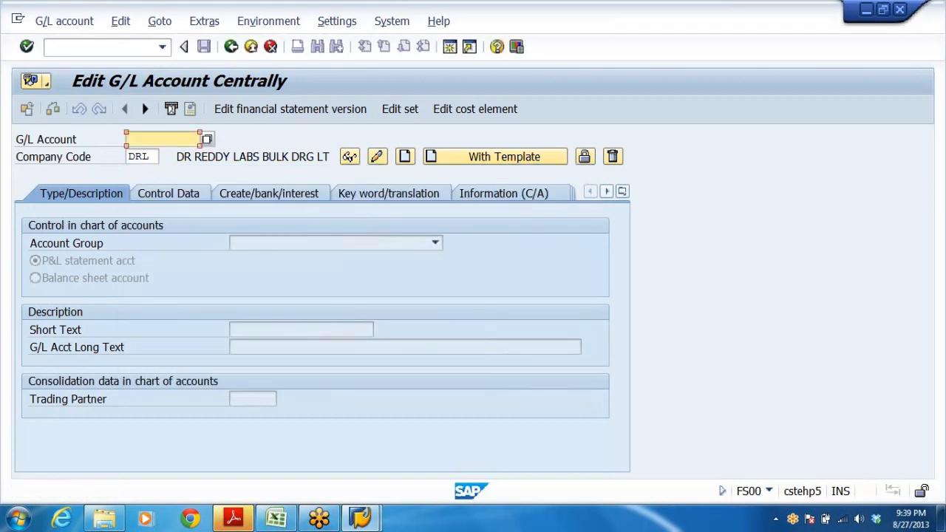
Browse the company code value help and select DRL for the G/L account screen.
left_click(149, 156)
left_click(164, 157)
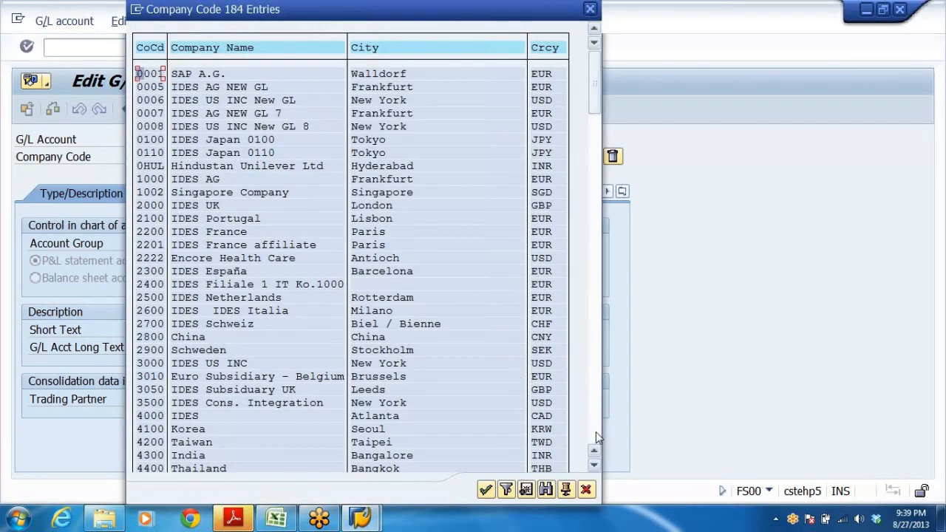
left_click(596, 432)
left_click(596, 432)
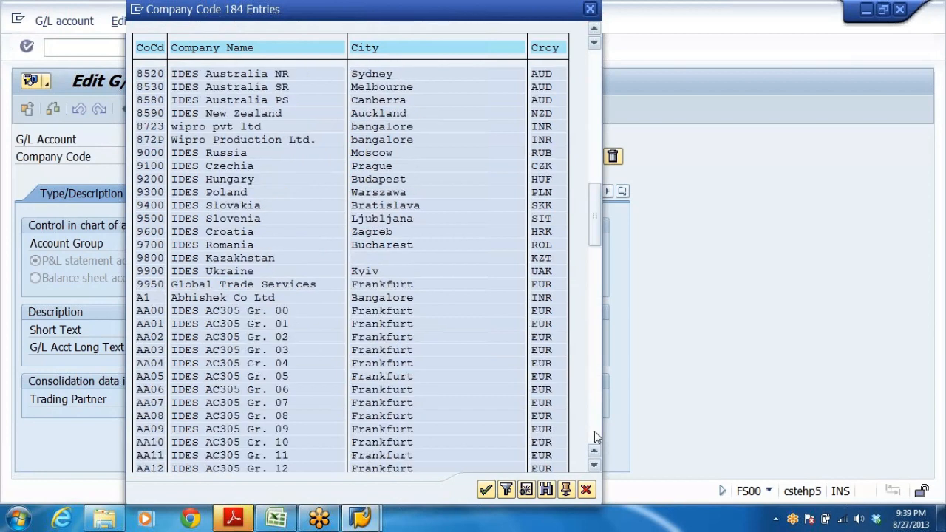
left_click(595, 431)
left_click(594, 431)
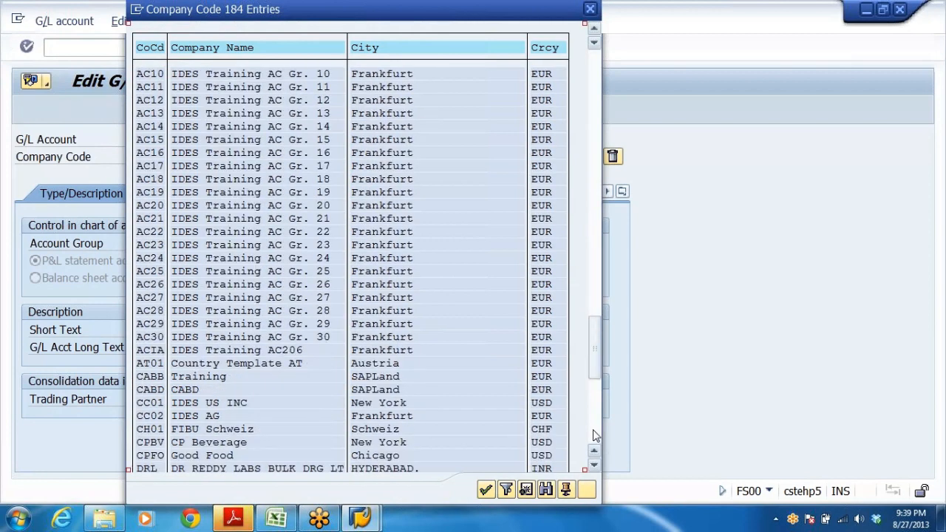
left_click(595, 436)
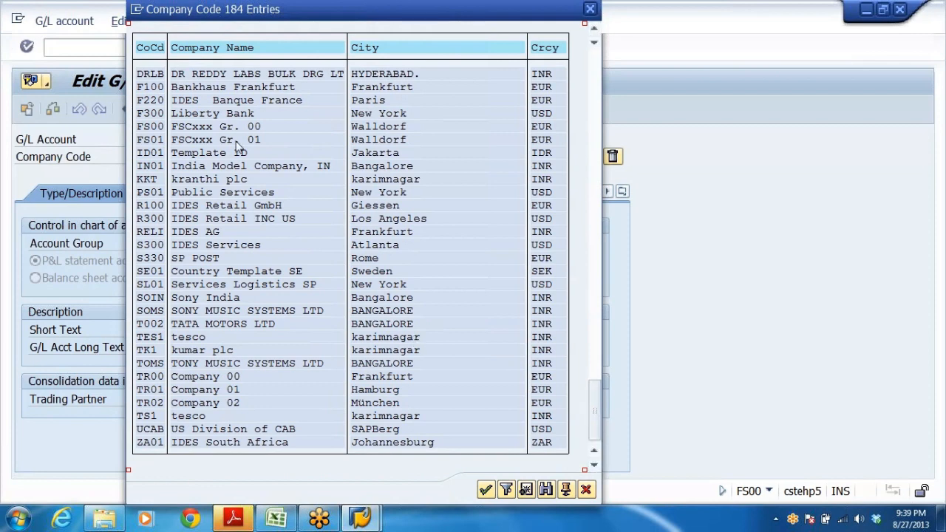
left_click(594, 29)
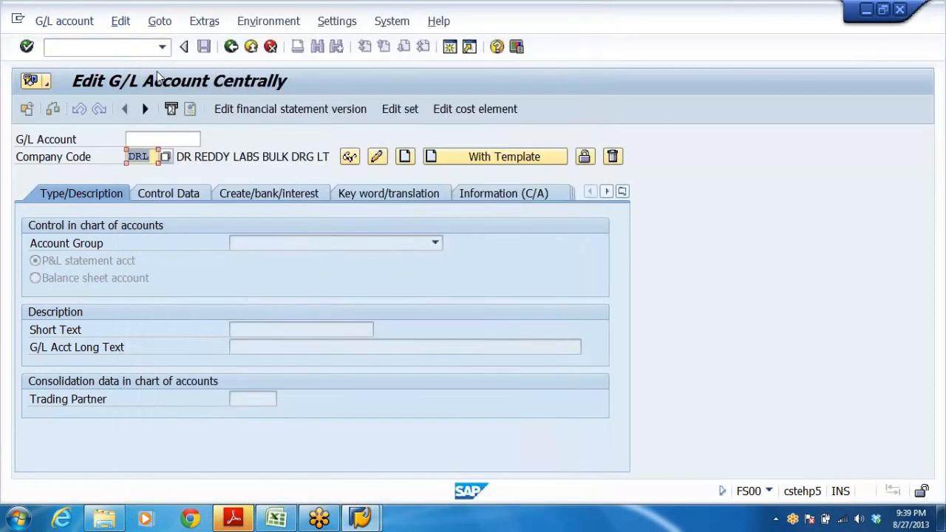
double_click(158, 74)
left_click(166, 139)
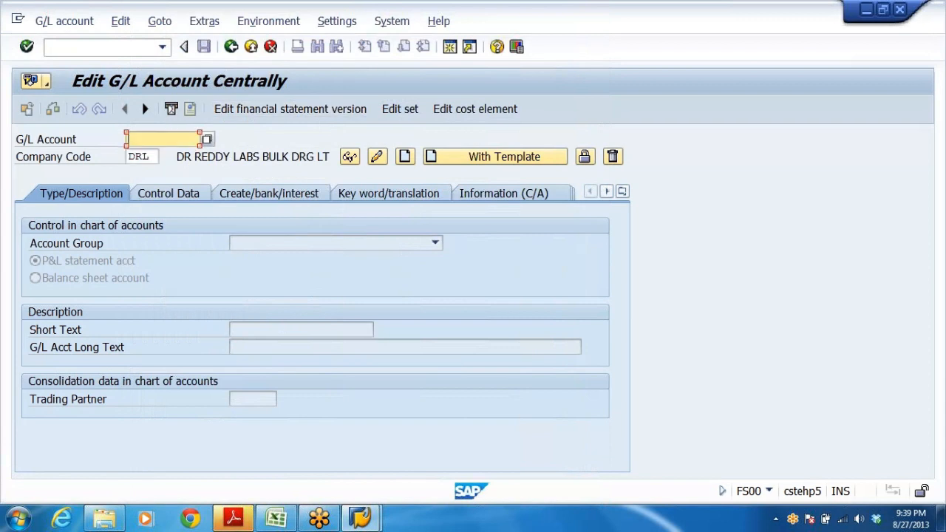
Open the G/L account value help restricted to chart of accounts DRL and close it again.
left_click(210, 140)
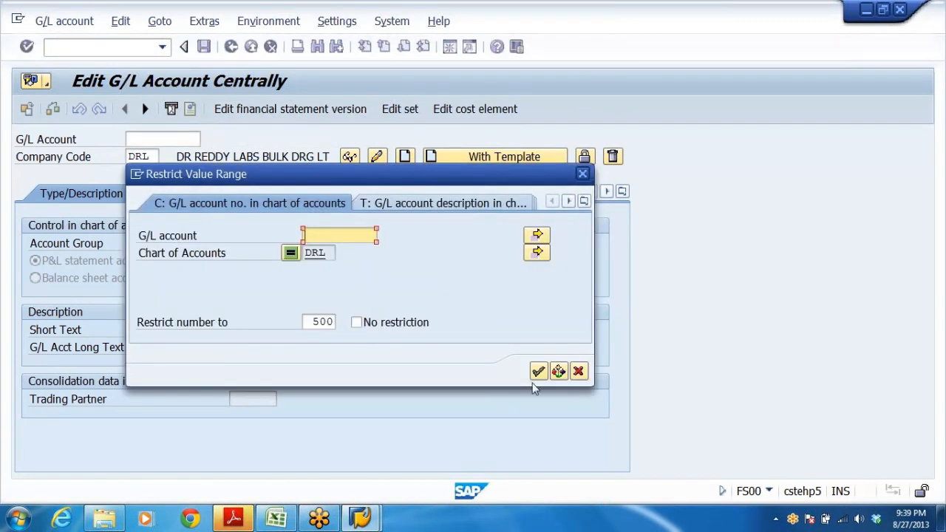
left_click(538, 371)
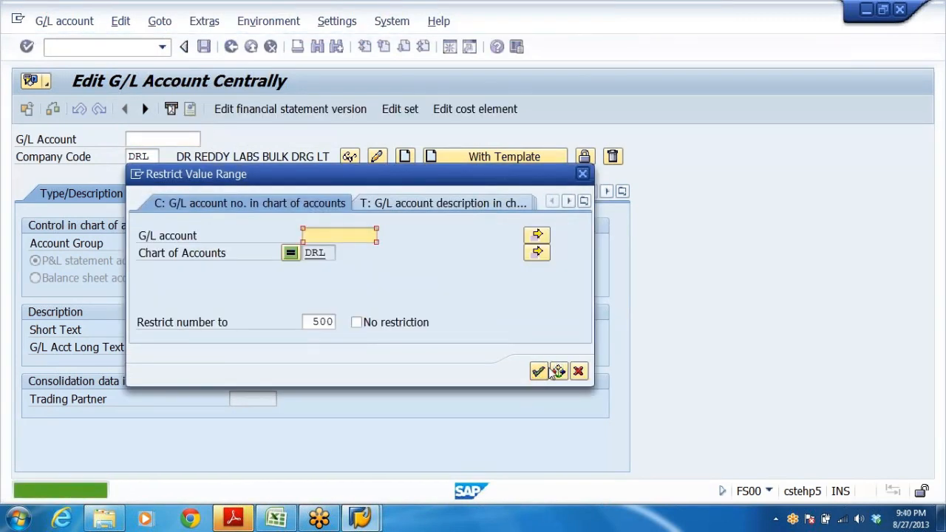
left_click(583, 174)
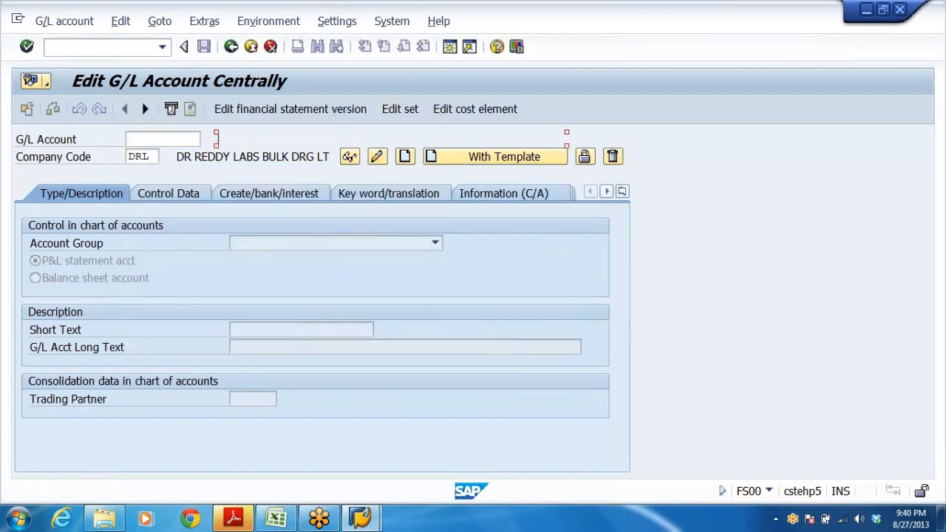
Return to the SAP menu and reopen FS00 - Centrally under General Ledger › Master Records › G/L Accounts › Individual Processing.
left_click(231, 47)
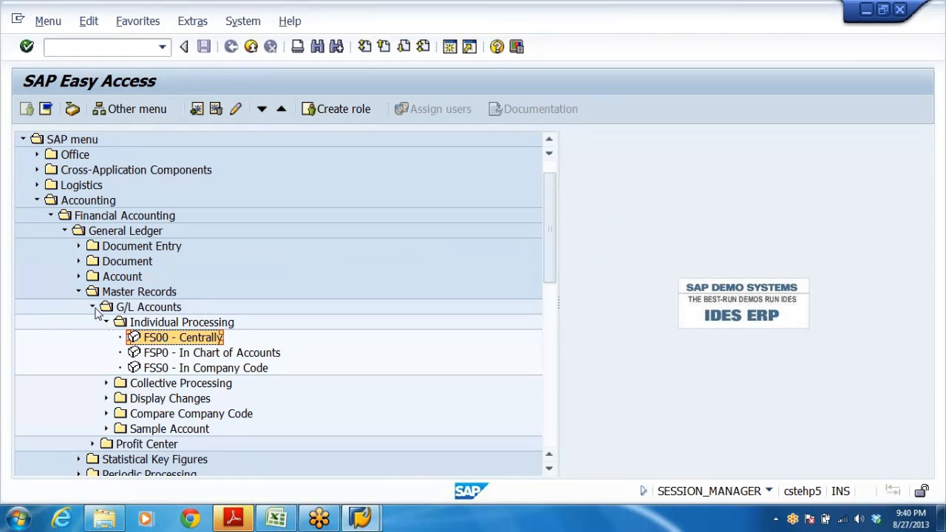
left_click(103, 202)
left_click(121, 216)
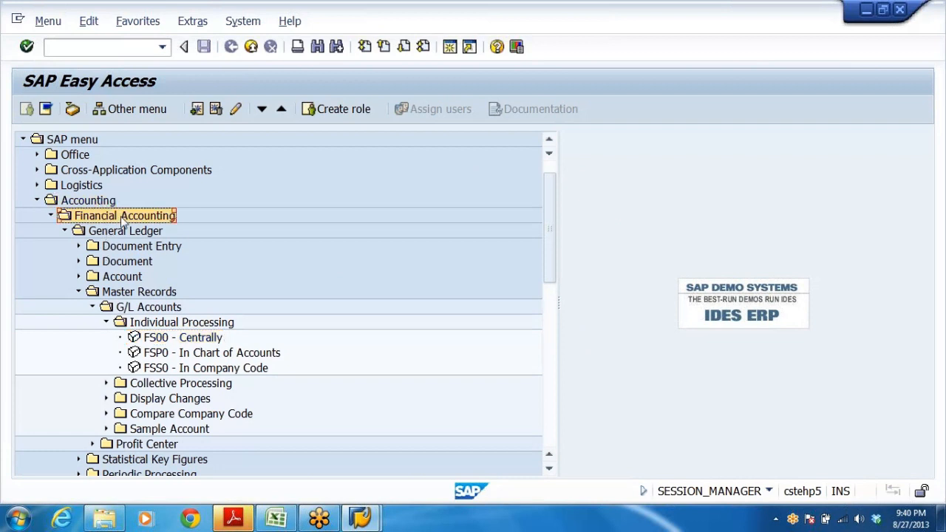
left_click(130, 233)
left_click(109, 294)
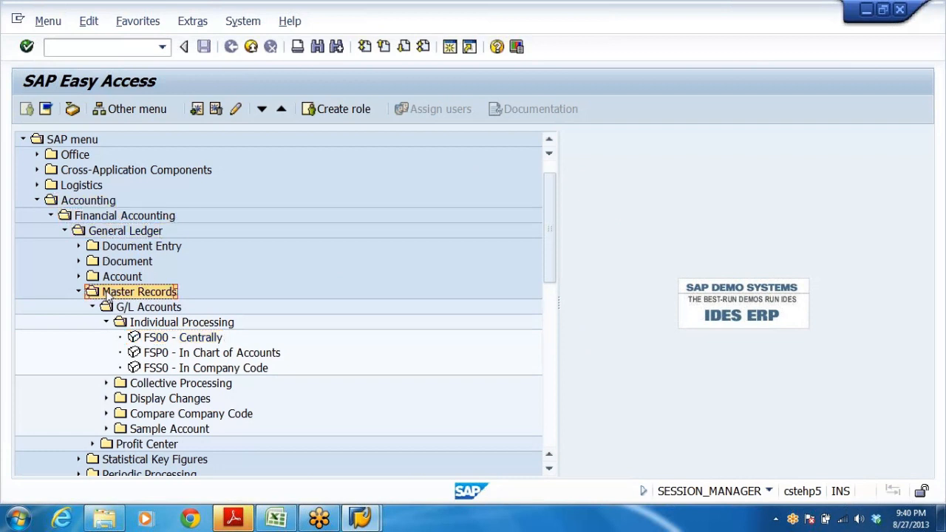
left_click(139, 307)
left_click(166, 322)
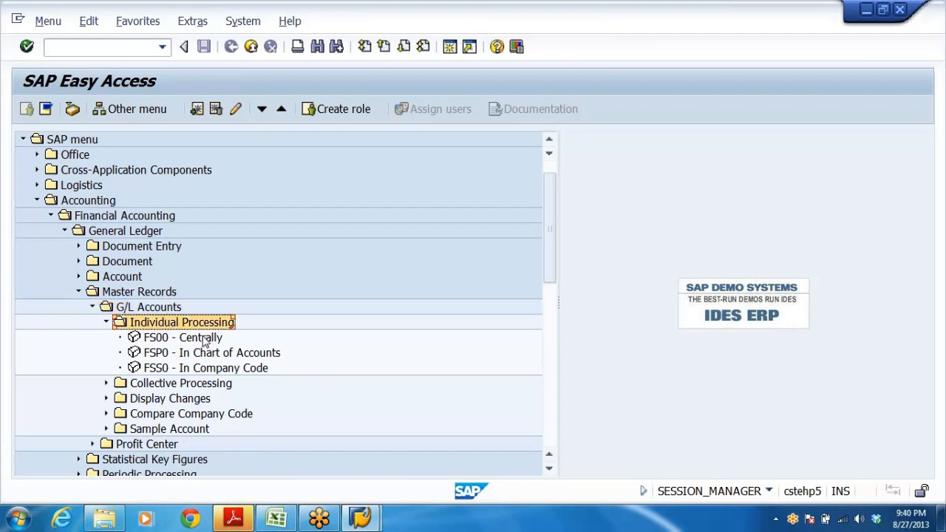
left_click(203, 339)
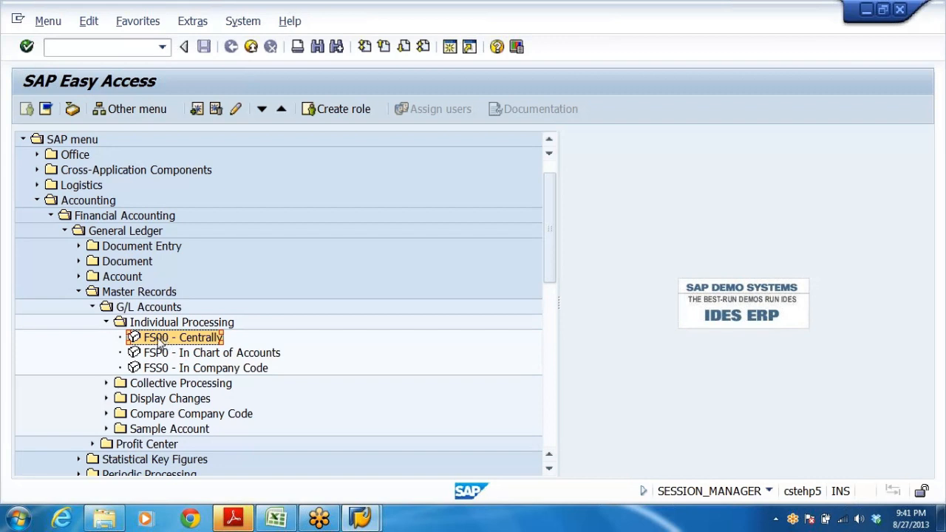
double_click(155, 339)
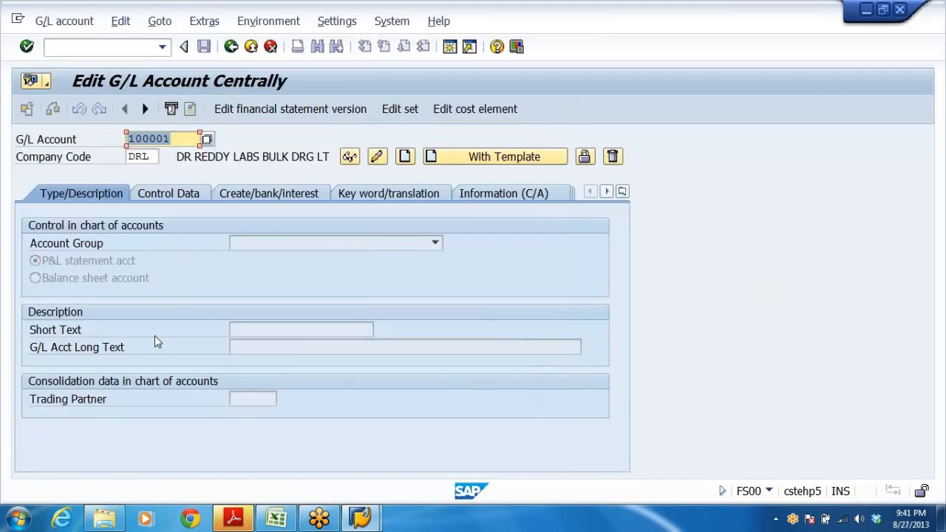
Switch to the DRL_GRP workbook and review the GL accounts to be created on sheet GLACCTS, then return to SAP.
left_click(172, 139)
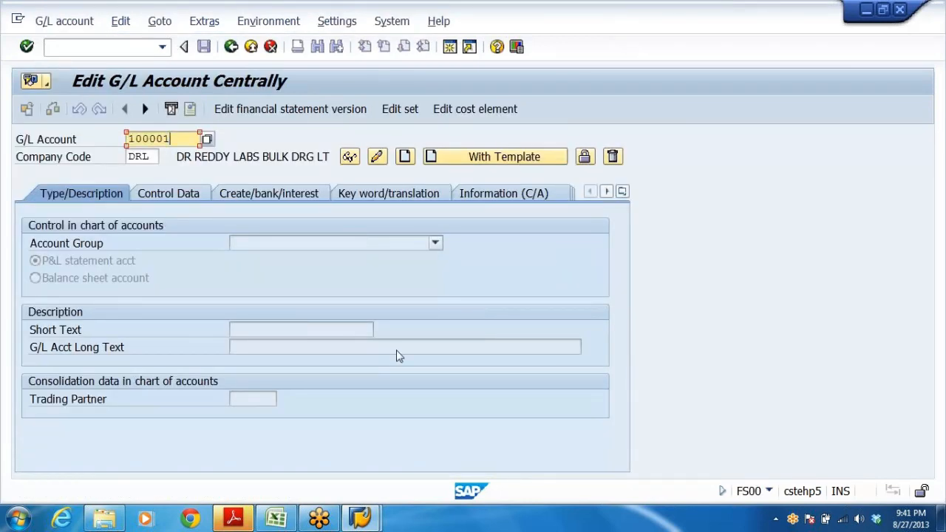
left_click(279, 519)
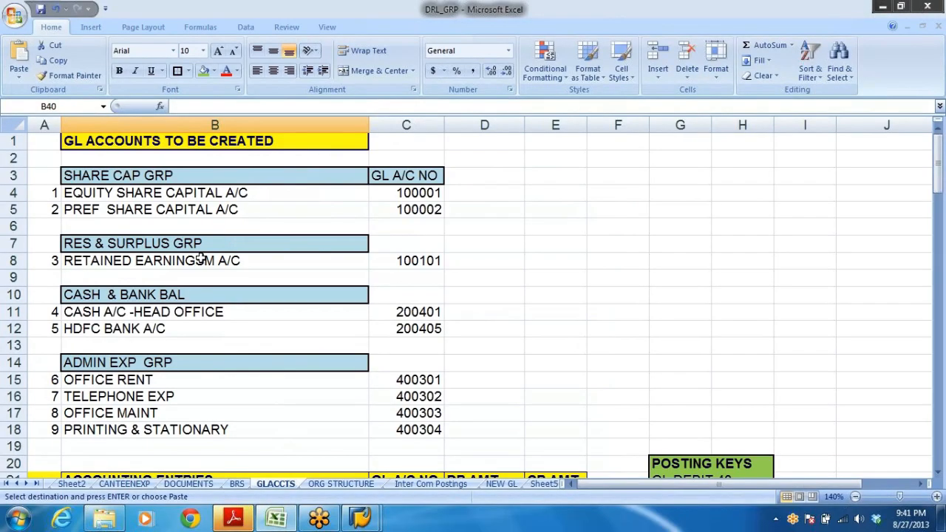
left_click(556, 245)
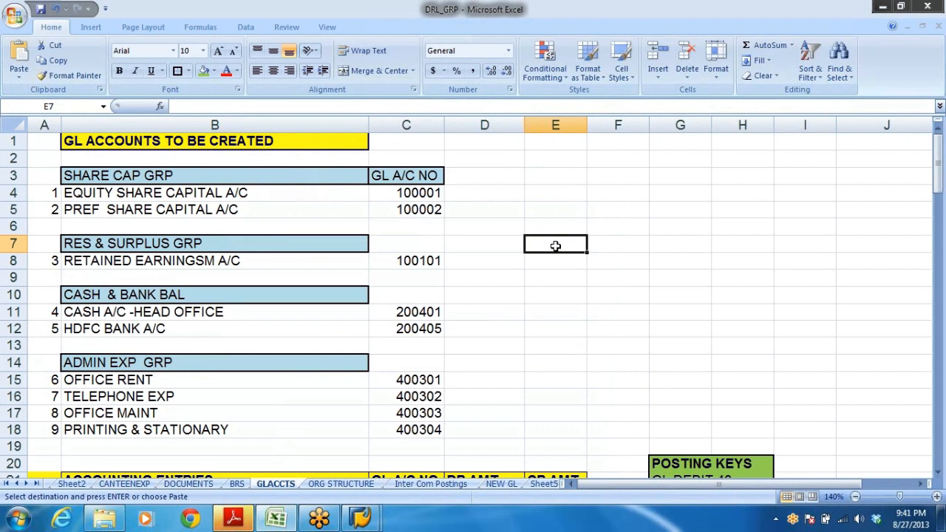
left_click(92, 193)
left_click(100, 211)
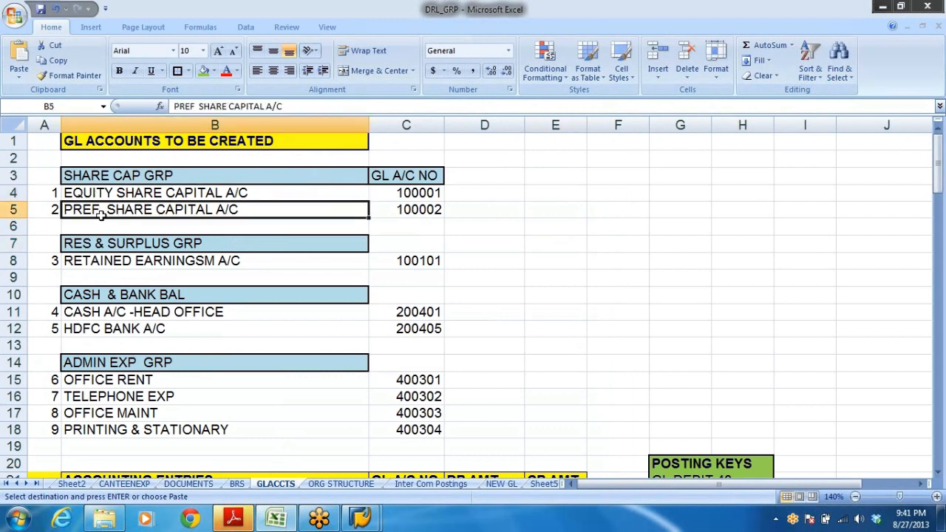
left_click(125, 267)
left_click(125, 311)
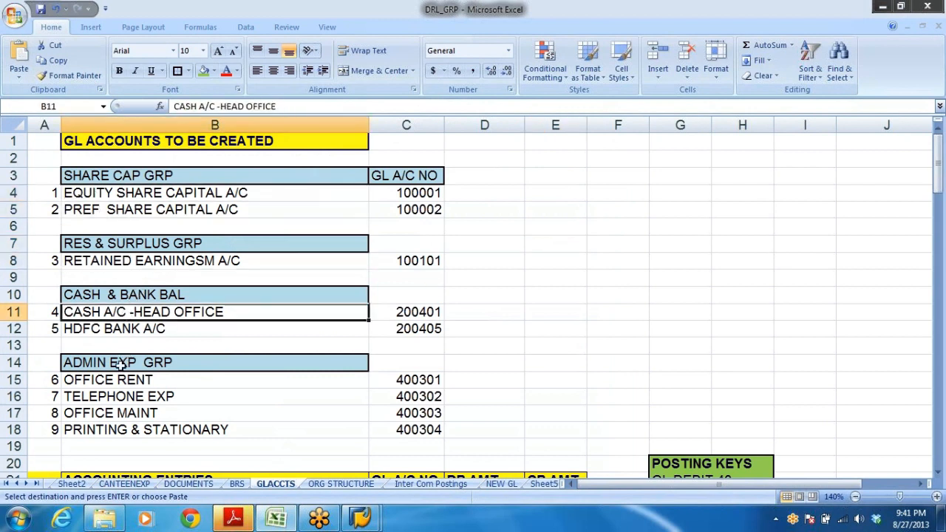
left_click_drag(108, 382, 355, 462)
left_click(517, 330)
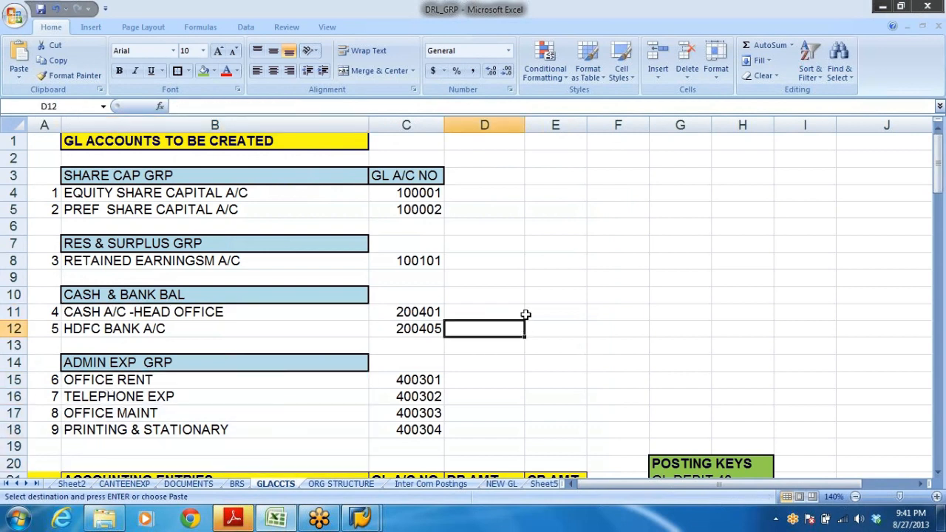
key("alt+Tab")
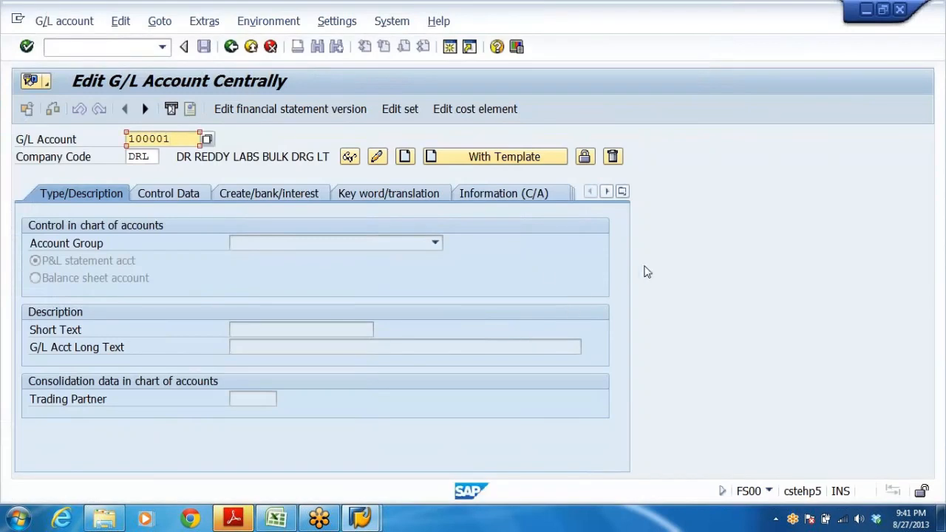
Start creating G/L account 100001 in company code DRL.
left_click(151, 156)
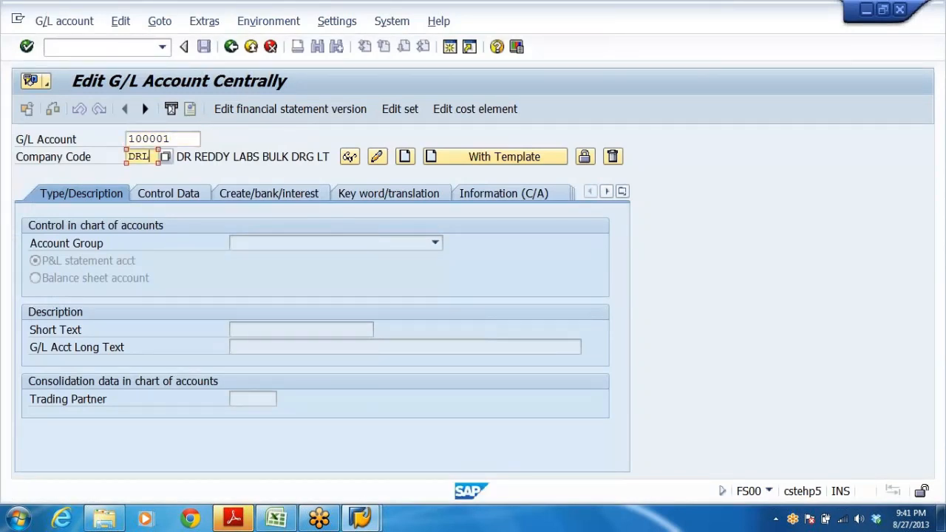
key("shift+Tab")
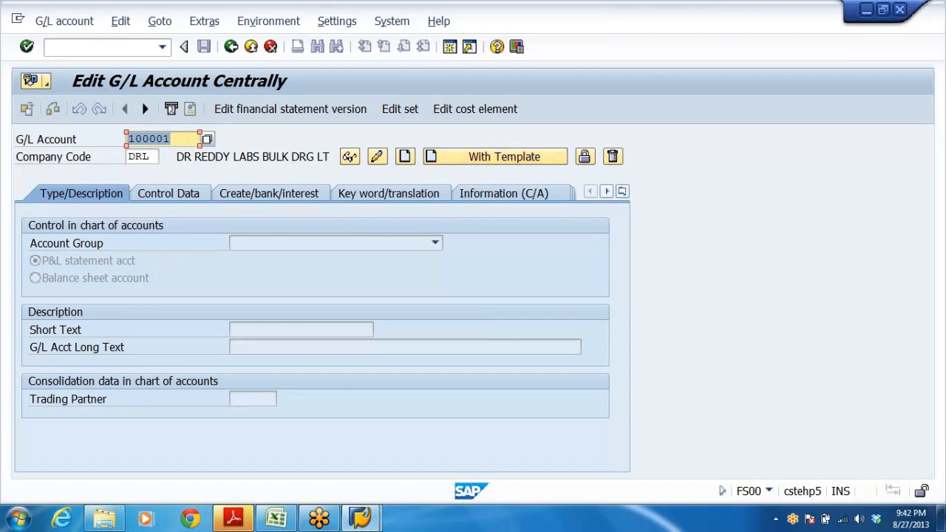
key("Tab")
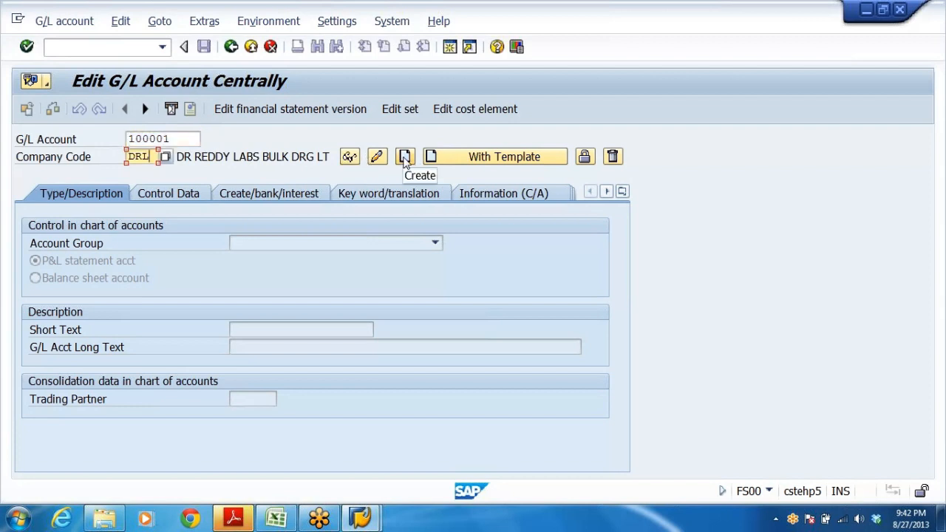
left_click(407, 161)
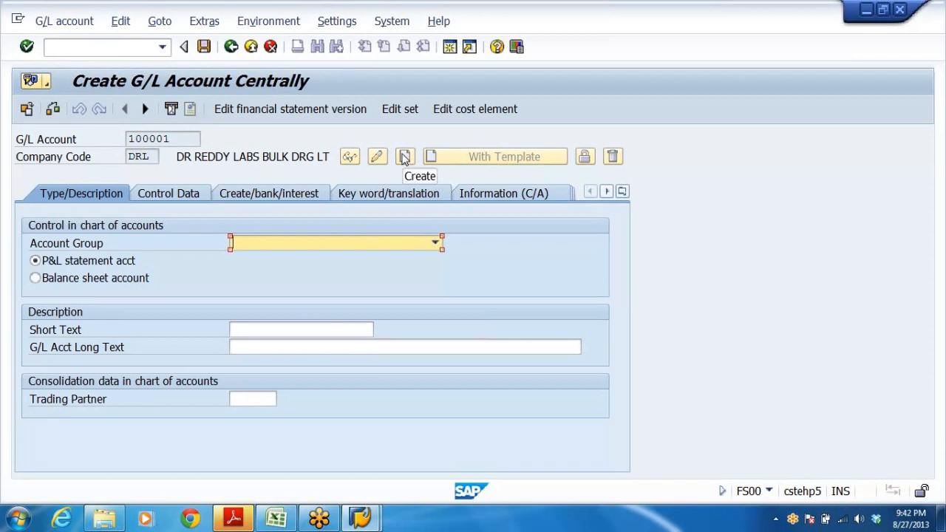
Set the new account's type to Balance sheet account.
left_click_drag(173, 139, 51, 191)
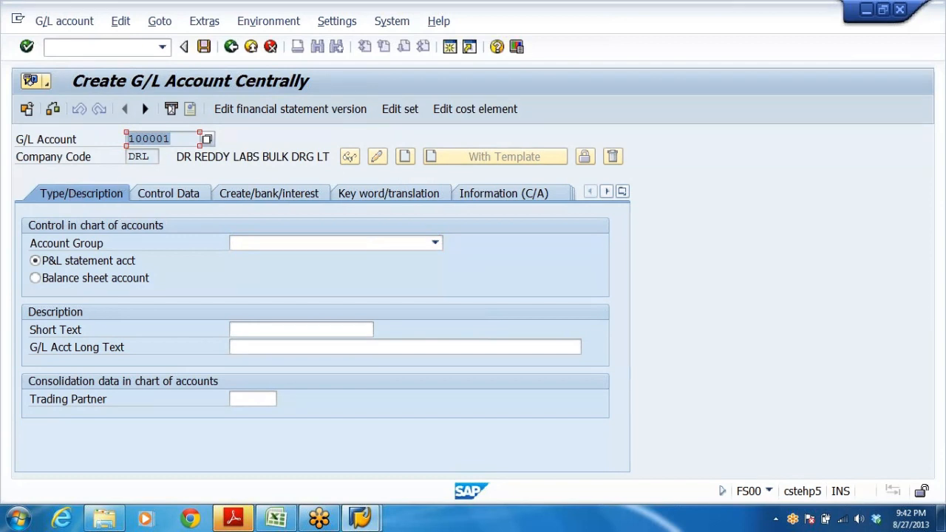
left_click(174, 139)
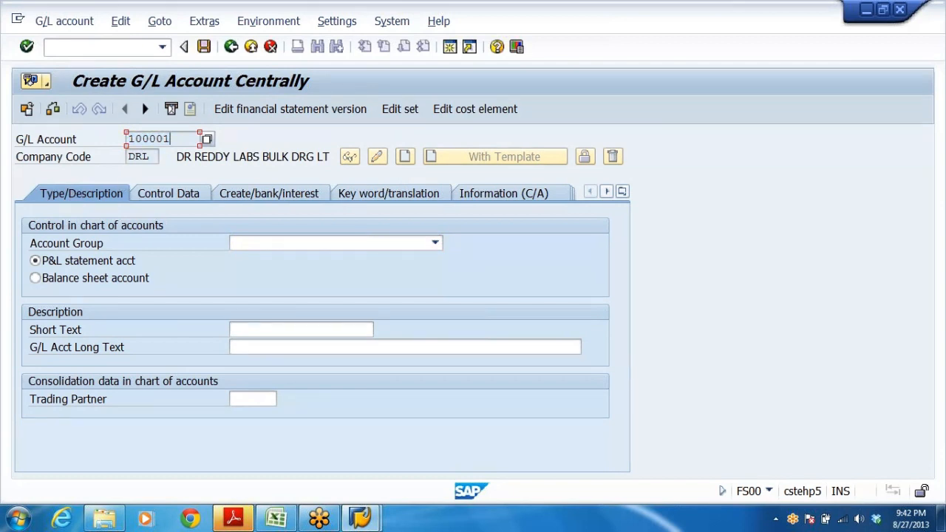
left_click(36, 278)
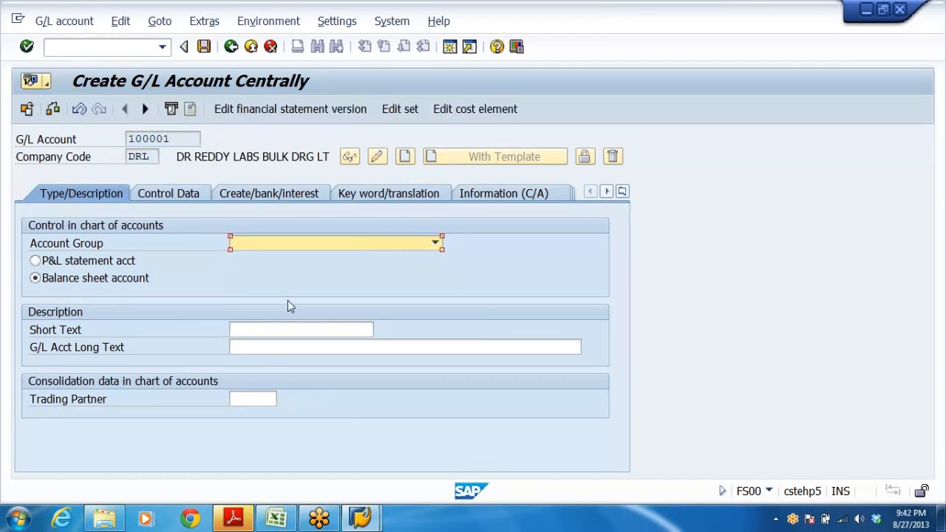
Try setting the account group to CASH & BANK BALANCES.
left_click(343, 248)
left_click(436, 243)
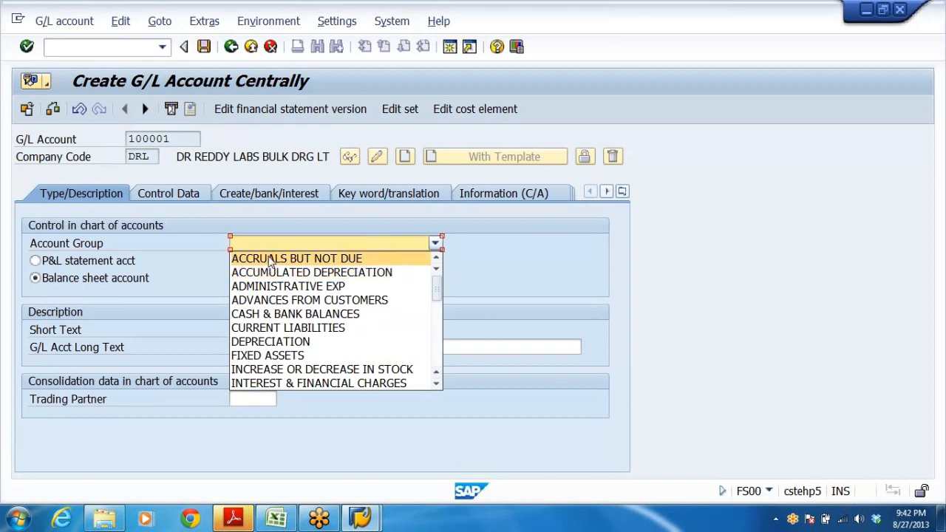
left_click(278, 318)
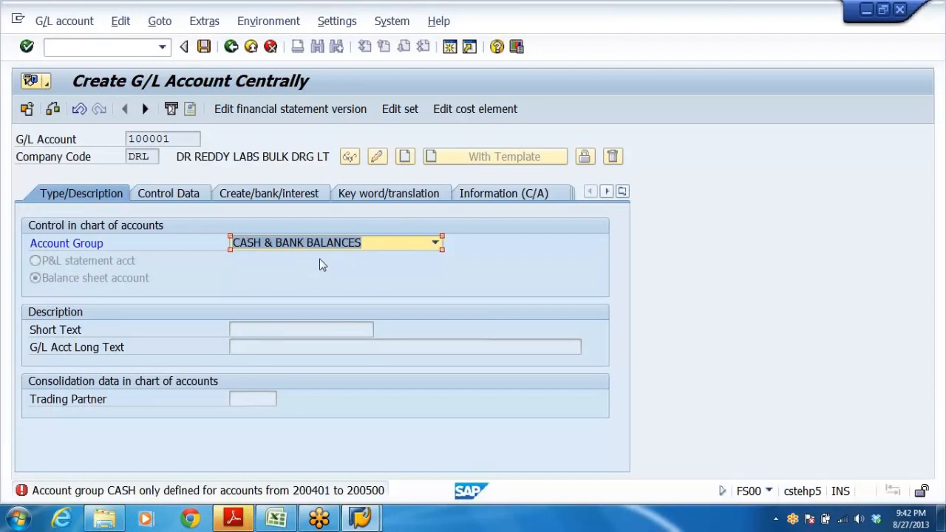
Try setting the account group to SHARE CAPITAL from the scrolled account group list.
left_click(436, 243)
left_click_drag(437, 300, 438, 337)
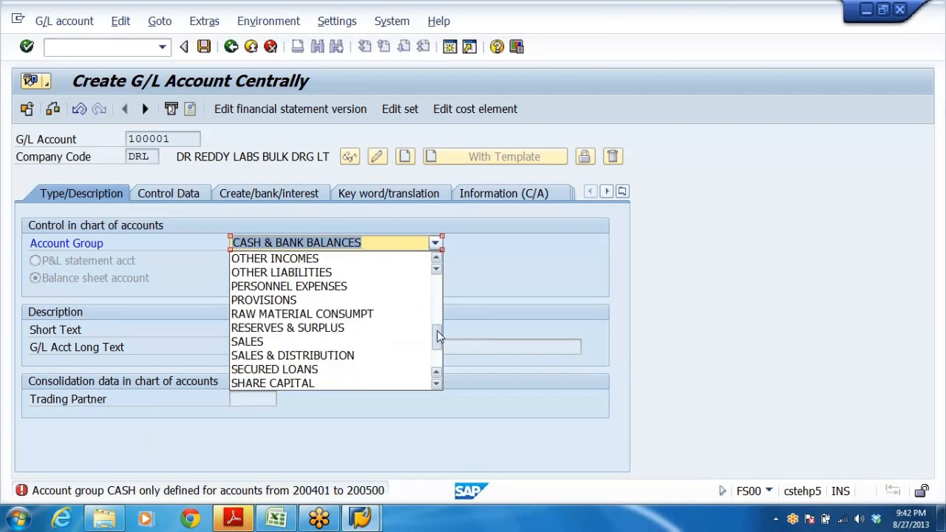
left_click(303, 383)
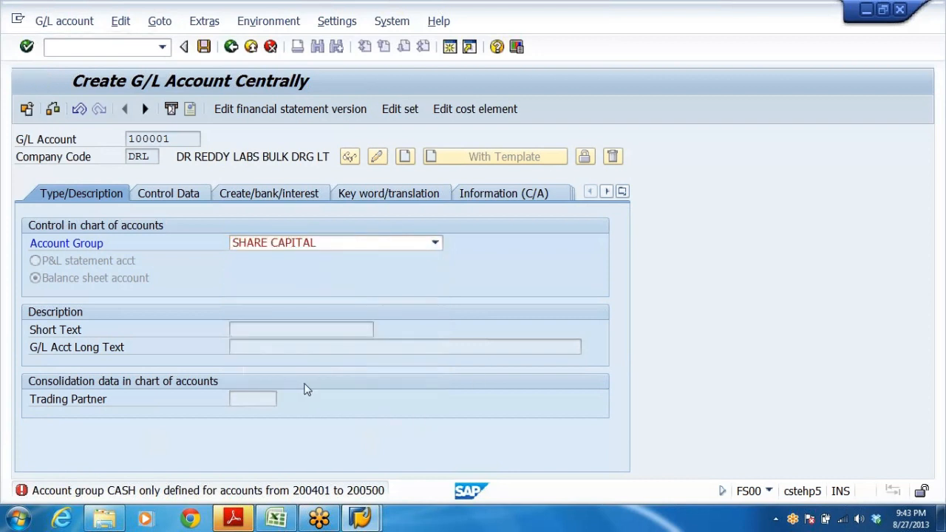
Try setting the account group to SUNDRY CREDITORS.
left_click(435, 243)
left_click(307, 318)
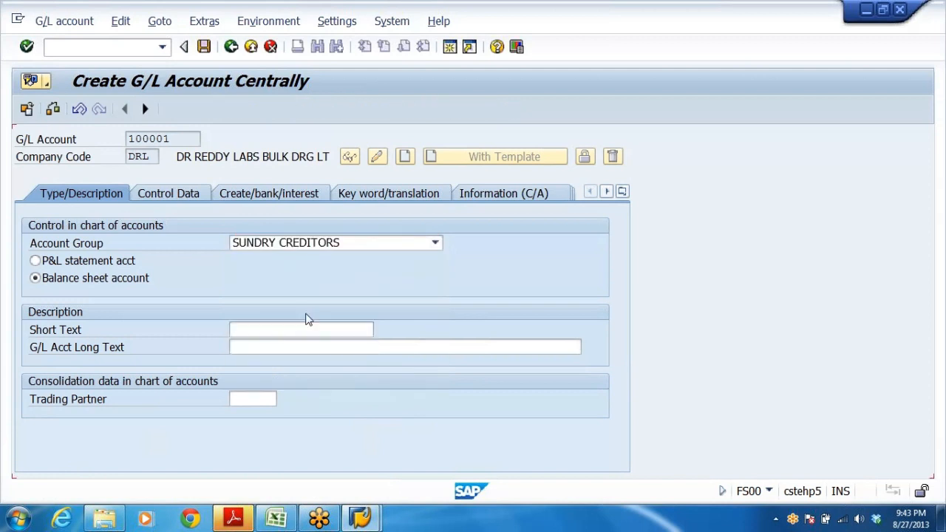
Set the account group to SHARE CAPITAL.
left_click(435, 244)
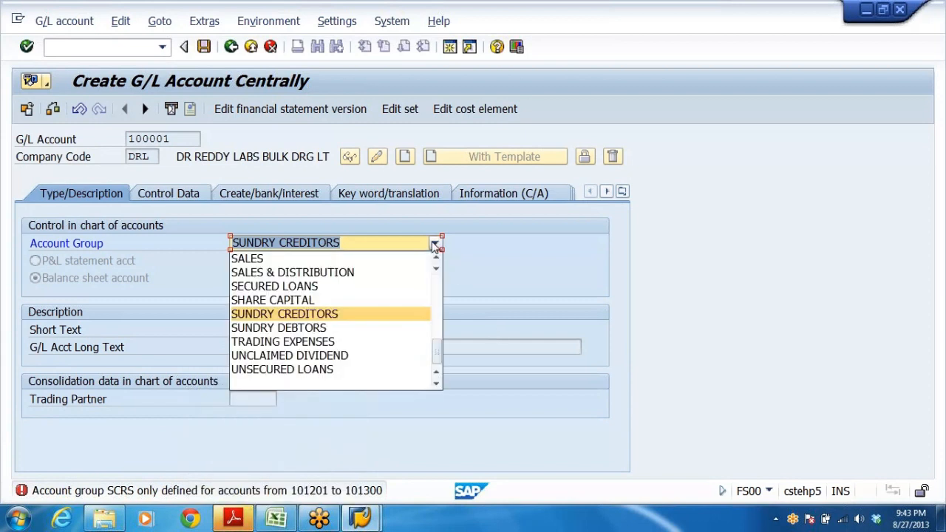
left_click(356, 301)
Enter the long text EQUITY SHARE CAPITAL A/C and the short text EQUITY SHARE CAPITAL.
left_click(405, 347)
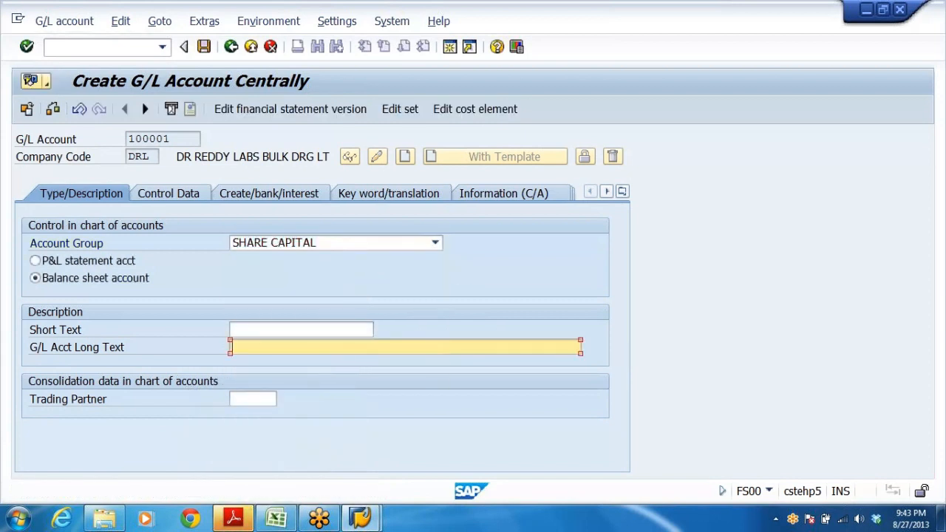
type("E")
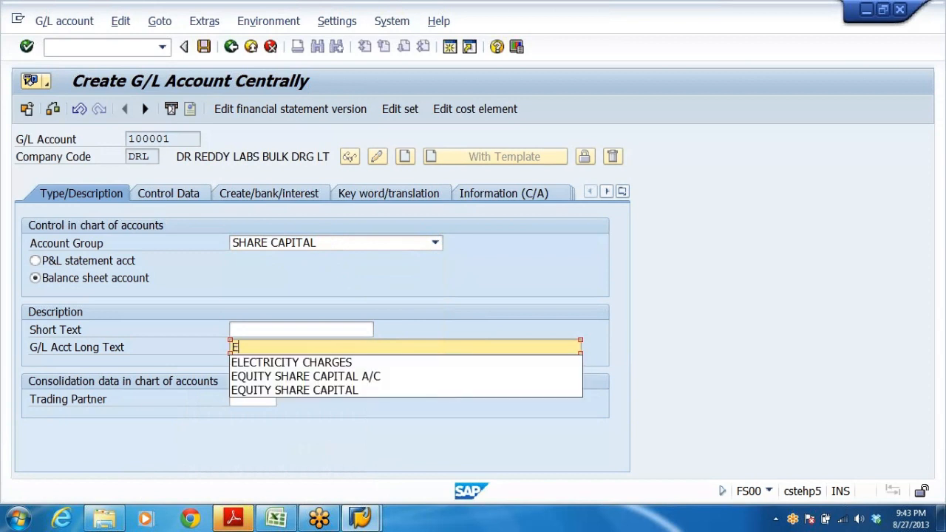
left_click(300, 377)
key("shift+Tab")
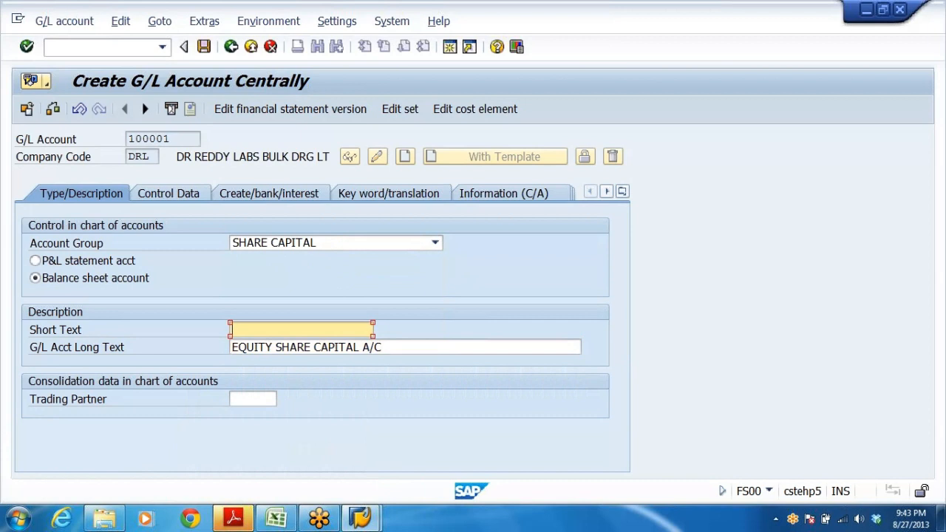
type("E")
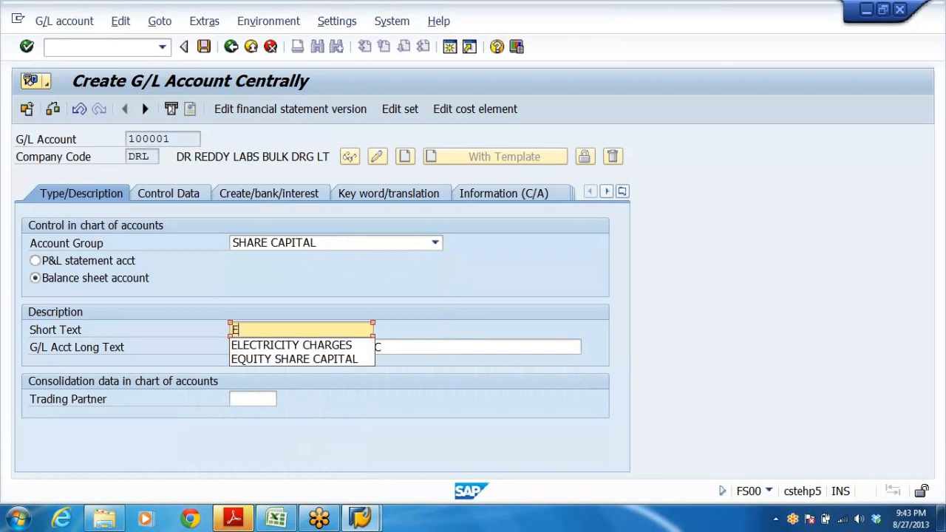
left_click(300, 360)
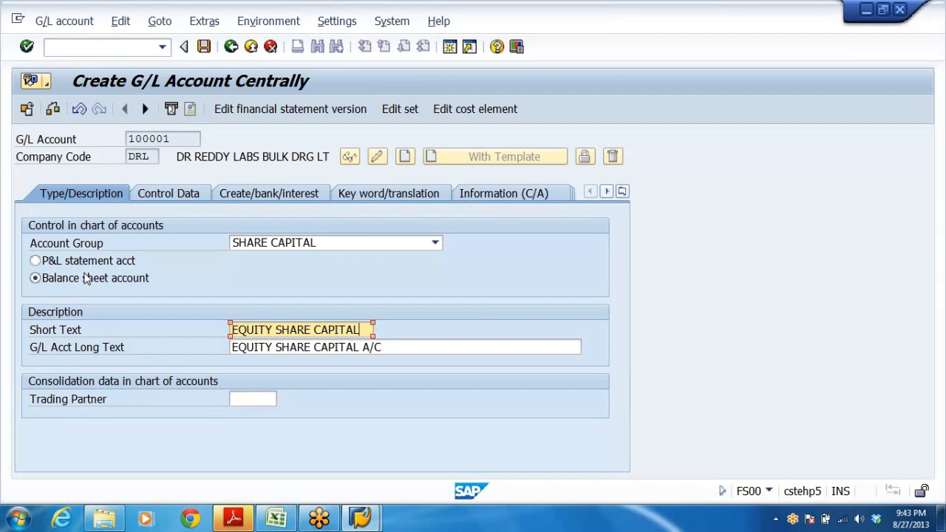
In the control data, turn on Only balances in local crcy for the INR account.
left_click(164, 194)
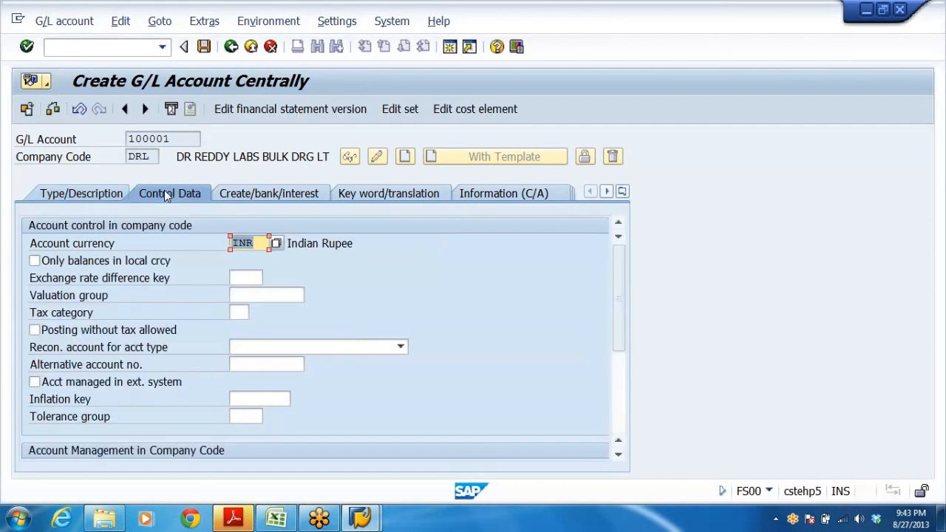
left_click(267, 242)
left_click(34, 261)
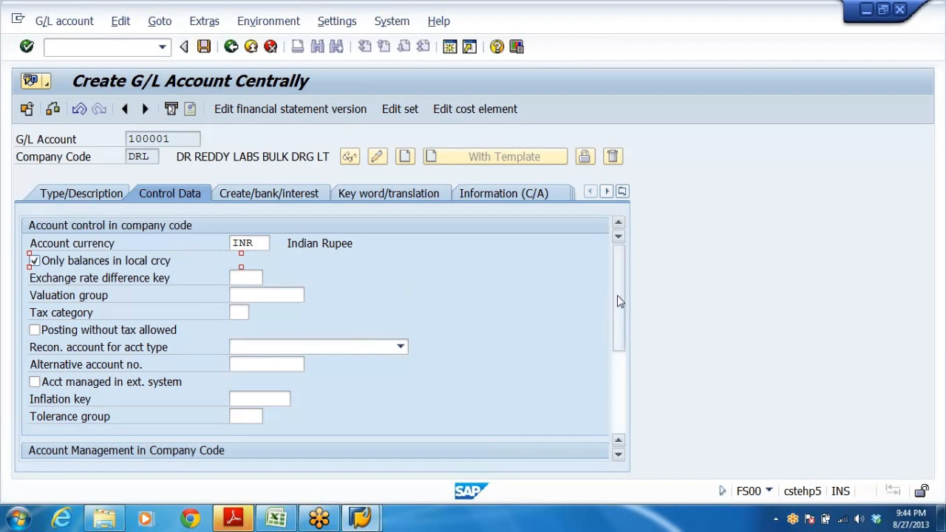
Turn on Line item display in the account management settings.
left_click_drag(617, 306, 615, 361)
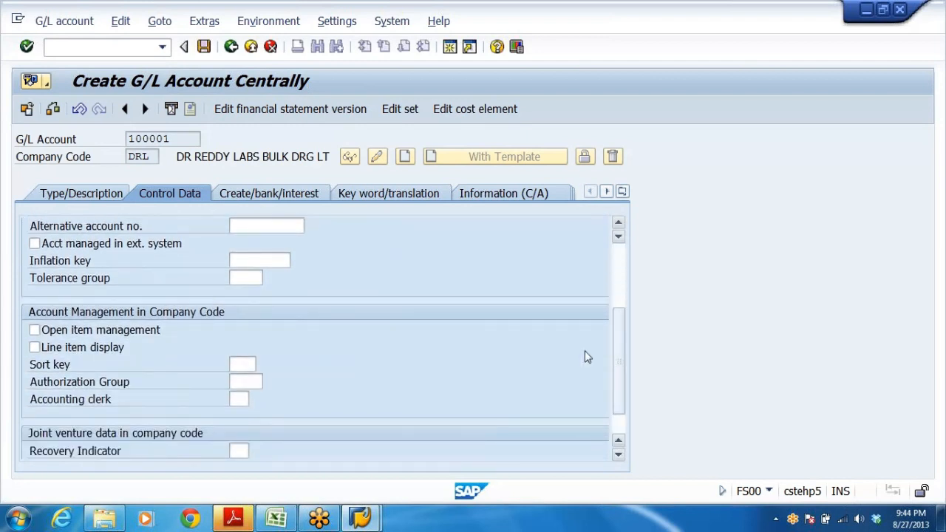
left_click(35, 348)
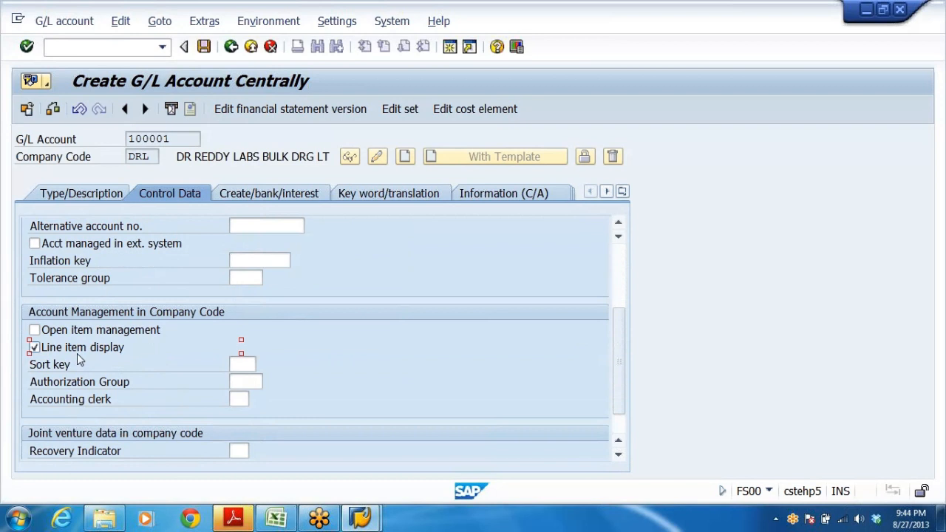
scroll(316, 343, "up", 3)
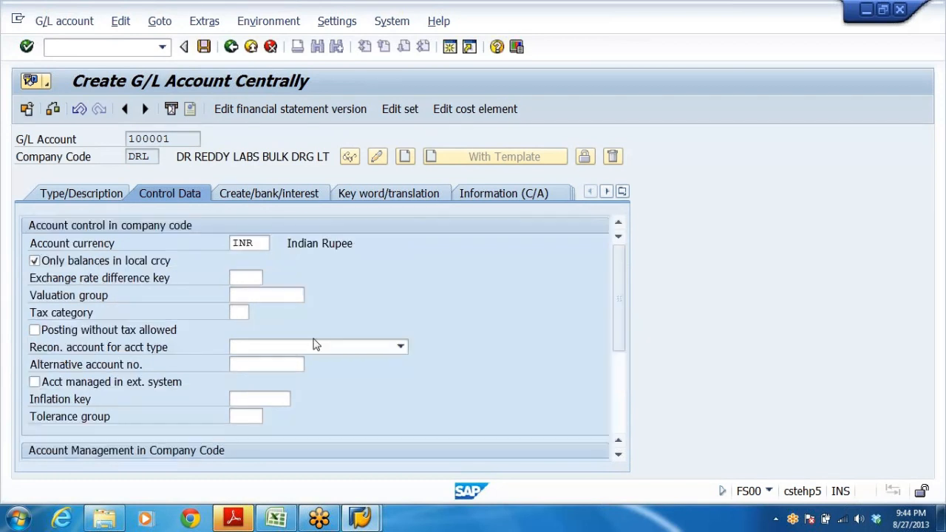
scroll(316, 342, "down", 3)
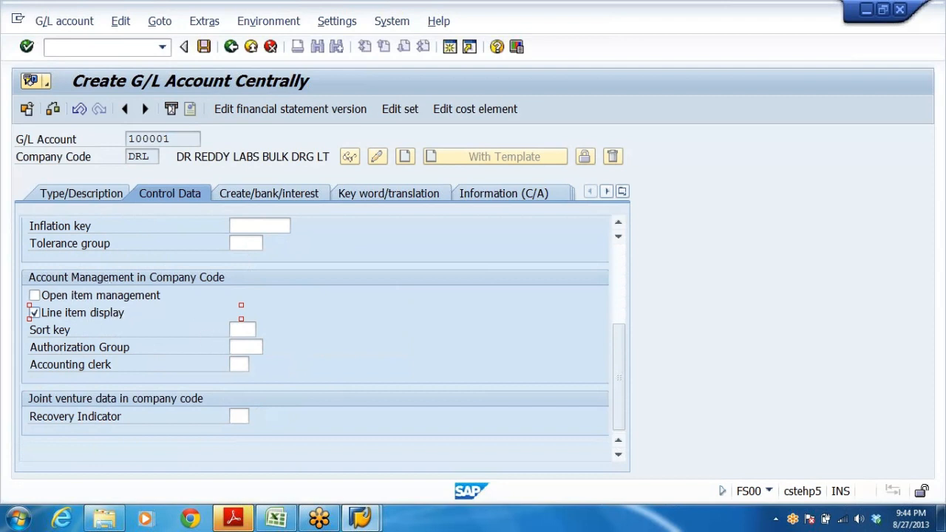
Set the sort key to 001 Posting date.
key("Tab")
left_click(263, 330)
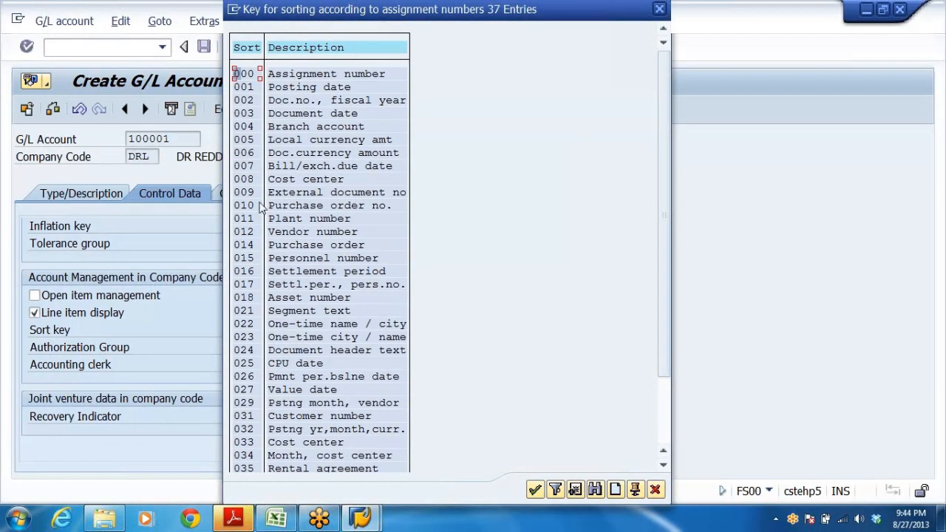
left_click(287, 89)
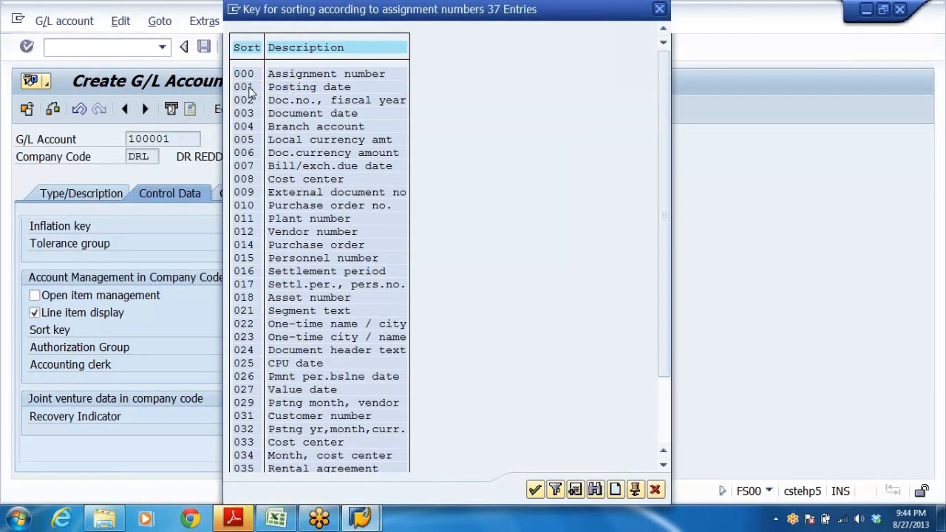
double_click(251, 89)
left_click(246, 330)
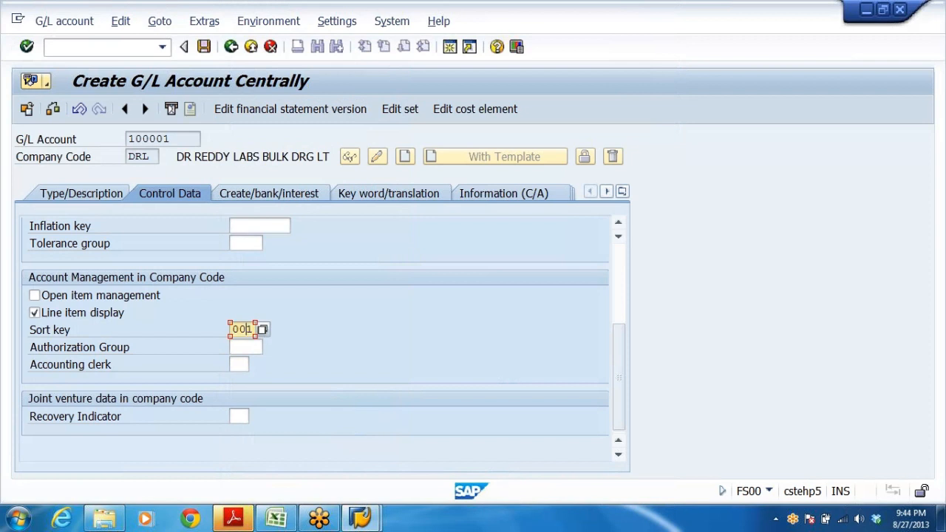
key("Return")
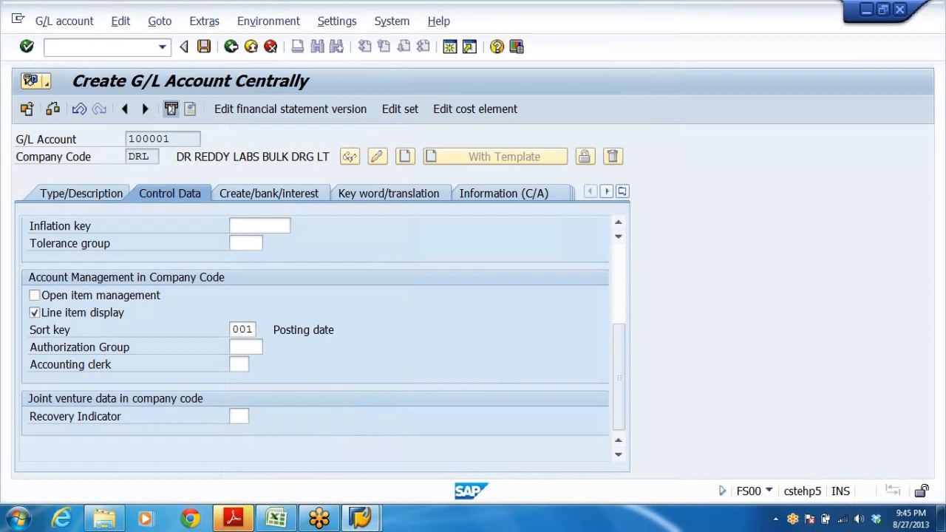
Set the field status group to G001 on the document creation settings.
left_click(269, 194)
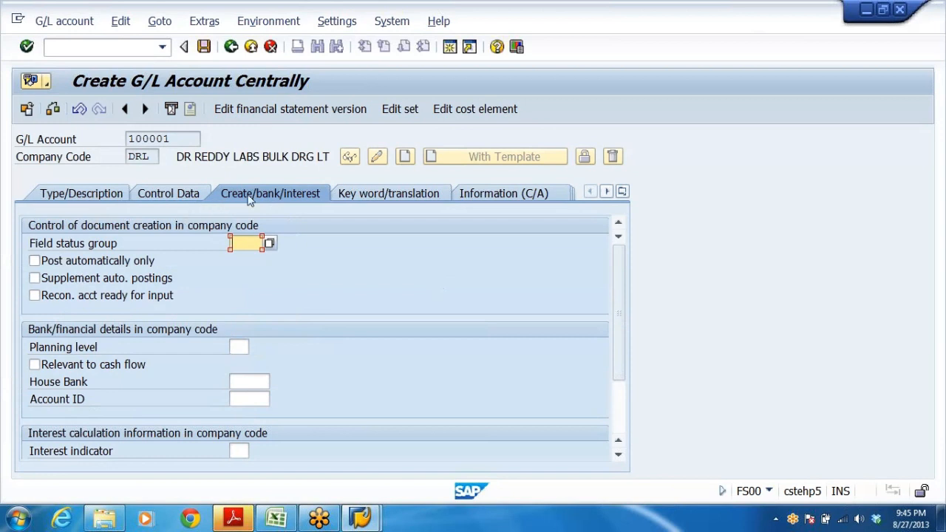
left_click(270, 246)
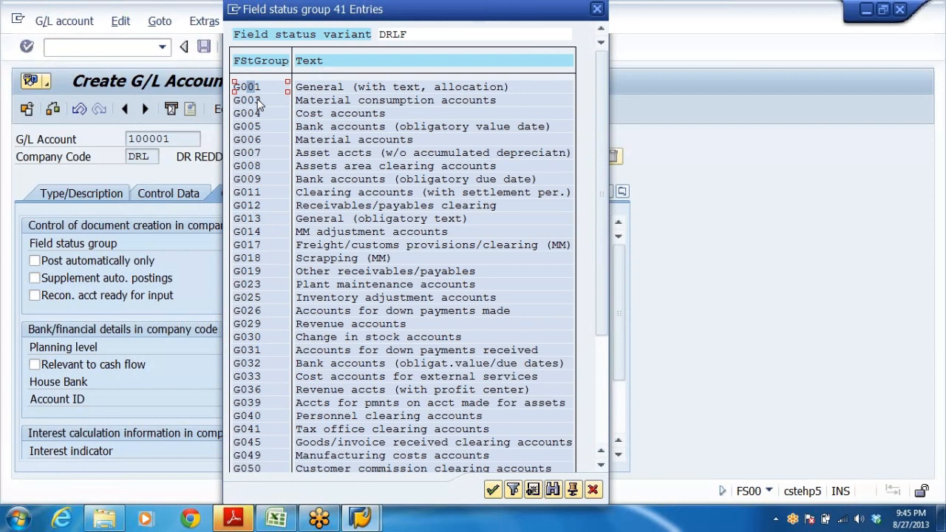
double_click(250, 88)
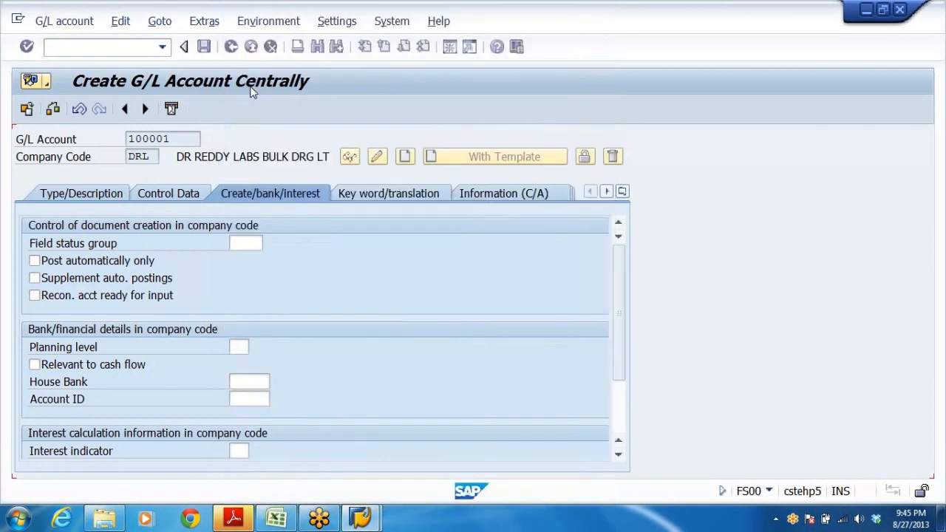
key("Return")
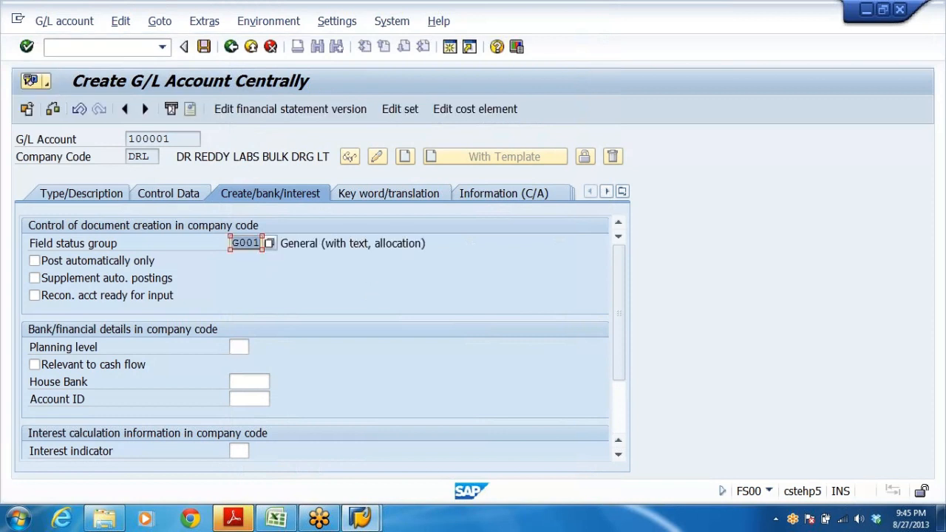
Examine the G001 field status group's general data and additional account assignment settings.
double_click(251, 242)
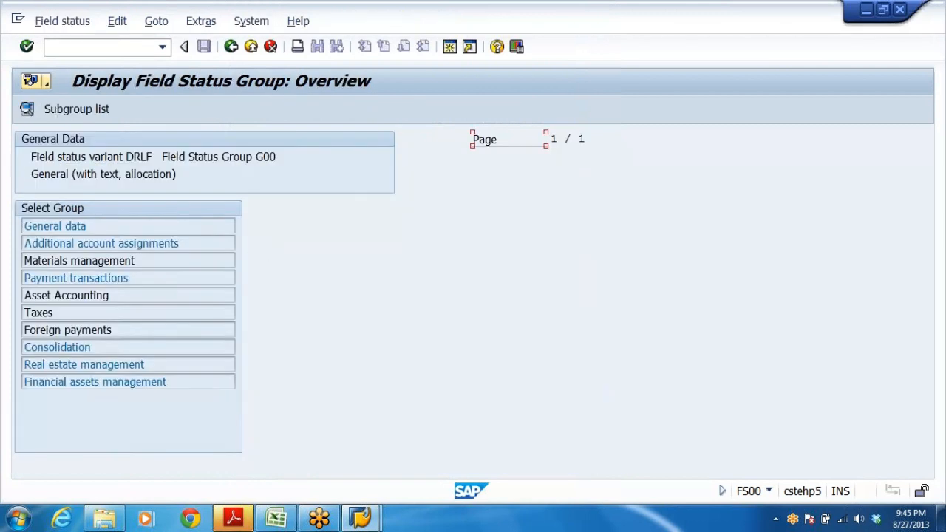
double_click(78, 229)
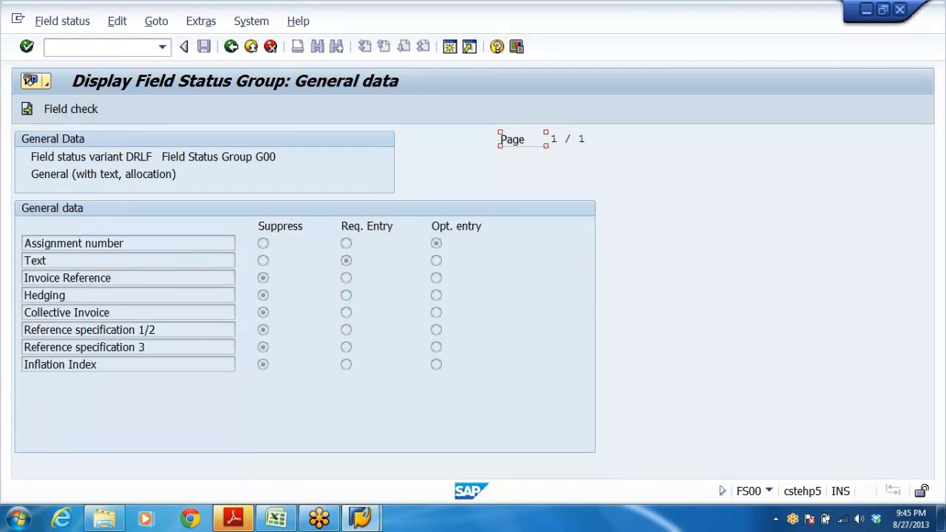
left_click(231, 47)
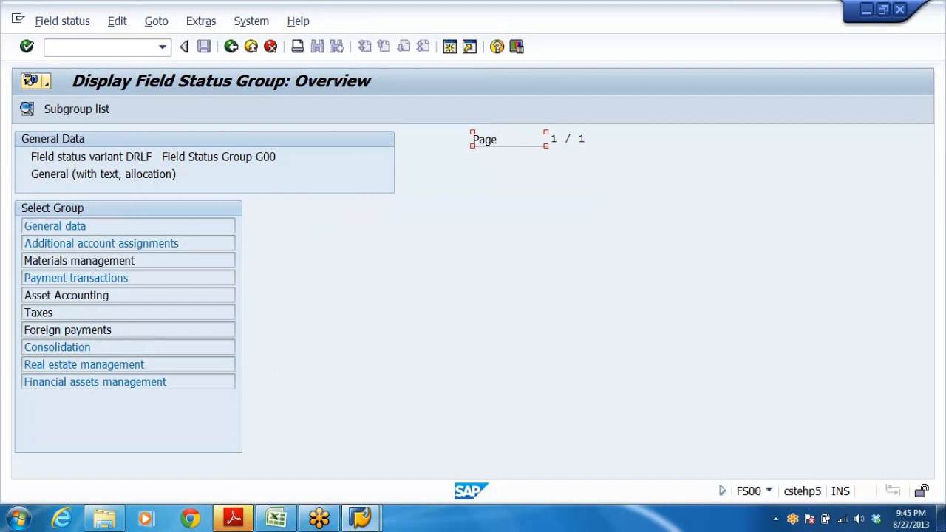
left_click(105, 243)
double_click(151, 251)
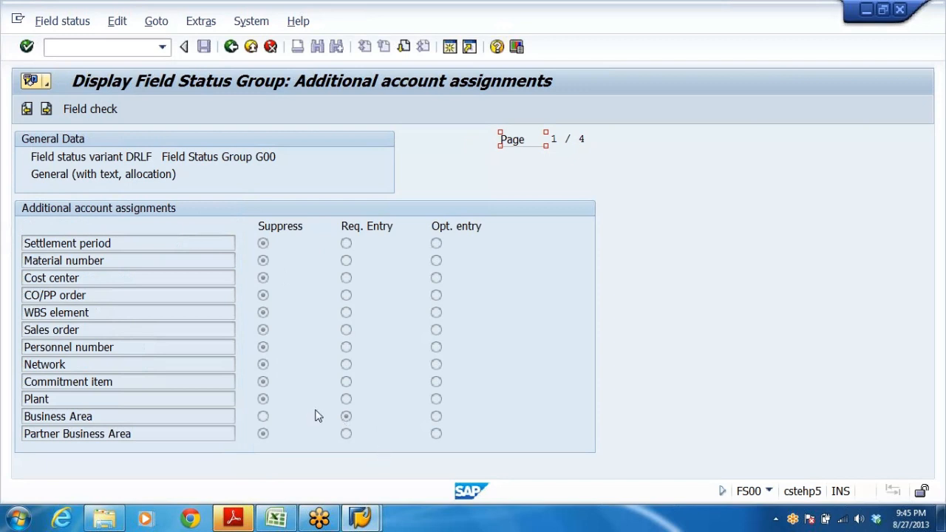
left_click(232, 47)
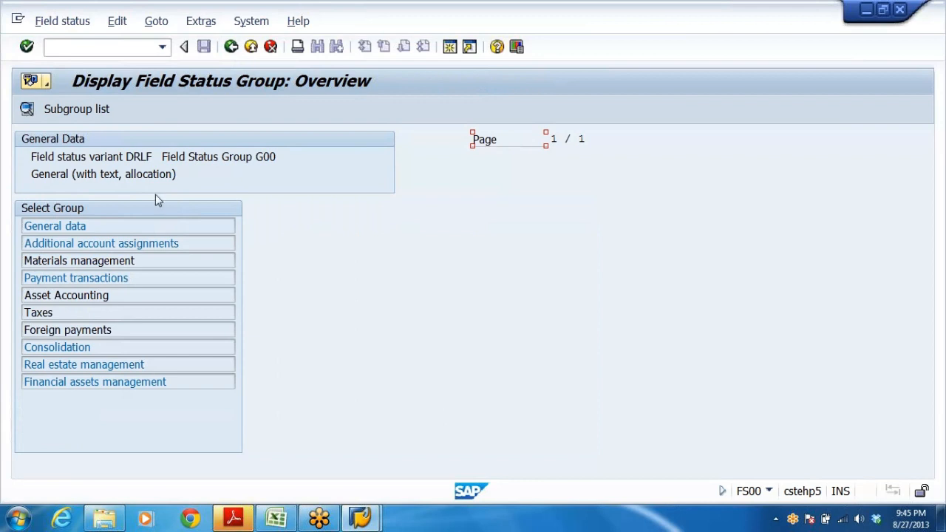
left_click(231, 47)
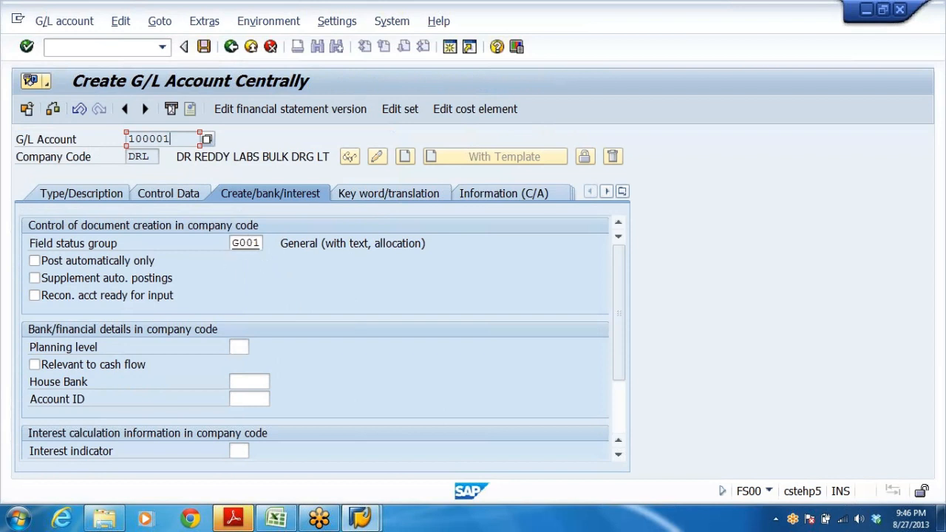
Save the new G/L account 100001.
left_click_drag(172, 140, 127, 139)
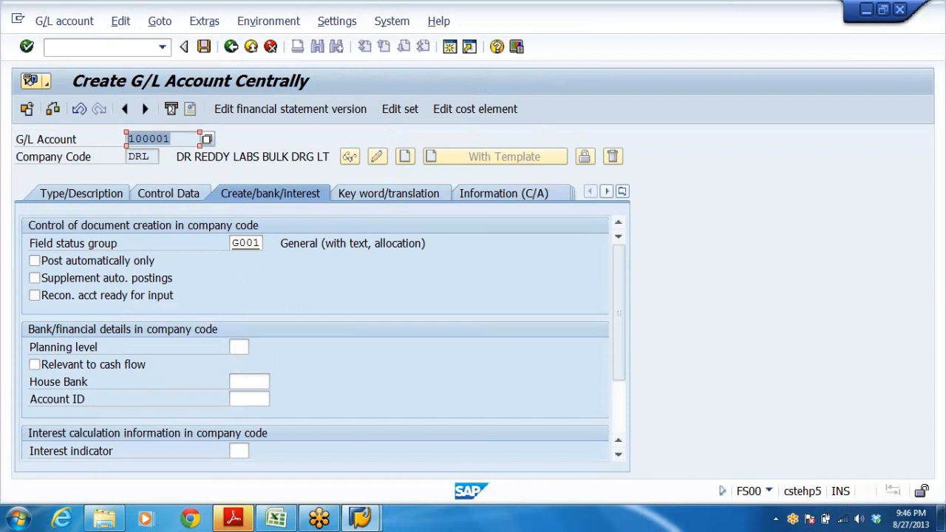
left_click(204, 48)
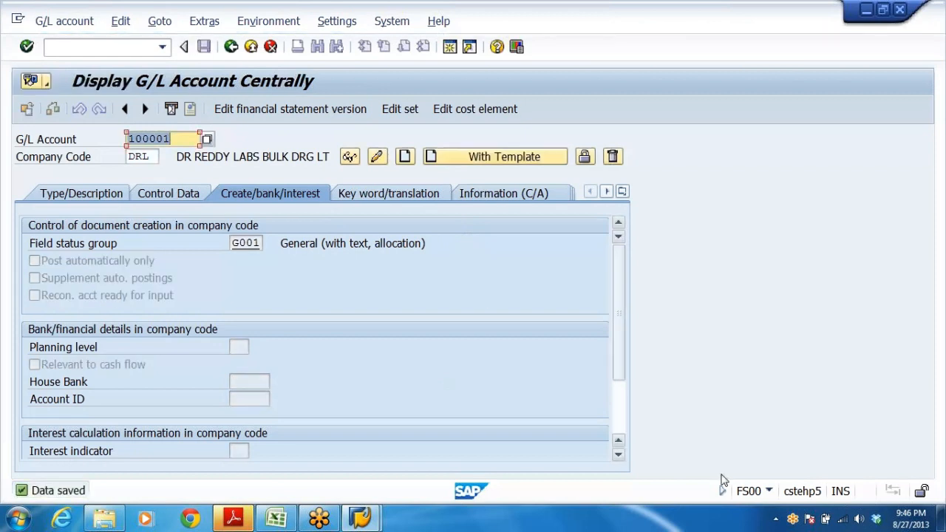
Check the next account to be created in the Excel list.
key("End")
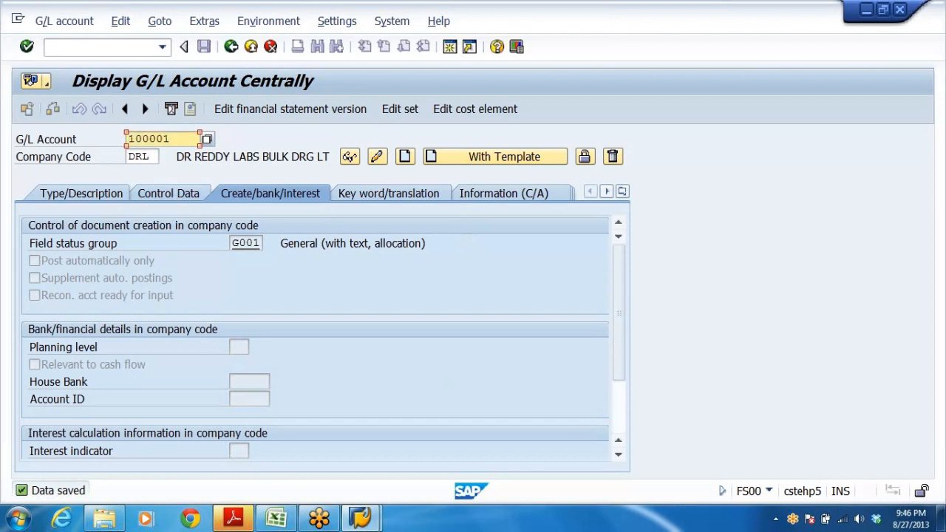
key("shift+Home")
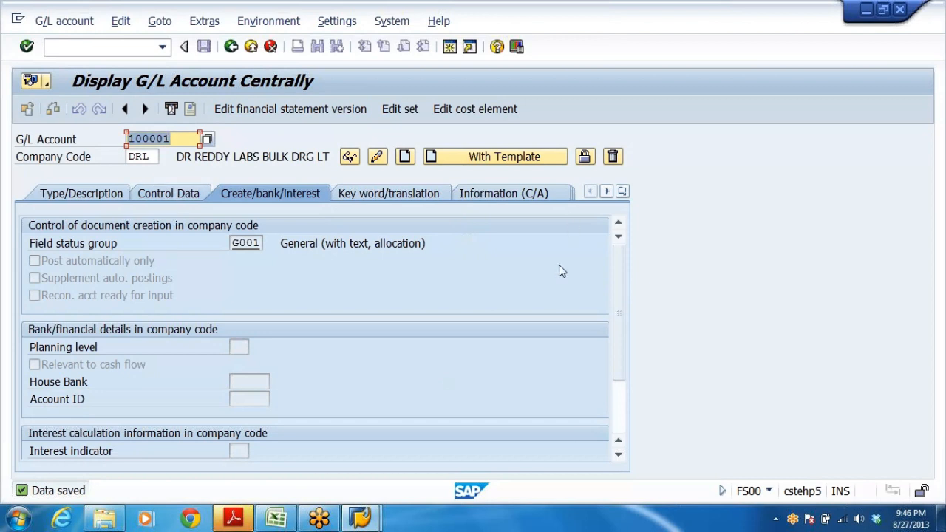
key("Home")
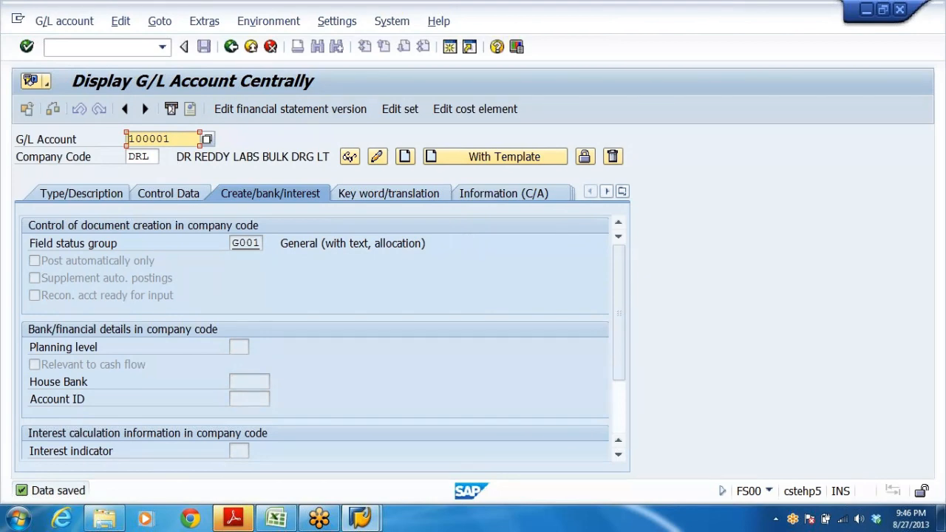
key("End")
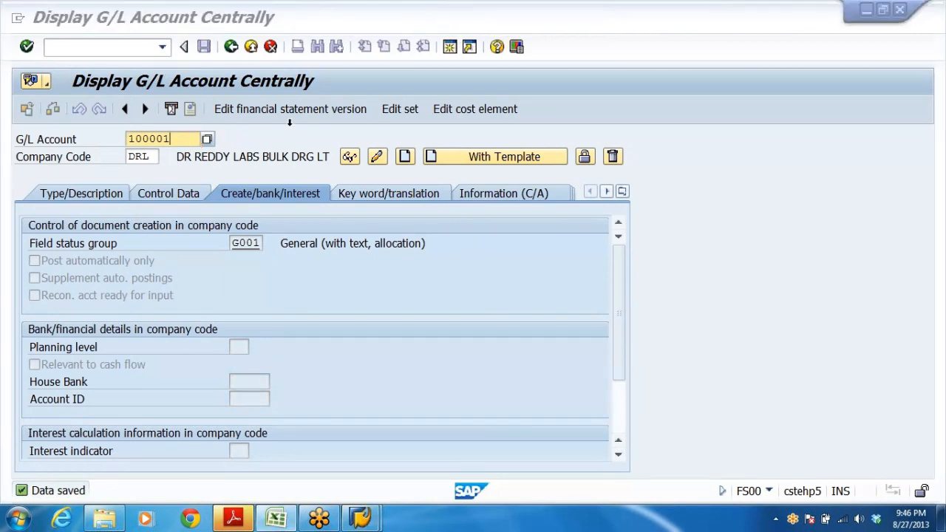
key("alt+Tab")
left_click(110, 209)
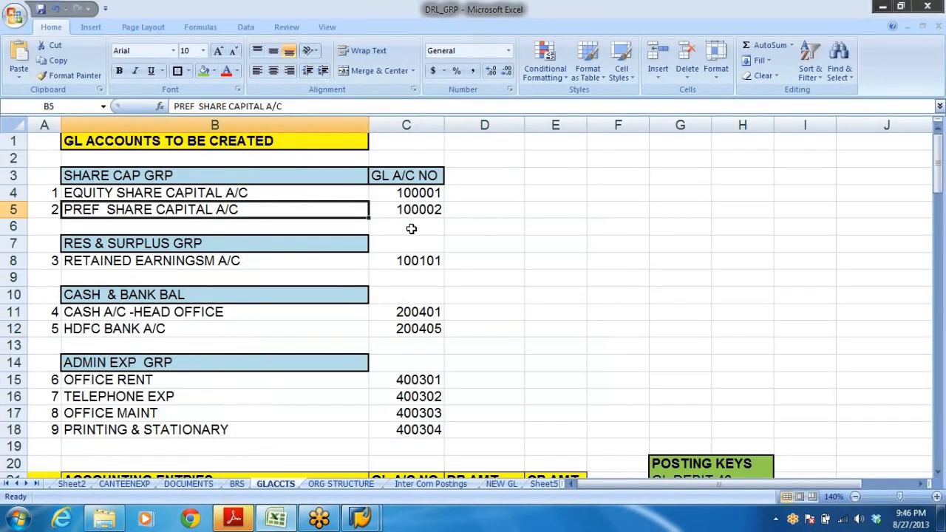
key("Right")
key("alt+Tab")
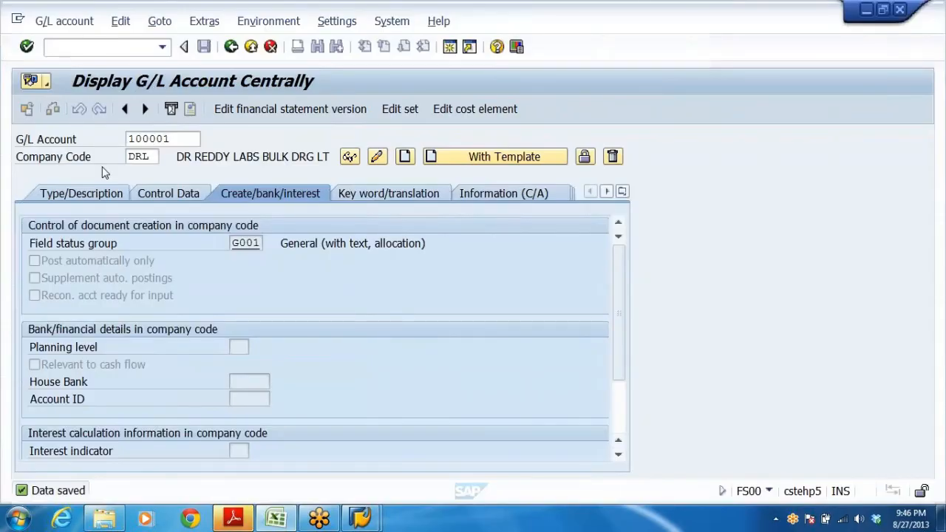
Start creating G/L account 100002 in company code DRL with account 100001 of DRL as the reference template.
key("BackSpace")
type("2")
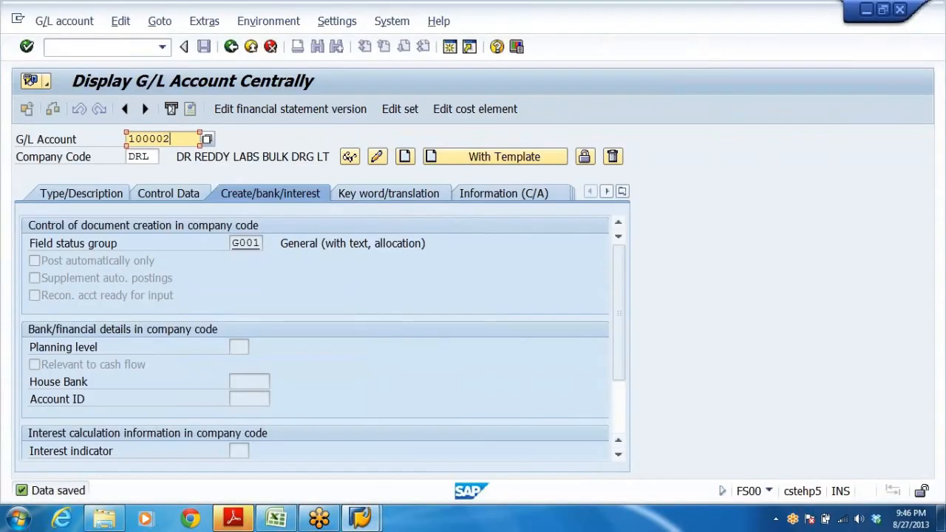
left_click(471, 160)
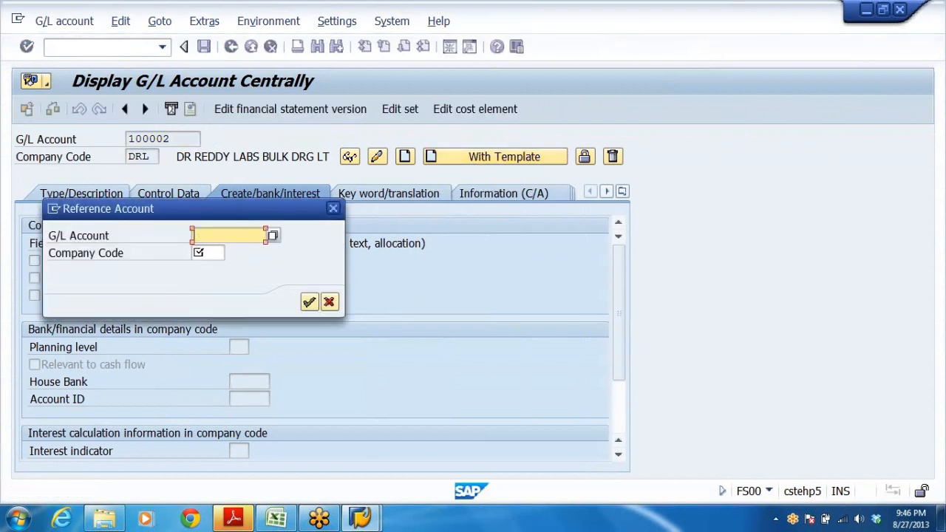
type("100001")
key("Tab")
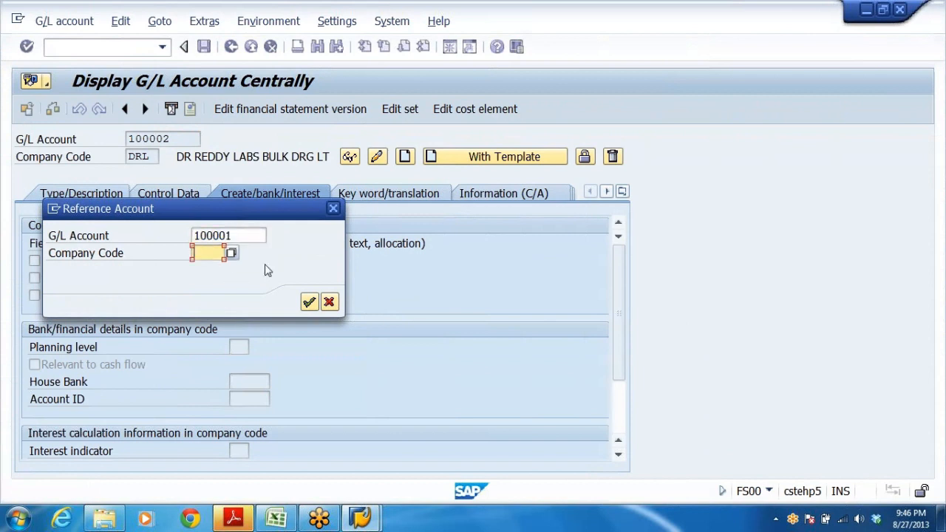
type("D")
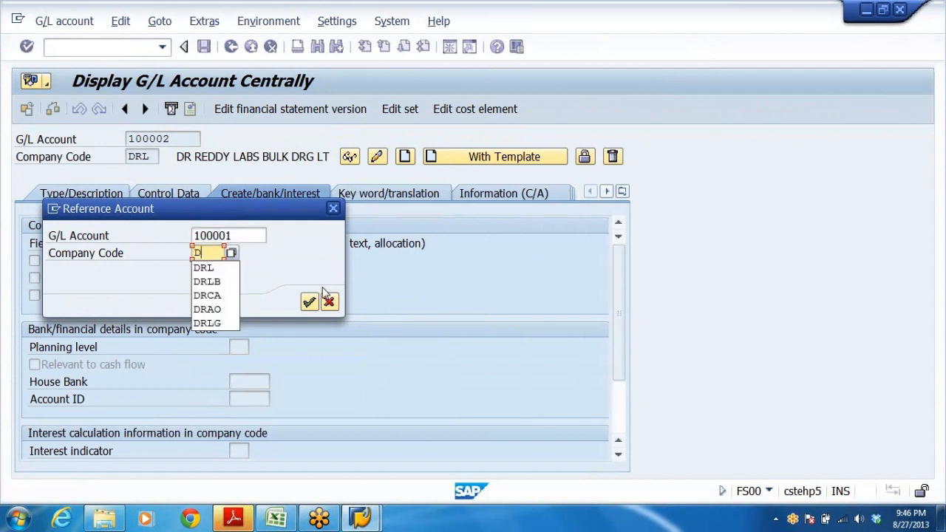
left_click(206, 268)
key("Return")
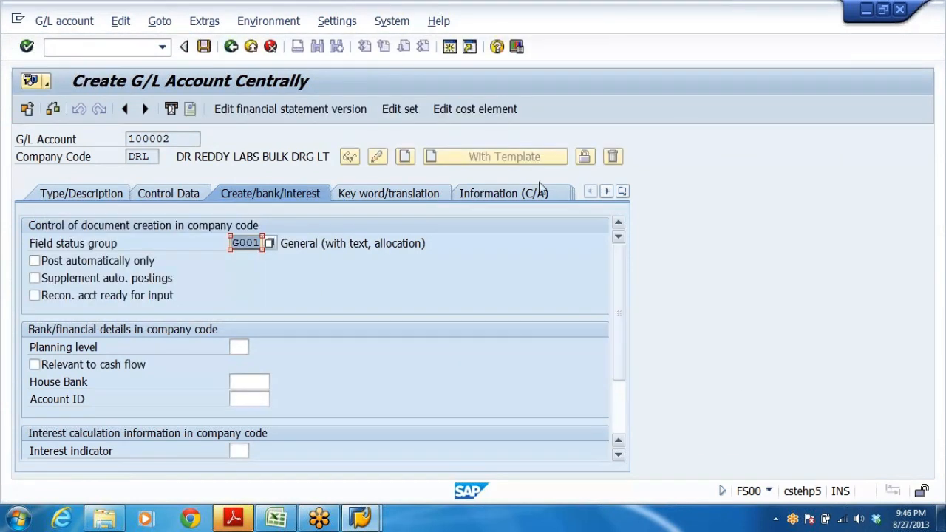
Change the short text on the type/description settings to PREF SHARE CAPITAL.
left_click(84, 197)
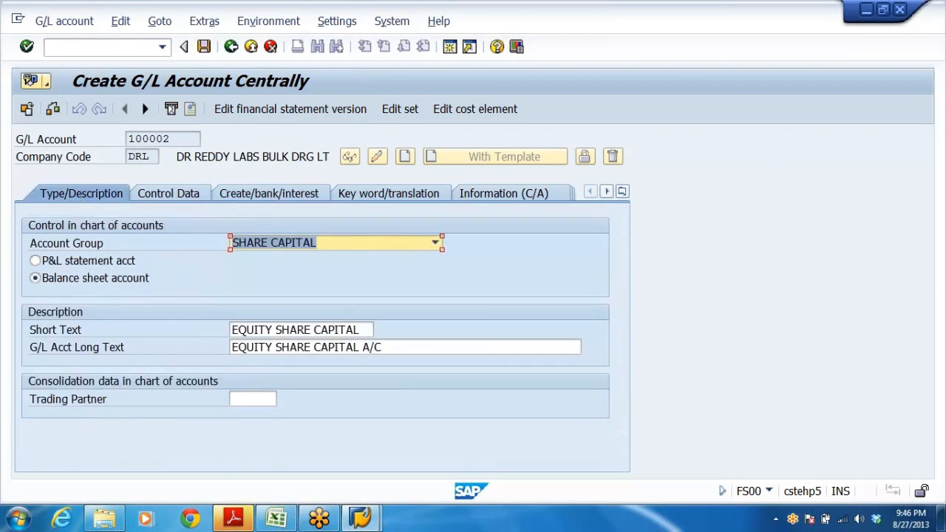
left_click(273, 330)
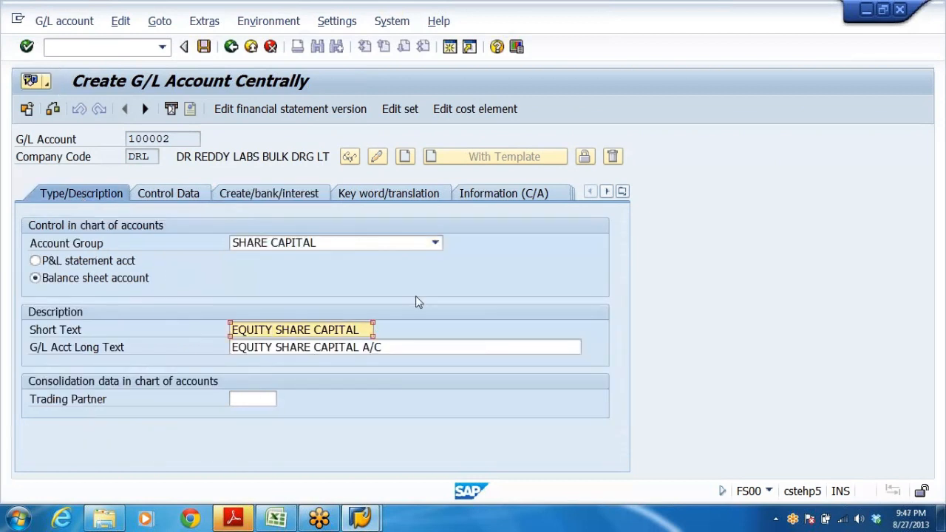
key("BackSpace")
key("BackSpace")
key("BackSpace")
key("BackSpace")
key("BackSpace")
key("BackSpace")
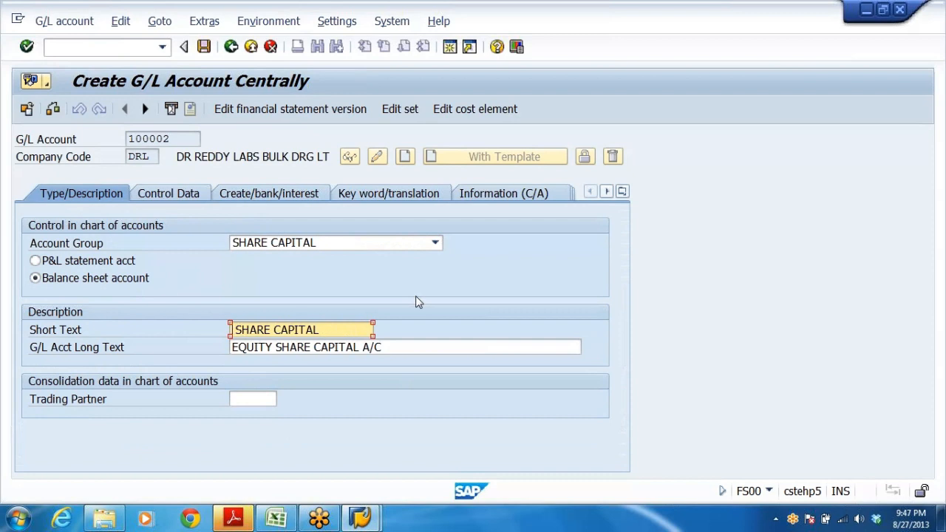
type("PRE ")
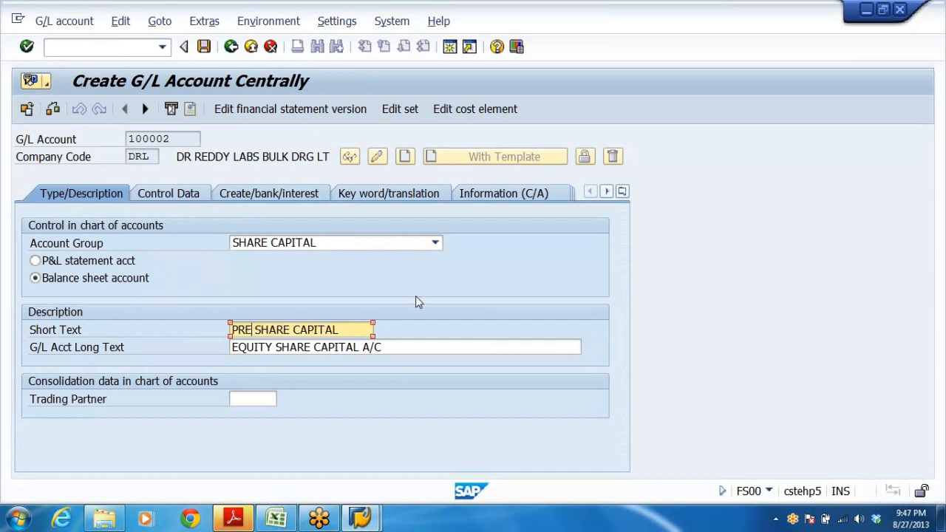
type("F")
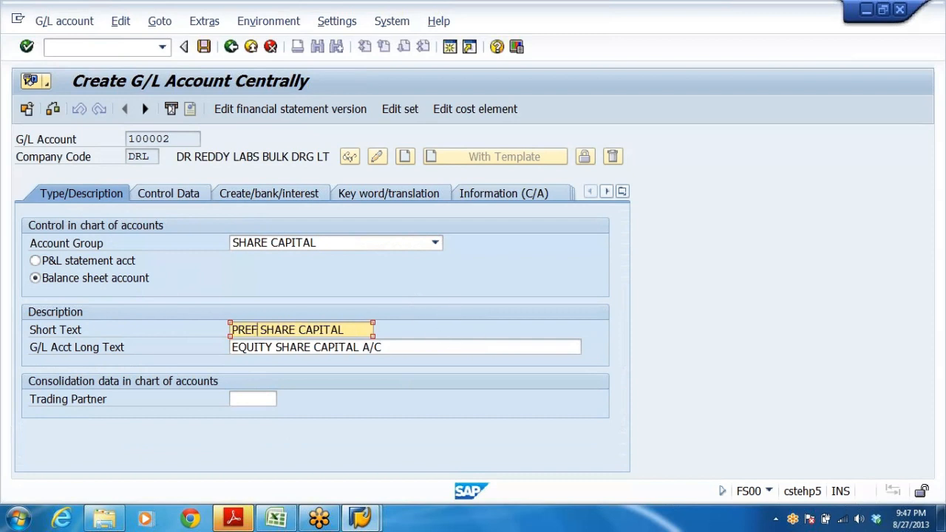
Copy the short text into the long text to make it PREF SHARE CAPITAL A/C and save account 100002.
double_click(372, 327)
key("ctrl+c")
key("Right")
key("Tab")
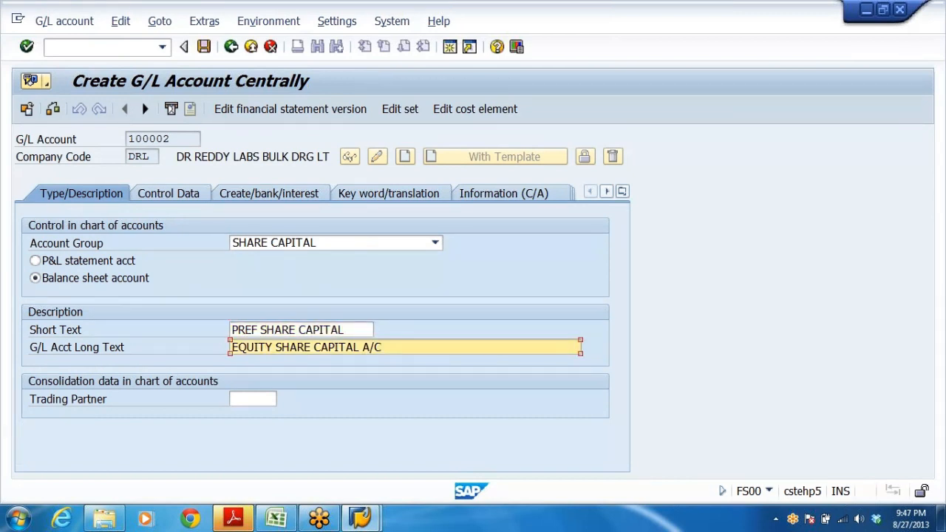
key("End")
key("Left")
key("Left")
key("Left")
key("Left")
key("shift+Home")
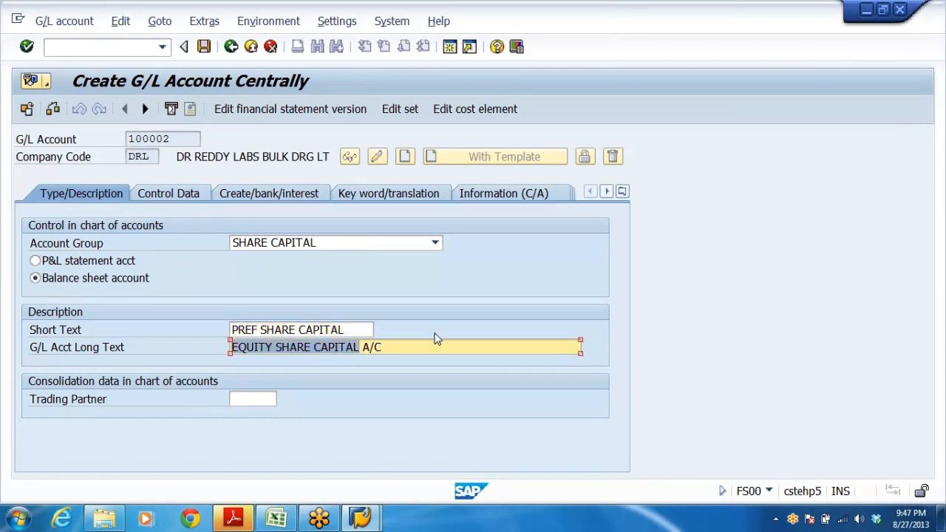
key("ctrl+v")
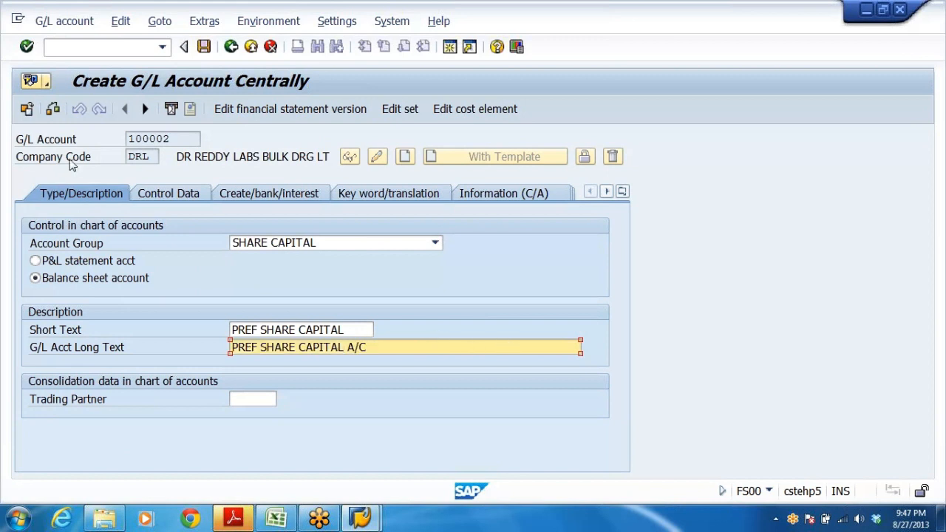
left_click(208, 55)
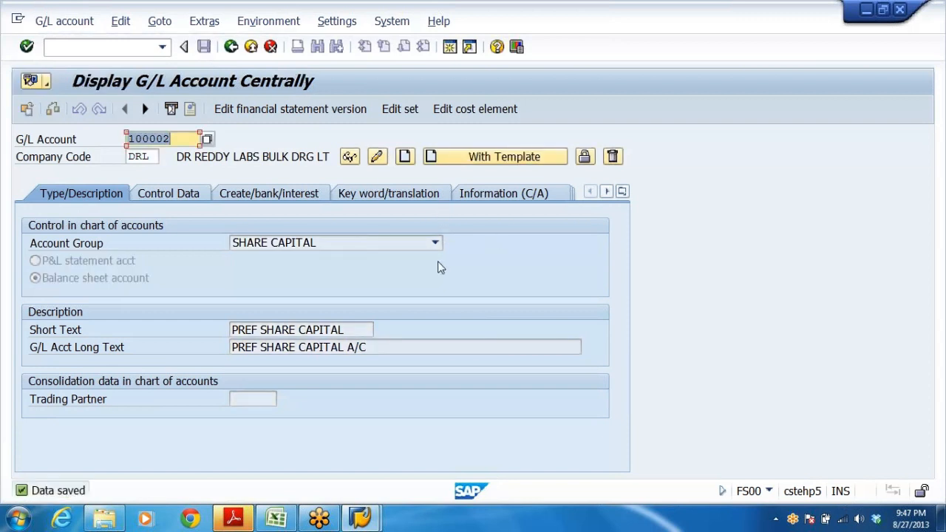
Copy the retained earnings account number 100101 from the Excel list.
key("alt+Tab")
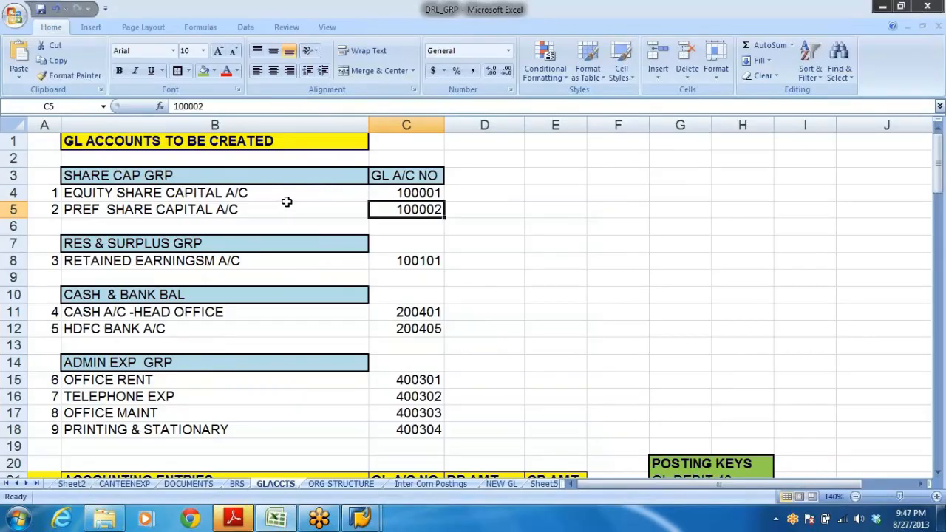
left_click(118, 196)
left_click(111, 260)
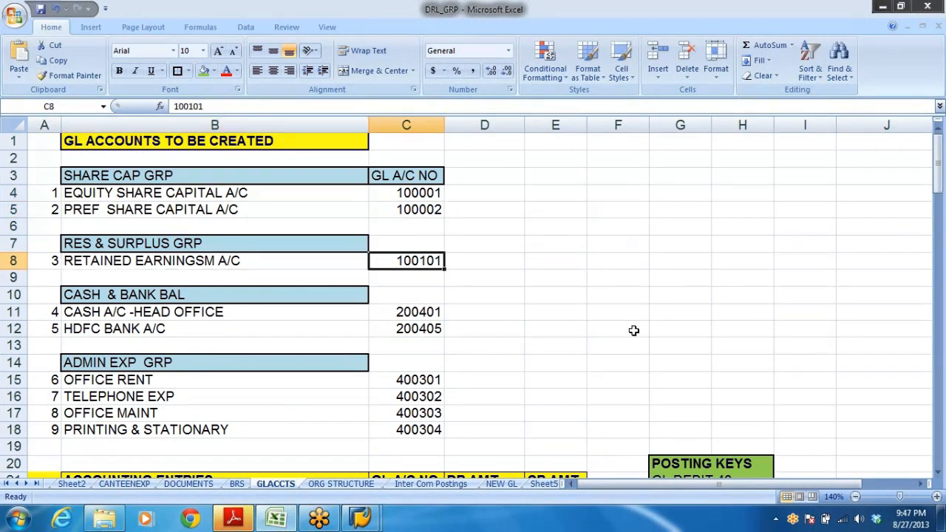
key("ctrl+c")
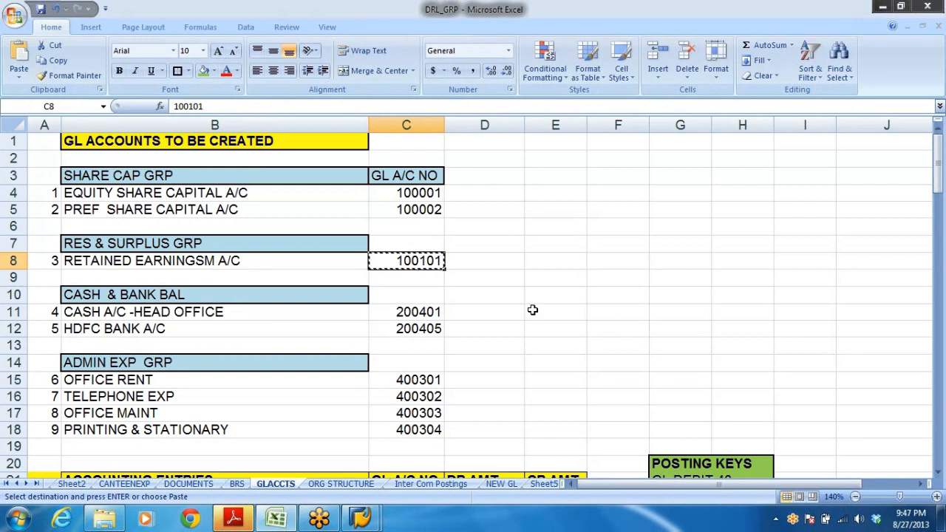
key("alt")
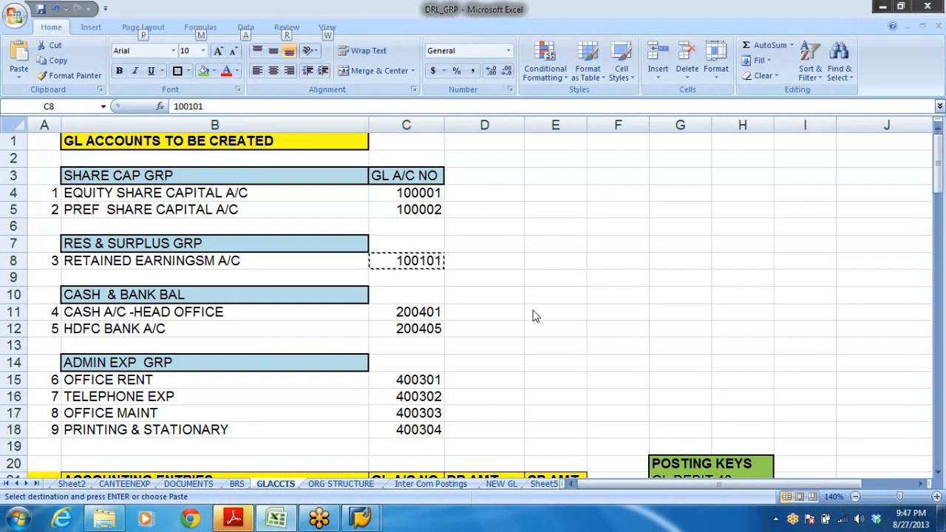
Open Define Retained Earnings Account for chart of accounts DRL in the IMG and check its account assignment.
key("alt+Tab")
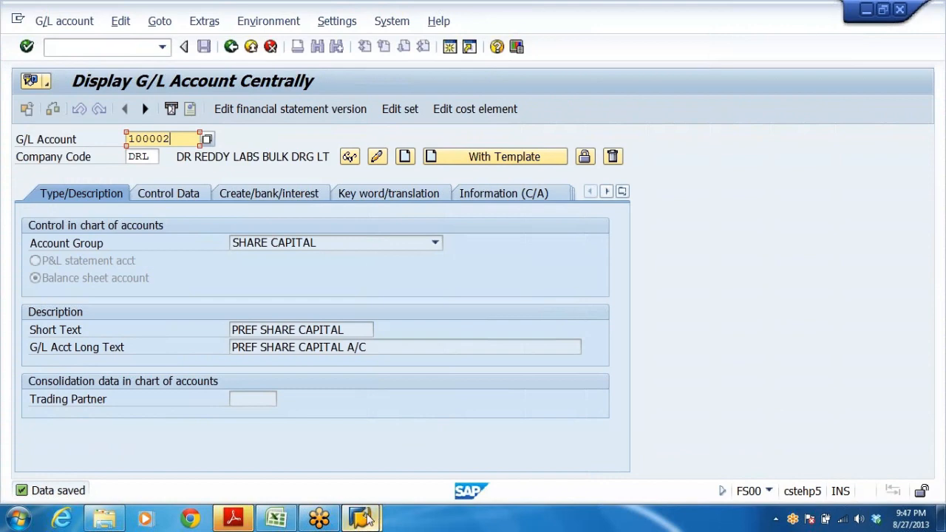
left_click(254, 444)
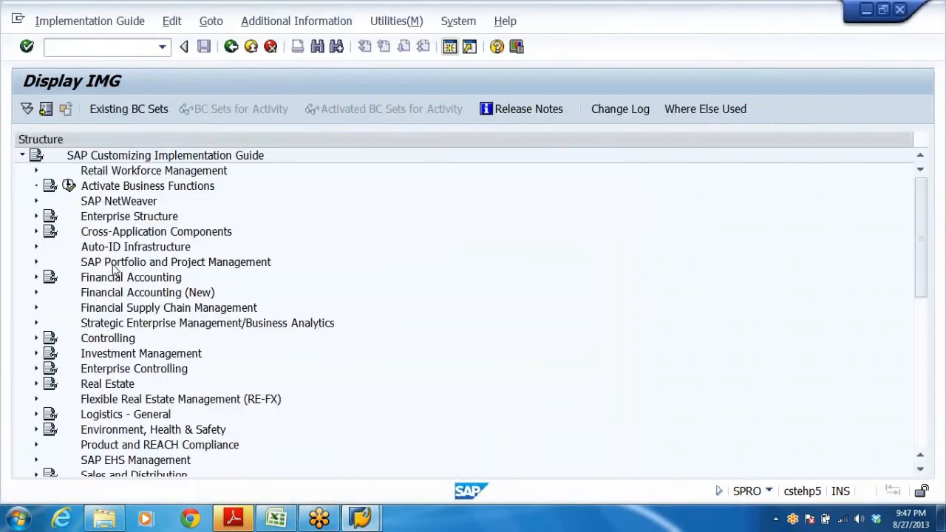
double_click(146, 293)
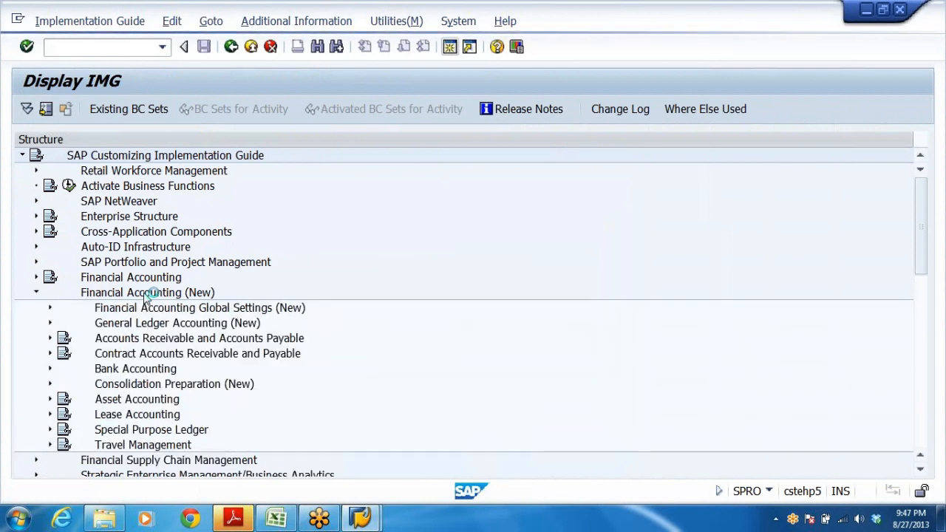
key("Down")
key("Down")
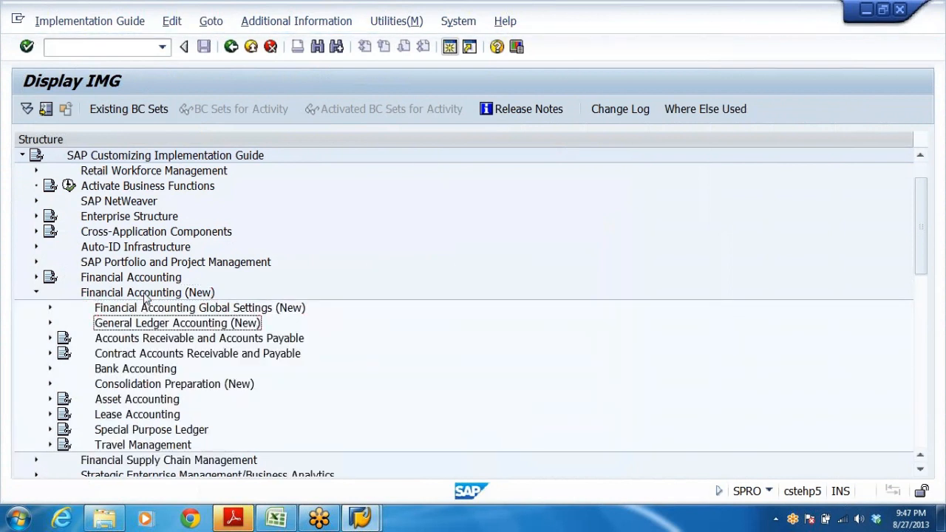
key("Right")
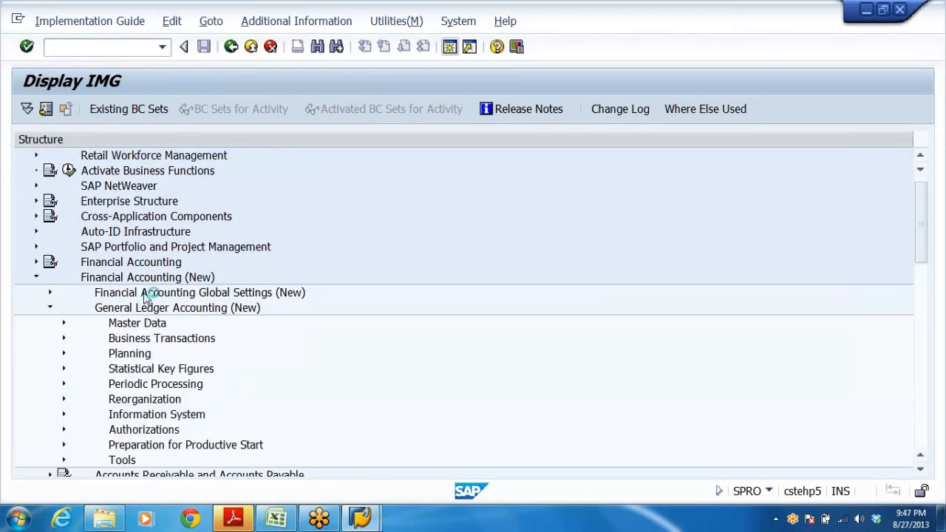
key("Down")
key("Right")
key("Down")
key("Right")
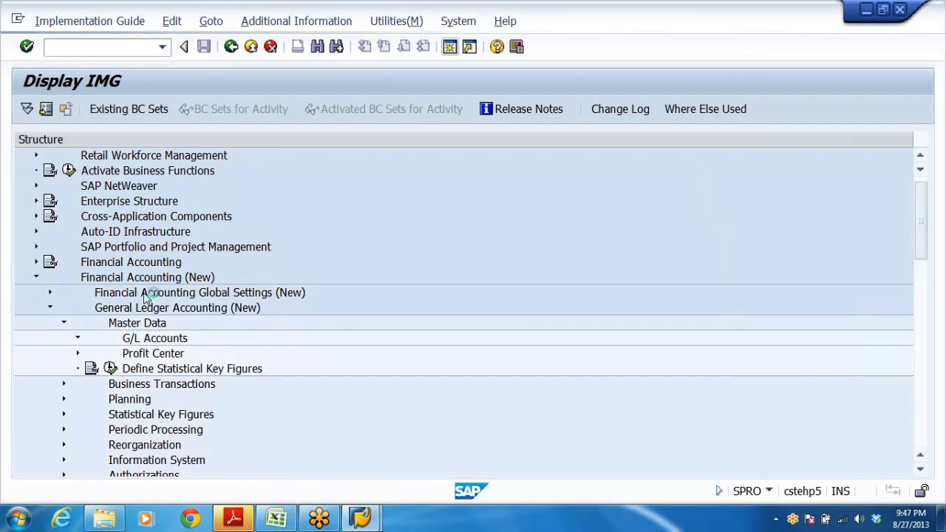
key("Down")
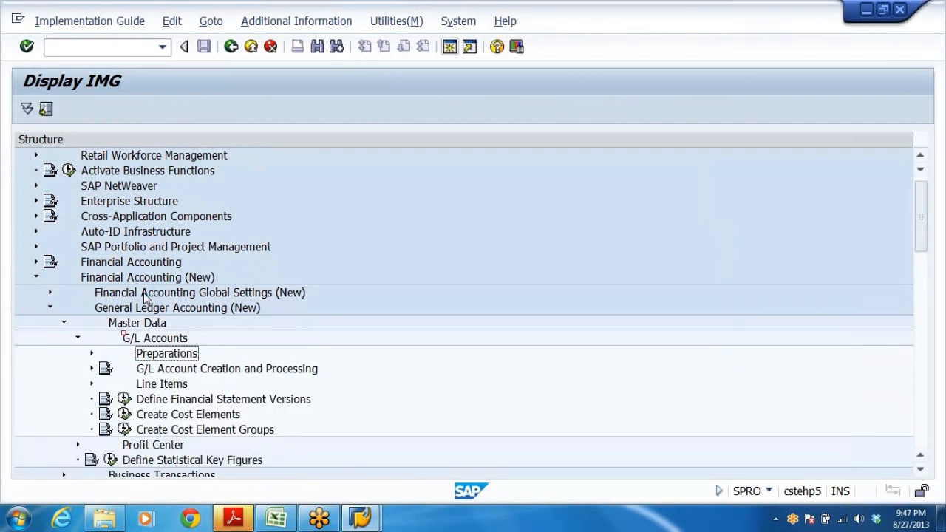
key("Right")
key("Down")
key("Down")
key("Down")
key("Down")
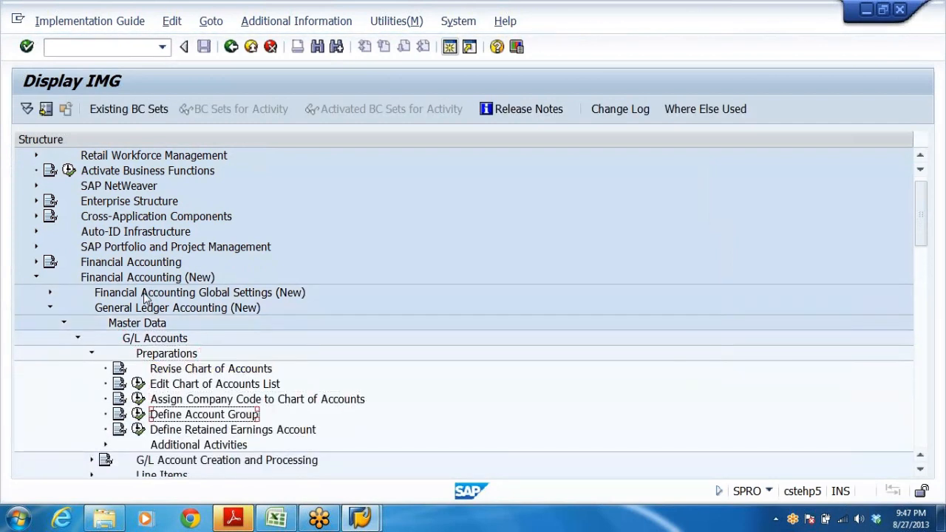
left_click(139, 430)
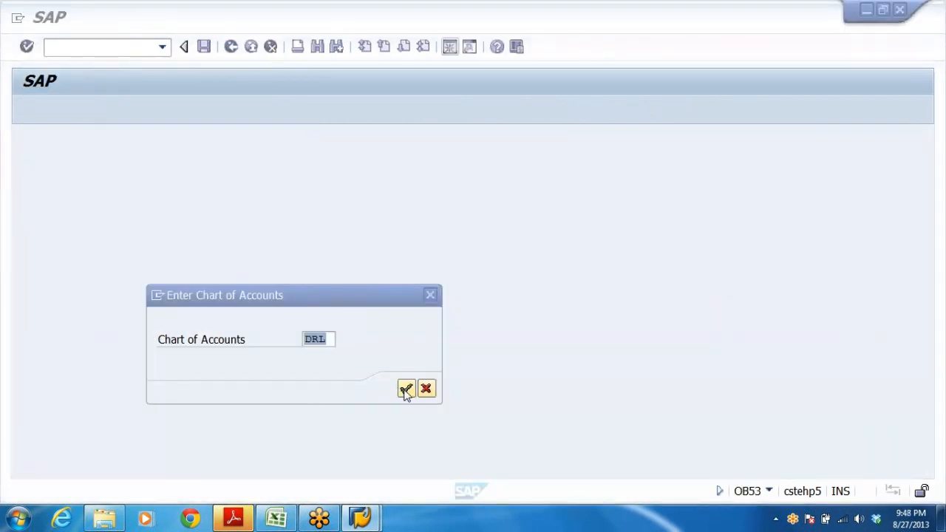
key("Return")
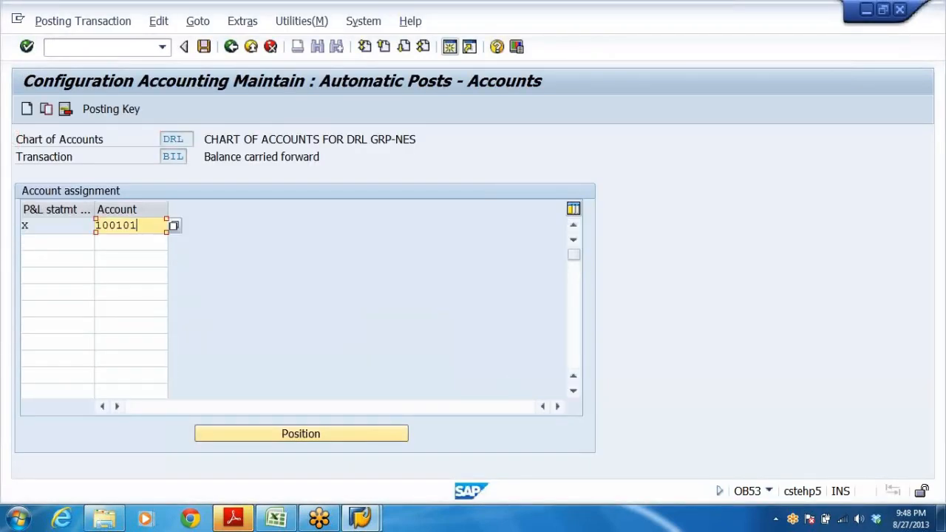
left_click(24, 225)
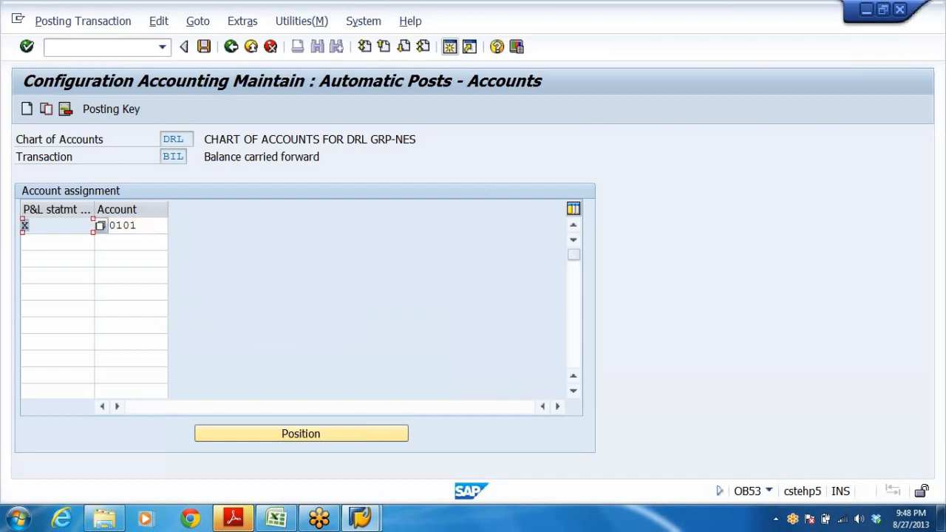
key("Tab")
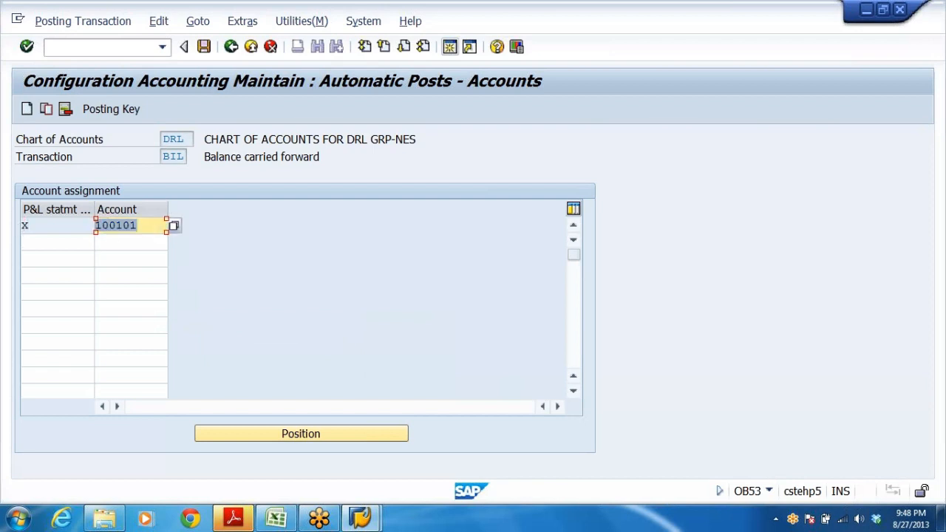
key("Home")
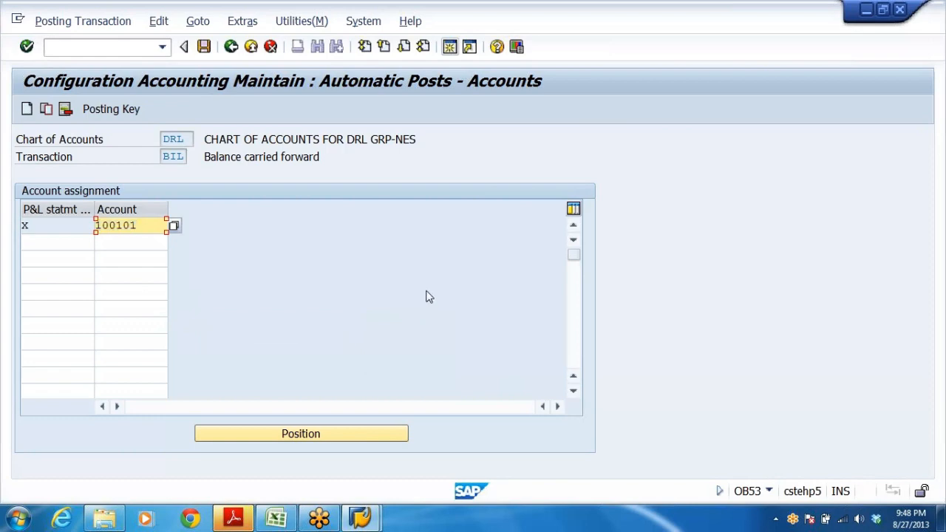
Start creating G/L account 100101 in company code DRL as a balance sheet account with account group RESERVES & SURPLUS.
key("alt+Tab")
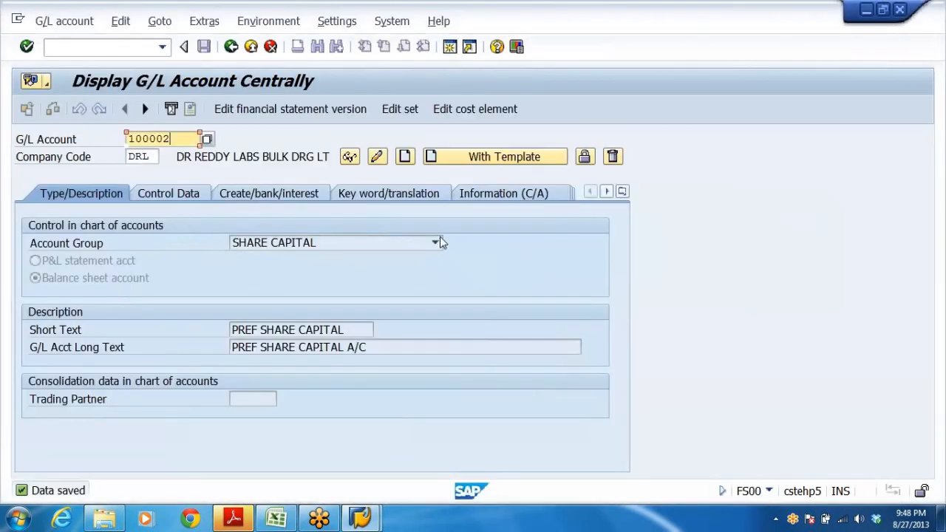
key("shift+Home")
key("ctrl+v")
left_click(404, 157)
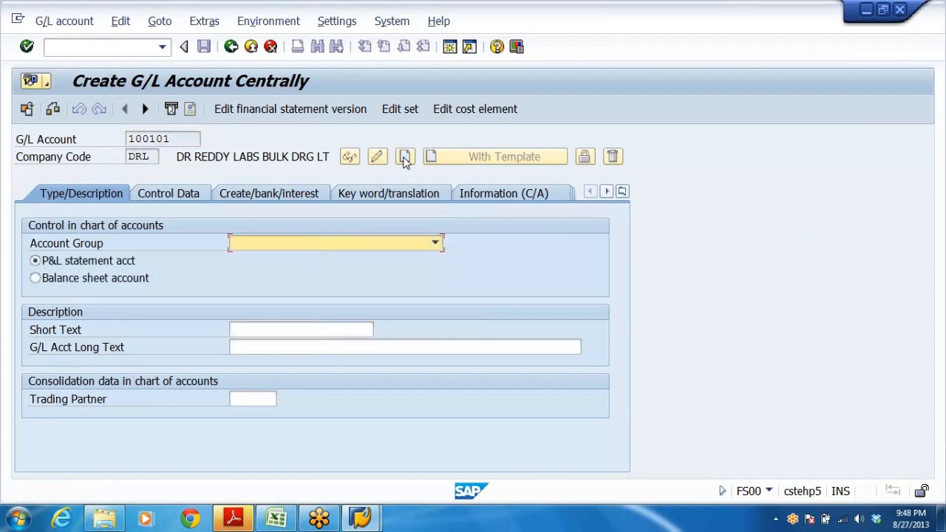
left_click(93, 281)
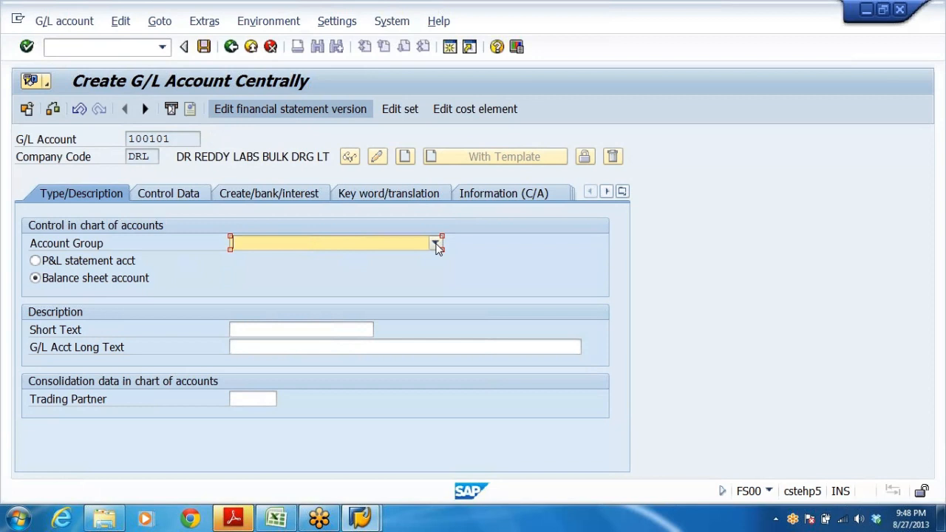
left_click(436, 243)
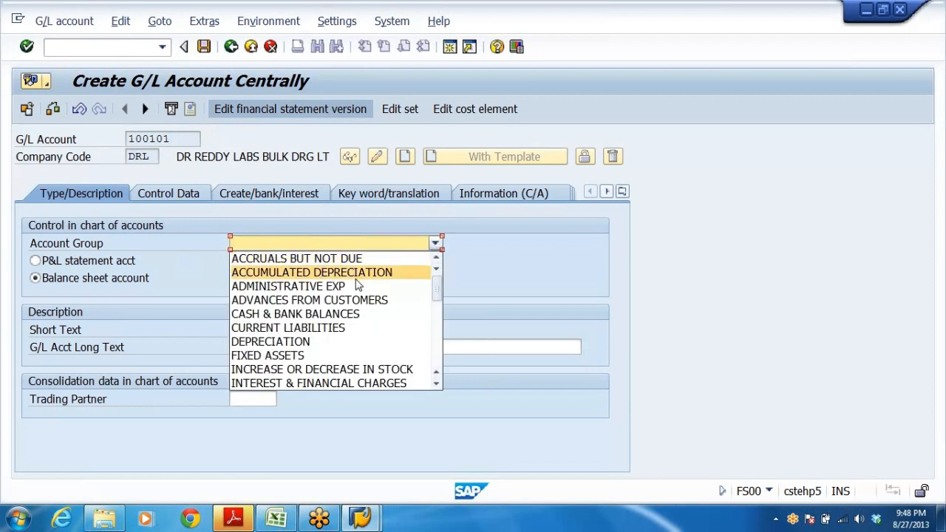
key("r")
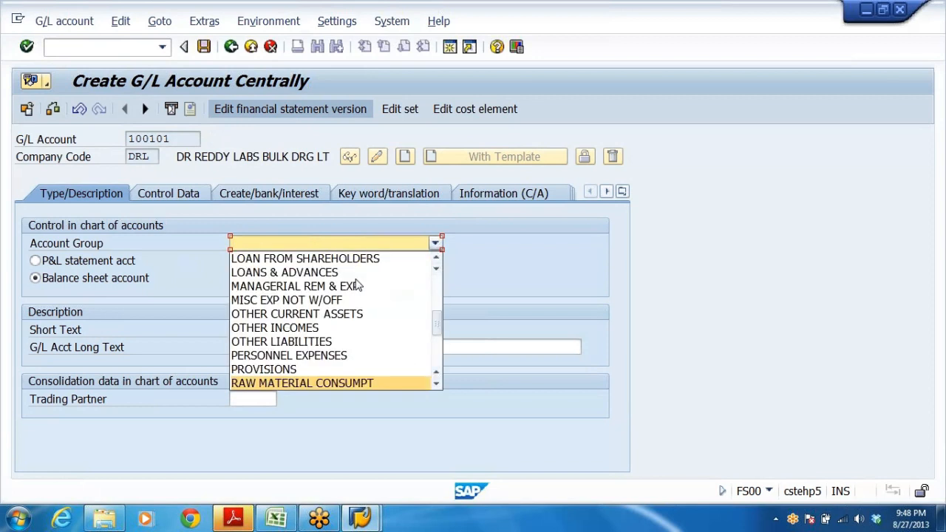
key("Down")
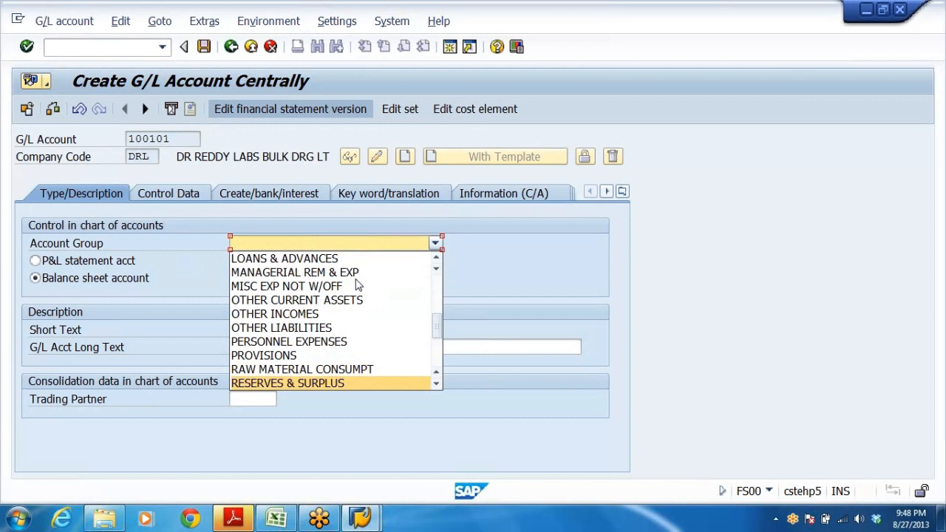
key("Return")
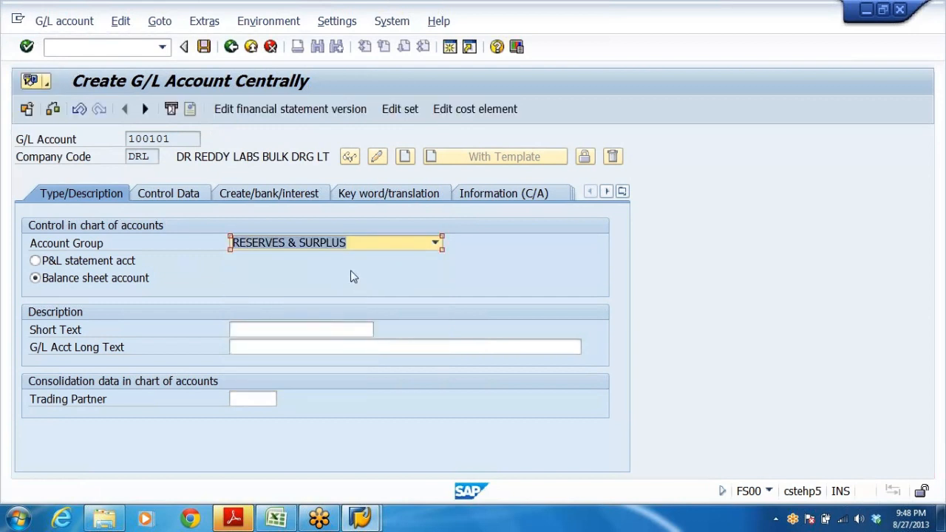
key("Return")
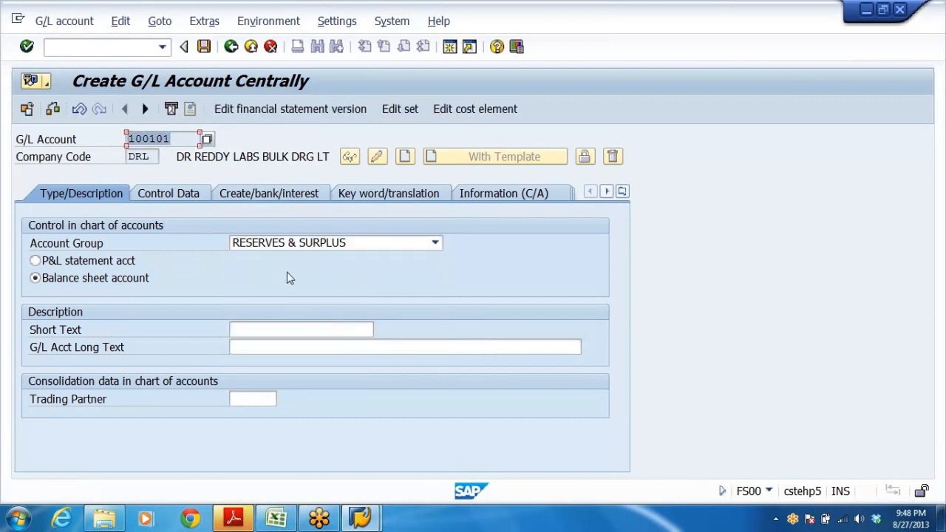
Enter the short text RETAINED EARNINGS A/ and the long text RETAINED EARNINGS A/C.
left_click(244, 329)
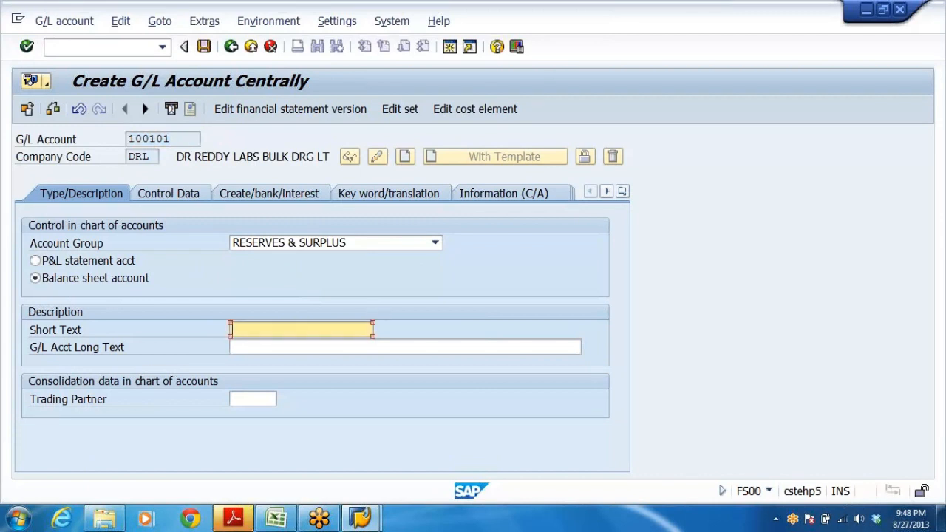
type("RE")
key("Down")
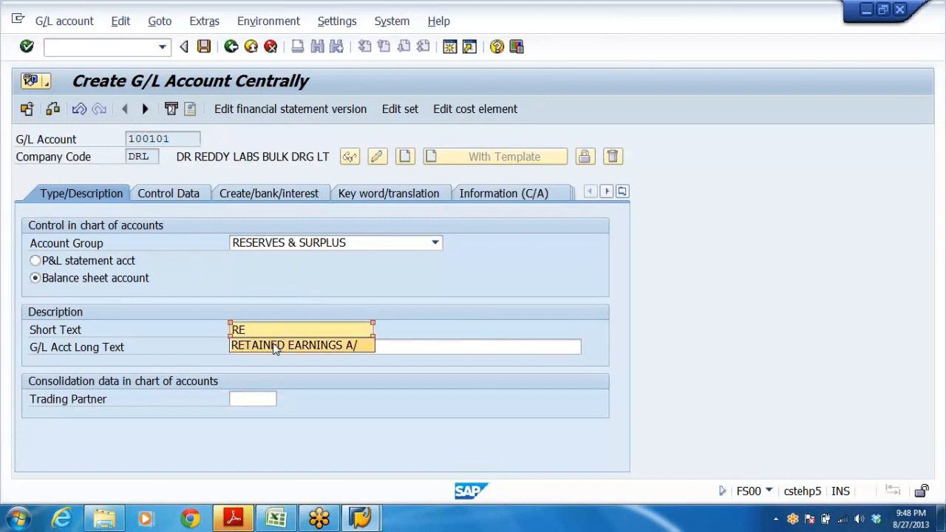
key("Return")
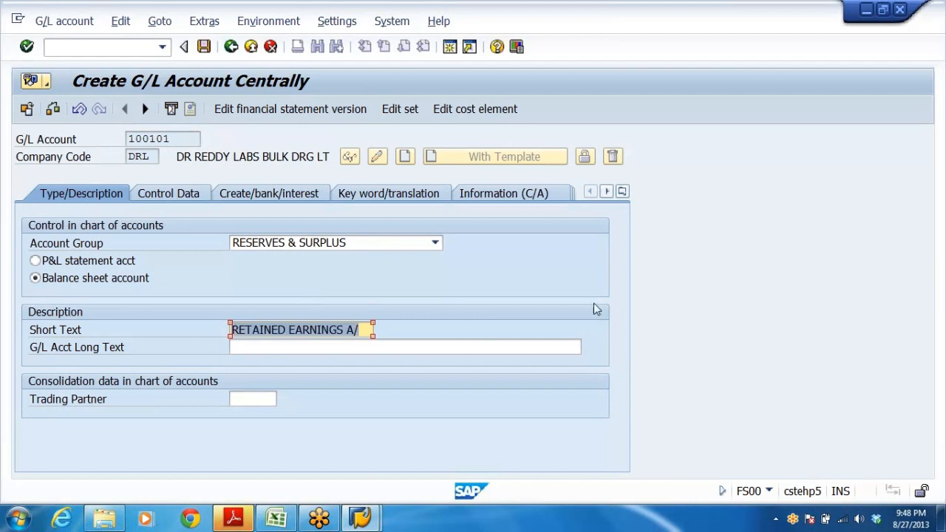
key("Tab")
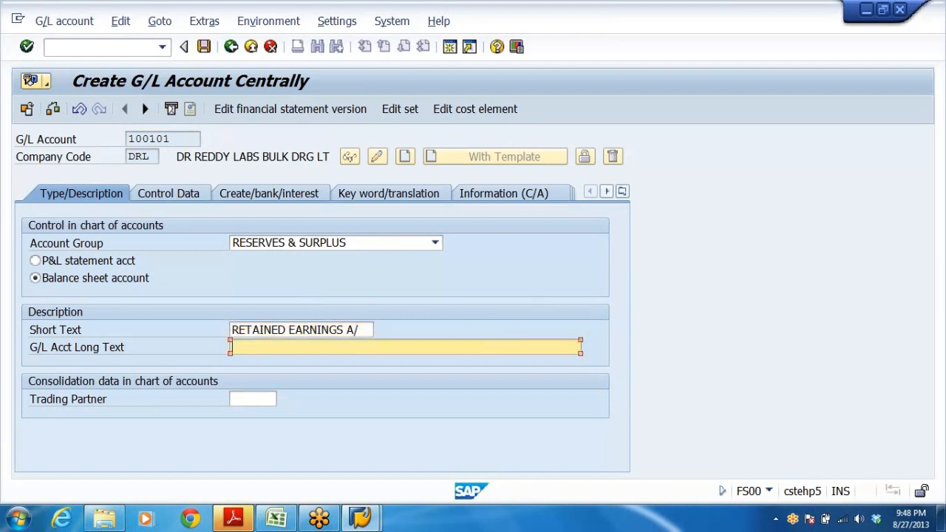
type("RETAINED EARNINGS A/")
type("C")
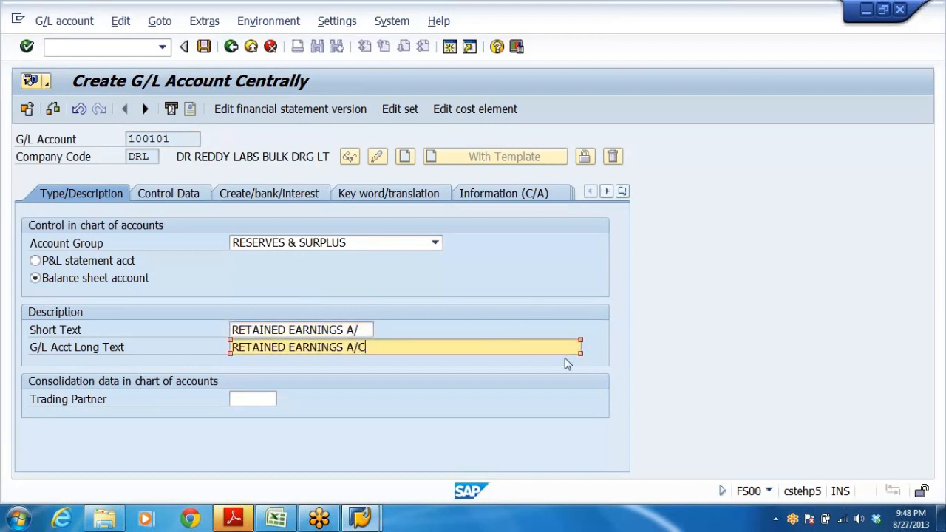
In the control data, enable line item display and set the sort key to 001.
left_click(185, 197)
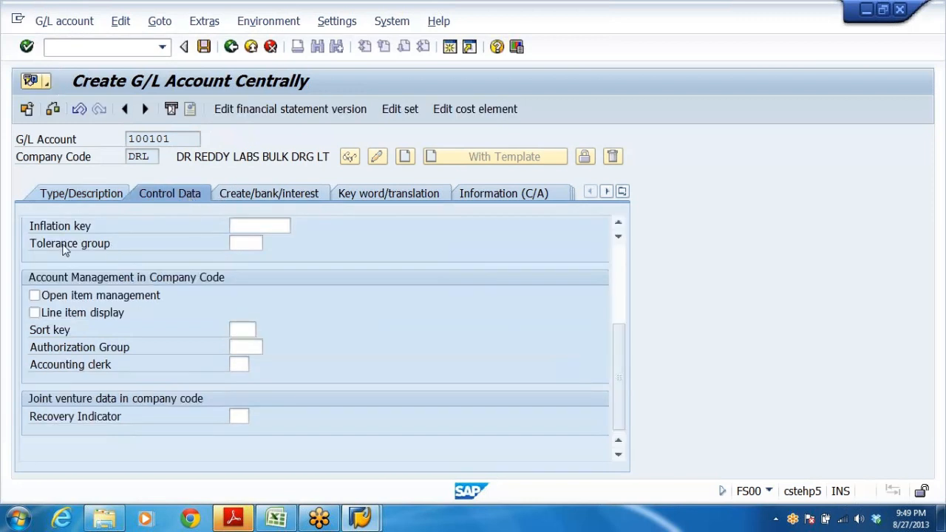
scroll(122, 255, "up", 3)
left_click(35, 260)
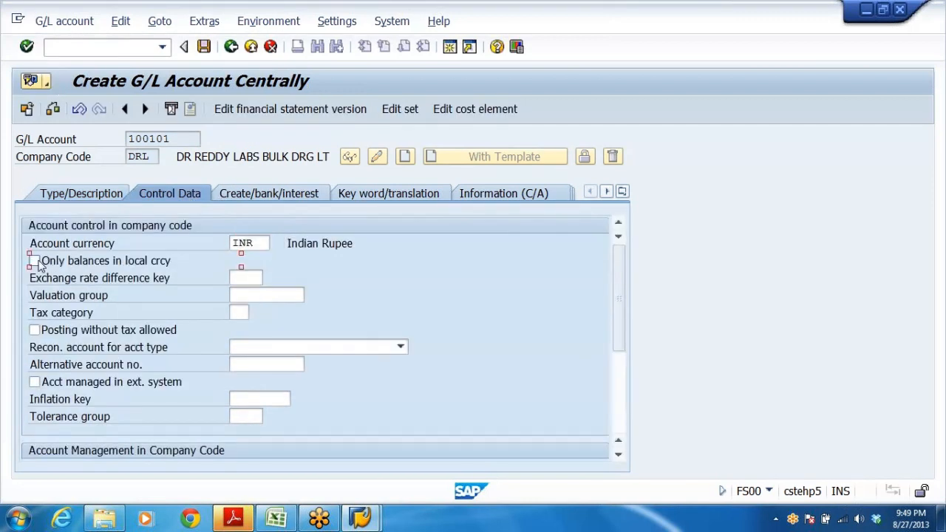
scroll(467, 320, "down", 3)
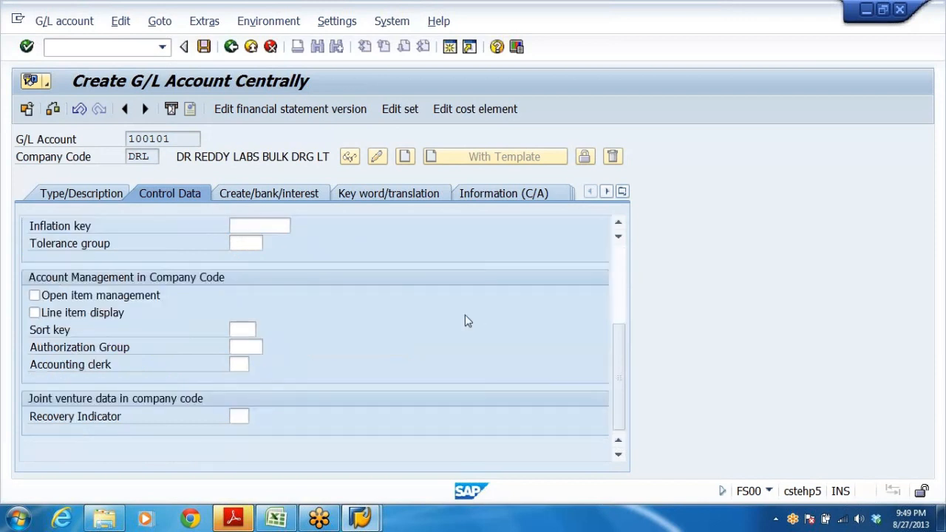
left_click(35, 312)
left_click(242, 330)
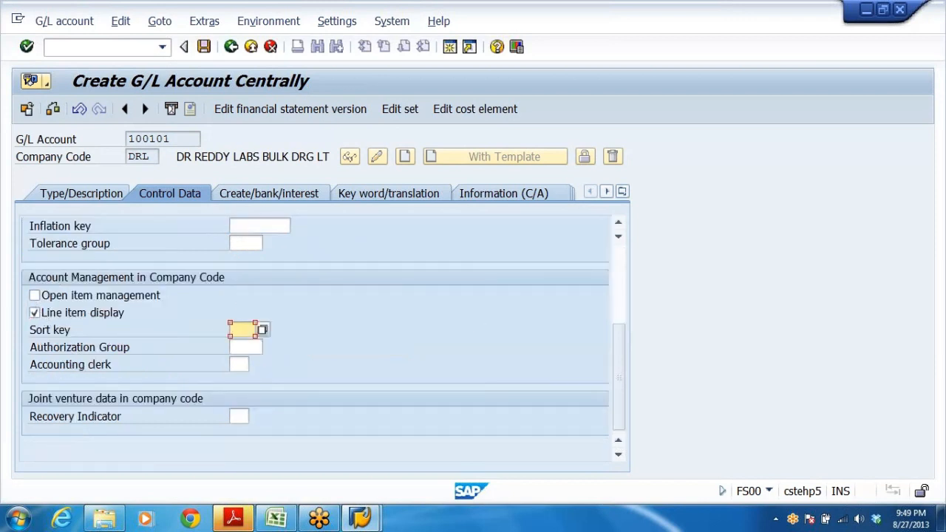
left_click(263, 345)
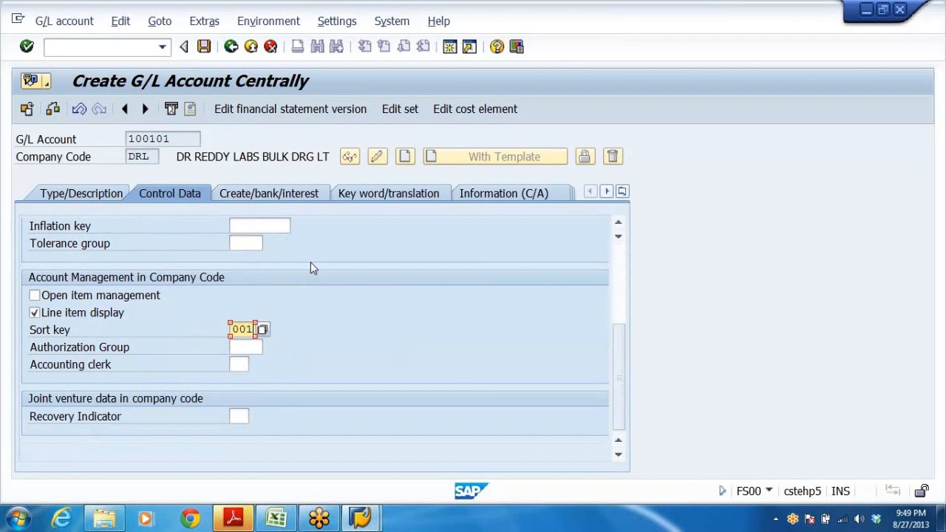
Set the field status group to G001 and save account 100101.
left_click(289, 194)
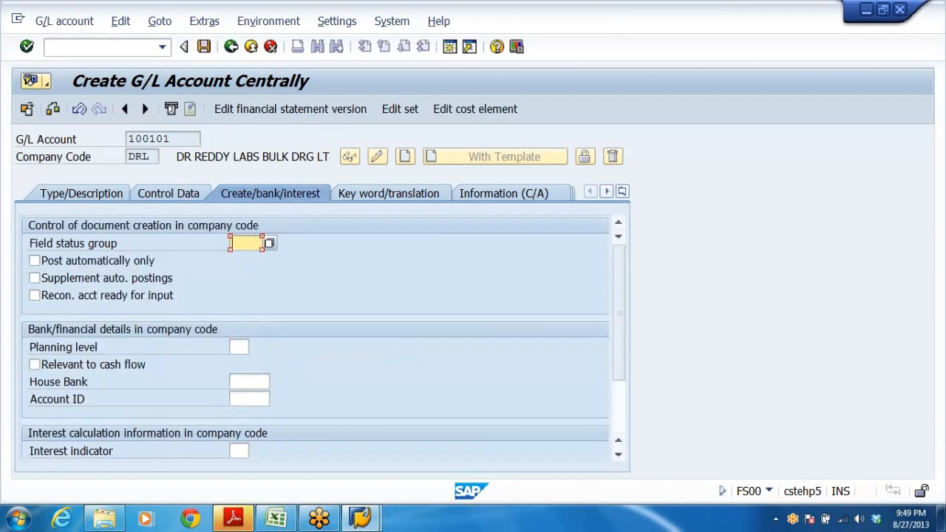
left_click(244, 243)
left_click(243, 257)
left_click(205, 47)
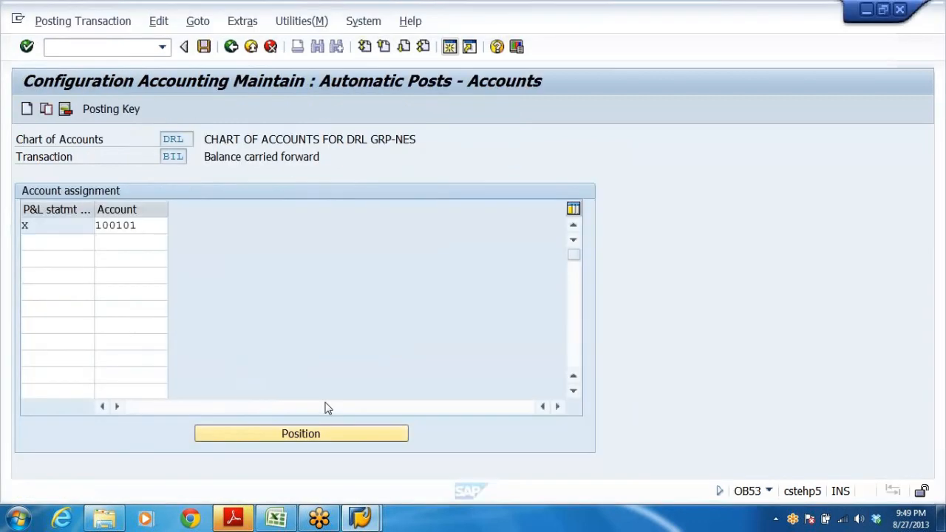
Copy the HDFC BANK A/C description from the Excel list into the G/L account field.
key("alt+Tab")
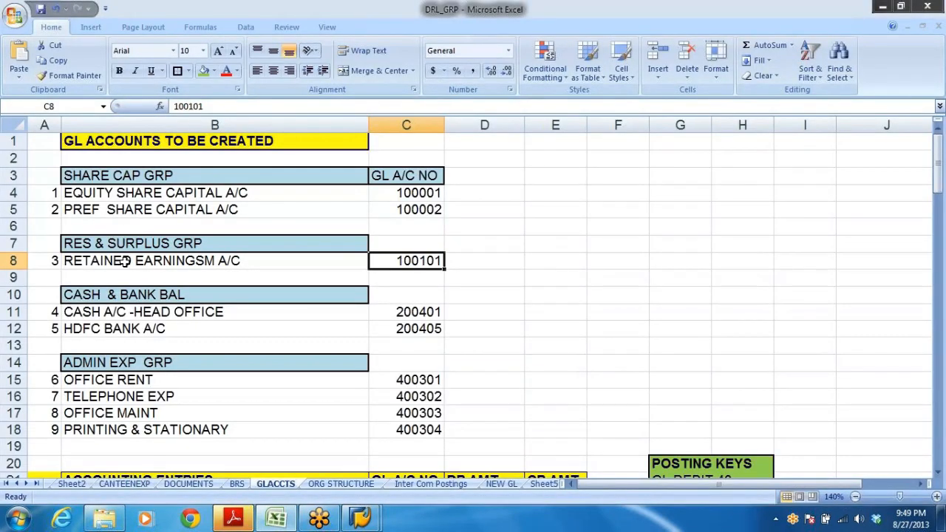
left_click(134, 297)
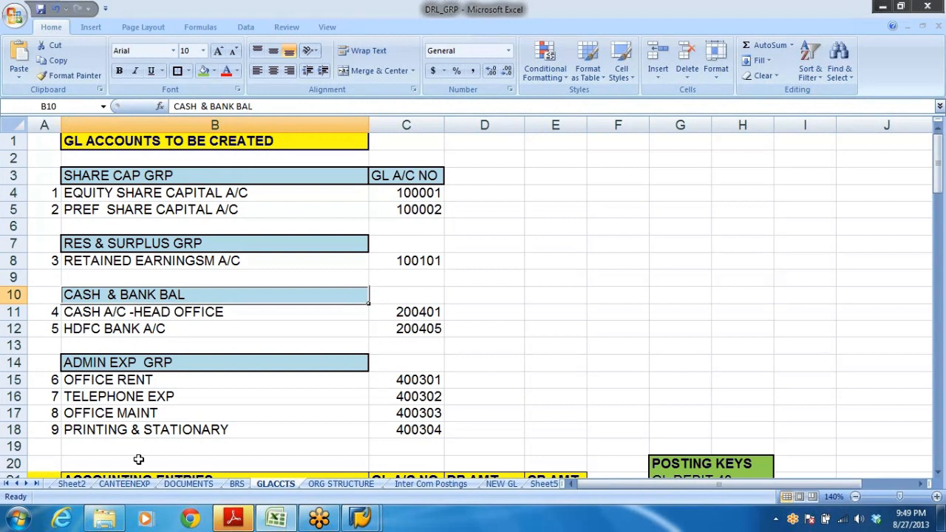
left_click(76, 313)
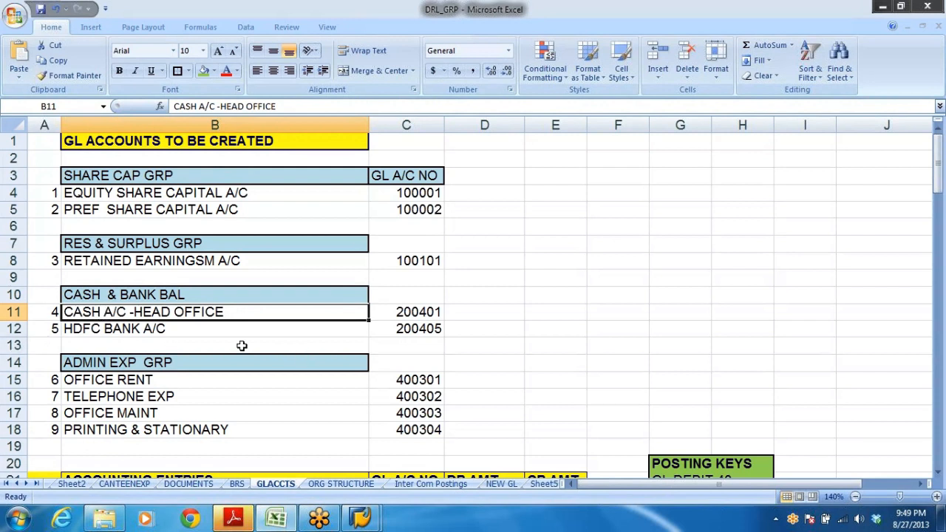
left_click(99, 330)
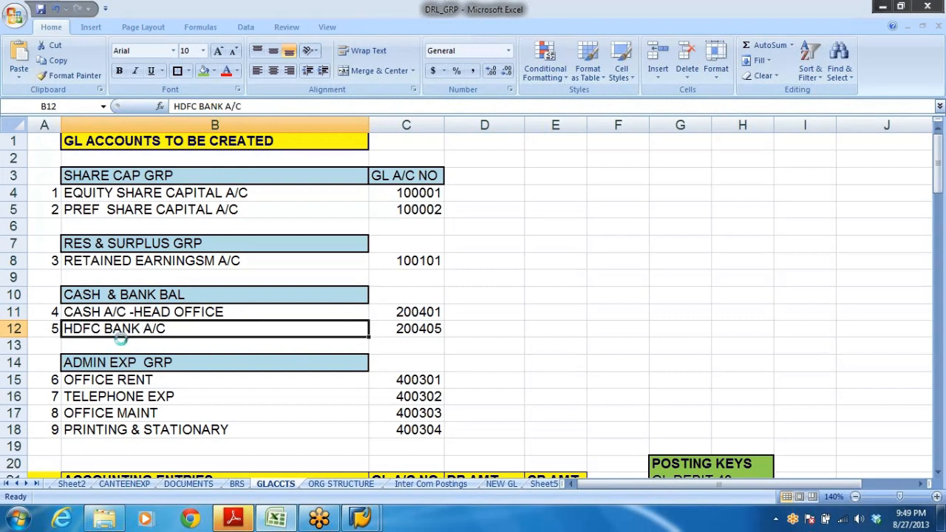
key("ctrl+c")
key("alt+Tab")
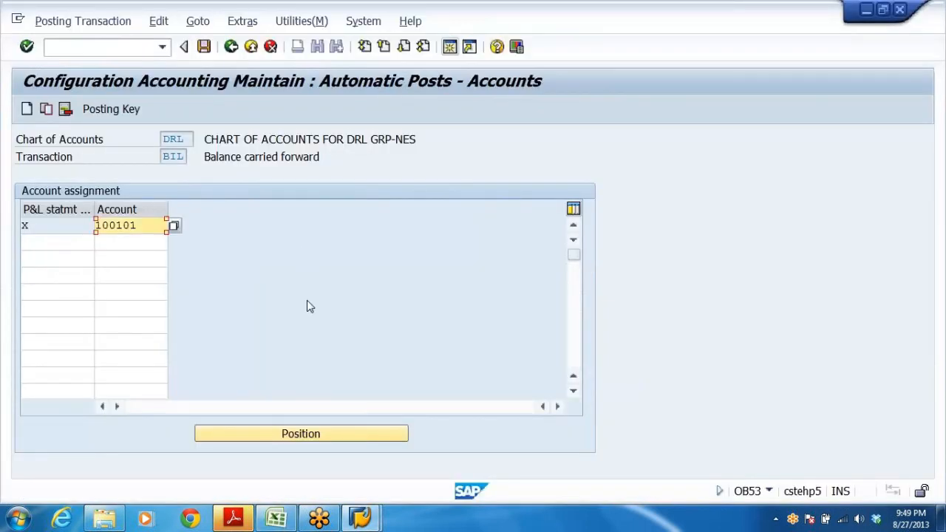
left_click(360, 519)
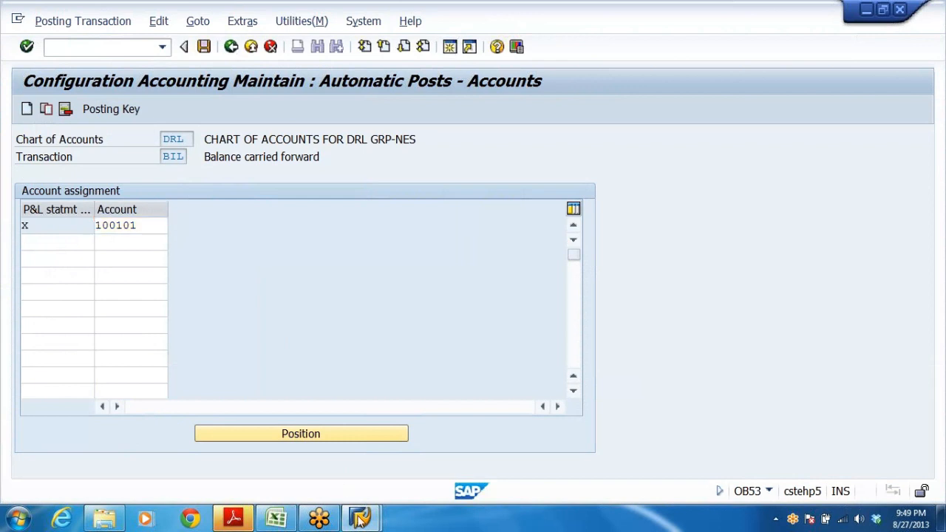
left_click(652, 389)
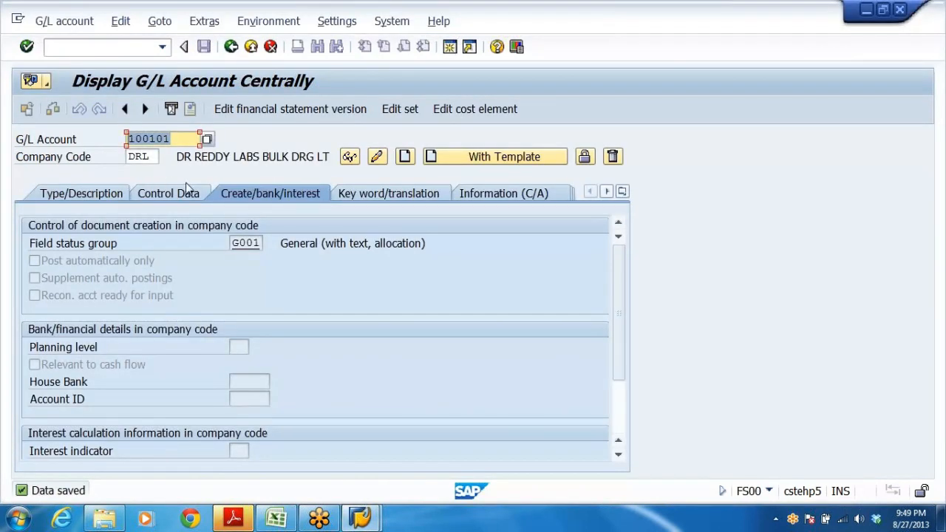
key("ctrl+v")
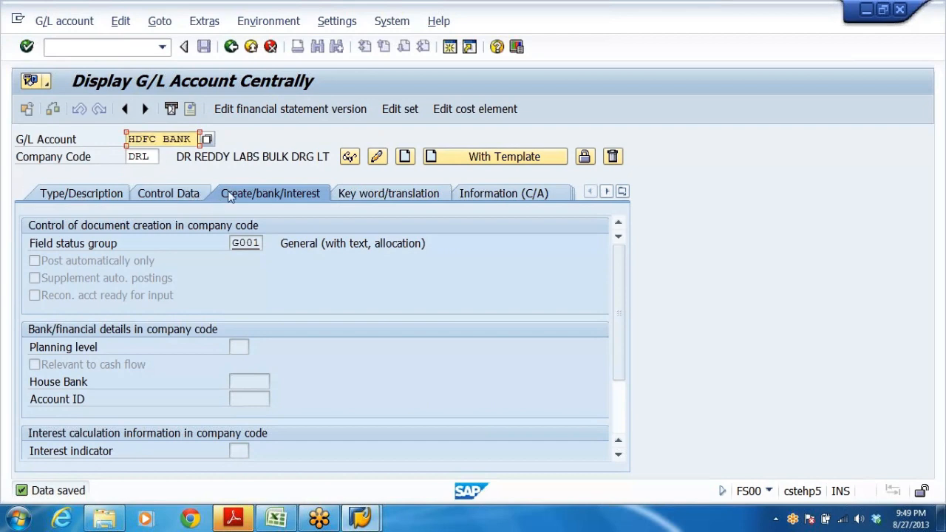
Copy account number 200405 from the Excel list and paste it into the G/L Account field.
key("alt+Tab")
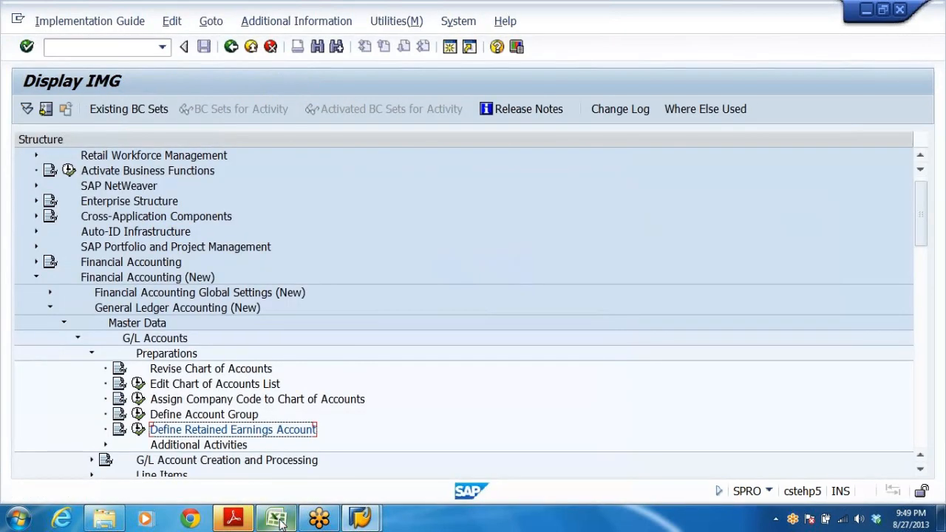
left_click(275, 517)
left_click(428, 328)
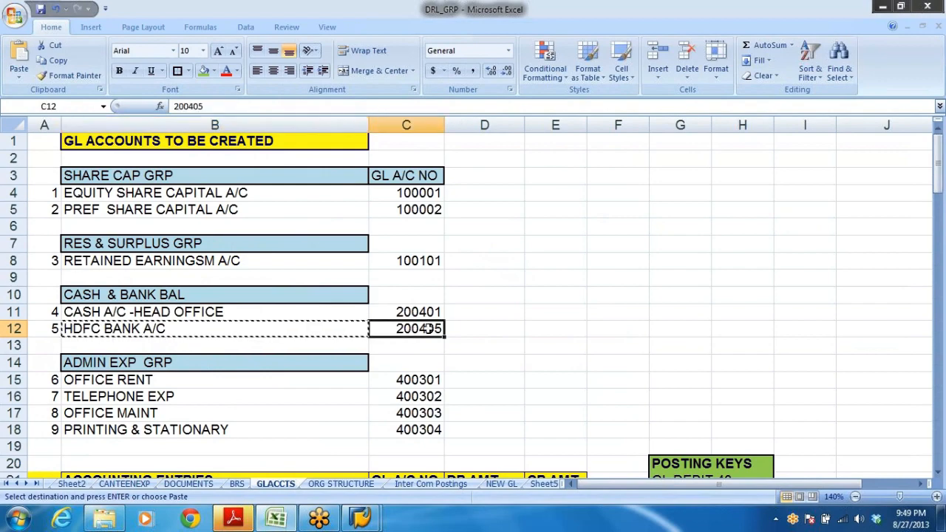
key("ctrl+c")
left_click(360, 517)
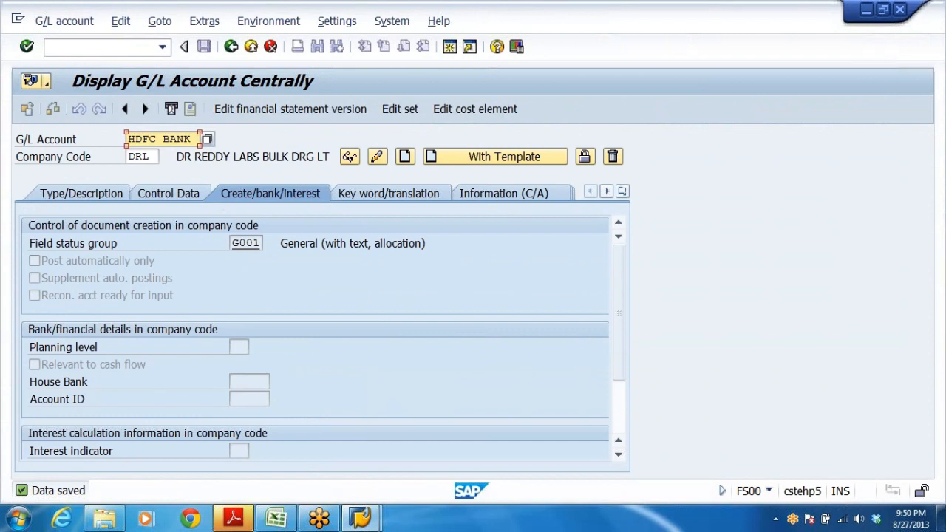
key("ctrl+a")
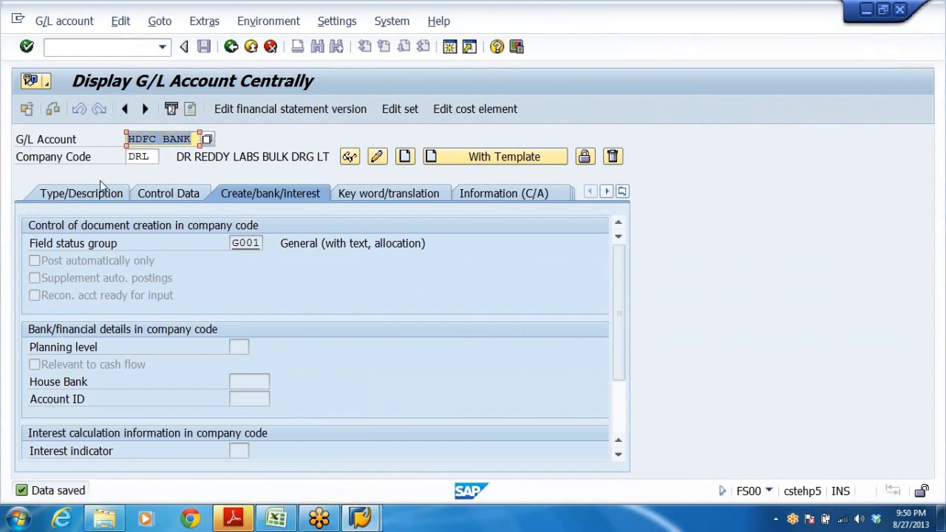
key("ctrl+v")
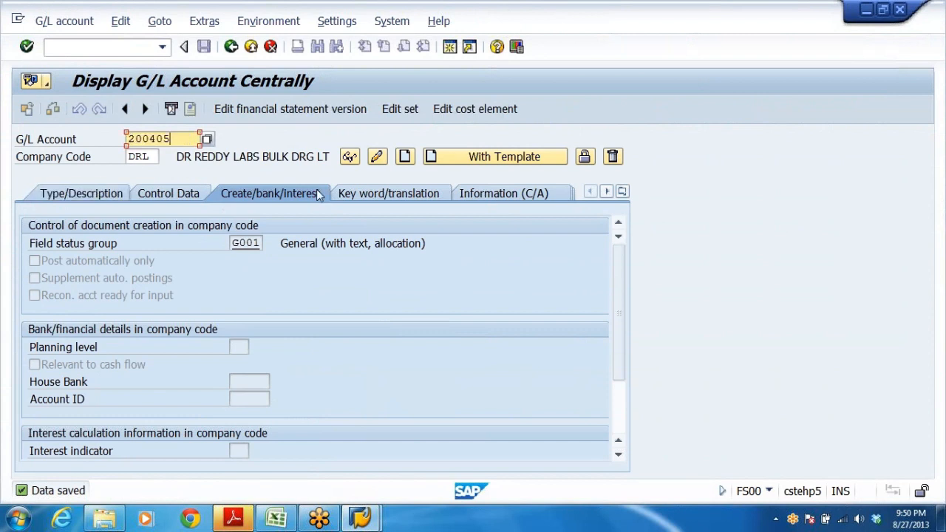
Start creating account 200405, choose account group CASH & BANK BALANCES and mark it as a balance sheet account.
left_click(405, 157)
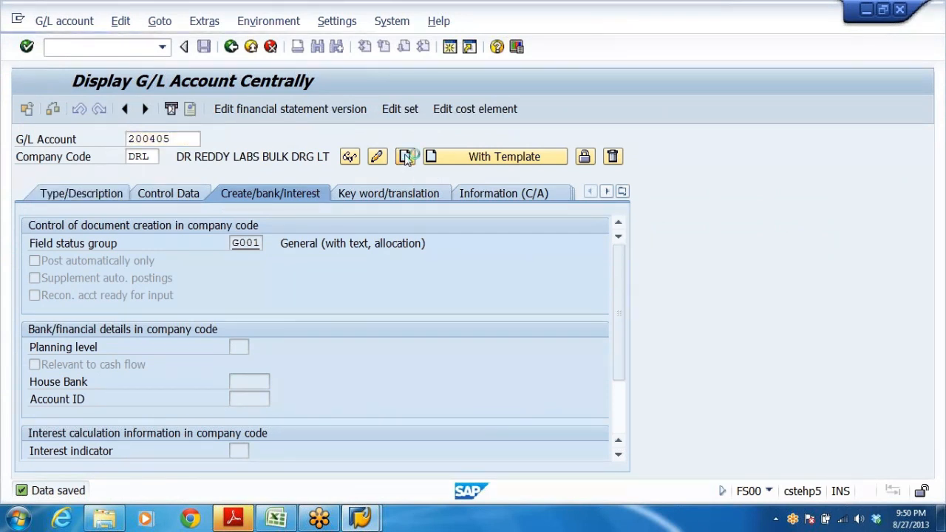
left_click(46, 194)
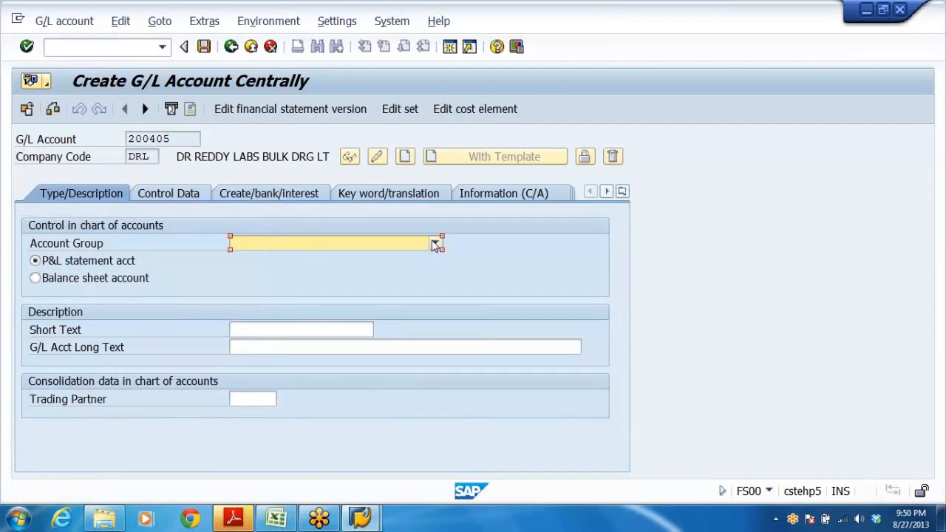
left_click(435, 244)
left_click(362, 314)
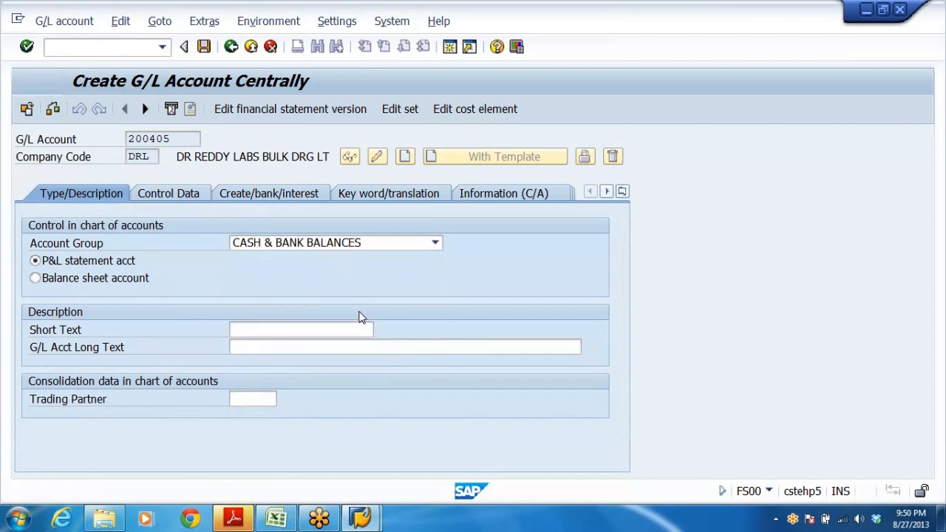
left_click(53, 282)
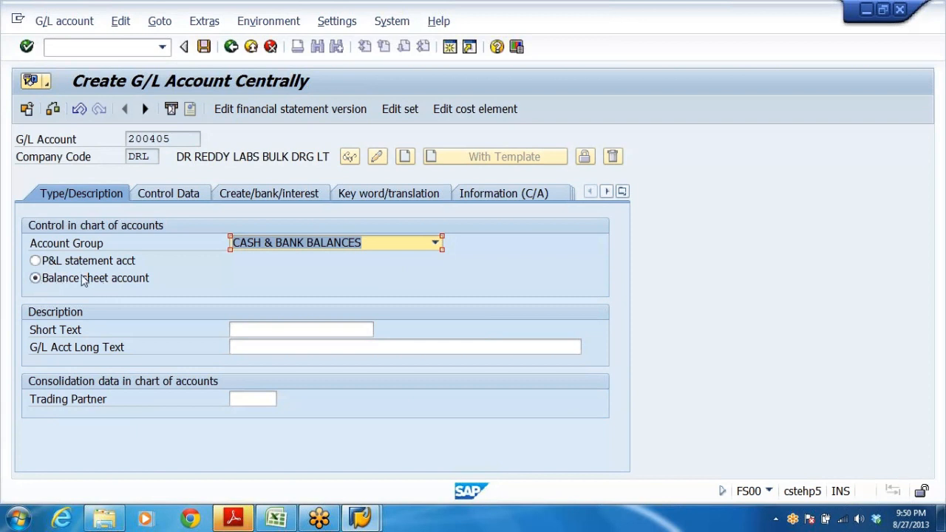
Copy HDFC BANK A/C from the Excel list into both the short text and the long text.
left_click(255, 330)
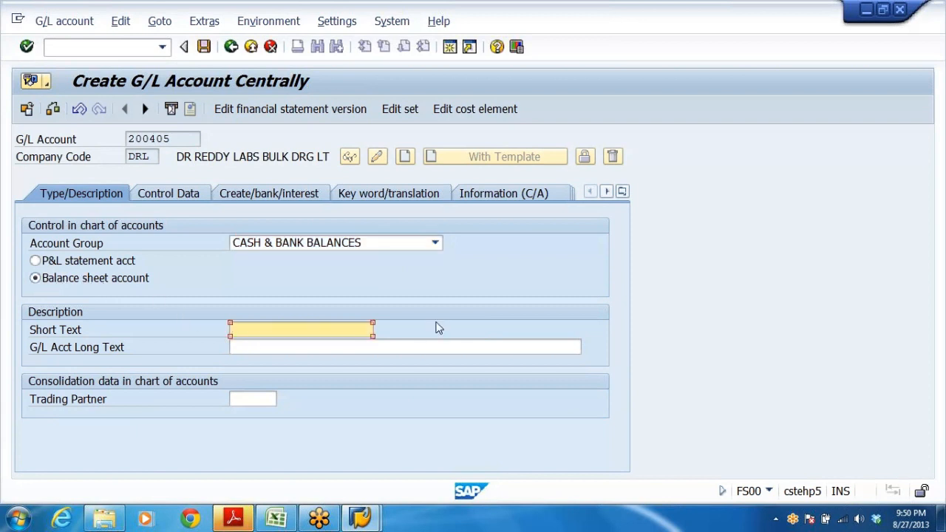
key("alt+Tab")
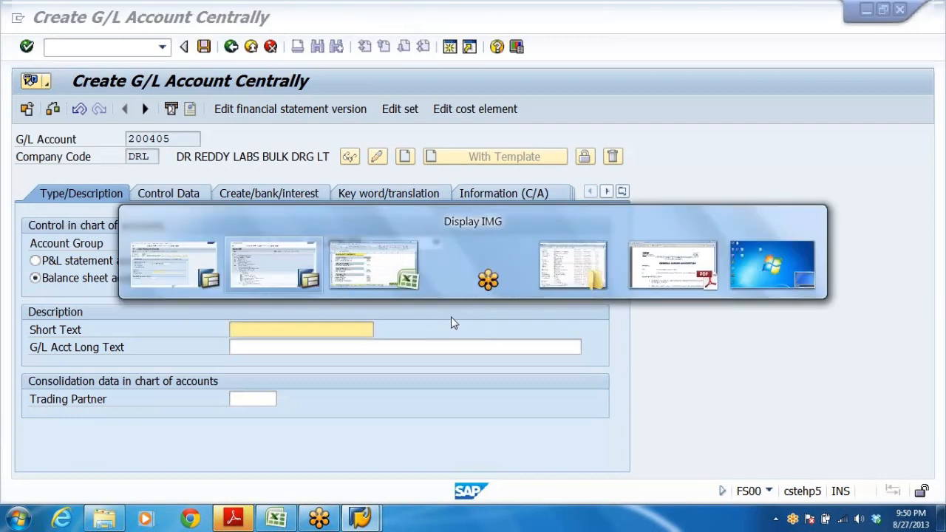
key("alt+Tab")
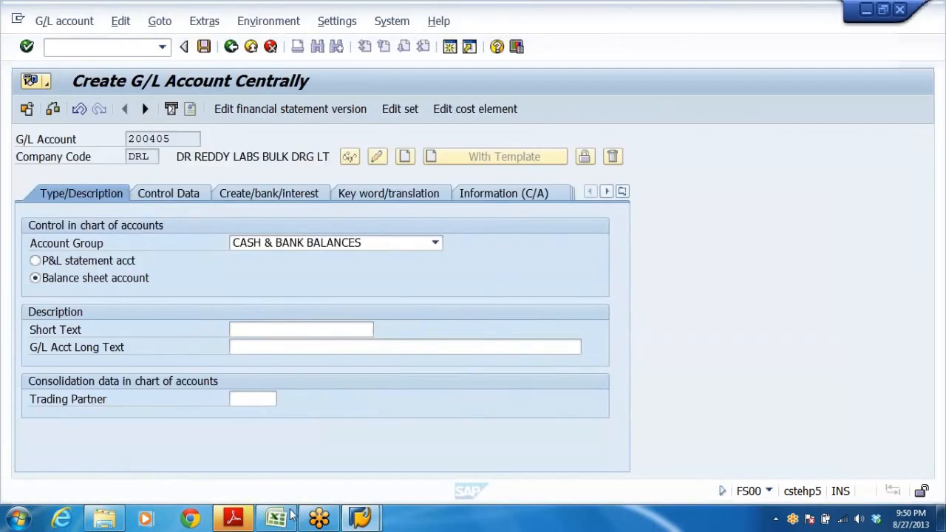
left_click(288, 516)
left_click(105, 328)
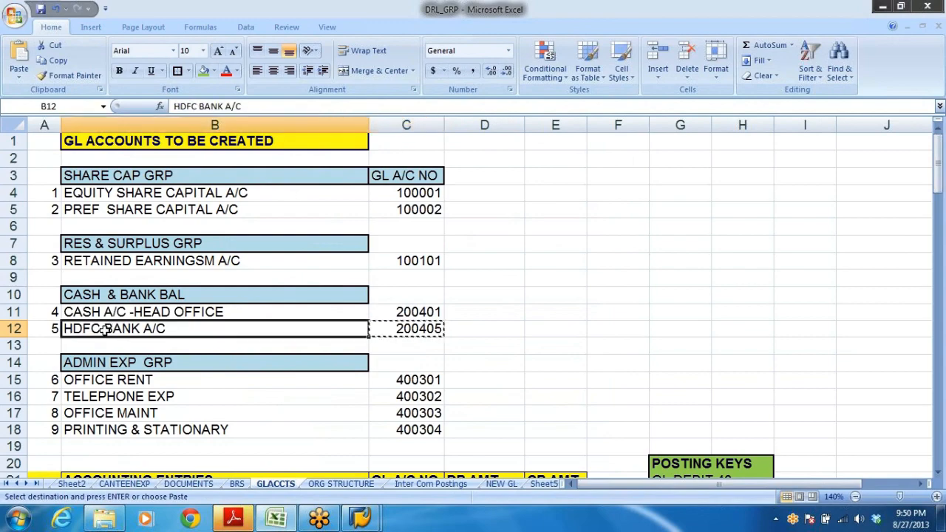
key("ctrl+c")
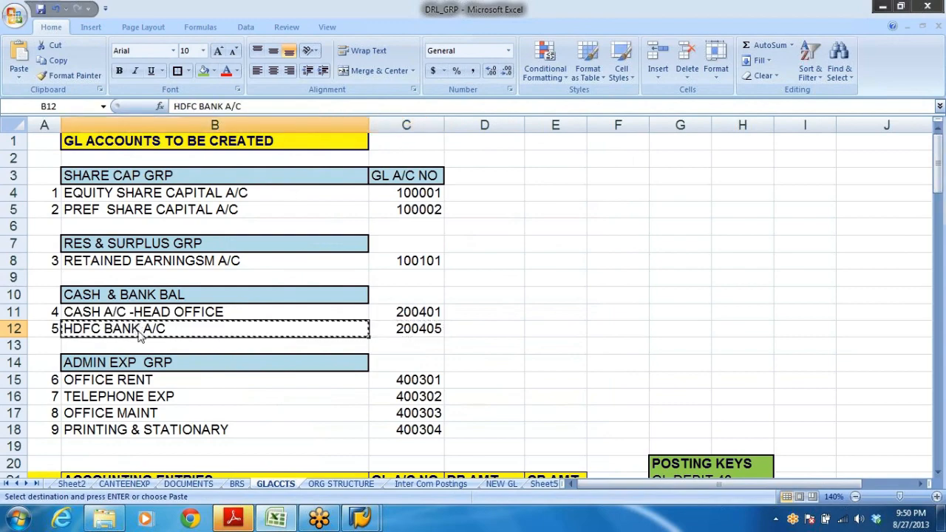
key("alt+Tab")
key("ctrl+v")
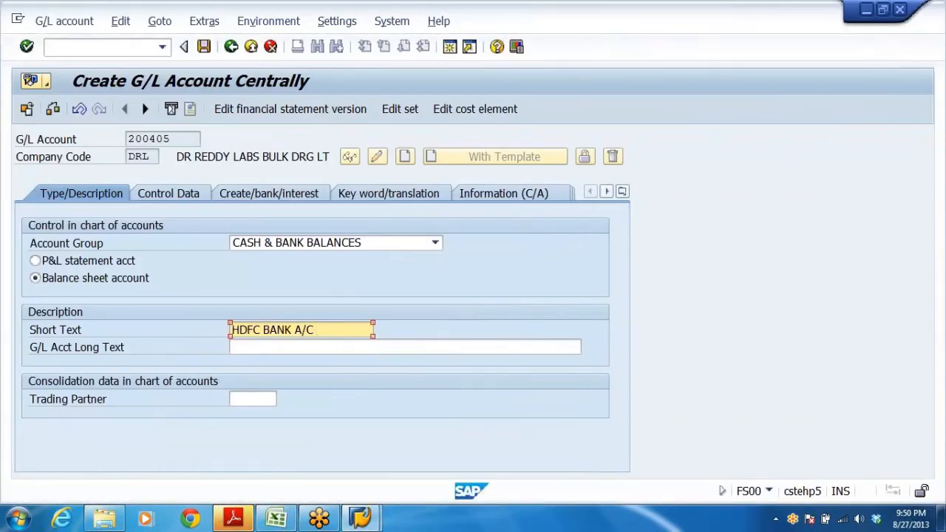
key("Tab")
key("ctrl+v")
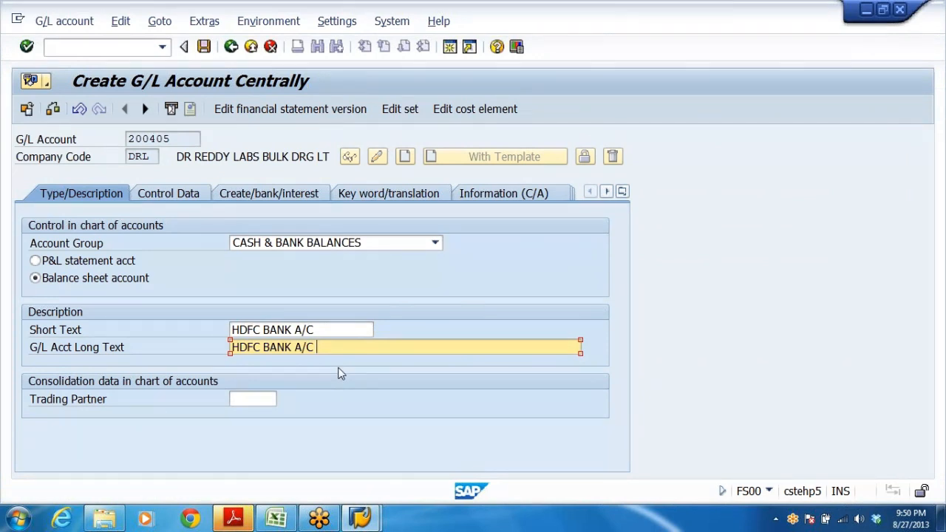
In the control data, enable only balances in local currency and line item display.
left_click(164, 198)
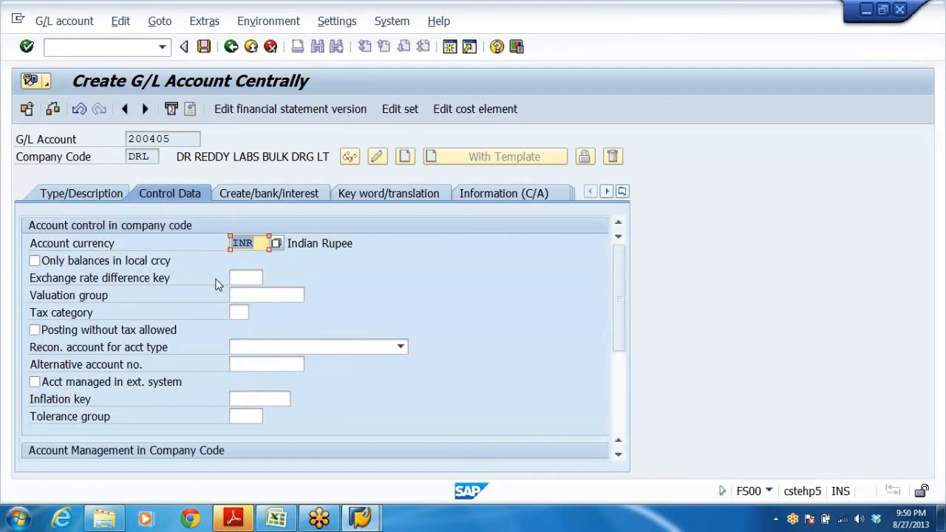
left_click(77, 263)
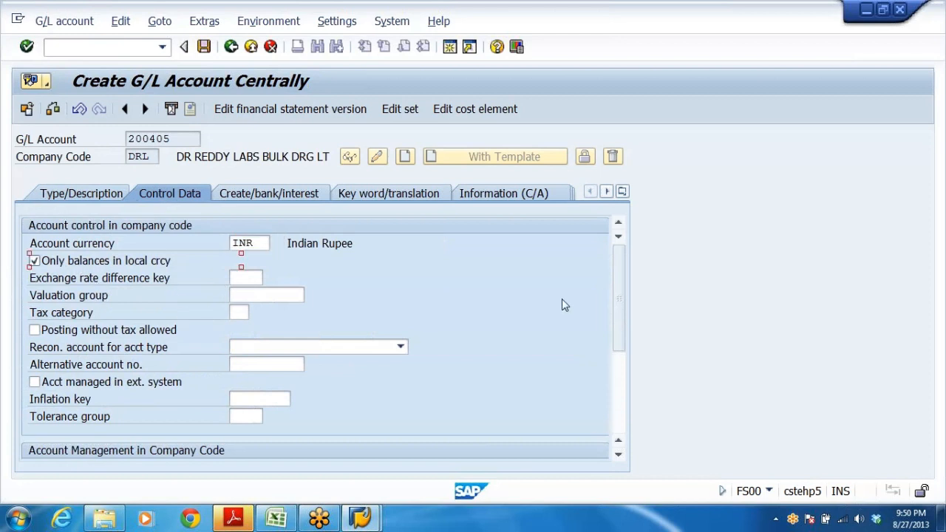
left_click_drag(623, 280, 603, 362)
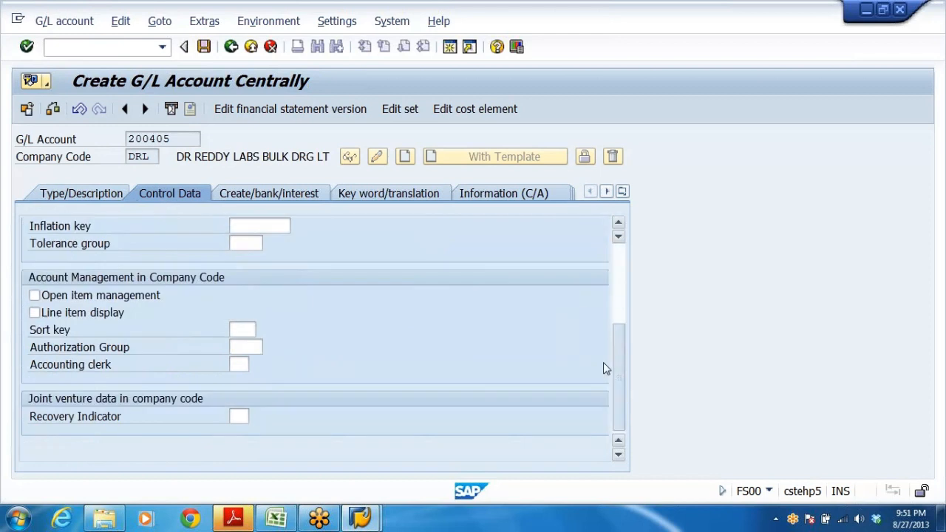
left_click(42, 314)
left_click(246, 327)
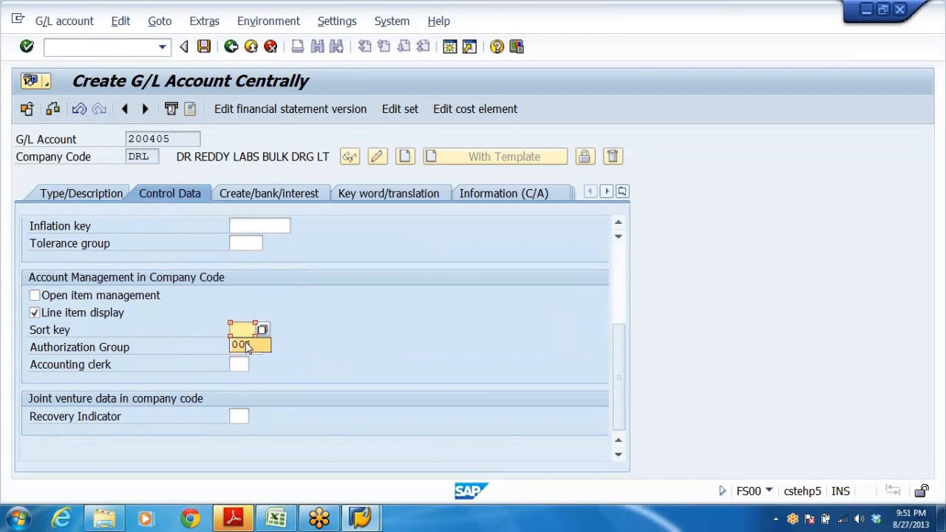
Set the field status group to G005, bank accounts with obligatory value date.
left_click(280, 192)
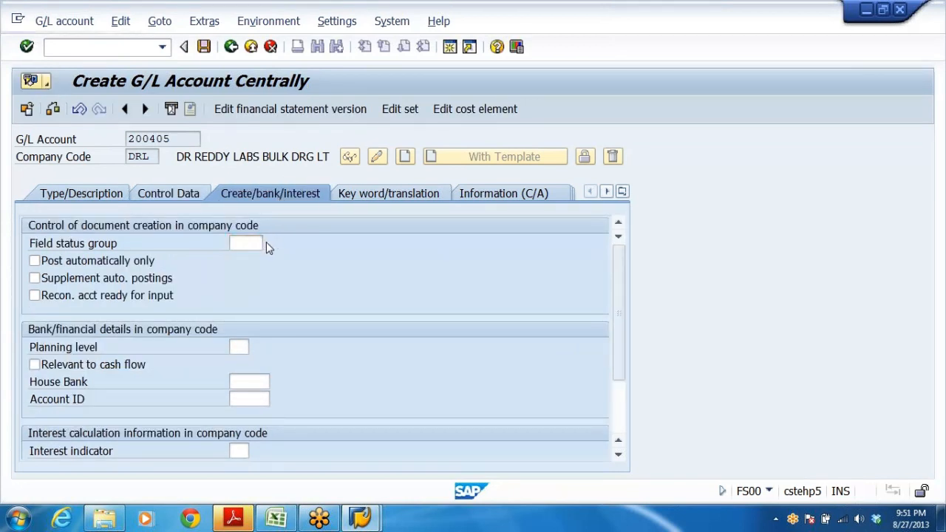
left_click(266, 241)
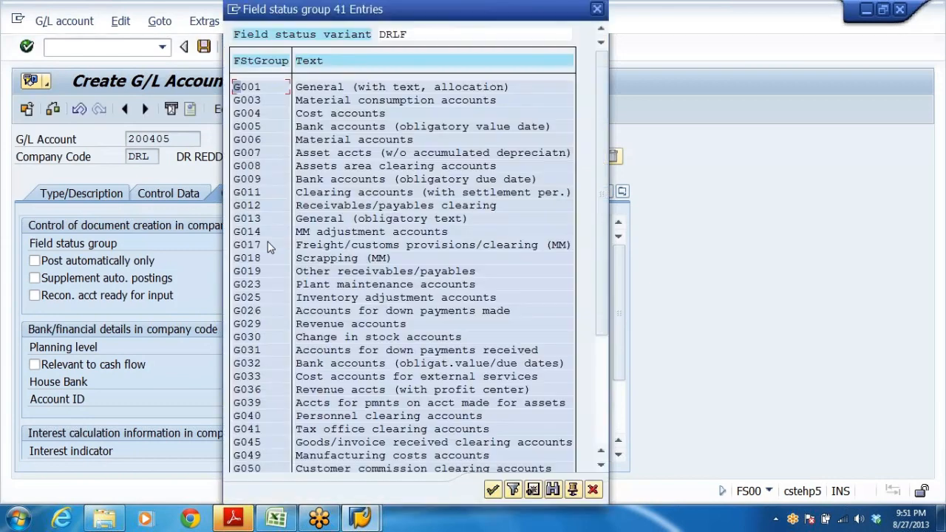
left_click(260, 127)
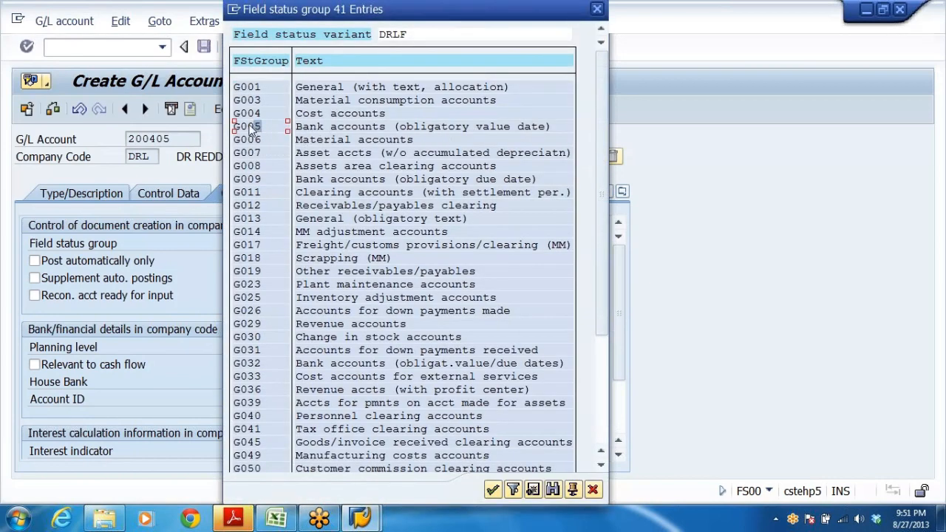
double_click(250, 127)
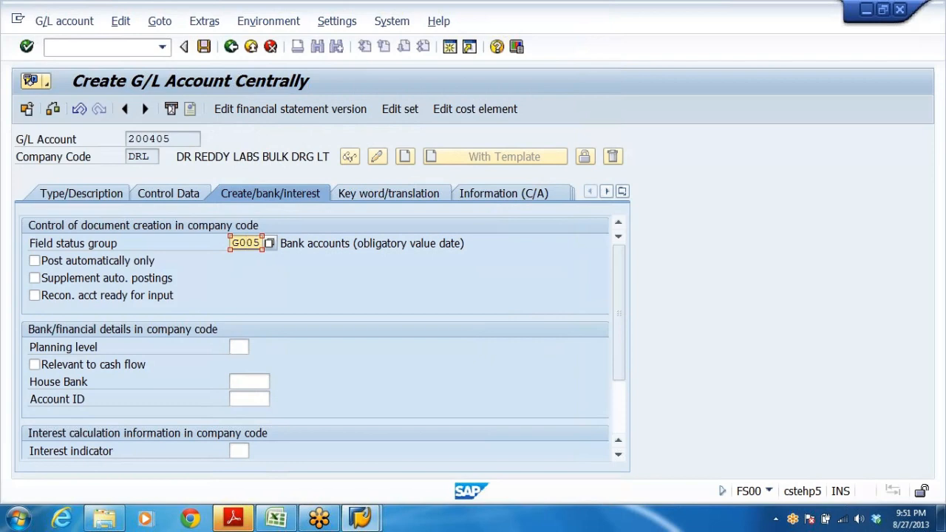
Review the payment transaction field settings of field status group G005, then save account 200405.
double_click(246, 243)
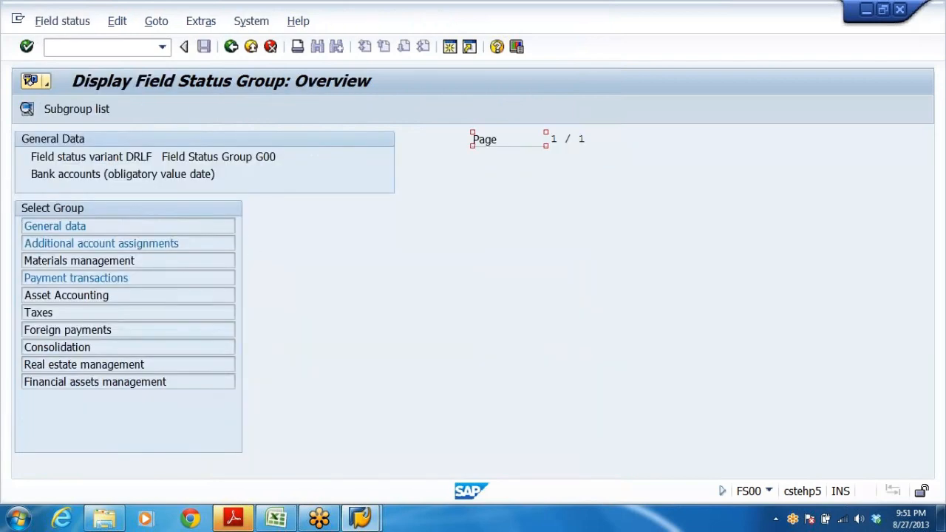
double_click(62, 285)
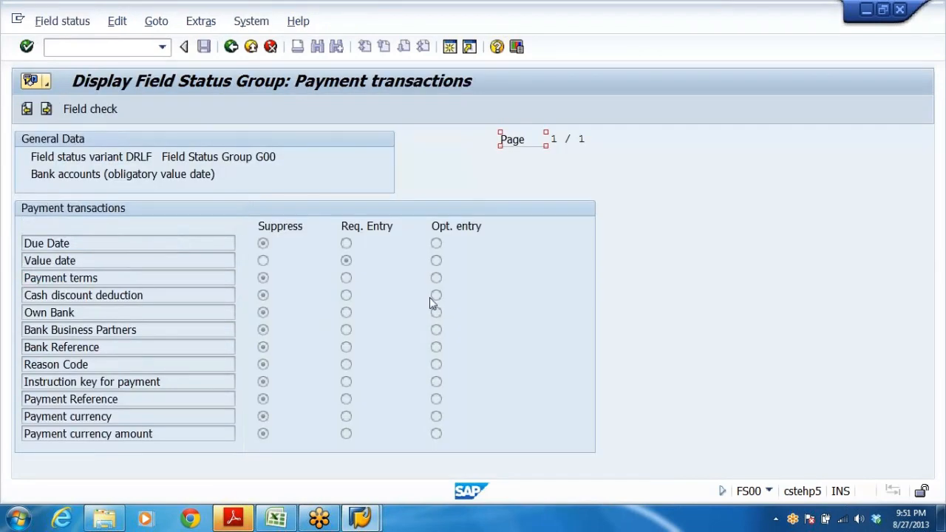
left_click(347, 261)
left_click(252, 47)
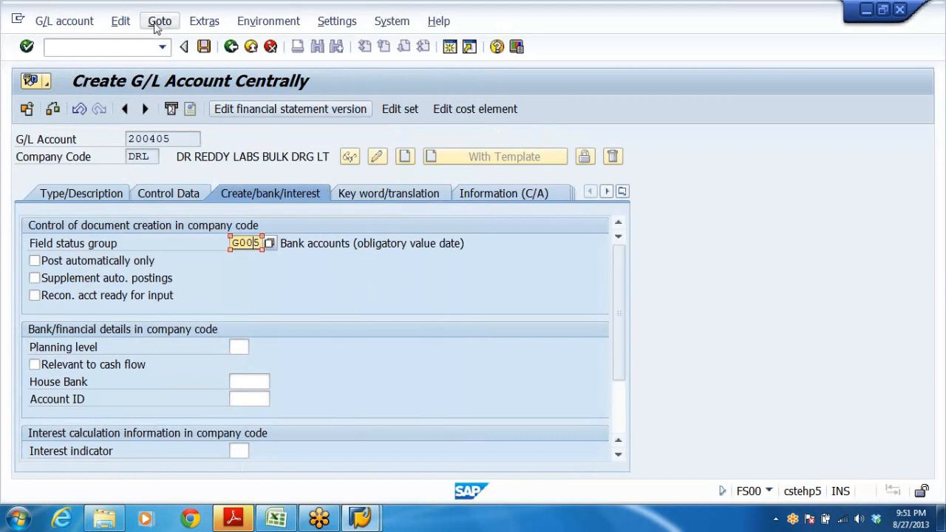
key("ctrl+s")
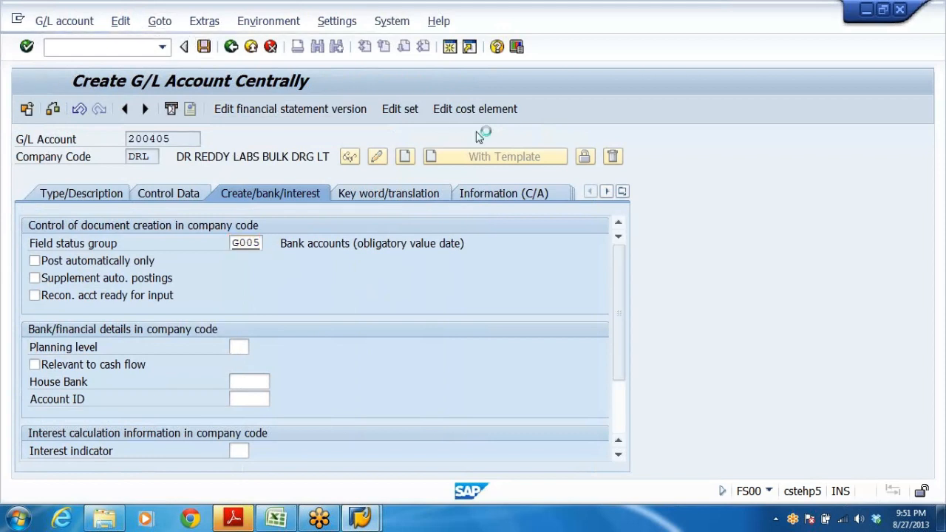
key("Right")
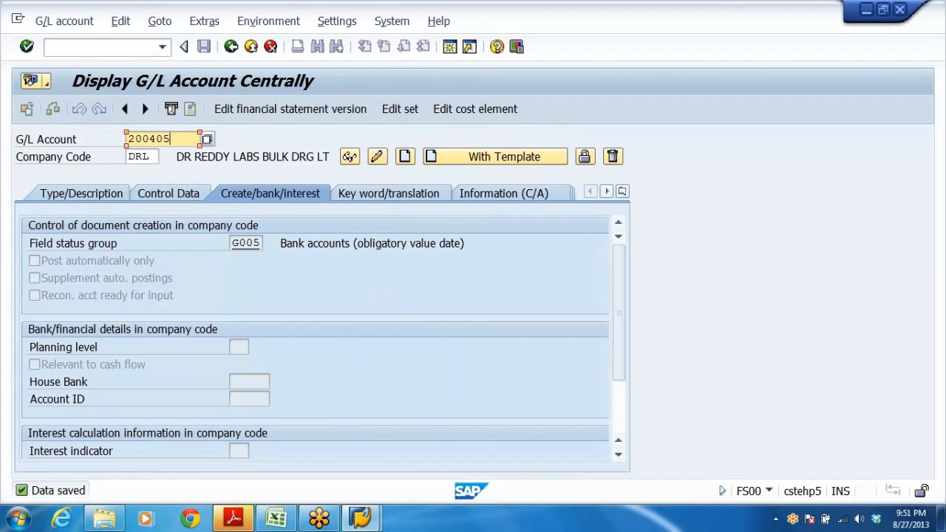
Copy the G/L account number 400301 for OFFICE RENT from the Excel list.
key("alt+Tab")
left_click(111, 378)
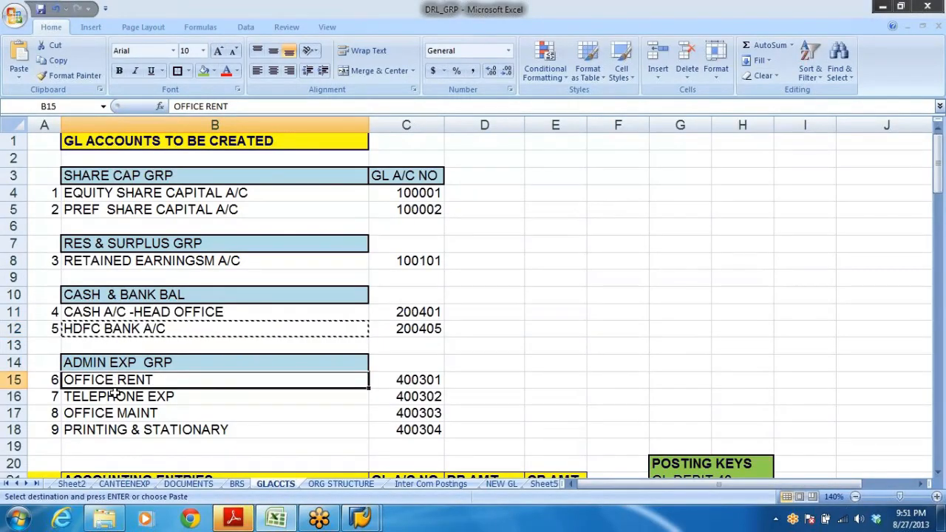
left_click(115, 395)
left_click(118, 412)
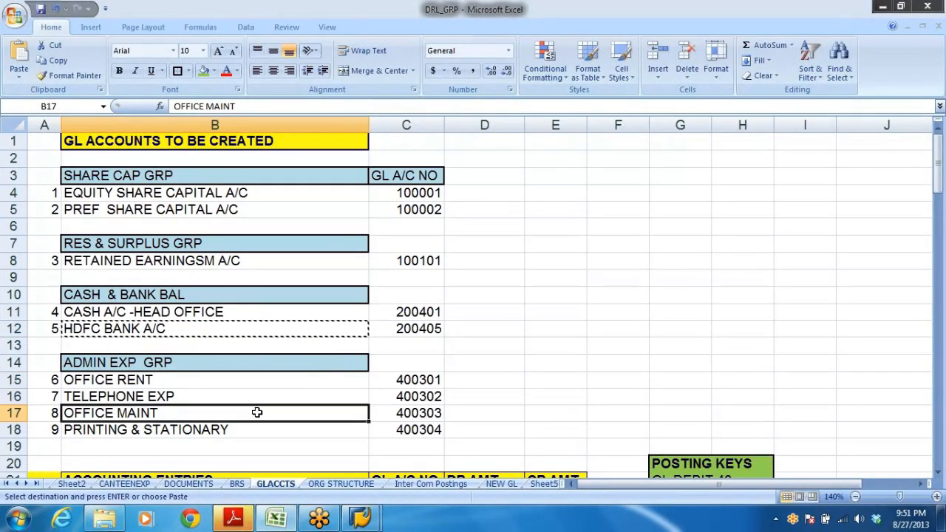
key("alt+Tab")
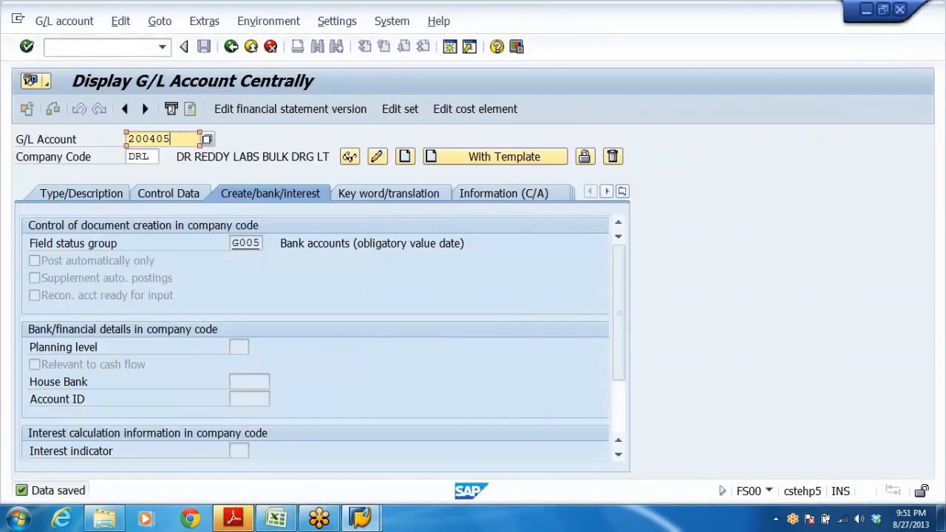
key("alt+Tab")
left_click(422, 383)
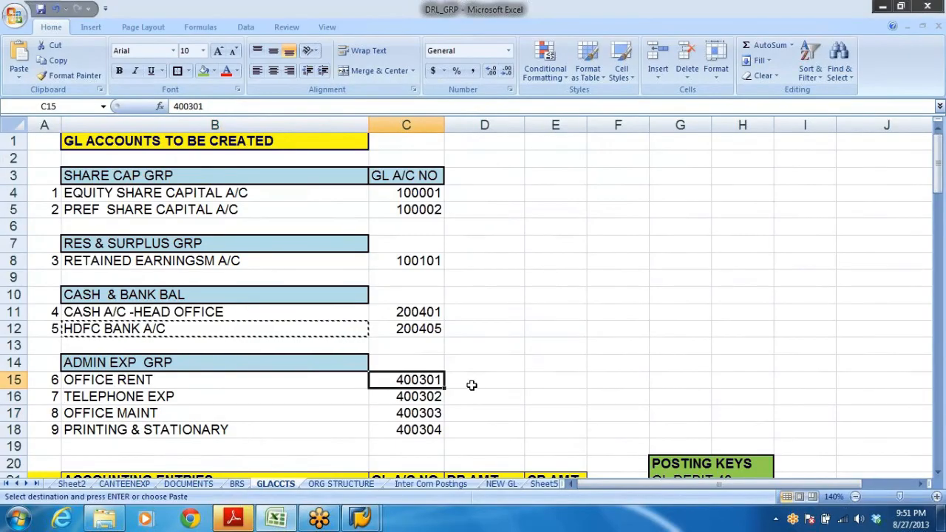
key("ctrl+c")
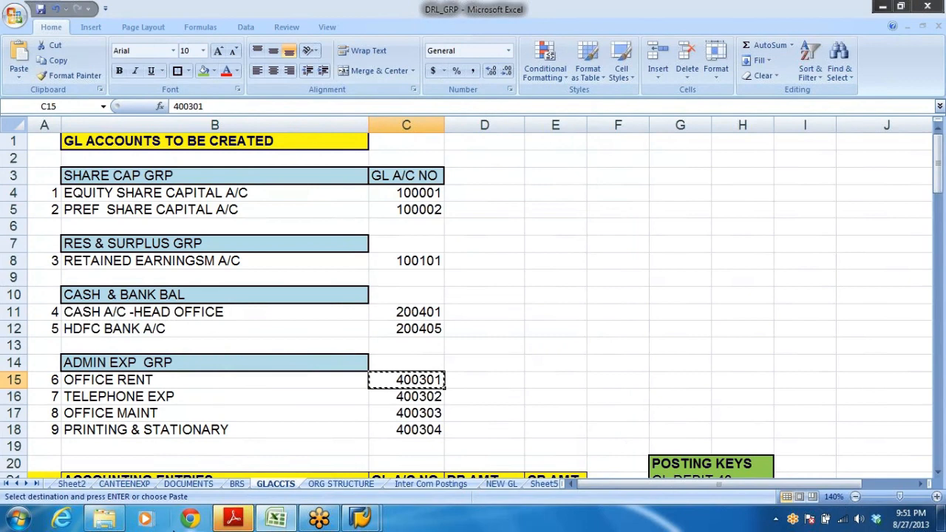
Check the ACC GRP sheet for the account group whose number range covers 400301.
left_click(277, 519)
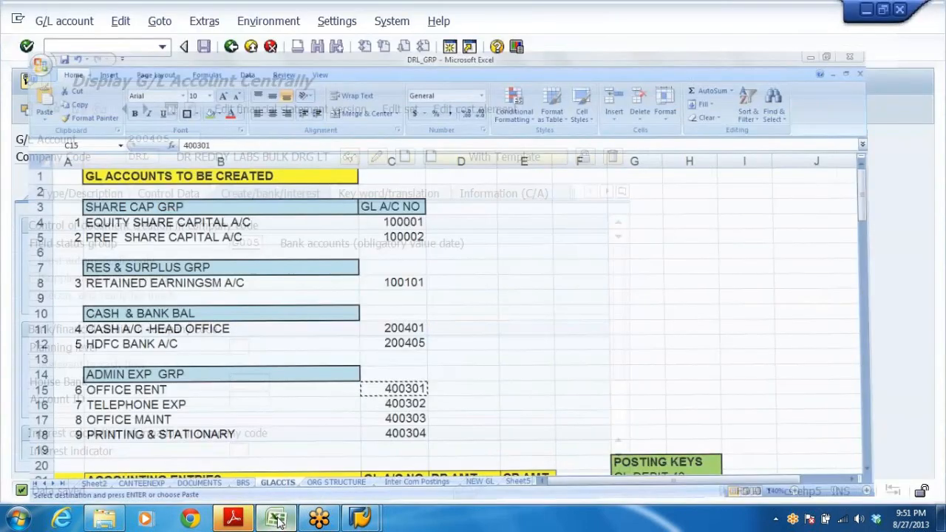
left_click(8, 484)
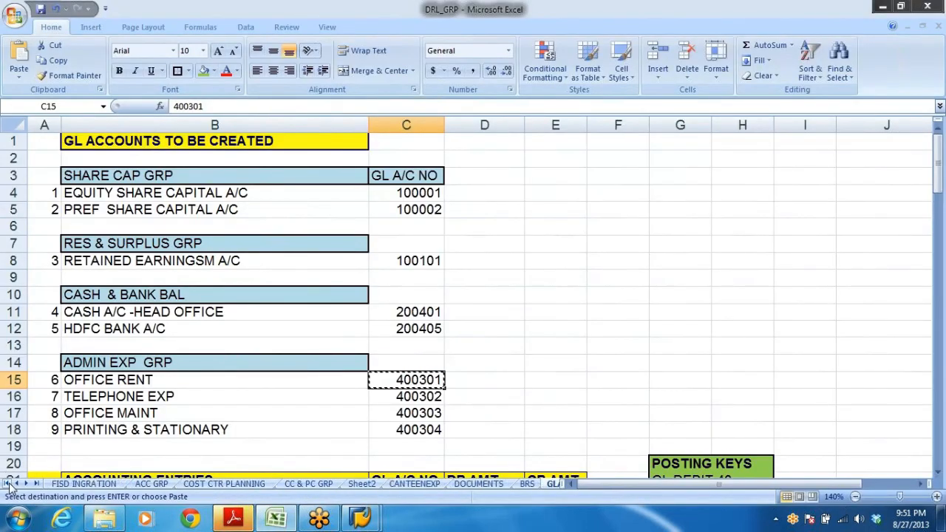
left_click(152, 484)
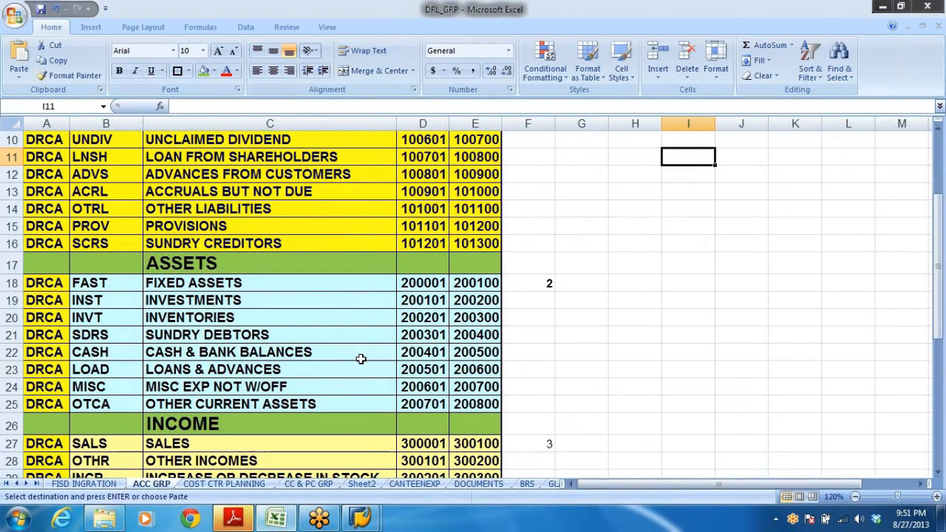
scroll(357, 359, "down", 4)
left_click(212, 291)
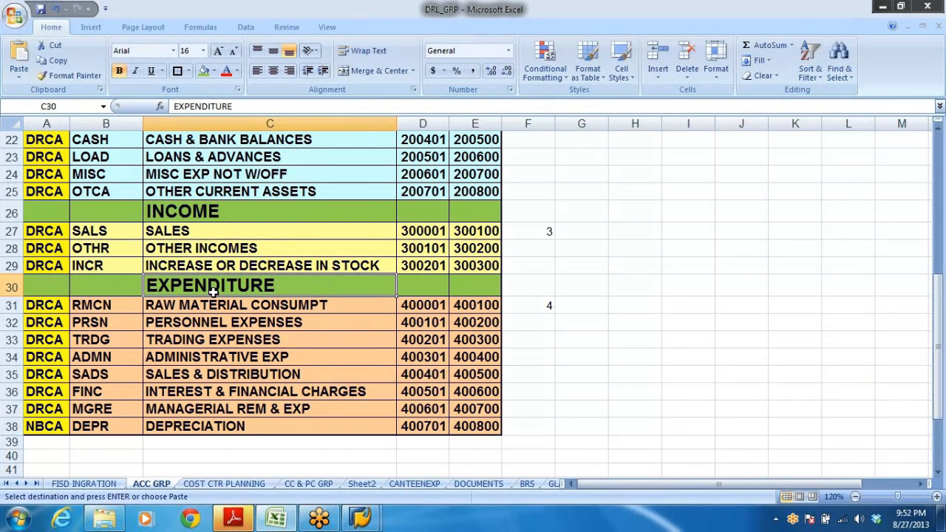
left_click(244, 358)
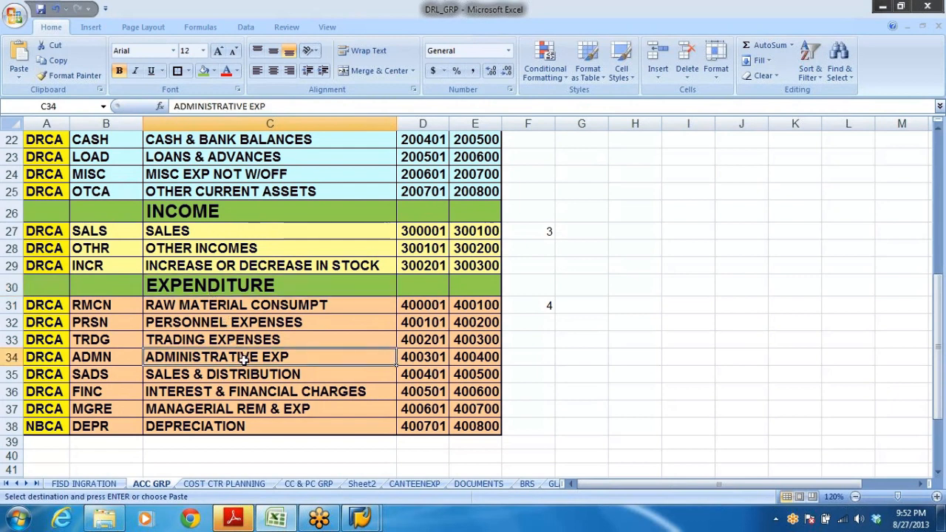
left_click(429, 354)
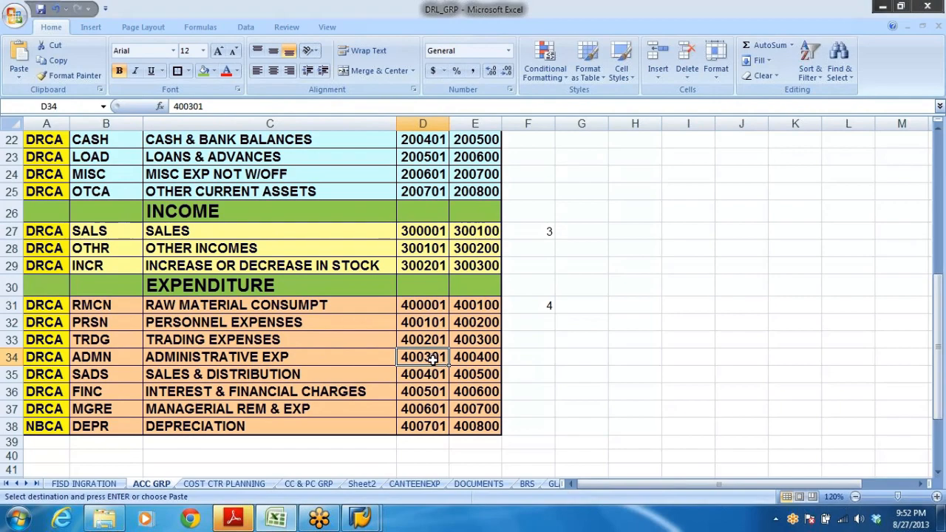
Start creating G/L account 400301 with account group ADMINISTRATIVE EXP as a P&L statement account.
key("alt+Tab")
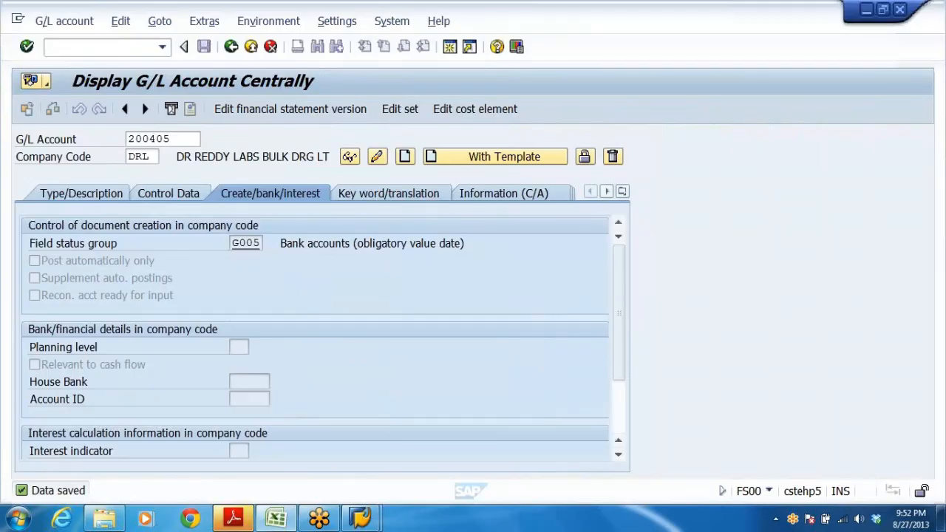
key("ctrl+v")
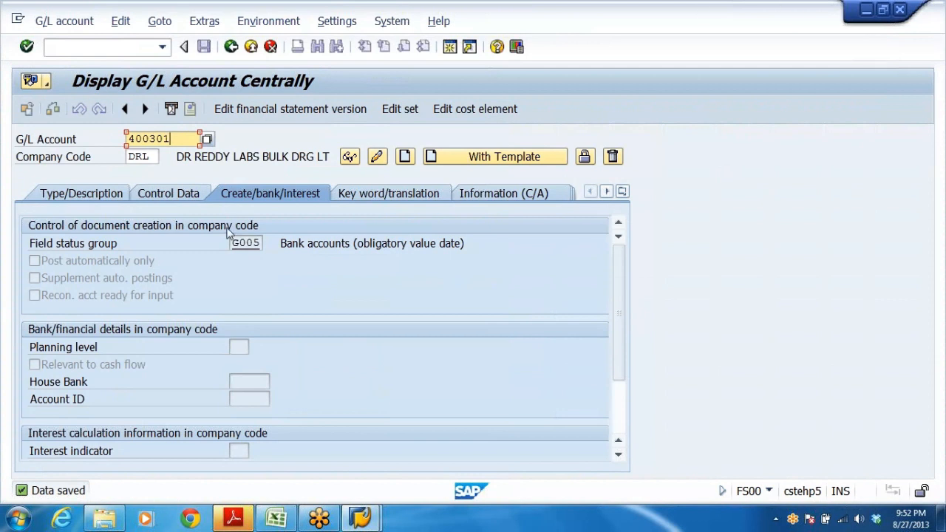
left_click(406, 157)
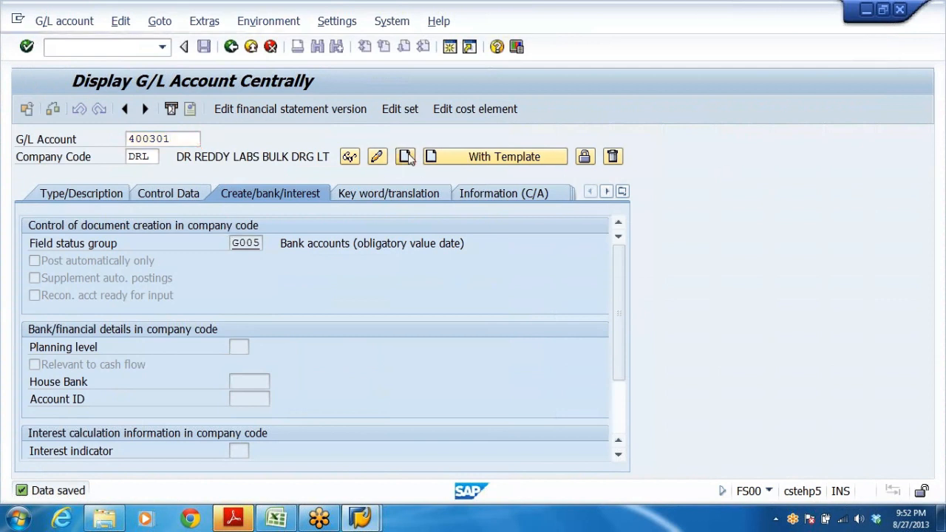
left_click(91, 191)
left_click(436, 244)
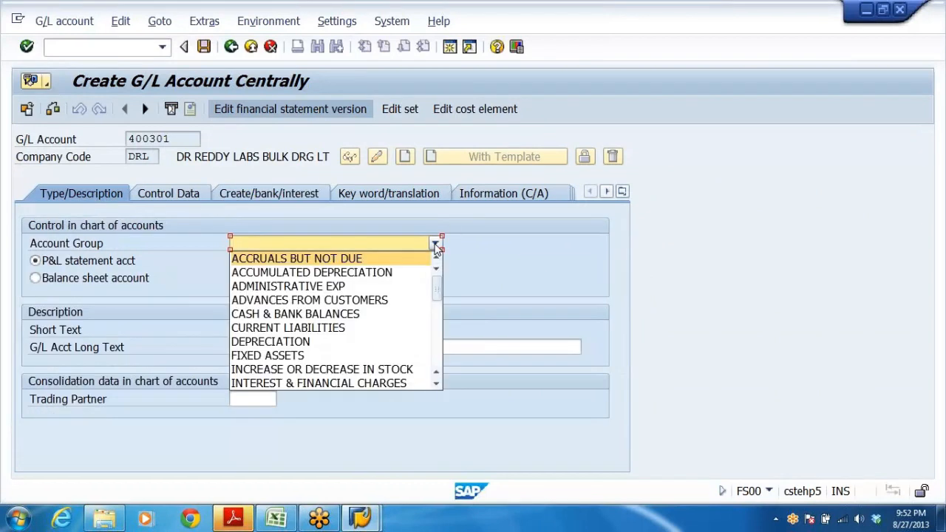
left_click(310, 284)
left_click(68, 268)
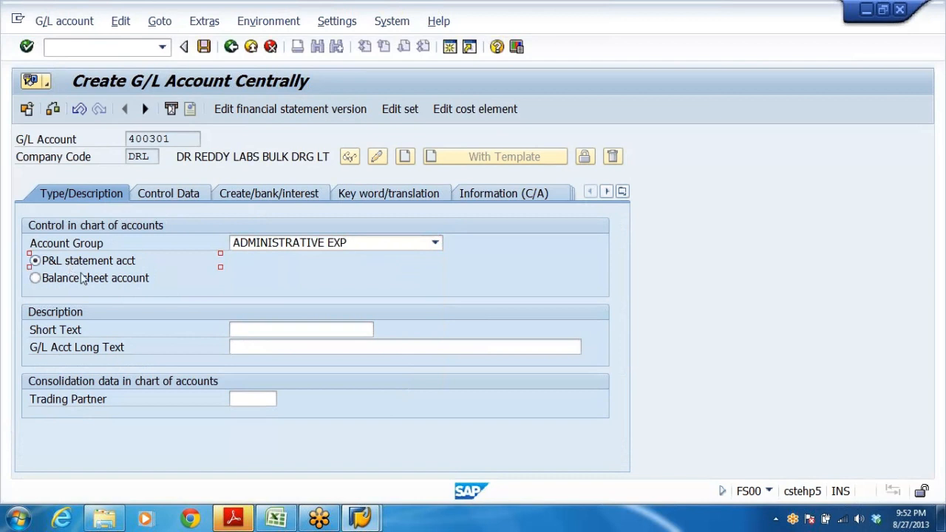
Enter OFFICE RENT as both the short text and the G/L account long text.
left_click(258, 328)
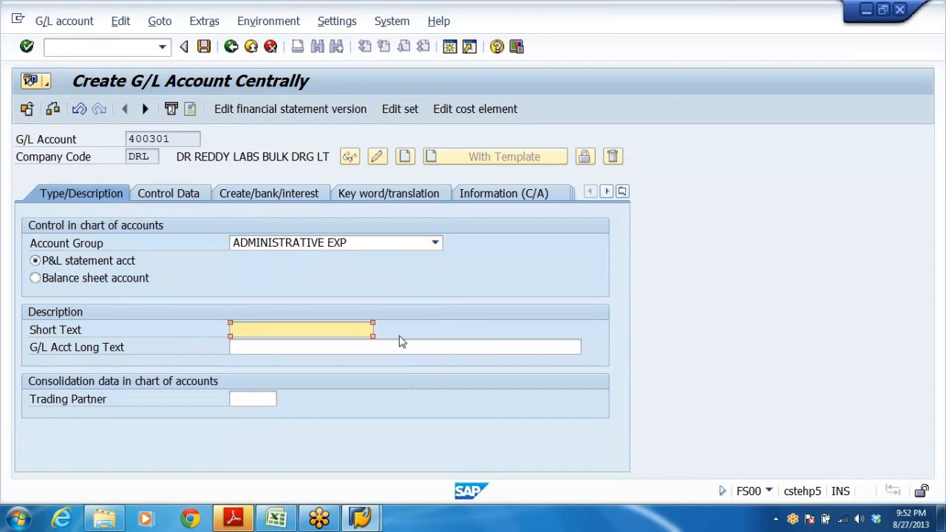
type("OF")
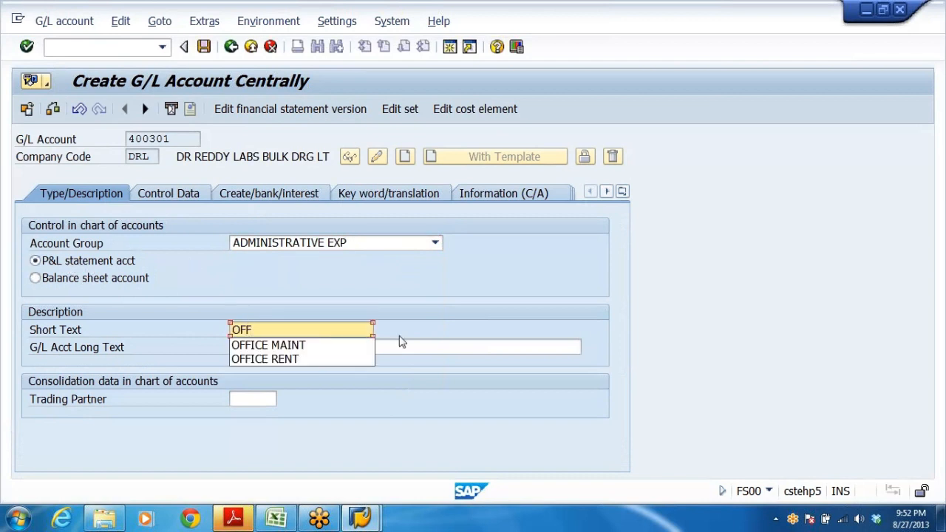
type("F")
left_click(295, 358)
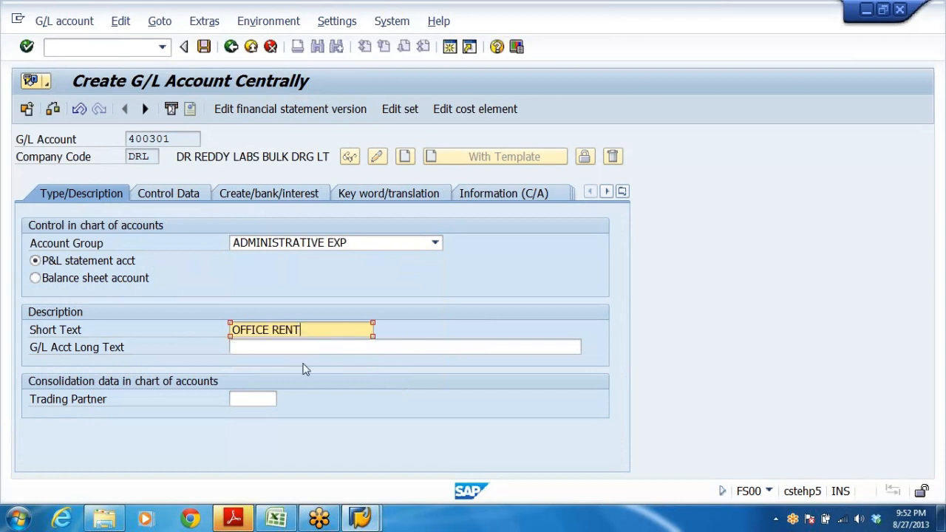
key("ctrl+a")
left_click(484, 346)
key("ctrl+v")
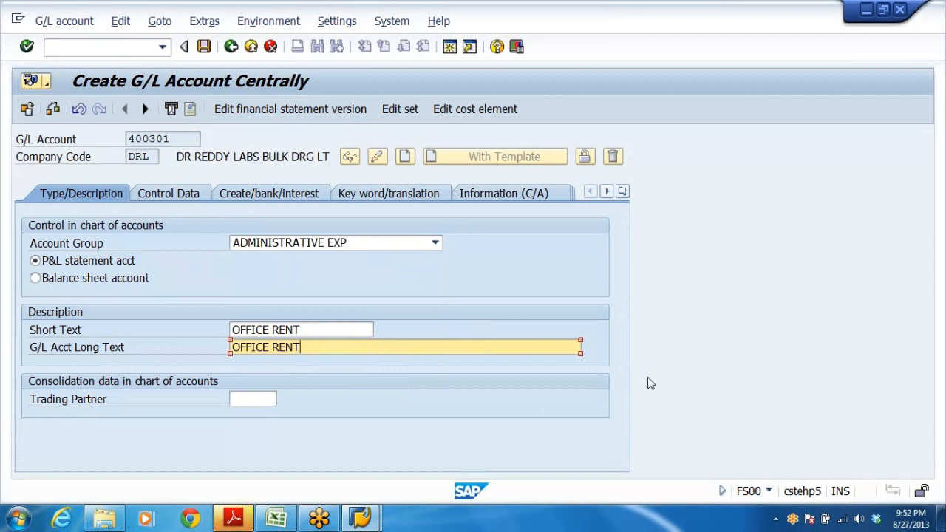
In the control data, enable line item display and set the sort key to 001.
left_click(169, 194)
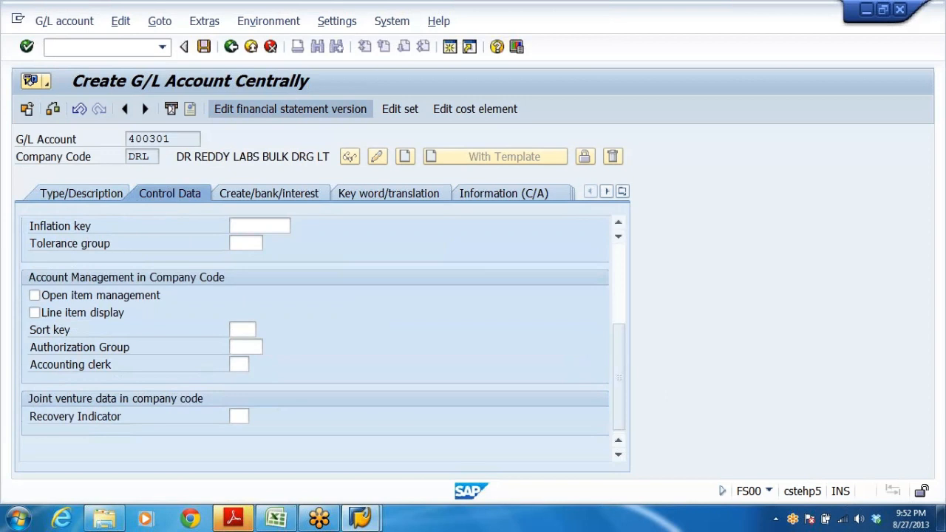
left_click_drag(618, 363, 624, 315)
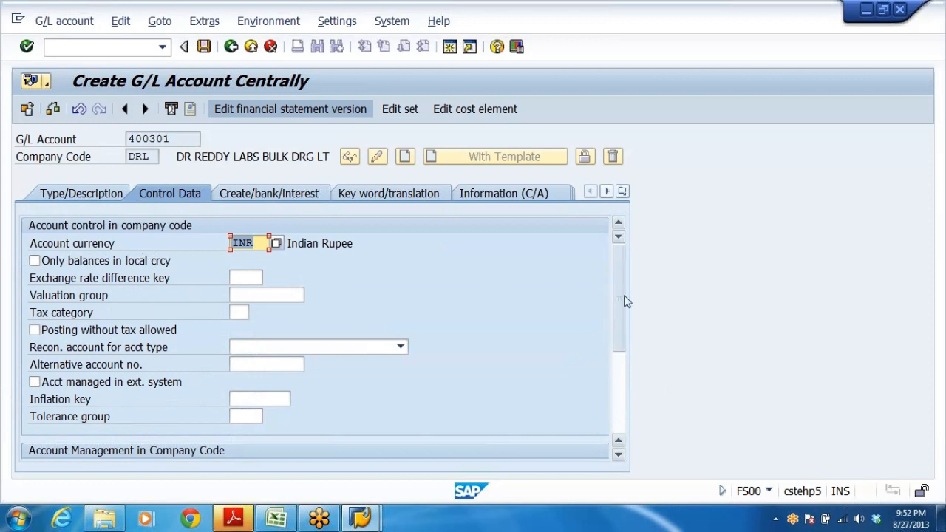
left_click_drag(623, 272, 623, 342)
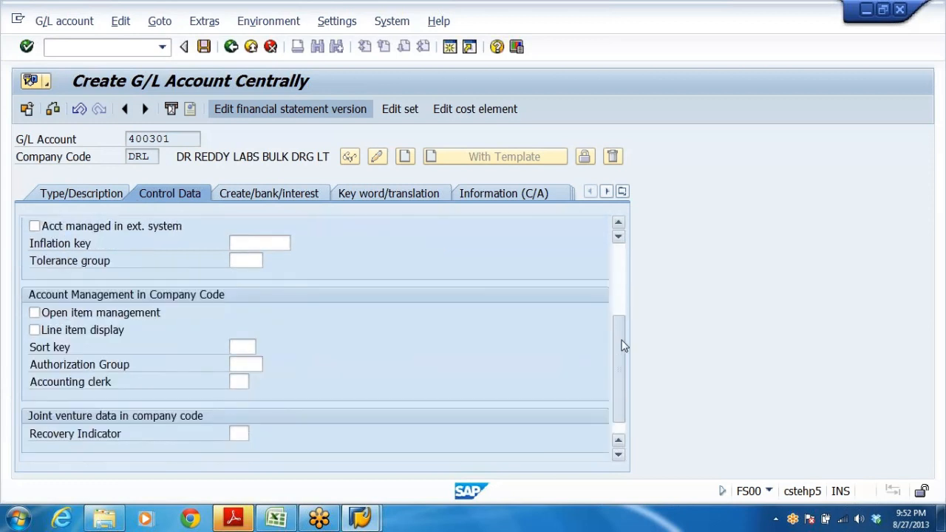
left_click(61, 334)
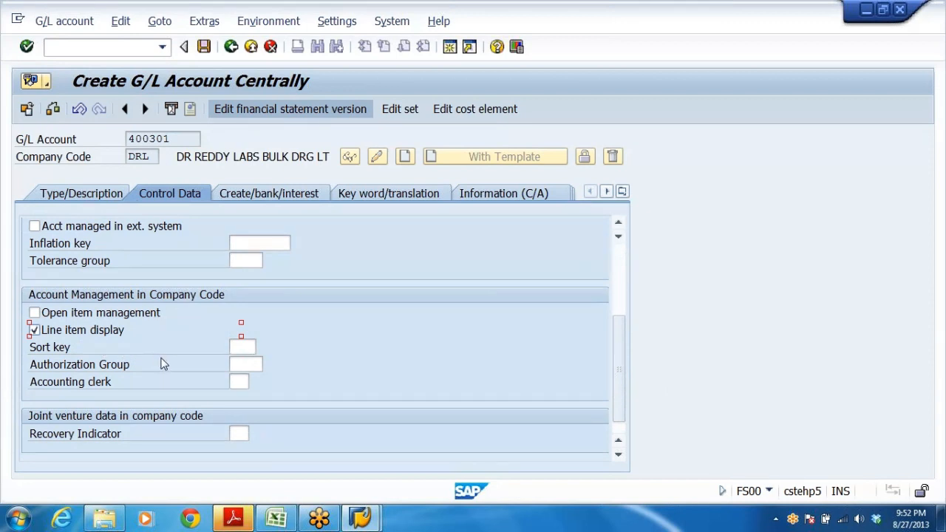
left_click(242, 346)
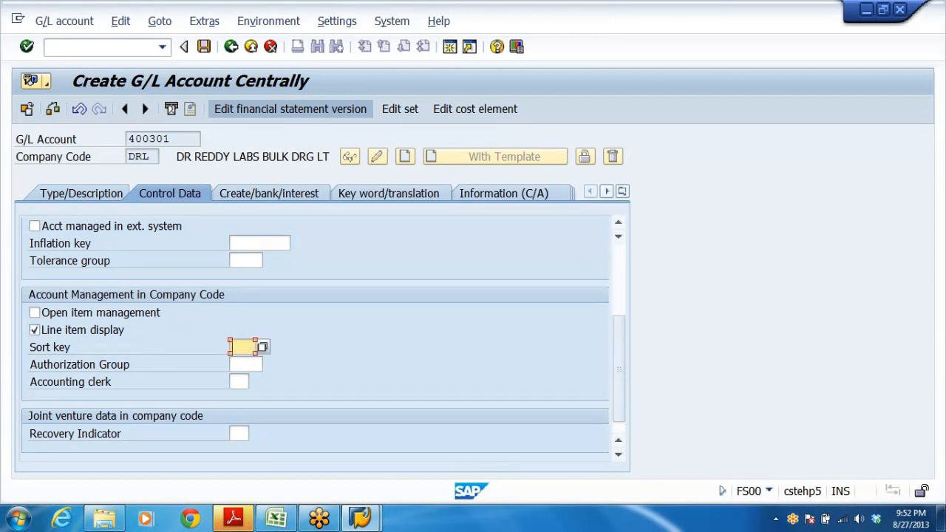
type("001")
key("Return")
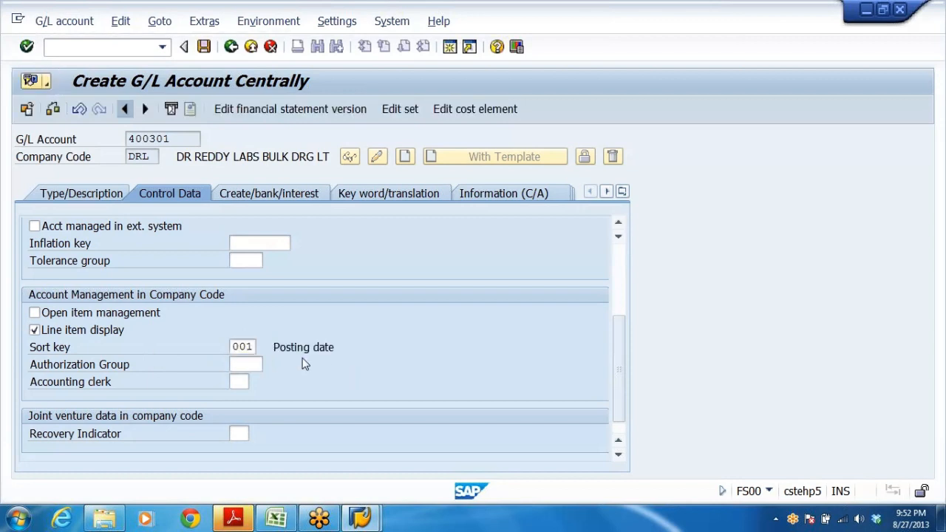
Set the field status group to G001 and save account 400301.
left_click(270, 196)
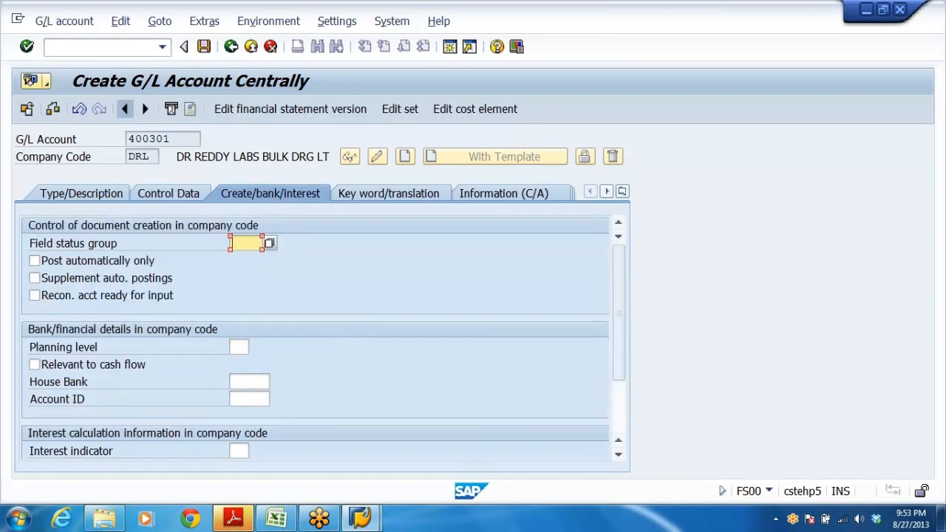
left_click(244, 244)
left_click(246, 270)
key("Return")
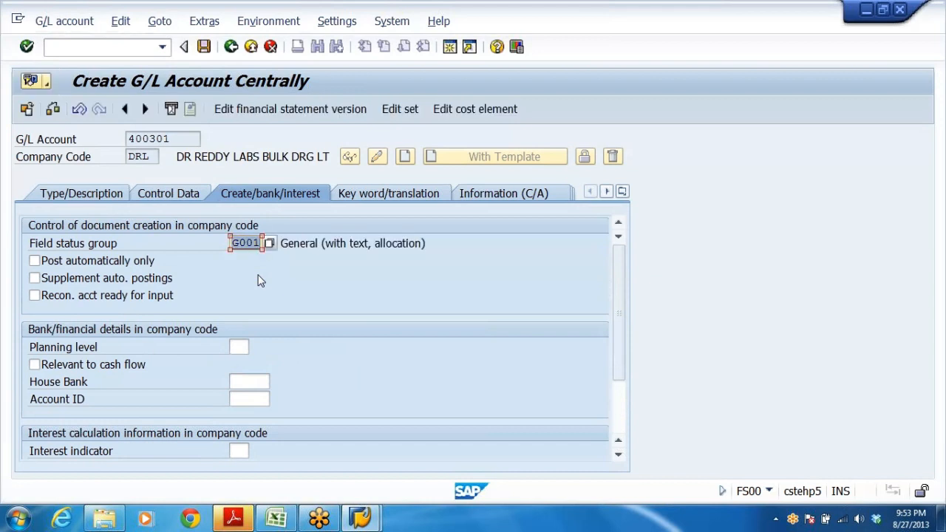
left_click(203, 47)
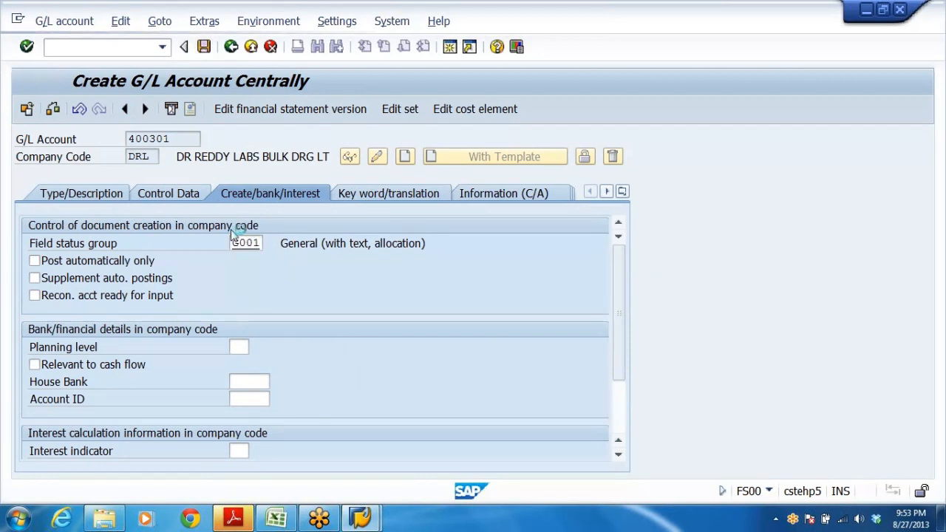
left_click(68, 196)
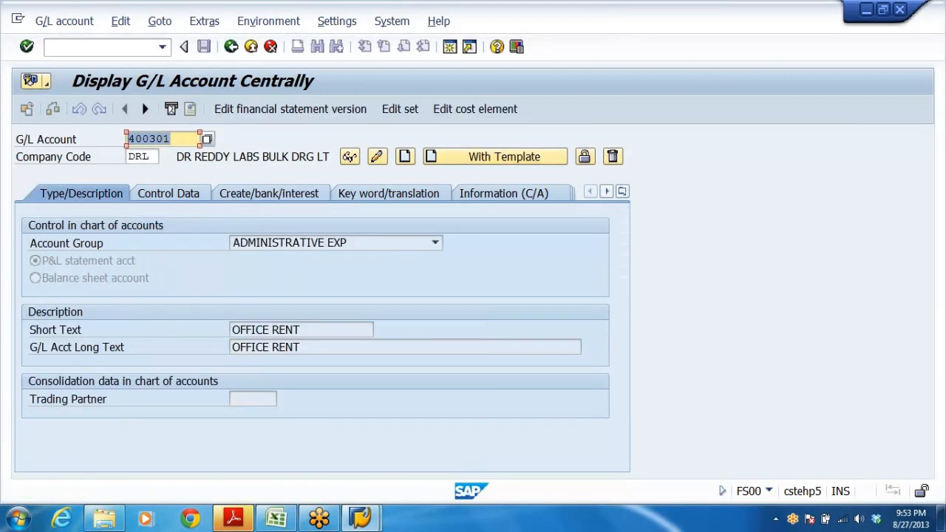
Start creating G/L account 400302 in company code DRL, using account 400301 in DRL as the reference template.
left_click(128, 139)
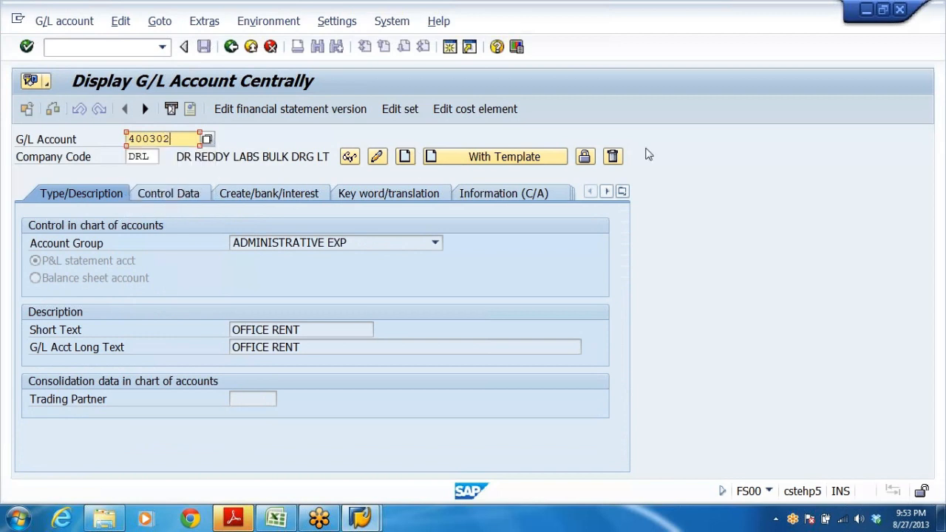
left_click(404, 157)
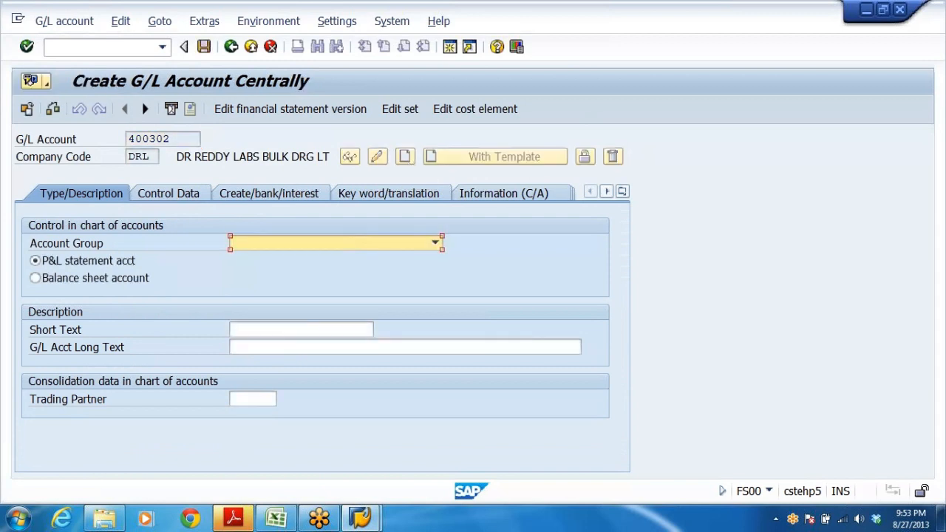
left_click(251, 47)
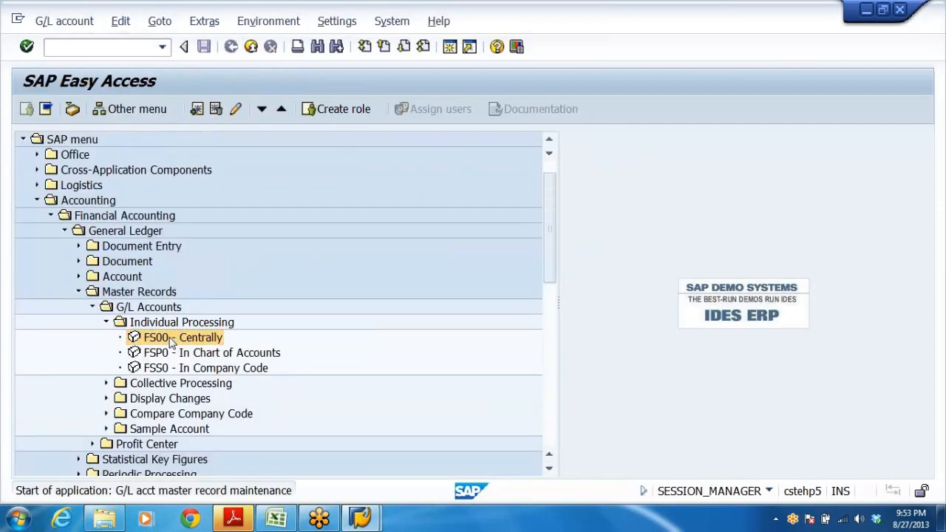
double_click(170, 339)
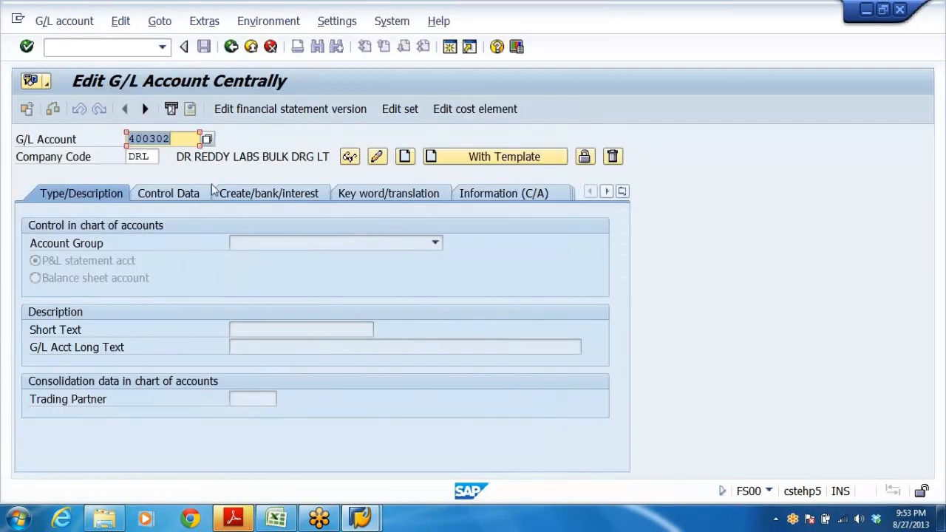
left_click(467, 162)
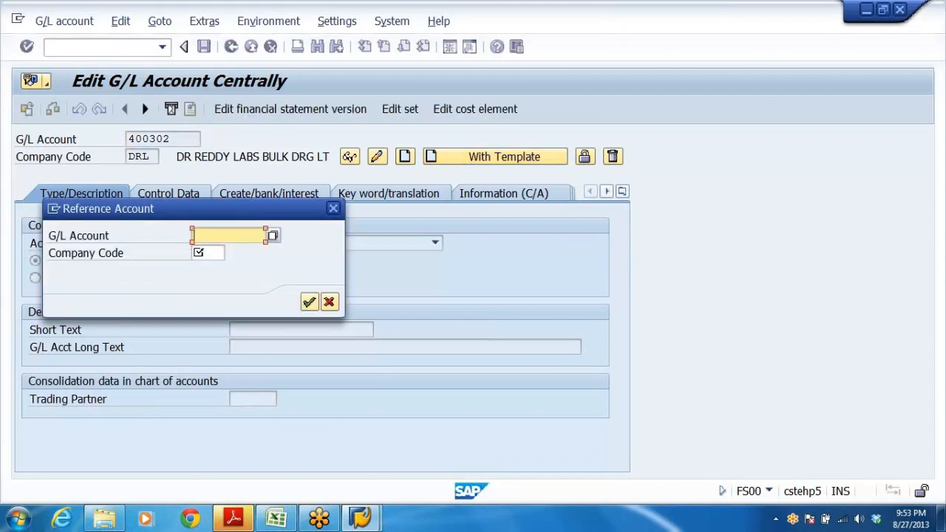
type("400301")
left_click(207, 252)
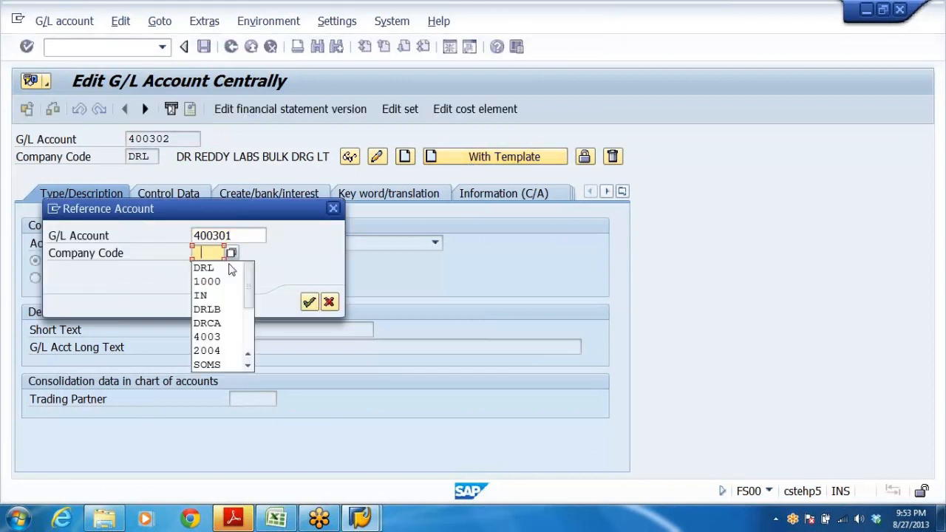
left_click(219, 270)
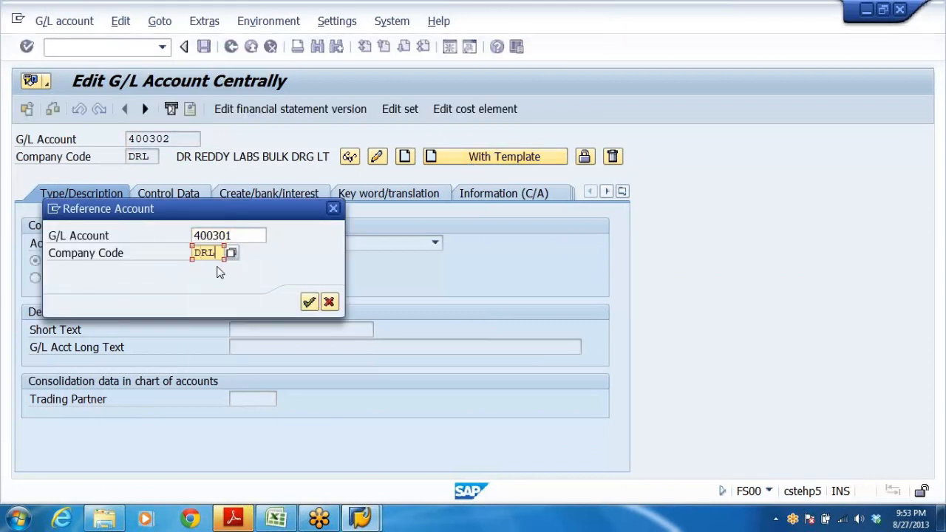
left_click(309, 301)
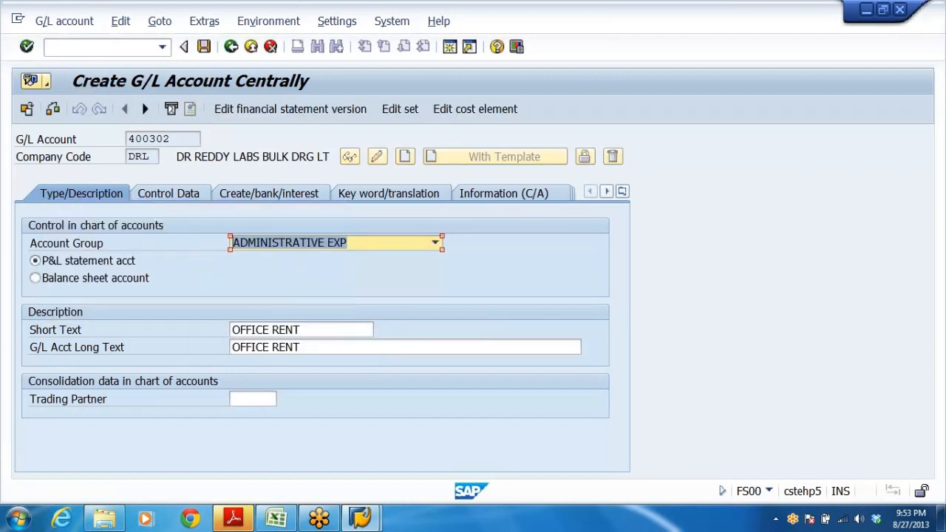
Enter TELEPHONE EXP A/C as both the short text and long text, and save account 400302.
left_click(301, 330)
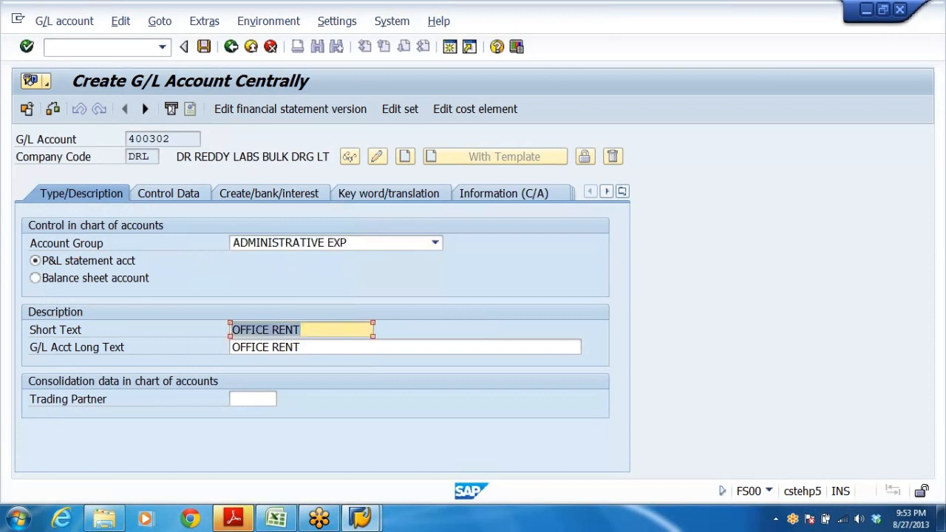
type("TELEPH")
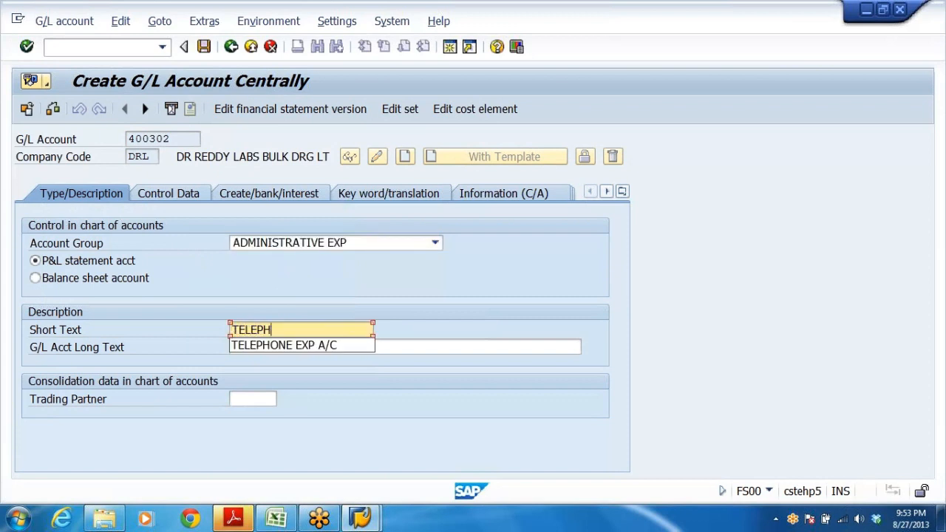
type("ONE")
left_click(325, 346)
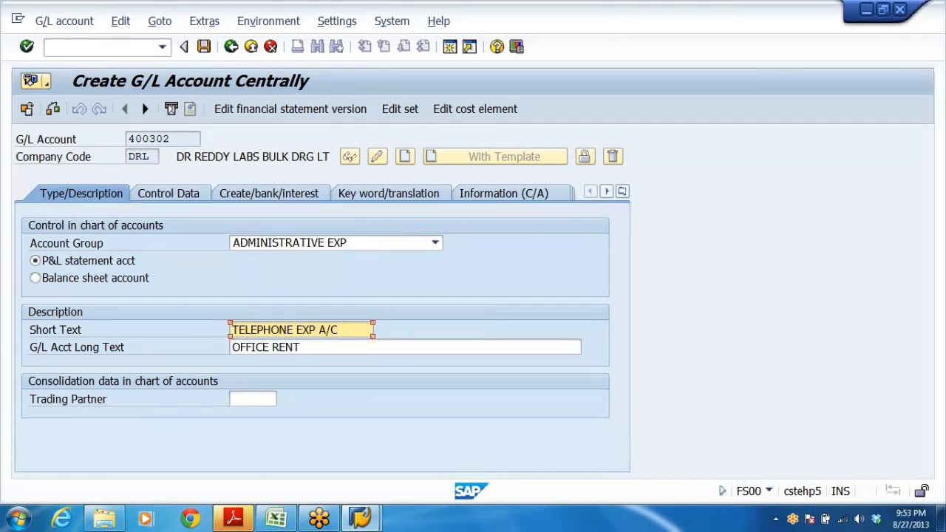
key("Tab")
type("TE")
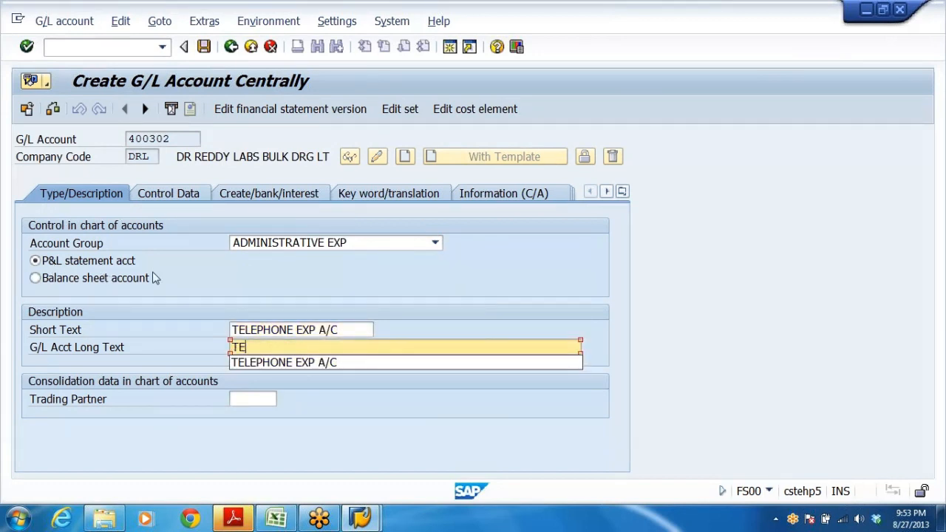
left_click(279, 368)
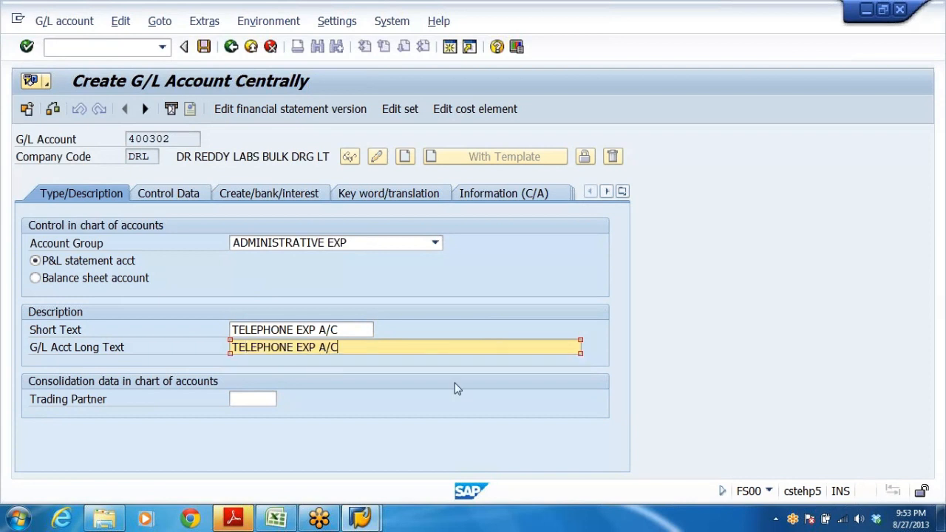
left_click(204, 47)
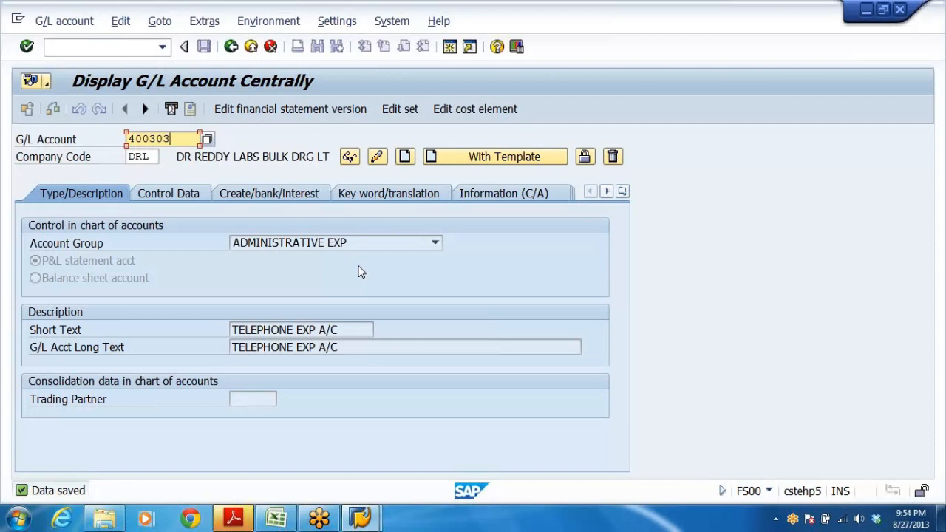
Check the administrative expenses account number range in the Excel account group list.
left_click(435, 243)
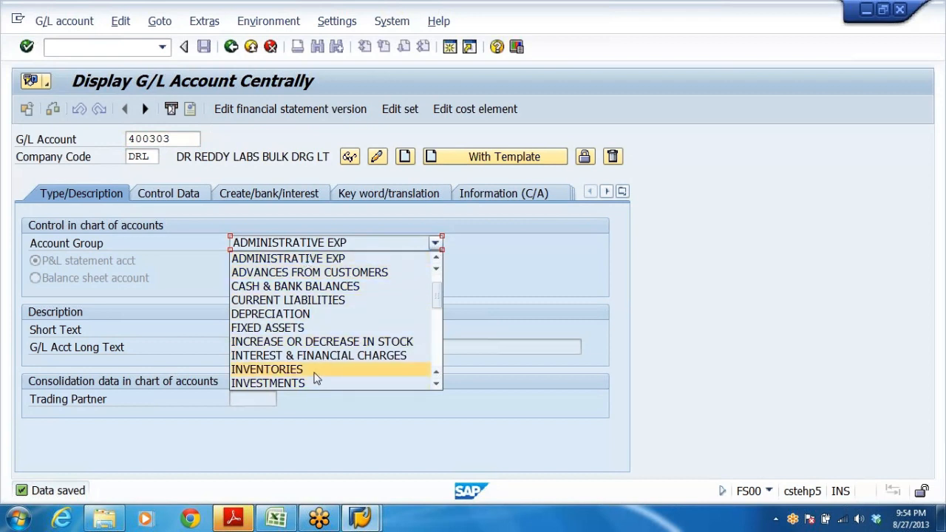
left_click(517, 249)
left_click(275, 520)
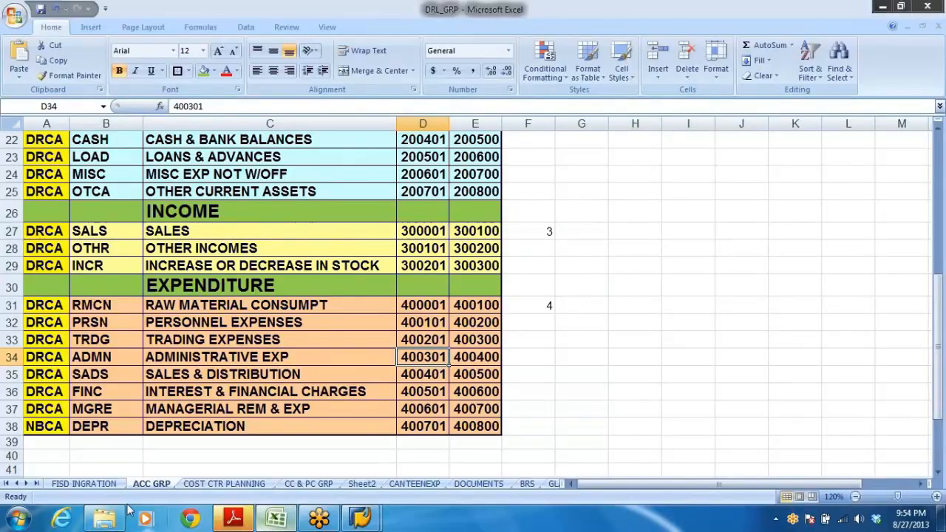
left_click(270, 362)
scroll(309, 367, "up", 4)
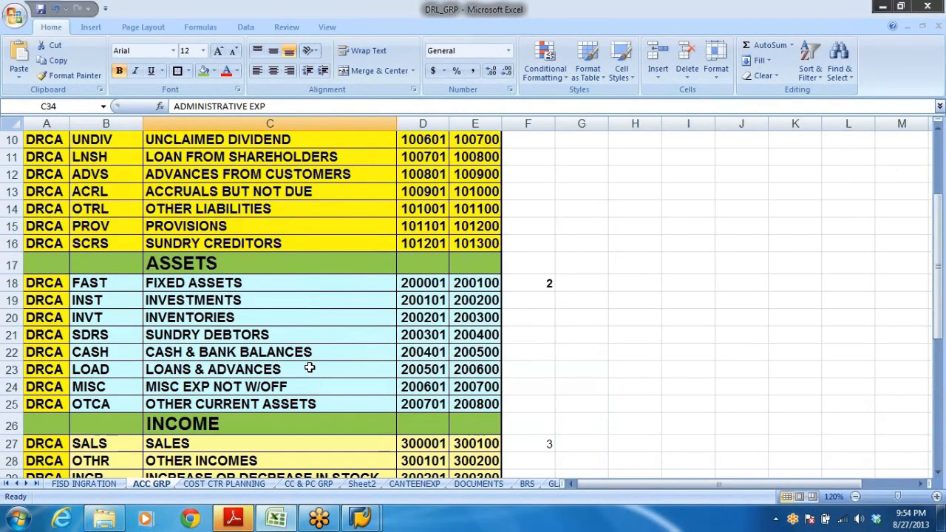
scroll(309, 367, "down", 5)
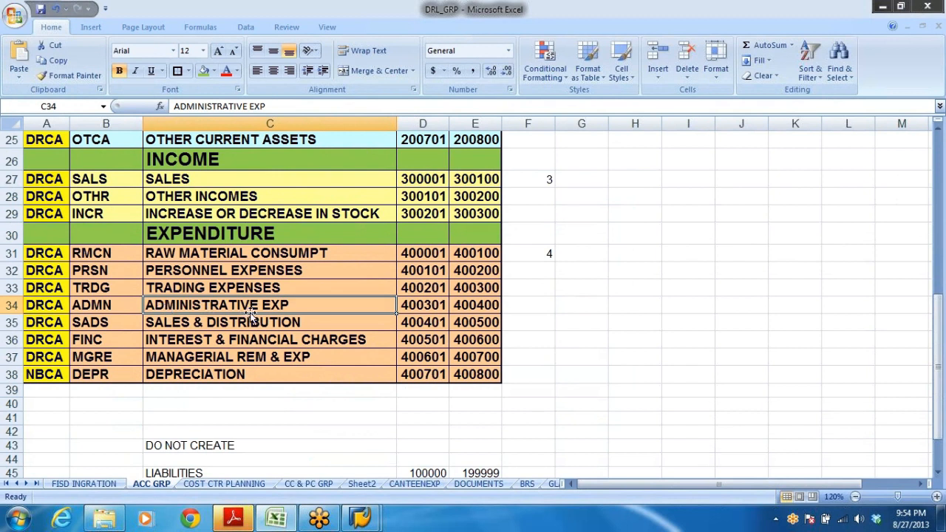
left_click(443, 308)
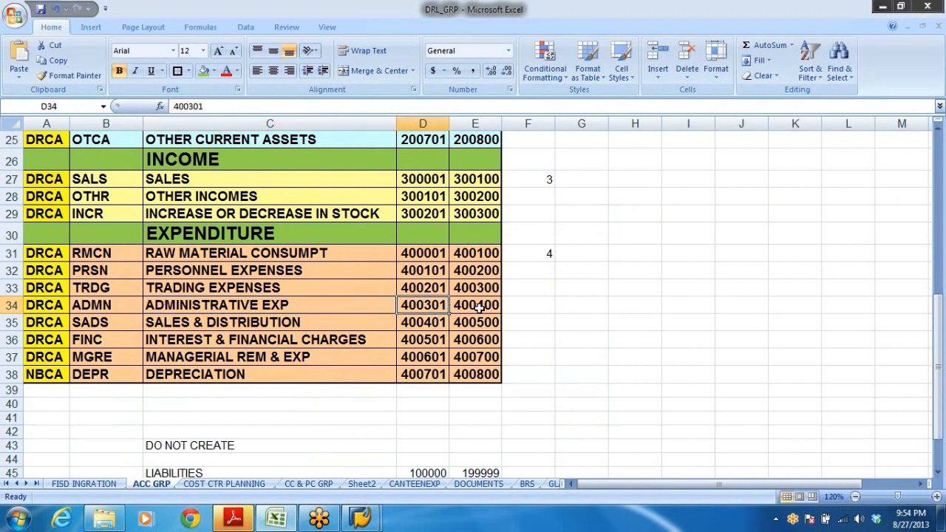
left_click(481, 306)
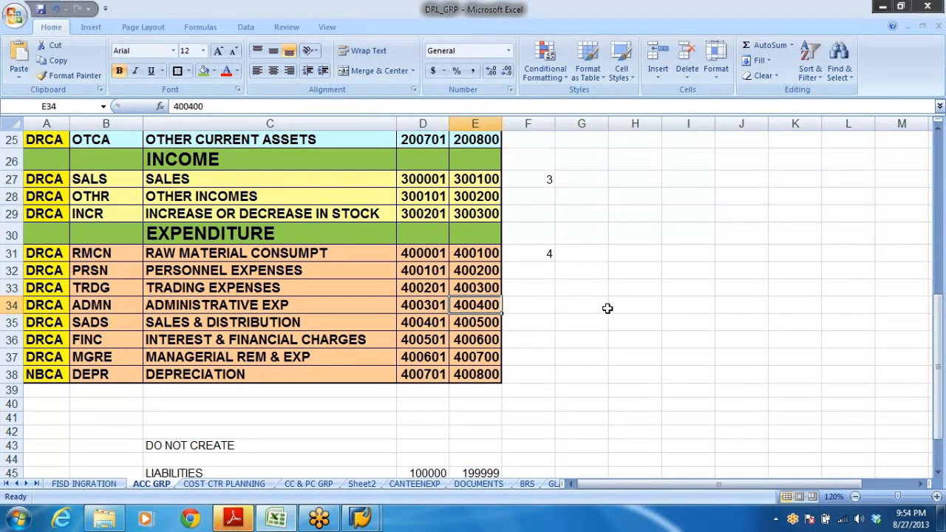
left_click(435, 306)
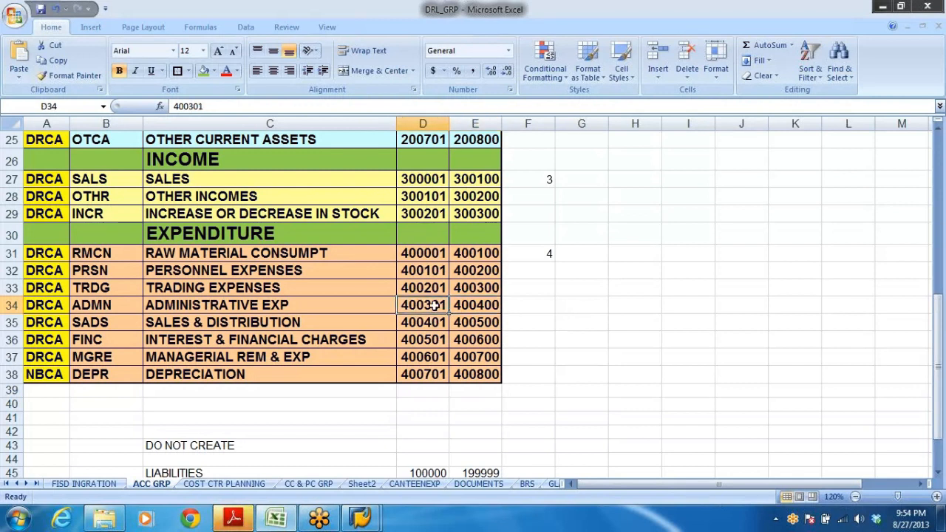
left_click_drag(434, 305, 527, 306)
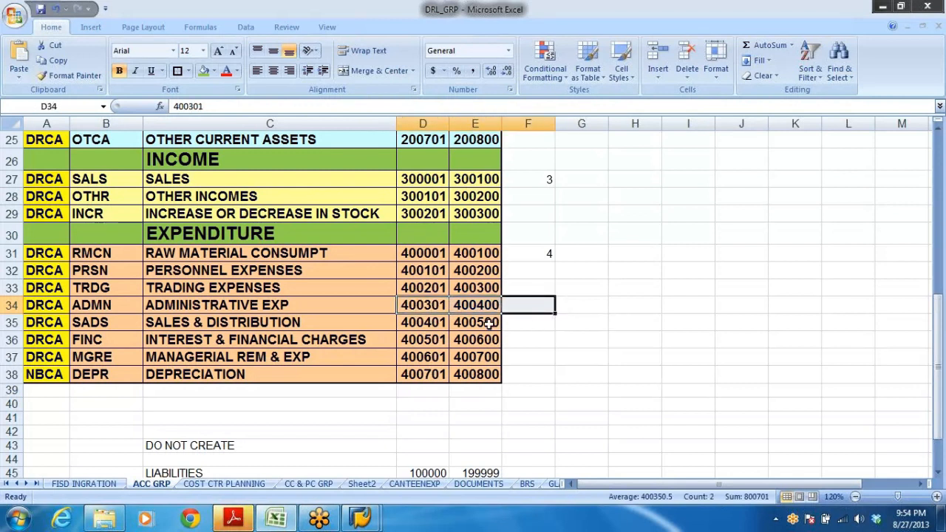
left_click(436, 305)
key("alt+Tab")
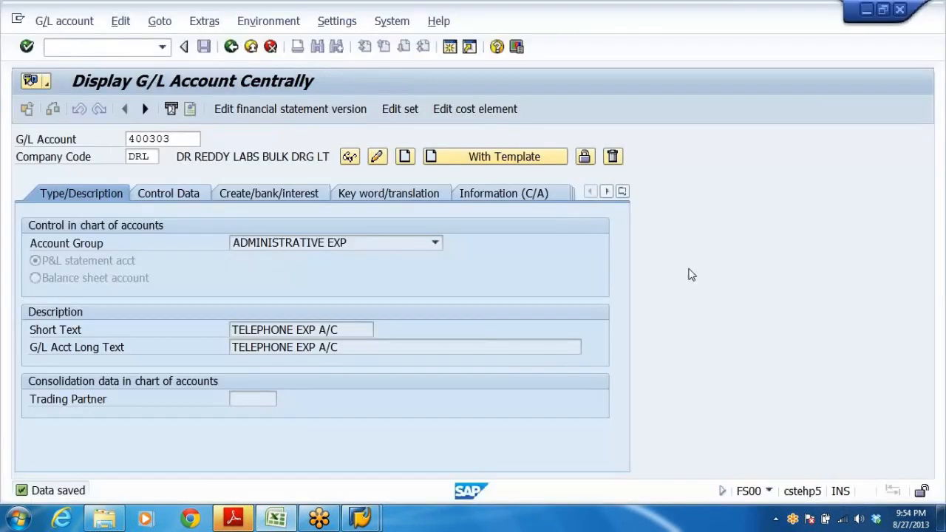
Start creating G/L account 400303 with reference account 400301 in DRL, picked from the existing account list.
left_click(191, 140)
left_click(209, 144)
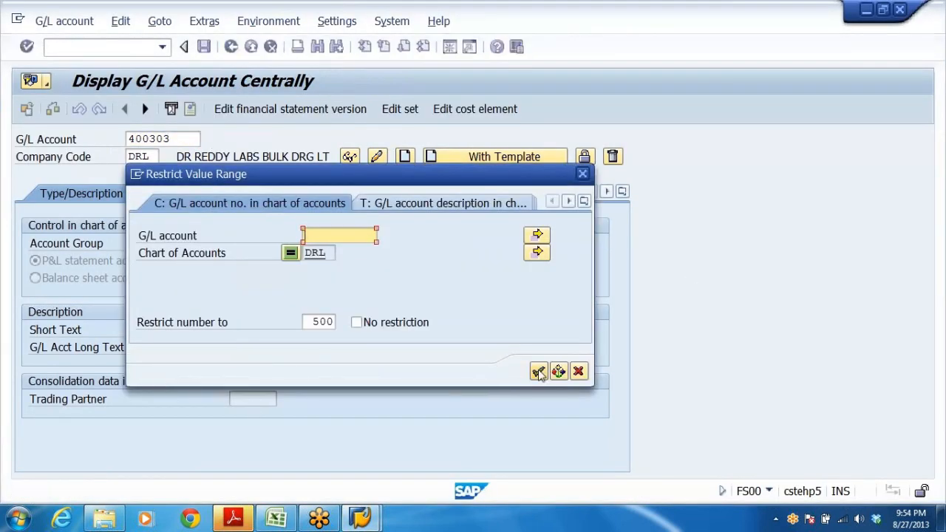
left_click(539, 371)
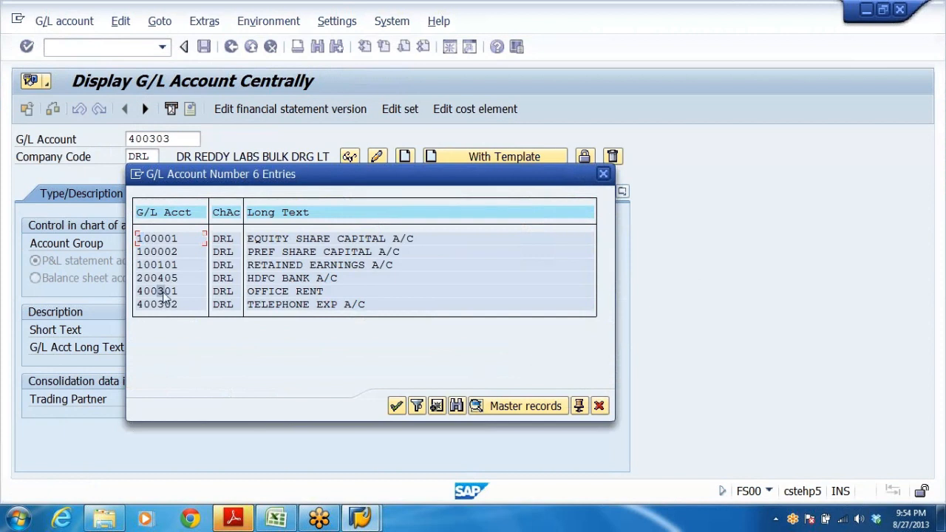
left_click(272, 292)
left_click(396, 405)
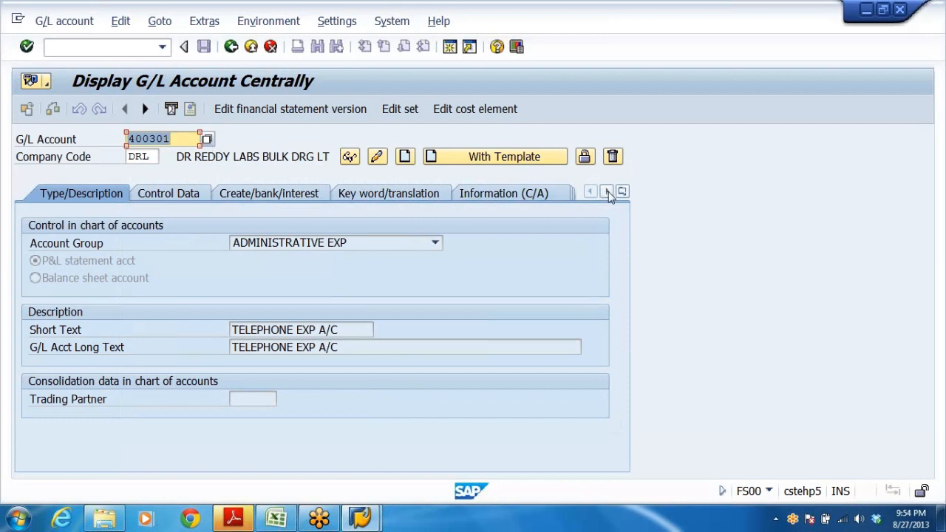
left_click(171, 139)
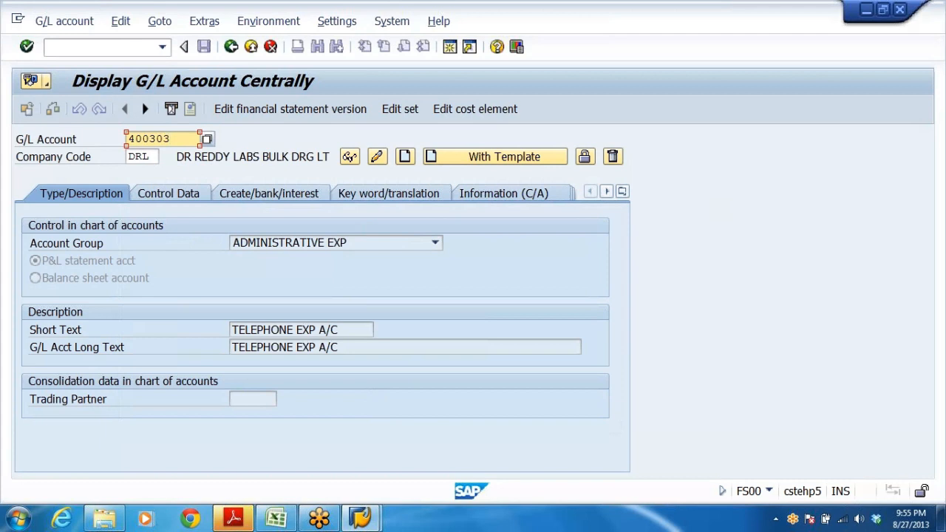
key("shift+F1")
key("Return")
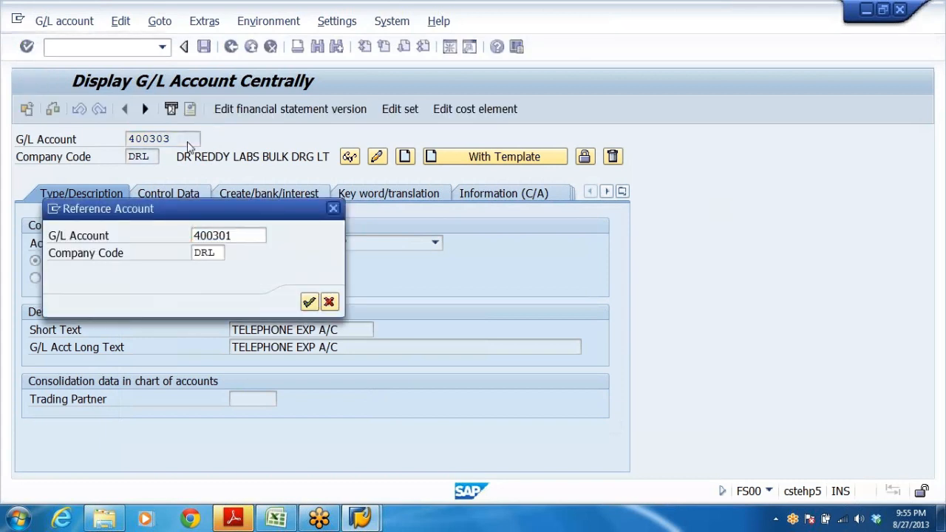
Set both the short text and long text to OFFICE MAINT and save account 400303.
left_click_drag(301, 330, 231, 330)
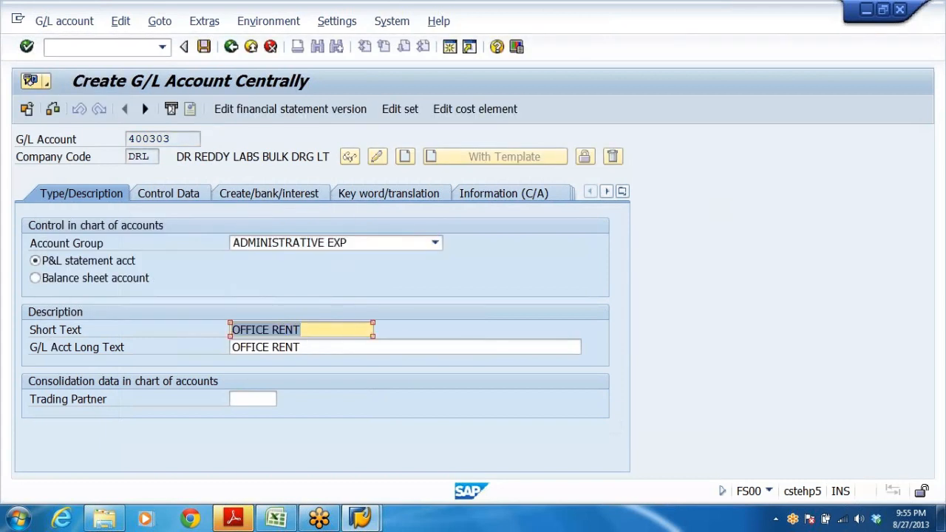
key("End")
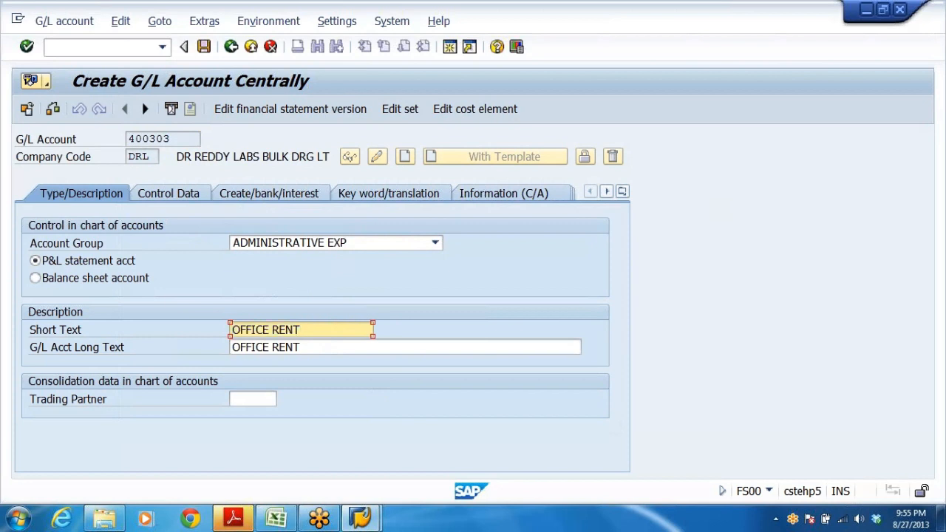
key("BackSpace")
key("BackSpace")
key("BackSpace")
key("BackSpace")
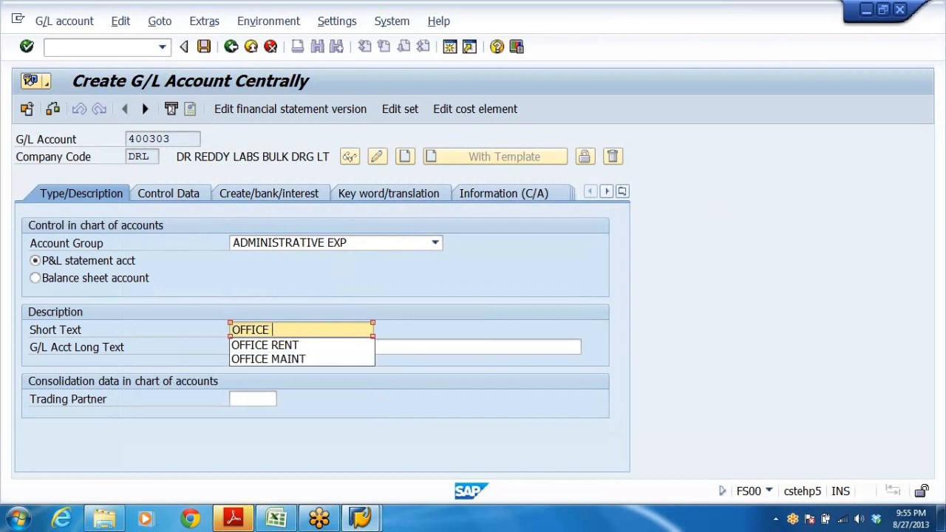
left_click(306, 359)
left_click_drag(309, 330, 2, 330)
key("ctrl+c")
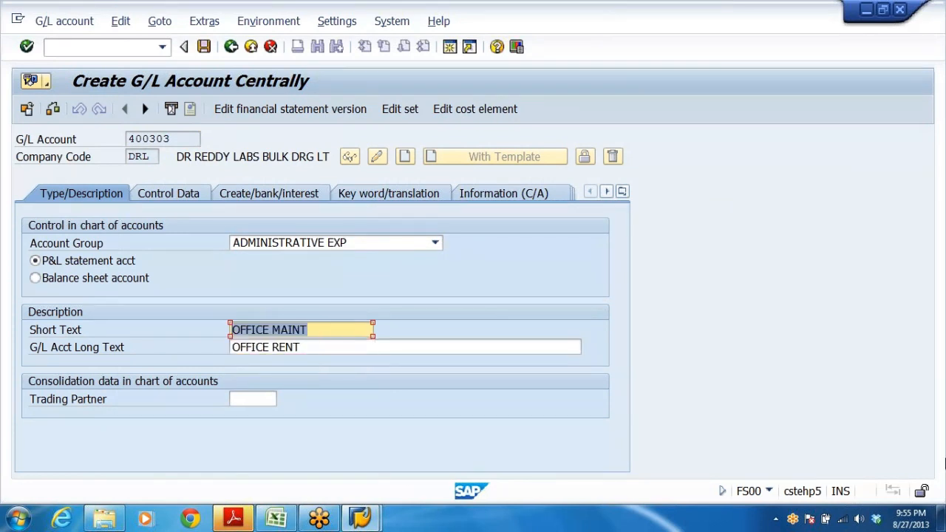
key("Tab")
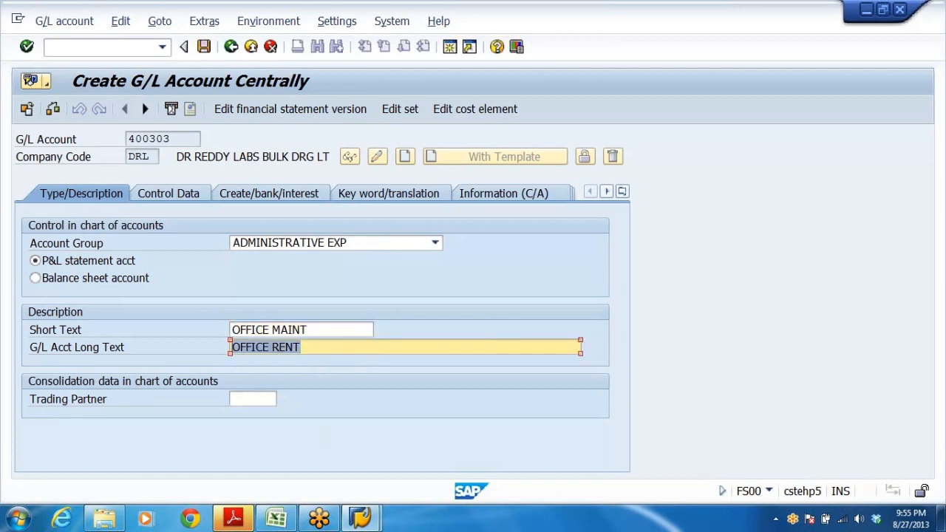
key("ctrl+v")
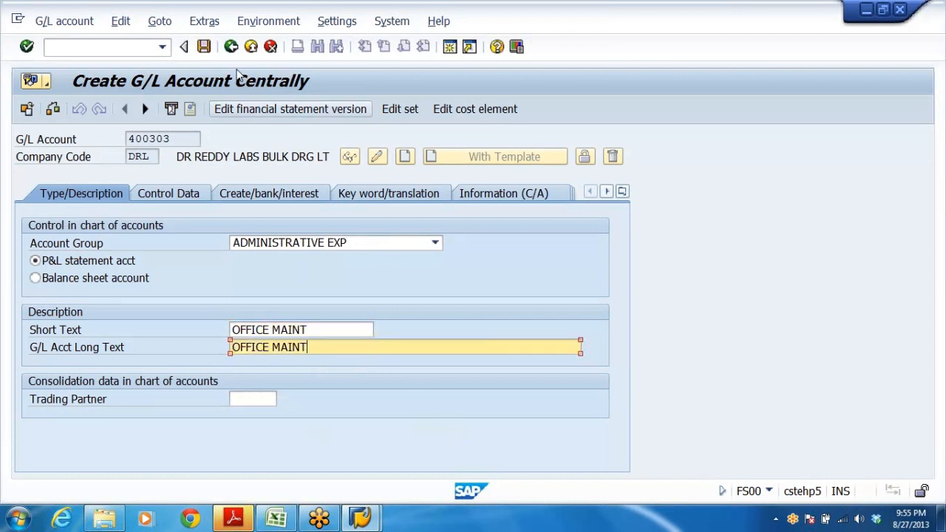
left_click(204, 47)
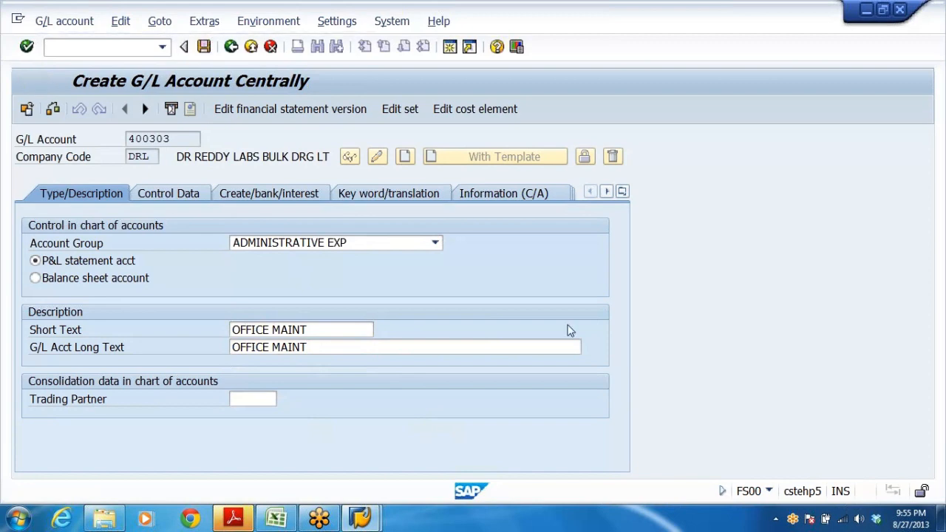
Review the account group options available for account 400303.
left_click(276, 518)
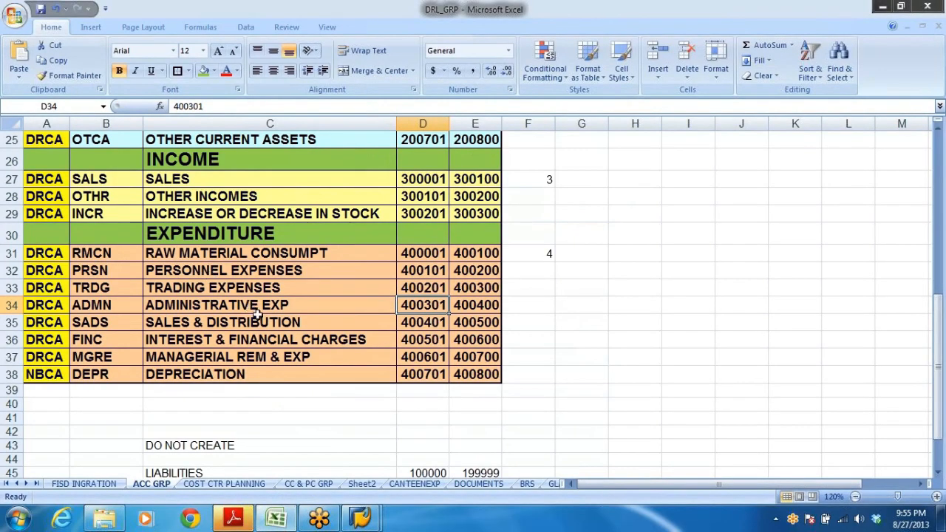
key("alt+Tab")
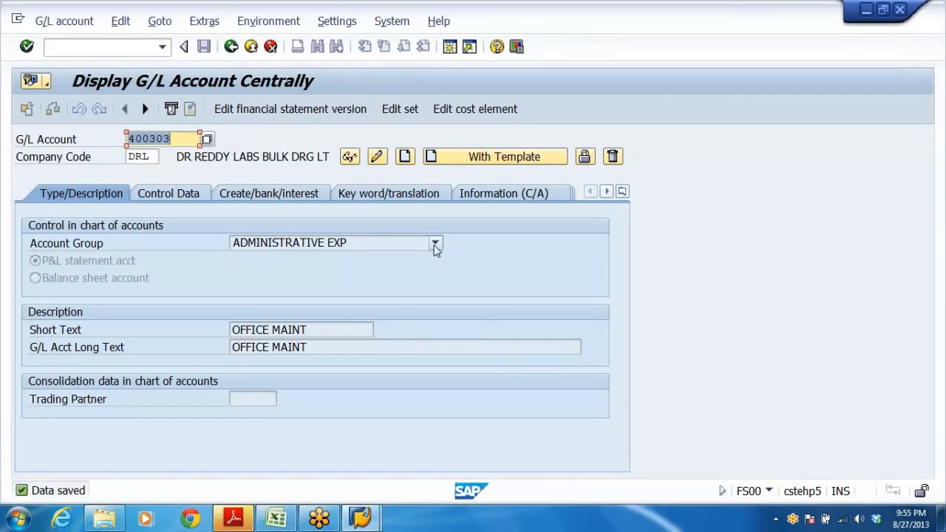
left_click(434, 244)
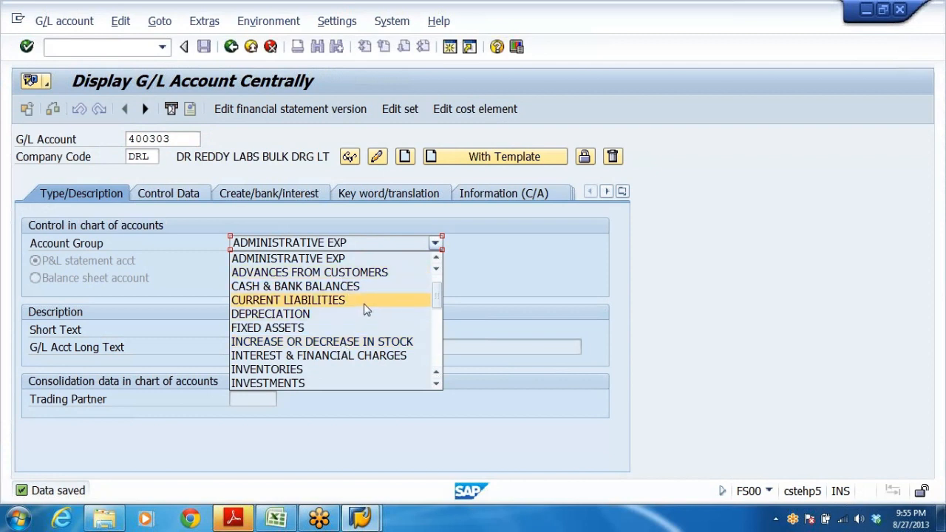
left_click(520, 264)
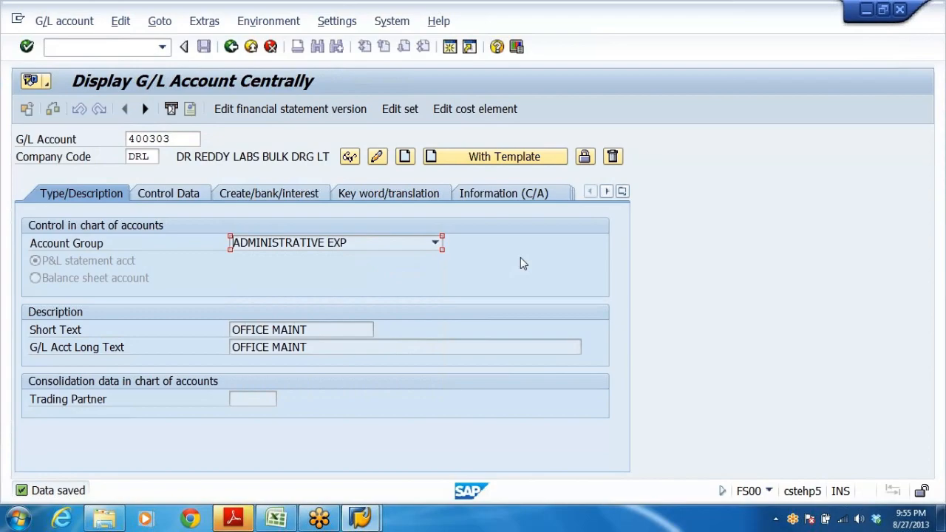
Review the account group number ranges in the Excel list, from share capital through administrative expenses.
key("alt+Tab")
scroll(536, 296, "up", 8)
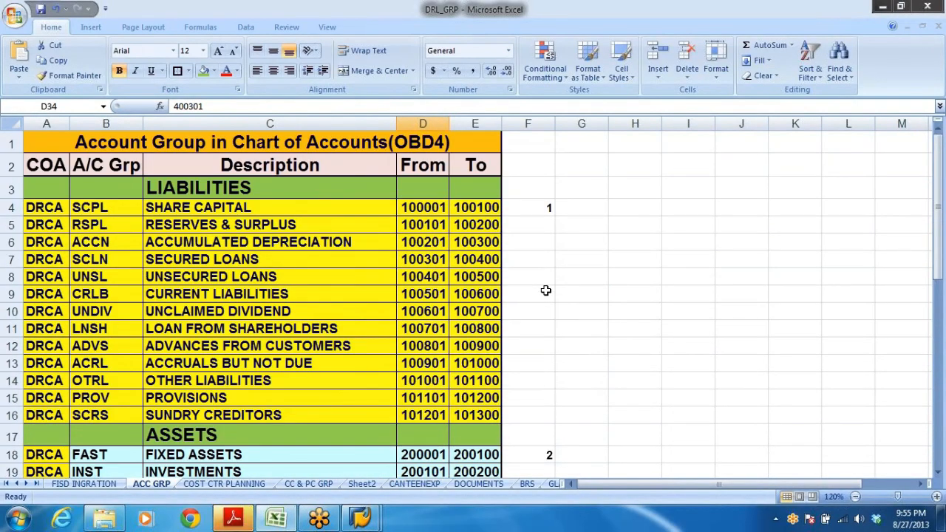
left_click(229, 340)
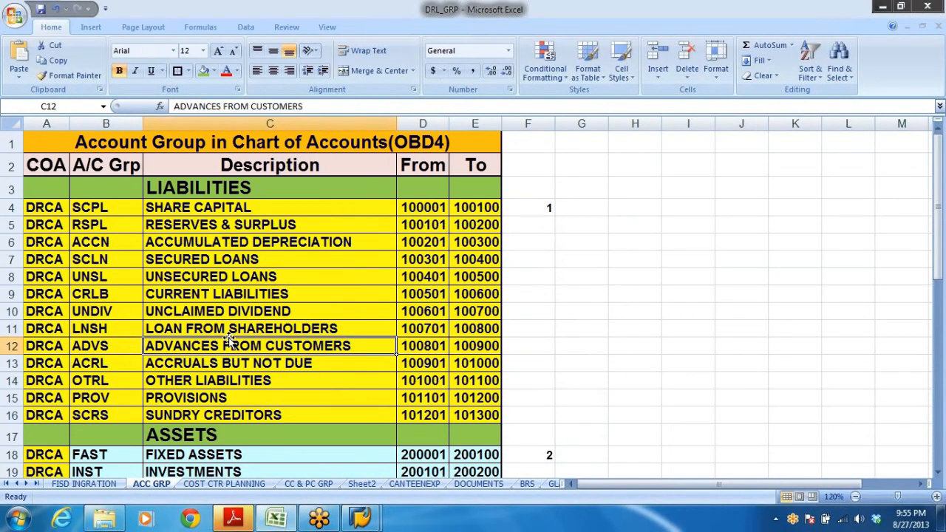
left_click(175, 207)
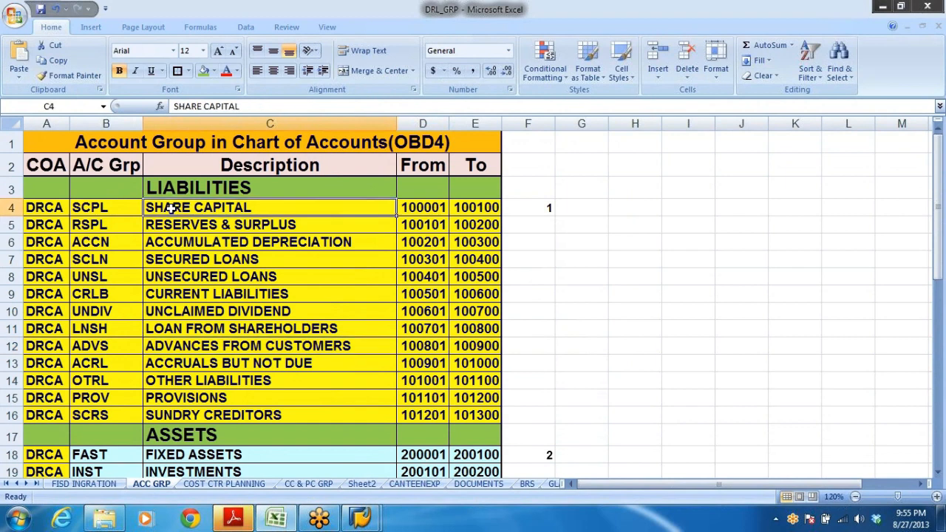
left_click(421, 210)
left_click(477, 208)
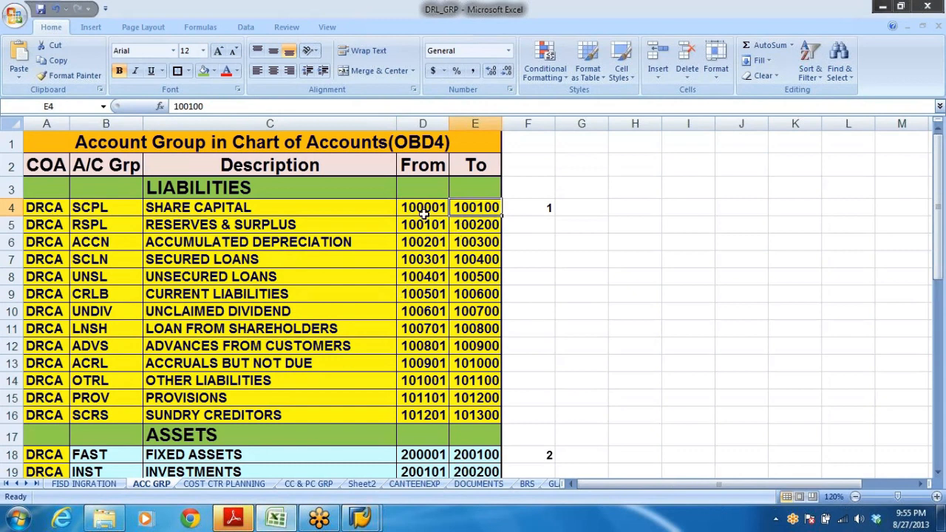
left_click_drag(423, 209, 499, 210)
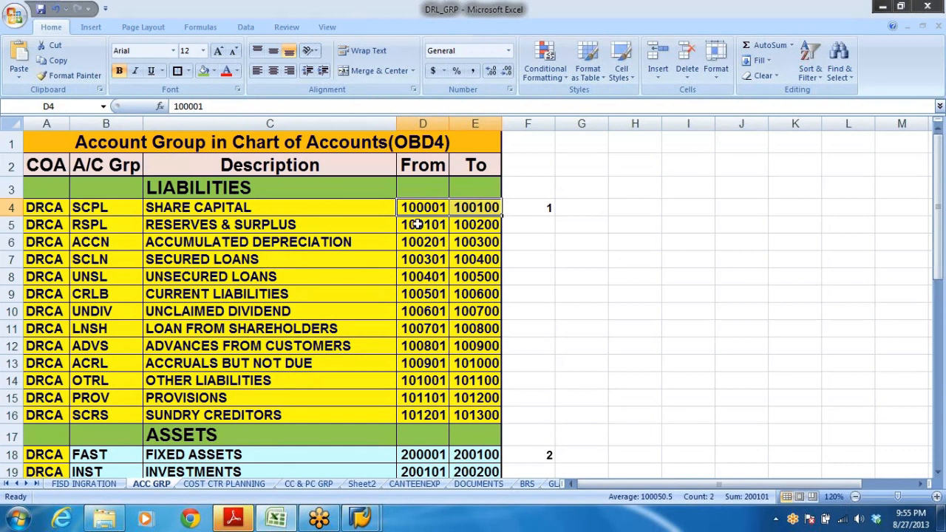
left_click(477, 208)
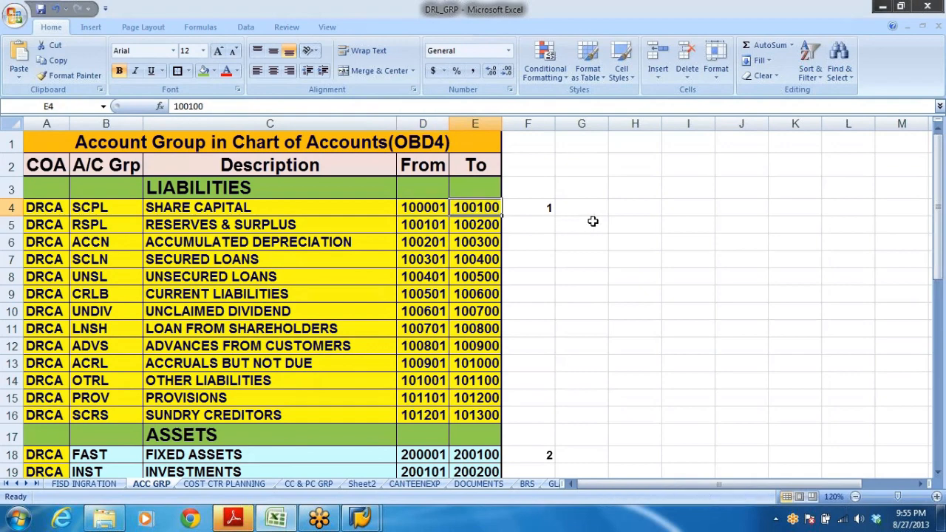
scroll(616, 293, "down", 8)
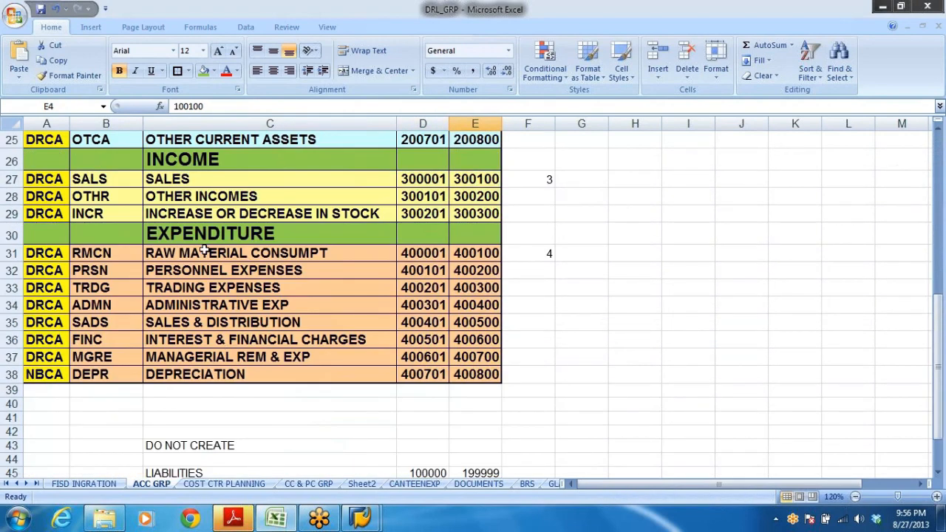
left_click(179, 306)
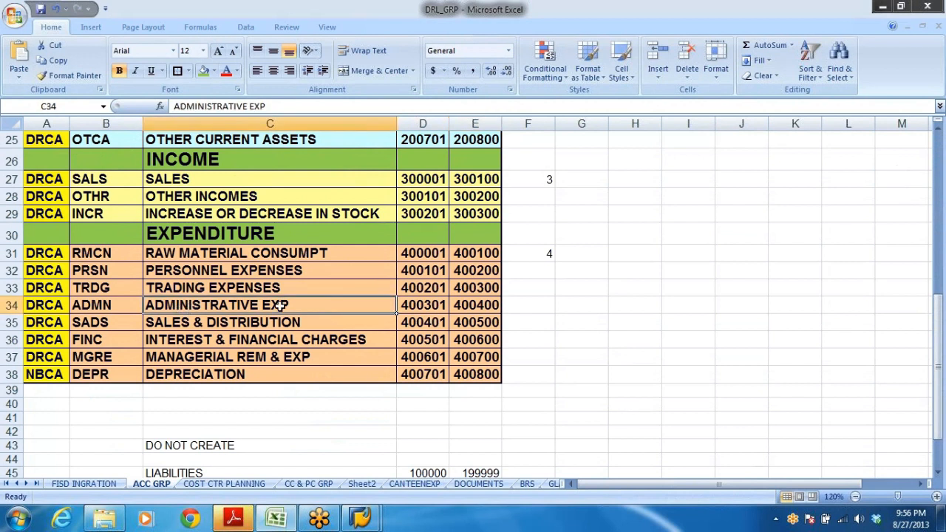
left_click(406, 306)
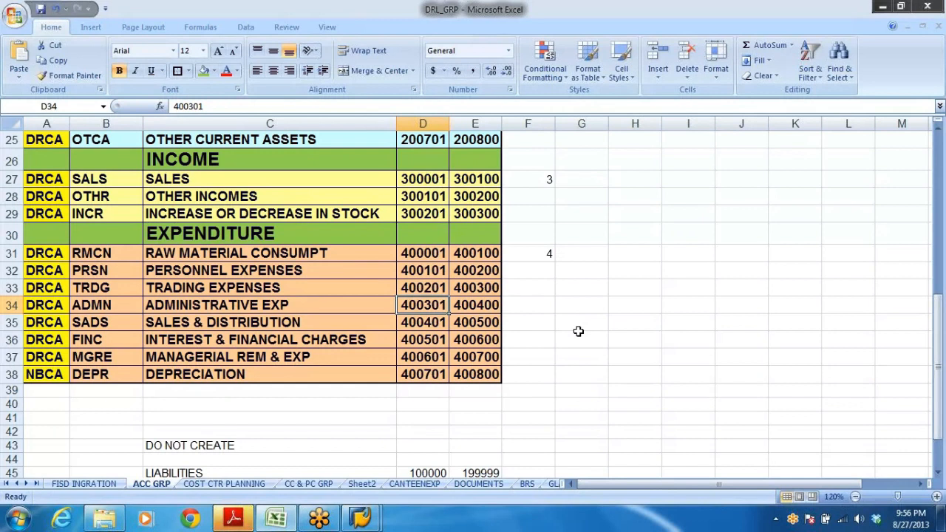
left_click(490, 310)
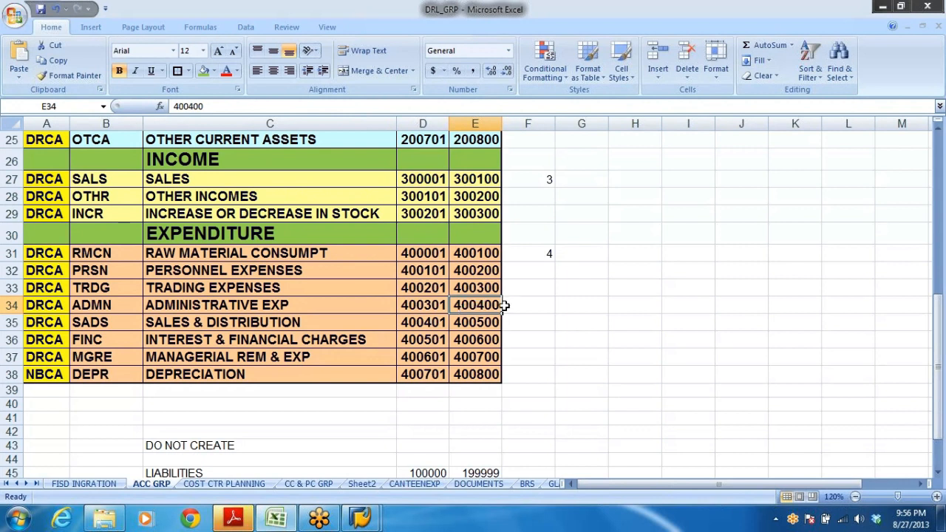
left_click(434, 306)
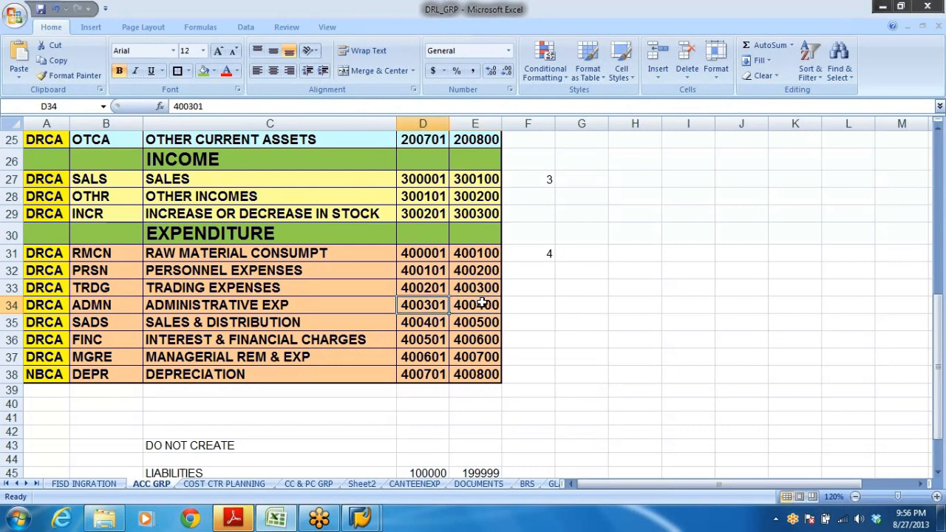
List the existing G/L accounts in chart of accounts DRL using the account number search help.
key("alt+Tab")
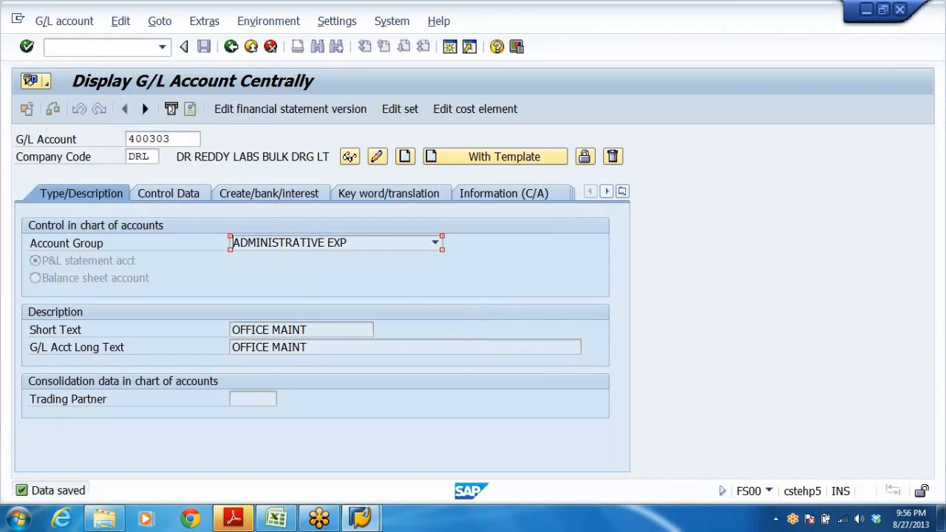
left_click(194, 139)
left_click(196, 139)
left_click(538, 371)
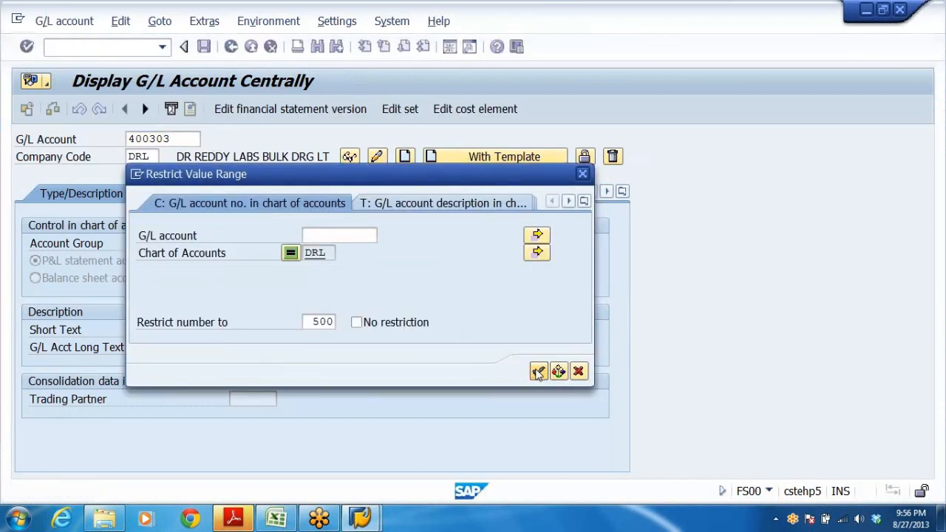
left_click(176, 291)
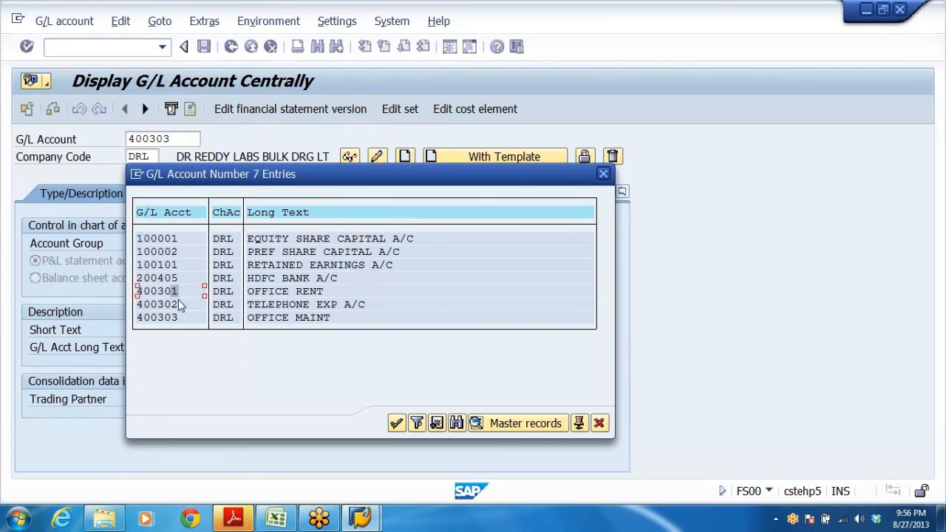
left_click(177, 304)
left_click(182, 318)
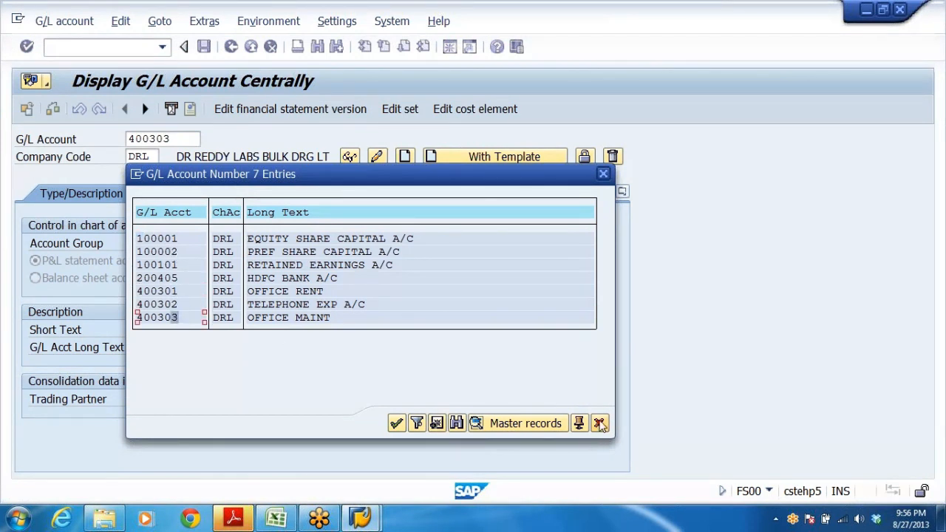
left_click(599, 424)
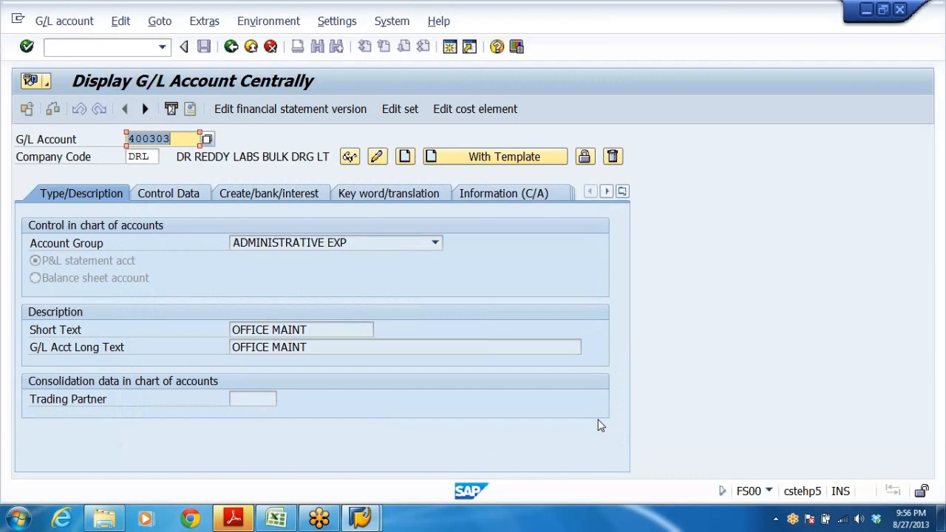
Review the number ranges for raw material consumption and personnel expenses in the Excel account group list.
key("alt+Tab")
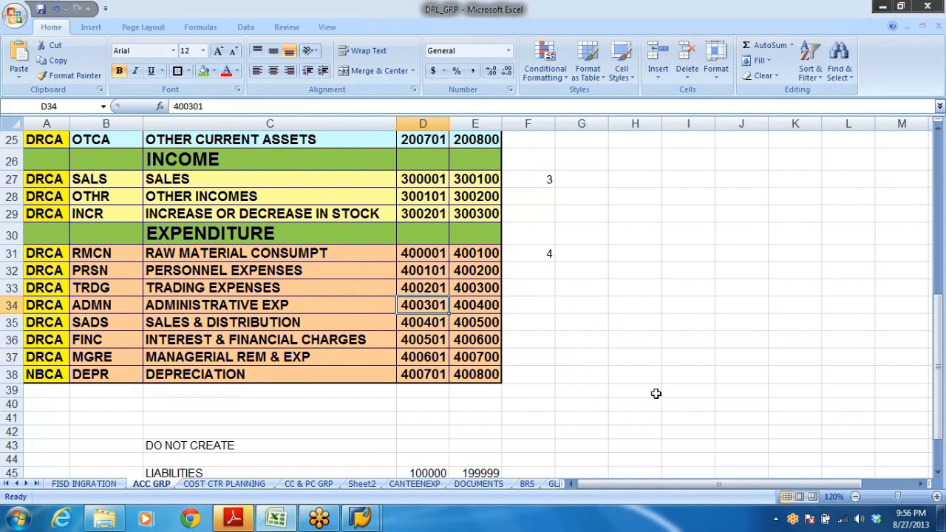
left_click(197, 255)
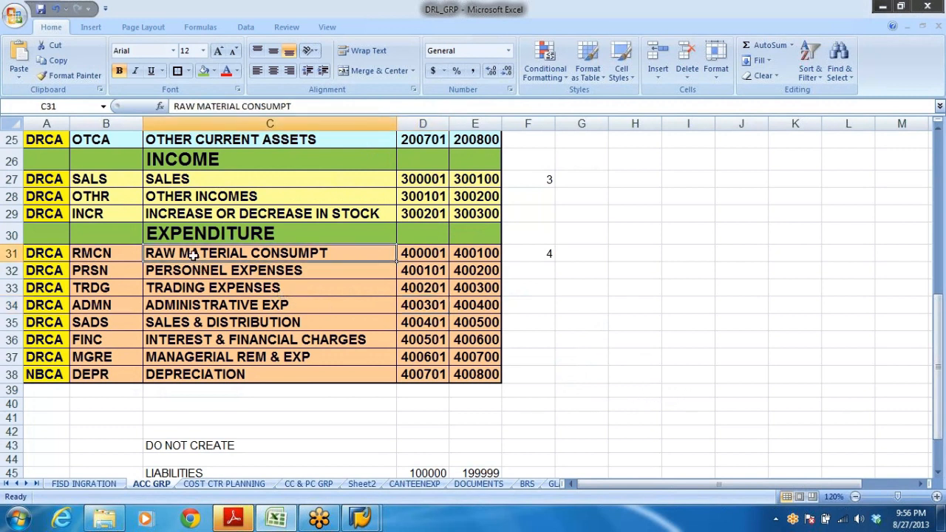
left_click(421, 254)
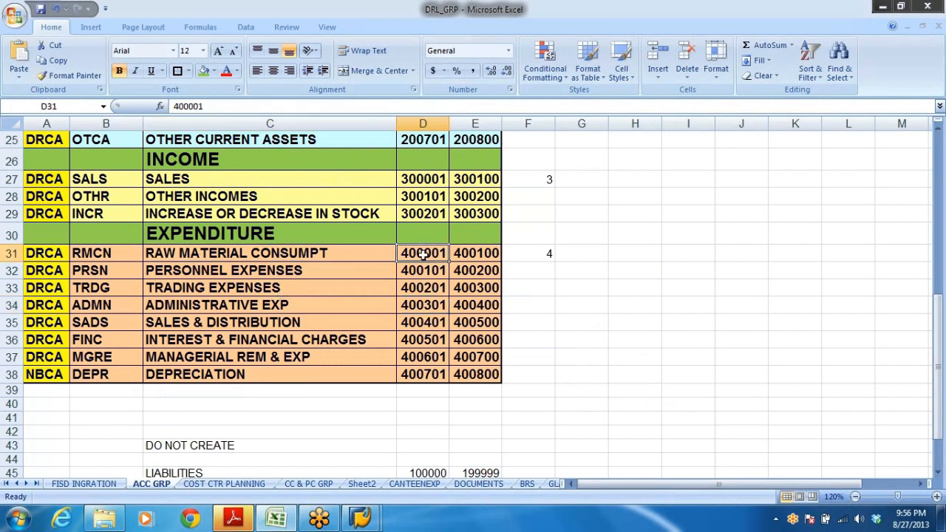
left_click(497, 255)
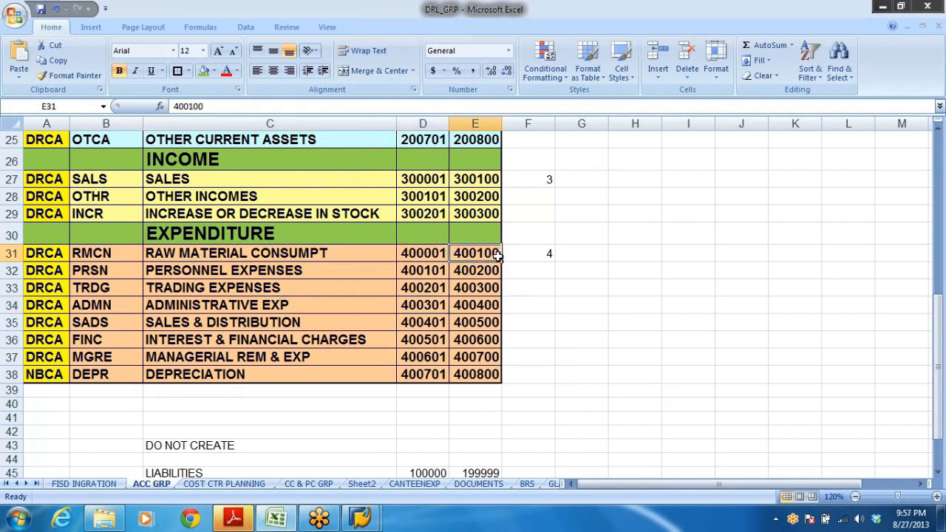
left_click(224, 272)
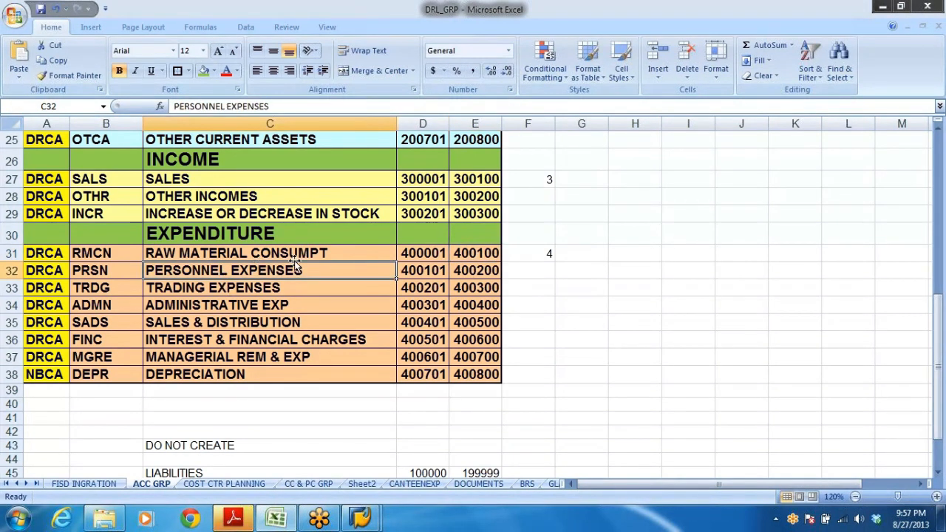
left_click(416, 272)
left_click(477, 270)
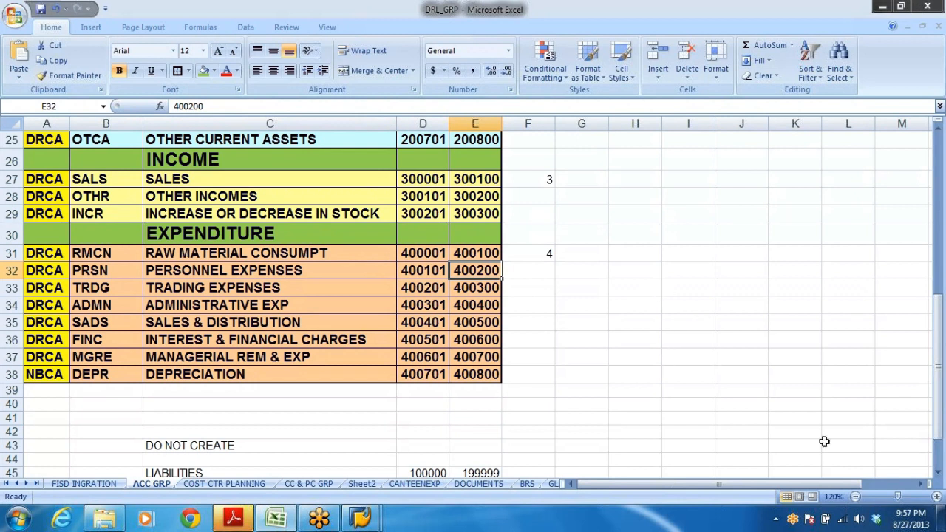
Review the expense account groups in the Excel list, from raw material consumption to sales and distribution.
left_click(201, 288)
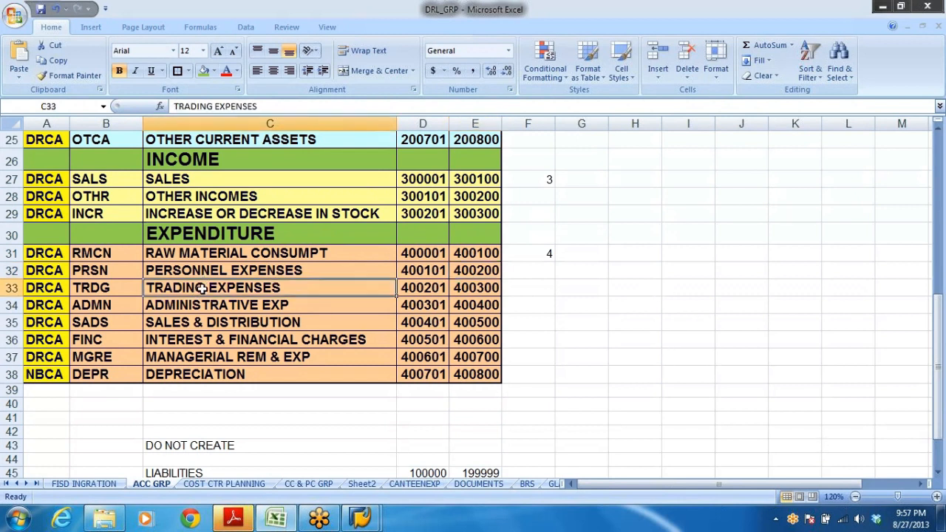
left_click(286, 308)
left_click(294, 324)
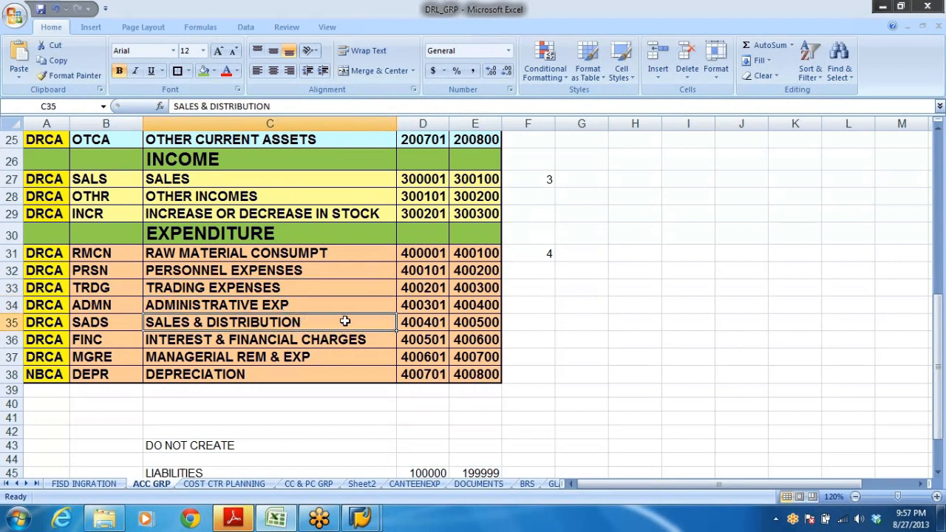
left_click(320, 254)
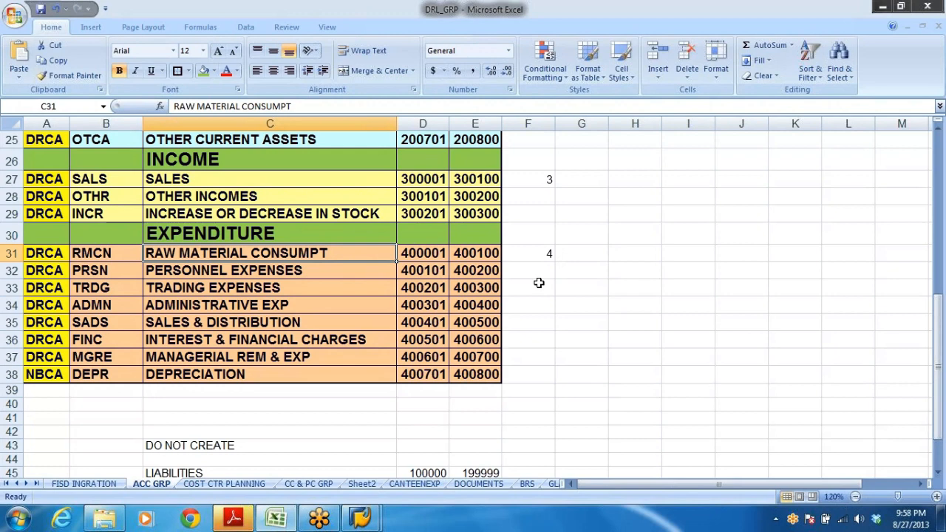
Display the G/L accounts created so far for chart of accounts DRL through the account number search help, then leave the display.
key("alt+Tab")
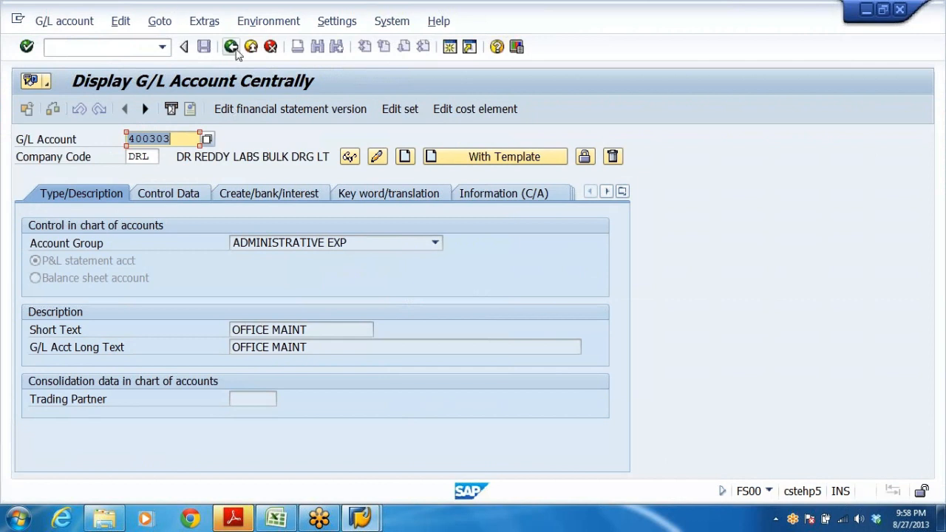
left_click(208, 139)
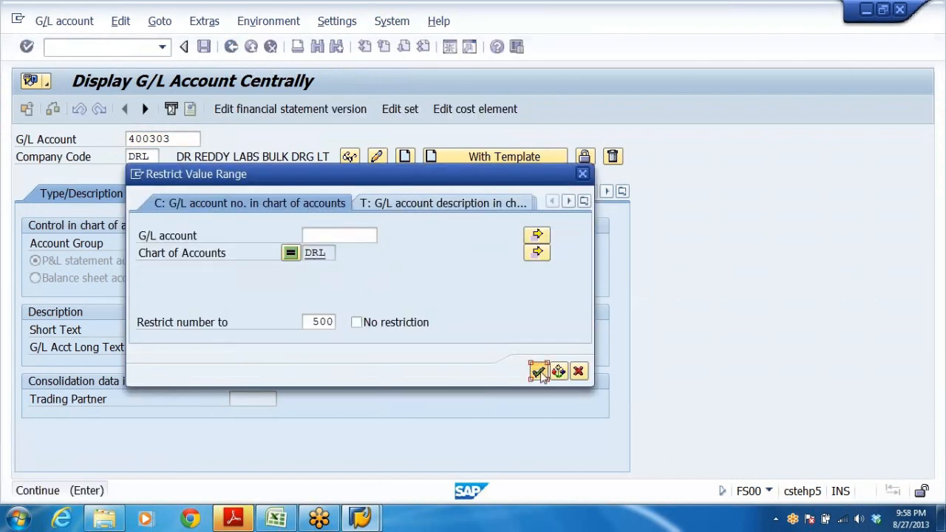
left_click(539, 371)
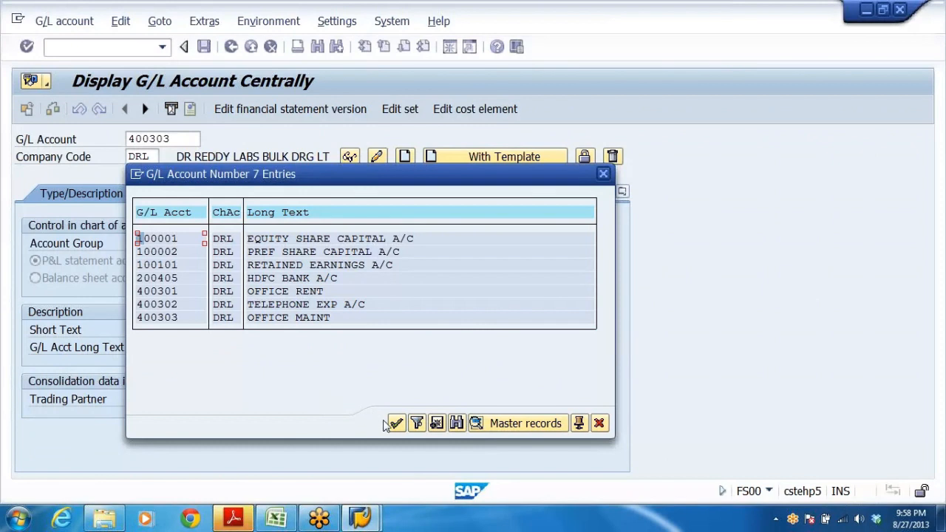
key("Return")
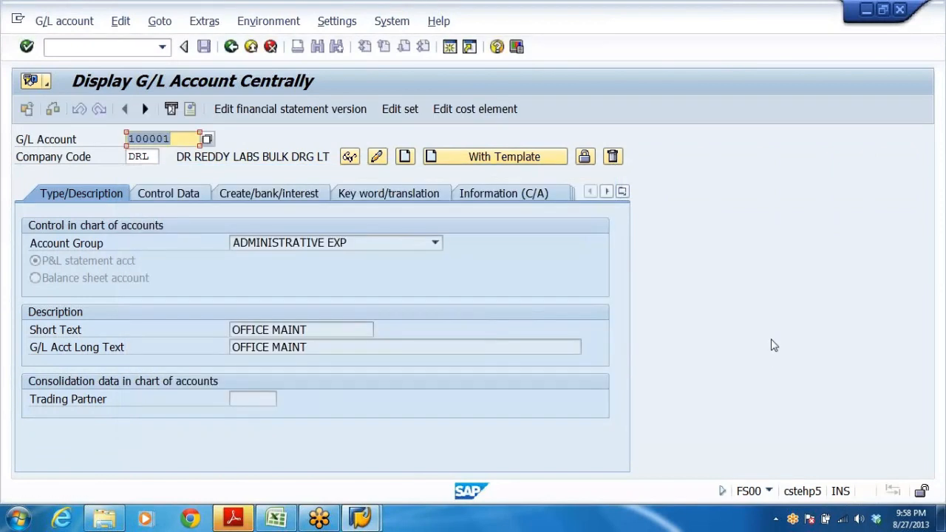
left_click(232, 47)
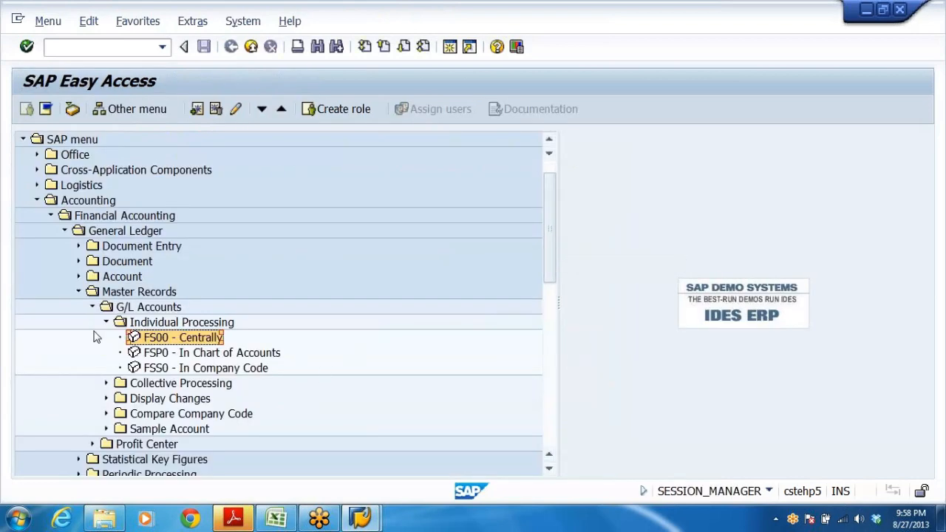
Collapse the G/L Accounts and Master Records folders in the SAP menu tree.
left_click(106, 322)
left_click(92, 306)
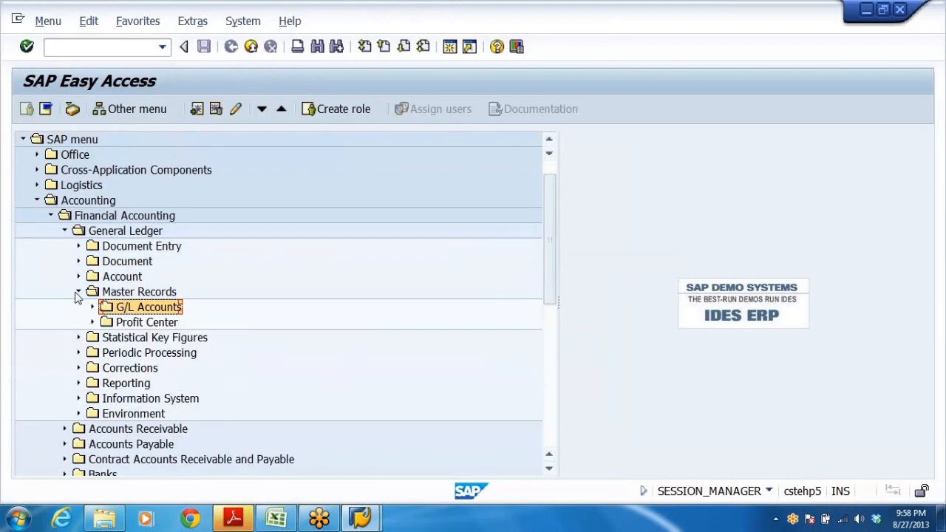
left_click(78, 291)
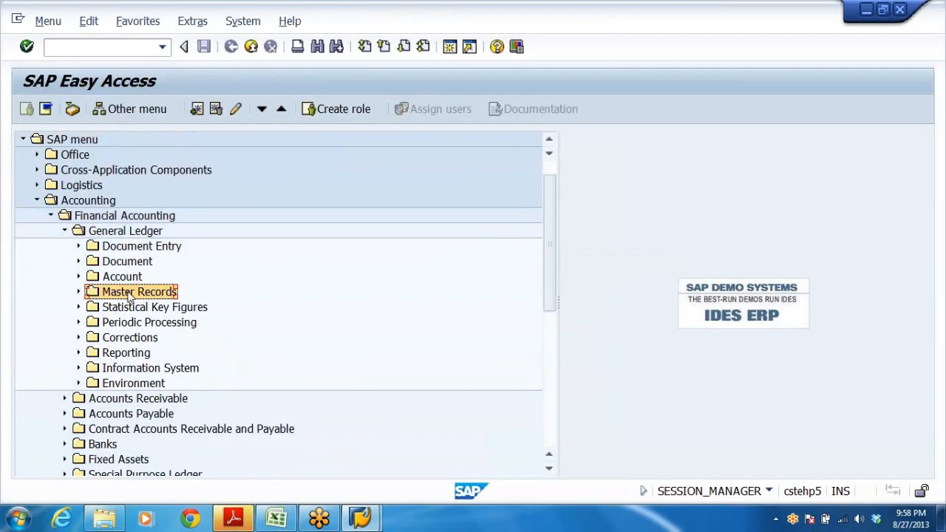
scroll(245, 298, "down", 1)
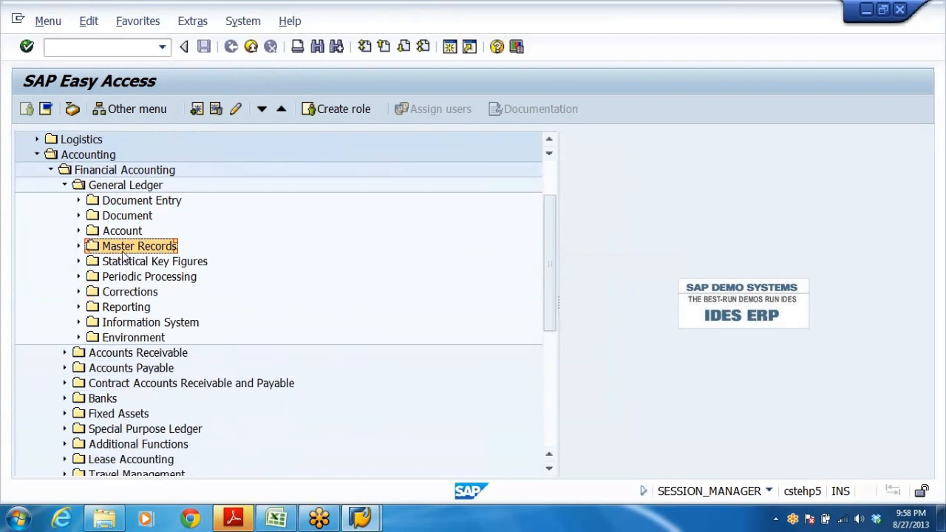
left_click(90, 156)
left_click(108, 171)
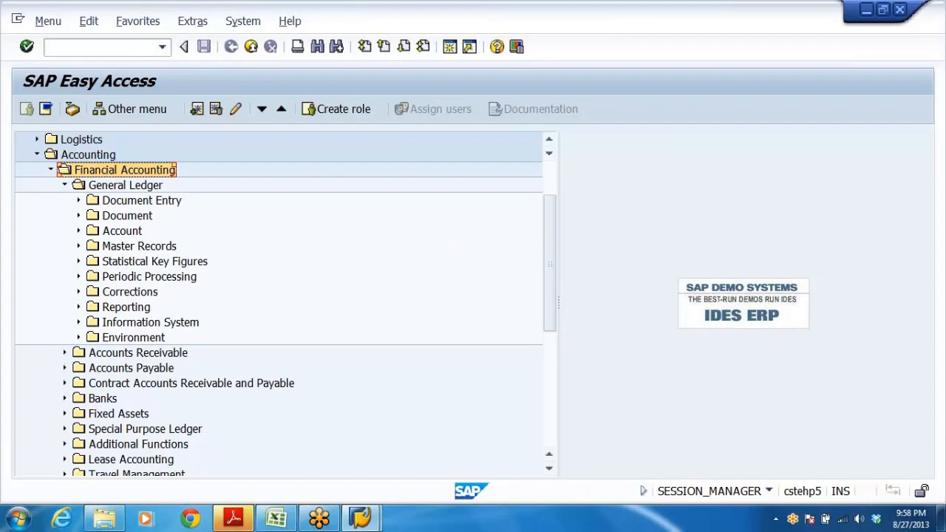
Review the accounting entries and posting keys 40 and 50 on the GLACCTS sheet of the Excel list.
left_click(290, 521)
scroll(352, 347, "down", 6)
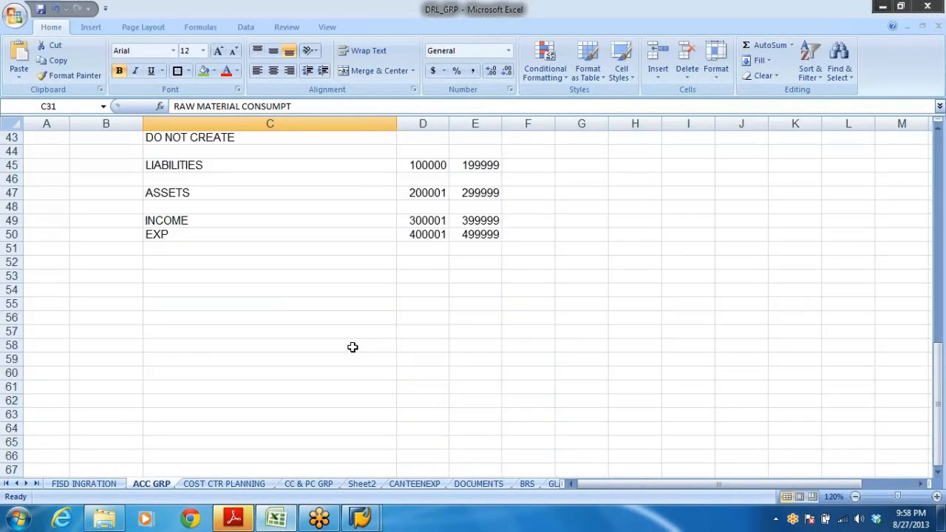
scroll(352, 349, "up", 4)
scroll(362, 361, "down", 4)
left_click(555, 484)
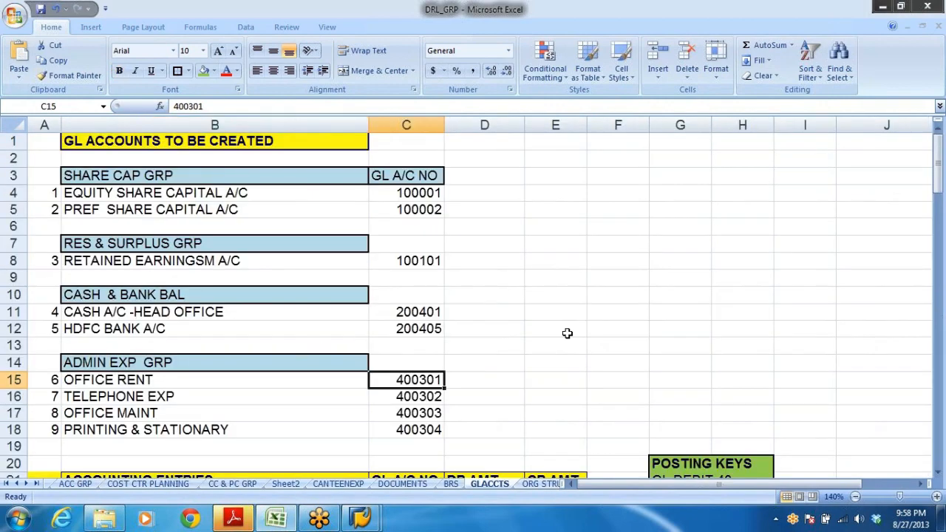
scroll(567, 334, "down", 5)
left_click(200, 271)
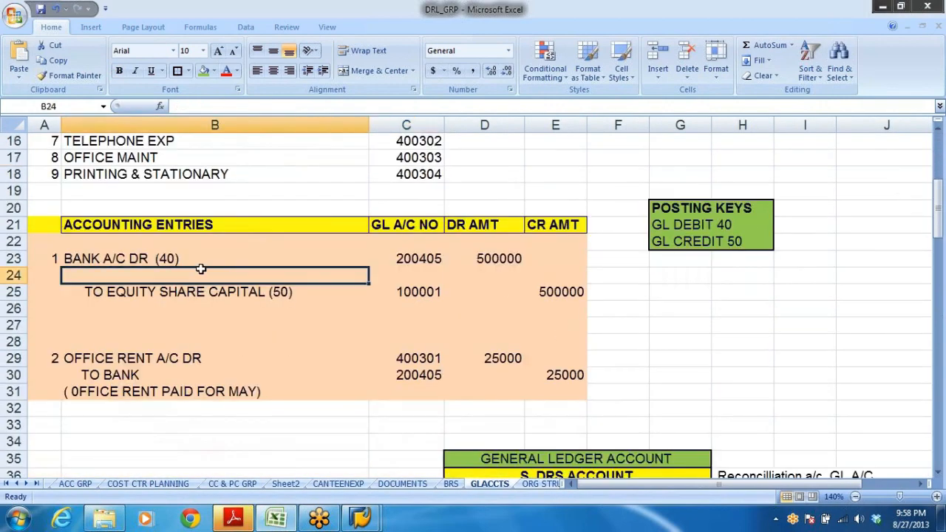
left_click(56, 259)
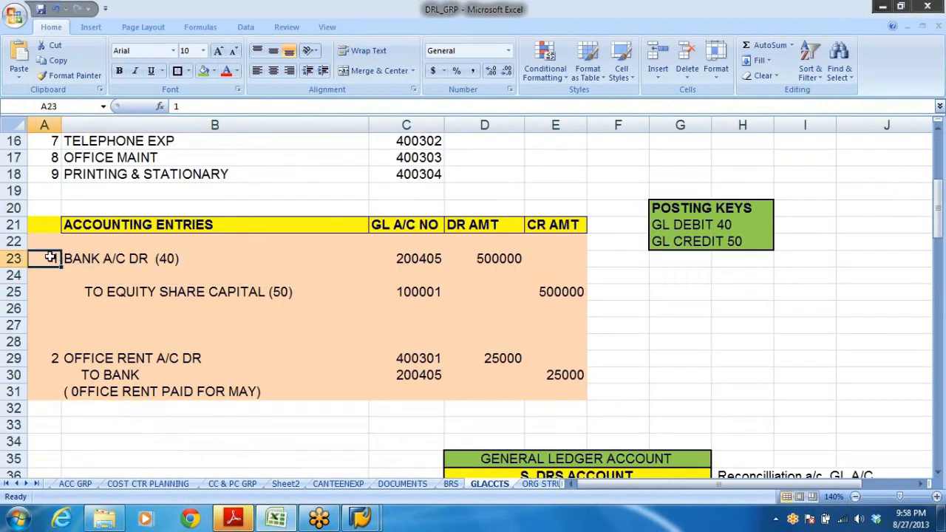
left_click(114, 259)
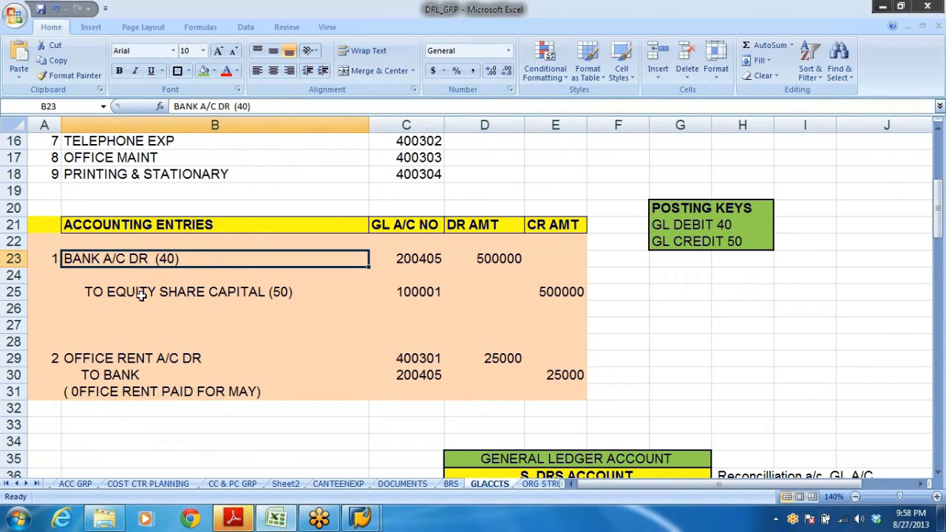
left_click(141, 293)
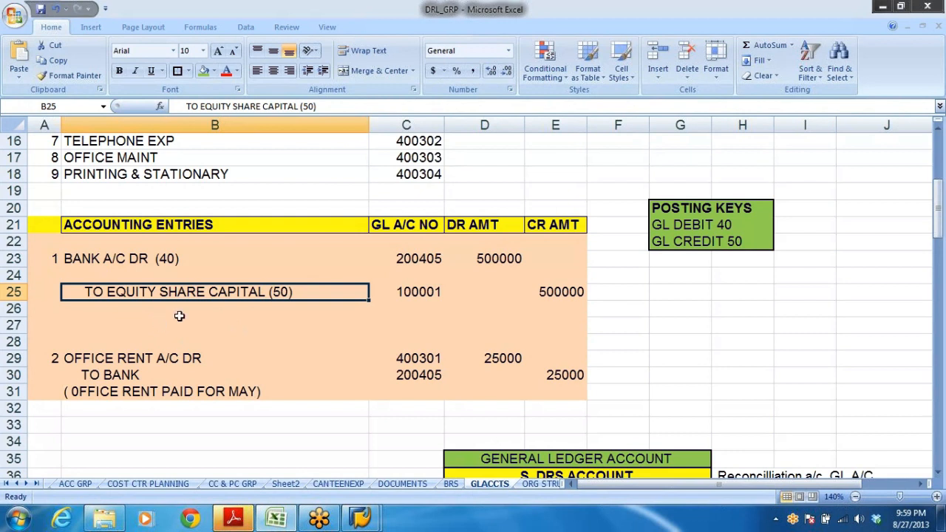
left_click(121, 262)
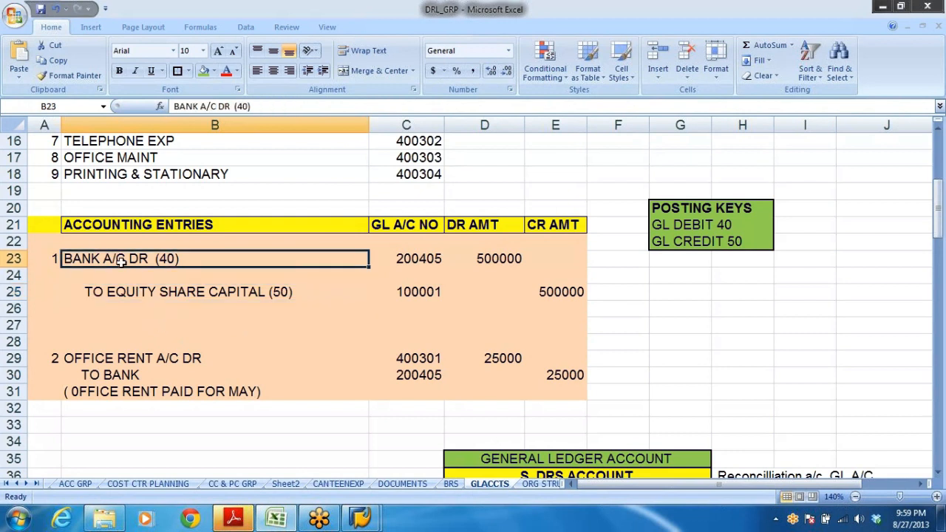
left_click(149, 291)
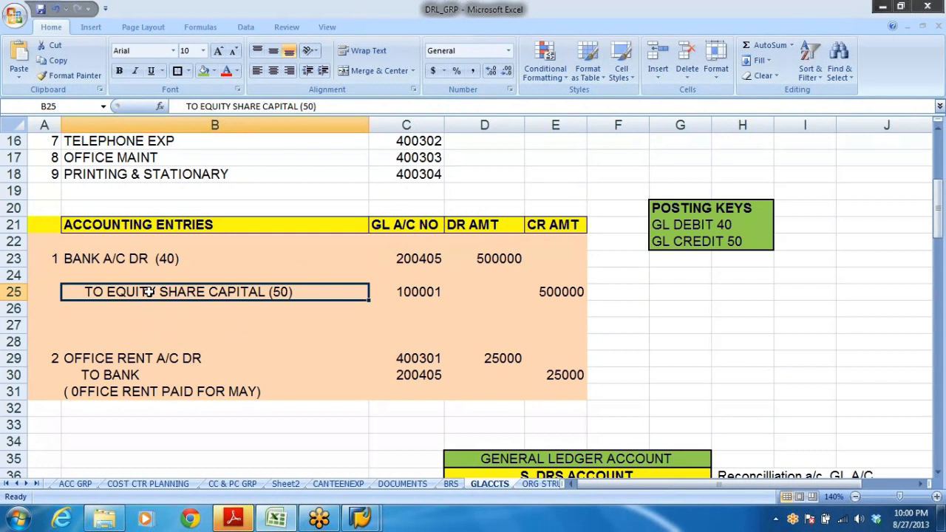
left_click(227, 312)
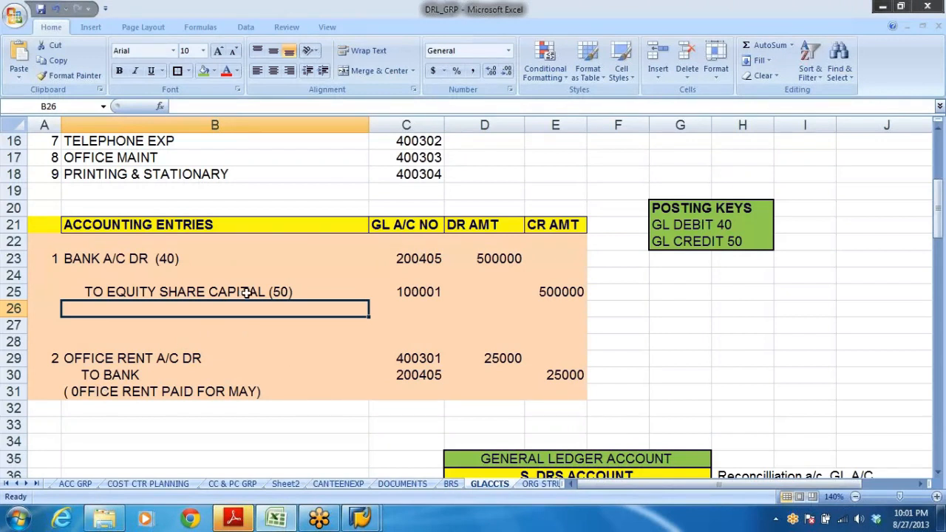
left_click(89, 259)
left_click(130, 298)
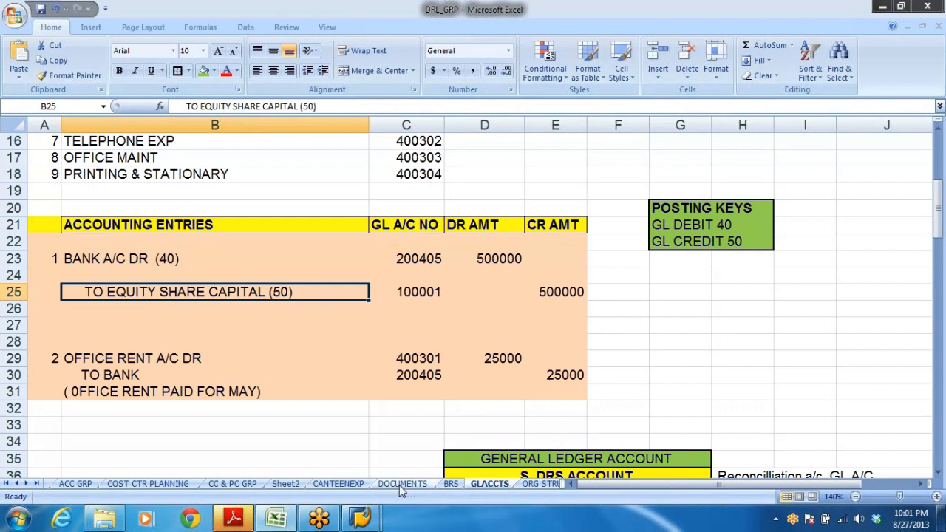
Open FB50 Enter G/L Account Document from General Ledger Document Entry in the SAP menu.
left_click(360, 518)
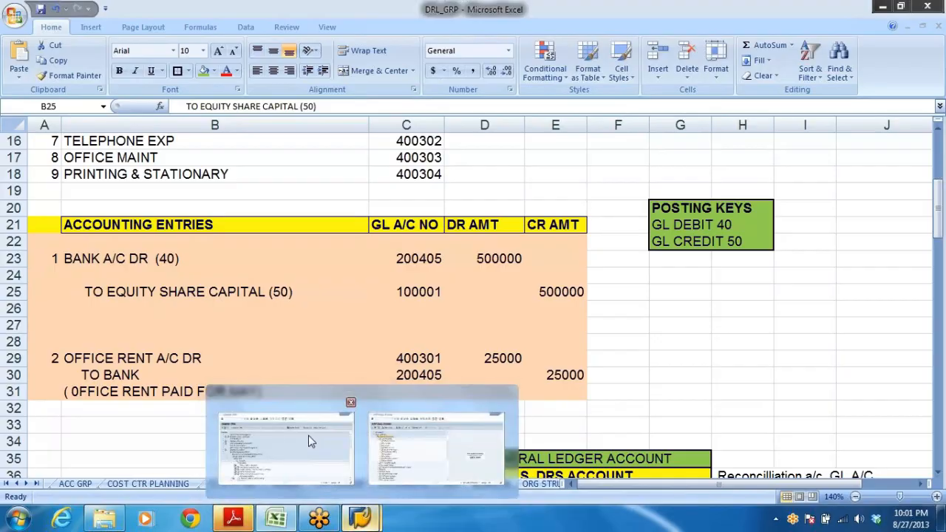
left_click(311, 441)
mouse_move(361, 517)
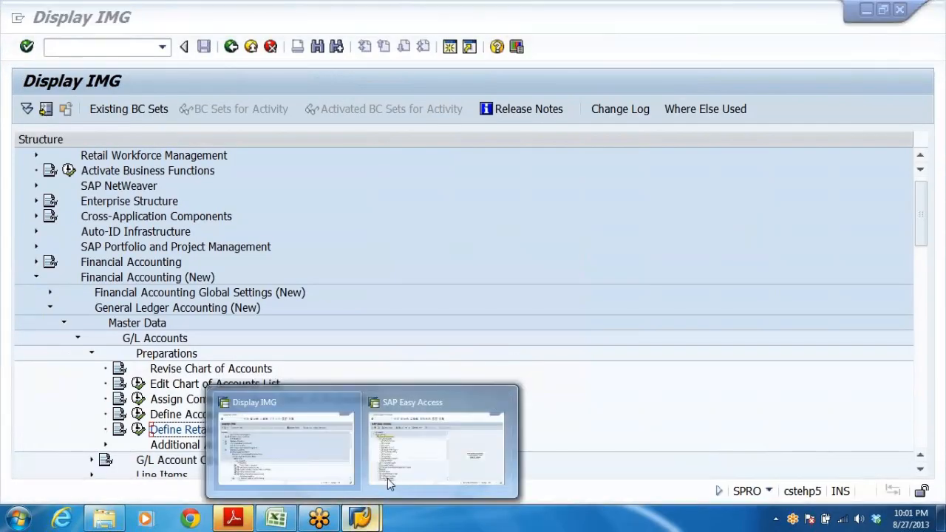
left_click(387, 478)
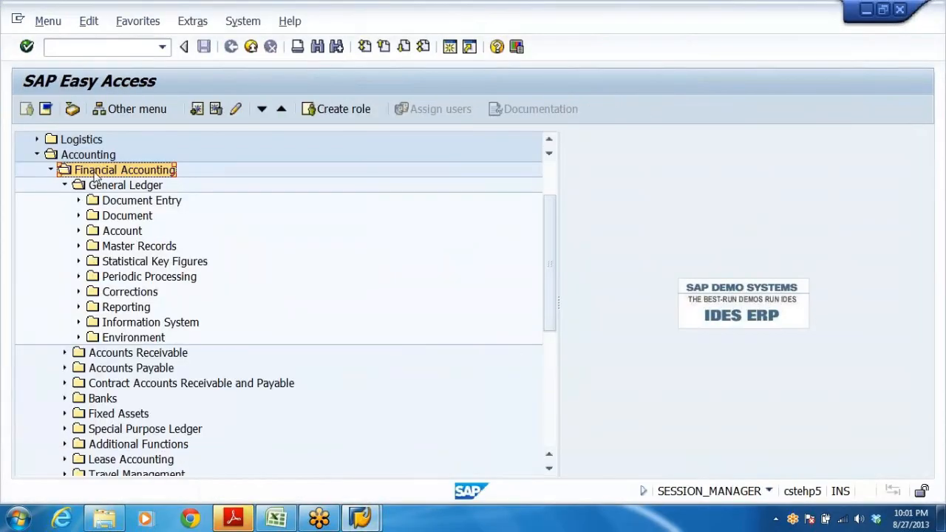
double_click(122, 204)
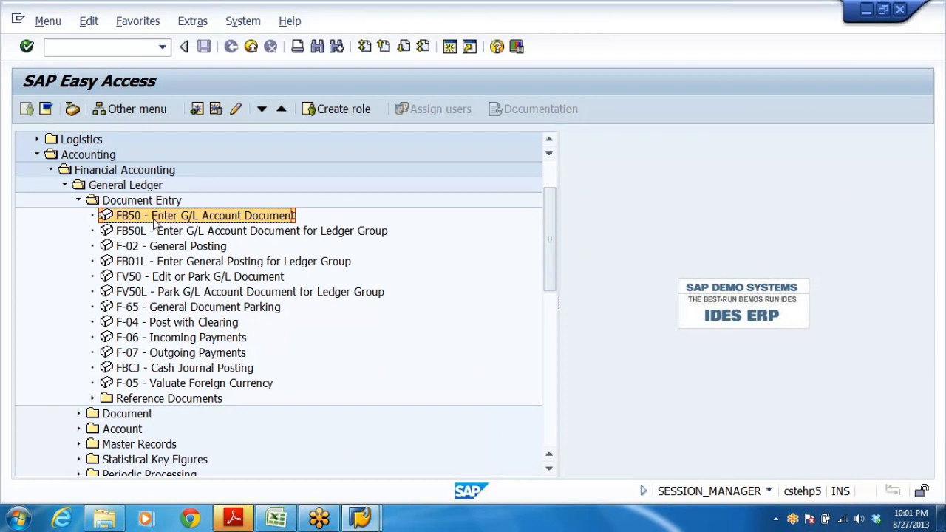
double_click(219, 222)
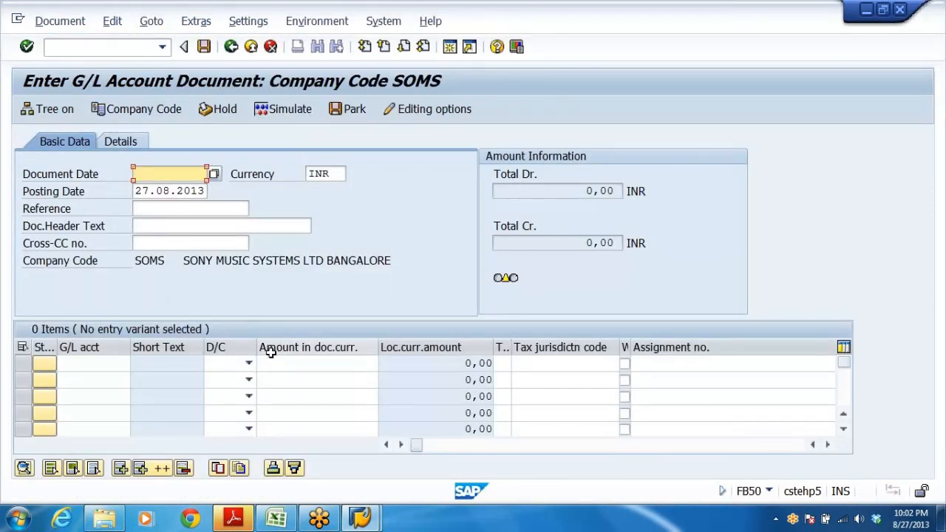
Switch the document's company code to DRL.
left_click(131, 262)
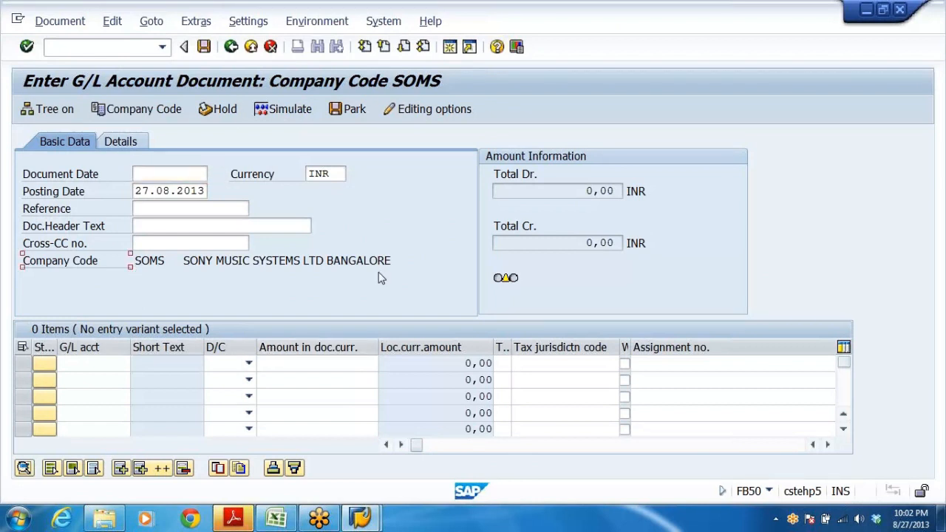
left_click(138, 110)
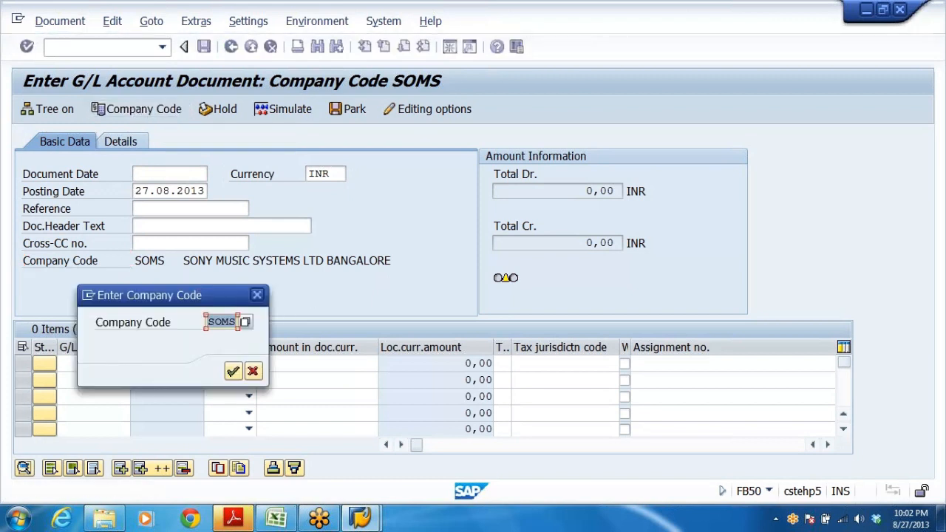
type("DRL")
key("Return")
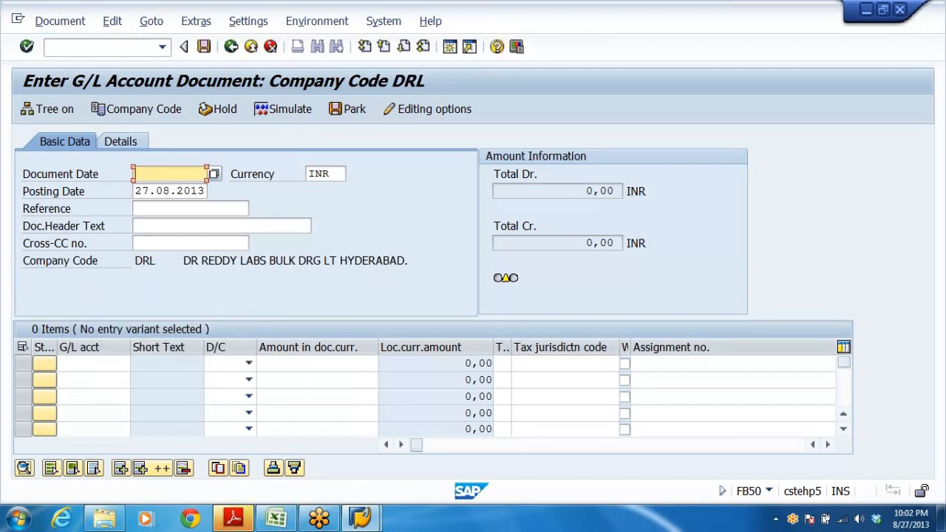
Enter ENTRY FOR SHARE CAPITAL as the document header text.
left_click_drag(405, 261, 183, 262)
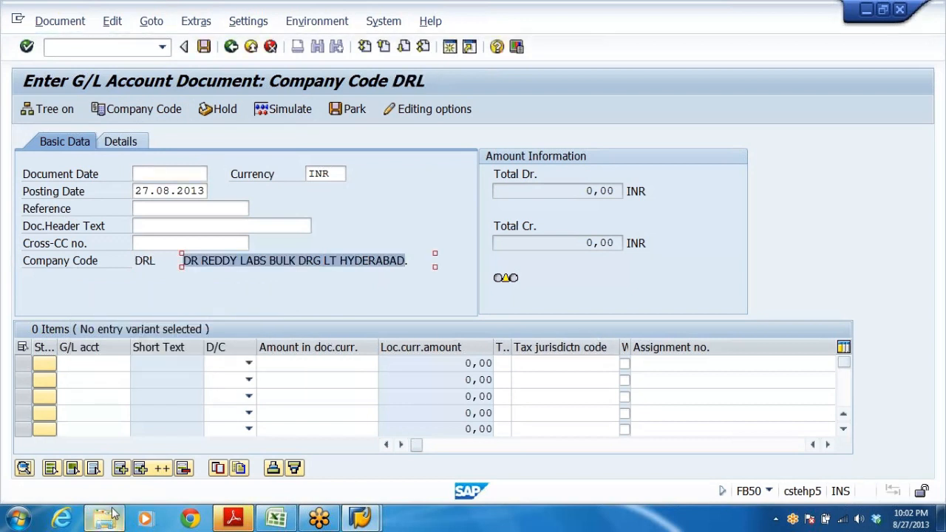
left_click(169, 190)
left_click(170, 173)
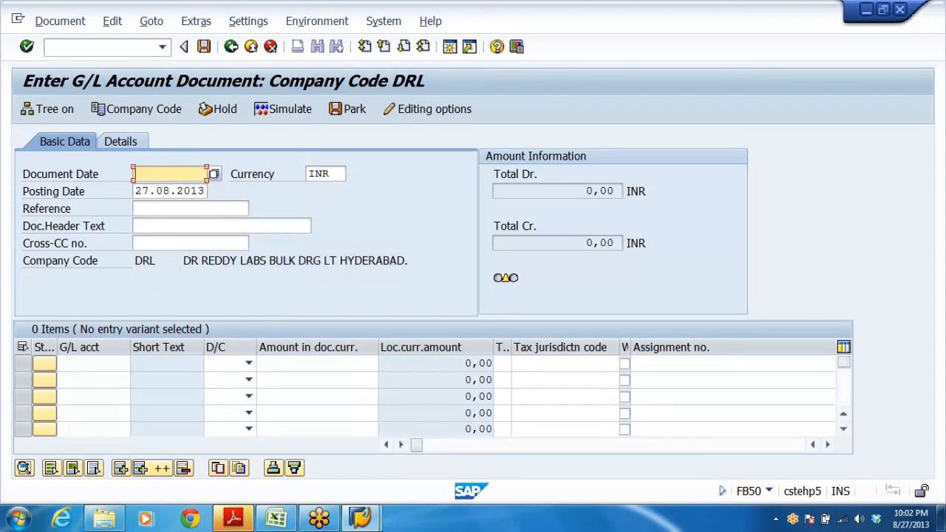
left_click(142, 190)
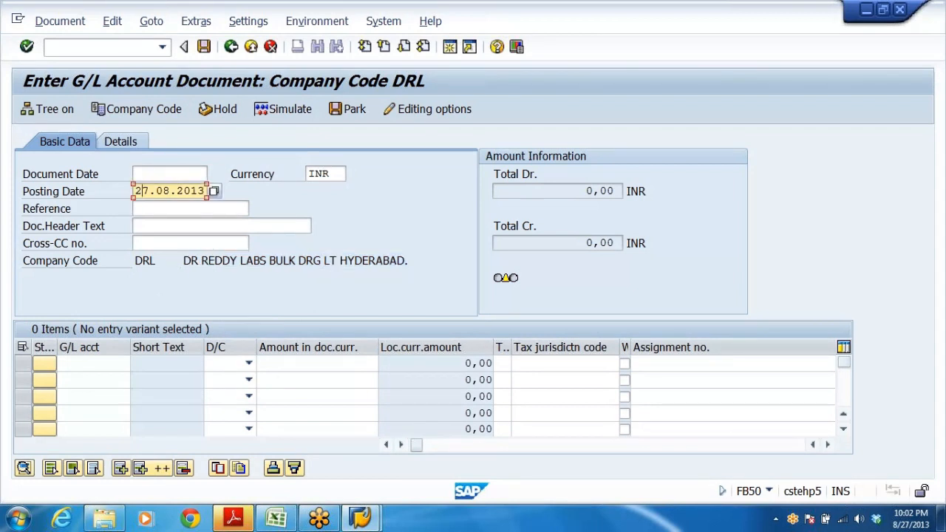
left_click(157, 225)
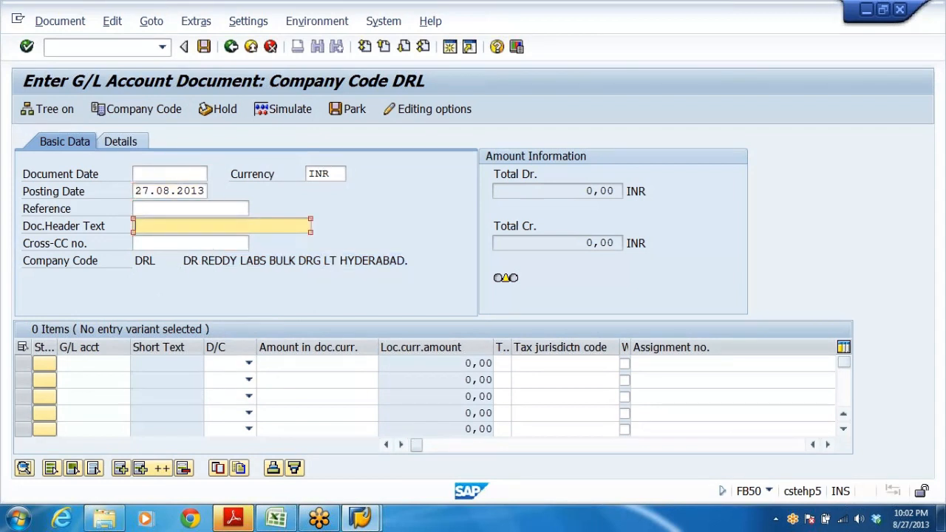
left_click(158, 248)
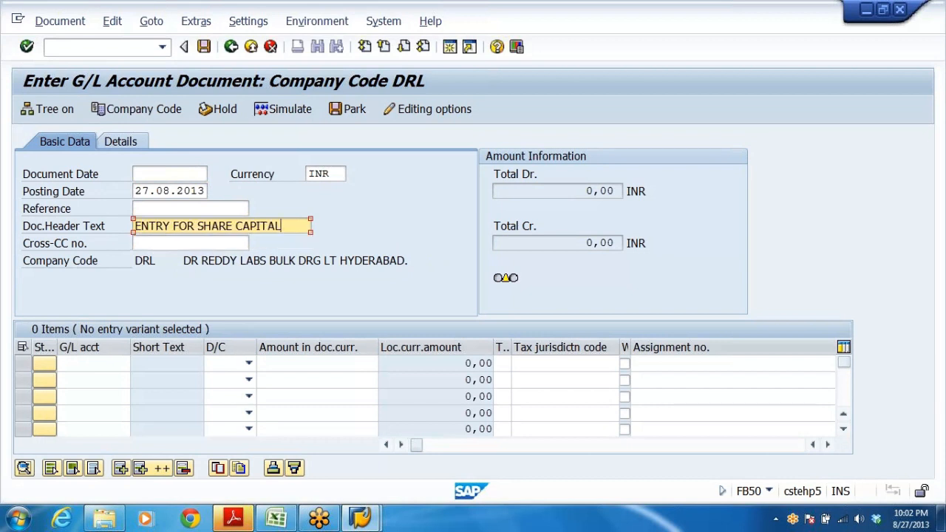
Set the document date to 27.08.2013 using the calendar.
left_click(170, 173)
key("Escape")
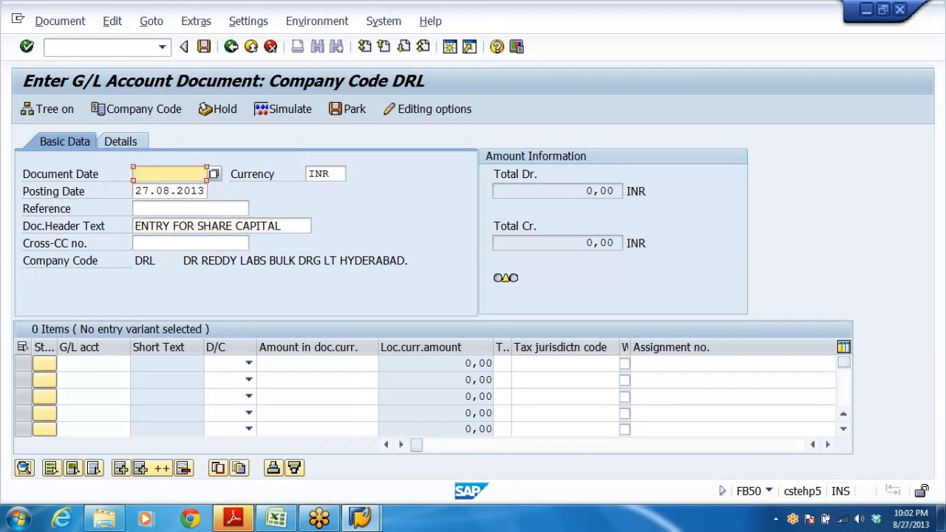
double_click(170, 191)
key("shift+Tab")
key("F4")
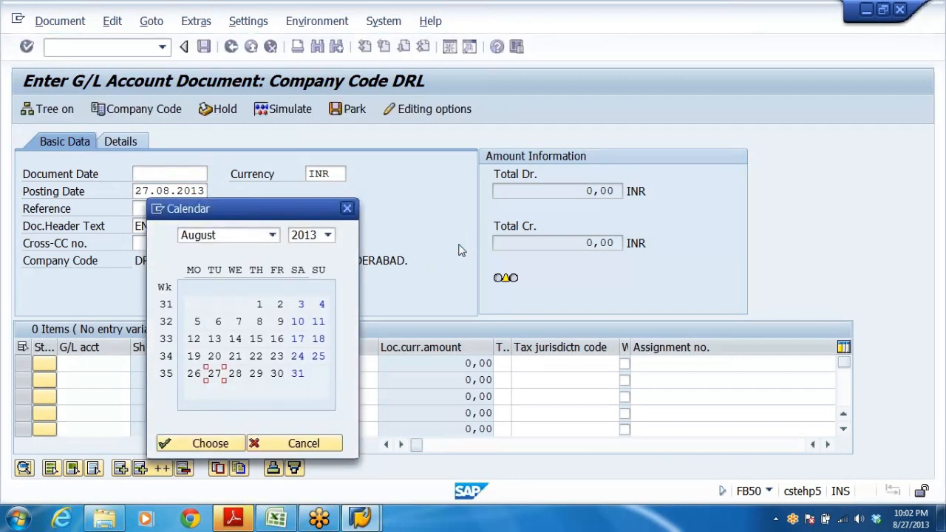
key("Return")
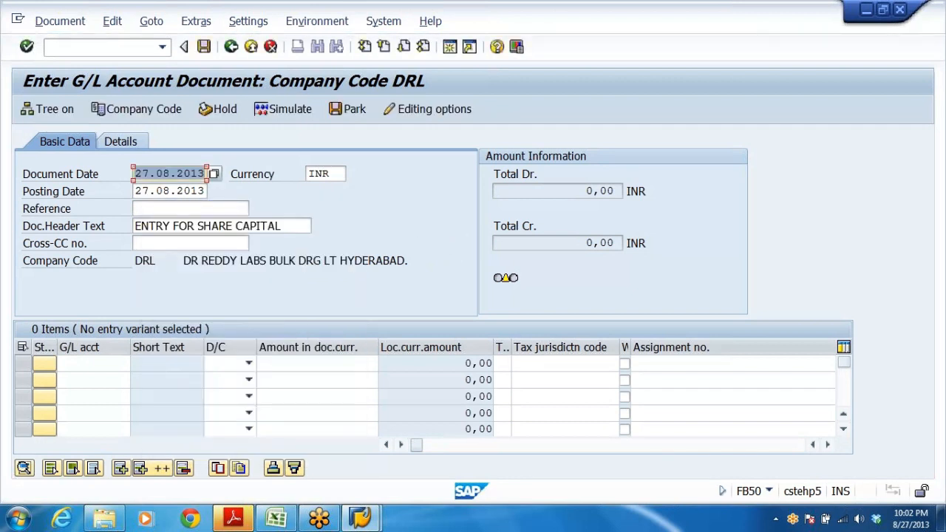
left_click(183, 174)
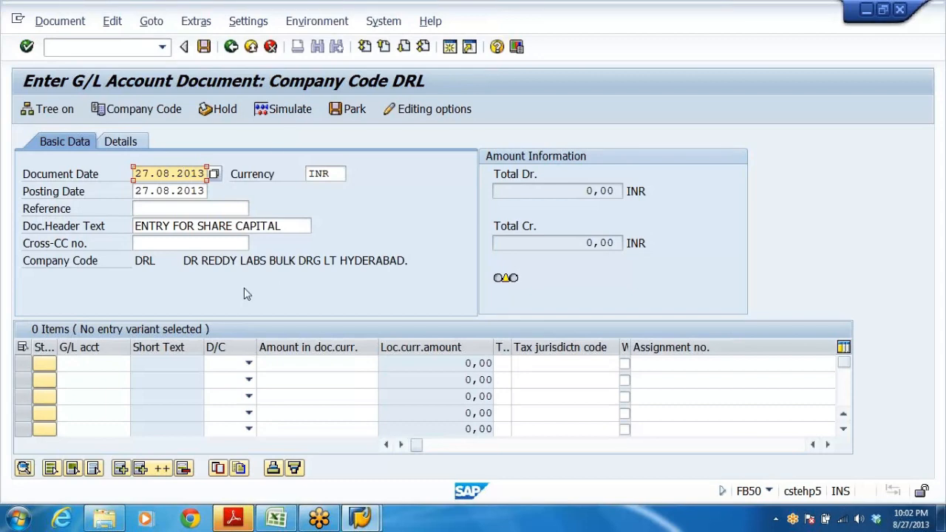
Check the bank and equity share capital account numbers in the Excel accounting entries.
left_click(94, 364)
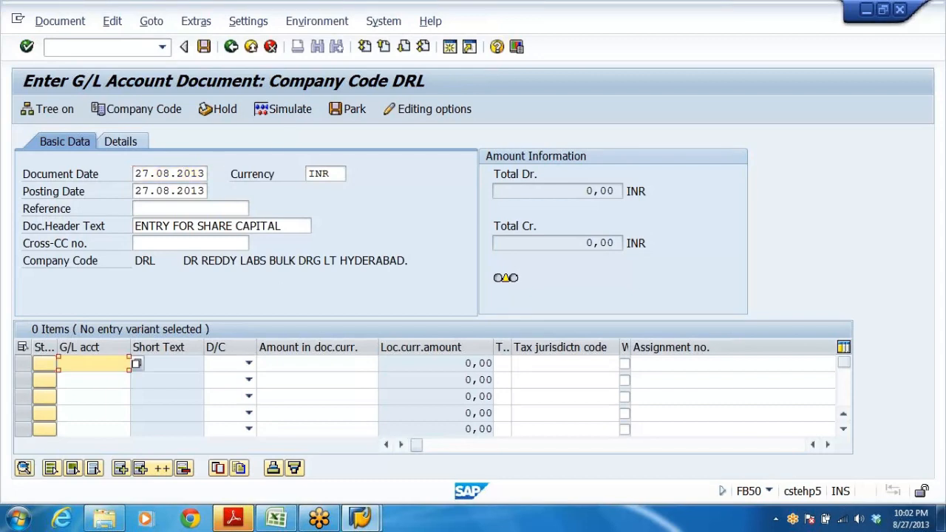
key("alt+Tab")
key("alt+Tab")
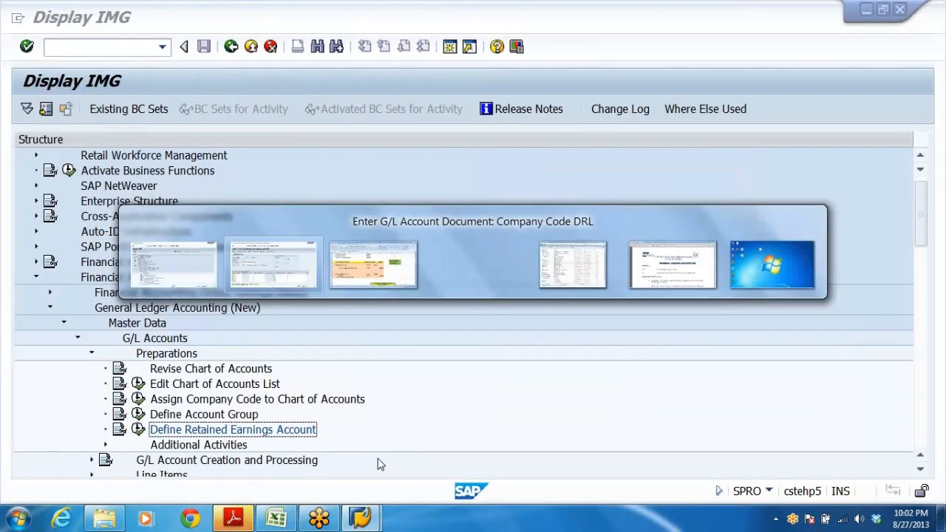
left_click(276, 517)
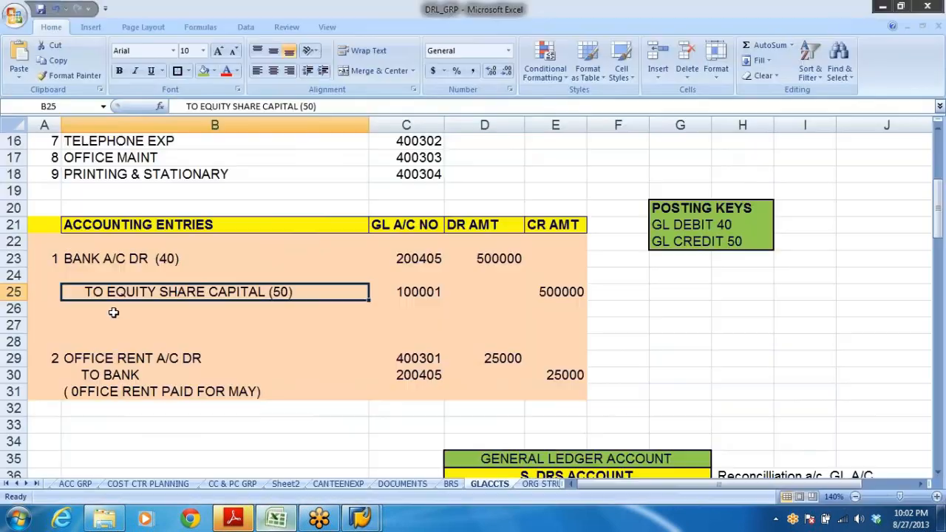
left_click(104, 261)
left_click(175, 295)
key("alt+Tab")
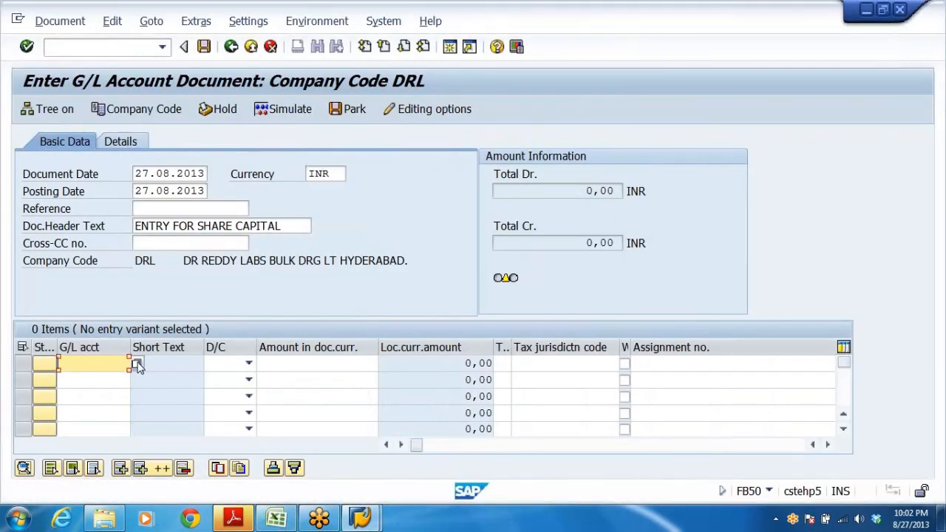
Add the first line item debiting G/L account 200405 HDFC BANK A/C for 500000.
left_click(136, 364)
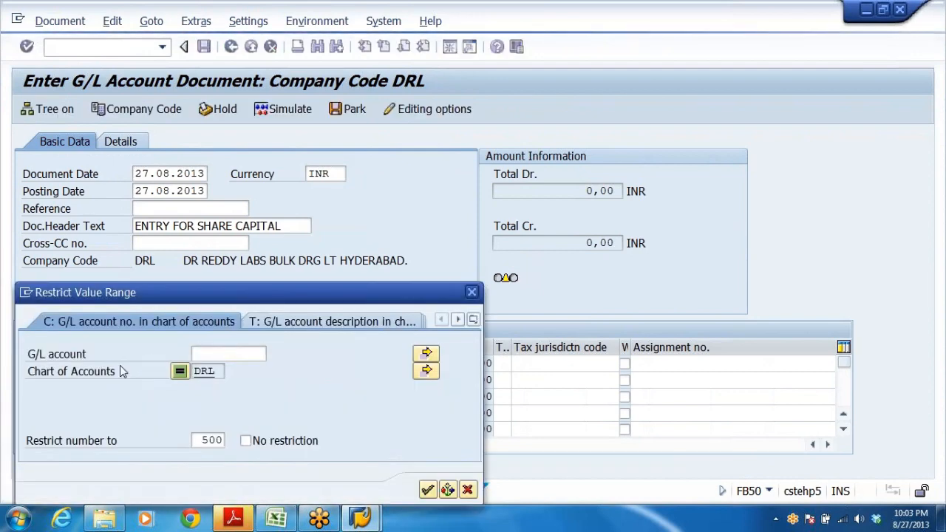
key("Return")
left_click(50, 345)
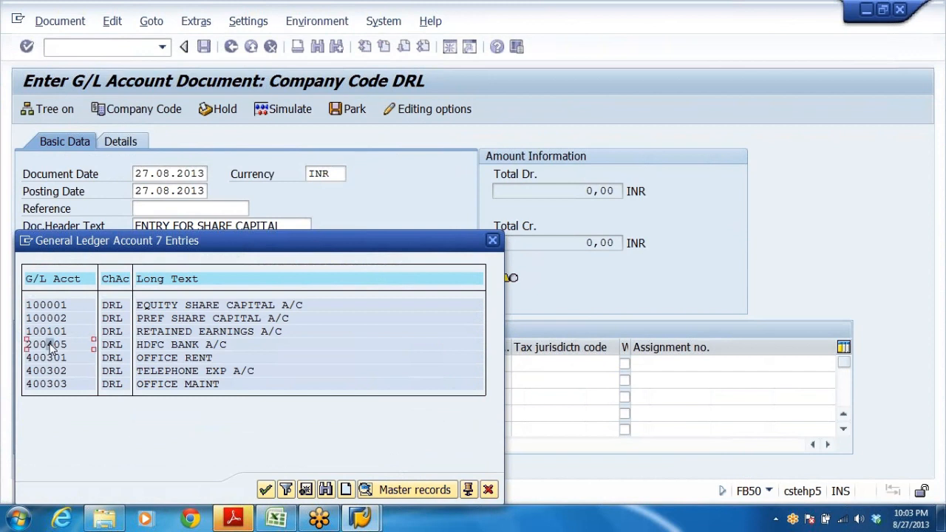
double_click(73, 345)
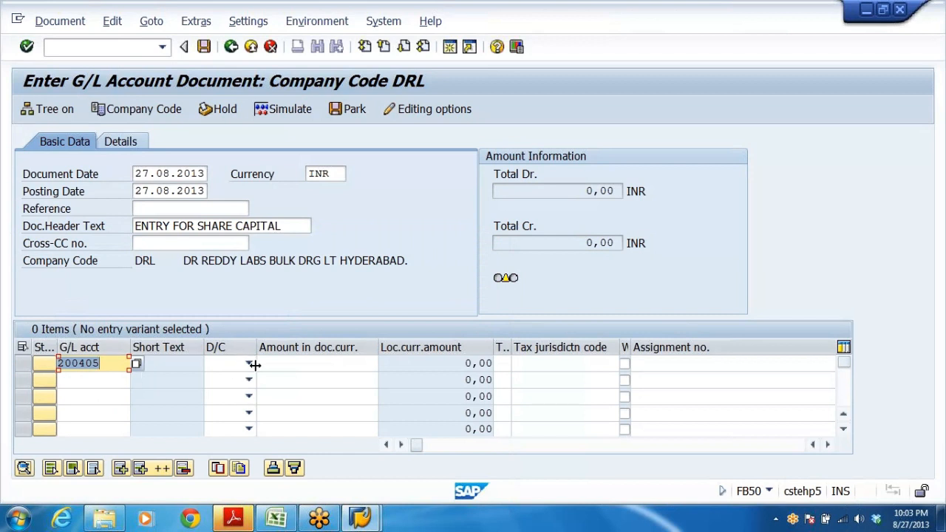
left_click(249, 363)
left_click(222, 390)
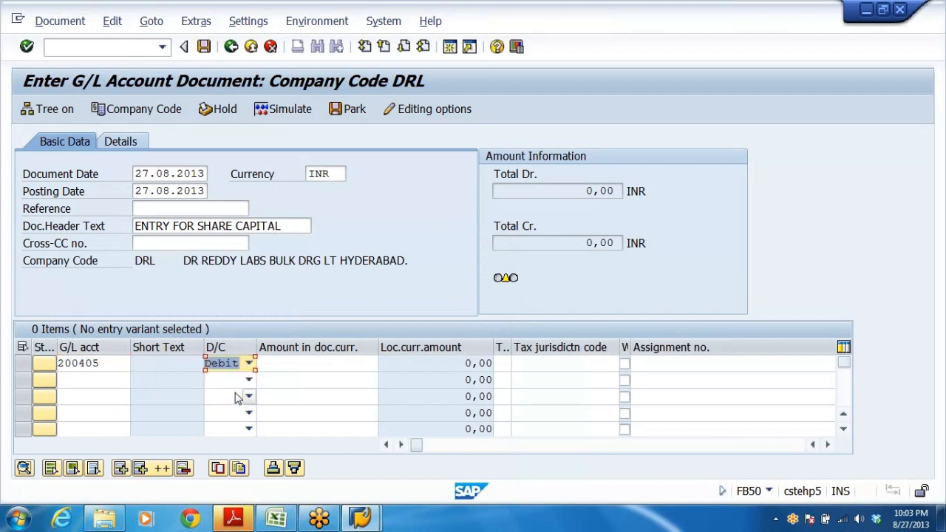
left_click(317, 363)
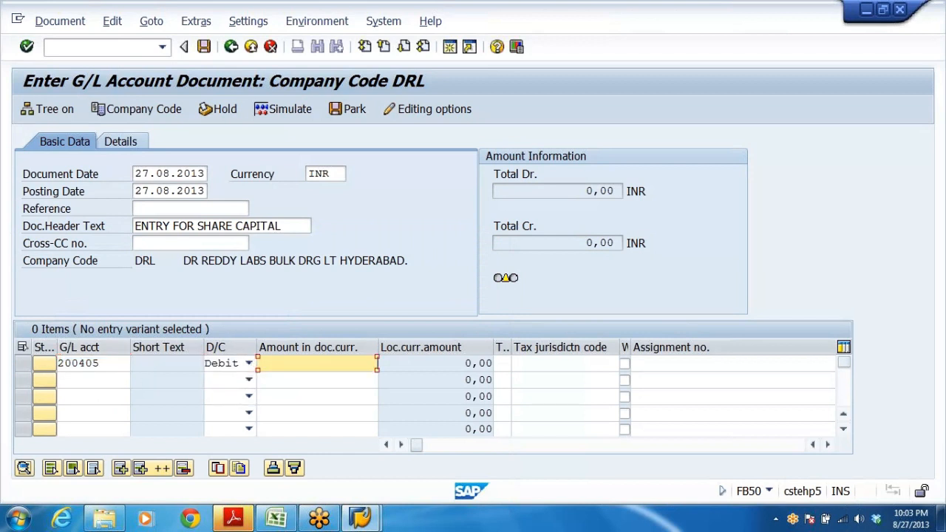
type("500000")
Add the second line item crediting G/L account 100001 for 500000 and check the entries.
left_click(81, 379)
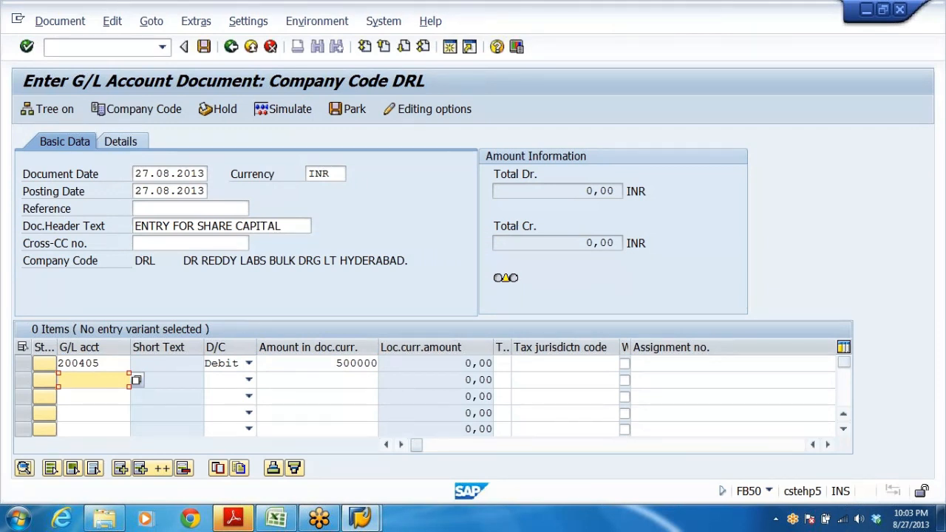
type("1")
key("Down")
key("Return")
left_click(248, 379)
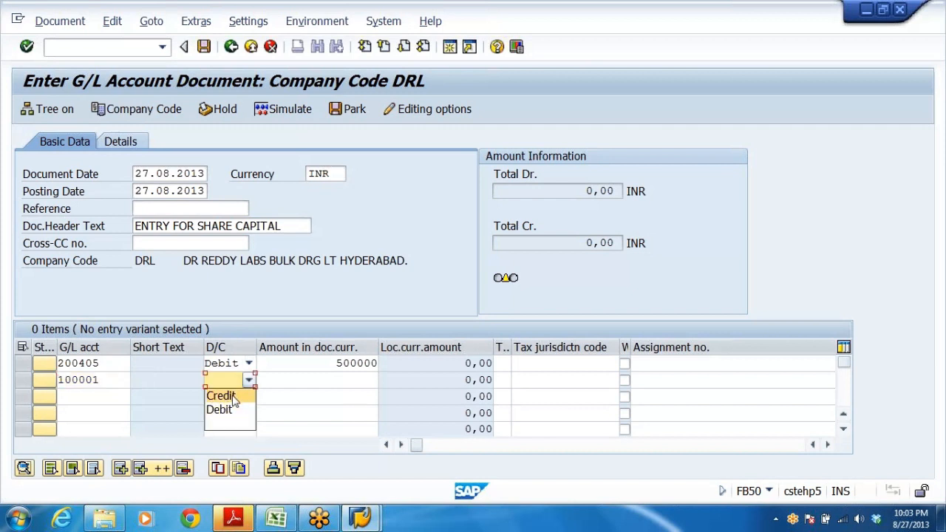
left_click(234, 396)
left_click(317, 380)
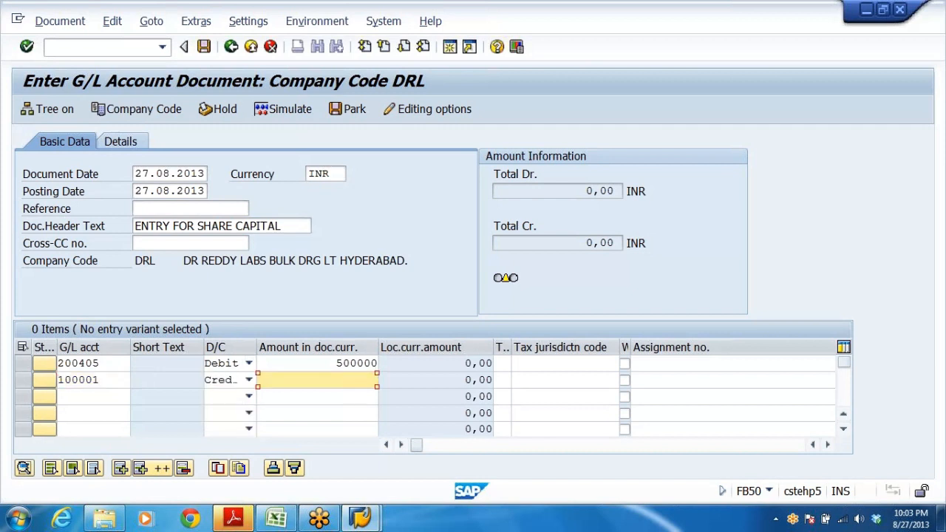
type("500000")
left_click(620, 362)
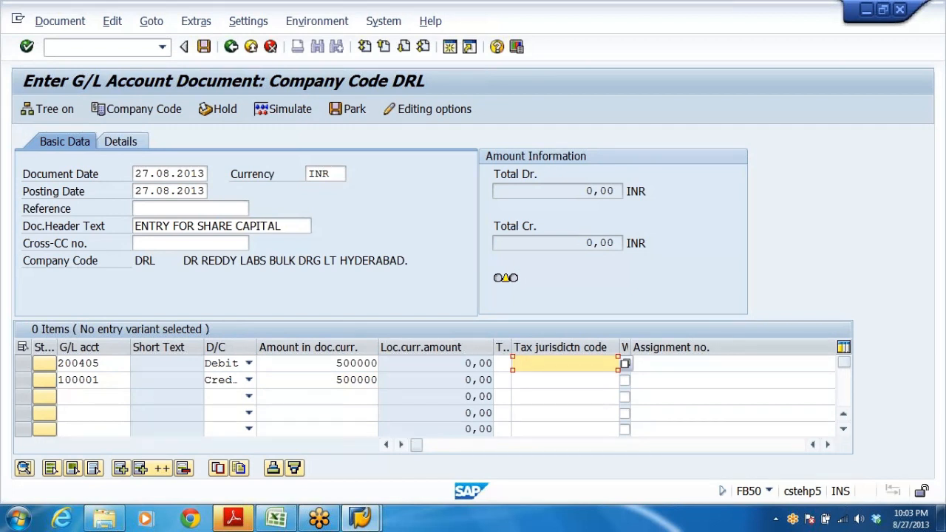
key("Return")
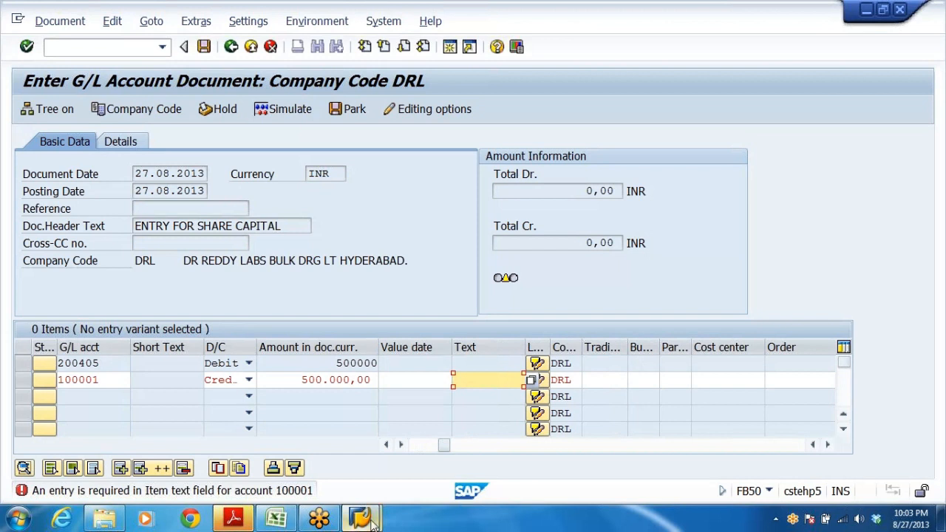
Inspect the field status group settings of account 100001 in FS00 in a new session.
left_click(450, 47)
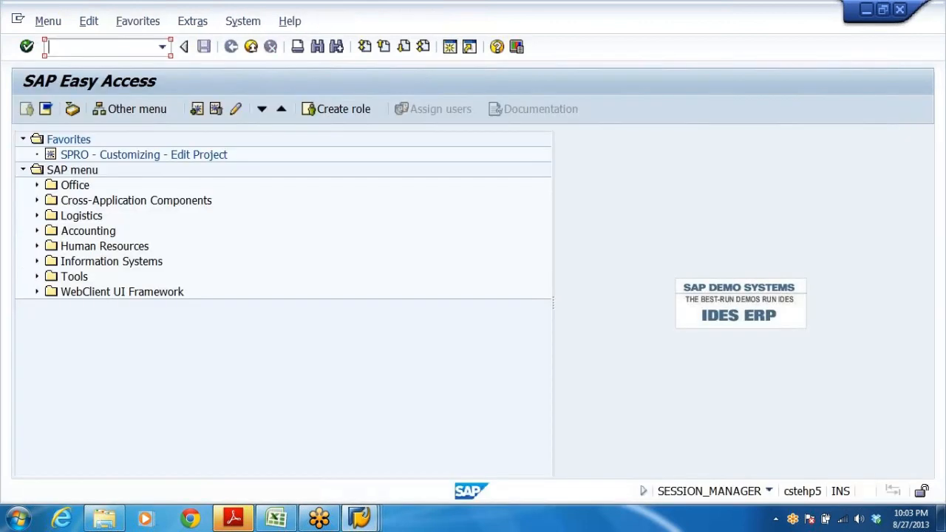
left_click(89, 47)
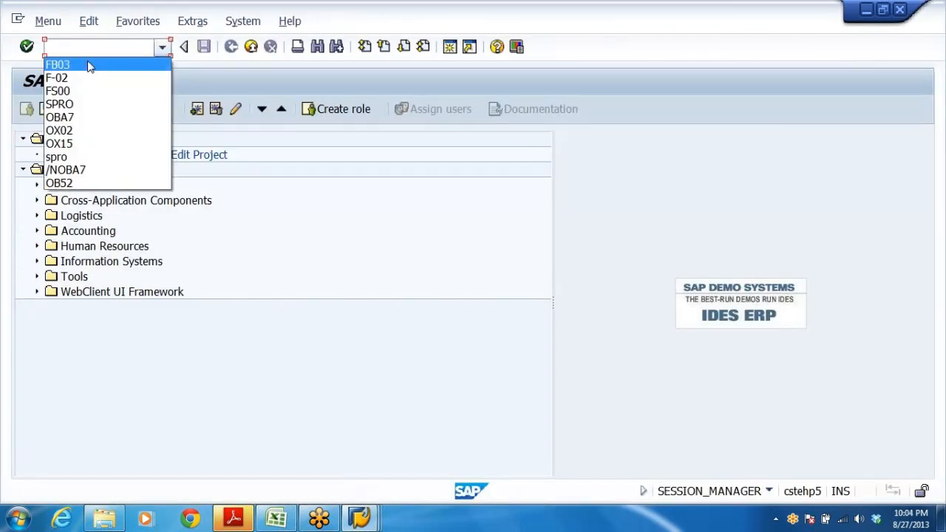
left_click(57, 91)
left_click(27, 47)
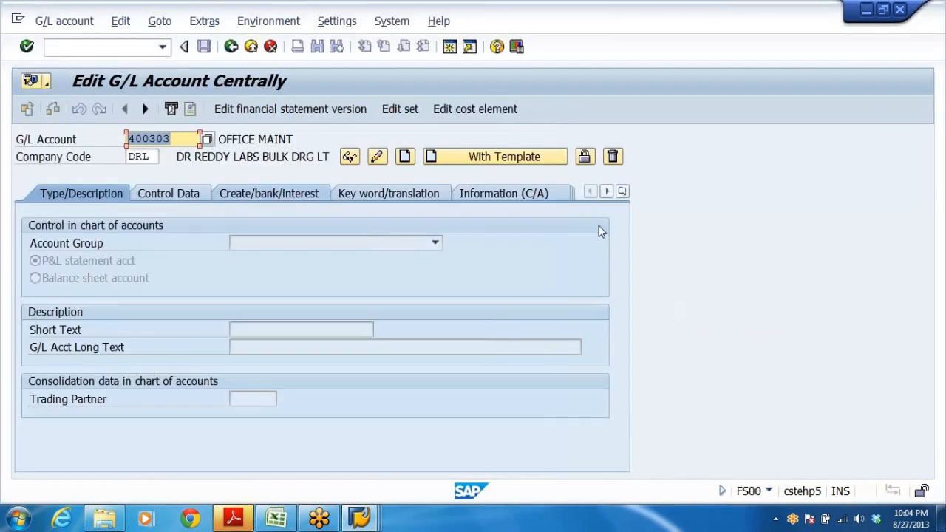
type("1")
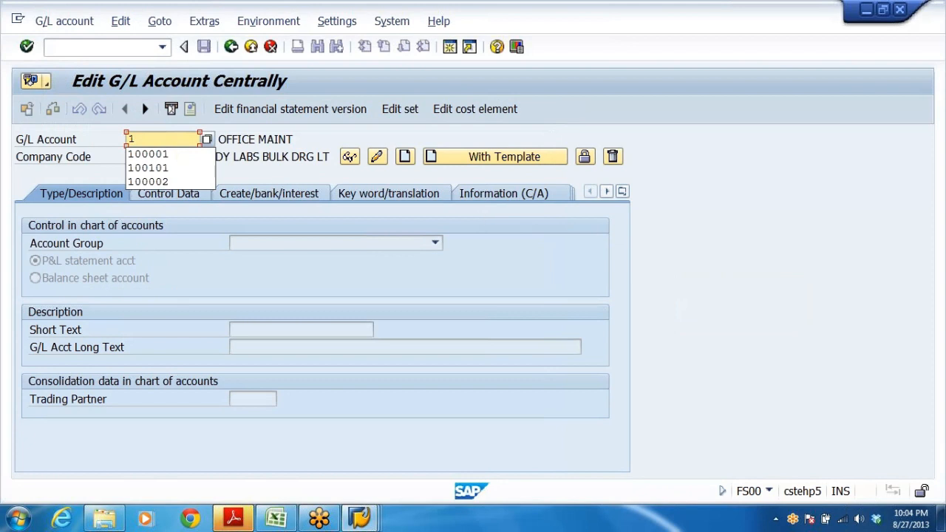
left_click(146, 154)
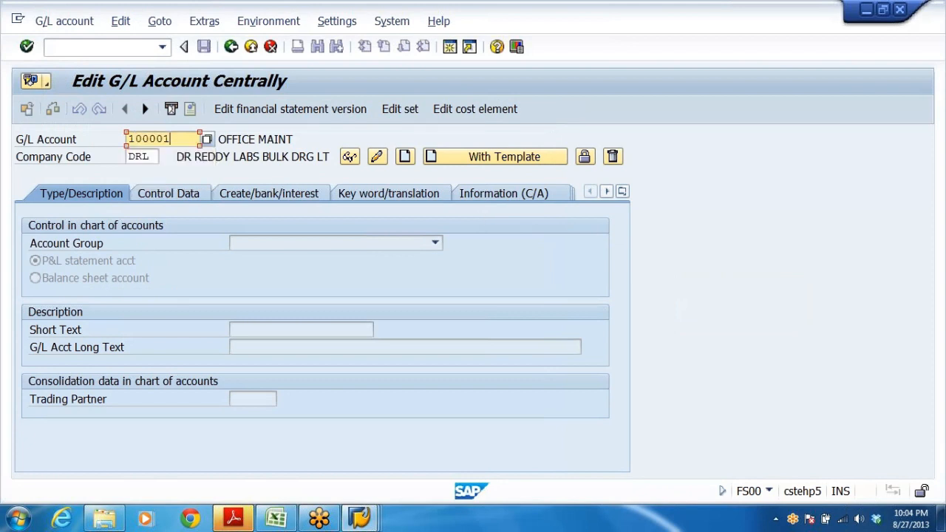
left_click(378, 157)
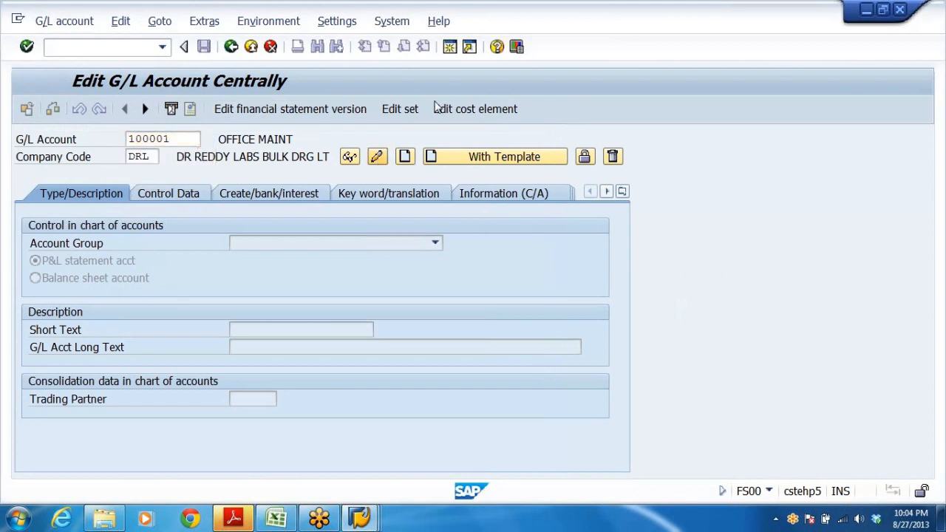
left_click(253, 192)
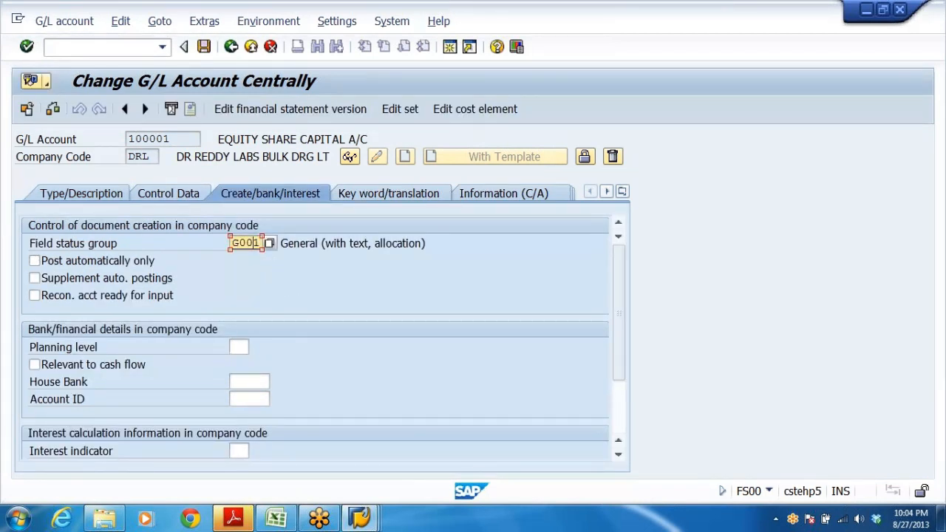
double_click(257, 243)
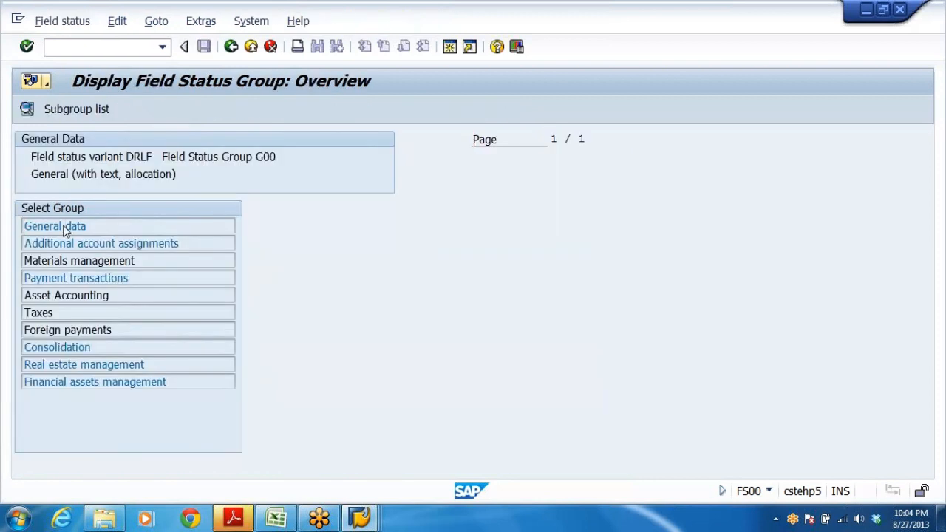
left_click(65, 229)
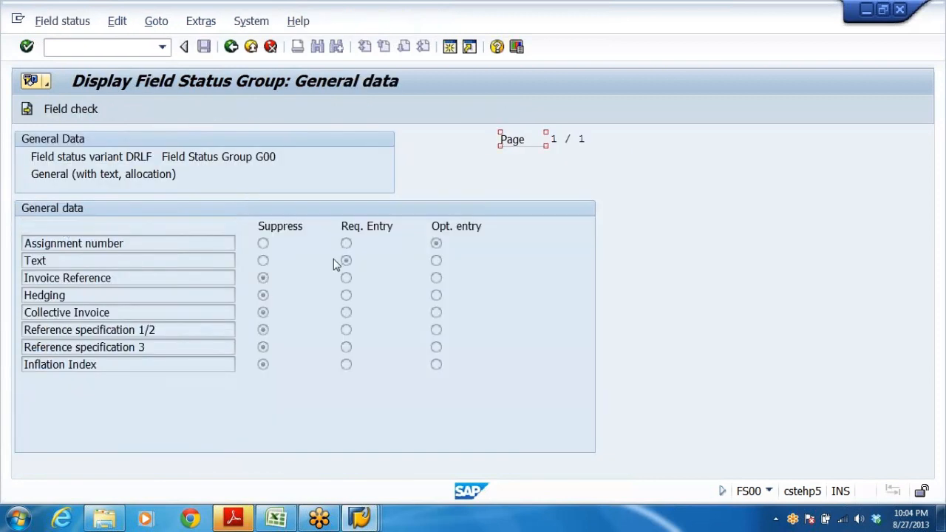
left_click(231, 47)
left_click(131, 243)
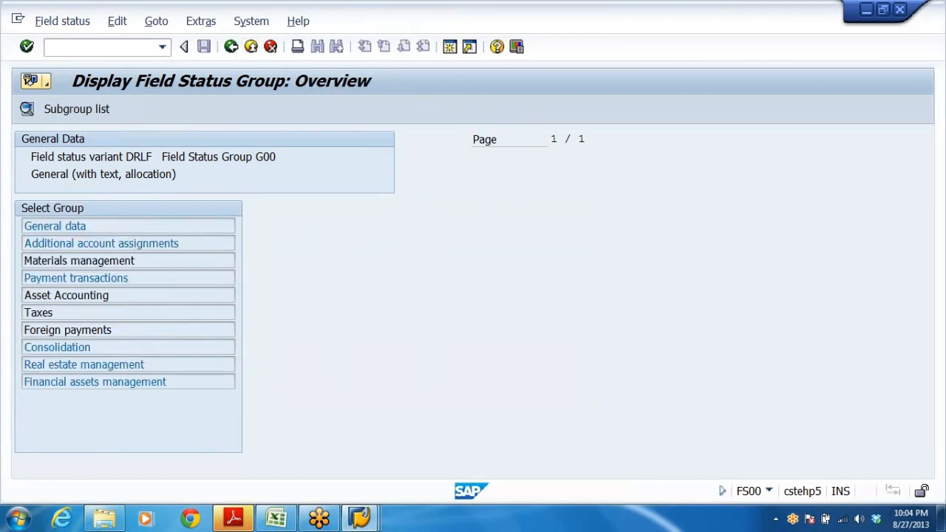
left_click(252, 47)
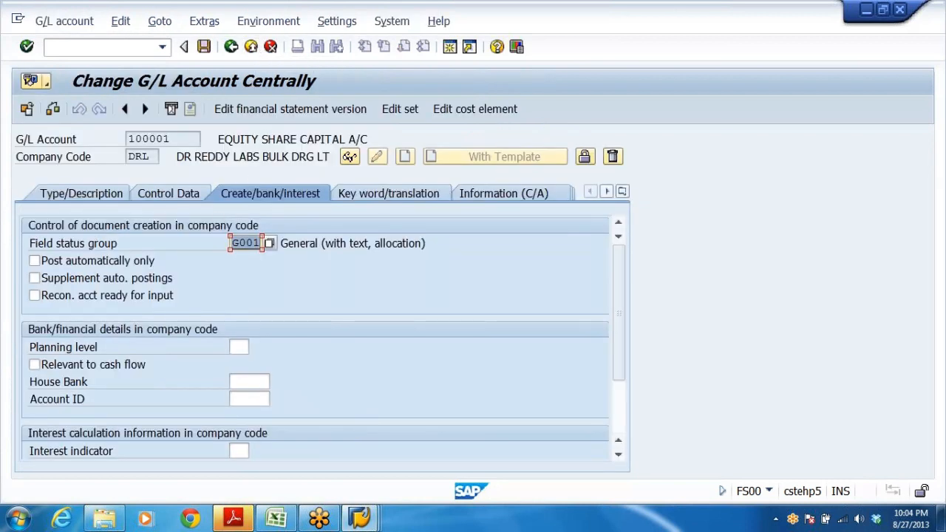
Enter SHARE CAP ISSUED as the item text of the credit line and confirm.
key("alt+Tab")
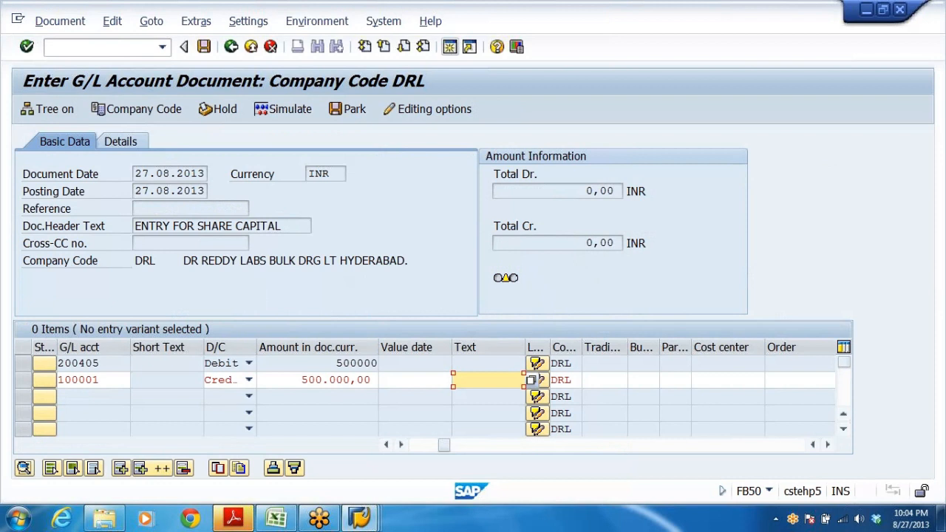
key("Return")
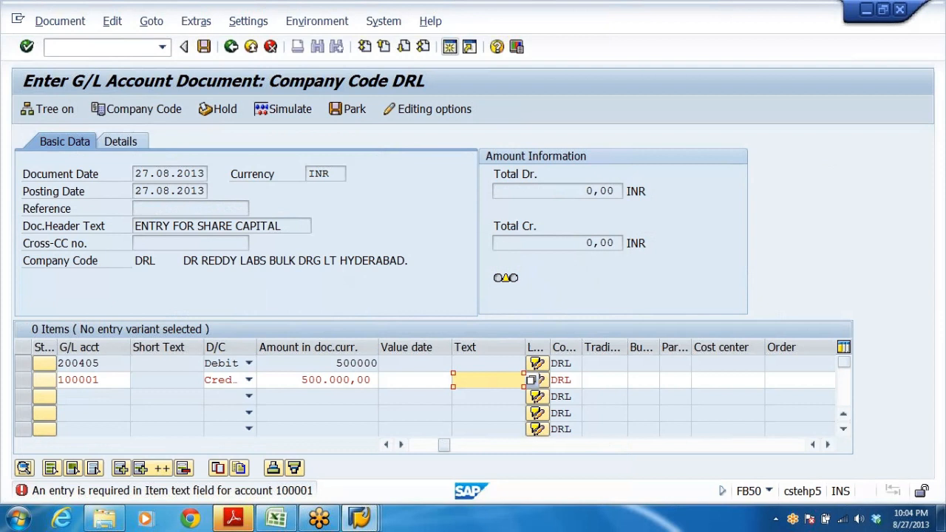
type("HARE CAP")
type(" ISSUED")
key("Return")
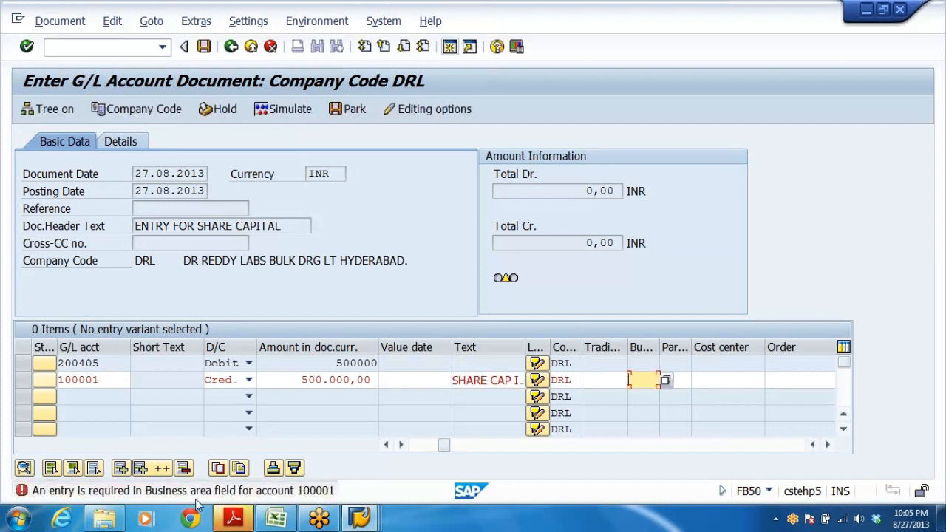
Set the business area of the credit line to DRHY from the business area list.
left_click_drag(660, 343, 694, 344)
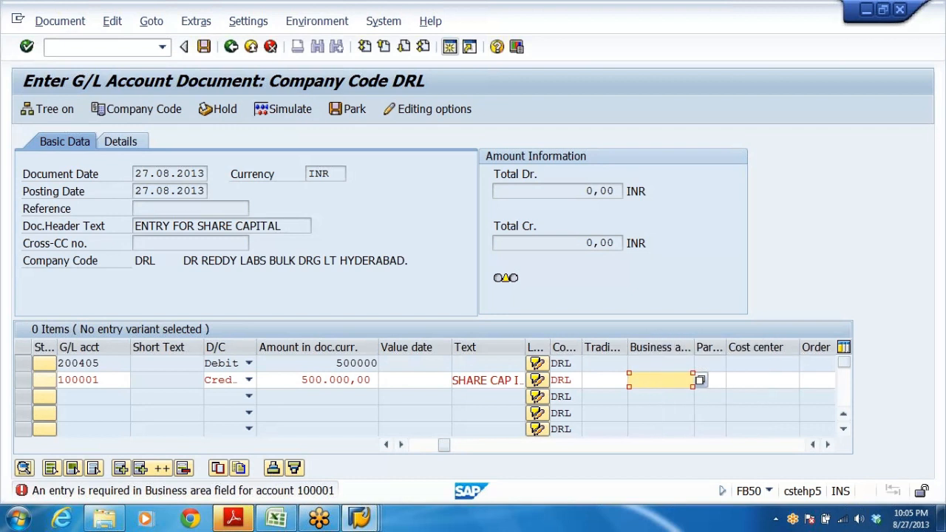
left_click(676, 397)
left_click(676, 381)
left_click(702, 380)
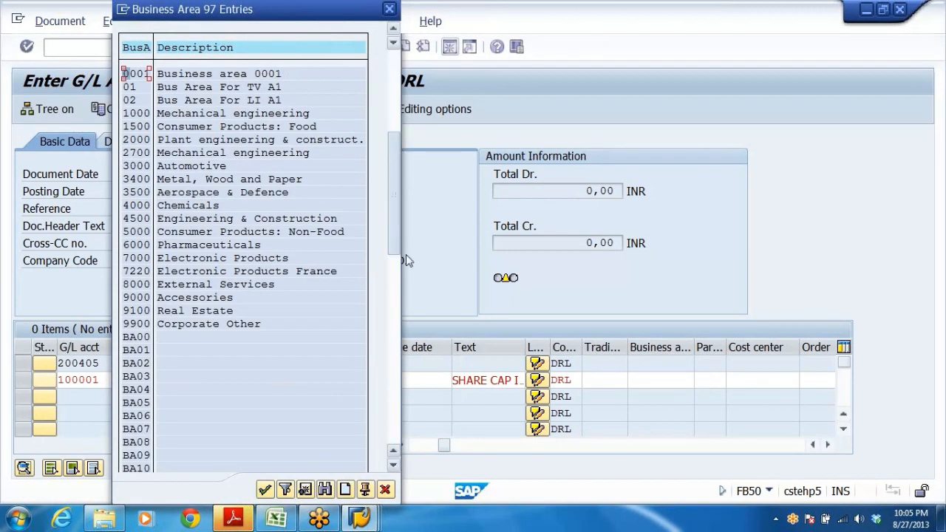
left_click_drag(405, 254, 406, 315)
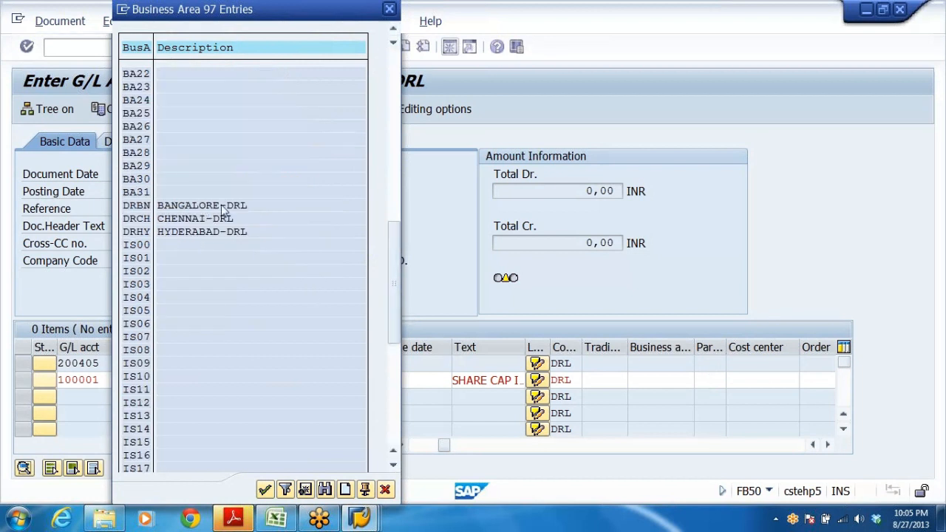
left_click_drag(393, 234, 390, 352)
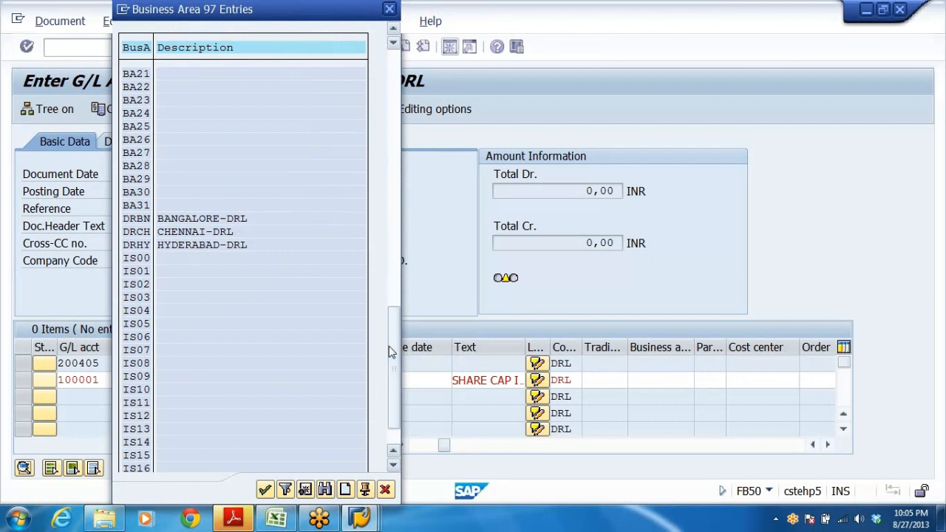
left_click(394, 187)
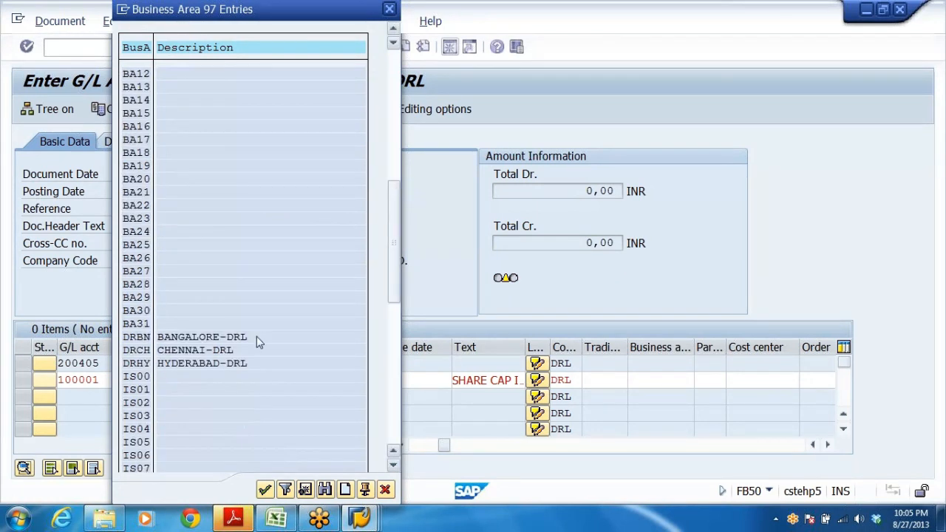
left_click(216, 338)
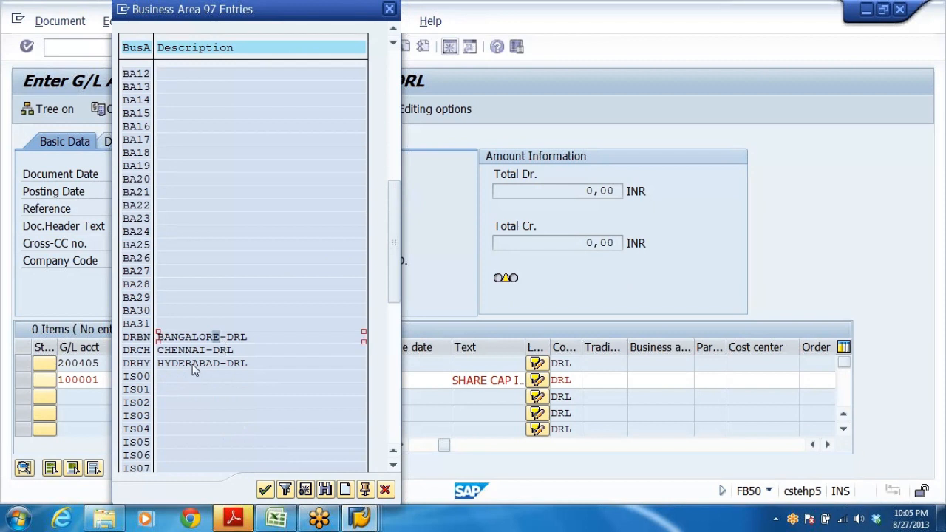
double_click(190, 362)
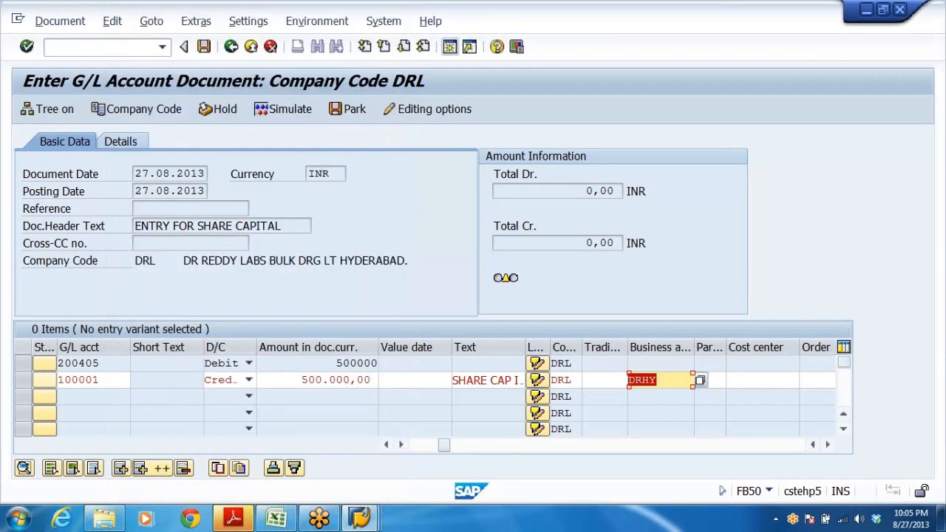
key("Return")
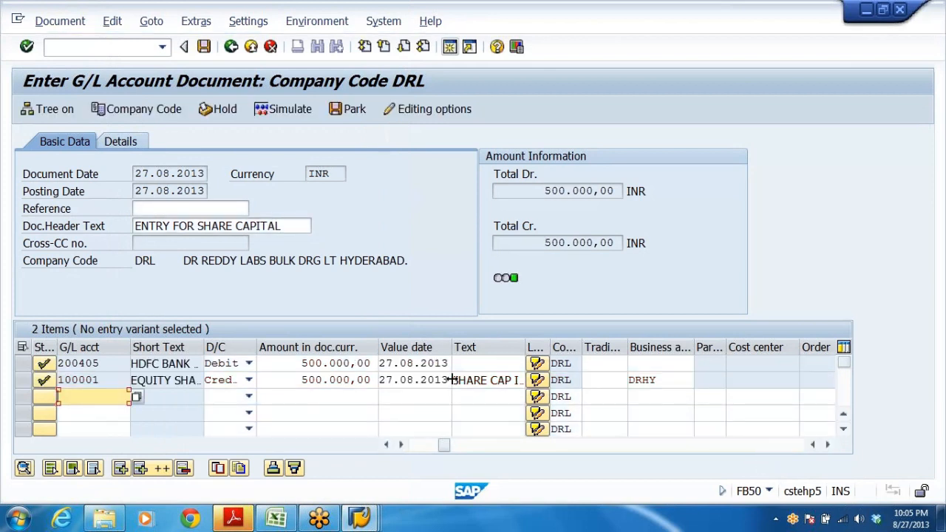
Copy the item text SHARE CAP ISSUED into the debit line and set its business area to DRHY.
left_click_drag(454, 380, 854, 397)
key("ctrl+c")
left_click(853, 392)
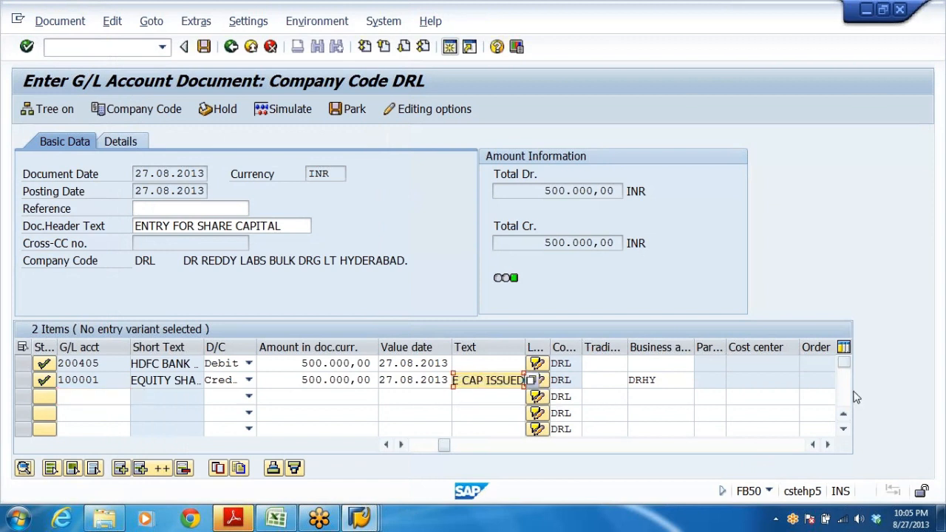
left_click(487, 363)
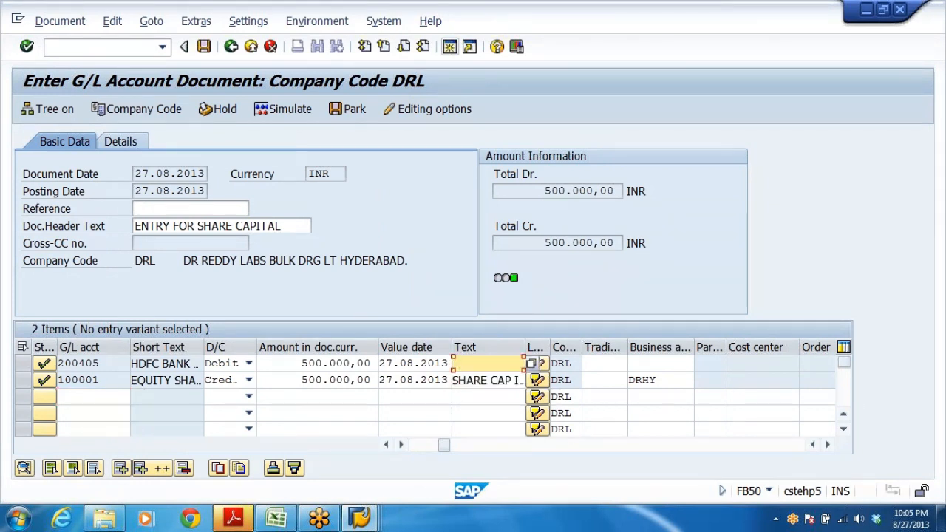
key("ctrl+v")
left_click(659, 364)
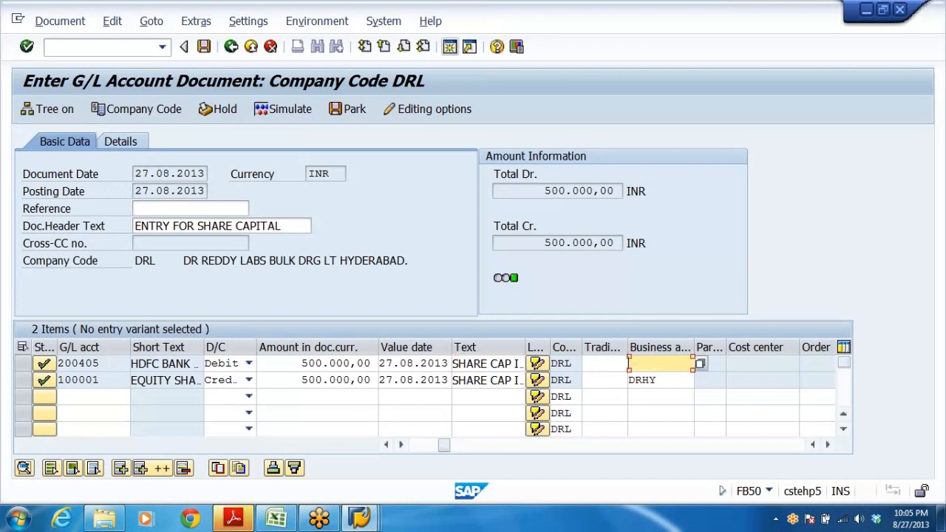
type("DRHY")
key("Return")
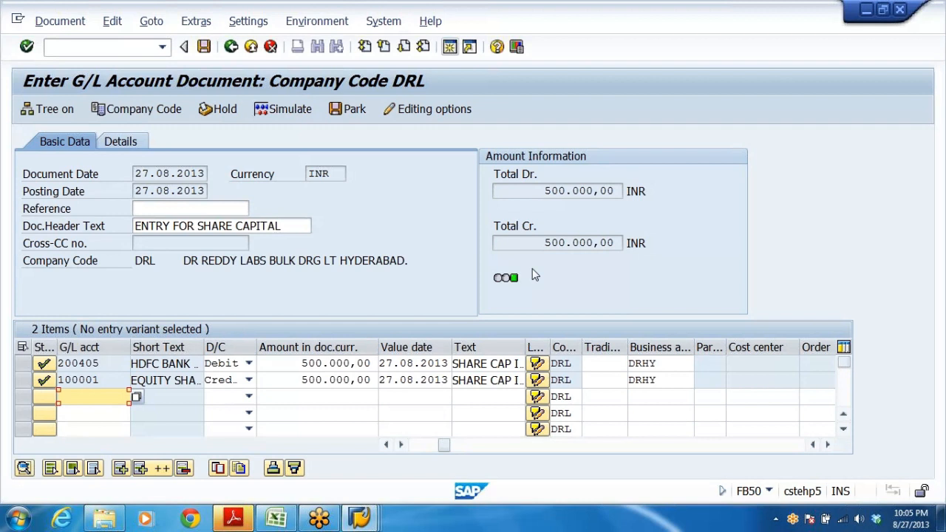
Post the G/L account document and exit the entry transaction without keeping data.
left_click(205, 47)
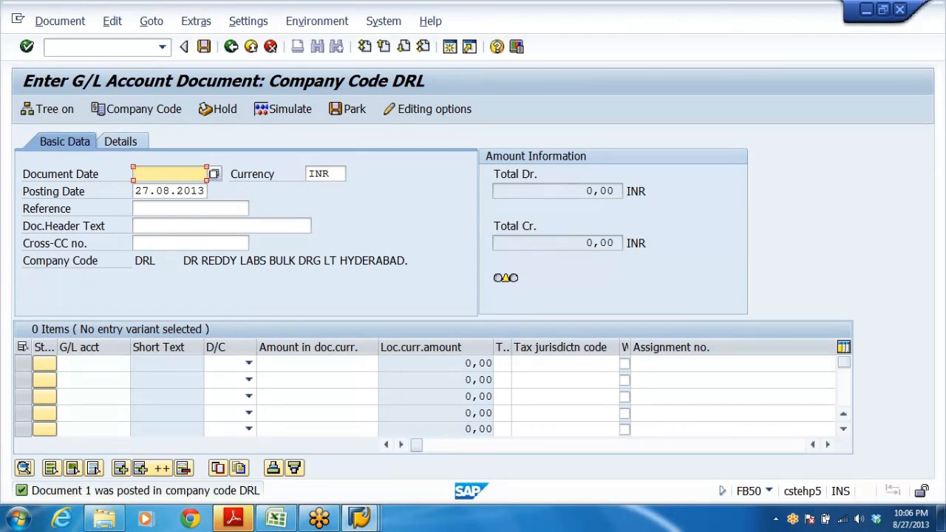
left_click(251, 47)
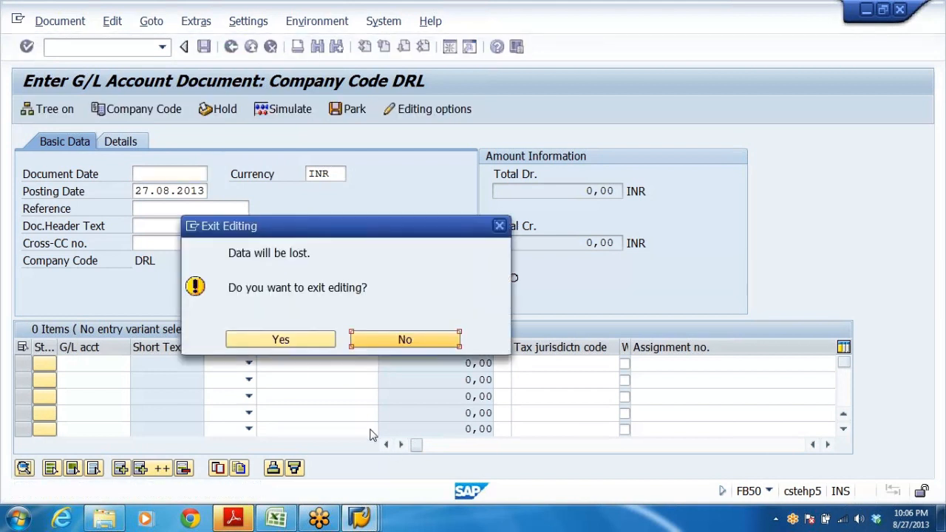
left_click(279, 339)
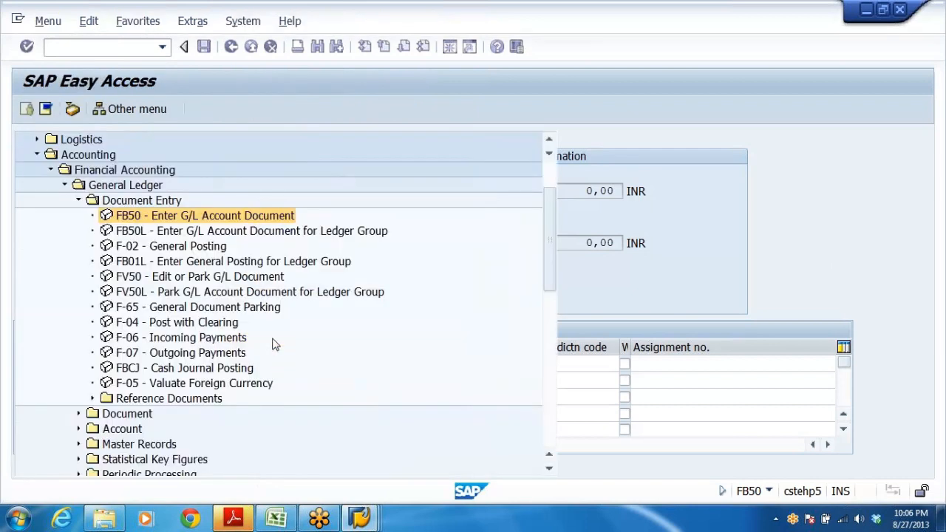
Open F-02 General Posting and enter 27.08.2013 as the document date with document type SA.
double_click(194, 246)
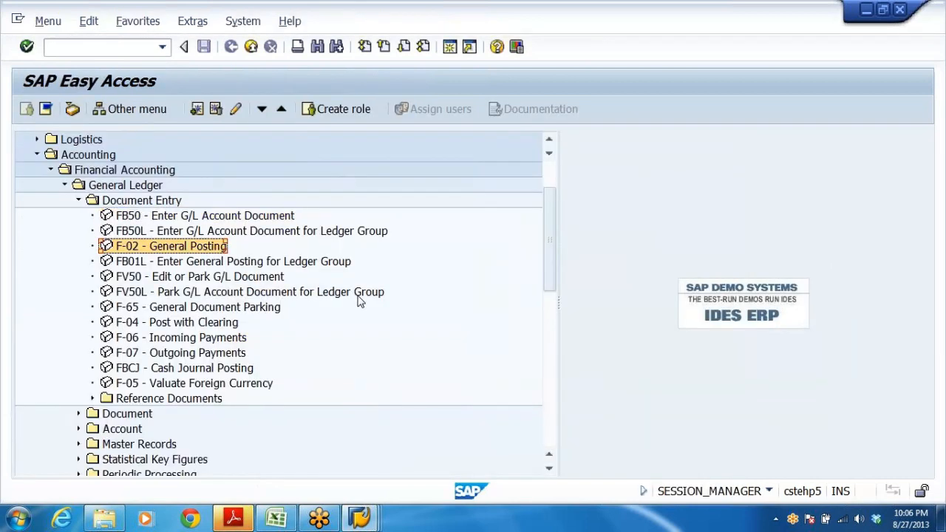
double_click(131, 250)
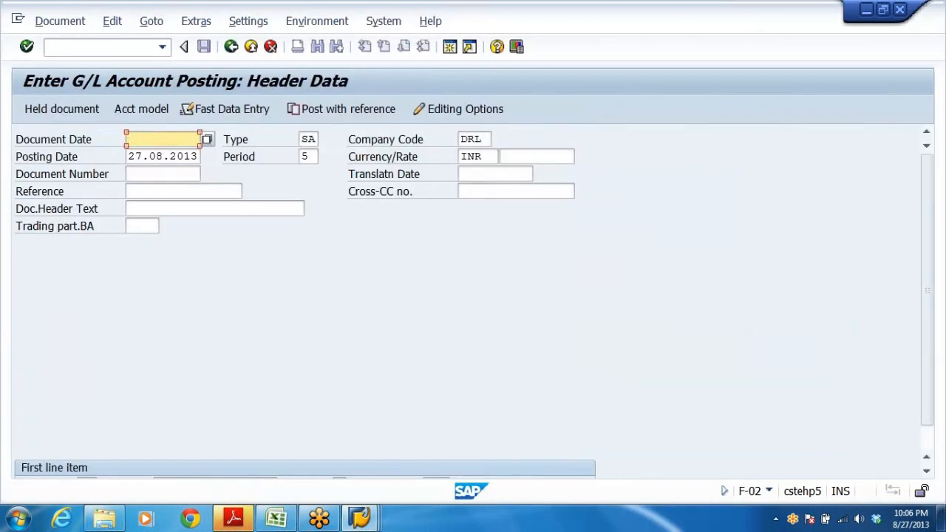
key("BackSpace")
key("Tab")
key("ctrl+c")
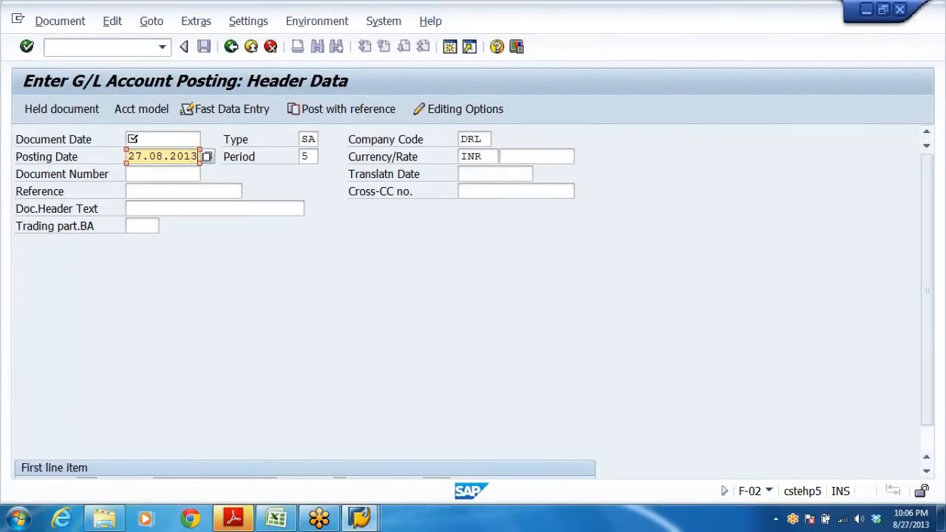
left_click(127, 138)
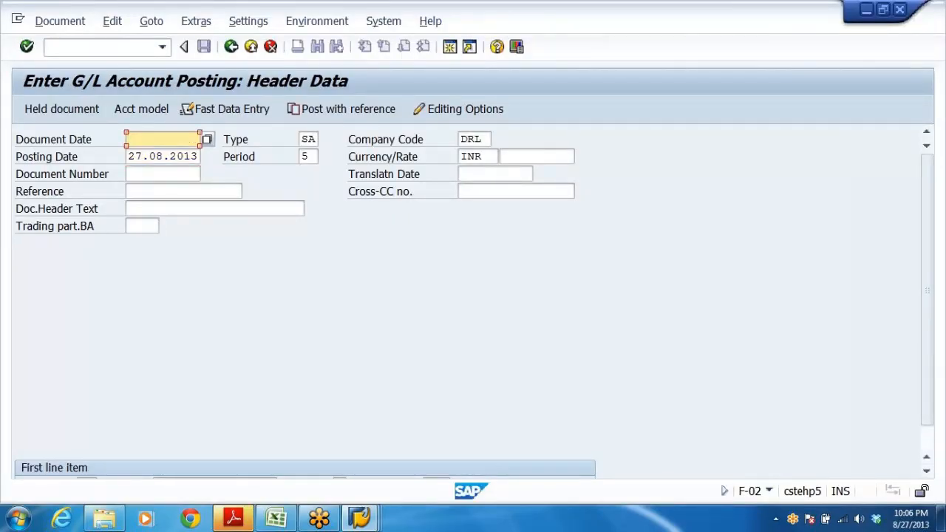
key("ctrl+v")
left_click(224, 138)
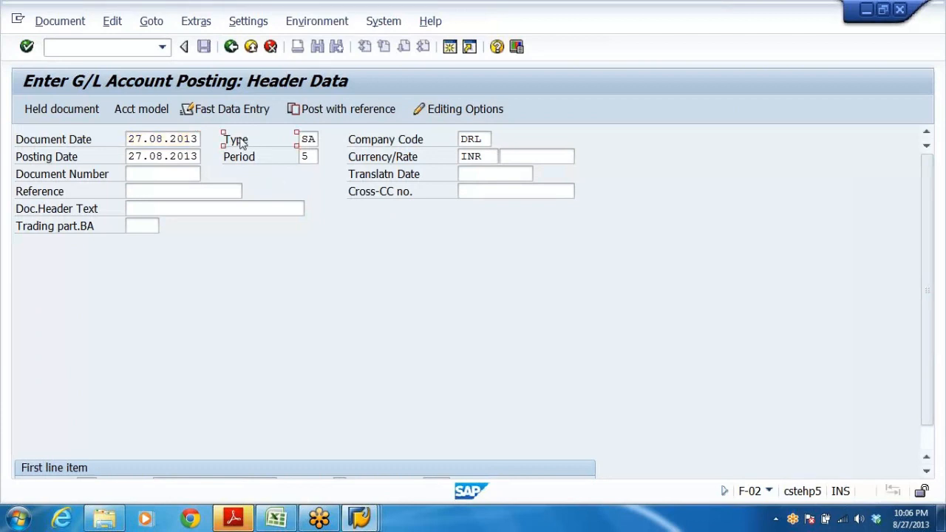
left_click(308, 139)
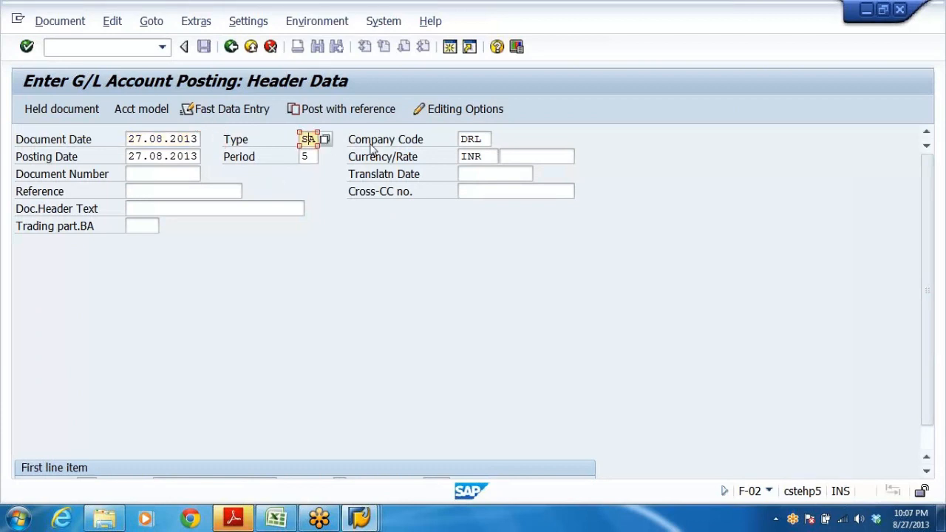
In the other session, run OBA7 and open the details of document type SA.
left_click(359, 518)
left_click(480, 459)
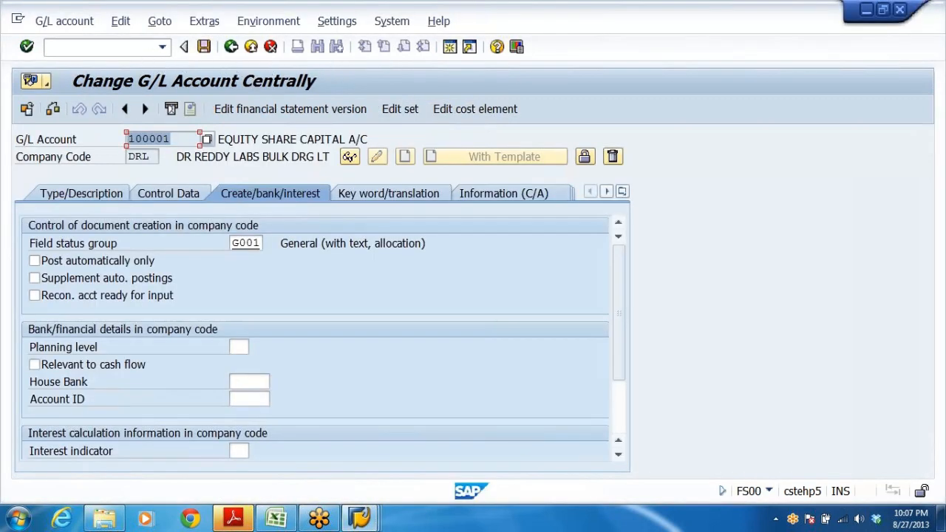
left_click(104, 47)
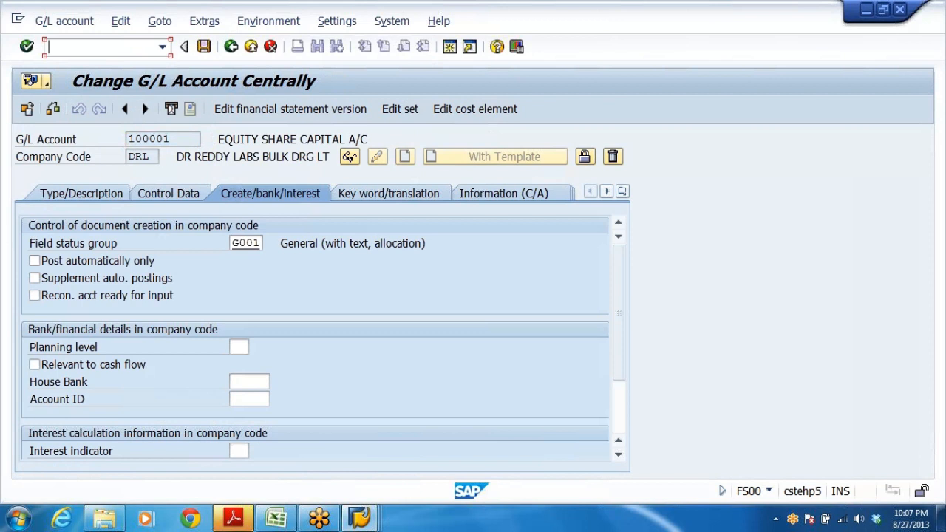
type("/NOBA7")
key("Return")
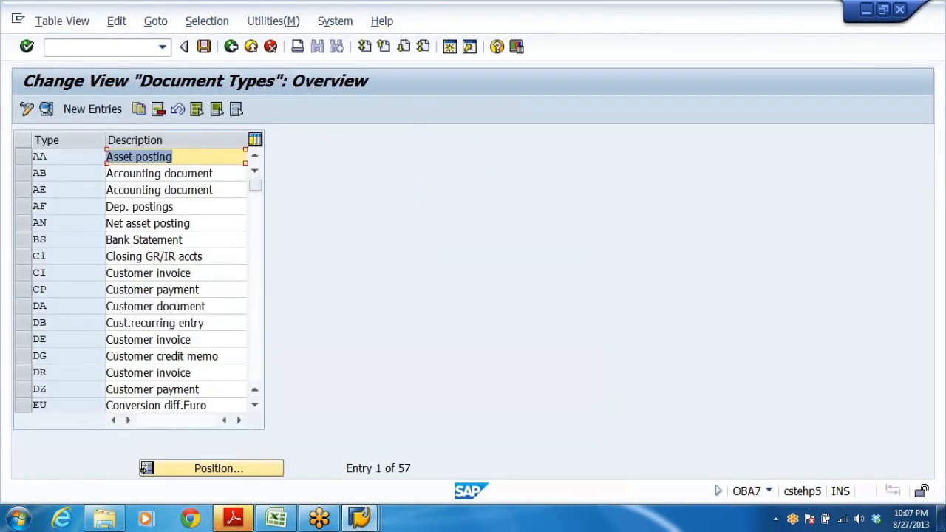
left_click(106, 272)
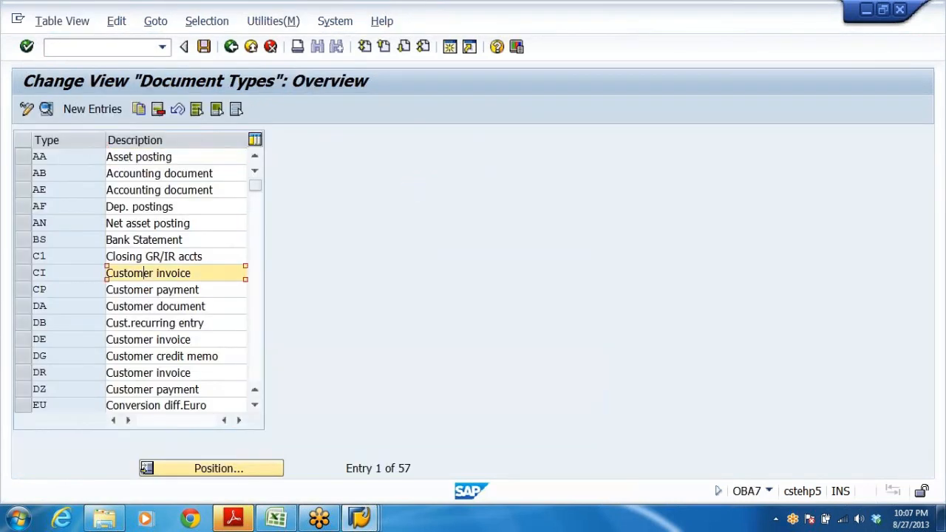
scroll(143, 285, "down", 3)
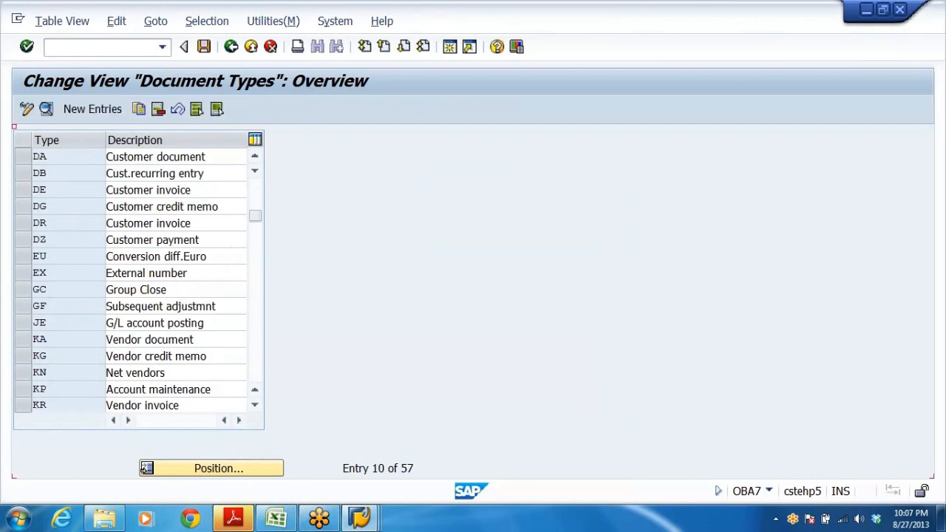
scroll(135, 288, "down", 6)
double_click(61, 307)
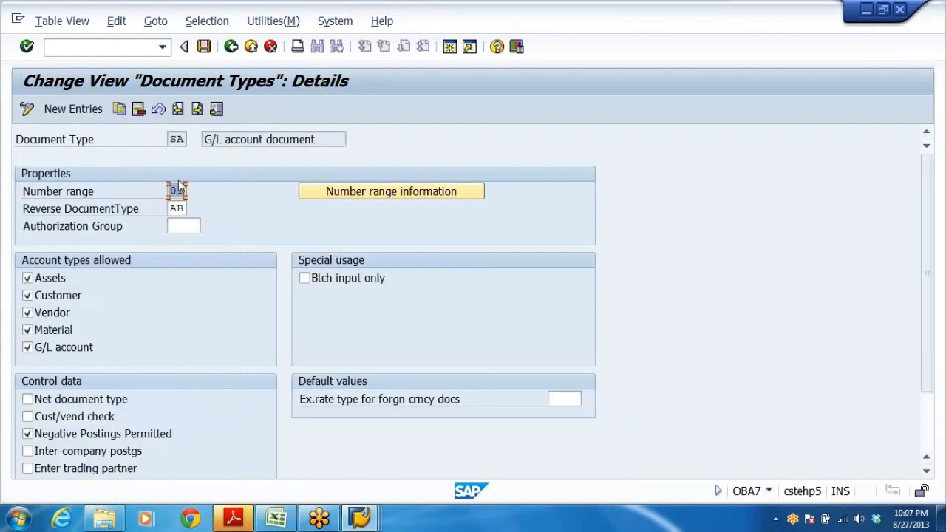
Display the accounting document number range intervals for company code DRL.
left_click(388, 192)
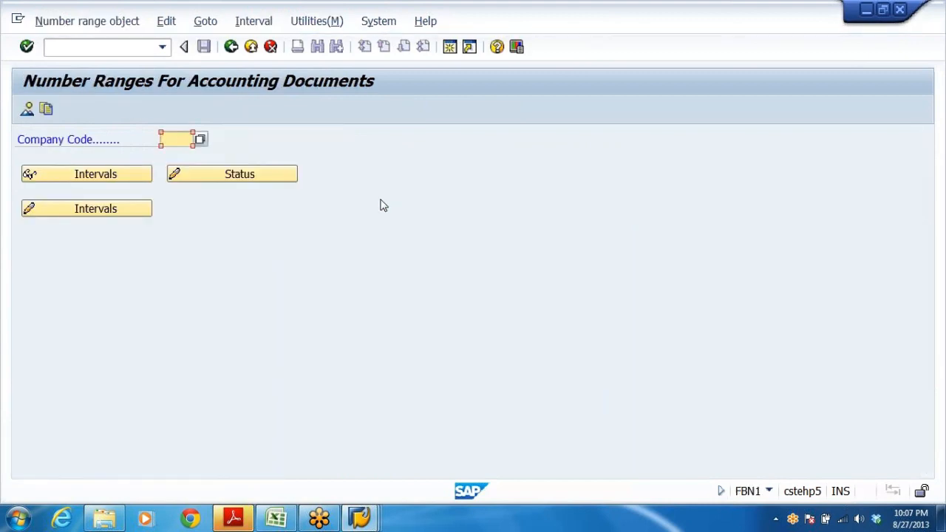
key("alt+Tab")
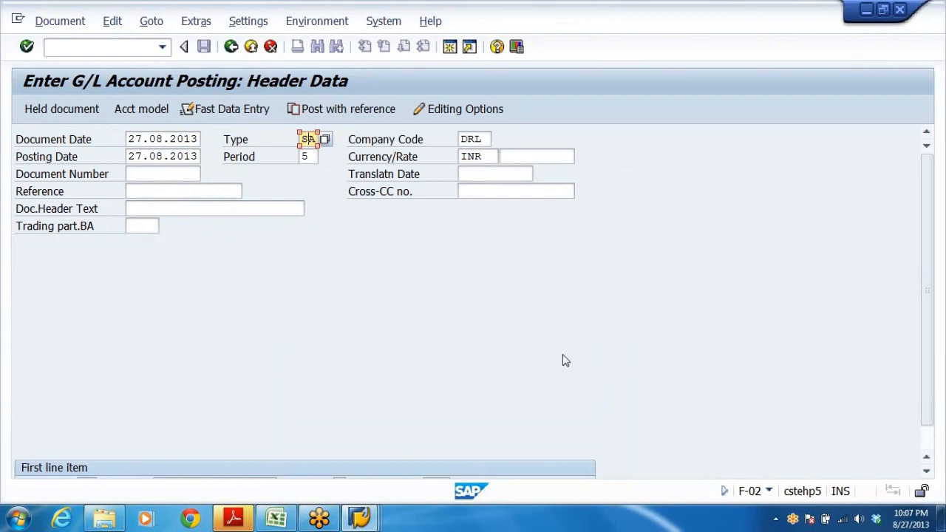
key("alt+Tab")
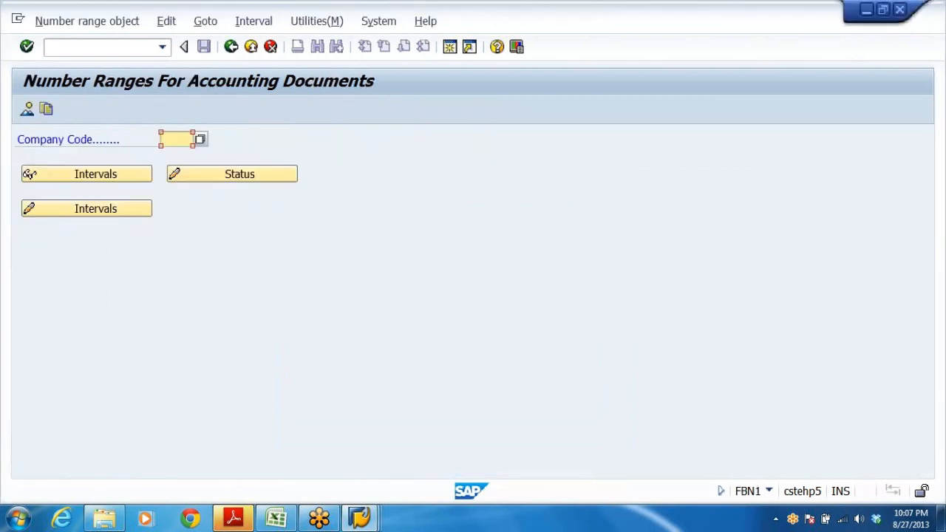
left_click(170, 138)
left_click(176, 156)
left_click(109, 208)
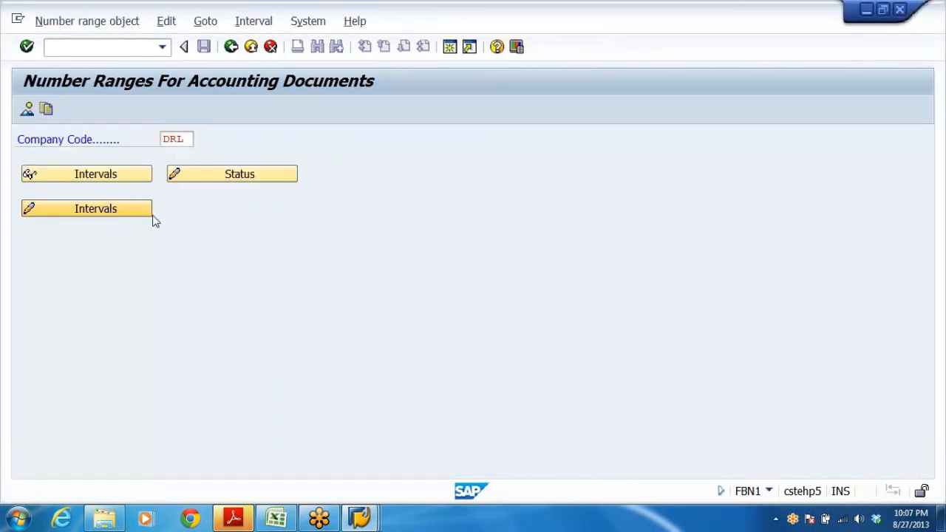
key("Tab")
key("Tab")
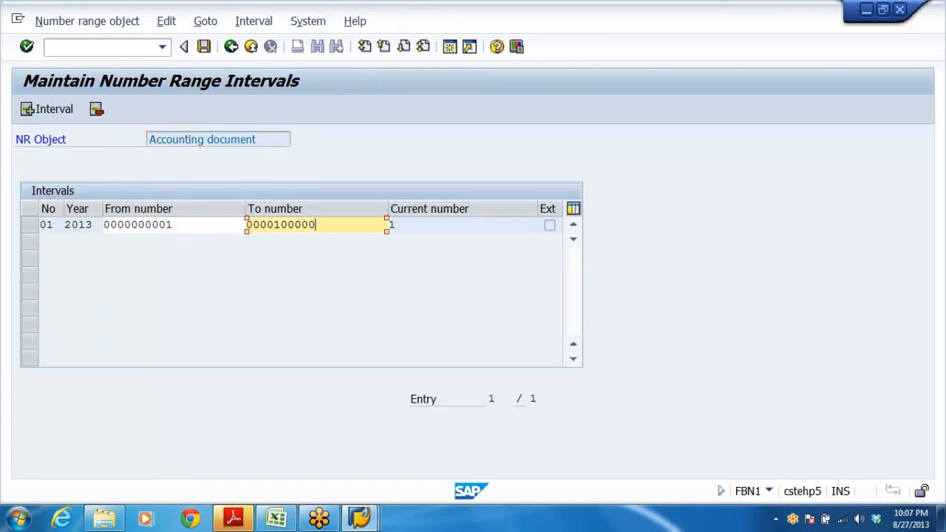
key("Tab")
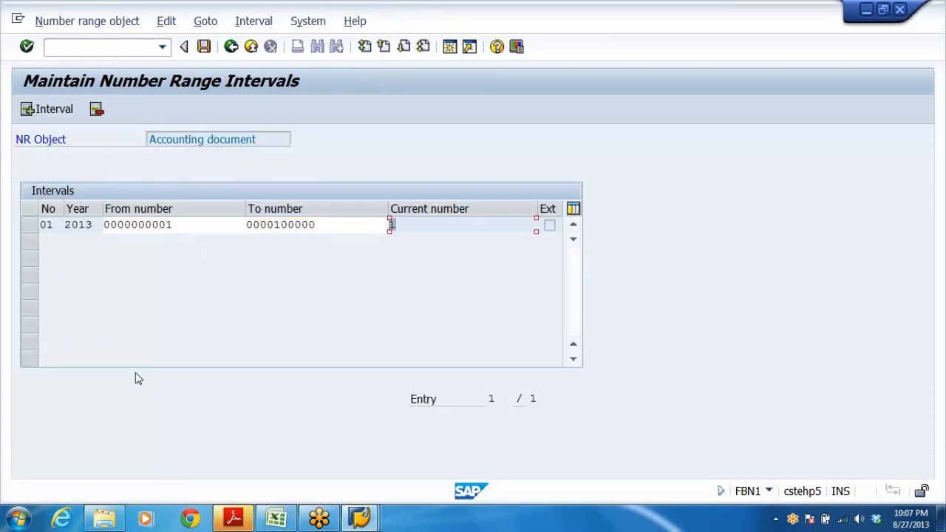
left_click(395, 224)
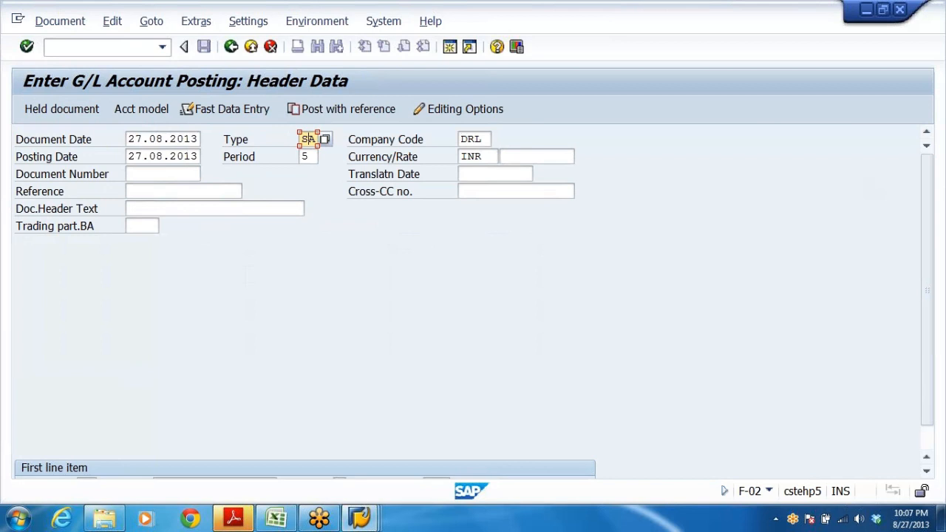
left_click(504, 156)
scroll(422, 315, "down", 2)
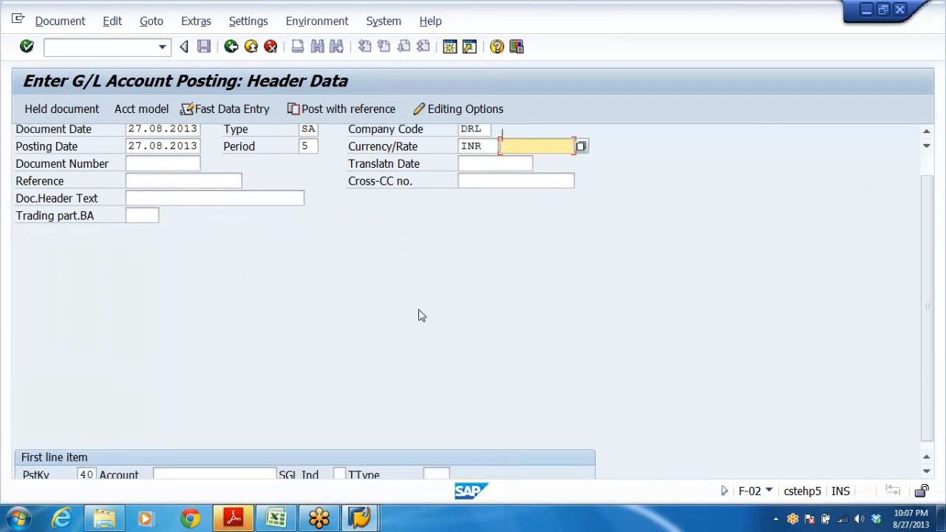
Review the header fields of the F-02 posting for company code DRL.
scroll(410, 319, "up", 2)
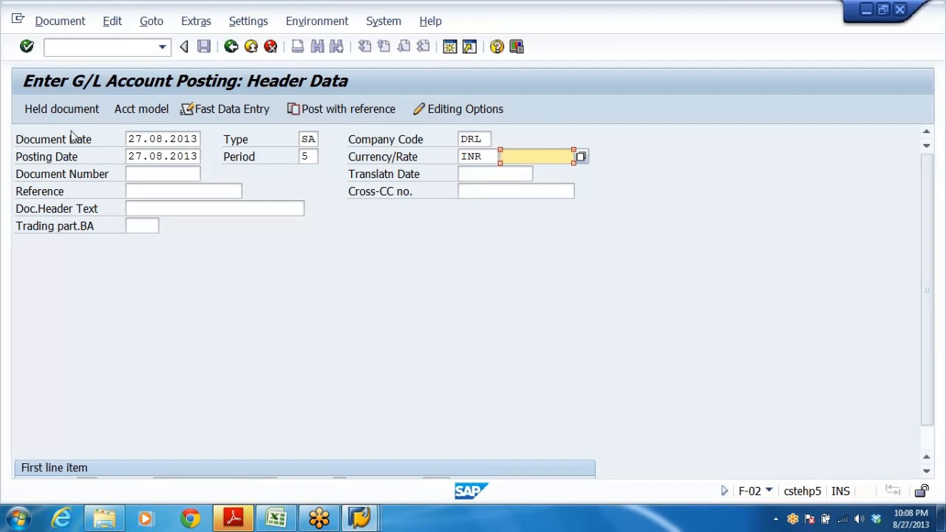
left_click(154, 139)
left_click(149, 157)
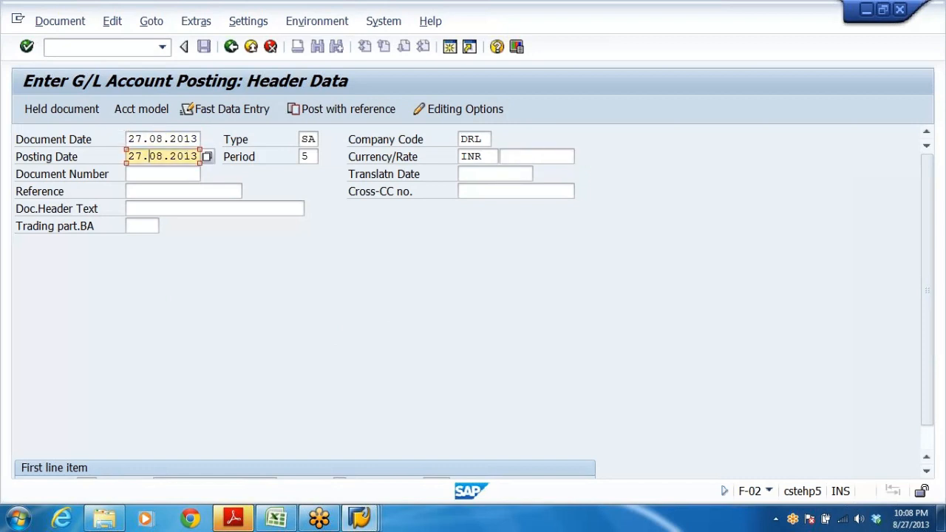
left_click(310, 139)
left_click(244, 157)
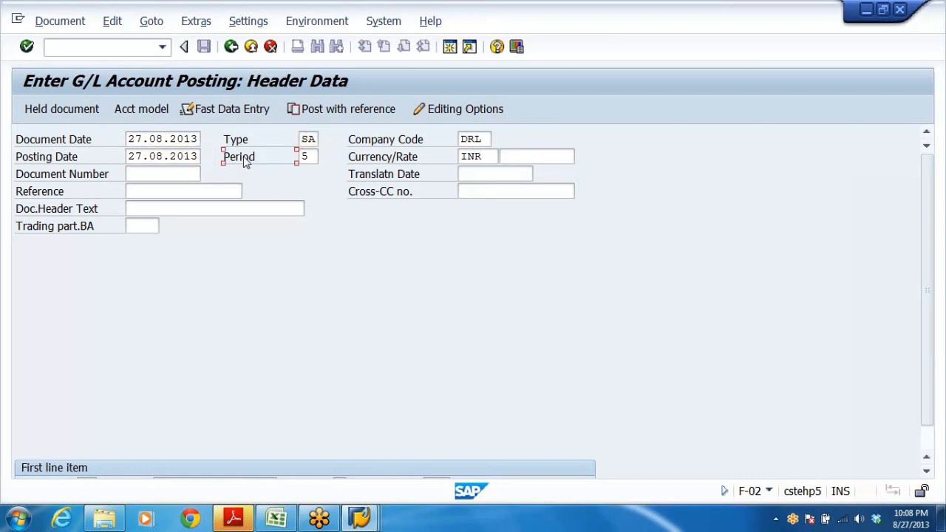
key("Tab")
key("shift+Tab")
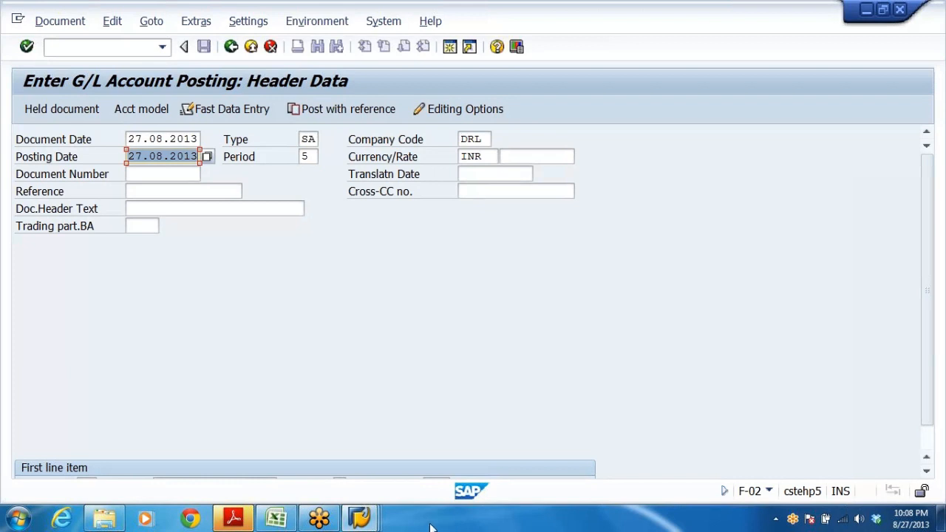
In the other session, run transaction OBY6 to open the company code global data.
left_click(360, 517)
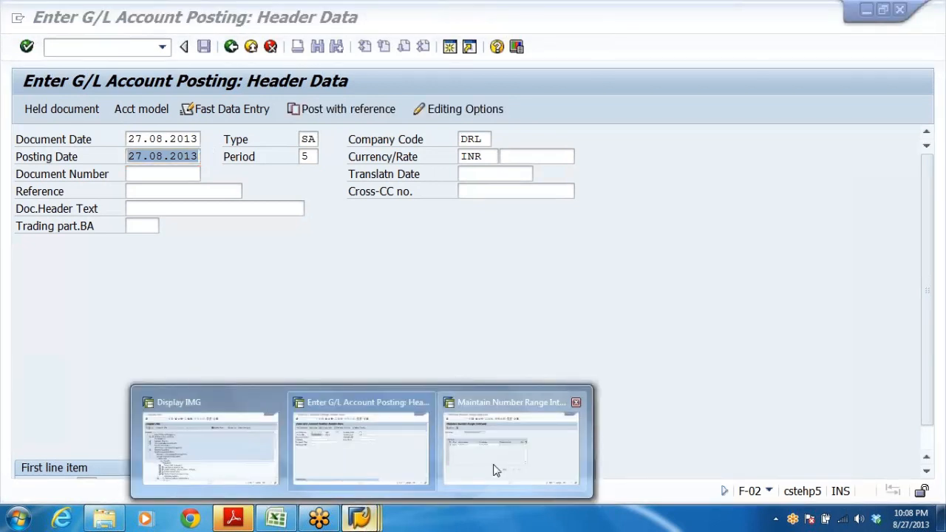
left_click(496, 470)
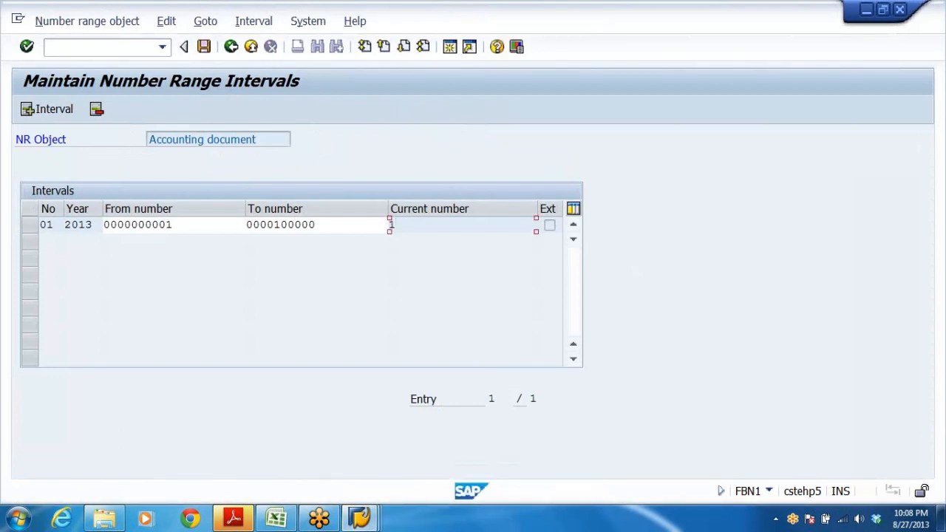
left_click(90, 47)
type("OBY6")
key("Return")
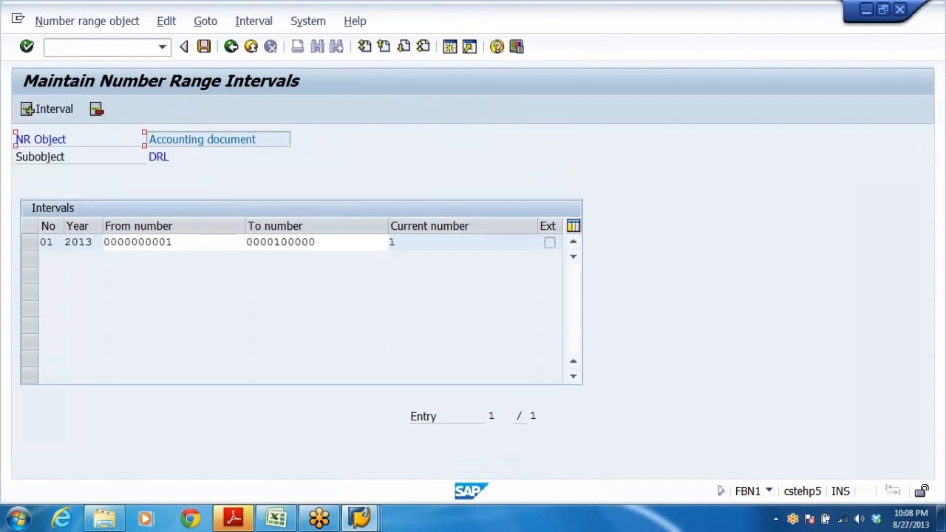
left_click(46, 47)
type("/NOBU")
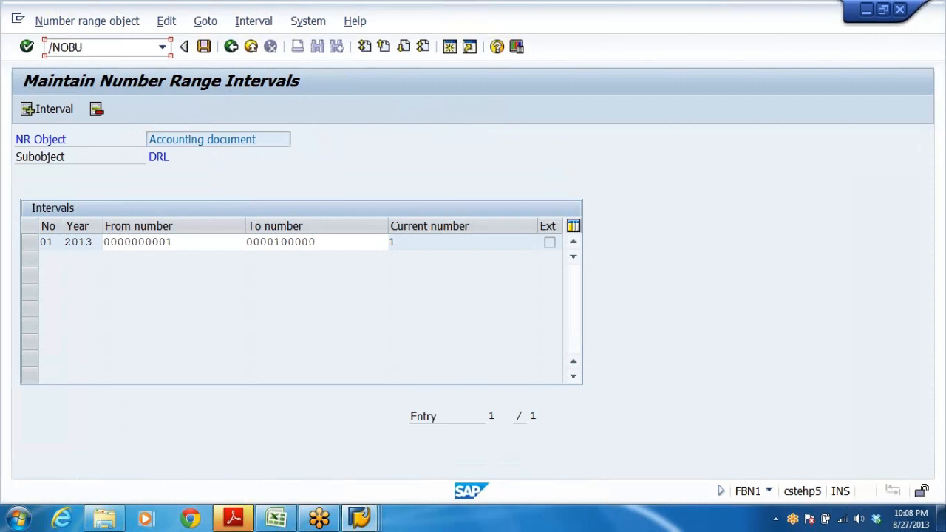
key("BackSpace")
type("Y6")
key("Return")
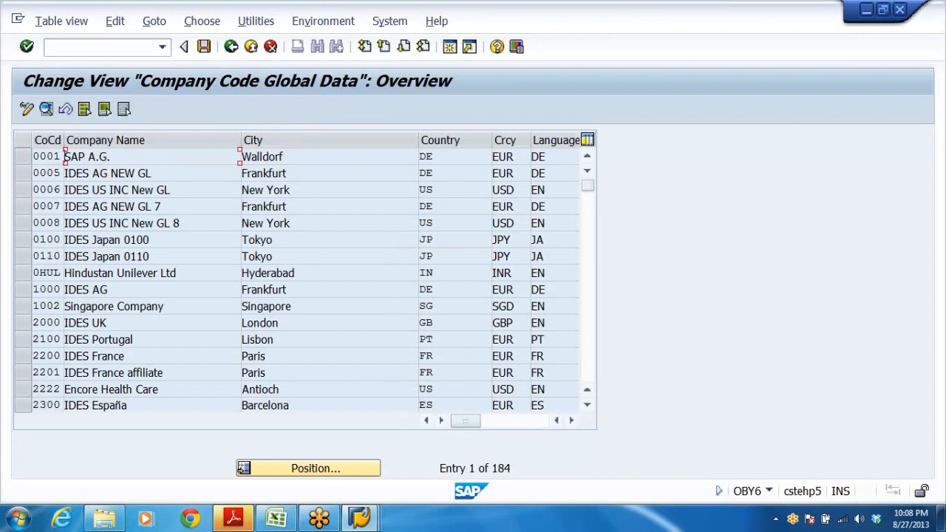
Position the company code list on DRL and open its global data entry.
left_click(342, 470)
left_click(201, 235)
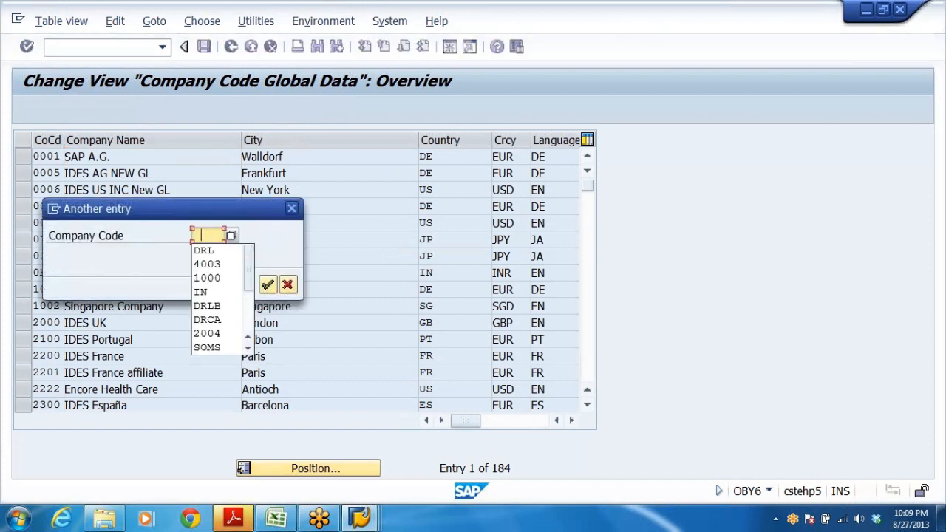
left_click(207, 305)
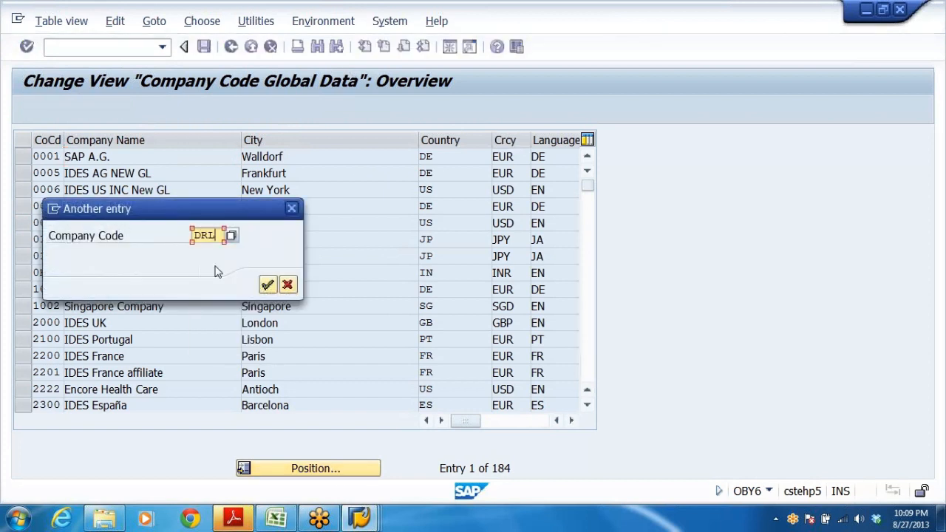
left_click(268, 284)
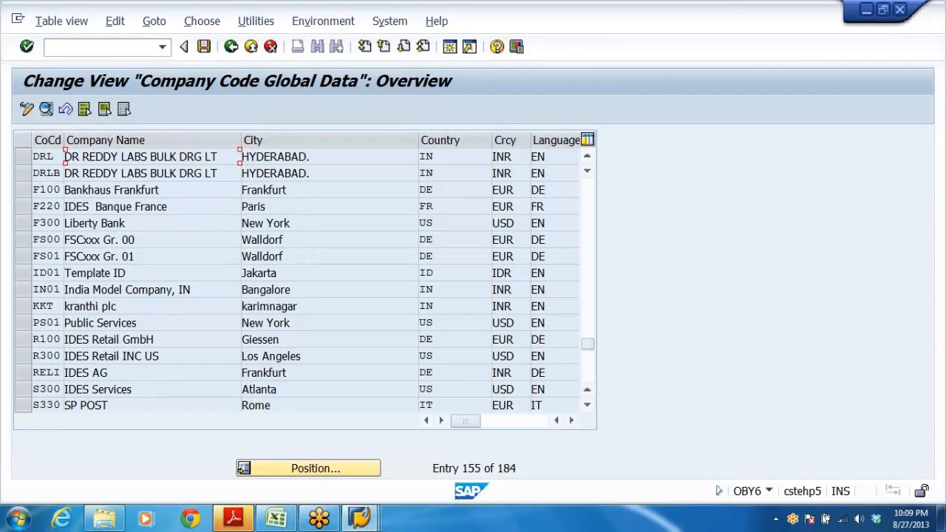
double_click(133, 156)
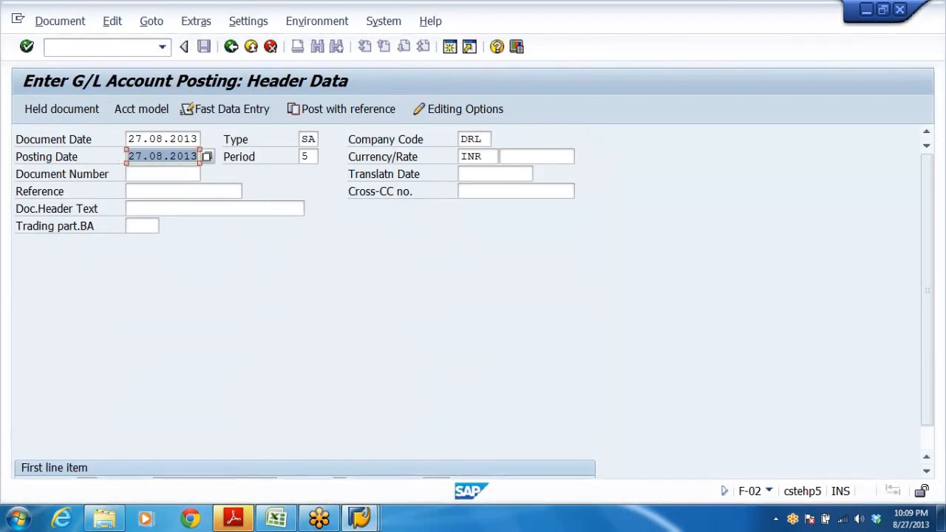
Back in F-02, browse the posting key list for the first line item.
left_click(150, 156)
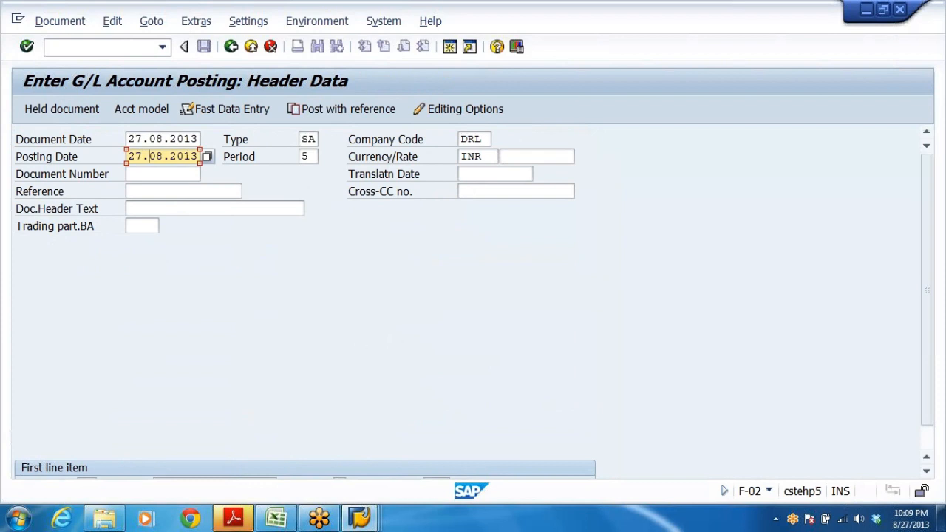
left_click(488, 139)
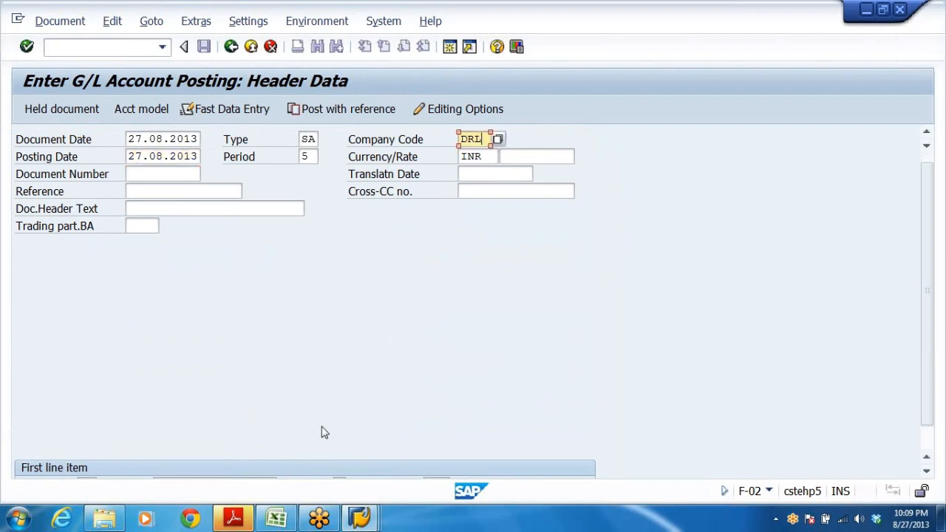
scroll(322, 433, "down", 1)
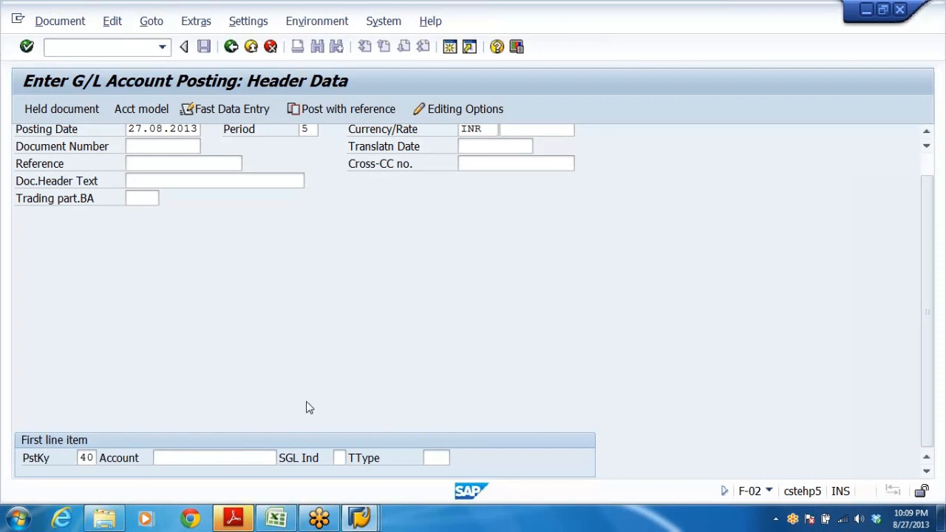
left_click(87, 458)
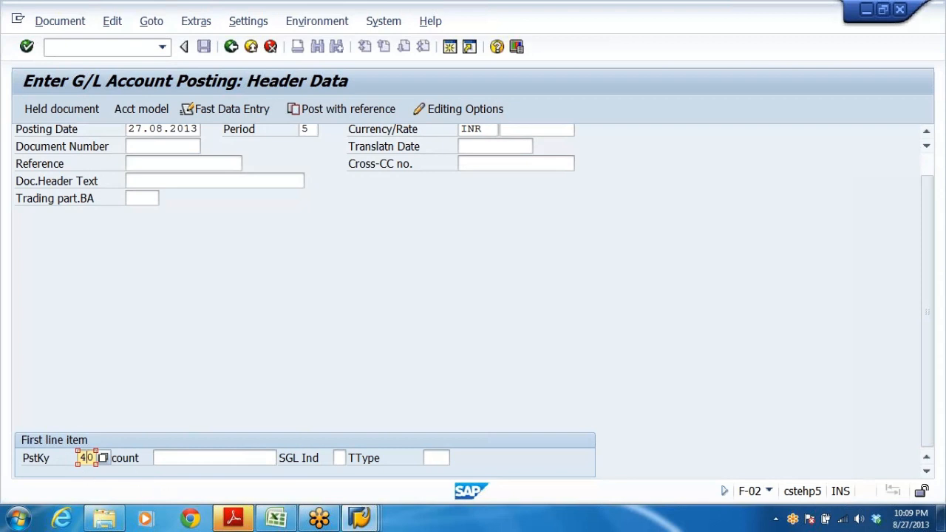
left_click(105, 458)
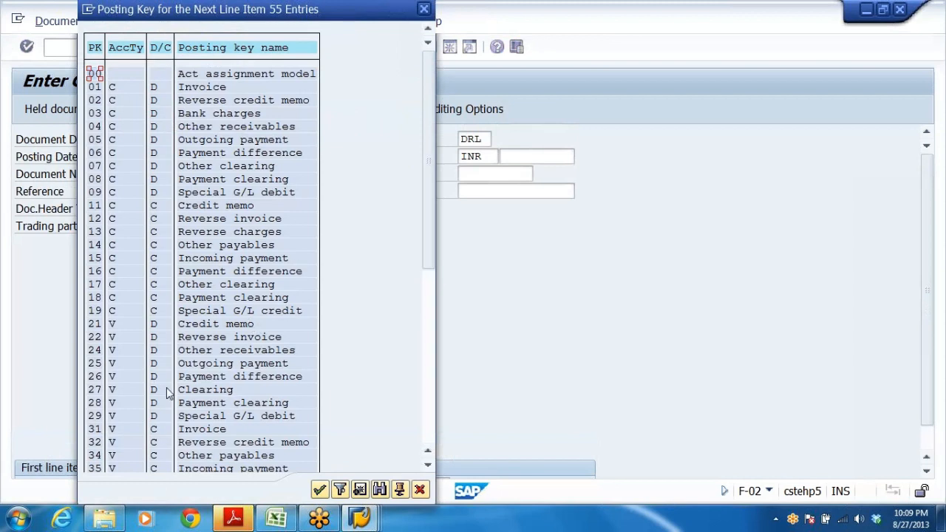
scroll(169, 384, "down", 4)
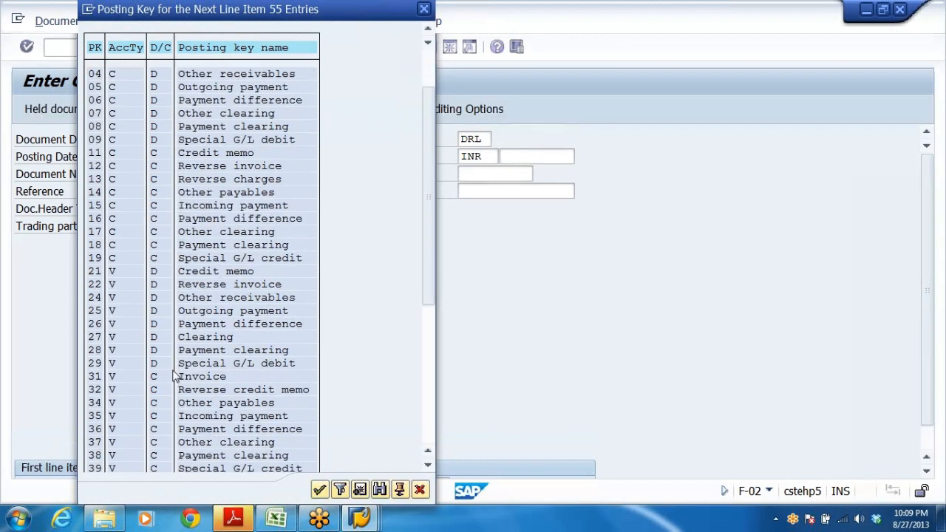
scroll(174, 377, "down", 3)
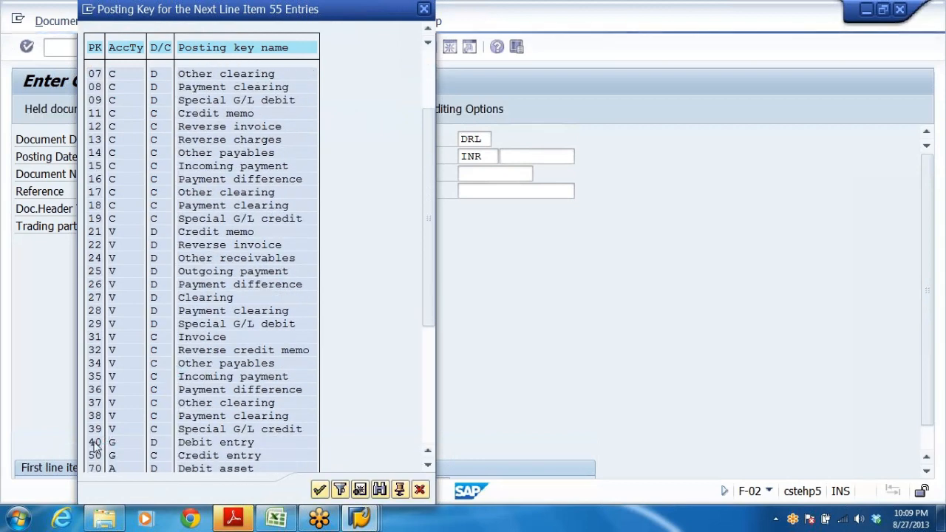
scroll(95, 444, "down", 1)
left_click(95, 442)
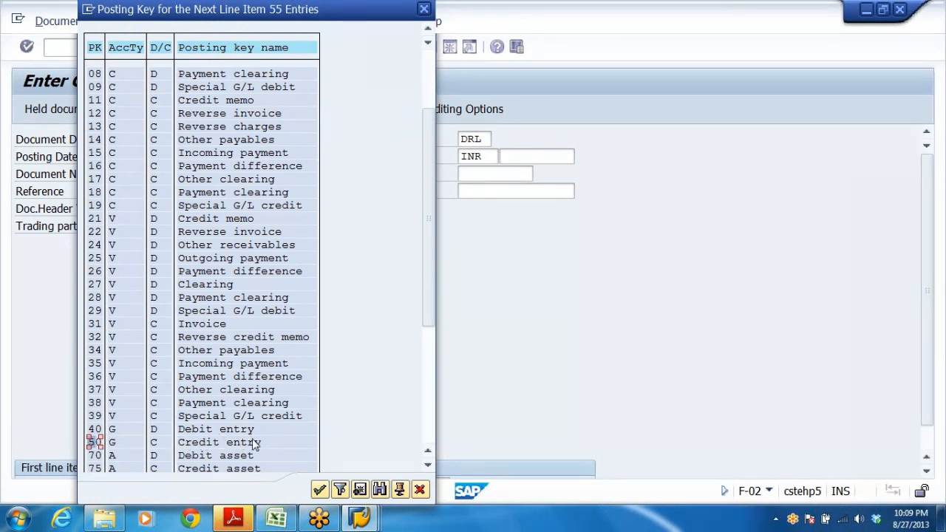
left_click(96, 429)
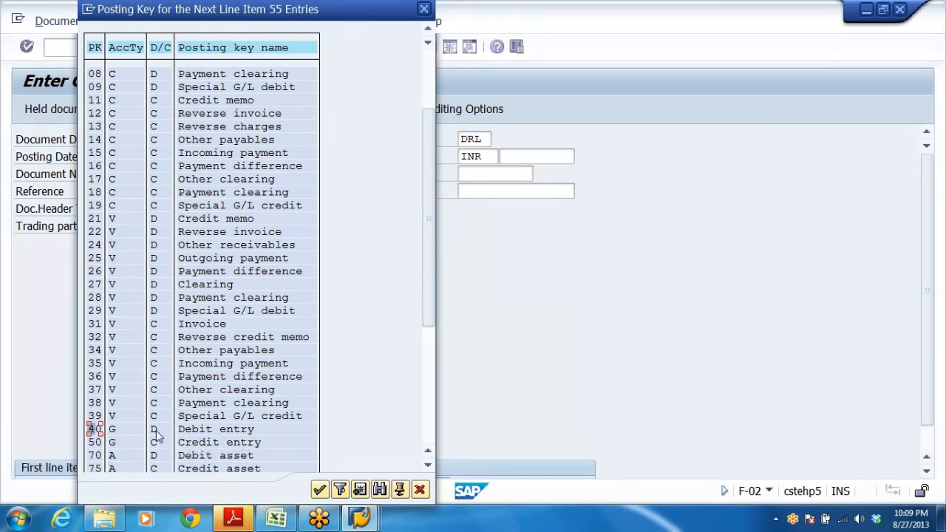
left_click(114, 433)
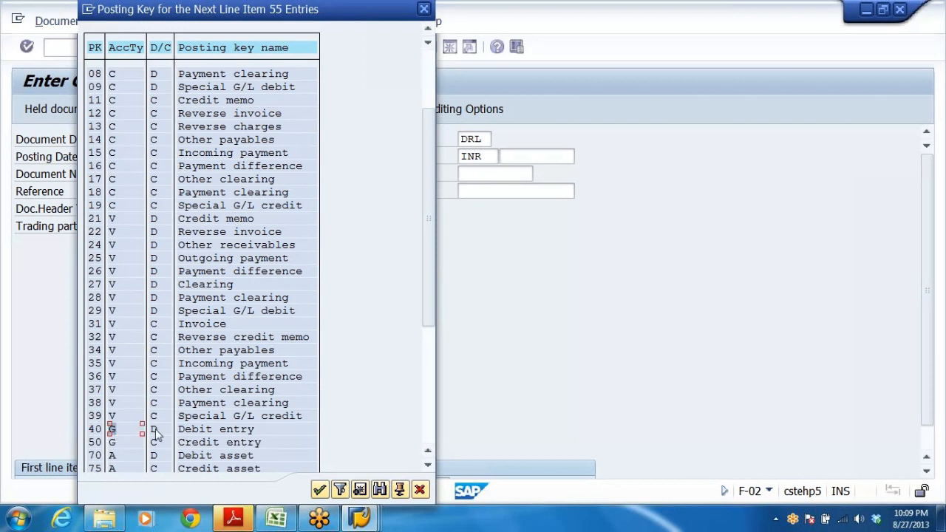
left_click(157, 434)
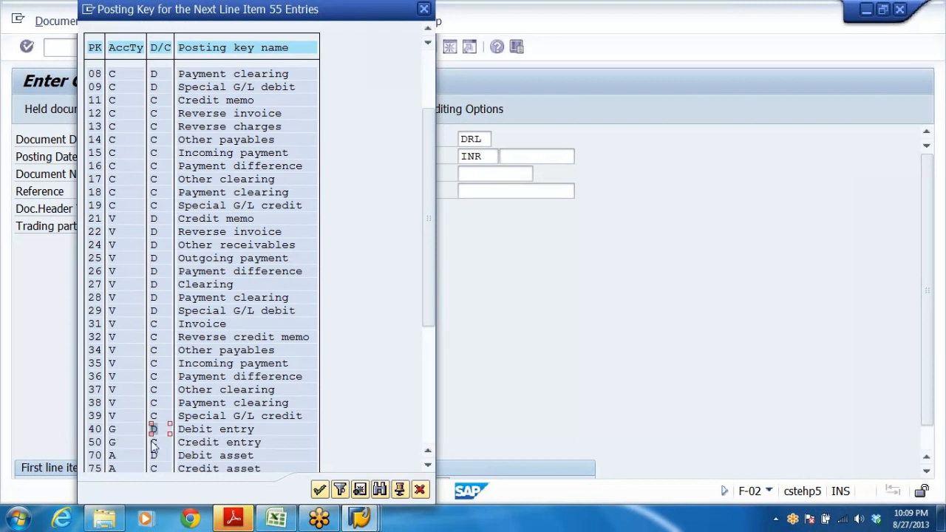
left_click(154, 443)
left_click(229, 441)
left_click(424, 10)
Enter posting key 40 with G/L account 200405 HDFC BANK A/C as the first line item.
scroll(491, 384, "up", 2)
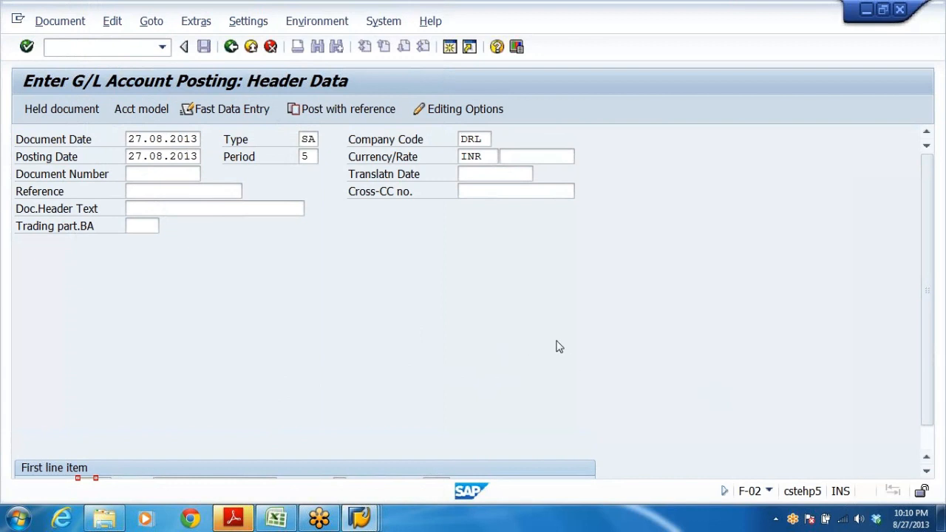
scroll(562, 349, "down", 2)
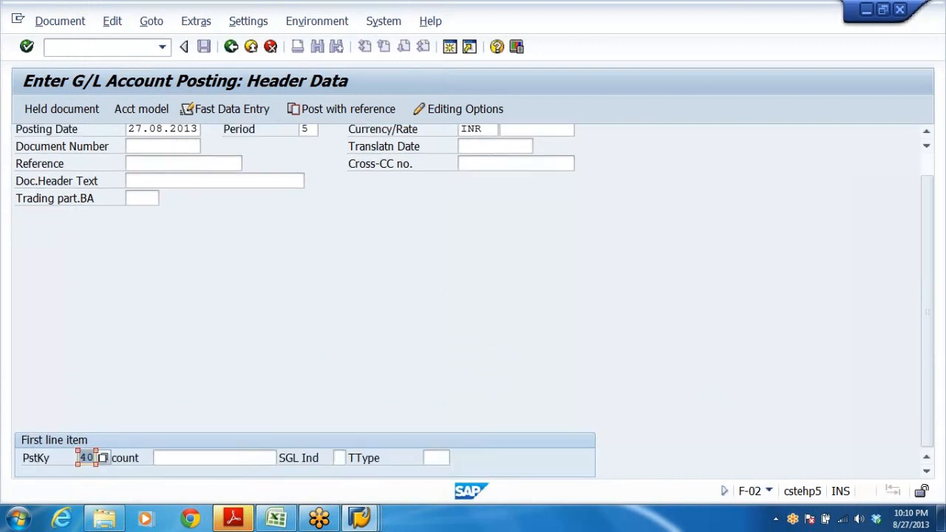
left_click(86, 457)
key("Tab")
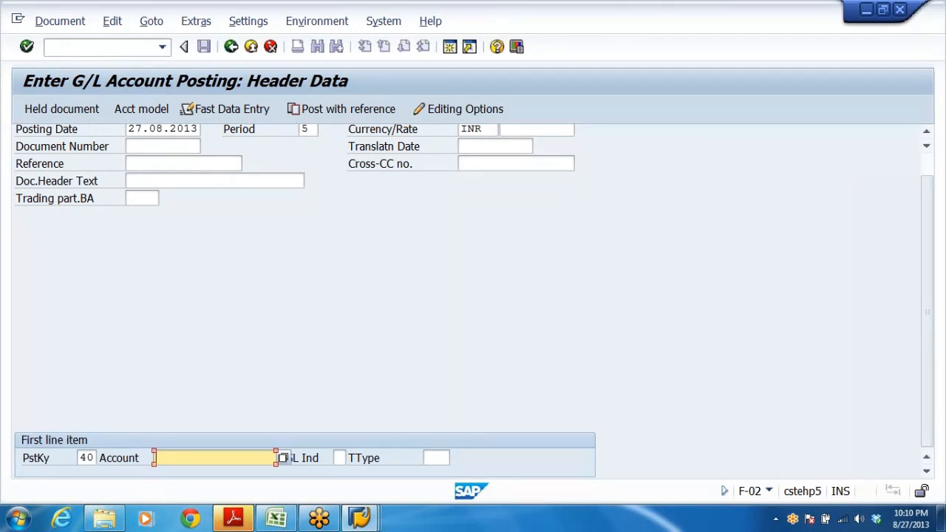
left_click(283, 459)
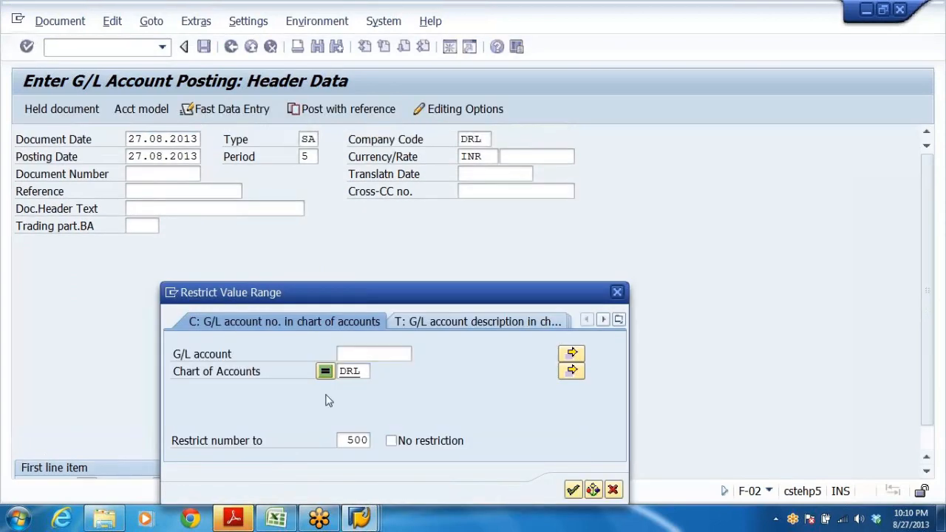
key("Return")
left_click(193, 332)
left_click(194, 344)
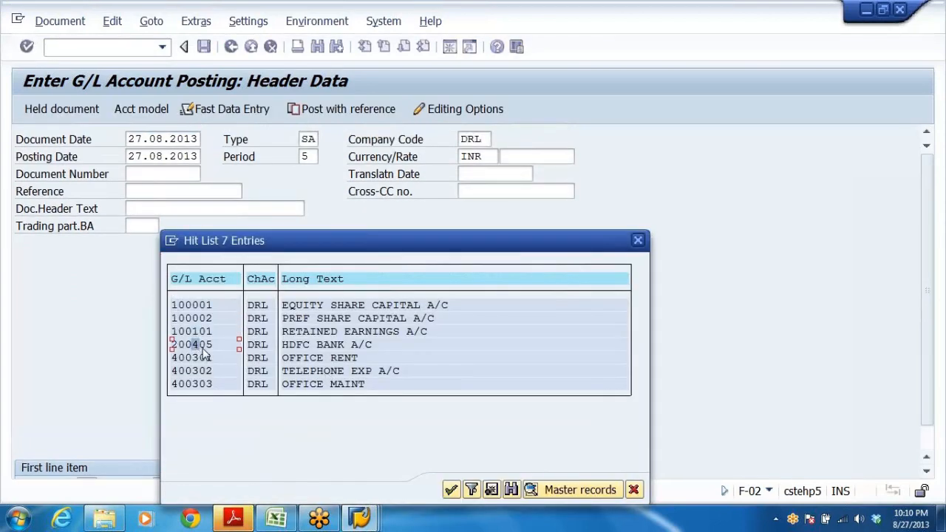
double_click(194, 344)
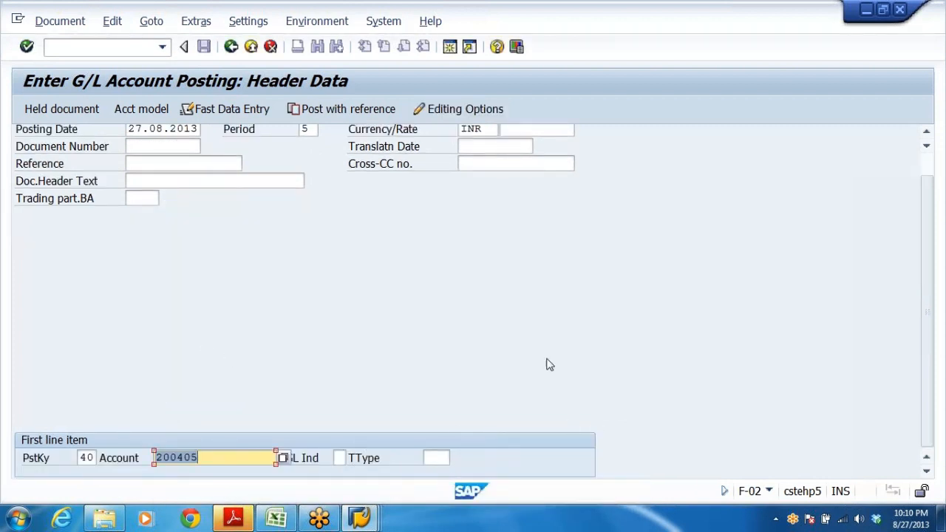
key("Return")
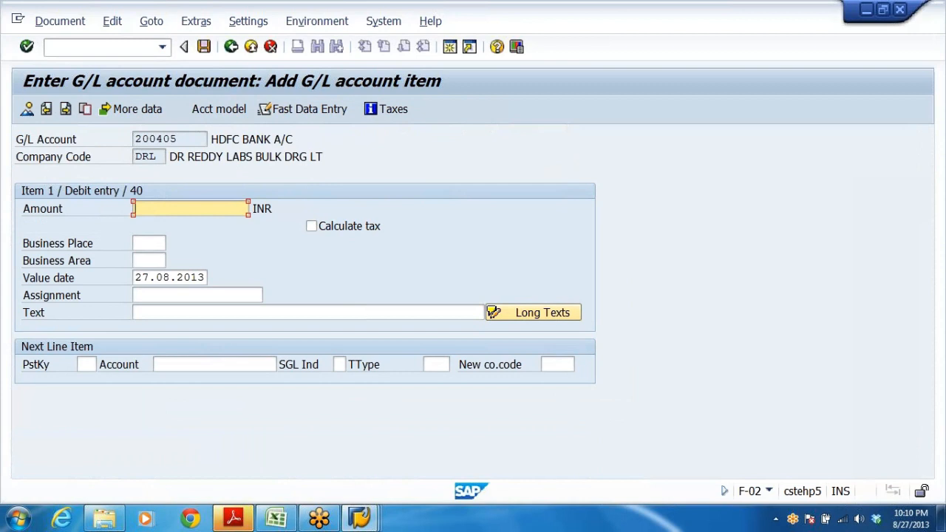
Enter an amount of 600000 for the debit line item with HDFC BANK A/C.
type("5")
left_click(179, 224)
key("shift+Home")
type("600000")
Fill the debit line's business area with DRHY and its text with EQUITY SHARE CAP RECD.
left_click(161, 260)
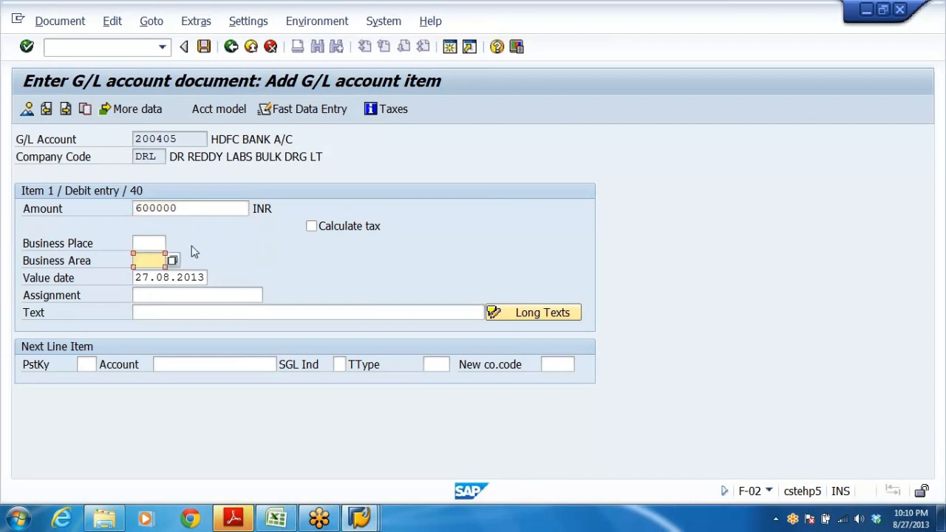
key("BackSpace")
left_click(157, 289)
left_click(194, 313)
key("BackSpace")
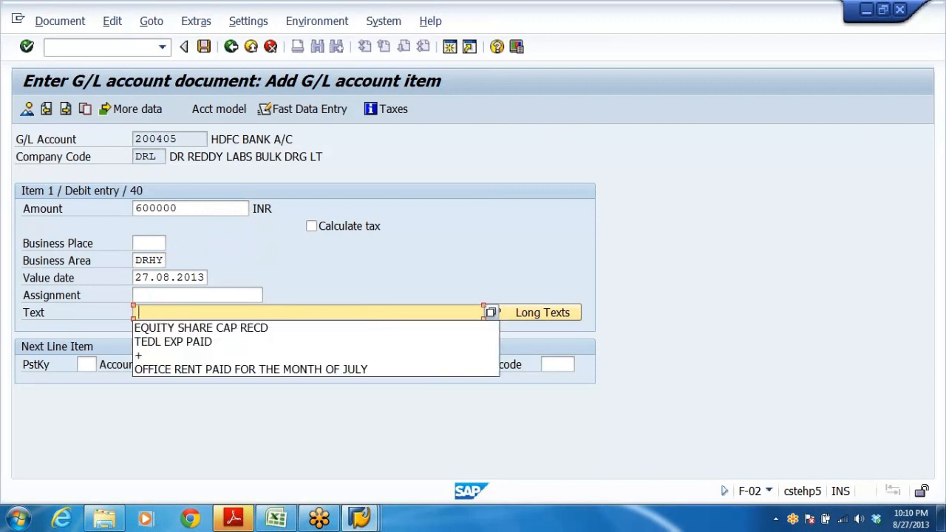
left_click(194, 328)
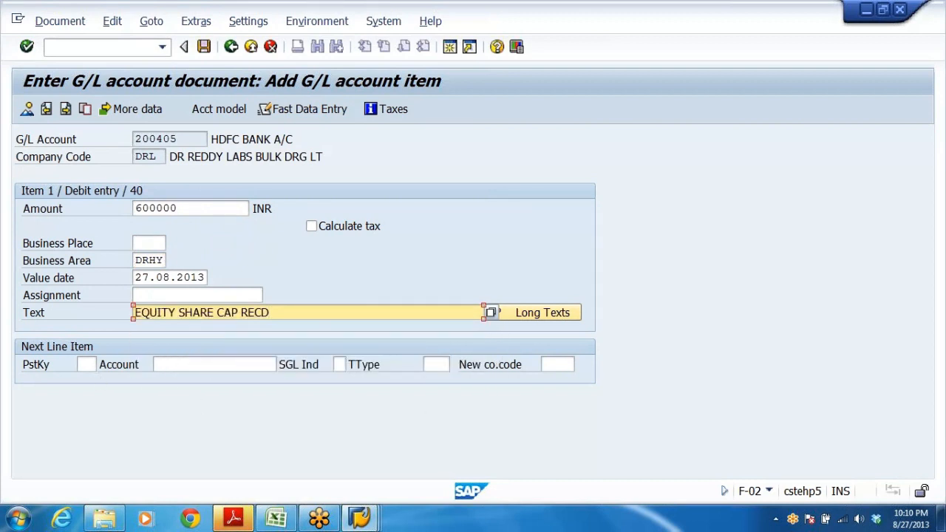
left_click(58, 140)
left_click_drag(181, 138, 76, 169)
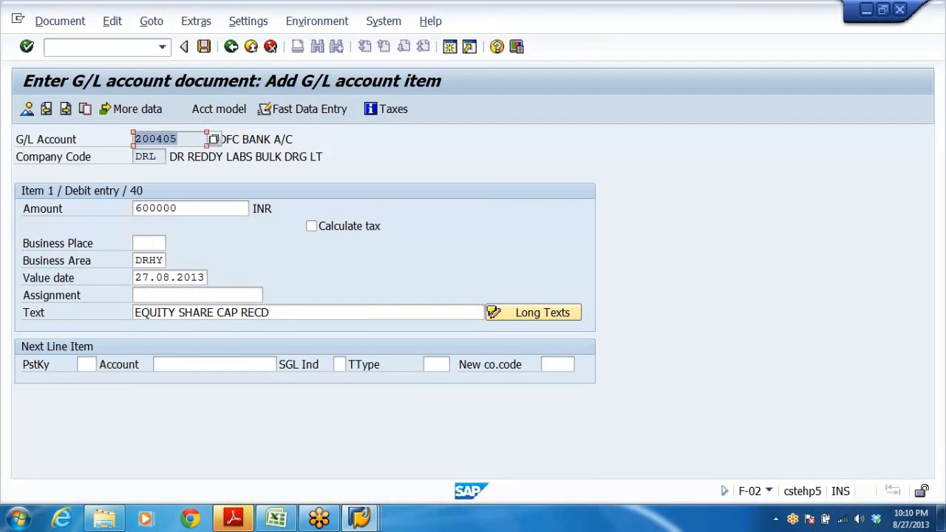
left_click(252, 139)
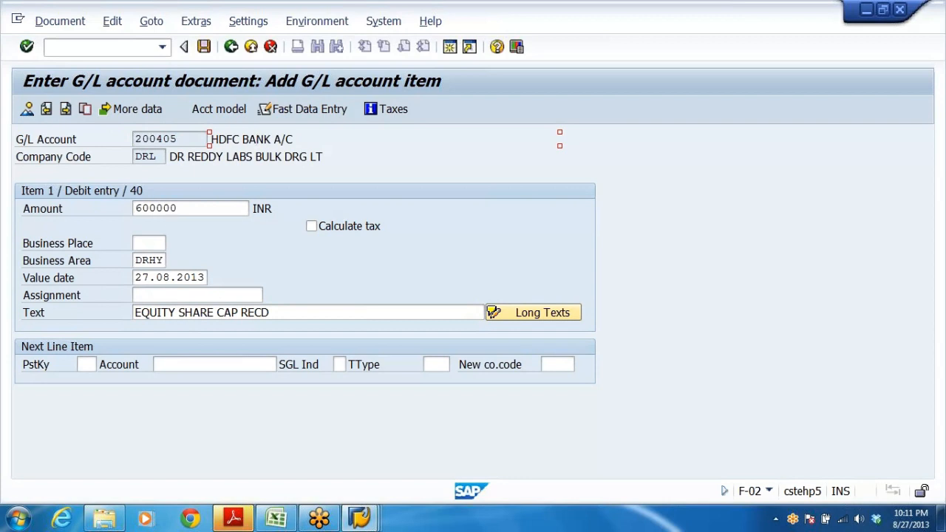
left_click(156, 260)
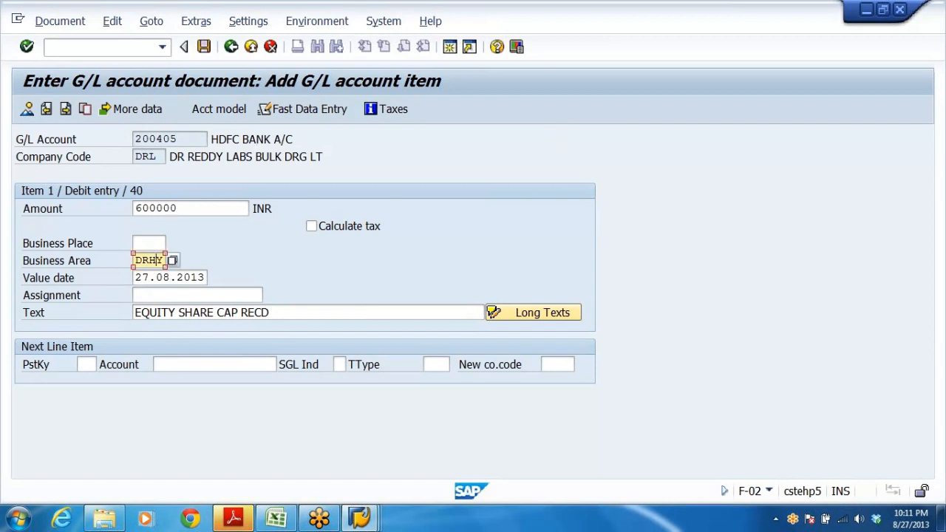
left_click_drag(135, 312, 294, 314)
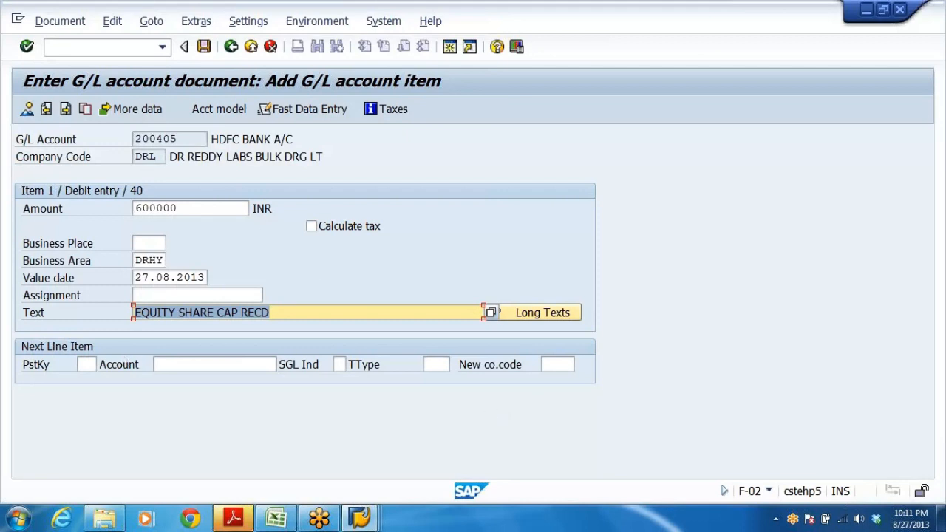
Add the next line item with posting key 50 and G/L account 100001.
key("Tab")
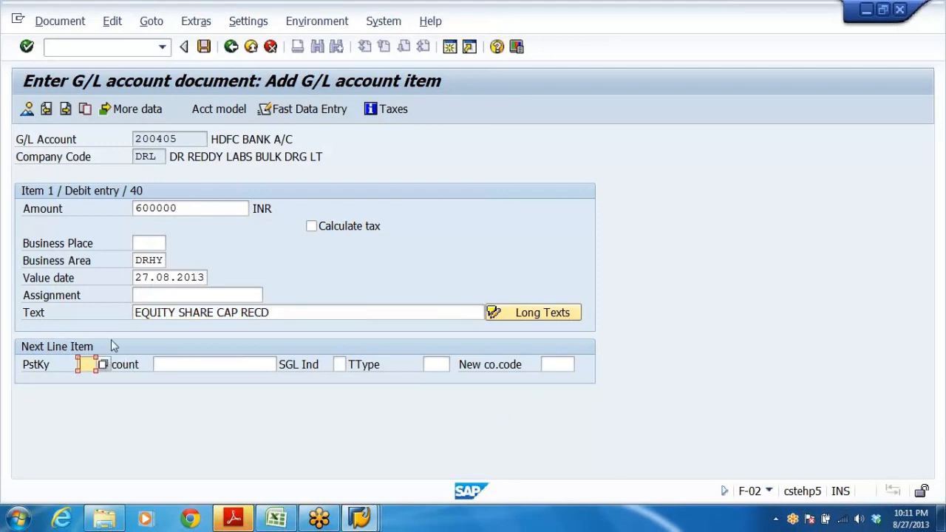
type("50")
left_click(205, 362)
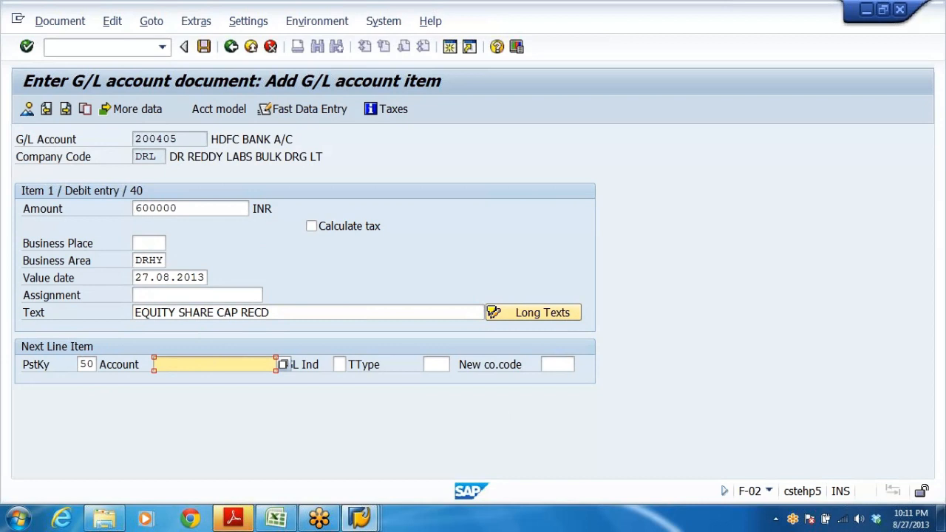
key("BackSpace")
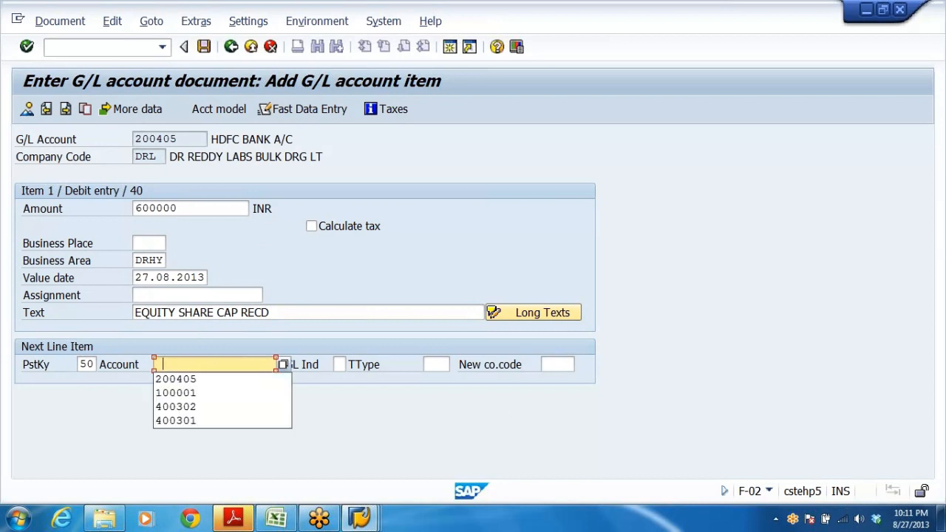
left_click(193, 394)
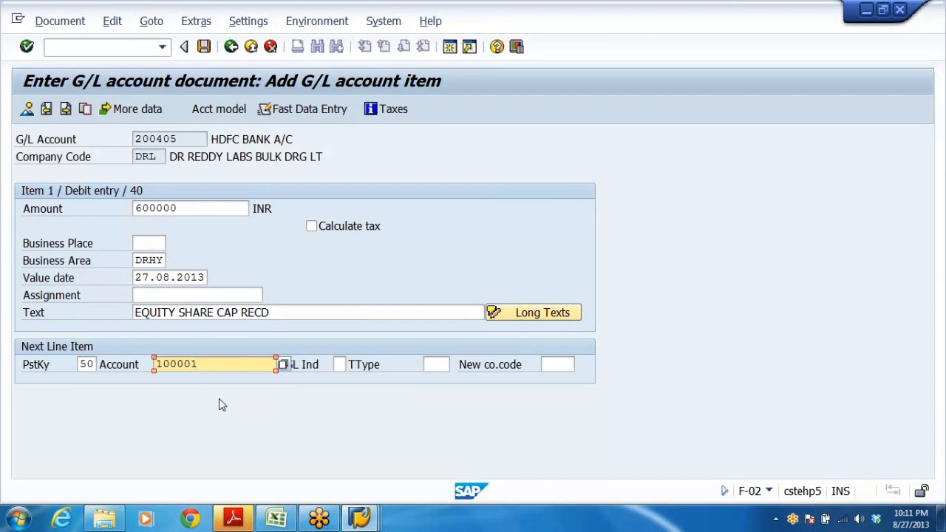
key("Return")
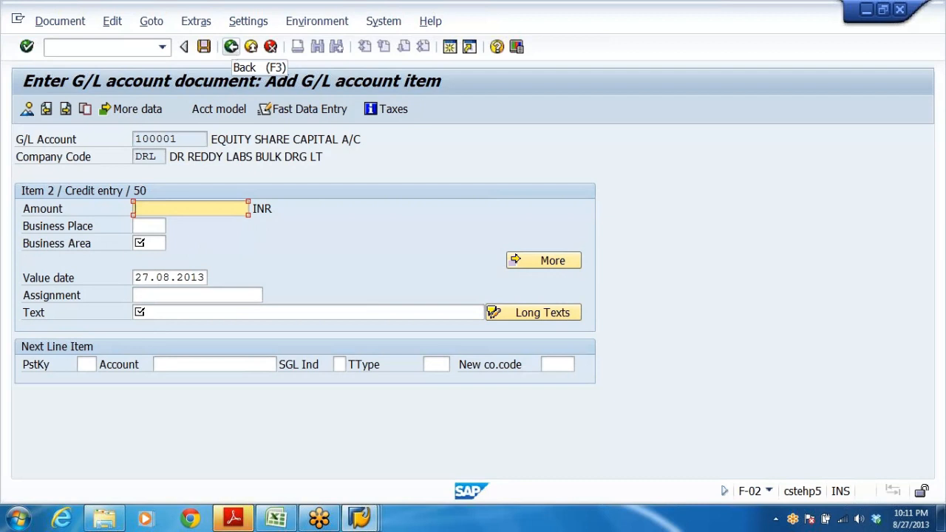
In the IMG, open Define Tolerance Groups for Employees under Financial Accounting Global Settings (New), Document, Tolerance Groups.
mouse_move(352, 522)
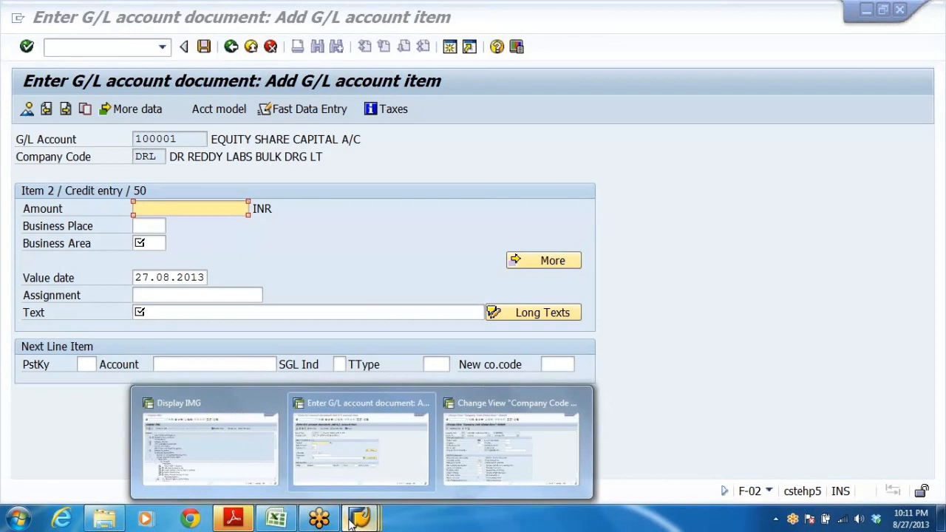
left_click(274, 467)
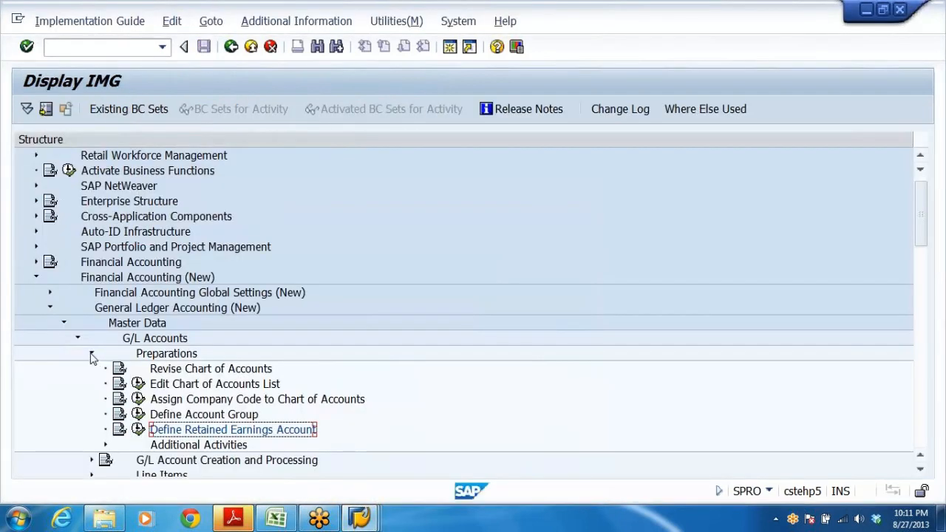
left_click(91, 354)
left_click(77, 339)
left_click(64, 324)
left_click(49, 308)
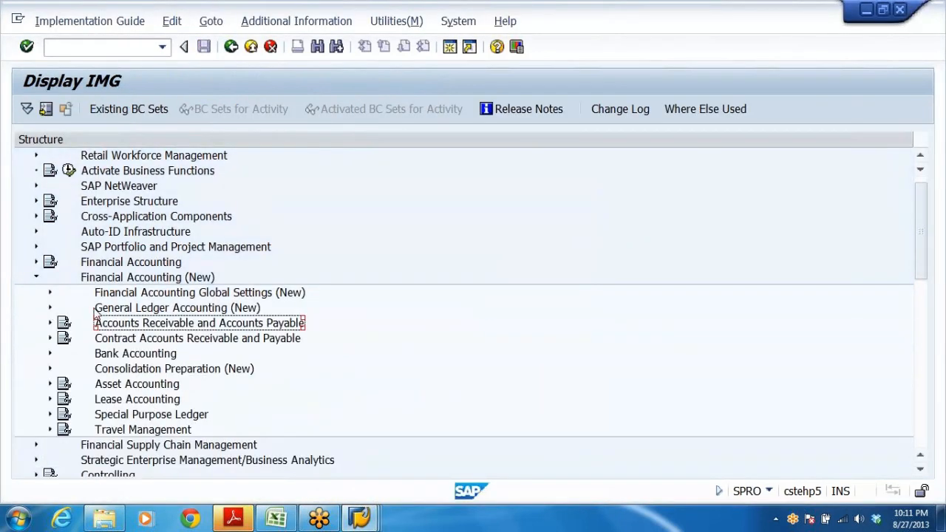
left_click(133, 296)
double_click(133, 296)
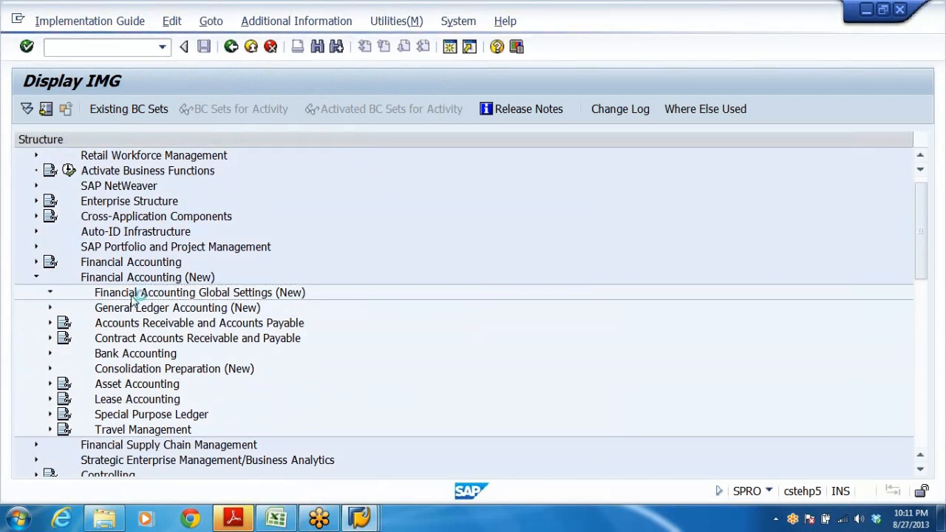
left_click(133, 305)
key("Down")
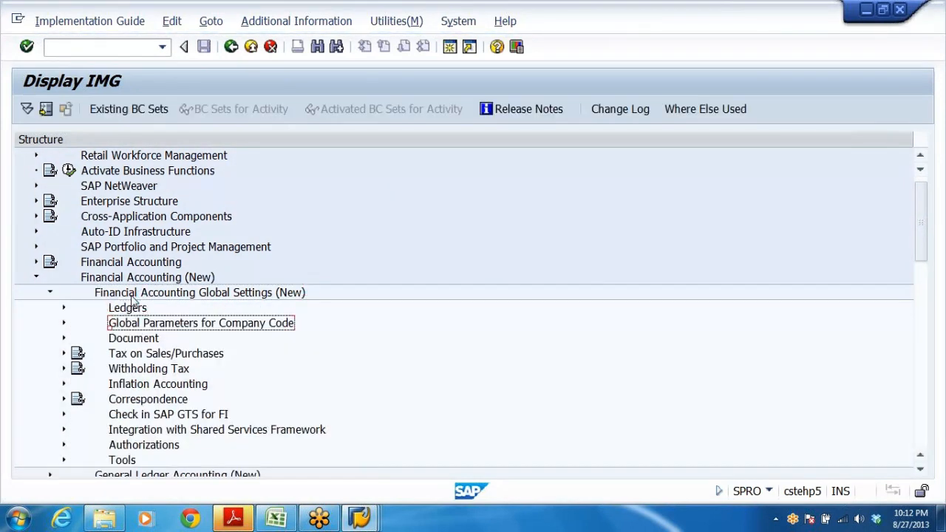
key("Down")
key("Right")
key("Down")
key("Down")
key("Down")
key("Down")
key("Down")
key("Down")
key("Down")
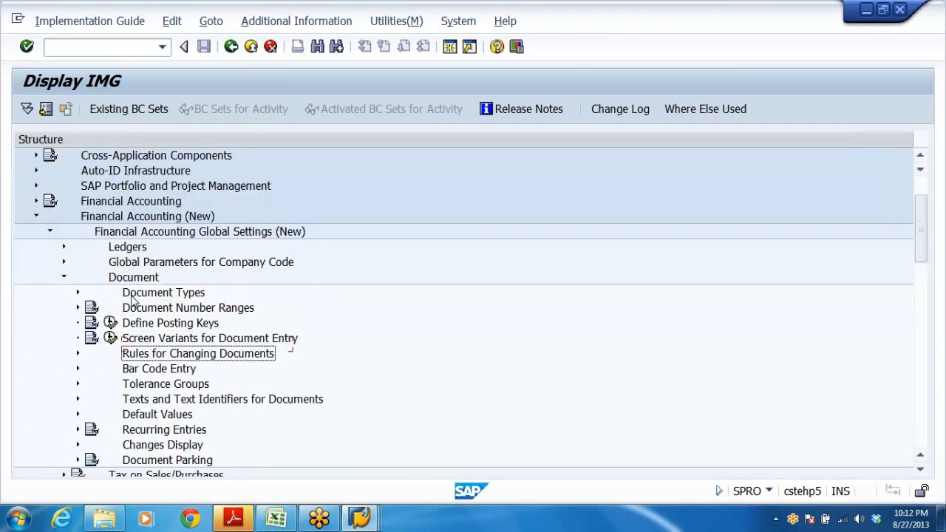
key("Right")
key("Down")
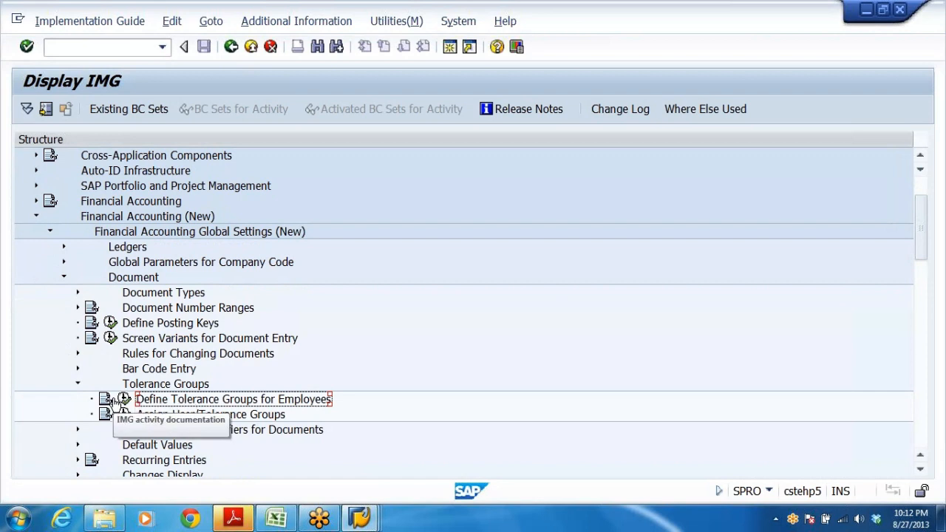
left_click(124, 400)
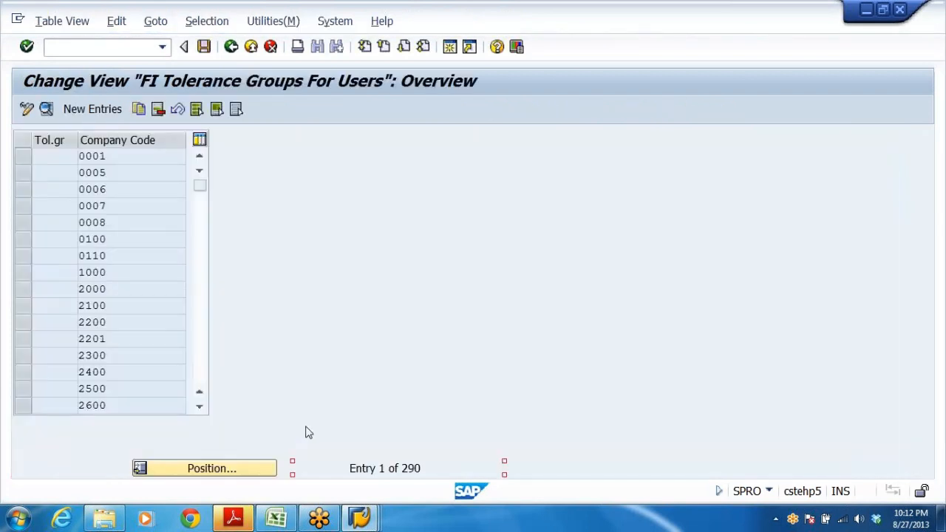
Scroll the tolerance group list to the DRAM entry for company code DRL and open its details.
left_click_drag(199, 190, 217, 439)
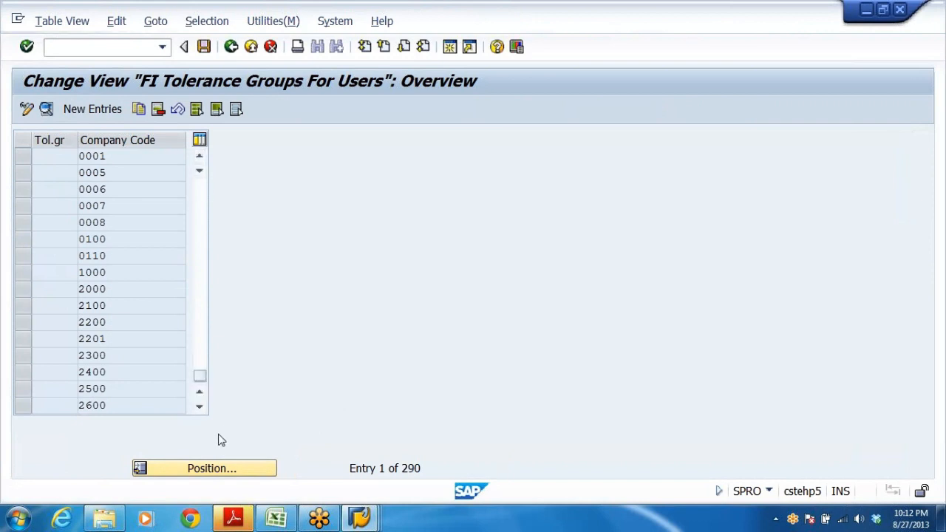
double_click(200, 156)
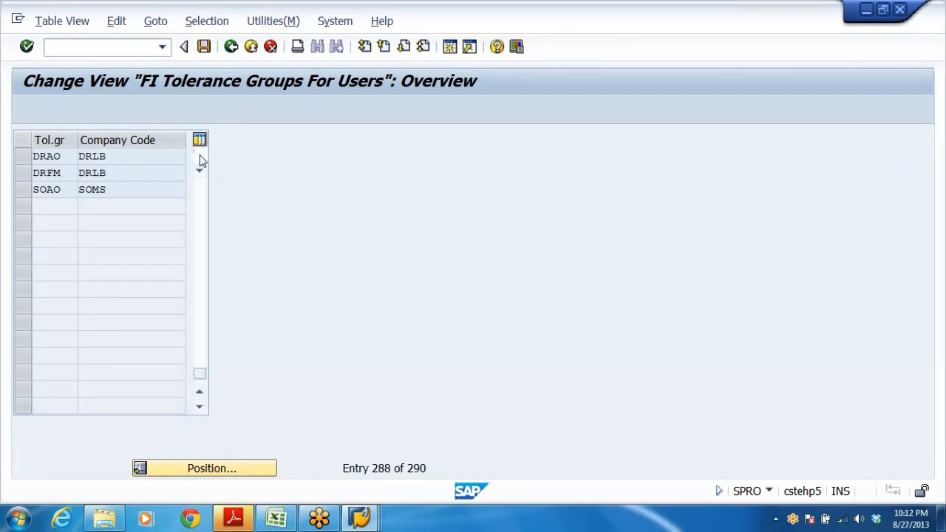
left_click(199, 156)
left_click(199, 156)
left_click(199, 156)
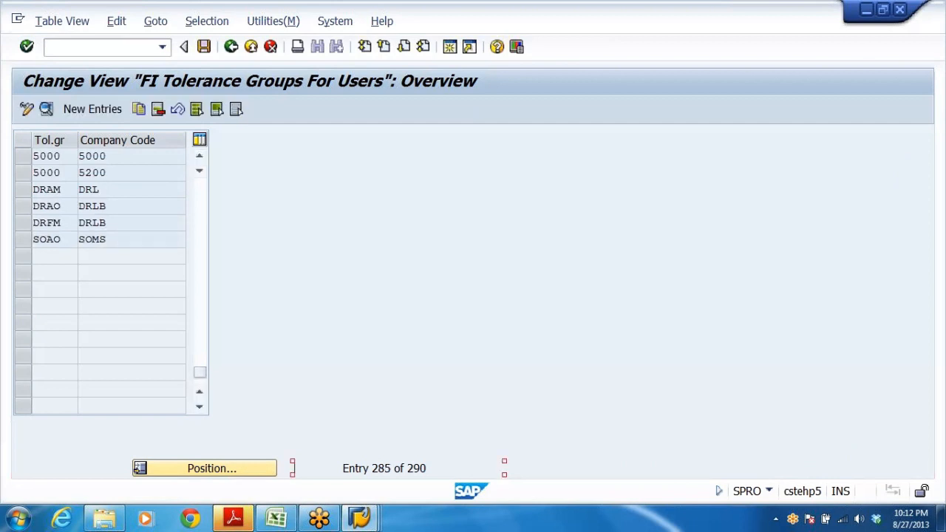
left_click(188, 189)
left_click(57, 190)
double_click(109, 190)
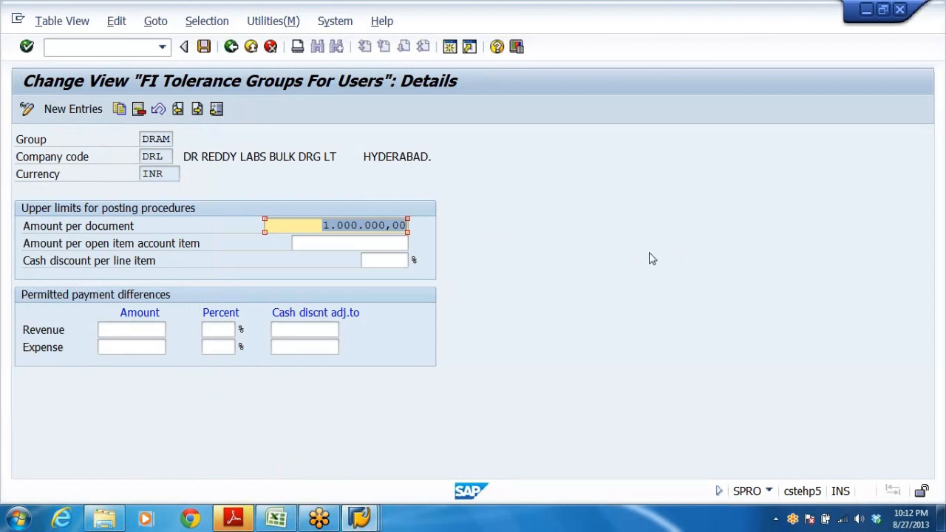
Back in the posting, enter an amount of 1100000 for the credit line item.
key("alt+Tab")
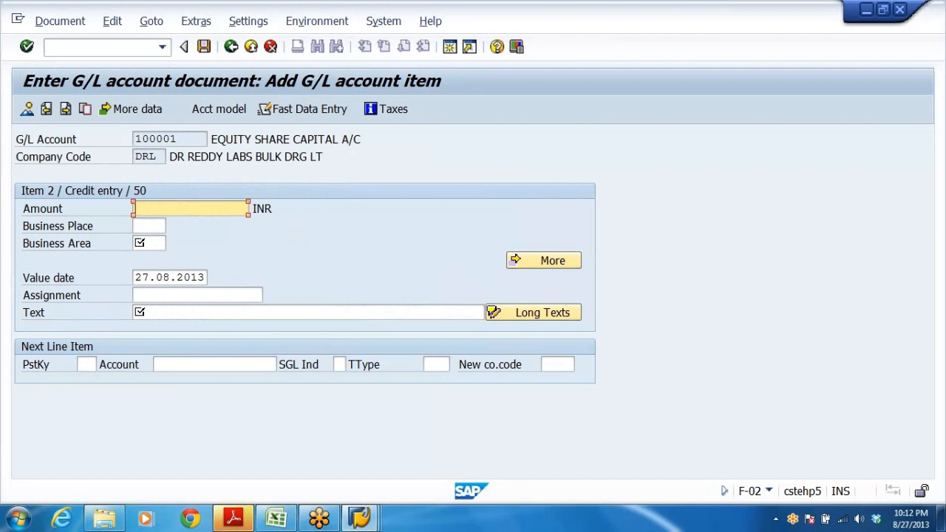
type("1100000")
left_click(149, 243)
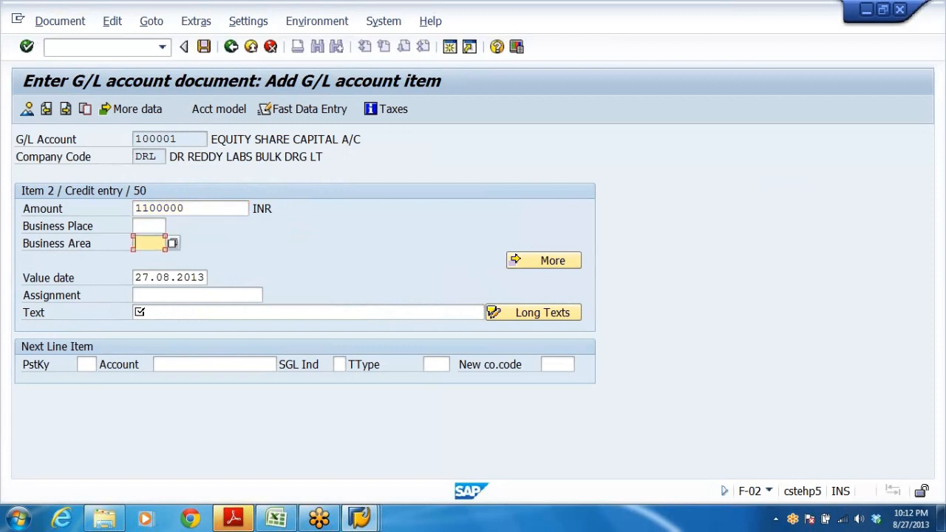
key("shift+Tab")
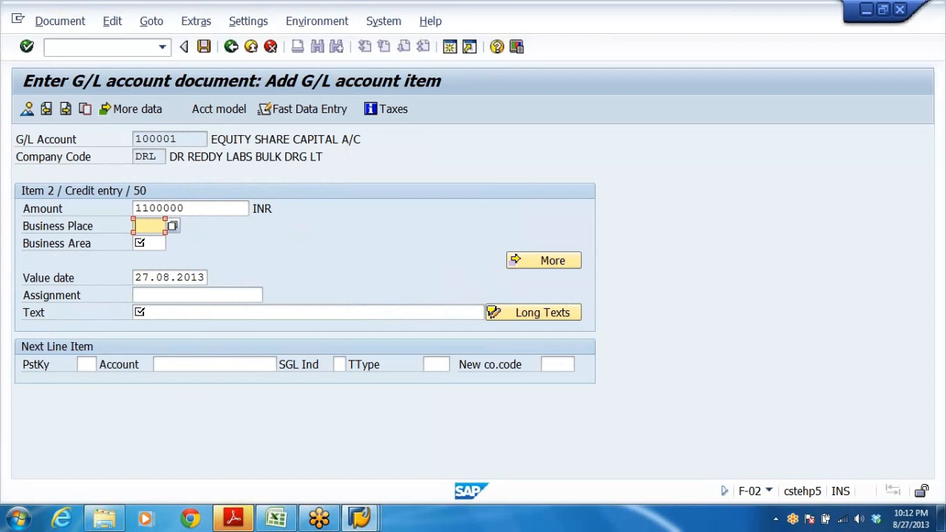
key("Return")
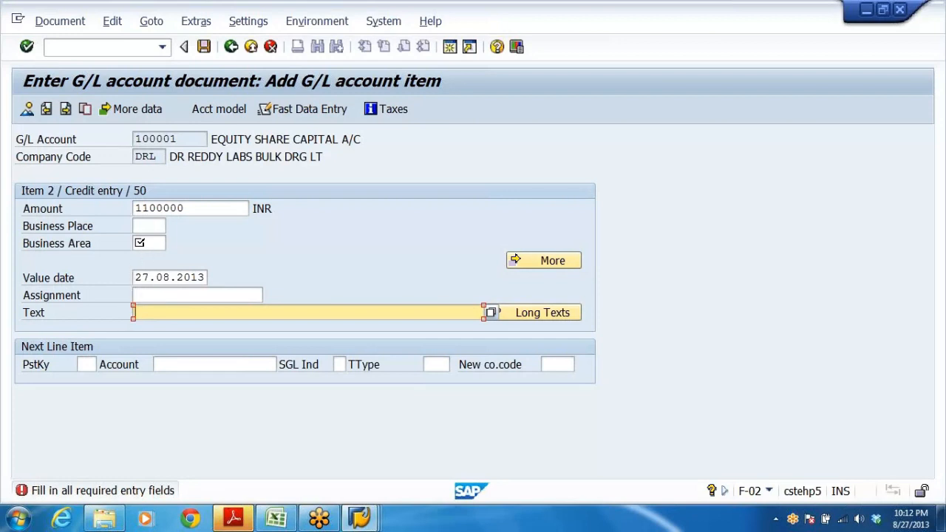
Fill the credit line's text with EQUITY SHARE CAP RECD and its business area with DRHY.
key("space")
left_click(175, 327)
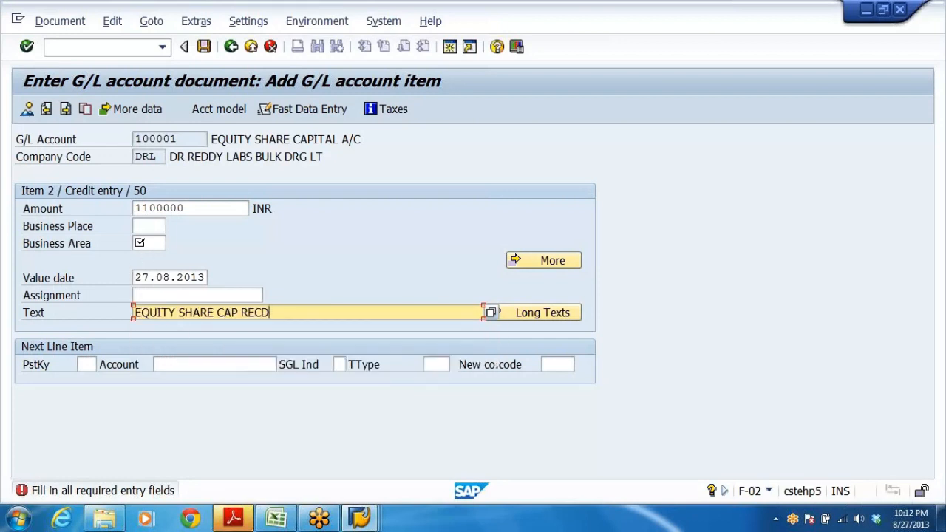
left_click(149, 243)
key("space")
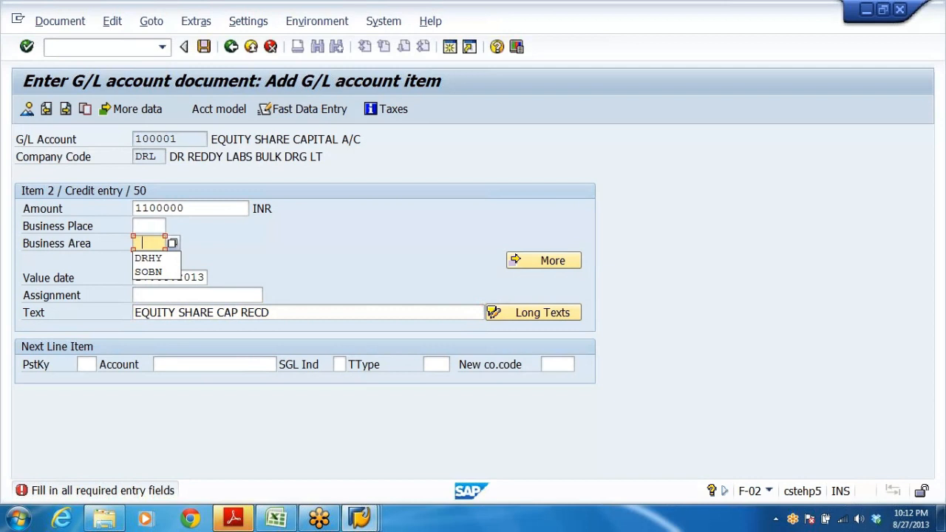
left_click(155, 258)
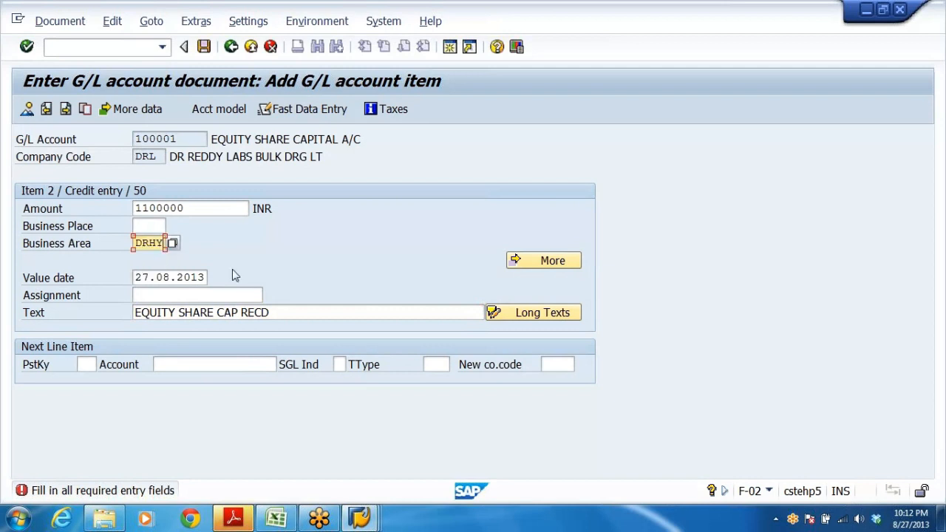
Set the credit line's amount to 1000000 to stay within the tolerance limit and display the document overview.
left_click(27, 109)
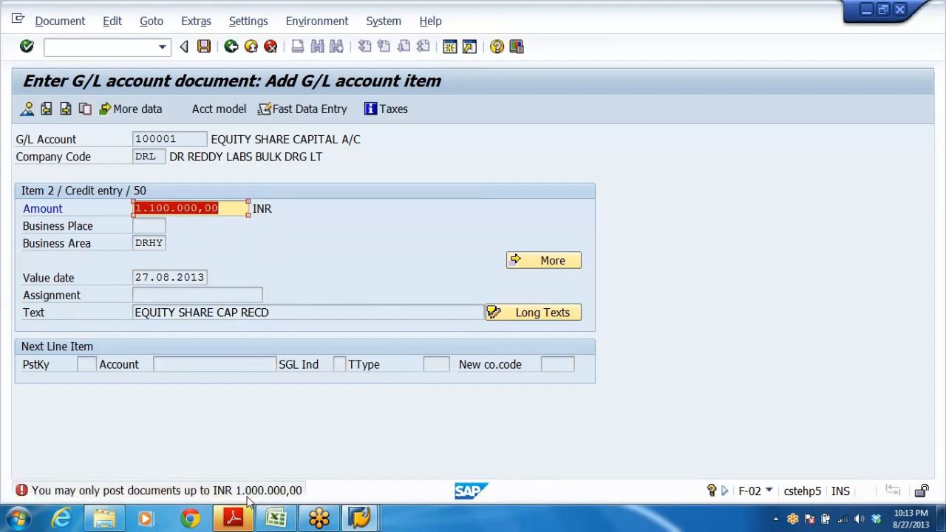
left_click(238, 210)
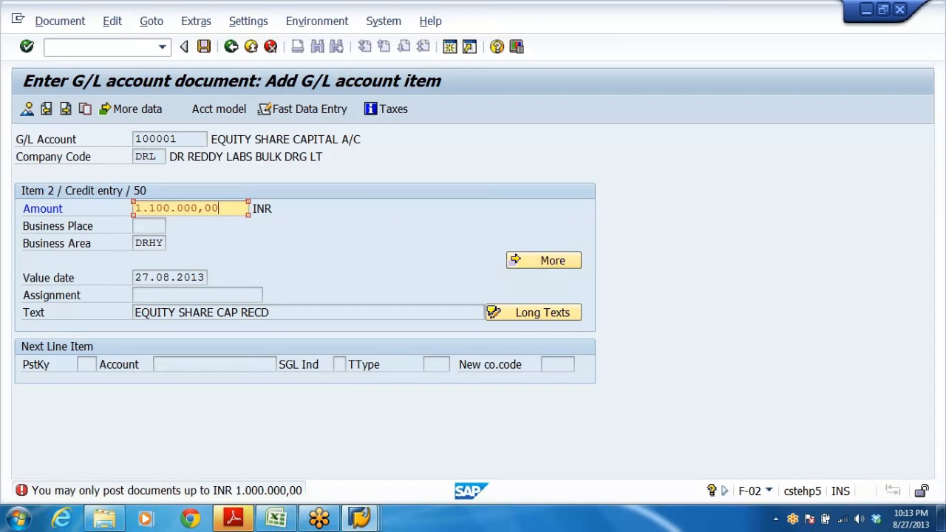
left_click_drag(244, 209, 0, 214)
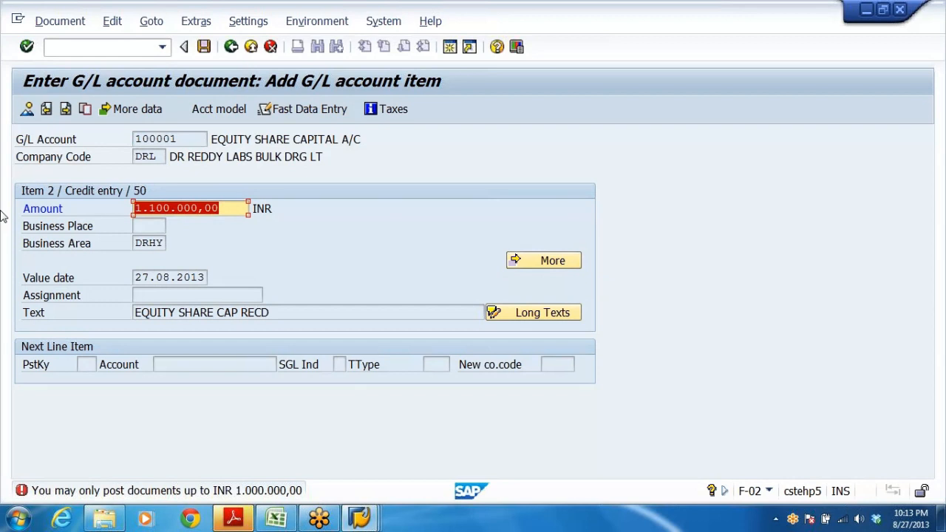
type("100")
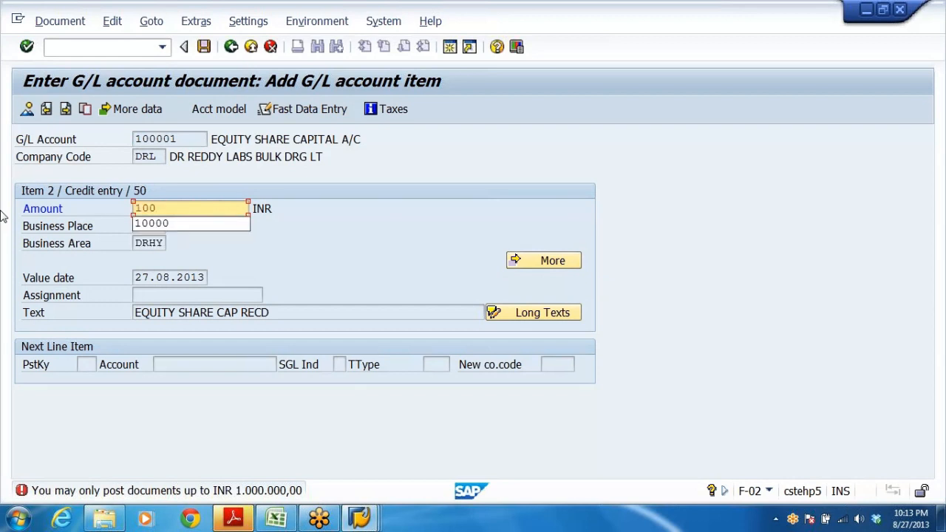
type("0000")
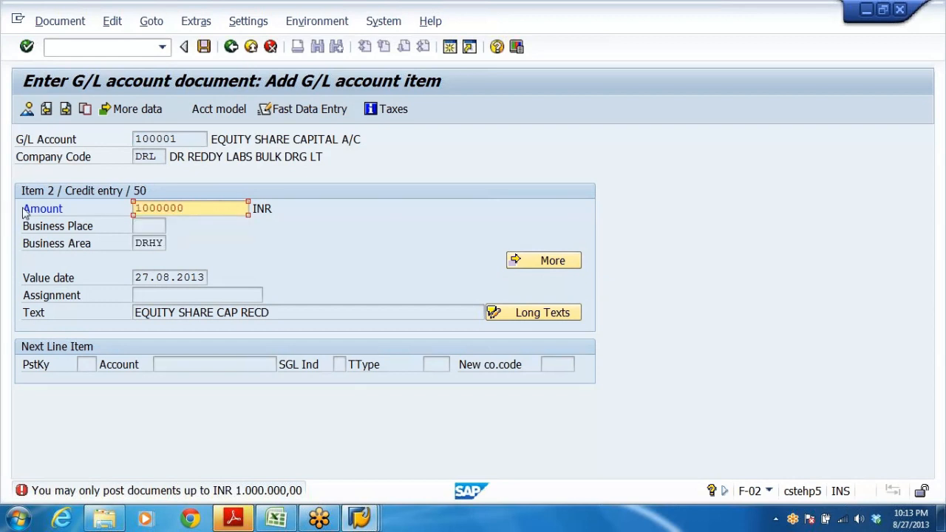
left_click(25, 109)
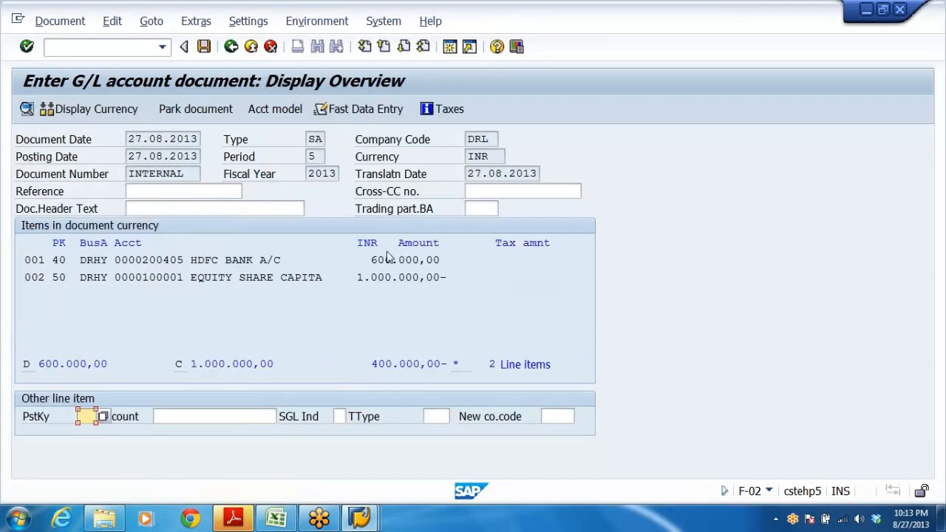
Change the HDFC bank debit line's amount to 1000000 and return to the document overview.
double_click(388, 261)
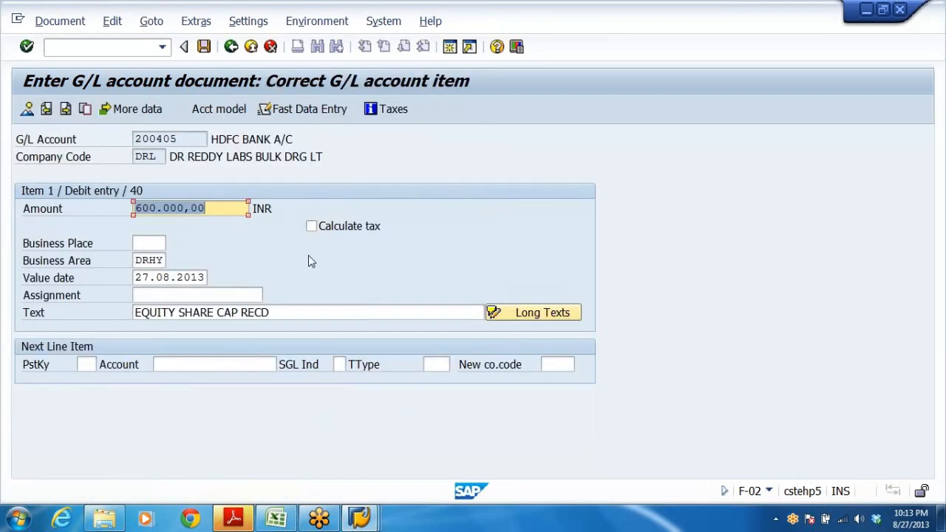
key("BackSpace")
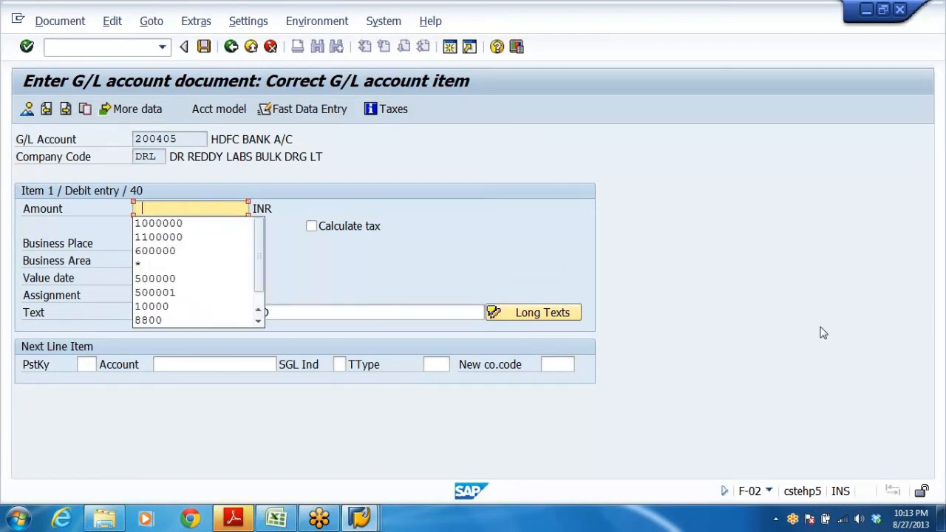
left_click(185, 224)
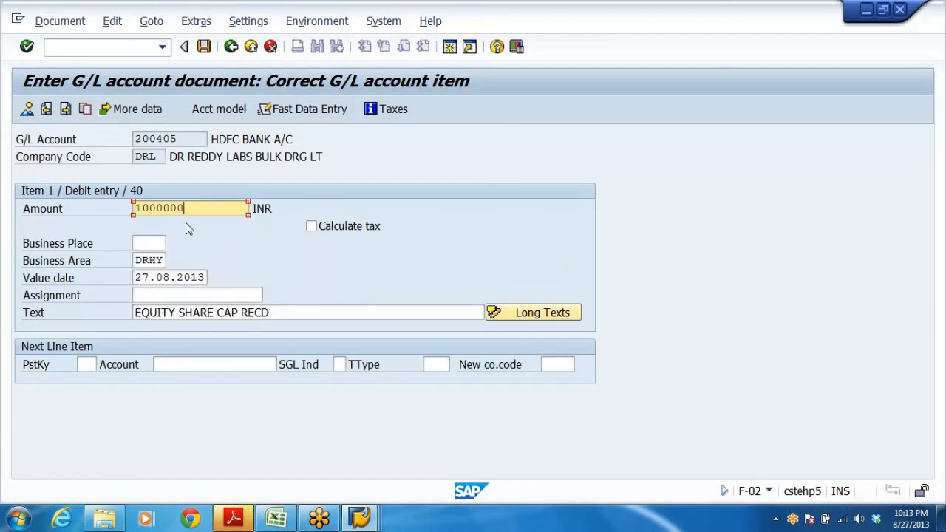
left_click(26, 109)
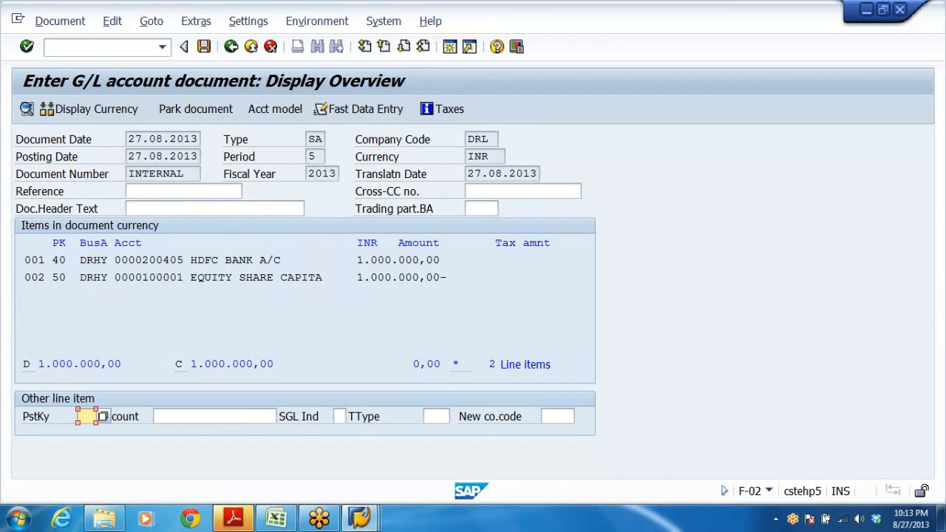
Review the debit and credit line items of the balanced document and post it.
left_click(59, 260)
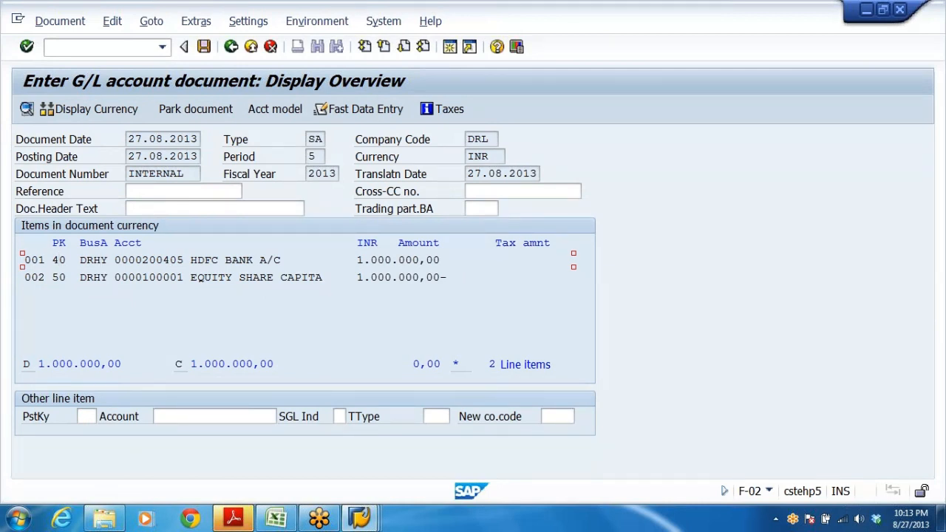
left_click_drag(294, 260, 177, 260)
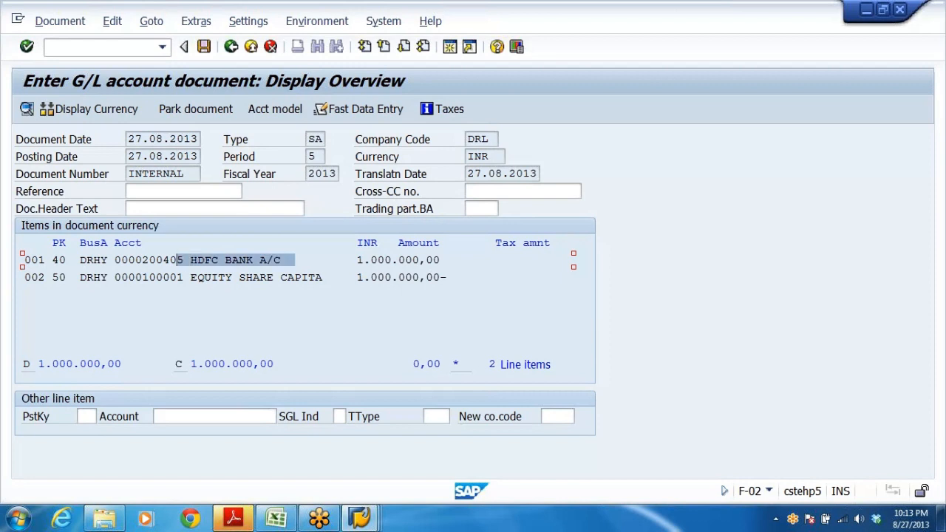
left_click_drag(441, 260, 363, 260)
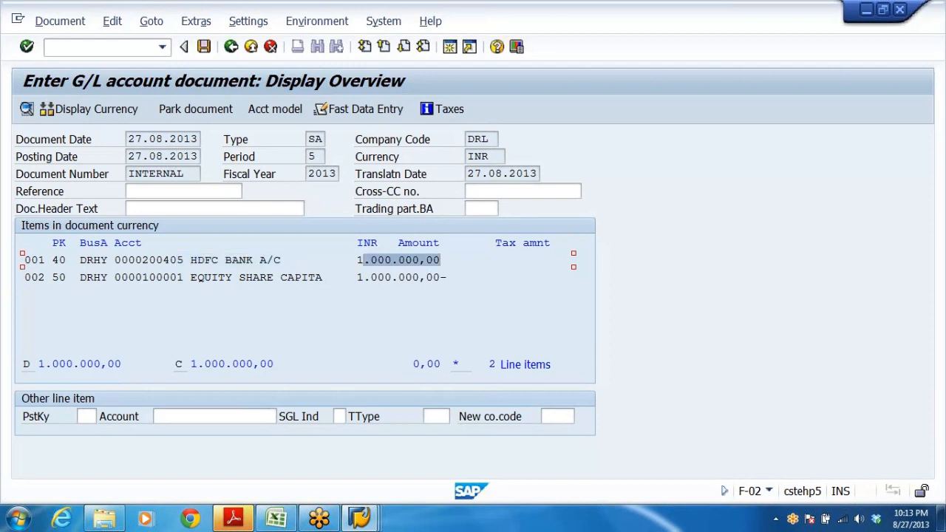
left_click_drag(142, 277, 336, 277)
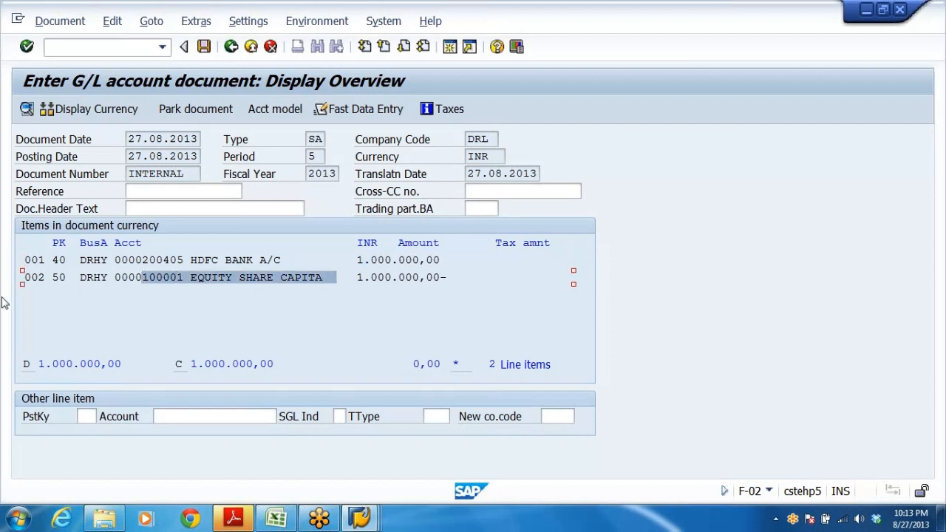
left_click(60, 277)
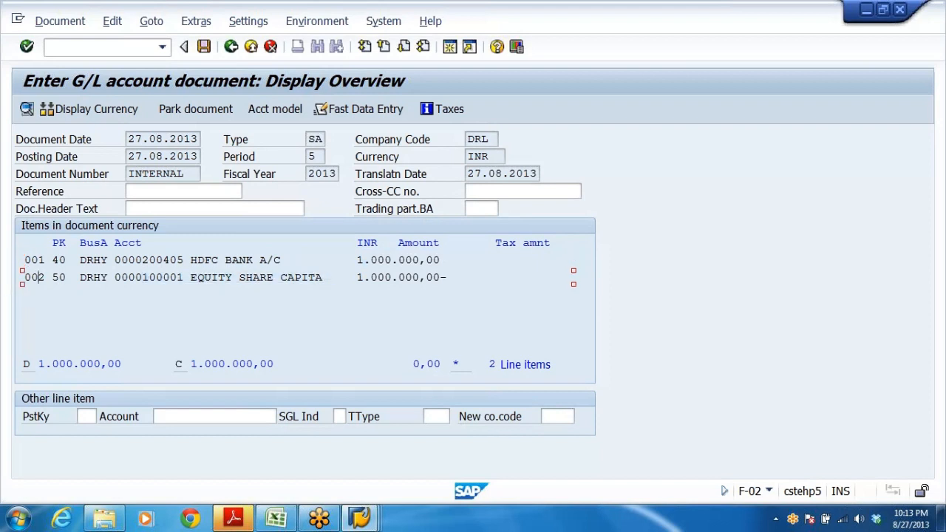
left_click(80, 277)
left_click(205, 48)
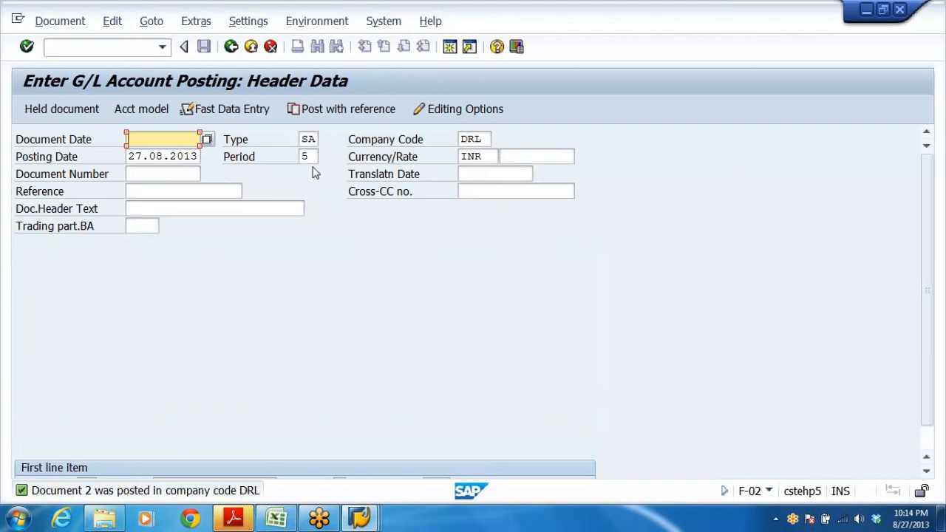
Leave the posting transaction, confirming the exit from editing, and return to the Easy Access menu.
left_click(251, 46)
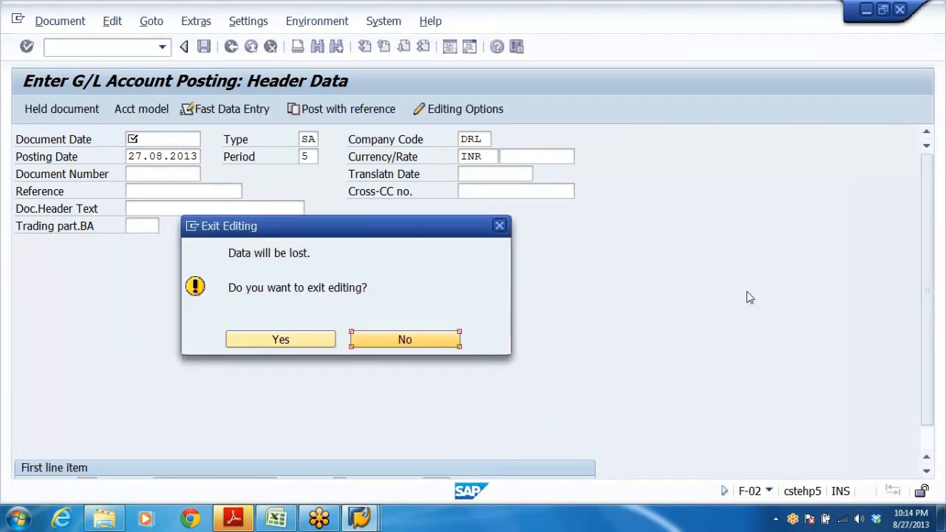
left_click(261, 344)
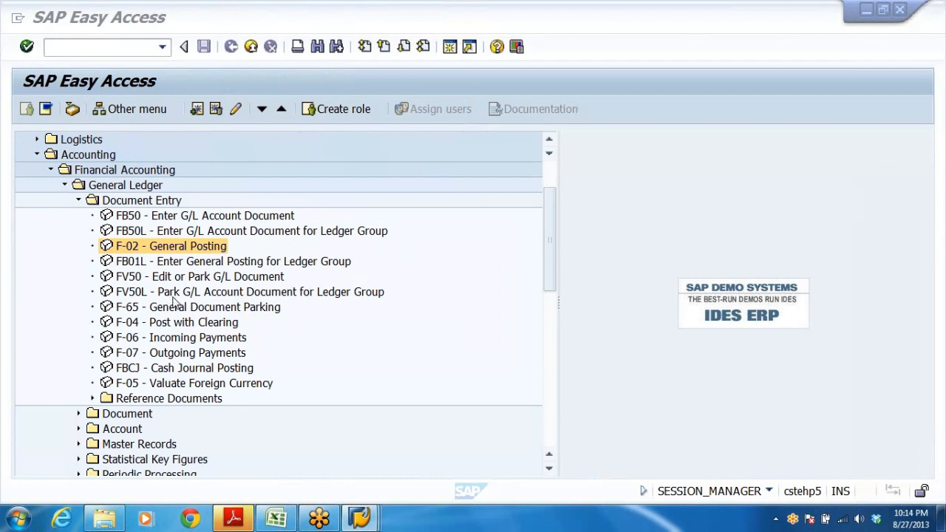
left_click(79, 201)
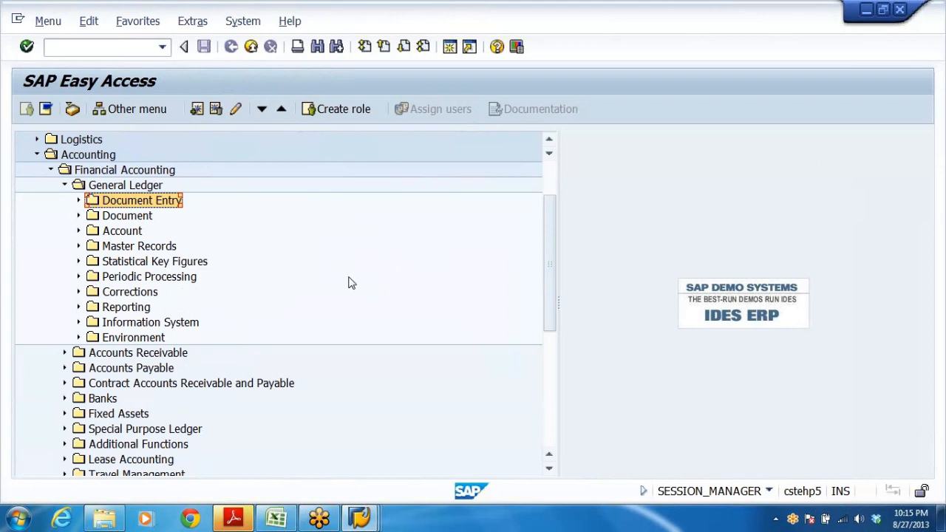
Expand Document Entry under General Ledger and select F-02 General Posting.
left_click(228, 520)
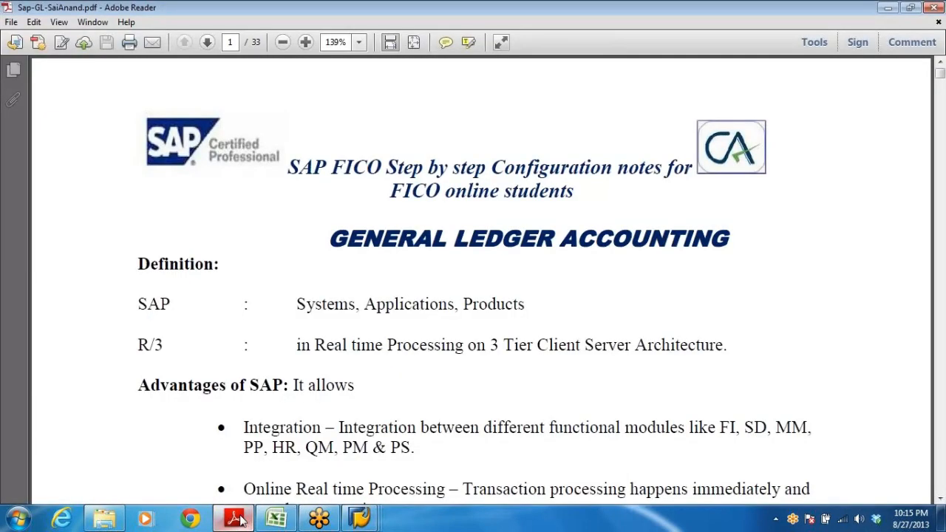
left_click(238, 520)
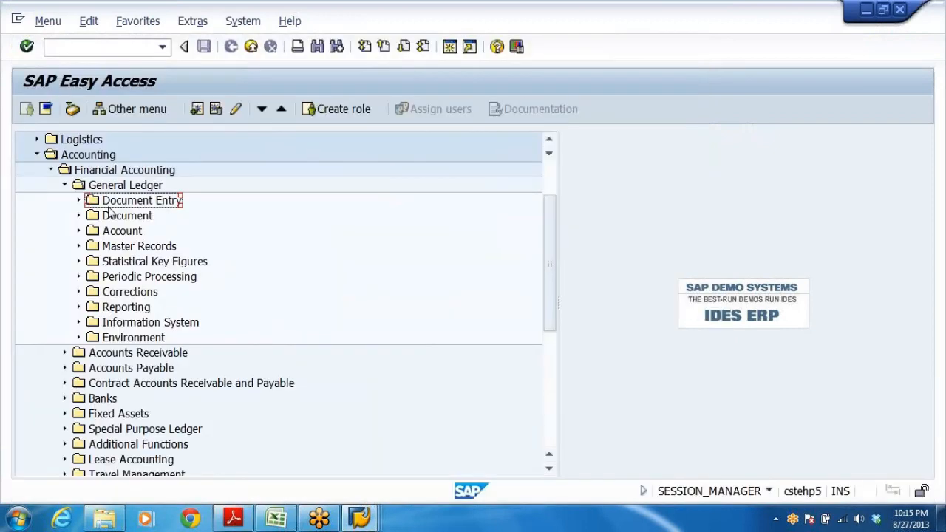
left_click(107, 205)
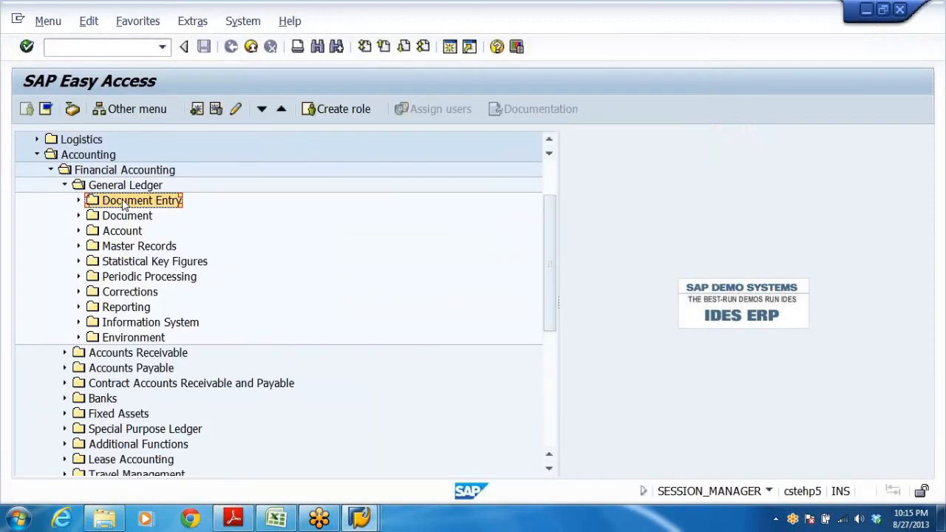
double_click(124, 205)
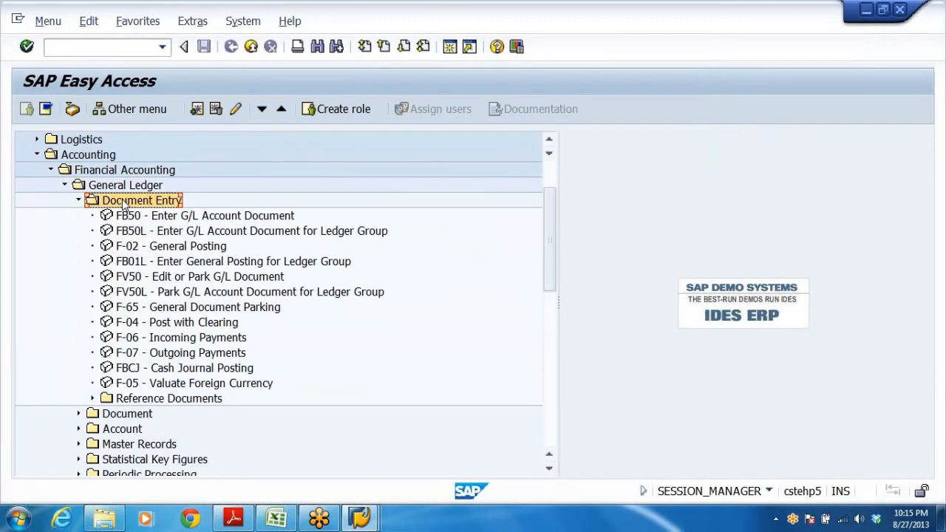
key("Down")
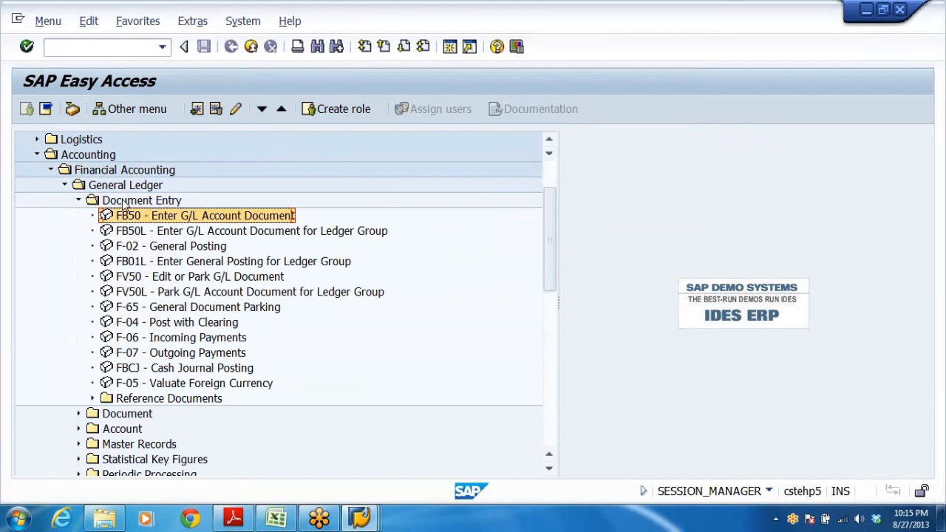
key("Down")
key("Down")
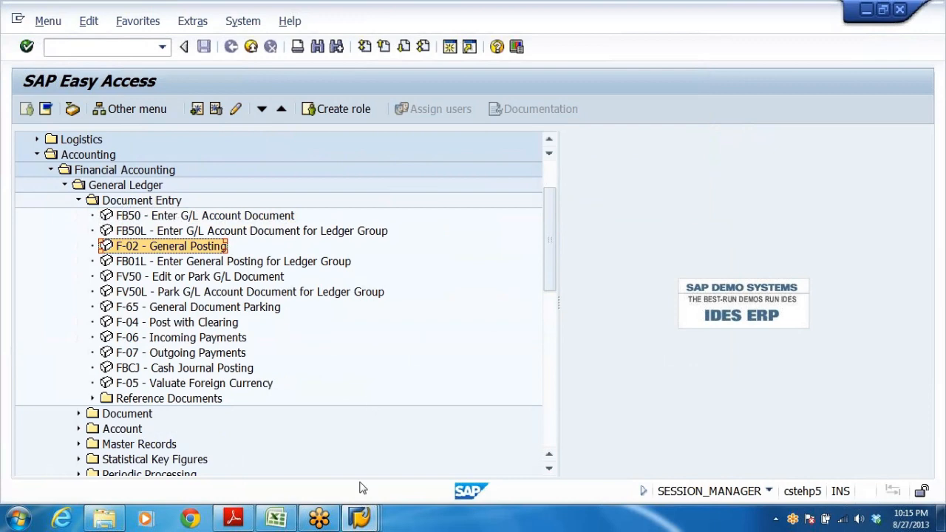
Switch to the Excel workbook and examine the office rent journal entry's accounts, amounts and narration.
left_click(284, 522)
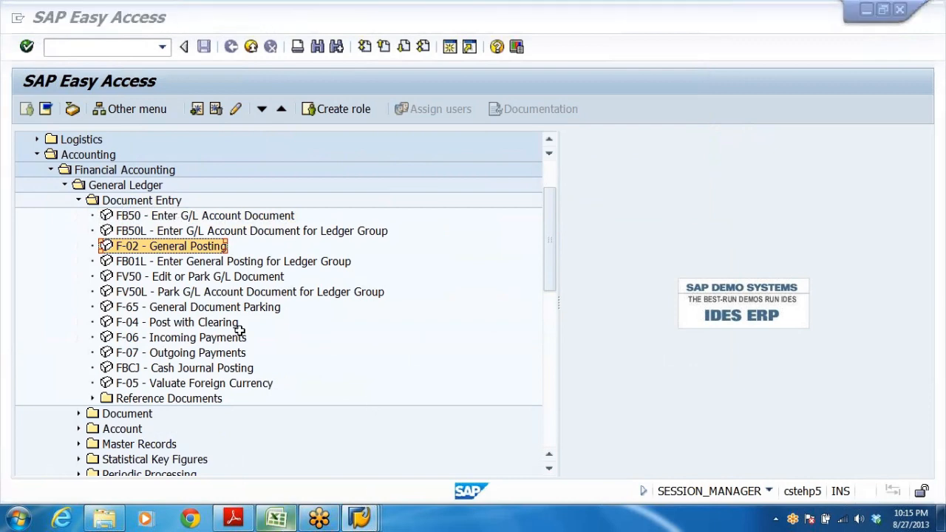
scroll(273, 326, "down", 4)
left_click(224, 271)
scroll(223, 270, "up", 2)
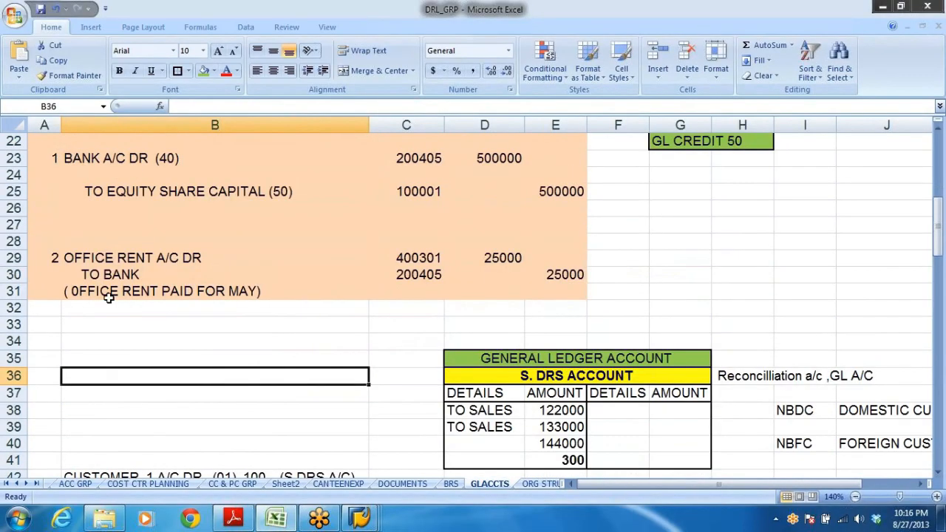
left_click(115, 260)
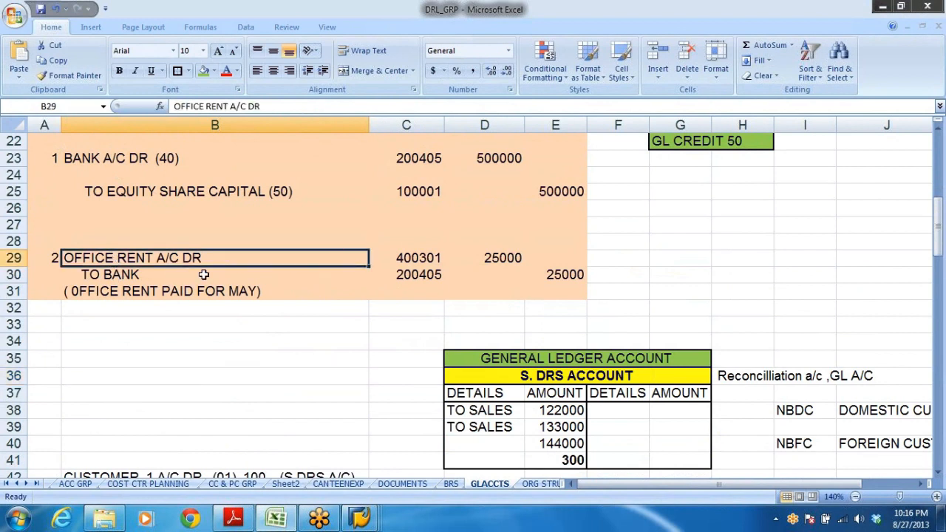
left_click_drag(140, 262, 212, 267)
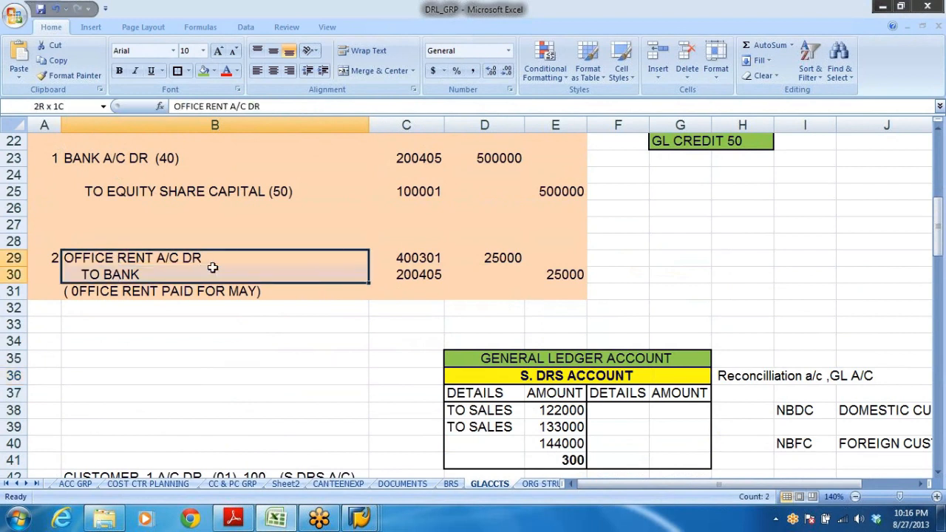
left_click(114, 275)
left_click(115, 292)
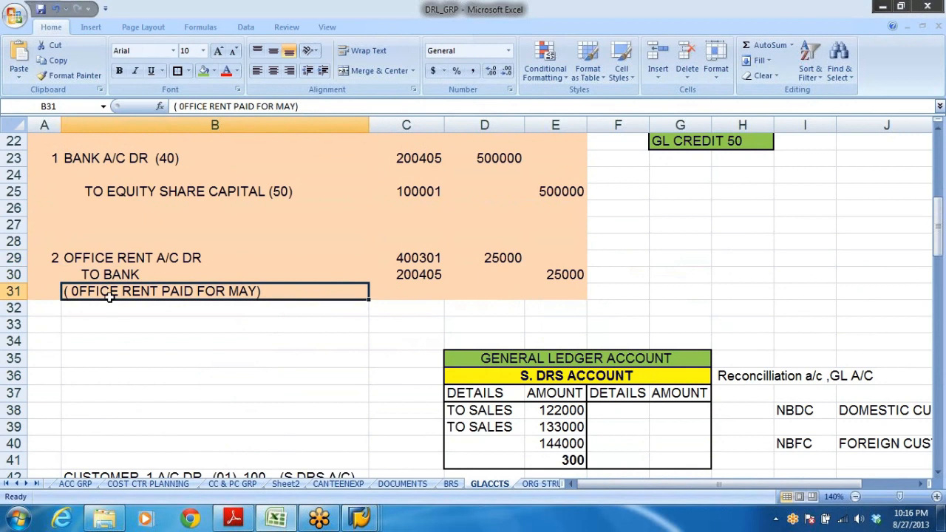
left_click(442, 258)
left_click_drag(443, 258, 480, 258)
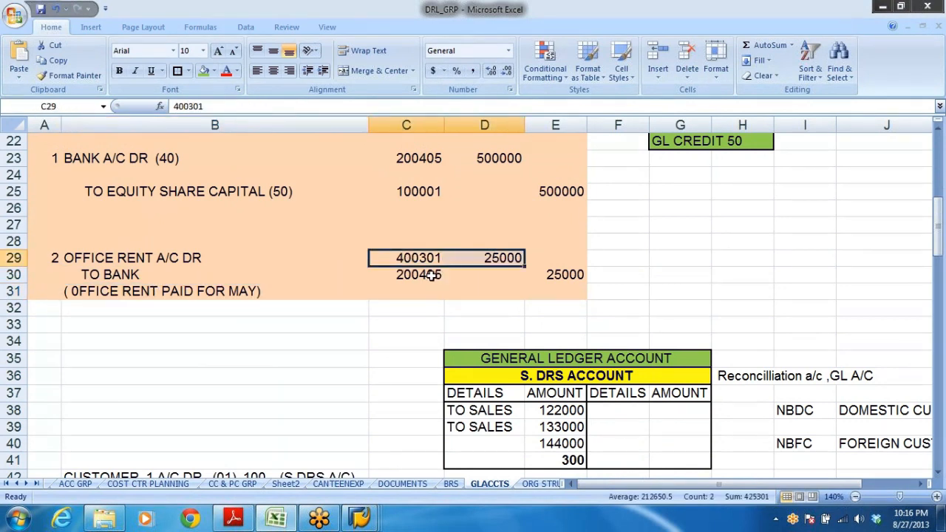
left_click_drag(403, 274, 480, 275)
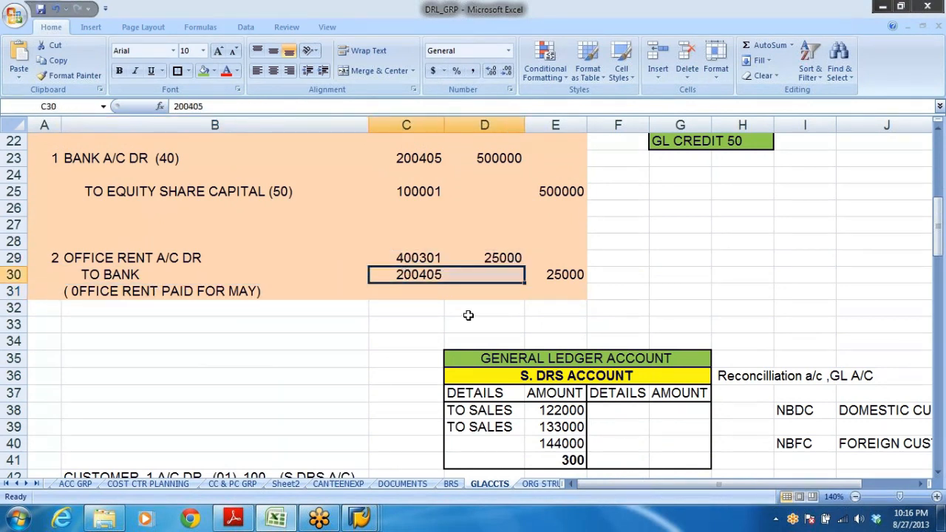
left_click(428, 278)
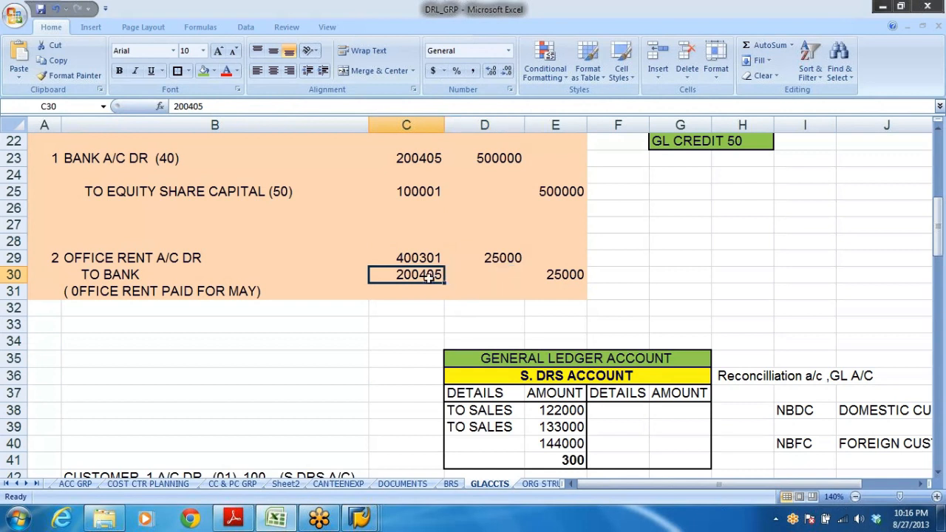
left_click(496, 262)
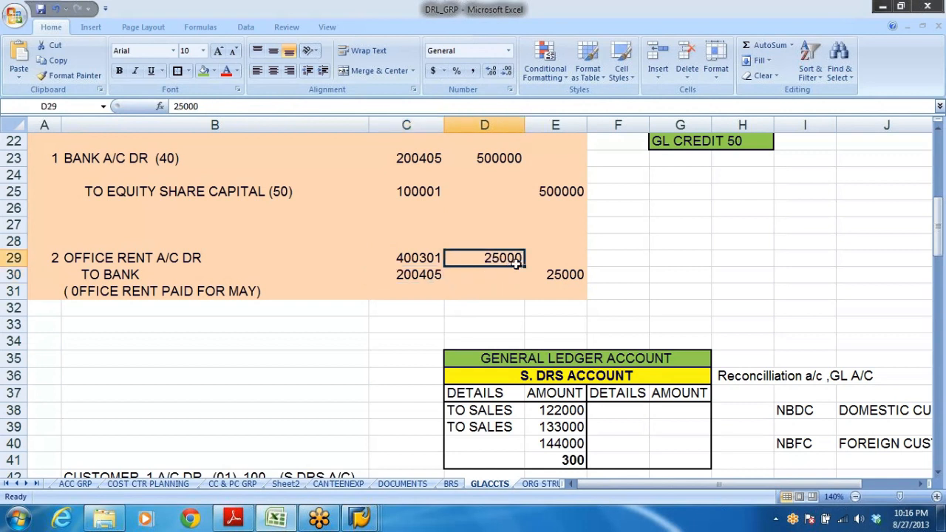
left_click(581, 279)
left_click(146, 256)
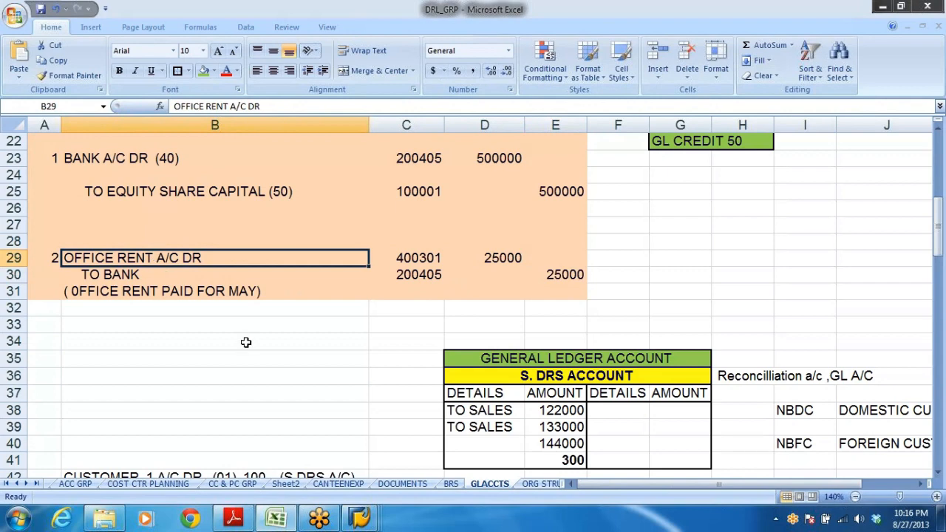
Switch back to SAP, open F-02 General Posting and set the header's document date to 27.08.2013 for company code DRL.
key("alt+Tab")
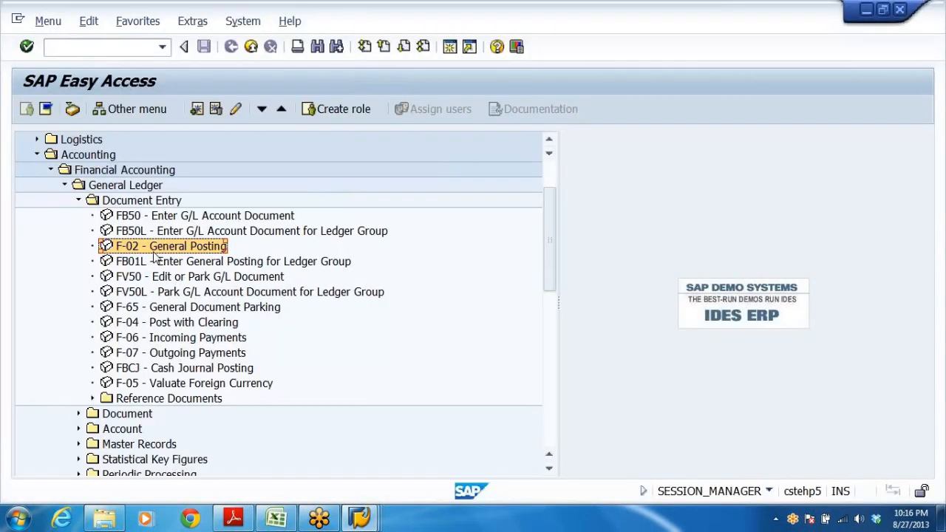
double_click(127, 251)
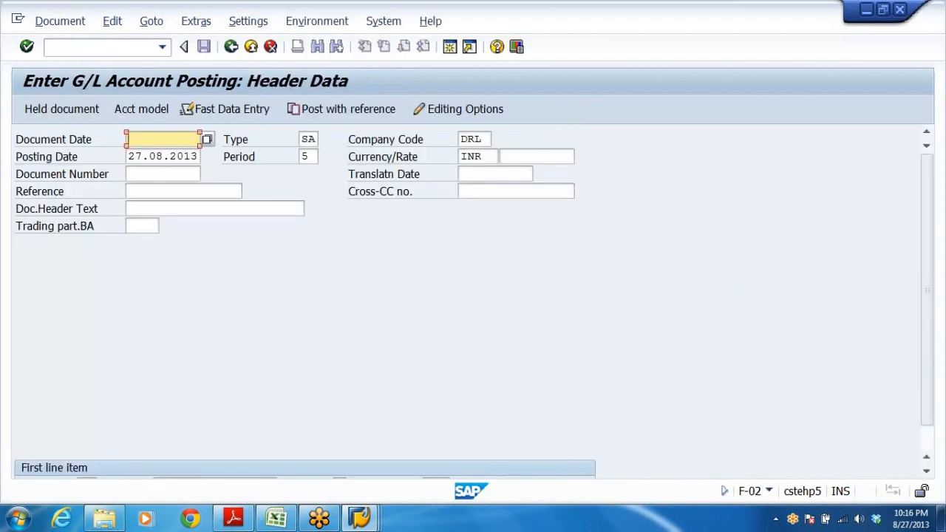
left_click(151, 139)
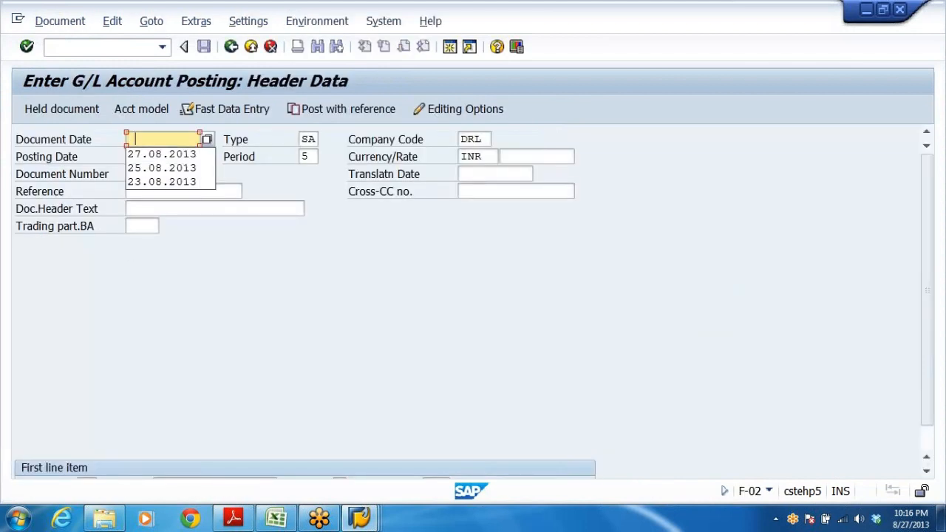
left_click(149, 156)
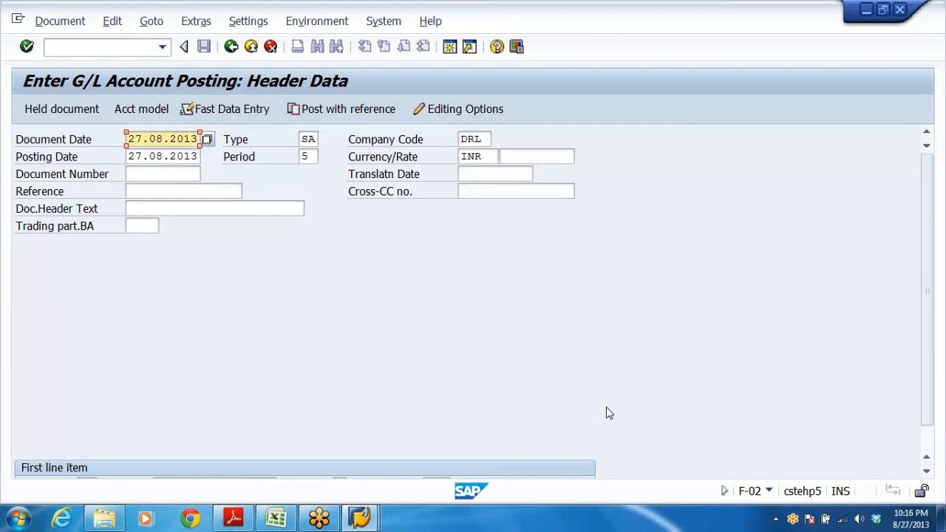
left_click(486, 140)
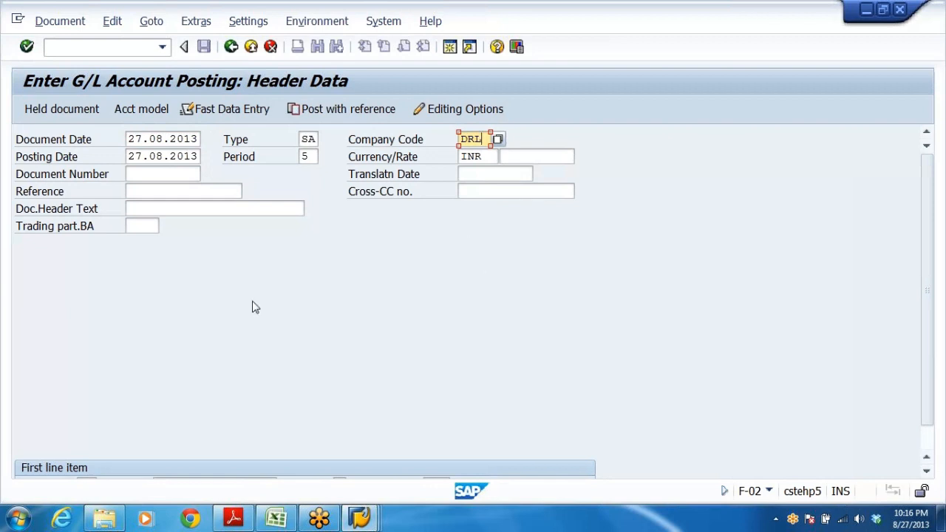
key("Return")
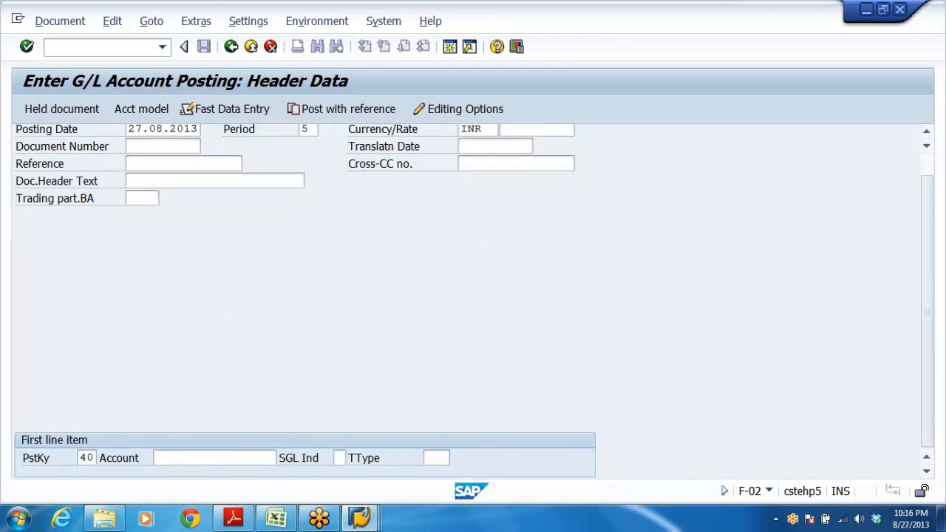
Start the first line item with posting key 40 on account 400301 Office Rent, chosen from the account search list.
left_click(214, 458)
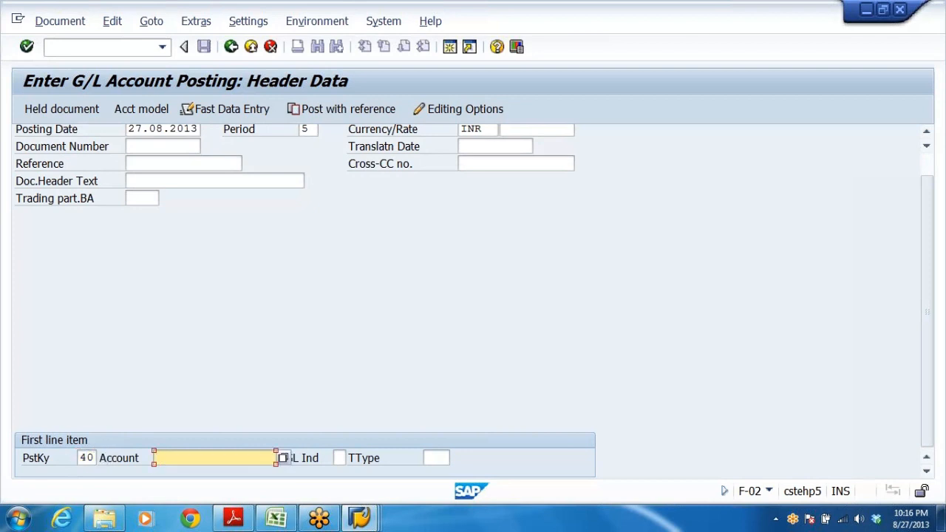
left_click(283, 458)
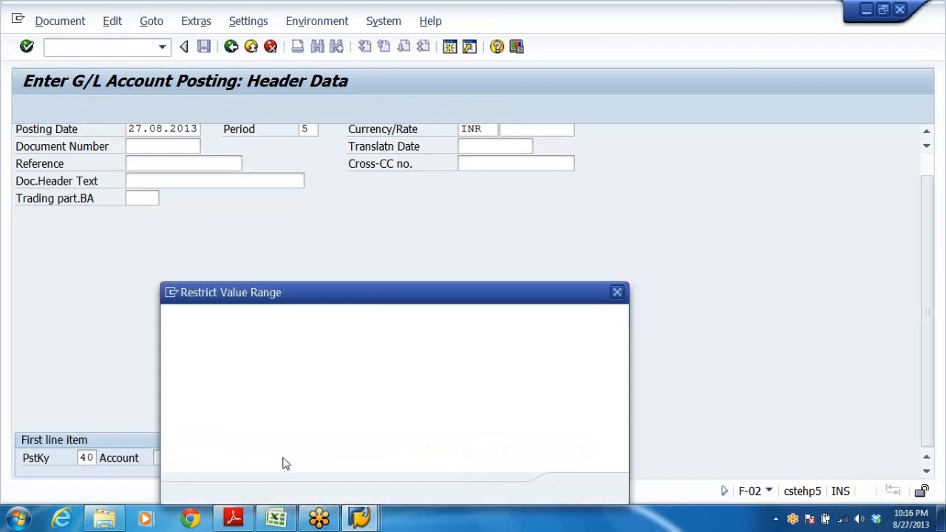
key("Return")
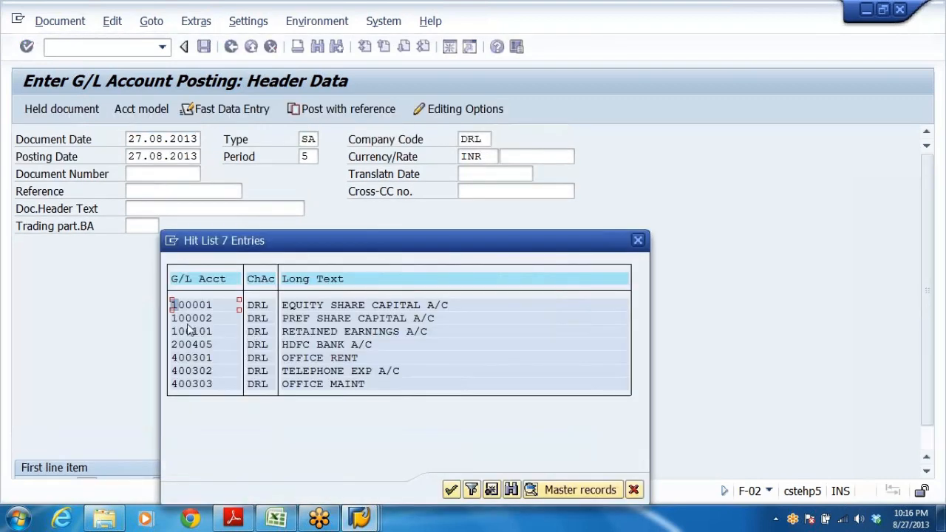
left_click(188, 323)
left_click(191, 359)
double_click(195, 361)
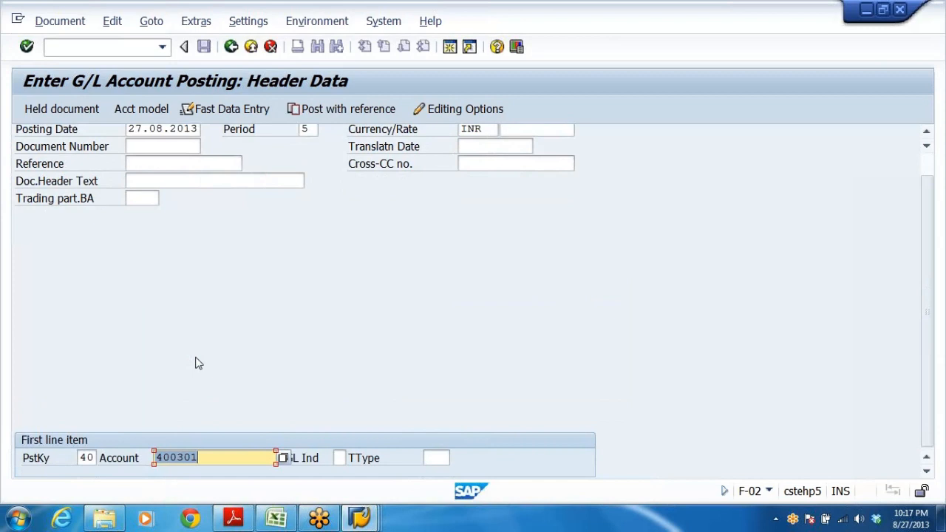
key("Return")
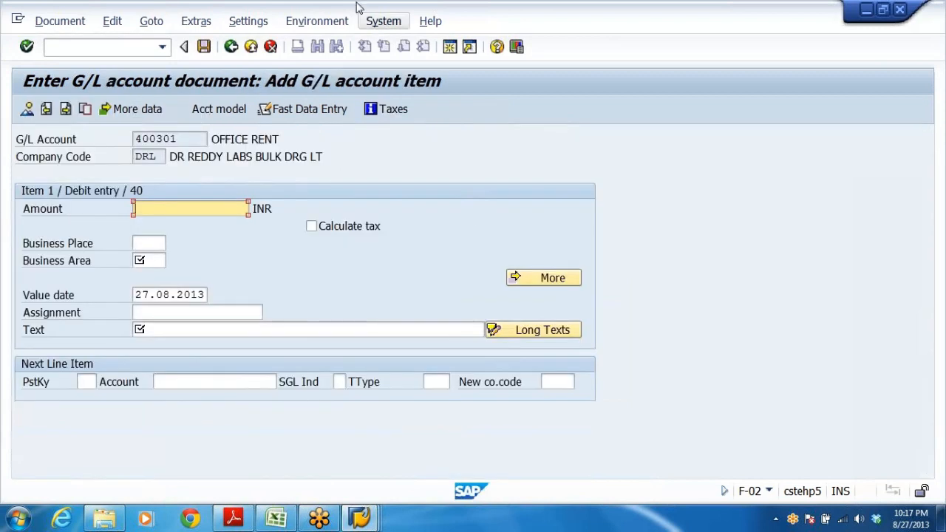
Enter the debit item's amount 25000, business area DRHY and text OFFICE RENT PAID FOR THE MONTH OF JULY.
left_click(251, 135)
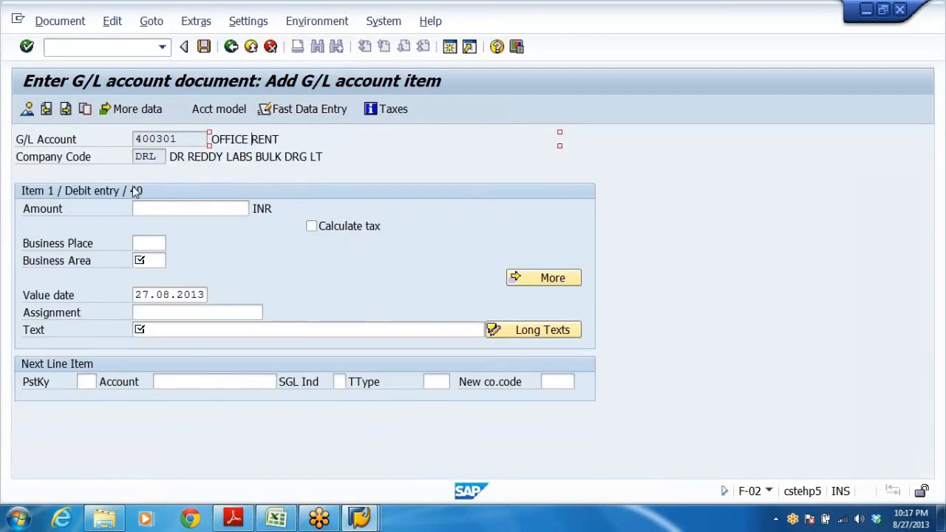
left_click(191, 208)
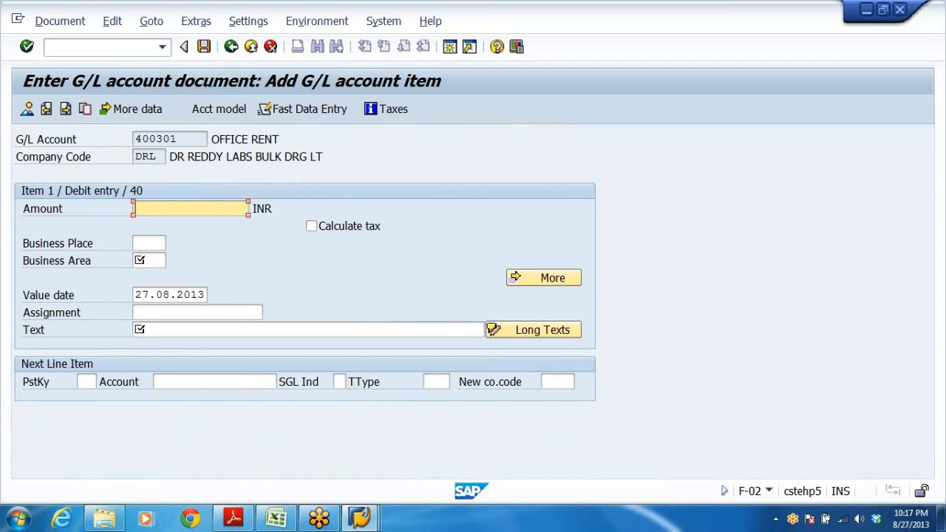
type("2")
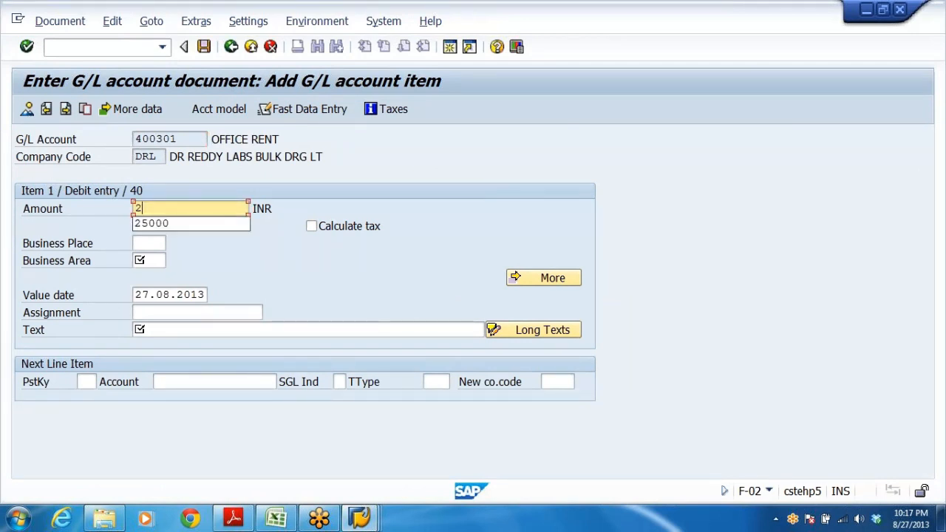
left_click(166, 223)
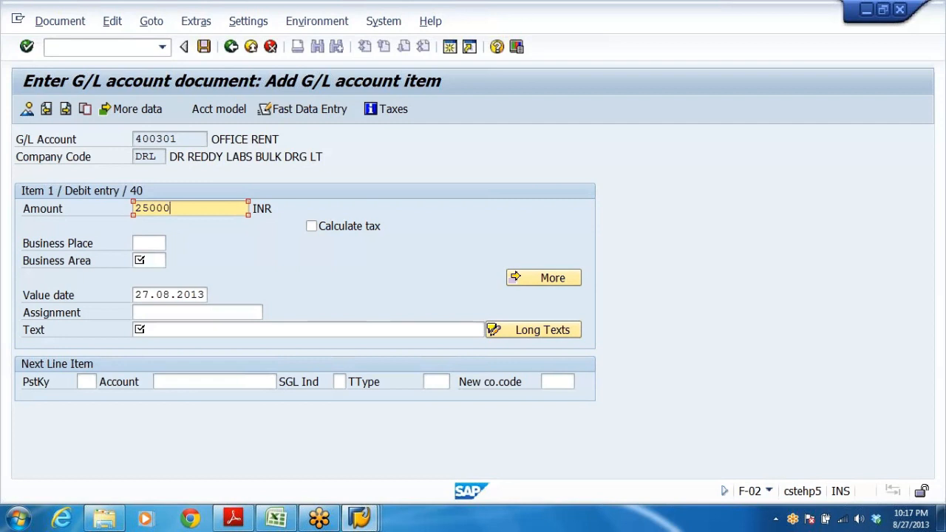
left_click(148, 260)
left_click(150, 272)
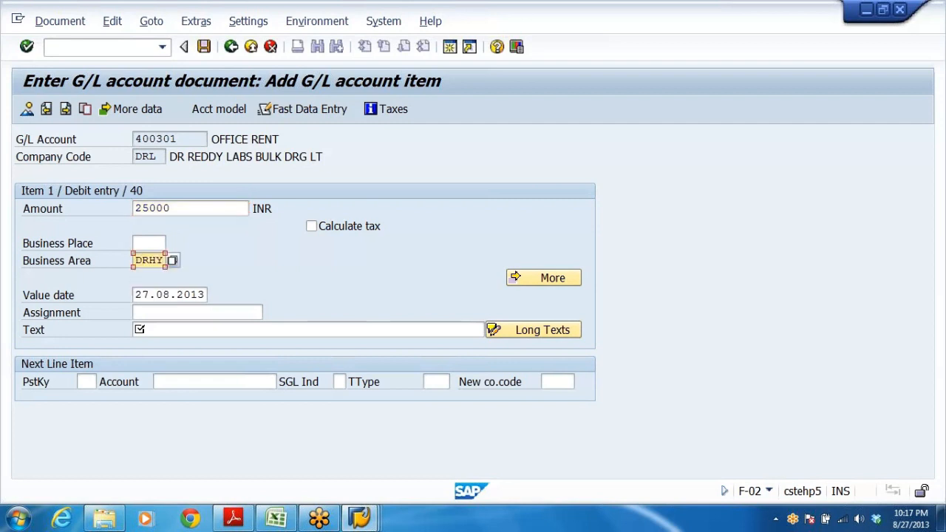
left_click(139, 330)
type("O")
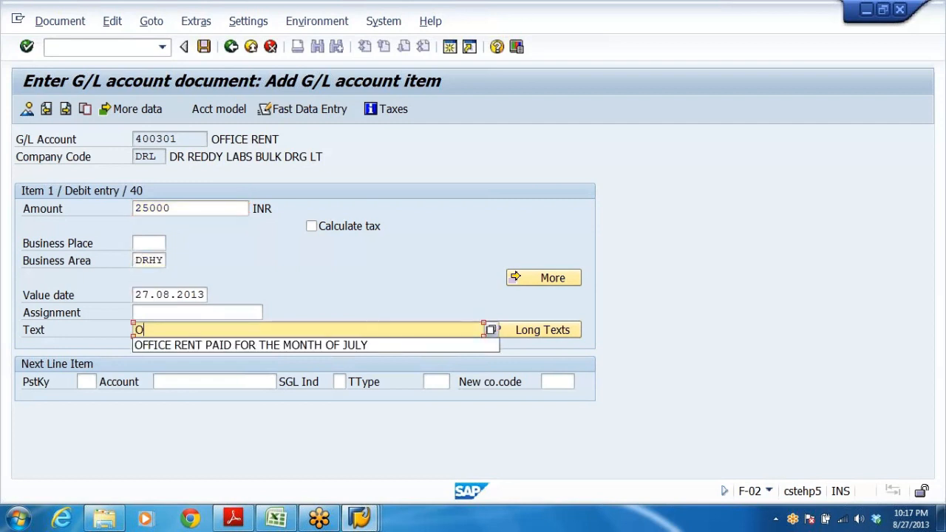
left_click(254, 344)
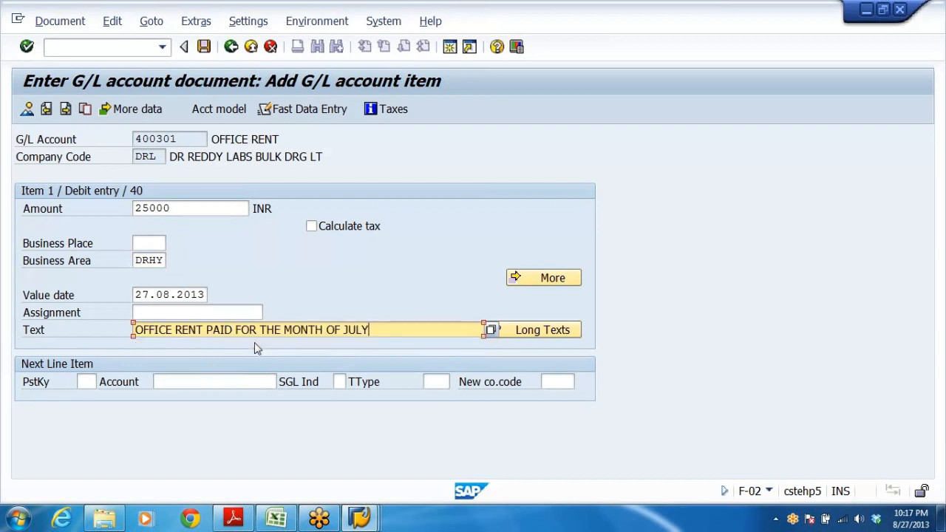
Add the next line item with posting key 50 on bank account 200405.
key("Tab")
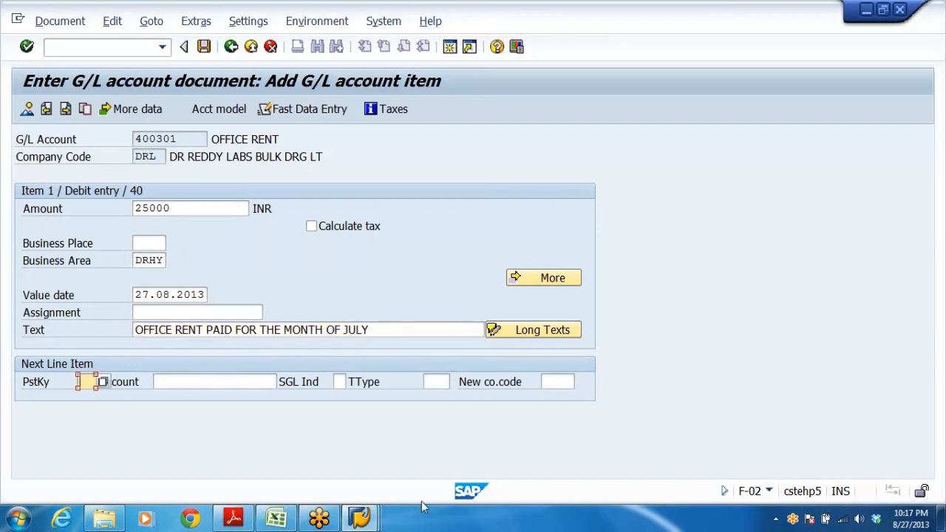
type("50")
key("Tab")
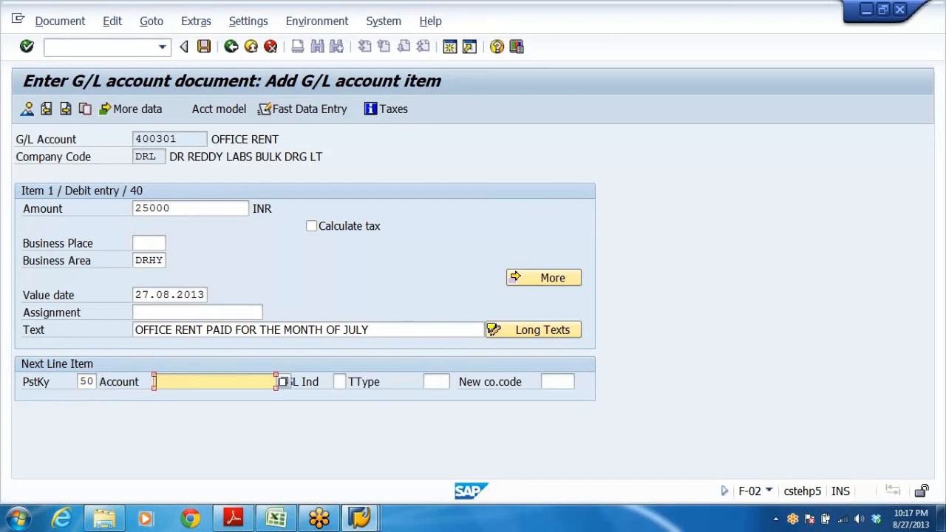
type("2")
left_click(201, 397)
left_click_drag(373, 330, 0, 283)
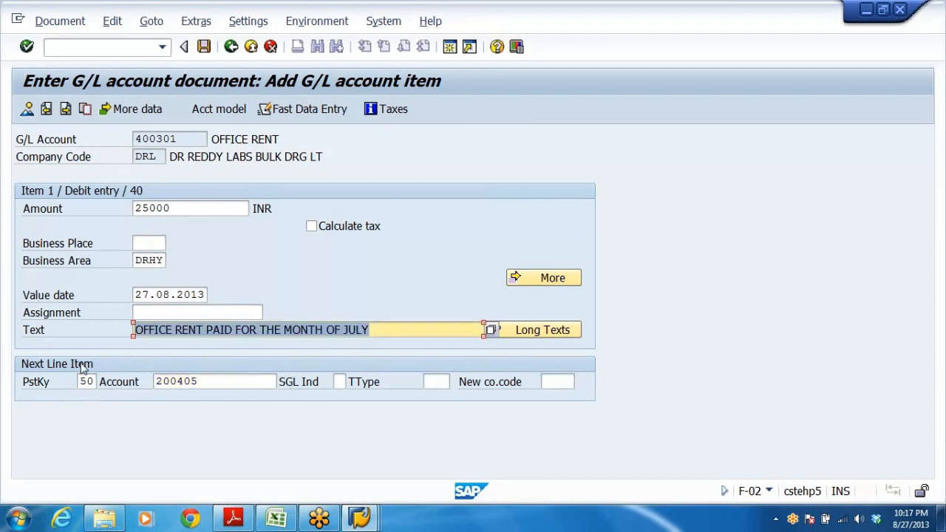
left_click(199, 383)
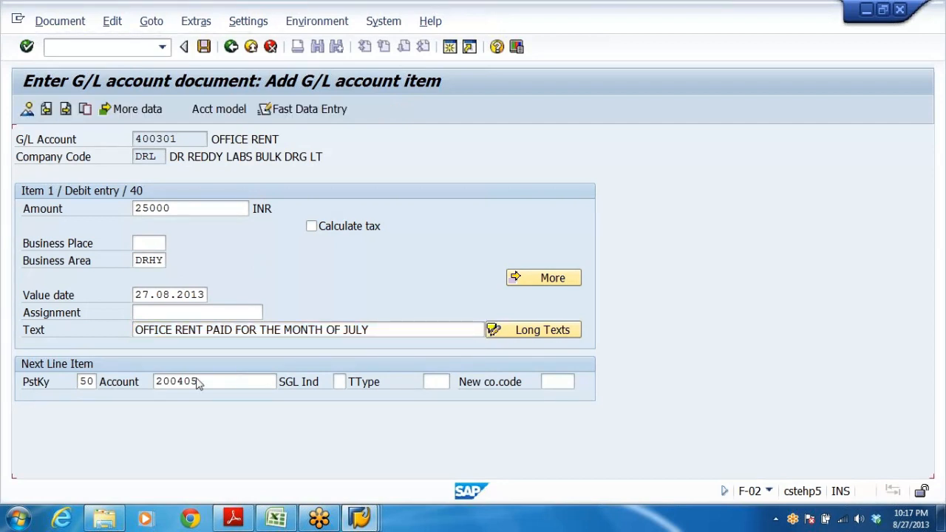
key("Return")
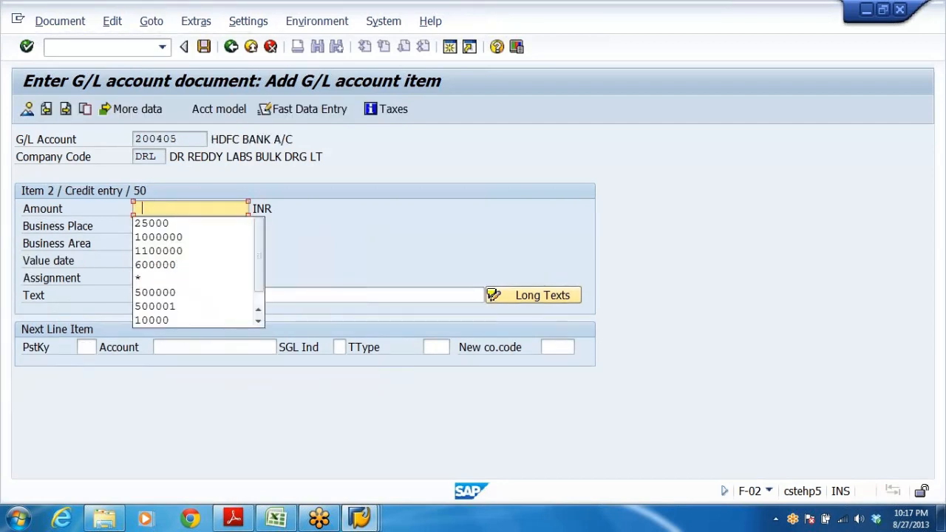
Enter the credit item's amount 25000, text OFFICE RENT PAID FOR THE MONTH OF JULY and business area DRHY.
key("BackSpace")
left_click(156, 224)
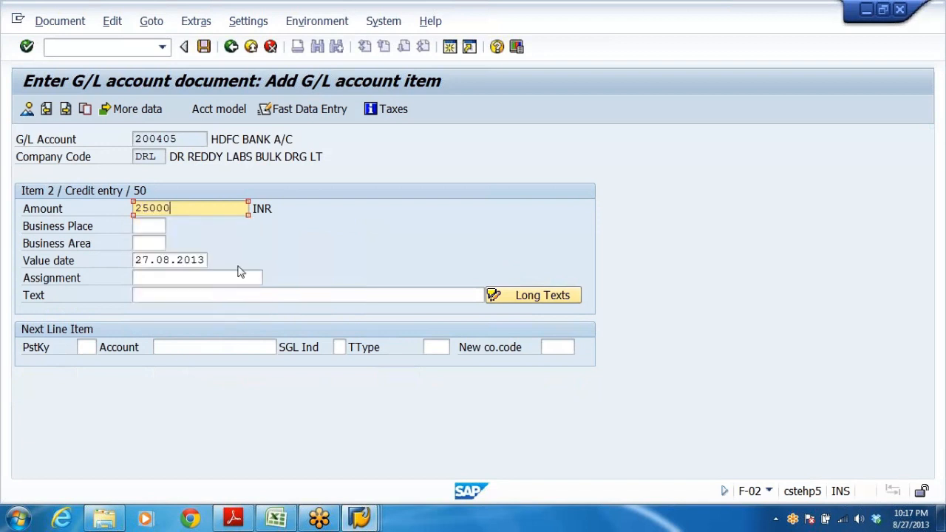
left_click(241, 295)
left_click(205, 311)
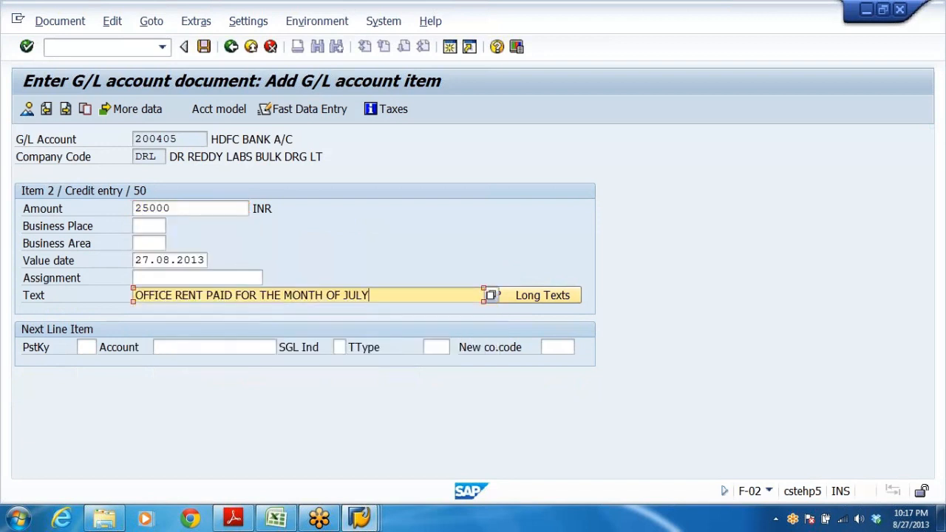
left_click(149, 243)
left_click(154, 260)
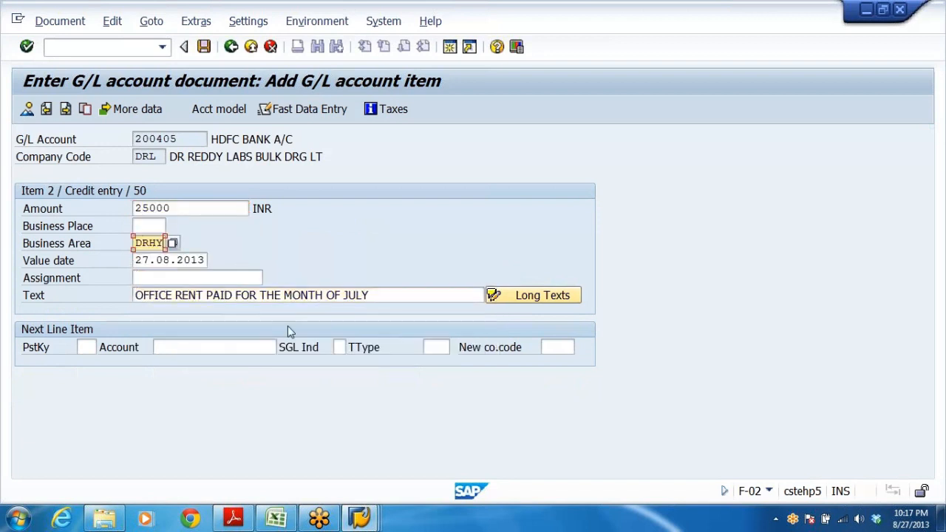
Display the document overview and post the office rent document.
left_click(27, 109)
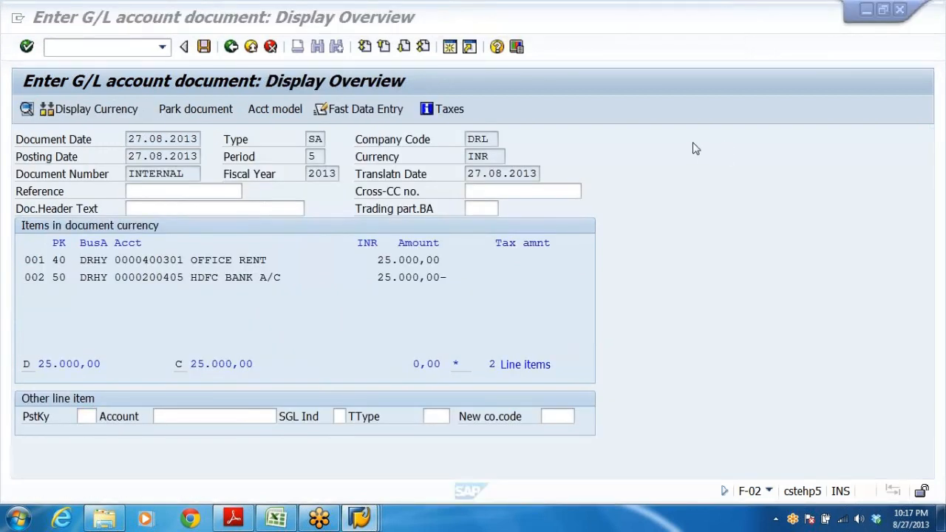
left_click(206, 46)
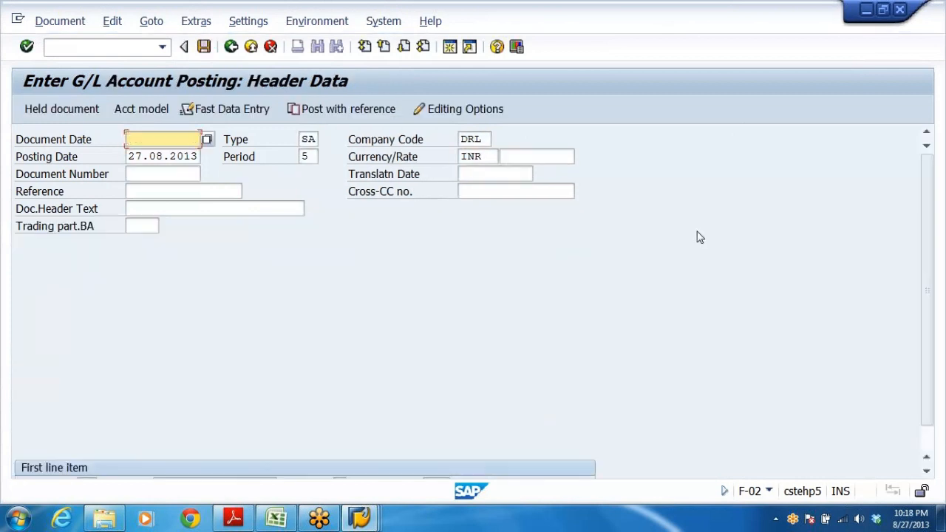
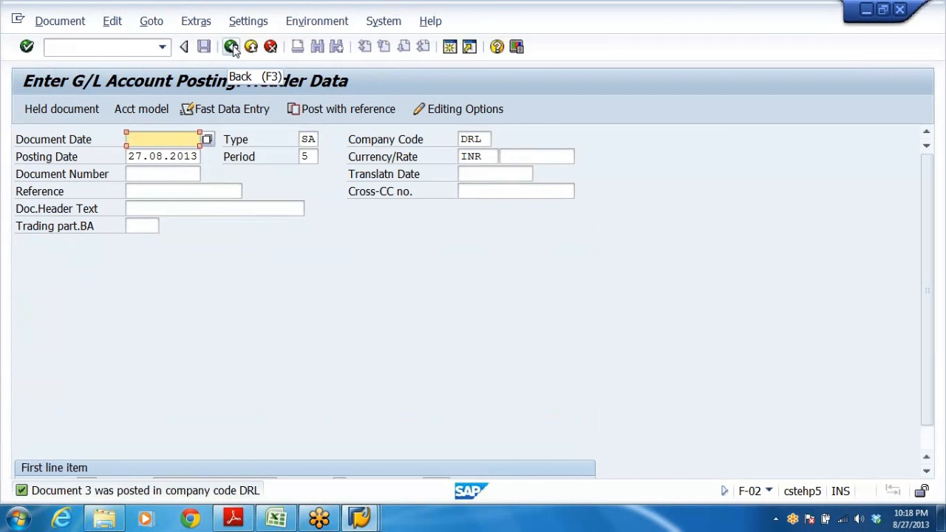
Restart General Posting with company code DRLB and document date 27.08.2013.
left_click(232, 47)
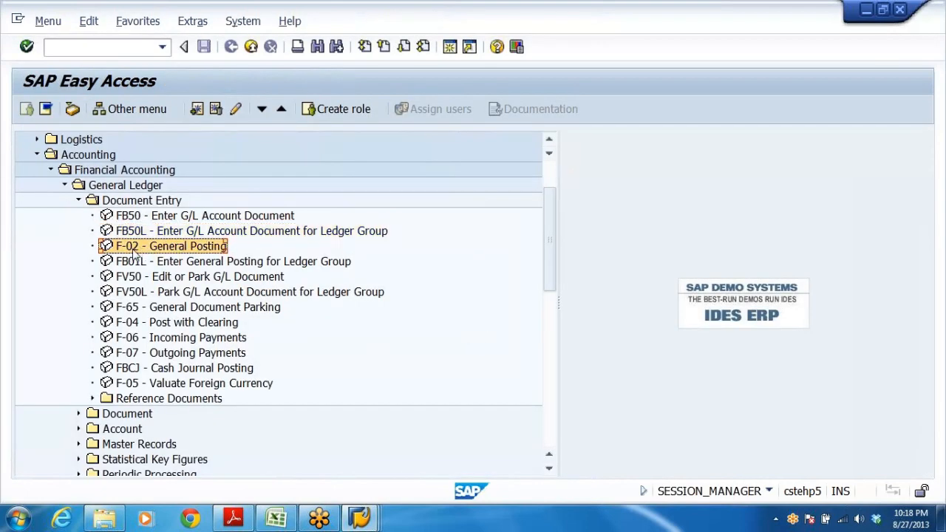
double_click(133, 249)
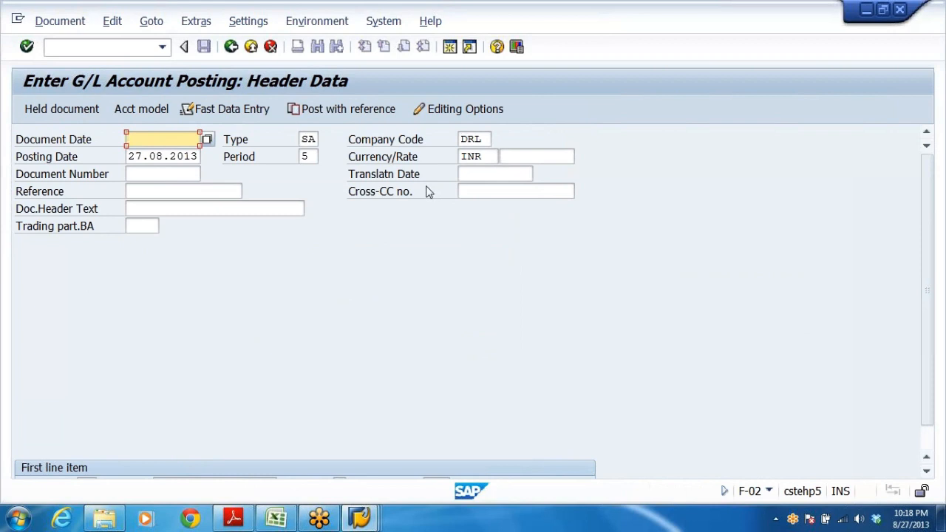
double_click(471, 139)
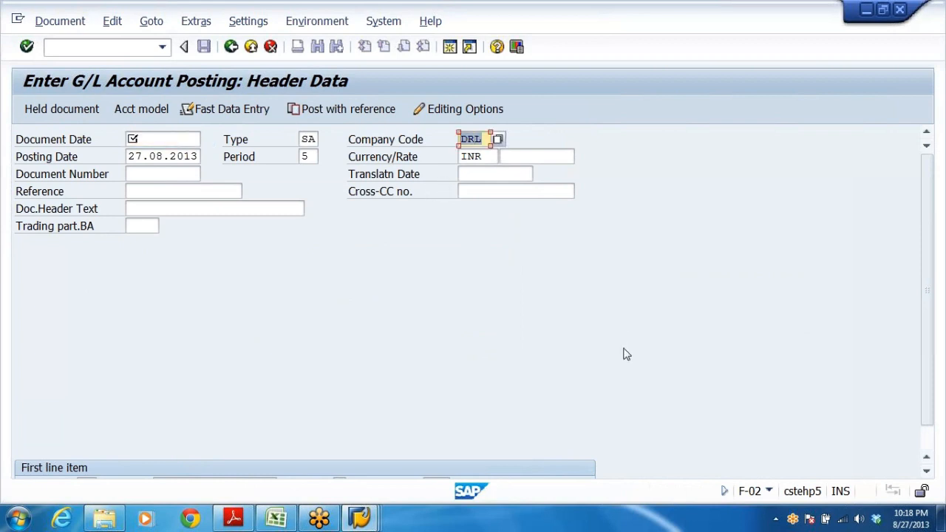
type("DRLB")
key("Tab")
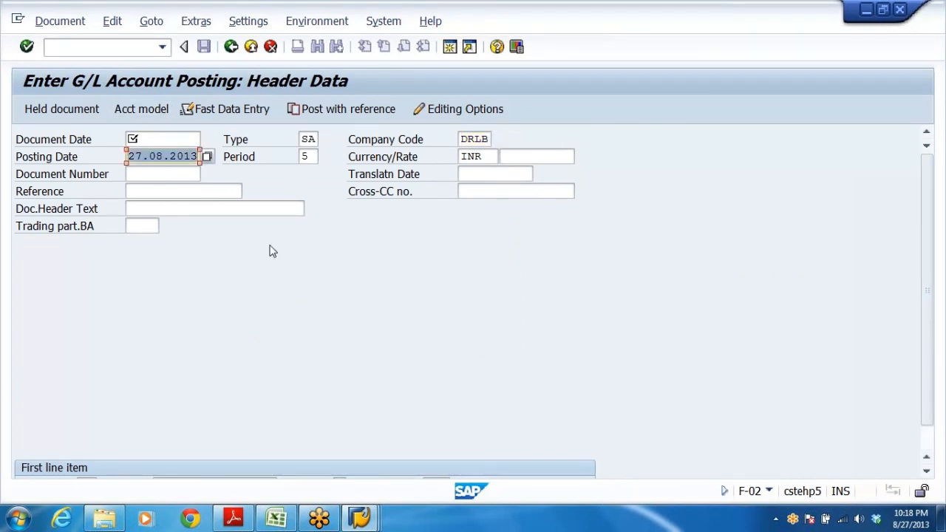
left_click(163, 139)
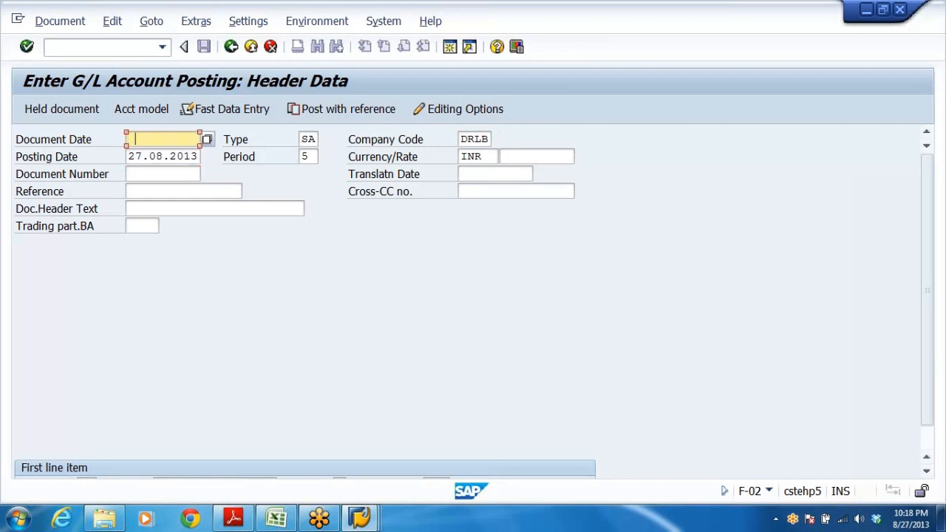
left_click(138, 154)
left_click(309, 156)
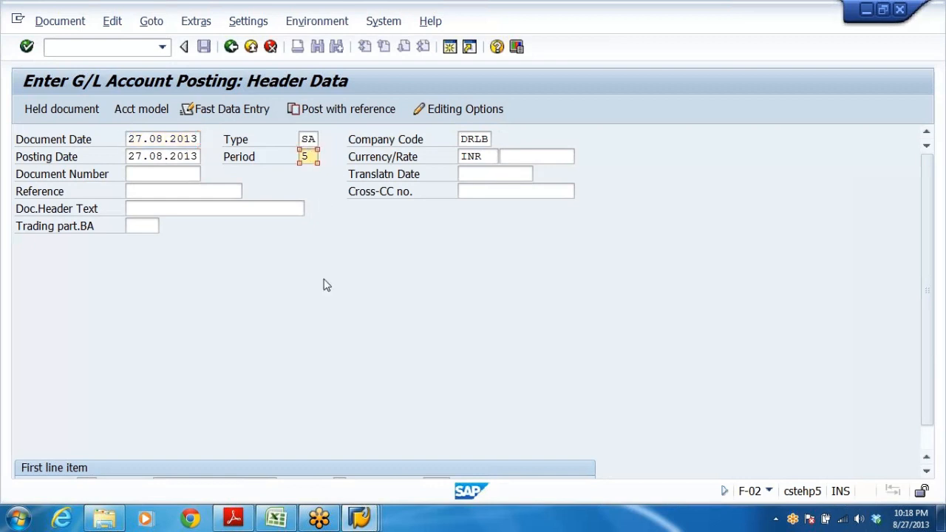
Review the FI tolerance groups for users, including the details of group DRAM for company code DRL.
left_click(353, 519)
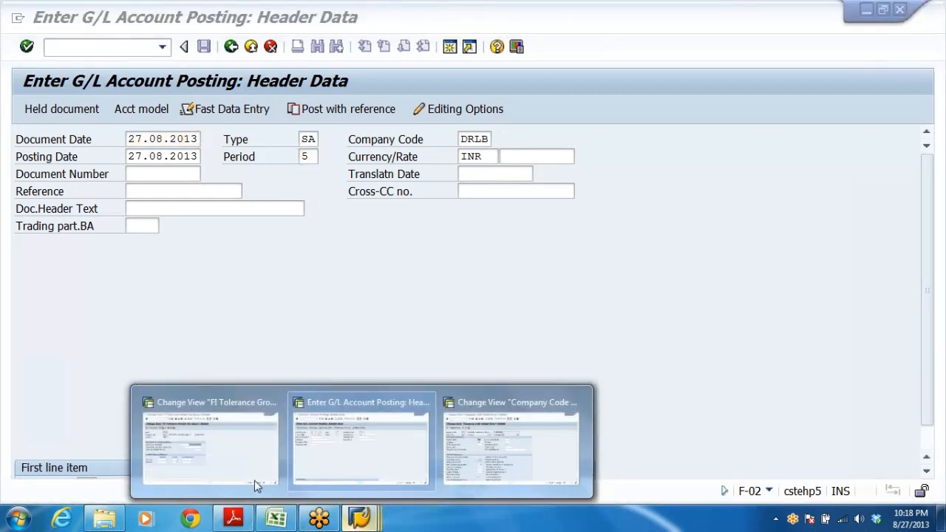
left_click(197, 462)
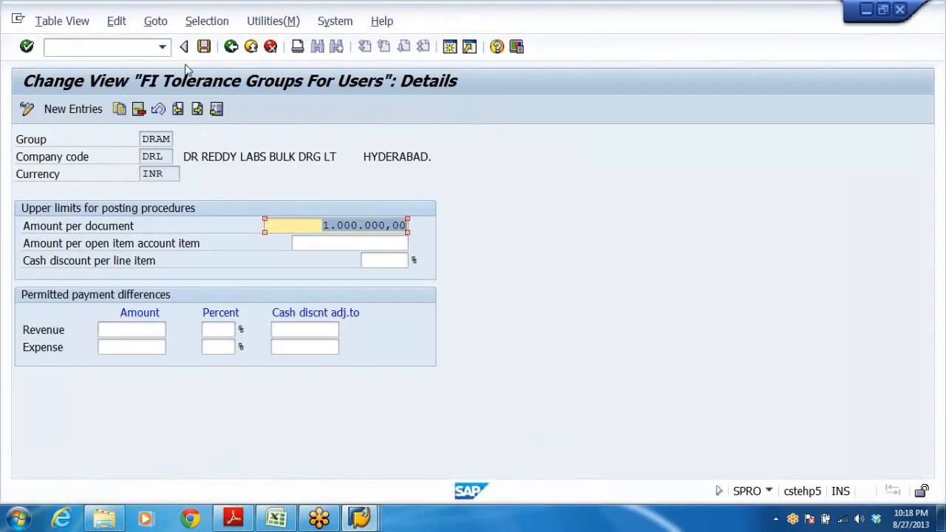
left_click(231, 47)
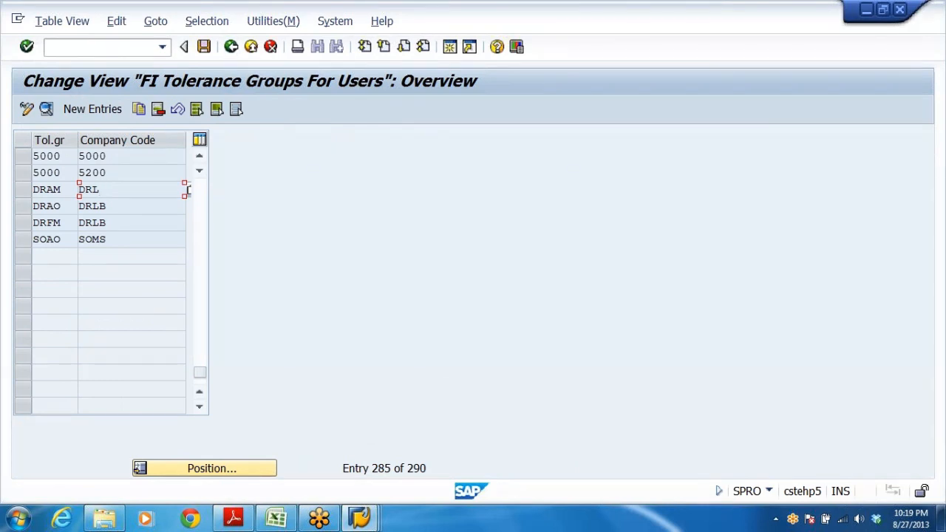
left_click(188, 207)
double_click(113, 192)
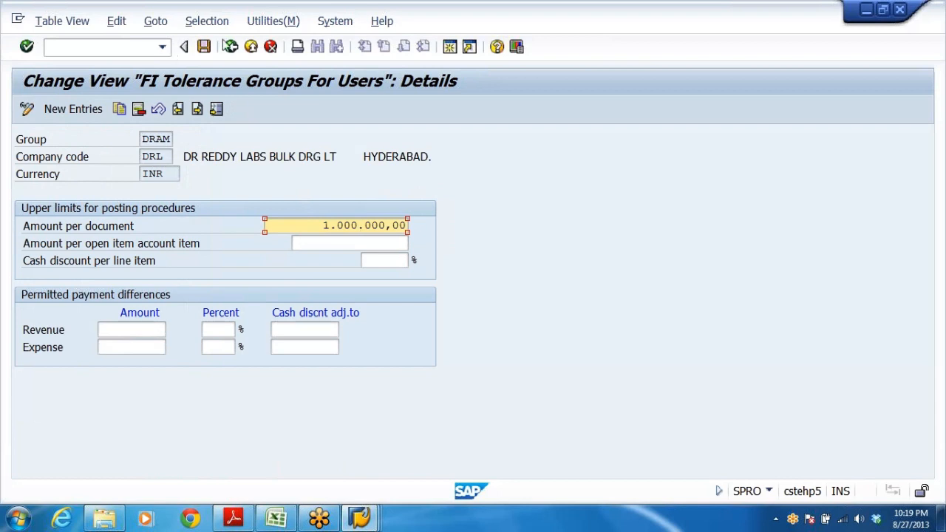
left_click(232, 47)
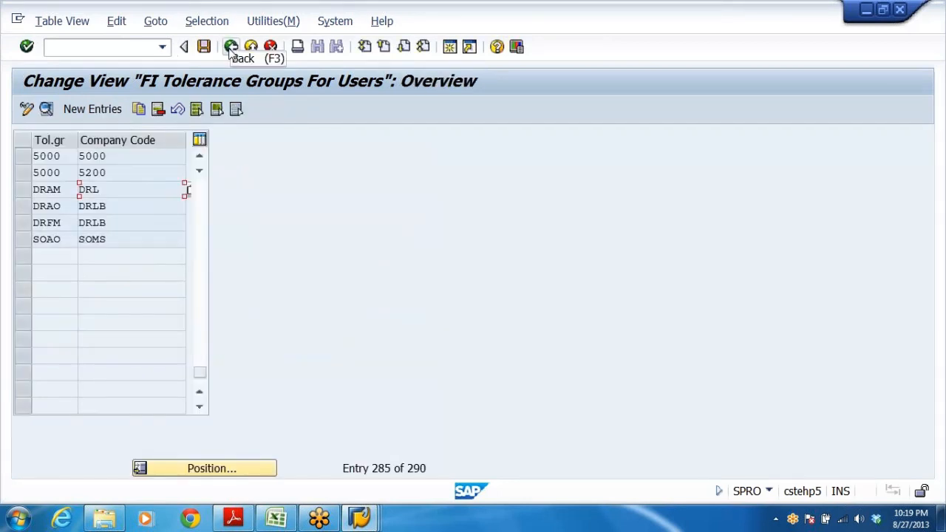
left_click(231, 46)
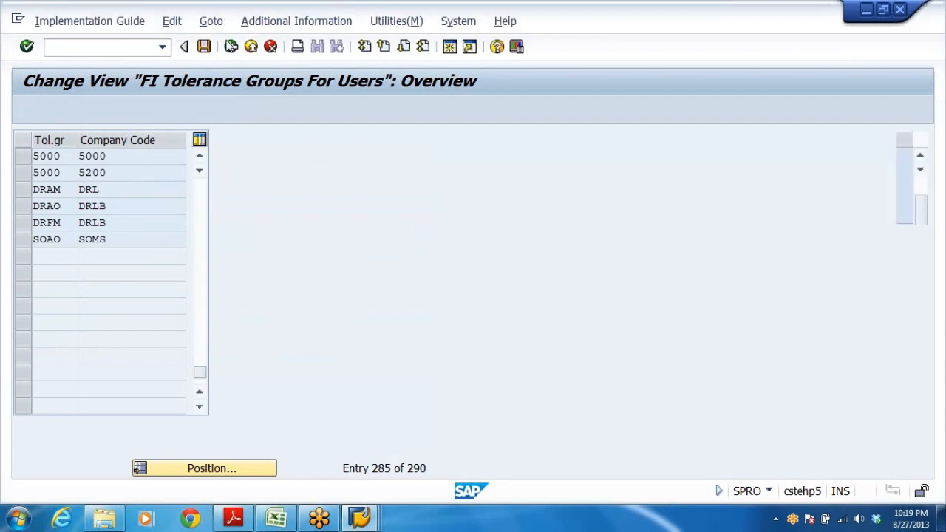
Assign tolerance group DRAO to user ANAND in Assign User/Tolerance Groups and save.
left_click(209, 415)
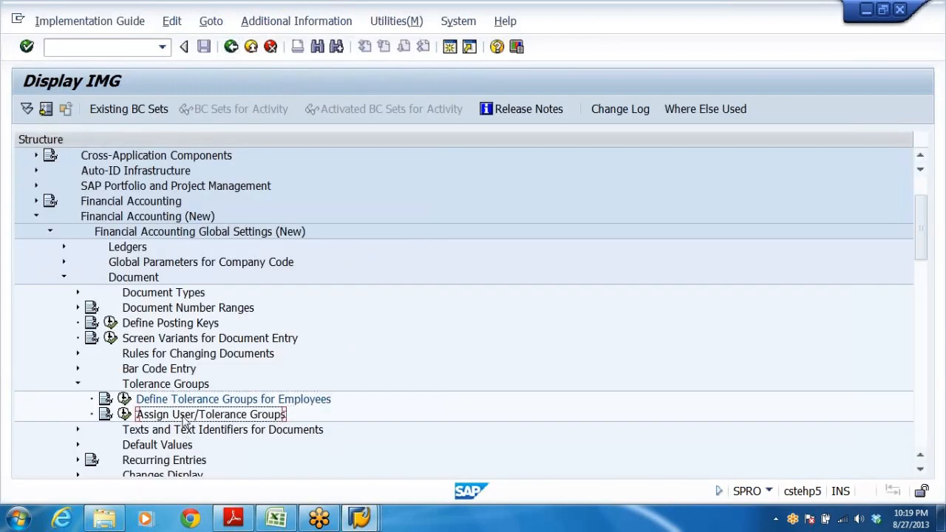
left_click(124, 415)
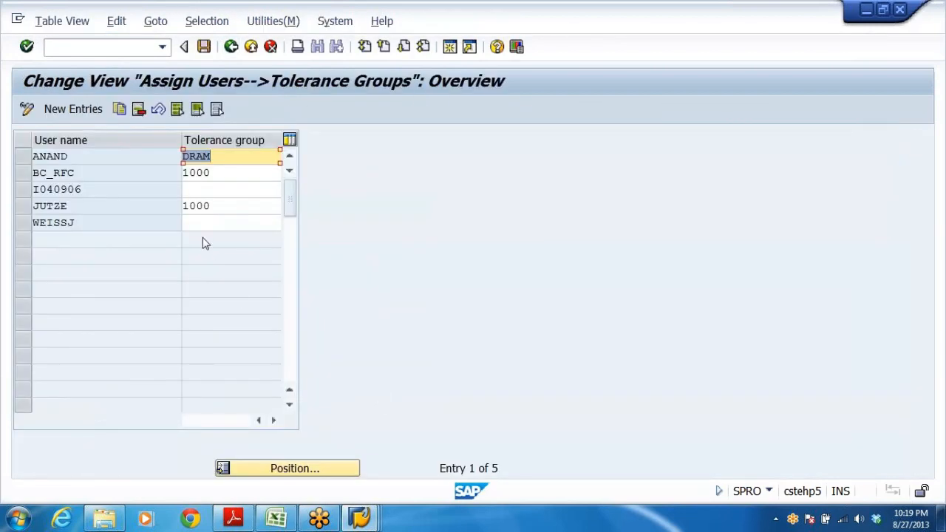
left_click(69, 156)
left_click(215, 156)
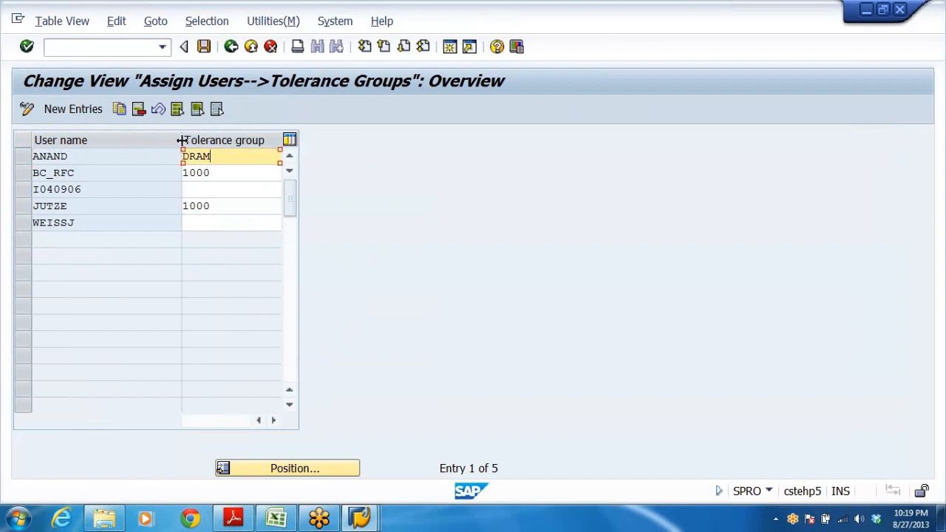
left_click_drag(184, 138, 115, 136)
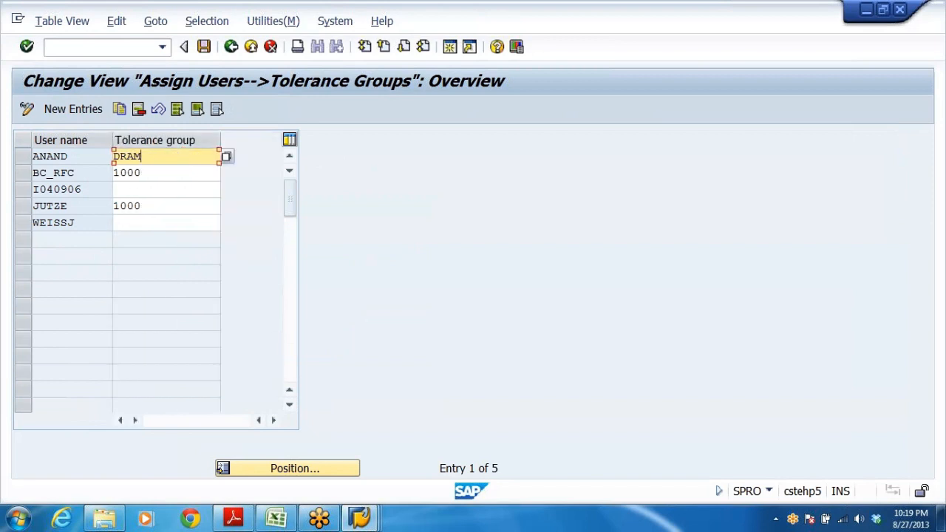
left_click(142, 173)
left_click(142, 157)
left_click(226, 157)
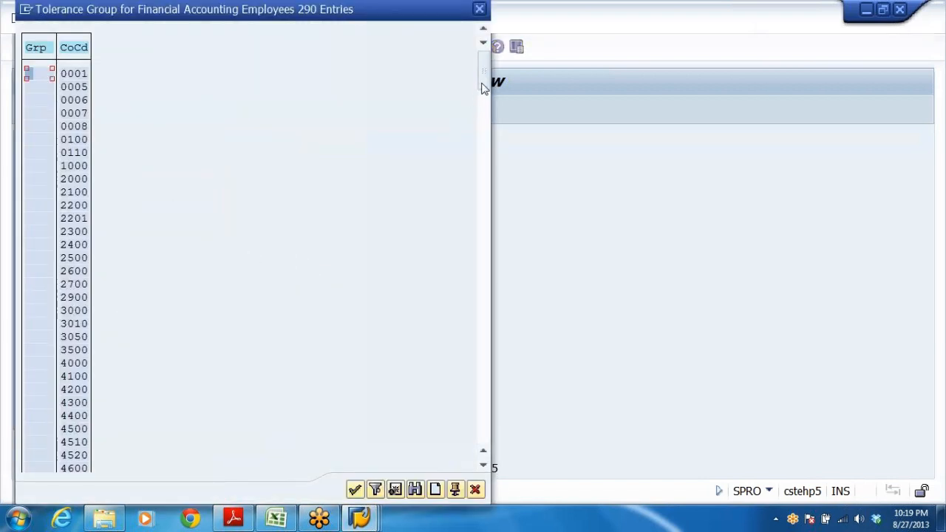
left_click_drag(483, 83, 468, 471)
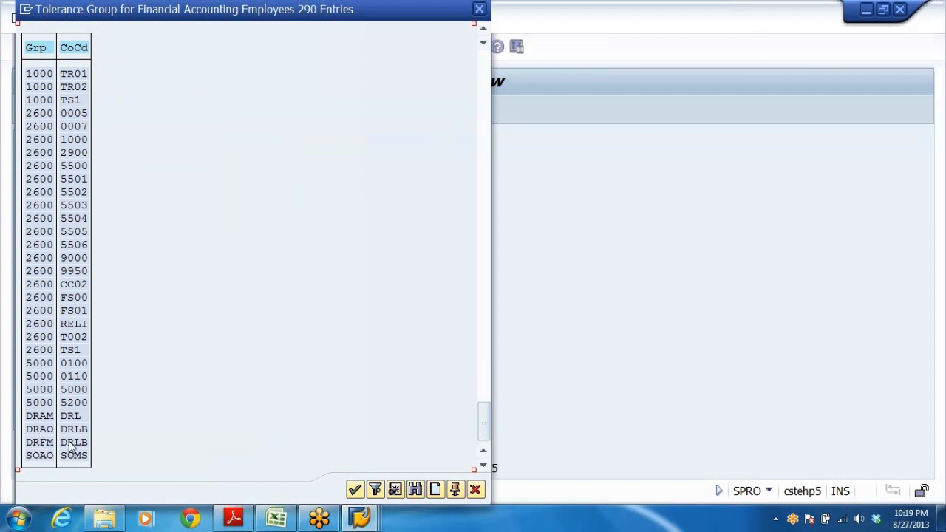
left_click(44, 433)
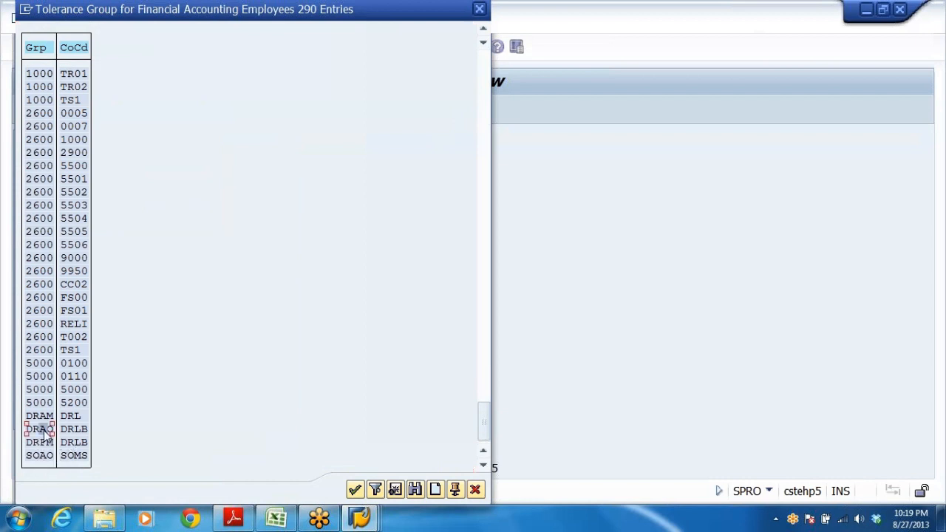
left_click(45, 432)
double_click(43, 431)
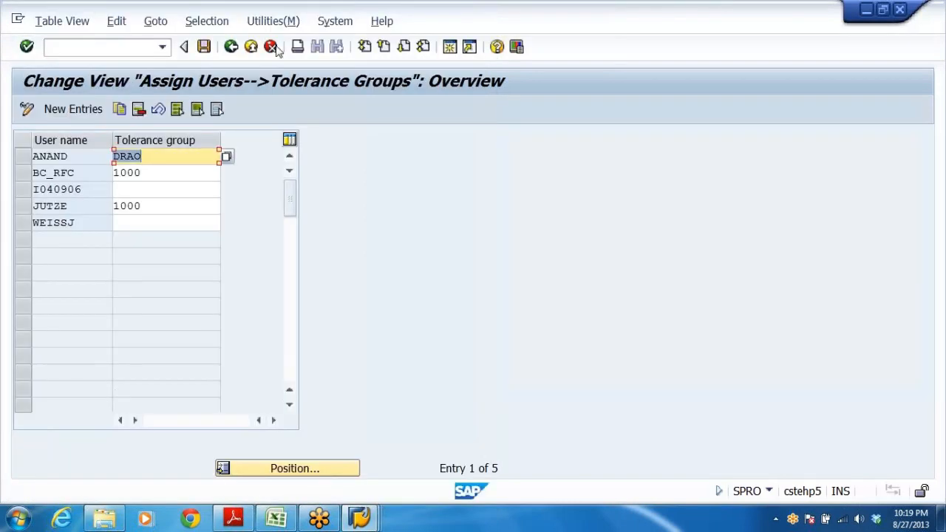
left_click(204, 47)
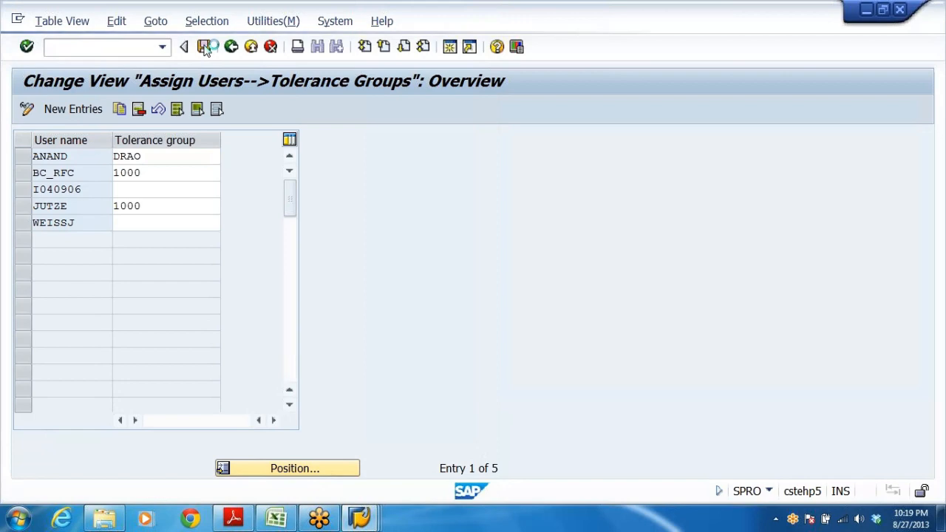
Try entering a first line item with posting key 40 on account 200405, then exit the posting discarding its data.
left_click(312, 286)
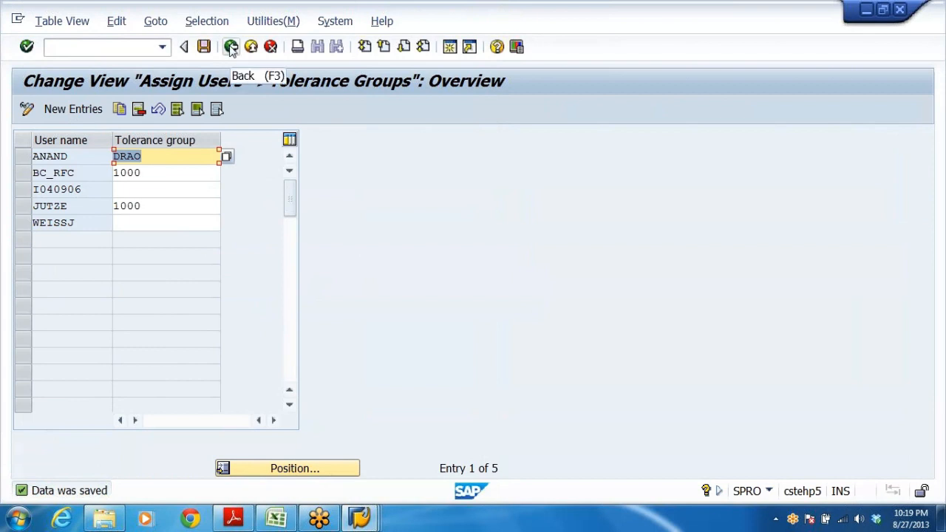
key("alt+Tab")
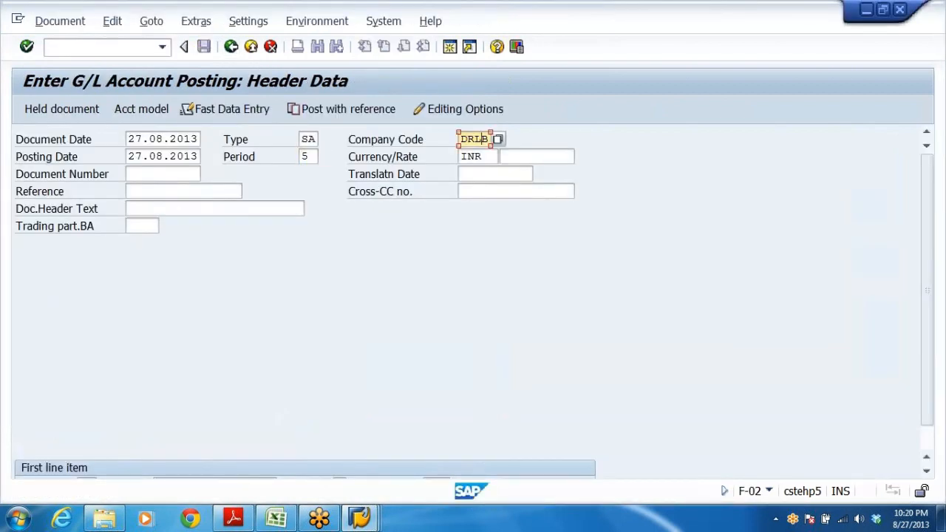
left_click(178, 454)
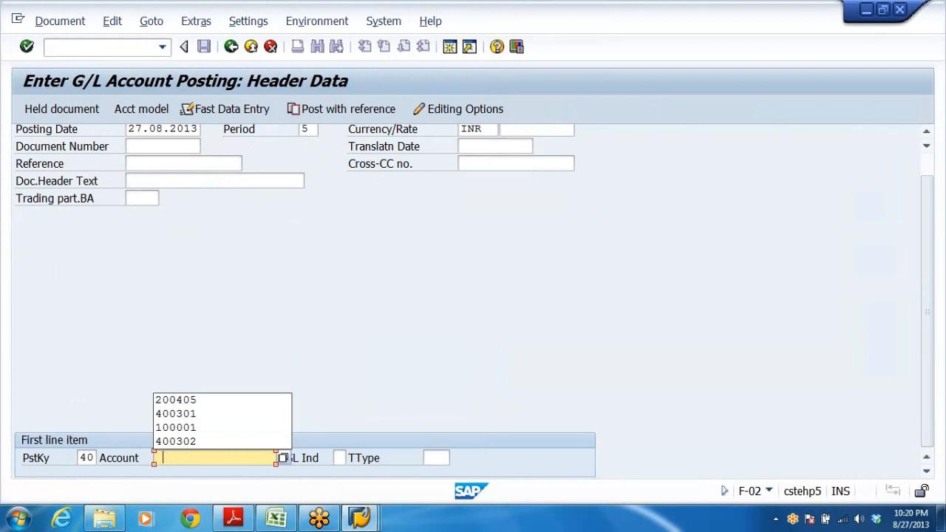
left_click(205, 400)
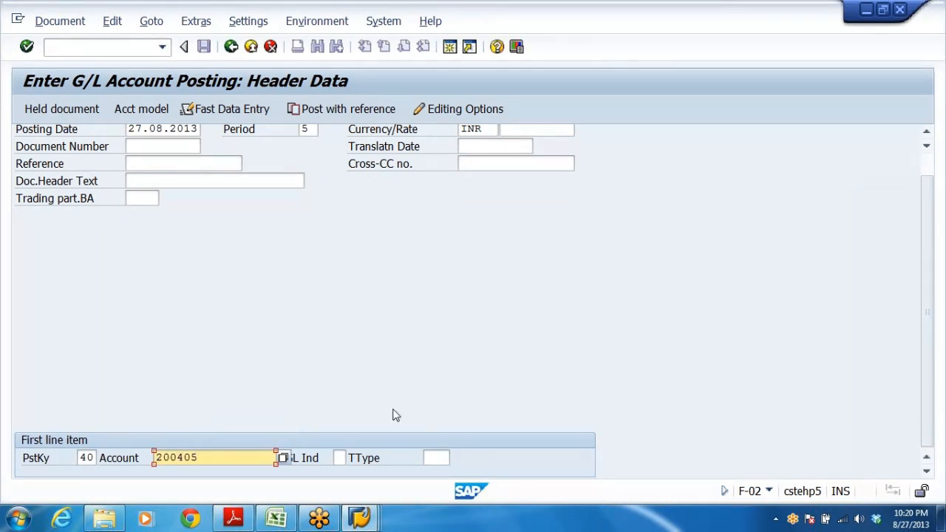
key("Return")
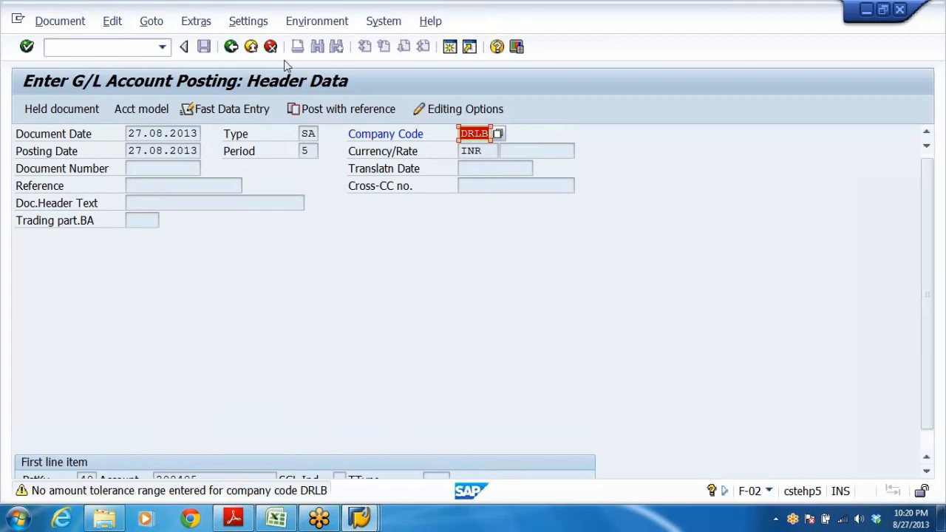
left_click(250, 47)
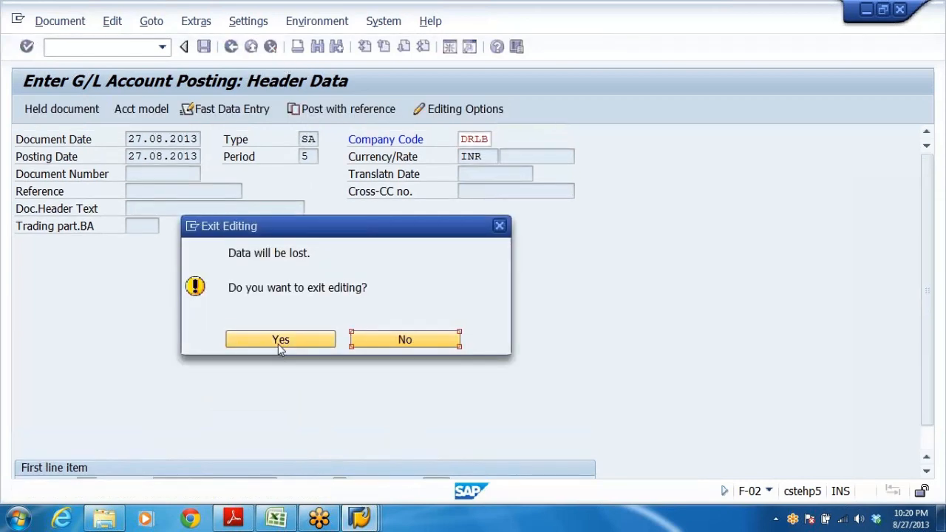
left_click(280, 342)
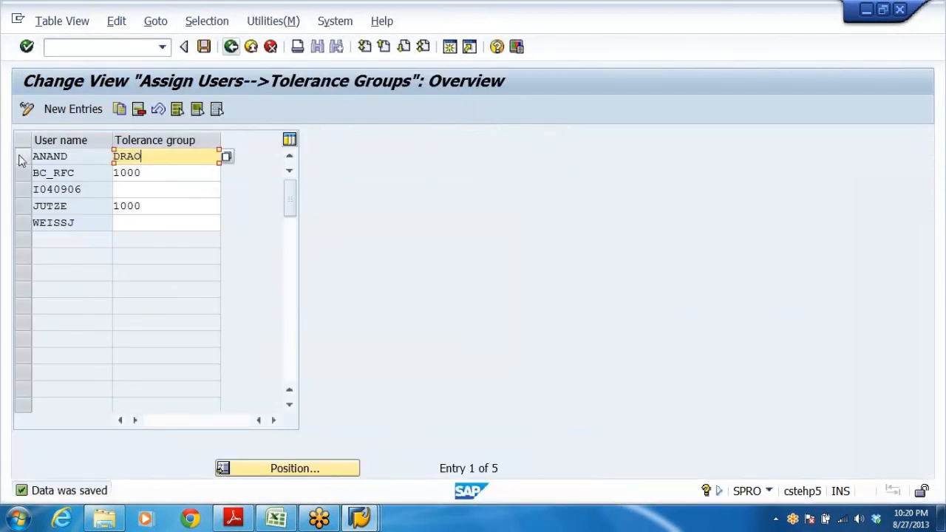
Delete user ANAND's tolerance group assignment and save.
left_click(23, 158)
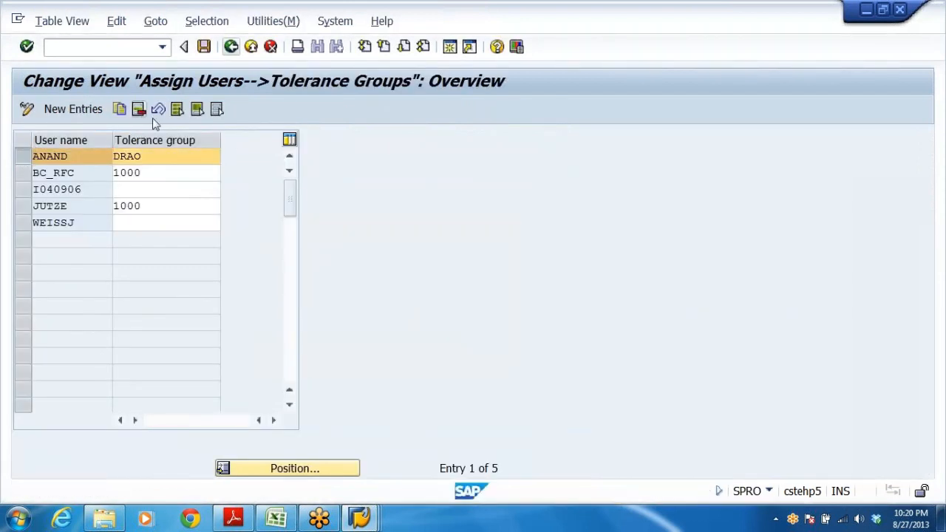
left_click(205, 47)
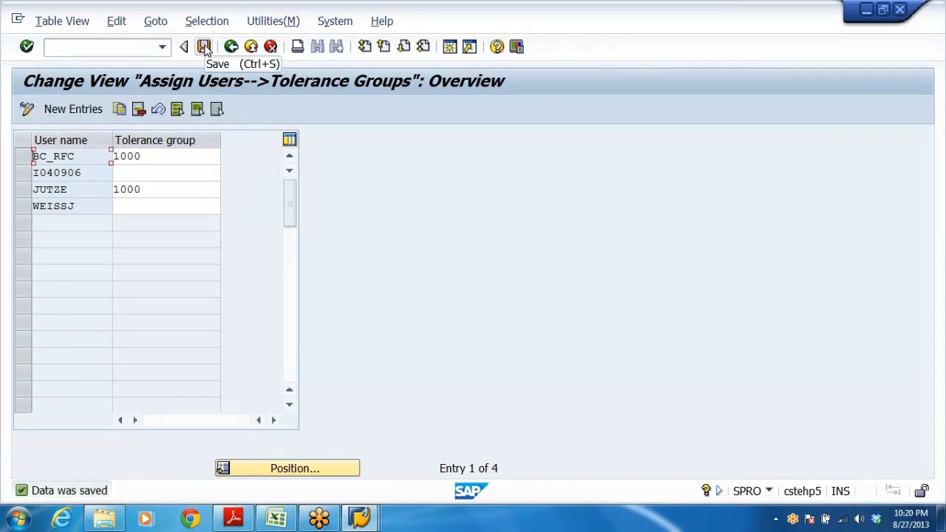
Add a new entry assigning user ANAND to tolerance group DRAO (company code DRLB), save it and leave the view.
left_click(58, 110)
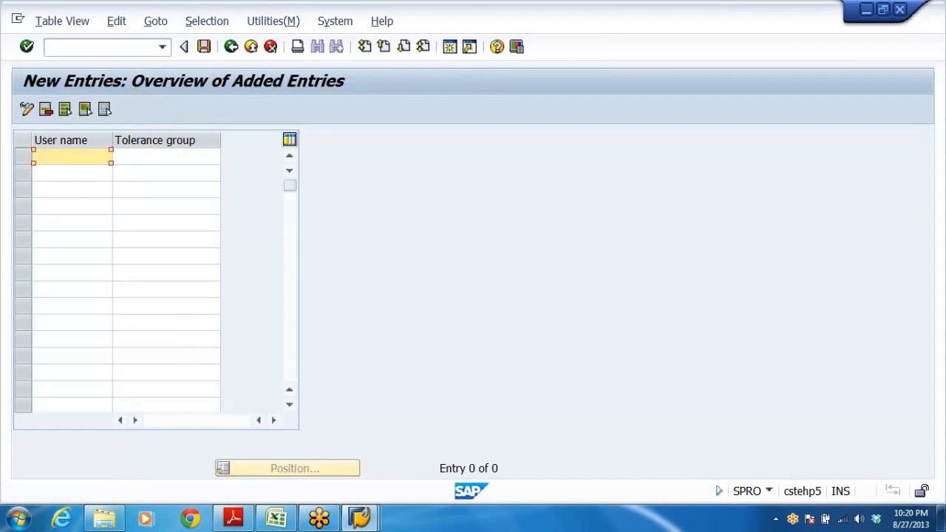
type("A")
left_click(64, 173)
key("Tab")
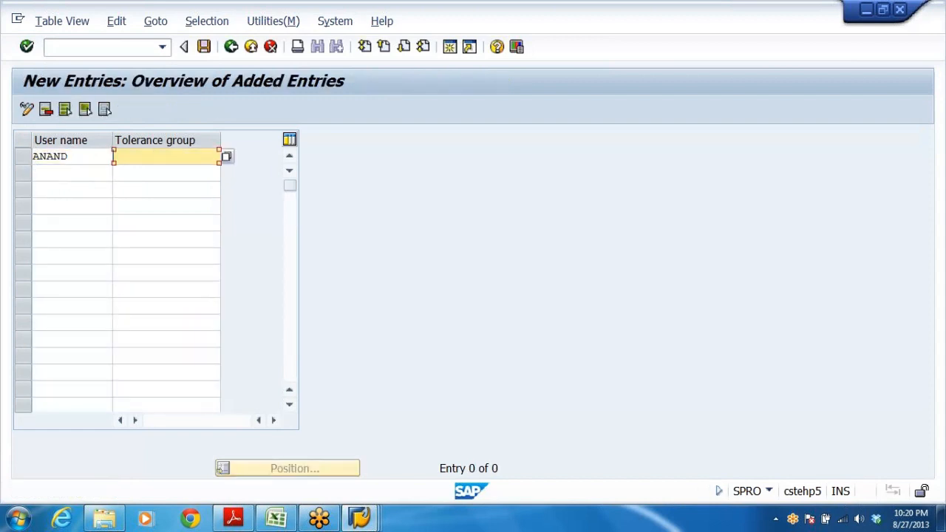
left_click(226, 158)
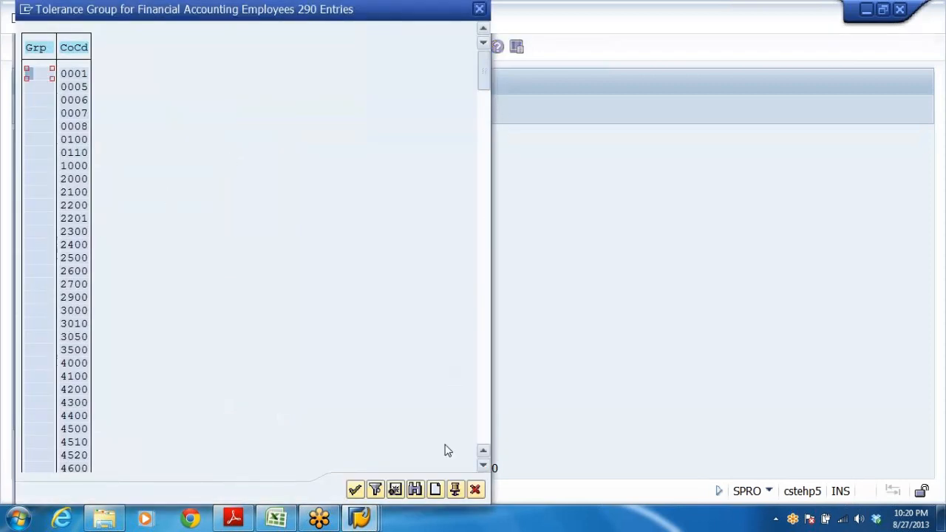
left_click_drag(486, 81, 485, 418)
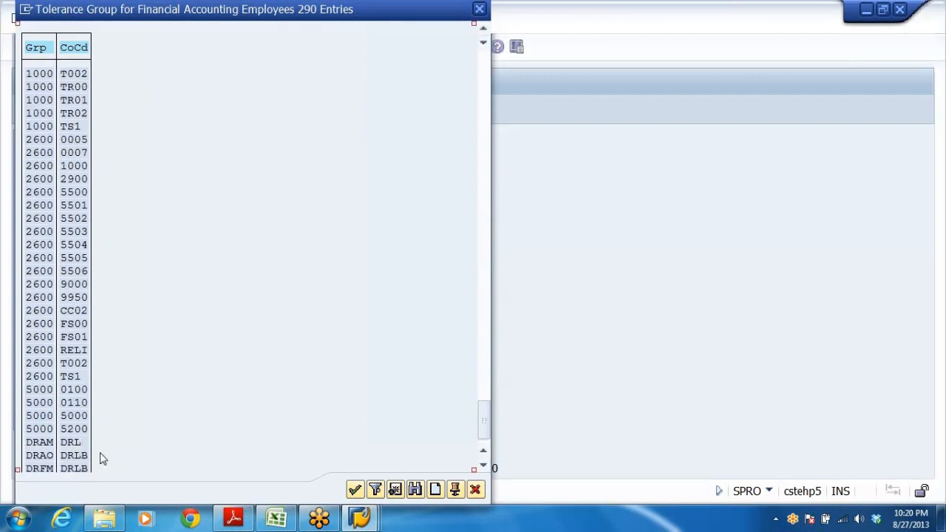
scroll(130, 453, "down", 2)
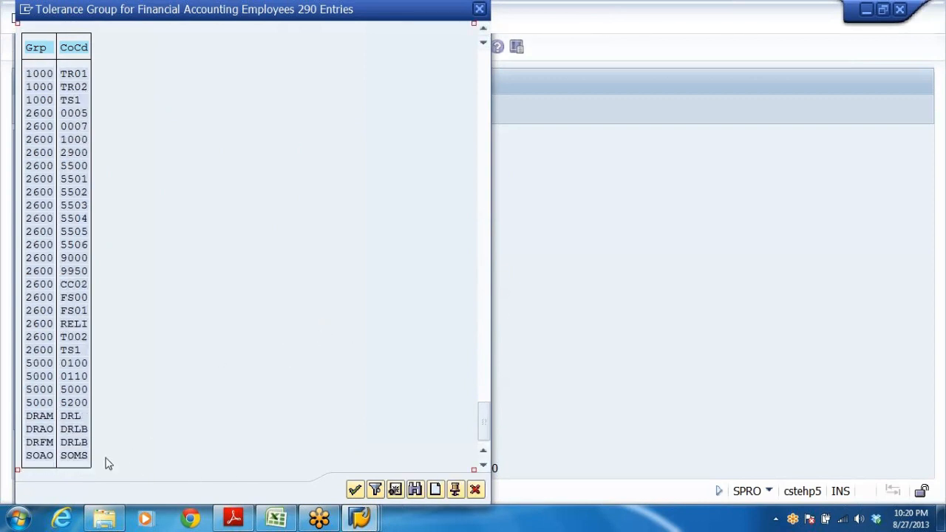
left_click(43, 429)
left_click(77, 430)
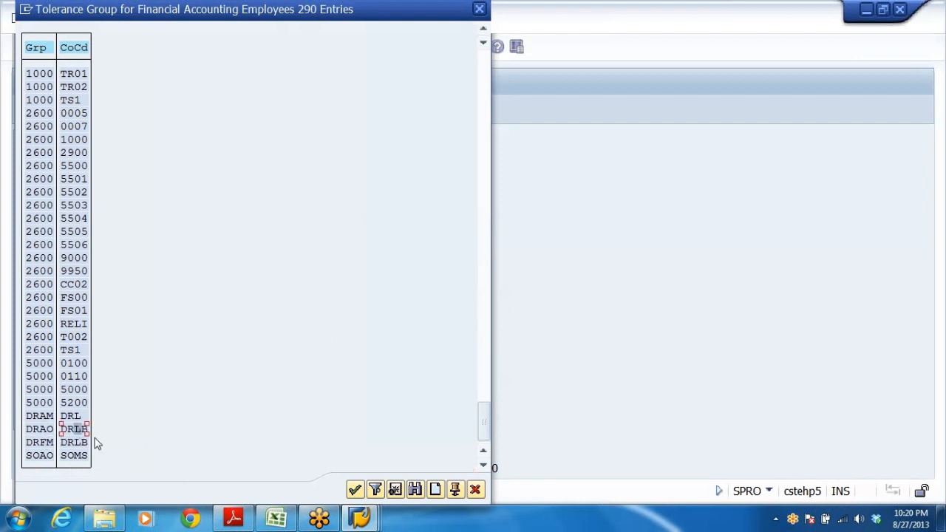
left_click(49, 443)
left_click(50, 432)
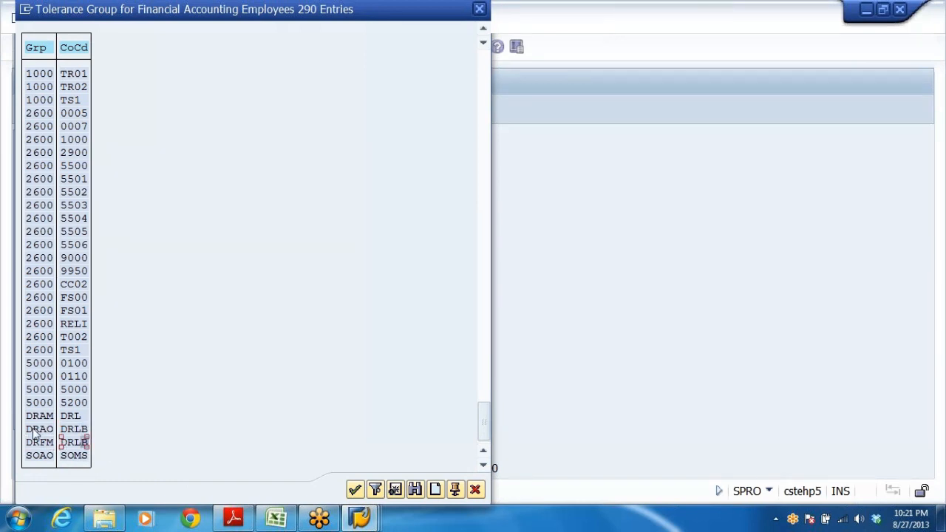
double_click(43, 430)
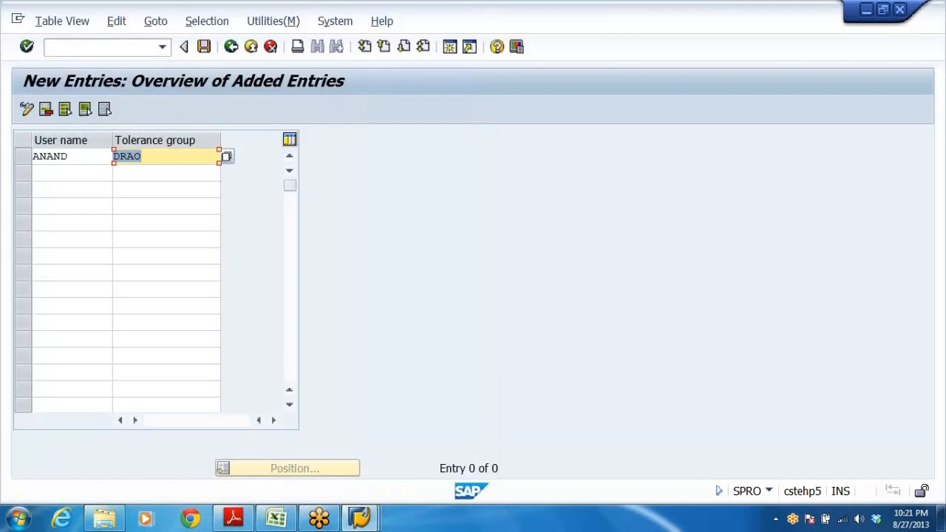
left_click(203, 46)
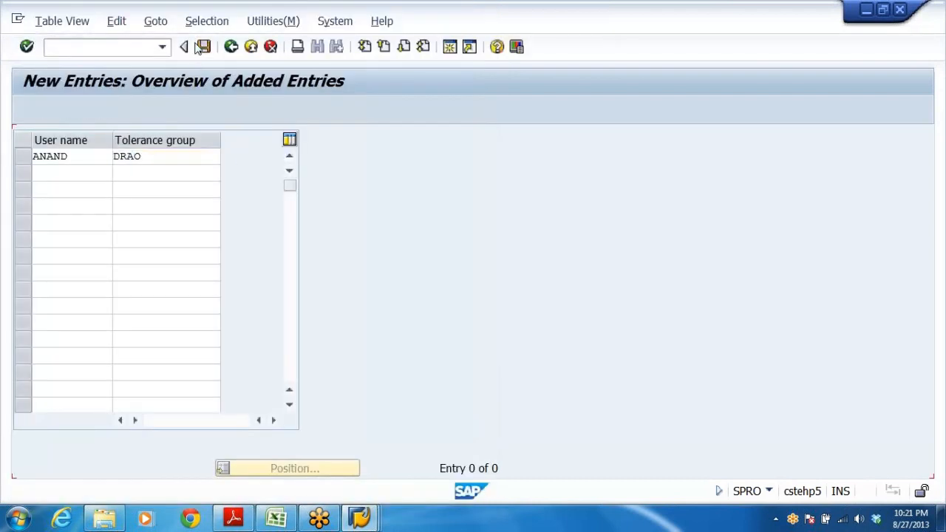
left_click(230, 47)
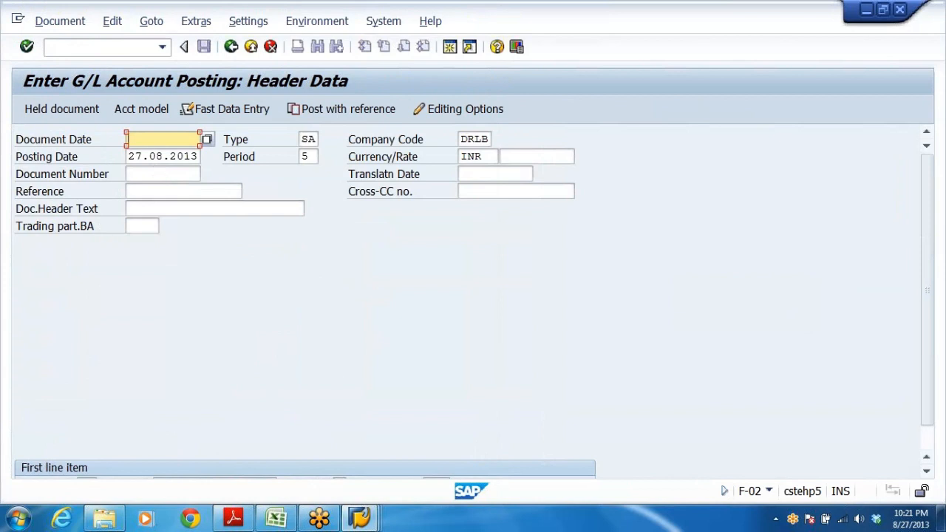
Start a General Posting for company code DRLB with posting key 40 on account 200405.
left_click(151, 139)
left_click(150, 153)
left_click(481, 139)
scroll(202, 402, "down", 2)
left_click(217, 458)
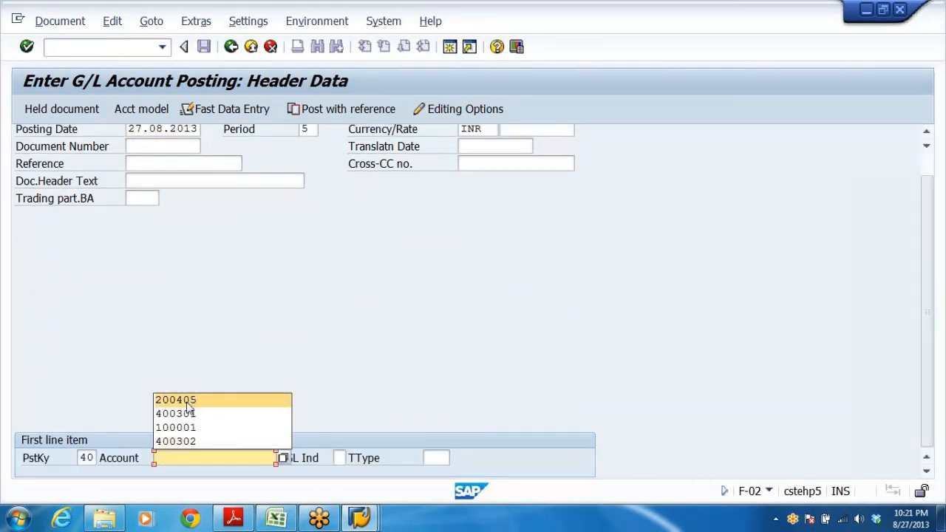
left_click(213, 402)
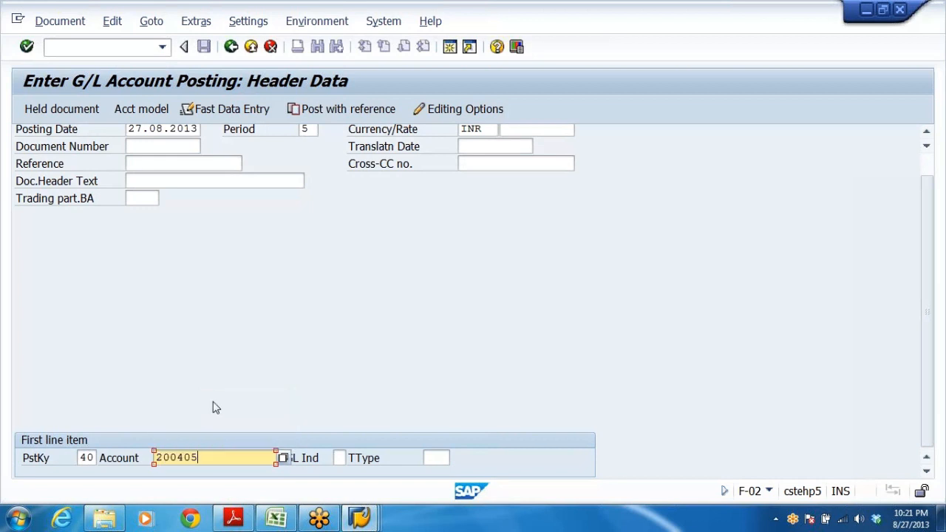
key("Return")
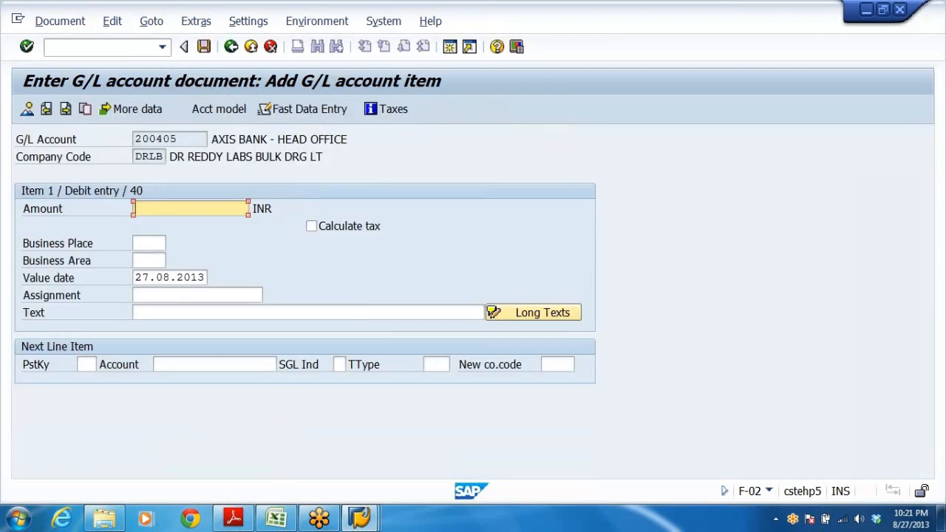
Enter 600000 INR as the first line item's amount with text OFFICE RENT PAID FOR THE MONTH OF JULY.
left_click(176, 211)
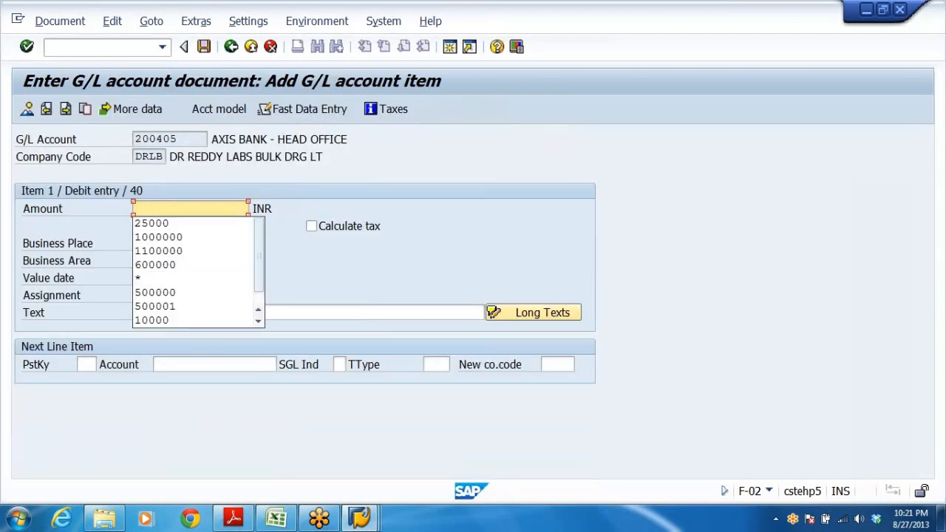
key("BackSpace")
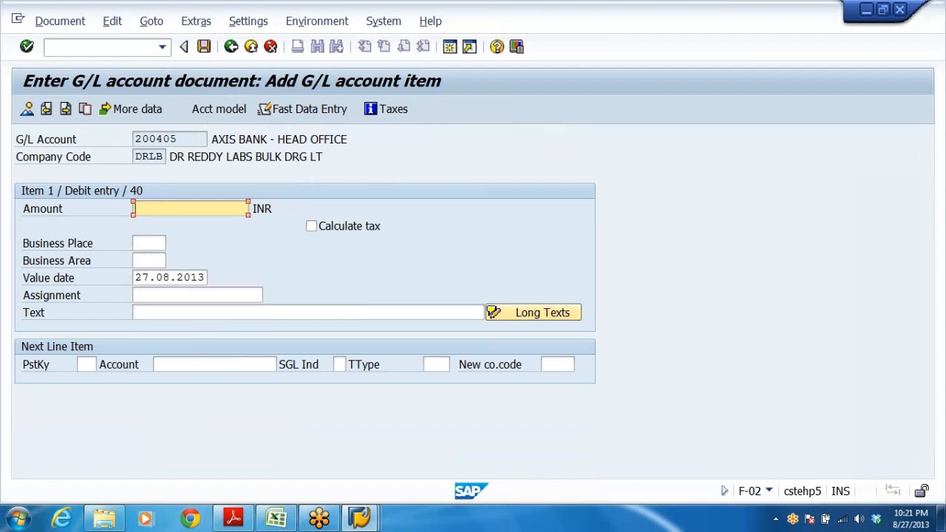
type("6")
left_click(178, 224)
left_click(484, 312)
left_click(170, 328)
Set the next line item to posting key 50 on account 100001 and confirm the entry.
left_click(85, 365)
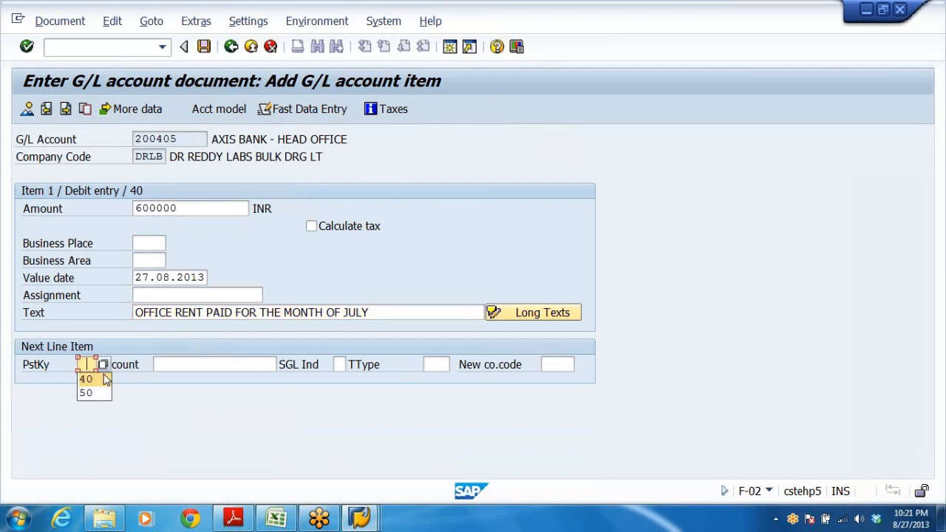
left_click(86, 392)
key("Tab")
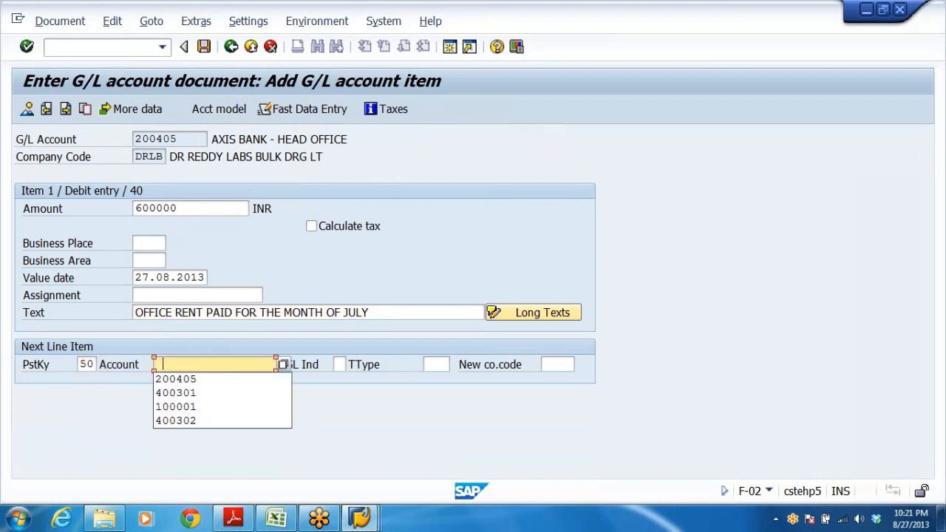
left_click(185, 407)
key("Return")
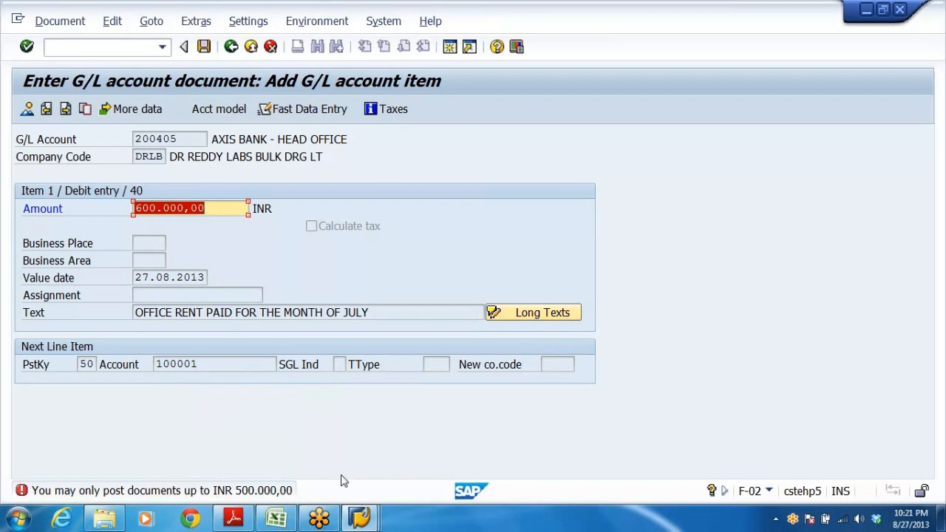
Examine the upper posting limits of tolerance group DRAO for company code DRLB.
left_click(325, 422)
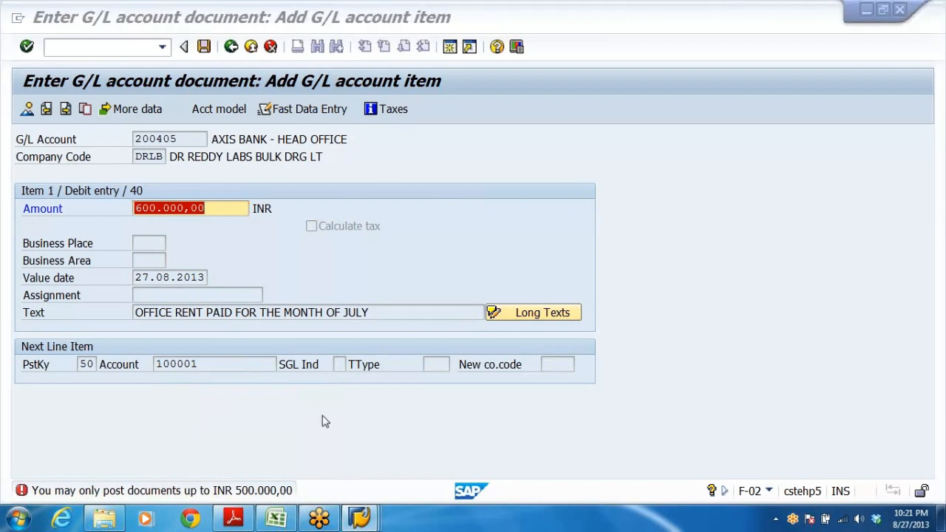
left_click(325, 421)
left_click(126, 400)
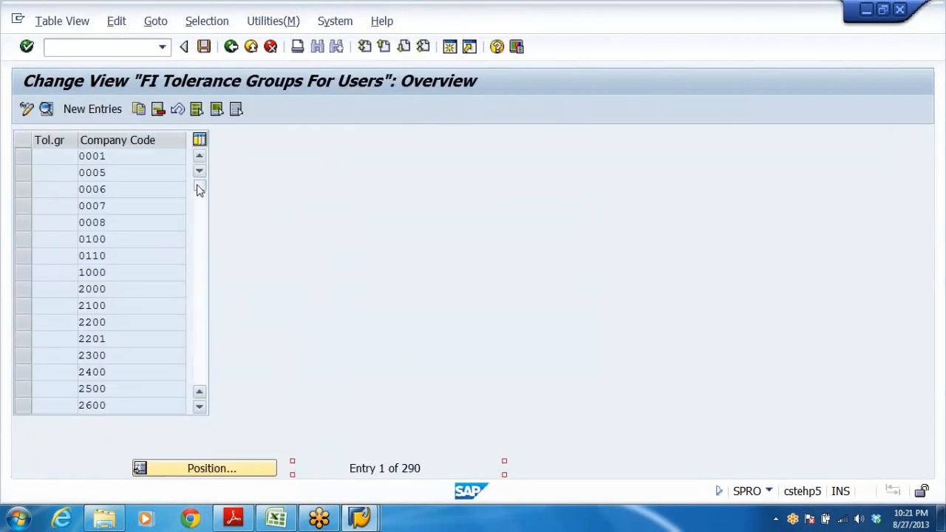
left_click_drag(199, 186, 209, 490)
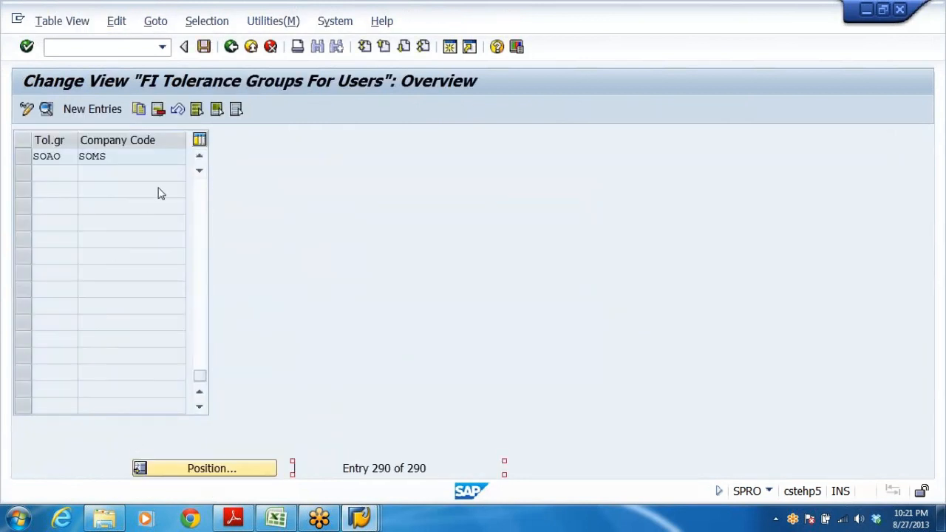
left_click(199, 157)
left_click(198, 156)
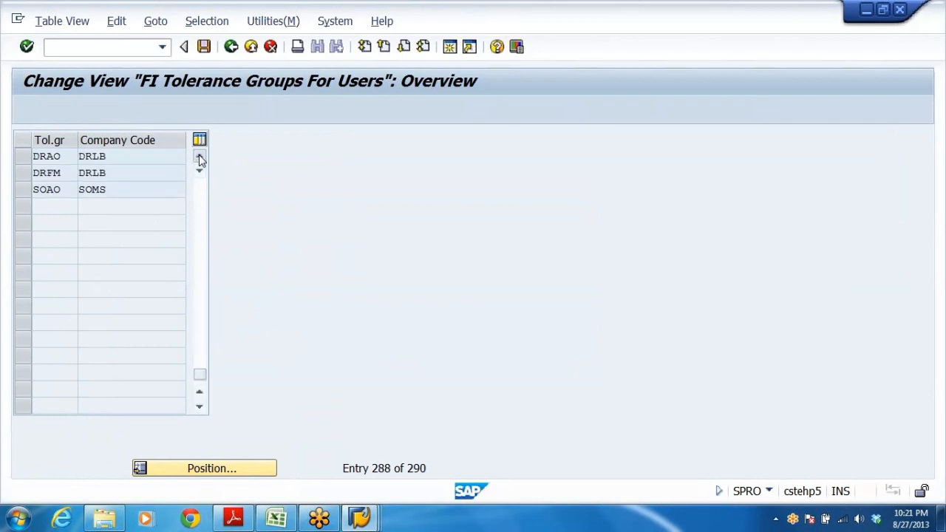
left_click(199, 157)
left_click(199, 157)
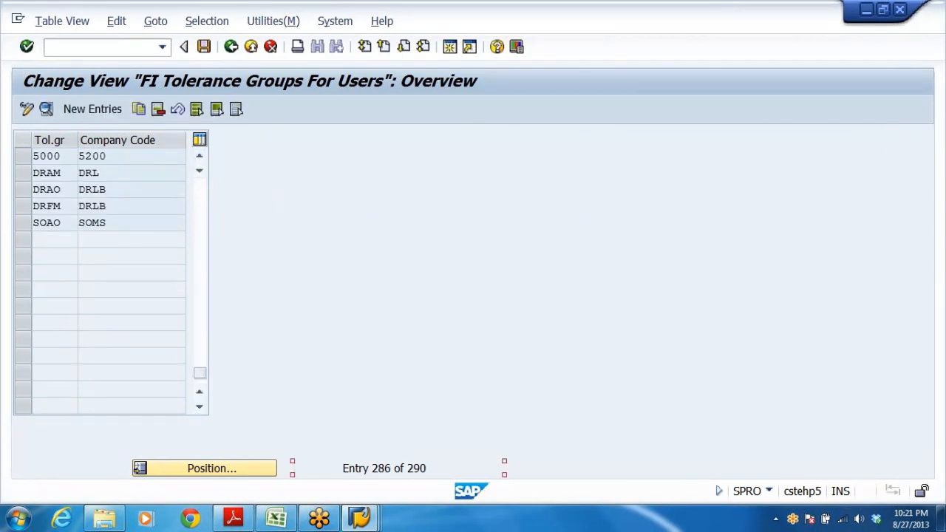
left_click(54, 190)
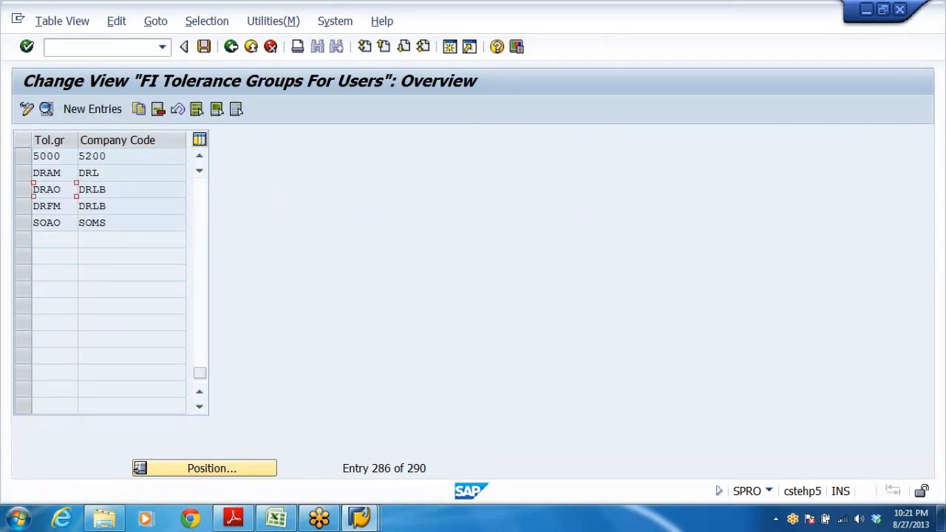
double_click(65, 190)
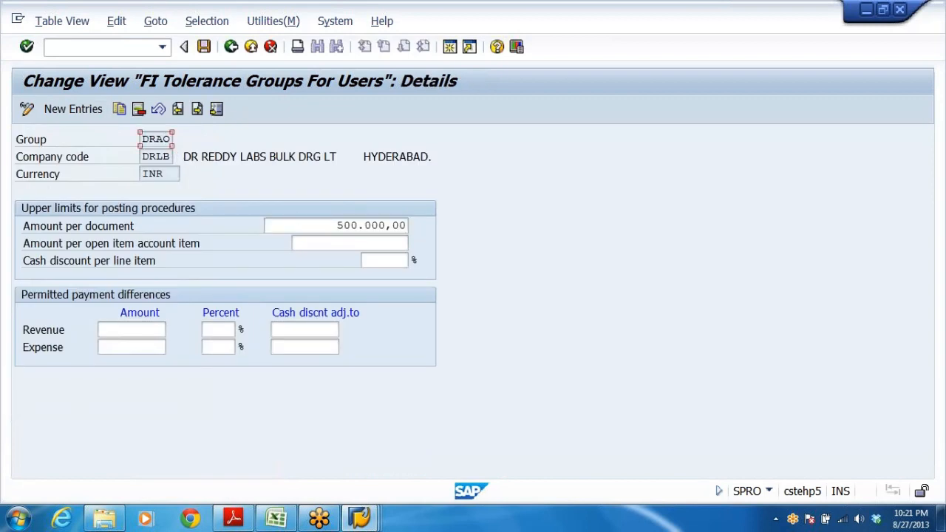
key("Tab")
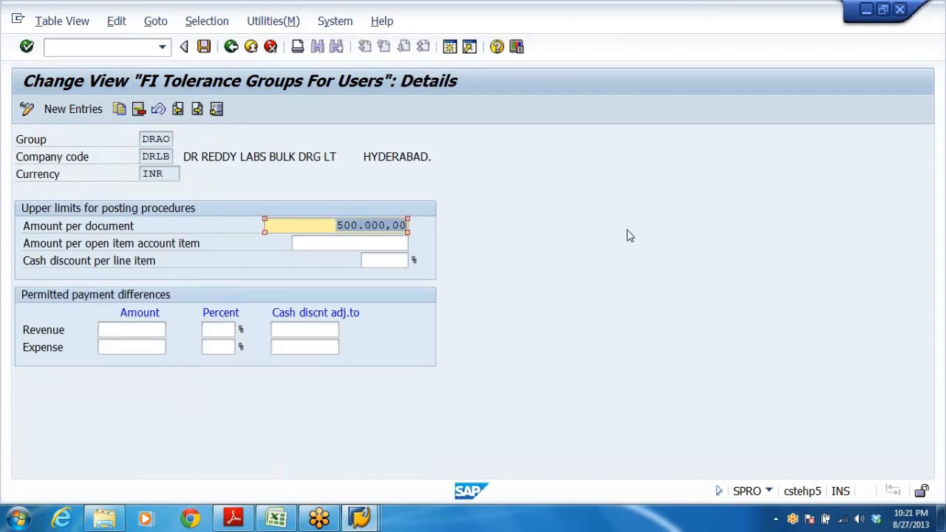
left_click(251, 47)
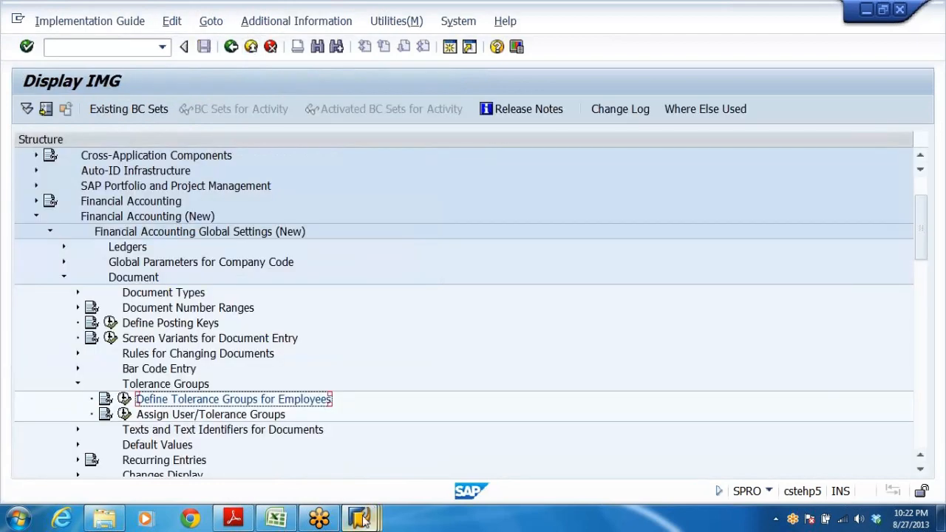
Return to the posting and change the first line item's amount to 500000 INR.
mouse_move(362, 521)
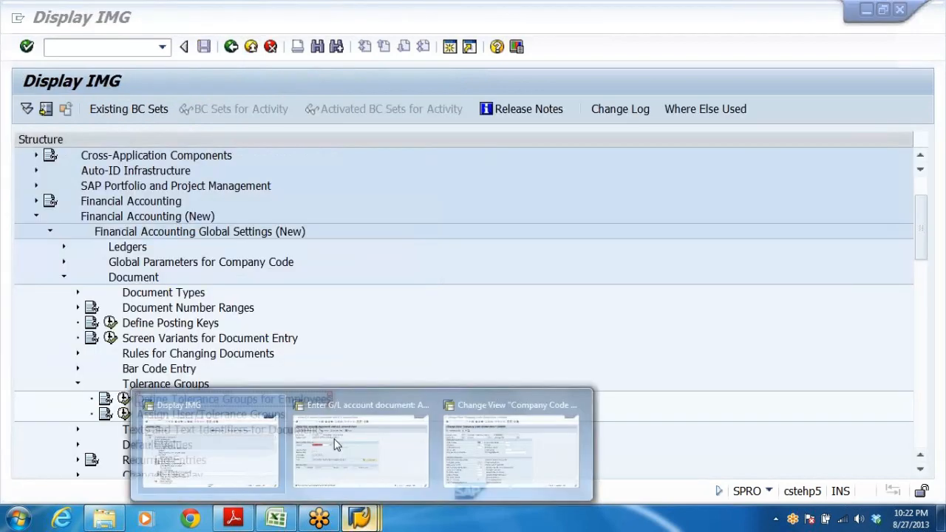
left_click(358, 443)
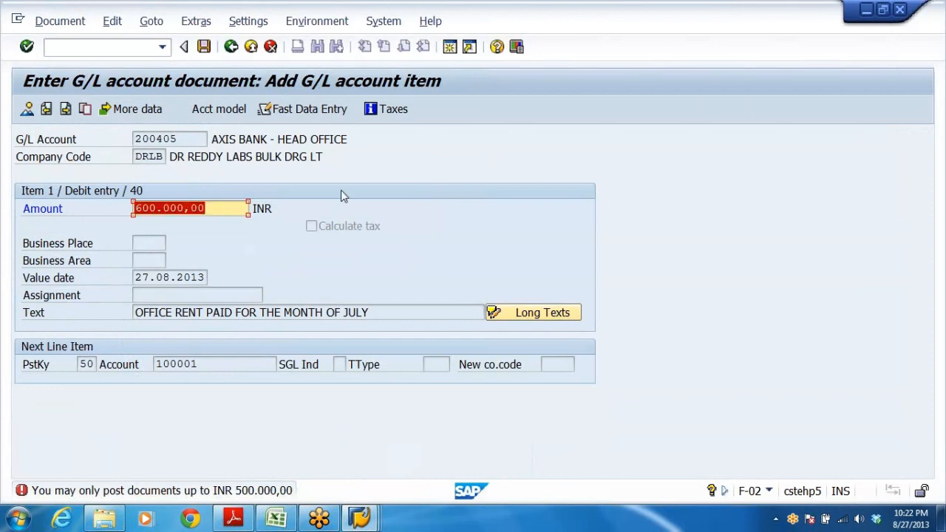
key("Delete")
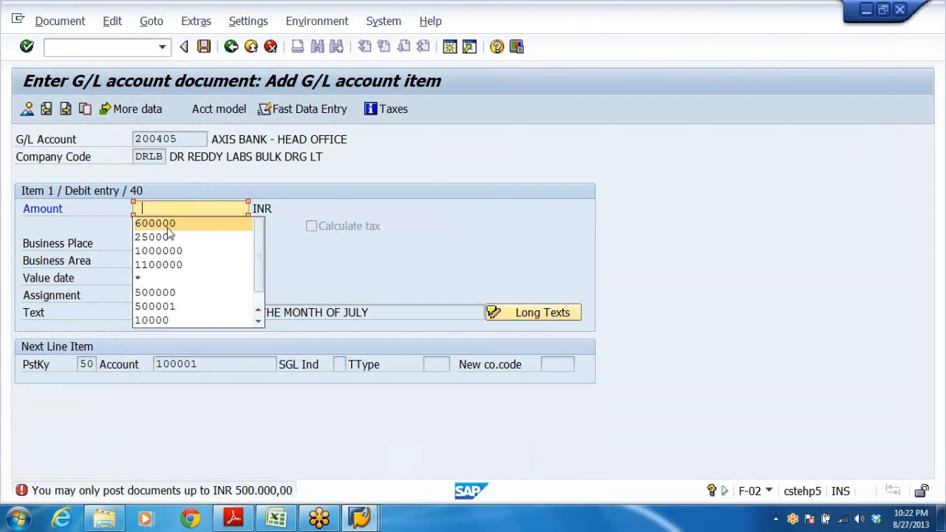
left_click(164, 293)
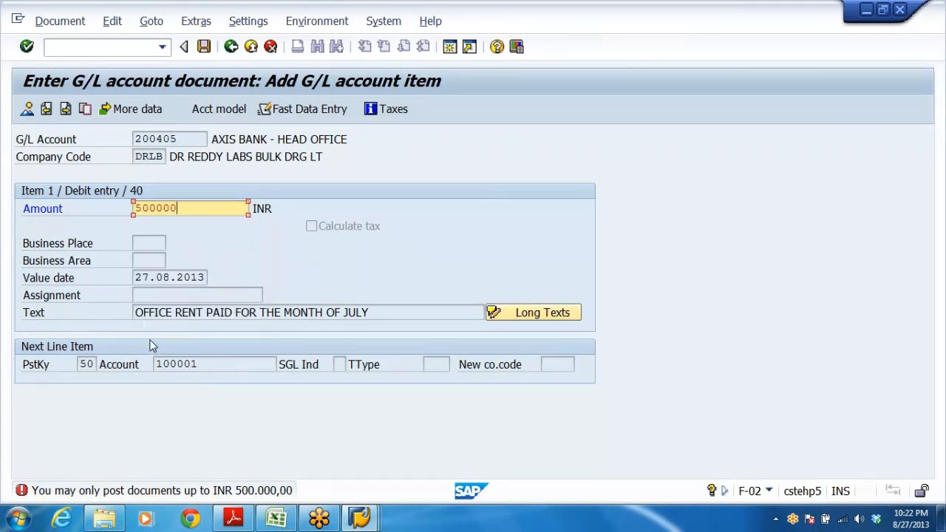
key("Return")
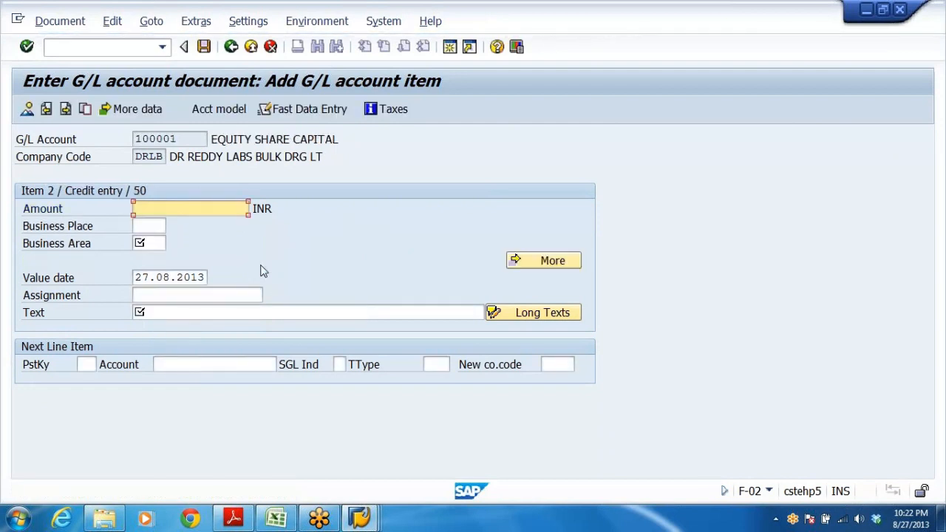
Fill the second line item with 500000 INR, business area DRHY and text OFFICE RENT PAID FOR THE MONTH OF JULY.
key("space")
left_click(169, 224)
left_click(148, 244)
key("space")
left_click(148, 258)
left_click(148, 312)
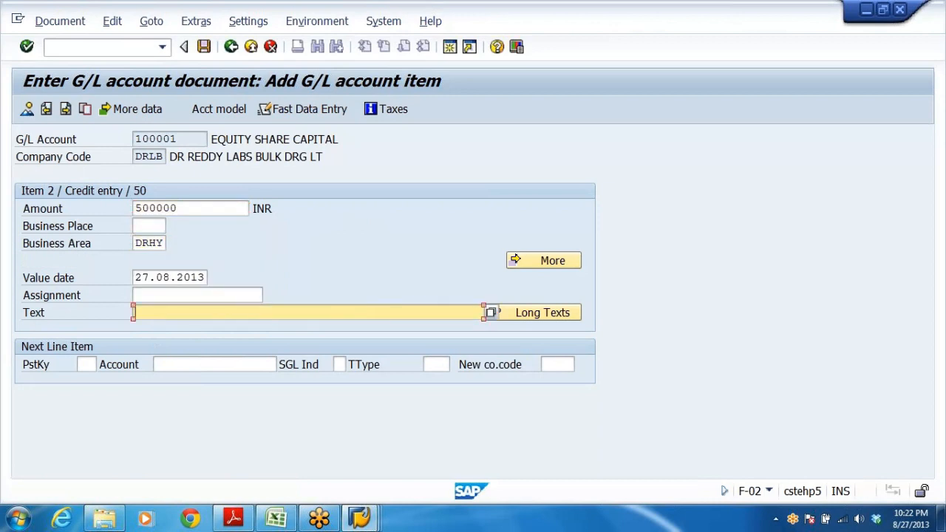
key("space")
left_click(148, 331)
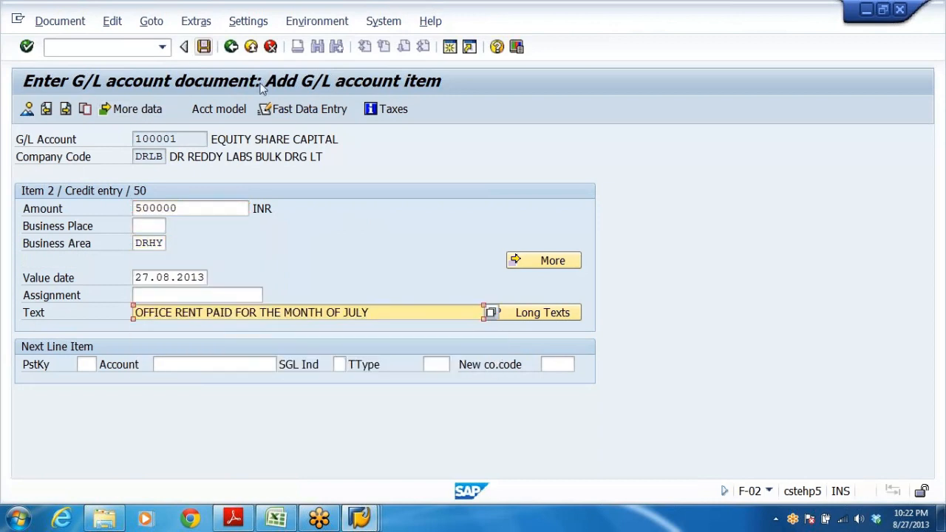
key("Return")
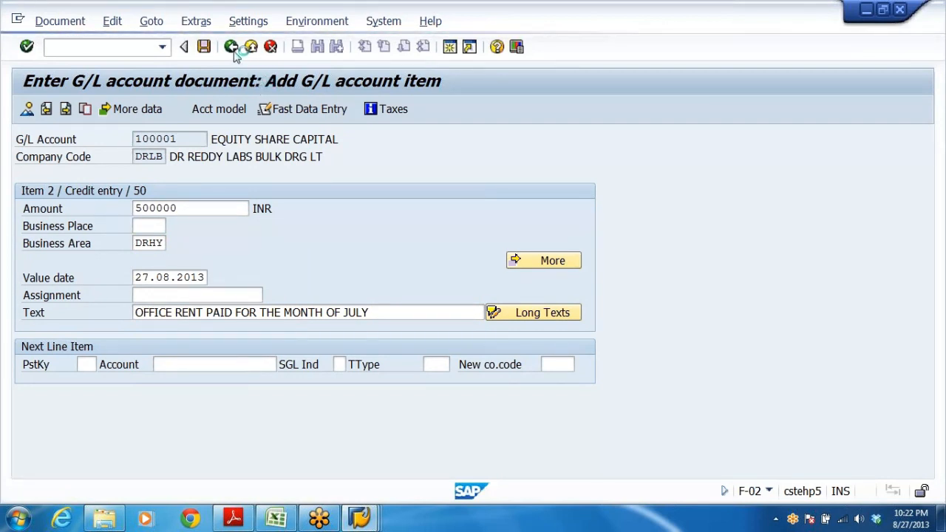
key("alt+Tab")
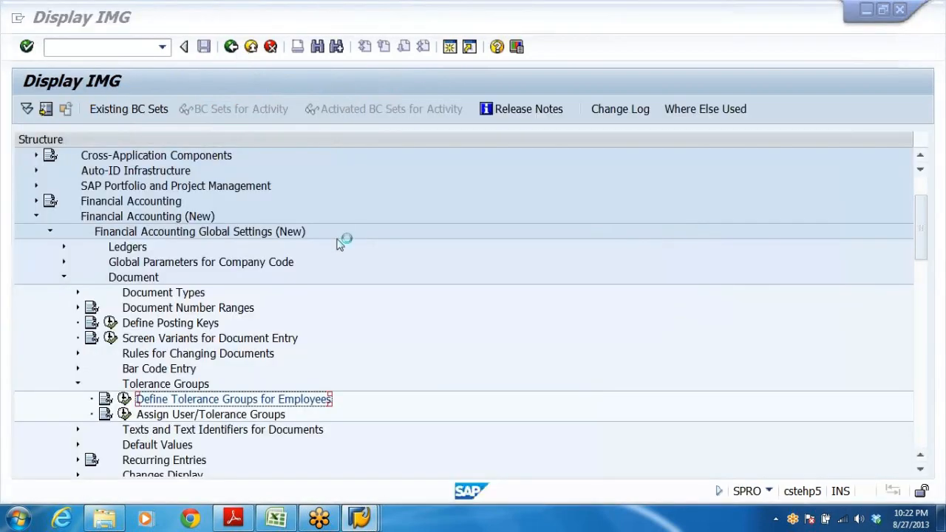
key("alt+Tab")
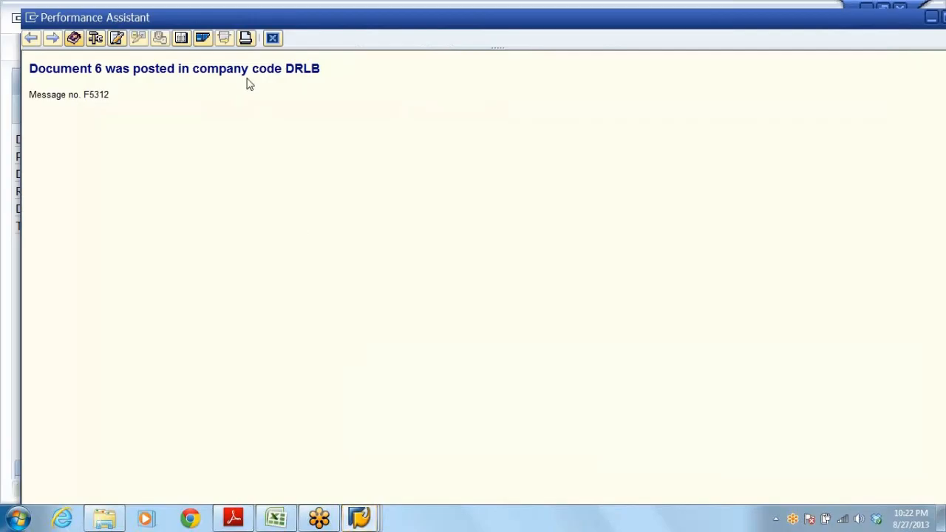
key("Escape")
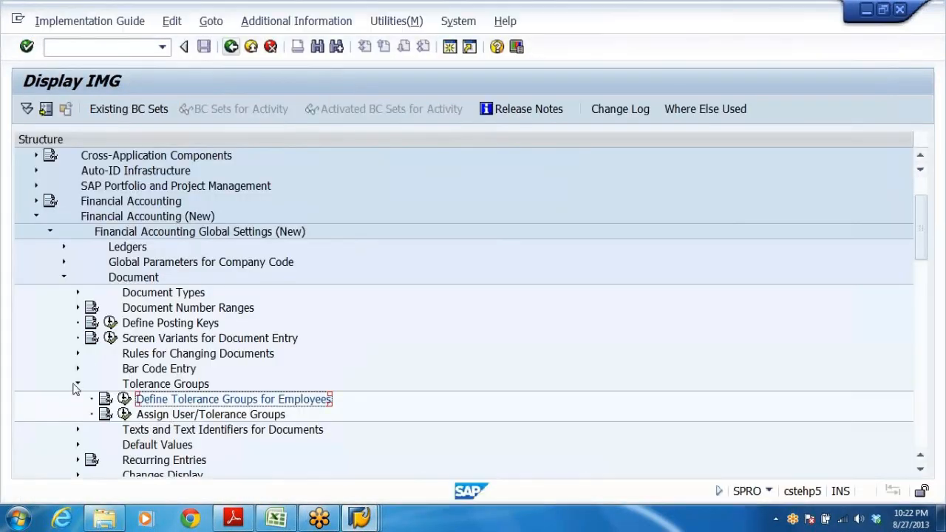
Open the Open and Close Posting Periods activity under Ledgers, Fiscal Year and Posting Periods in the IMG.
left_click(77, 384)
left_click(63, 279)
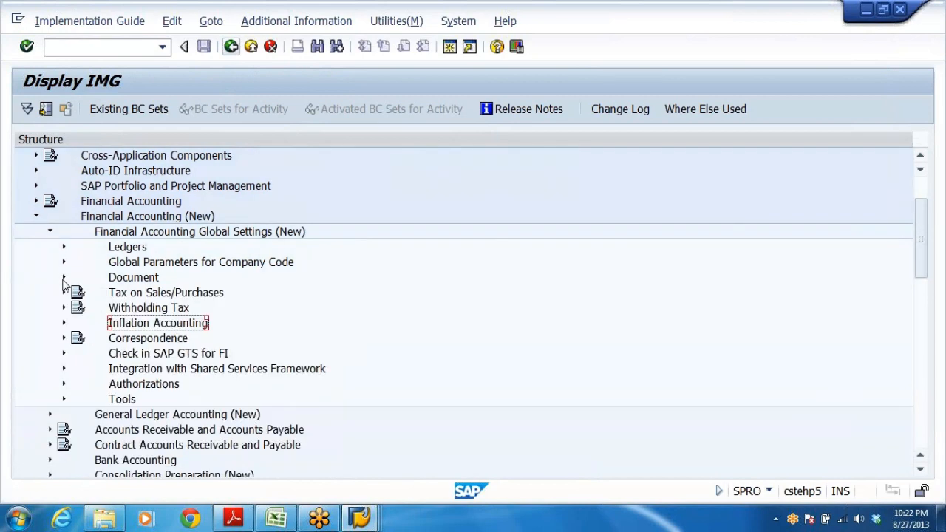
left_click(133, 249)
double_click(133, 249)
key("Down")
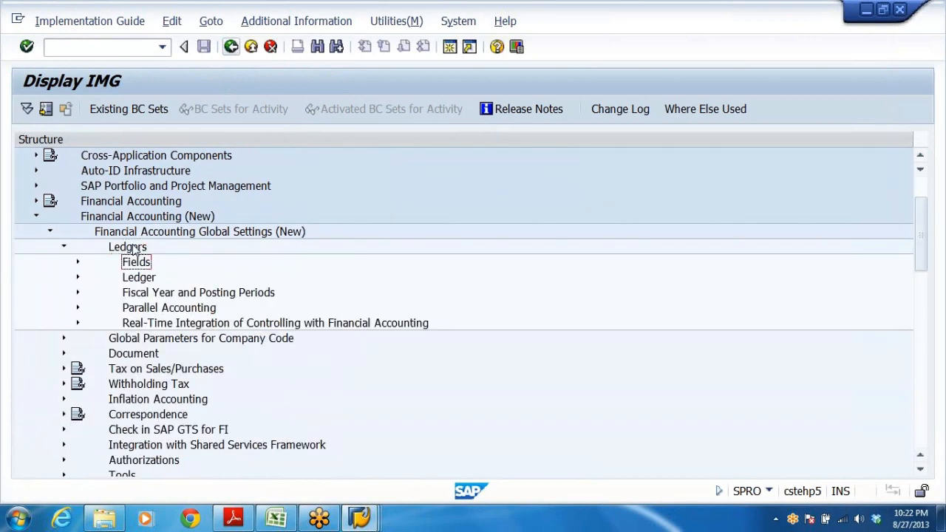
key("Down")
key("Down")
key("Return")
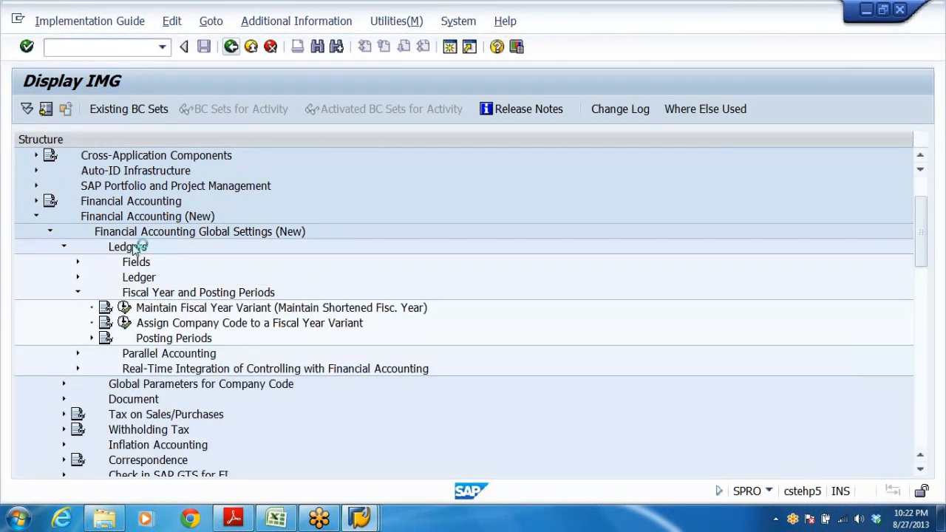
key("Down")
key("Down")
key("Down")
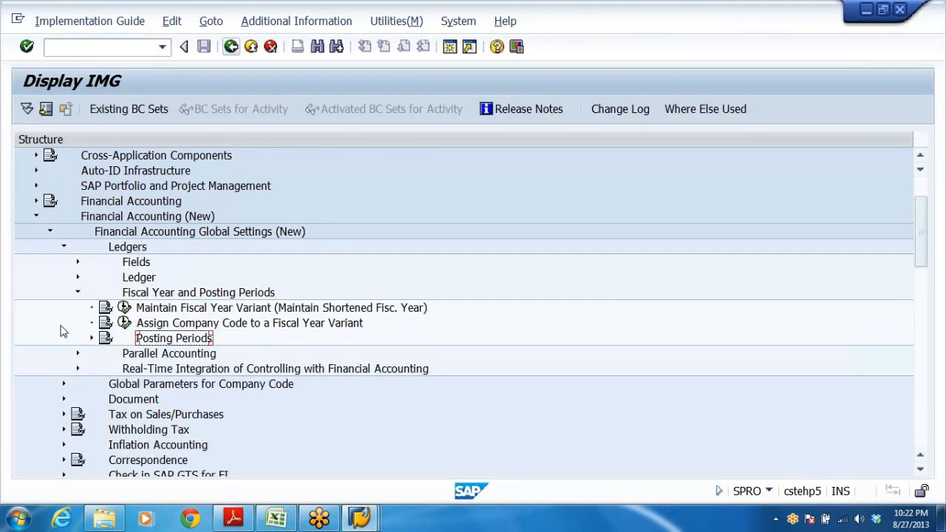
left_click(93, 338)
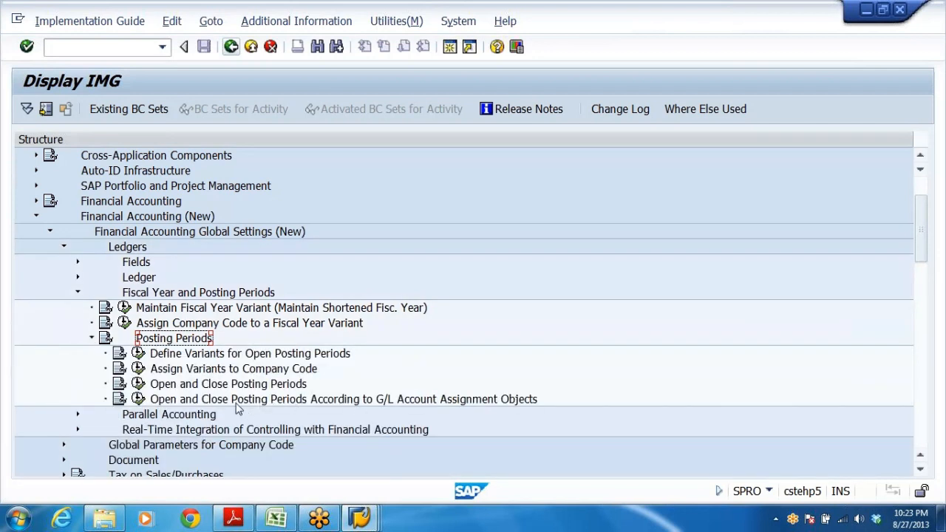
left_click(169, 401)
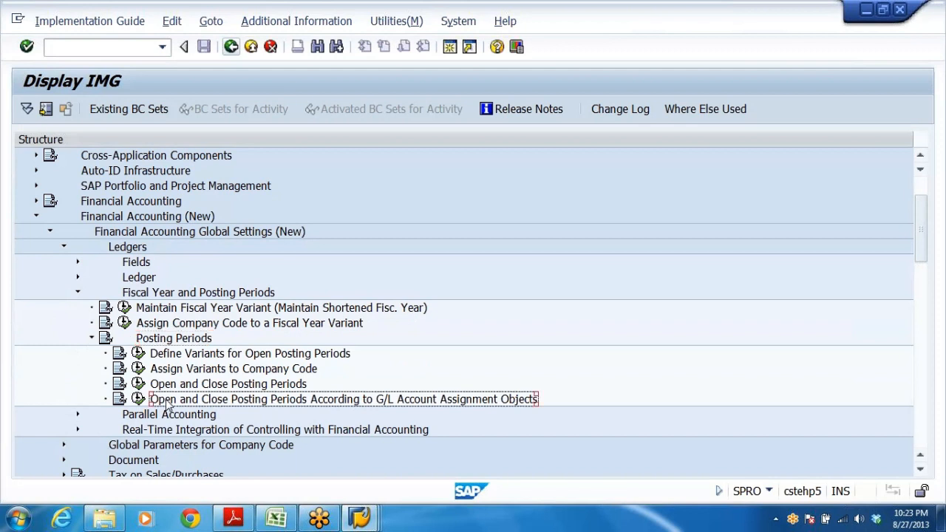
left_click(171, 385)
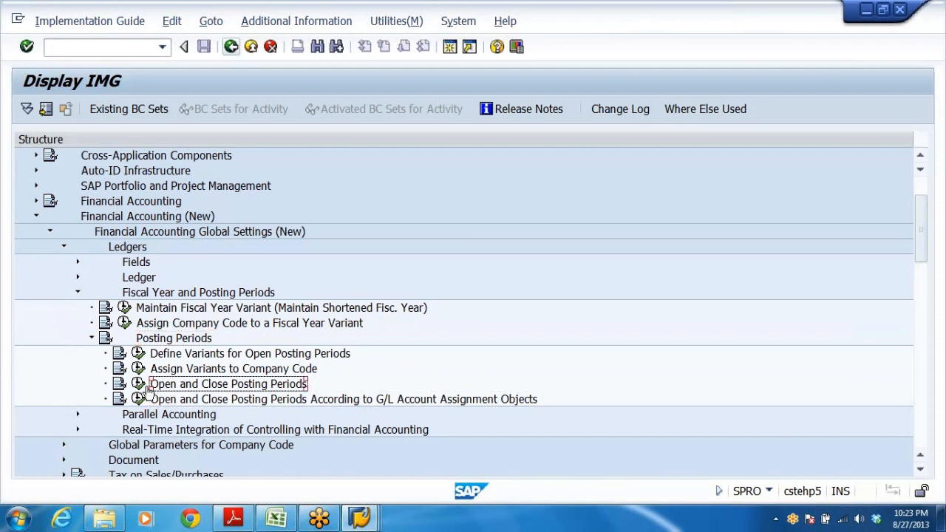
left_click(138, 384)
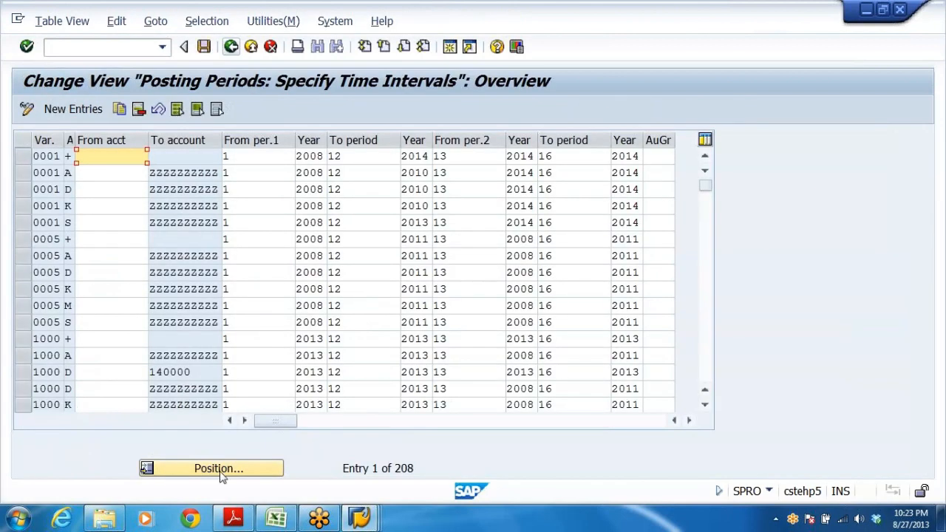
Position the posting periods table on variant DRPV and examine its open period ranges and years.
left_click(220, 473)
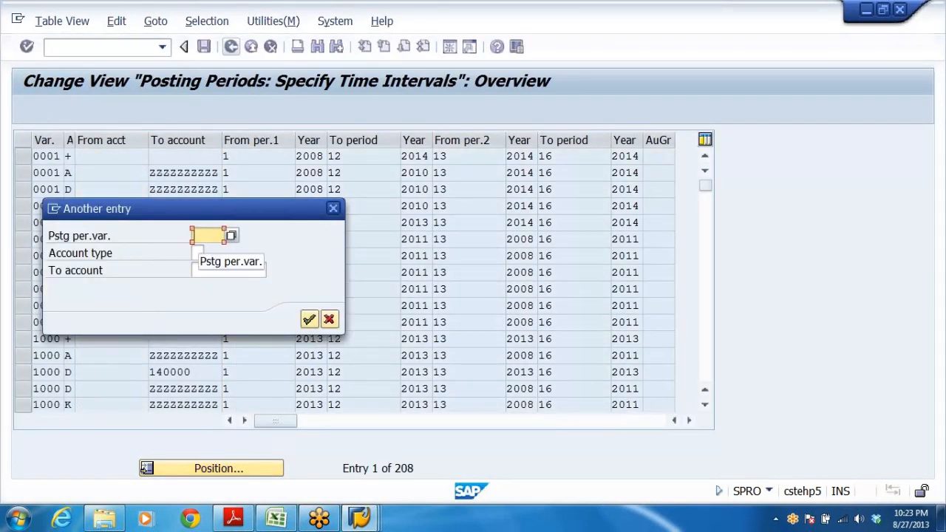
type("D")
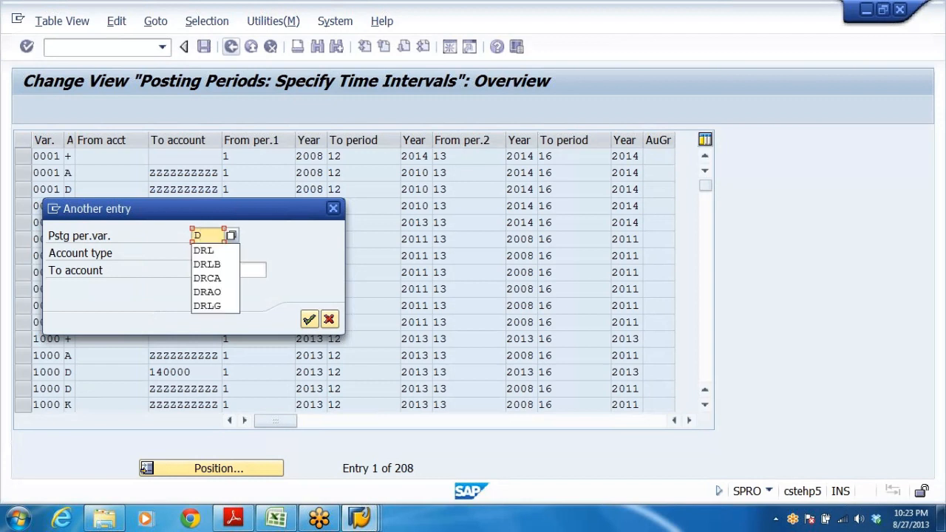
type("R")
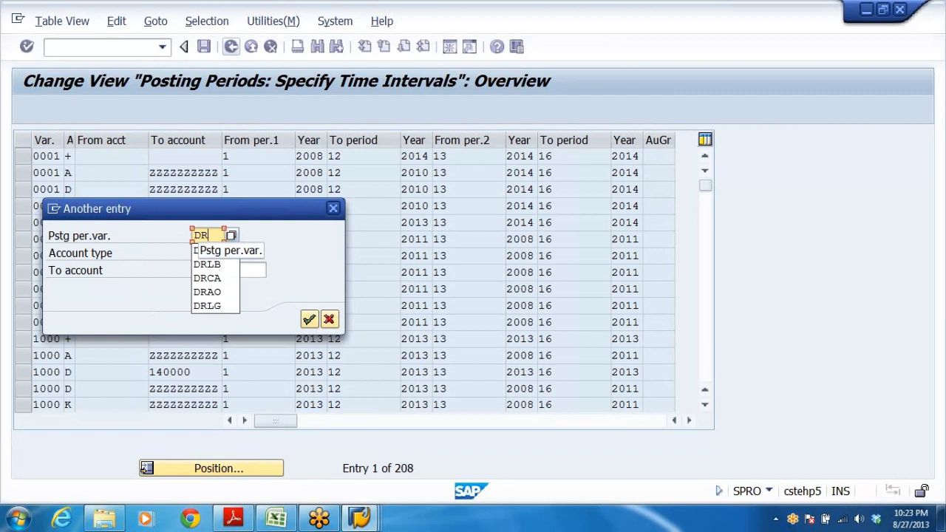
key("Escape")
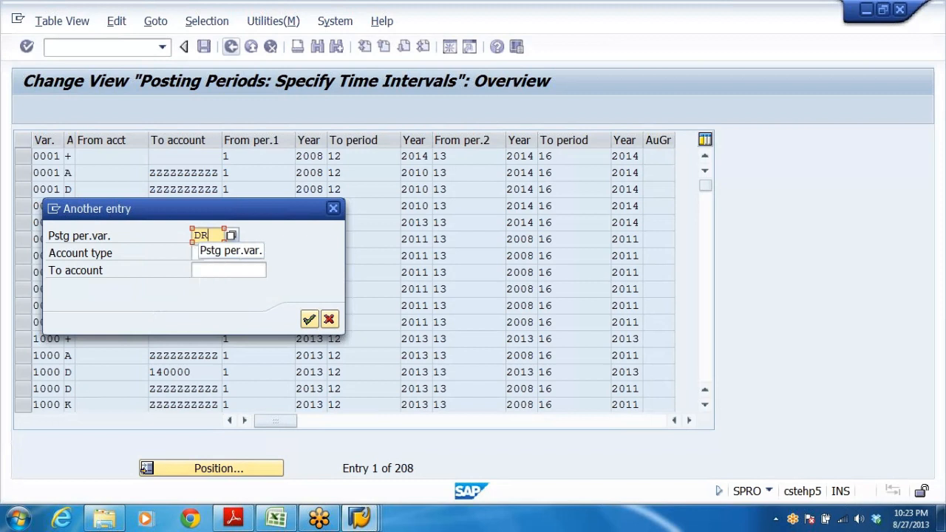
type("P")
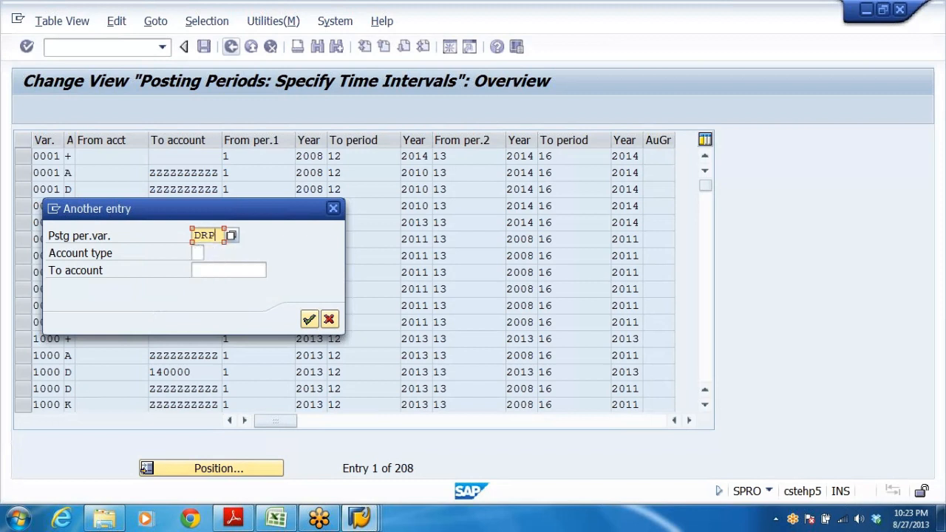
type("V")
key("Return")
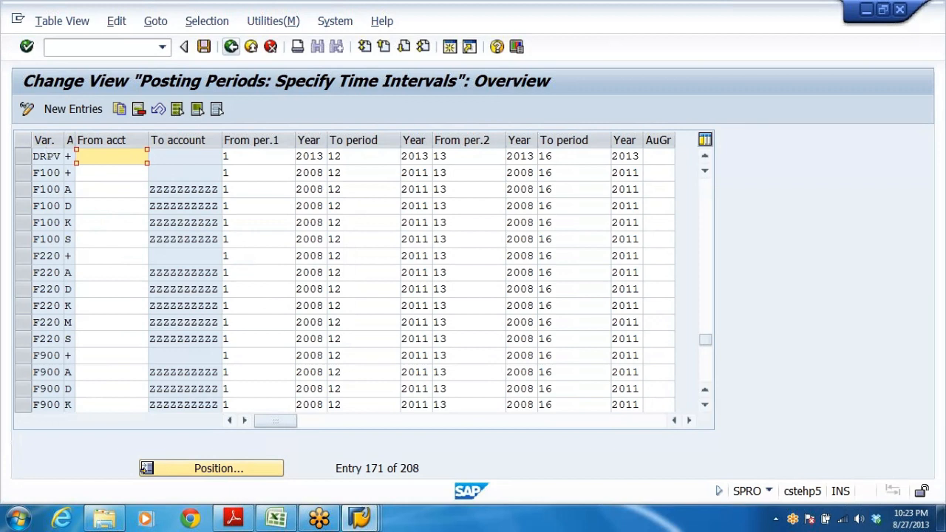
key("Tab")
key("Tab")
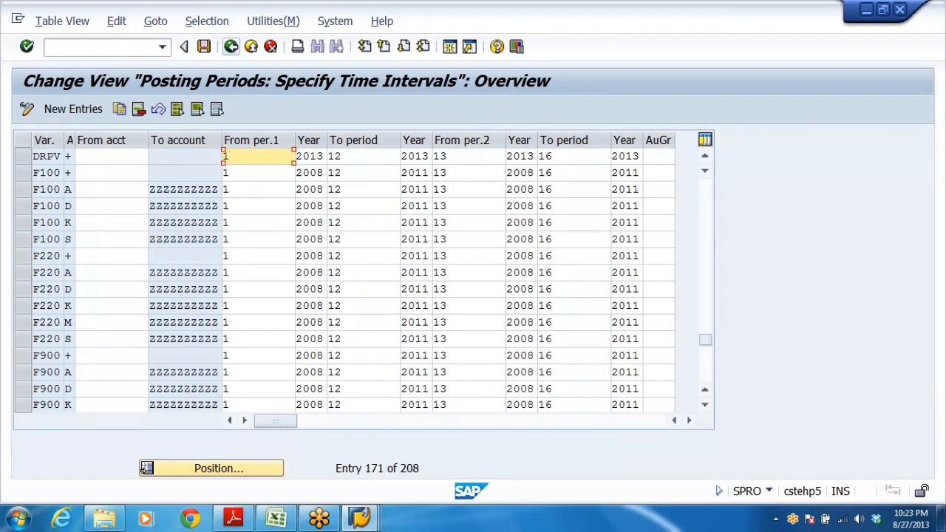
key("Tab")
key("Tab")
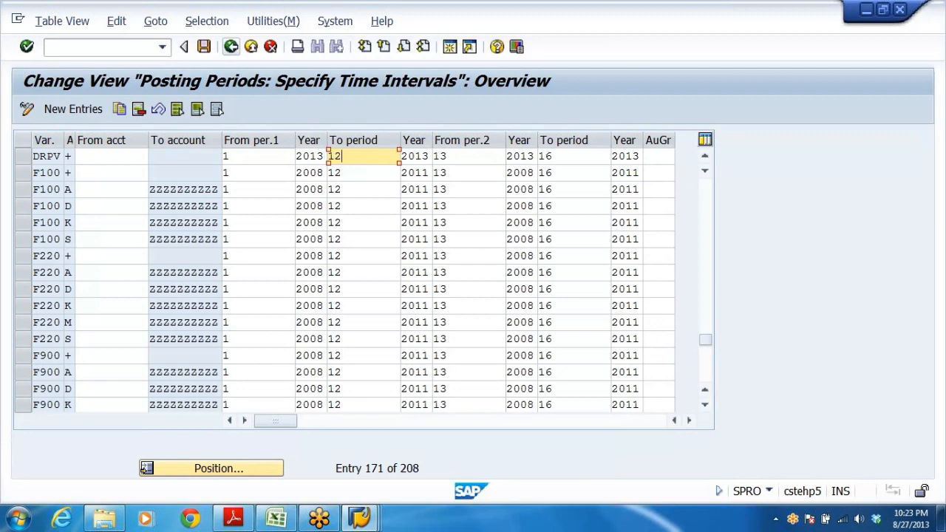
Return to the posting header and set both the document date and posting date to 01.04.2013.
key("alt+Tab")
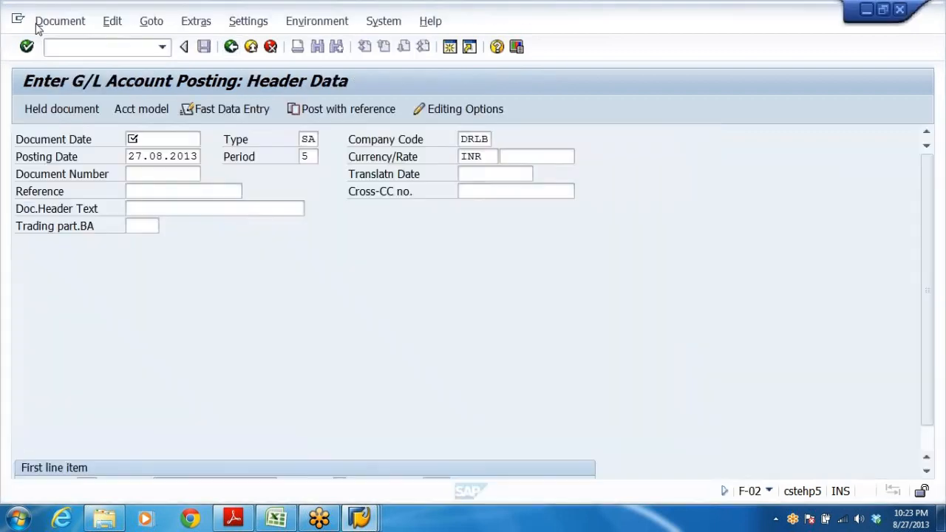
left_click(143, 156)
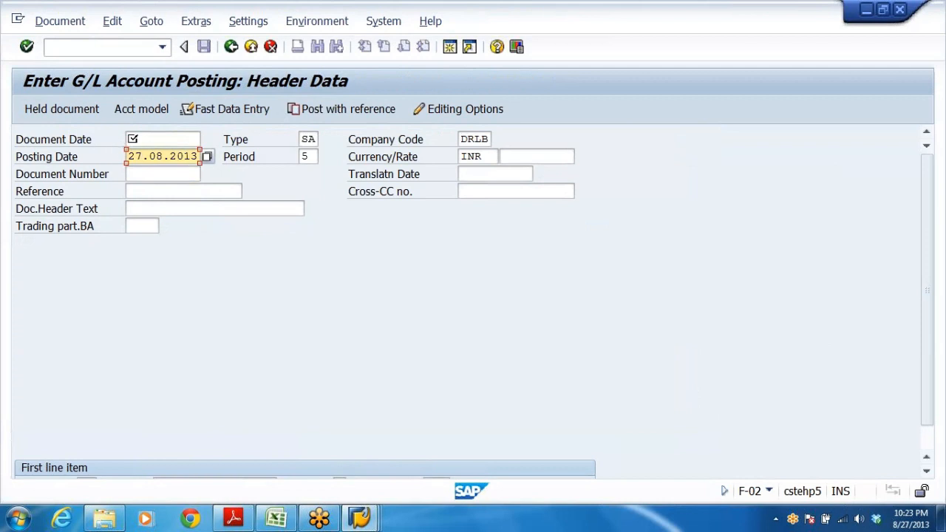
left_click(129, 139)
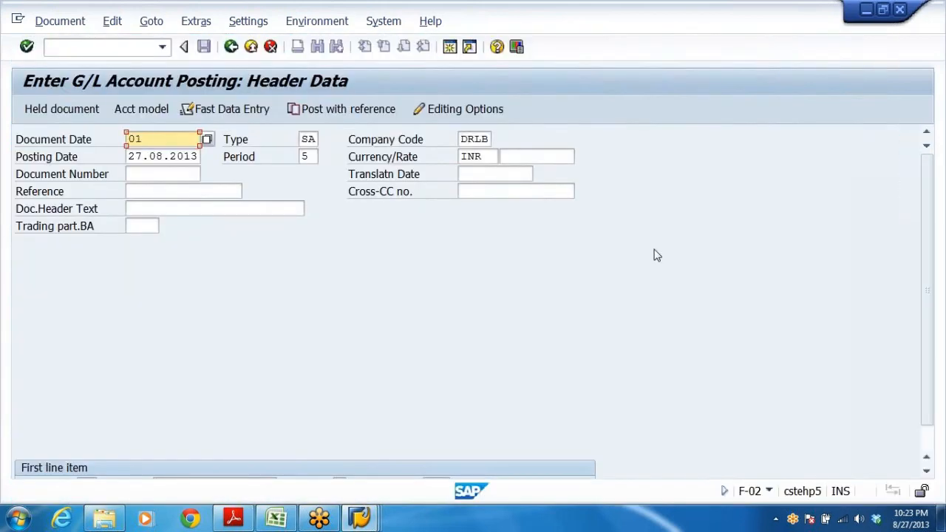
type("01042013")
key("shift+Home")
key("ctrl+c")
key("End")
key("Down")
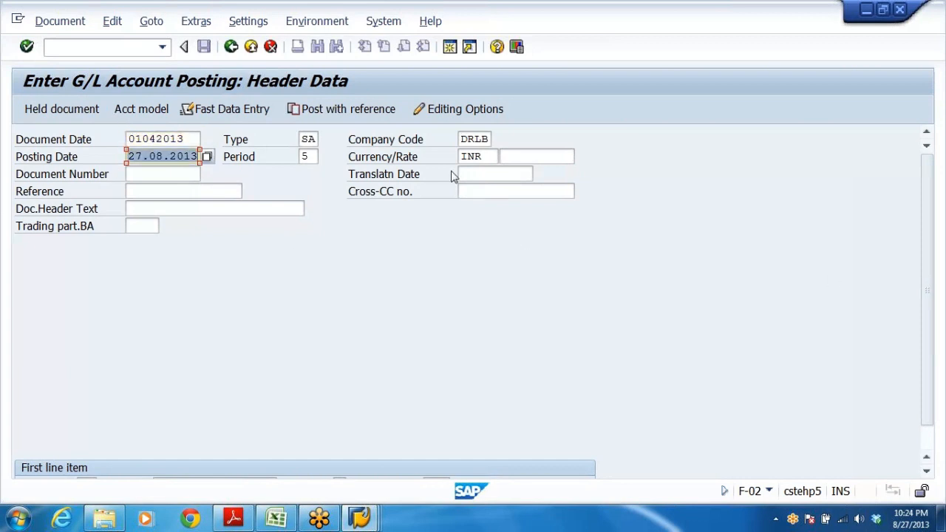
key("ctrl+v")
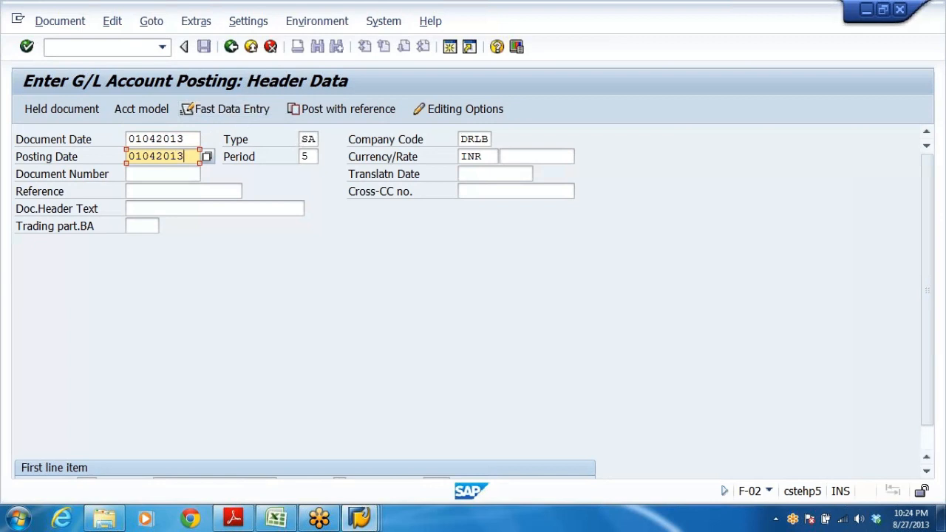
Compare the header's posting period with the open periods configured for variant DRPV.
left_click(302, 139)
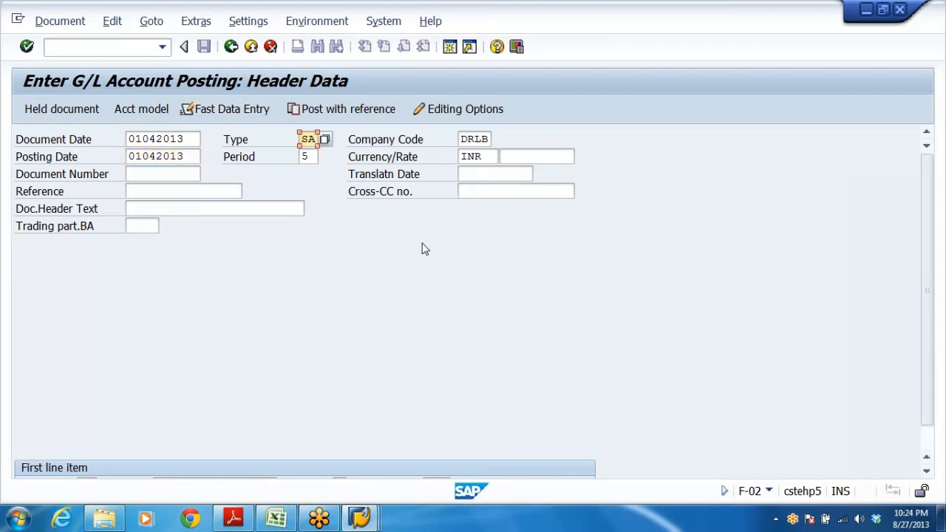
left_click(308, 157)
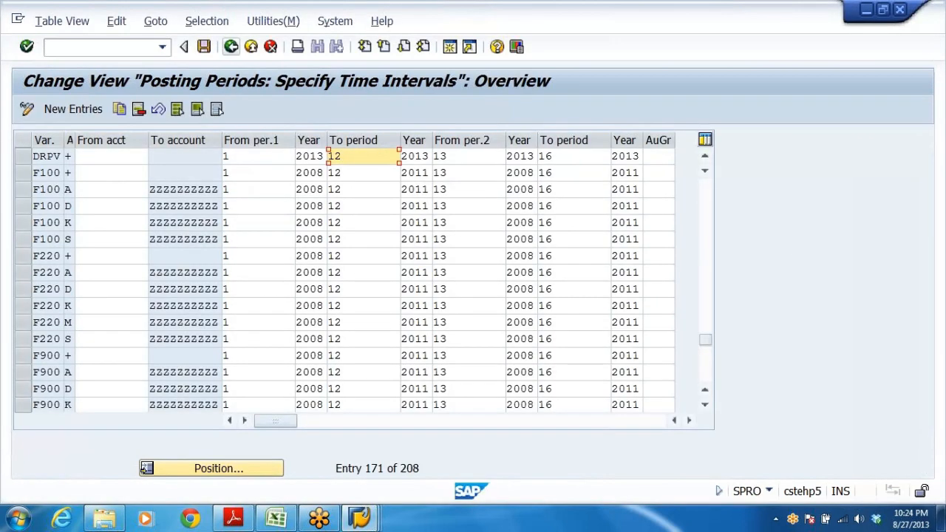
left_click(252, 156)
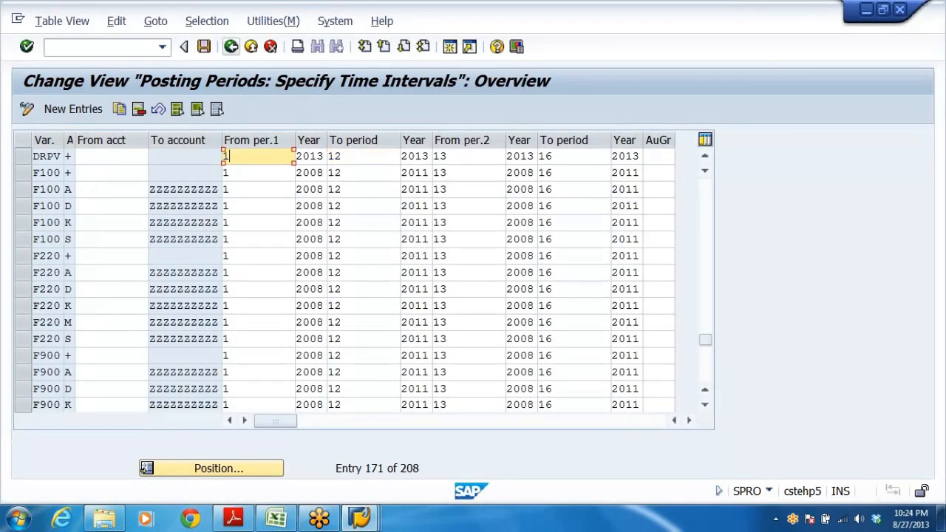
left_click(358, 156)
left_click(251, 156)
left_click(381, 162)
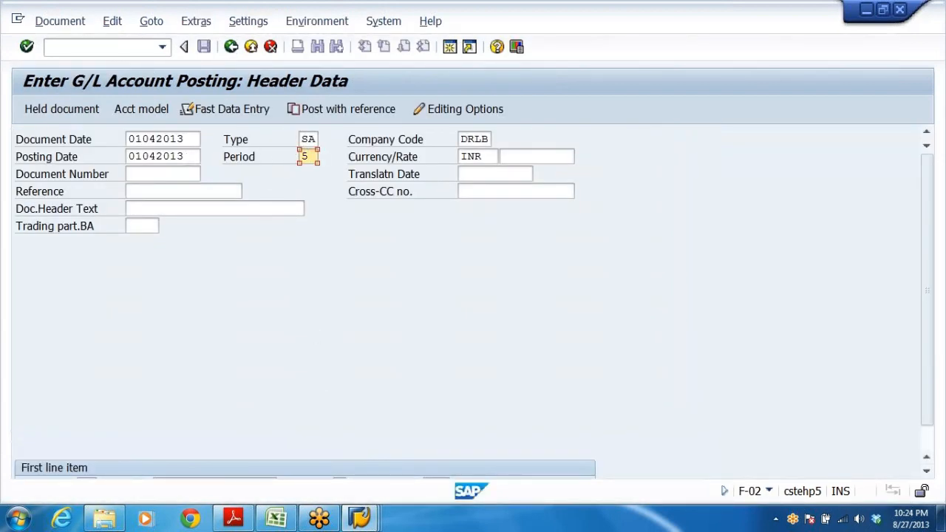
Enter the first line item with posting key 40 on account 400302 and accept the period adjustment.
scroll(648, 329, "down", 1)
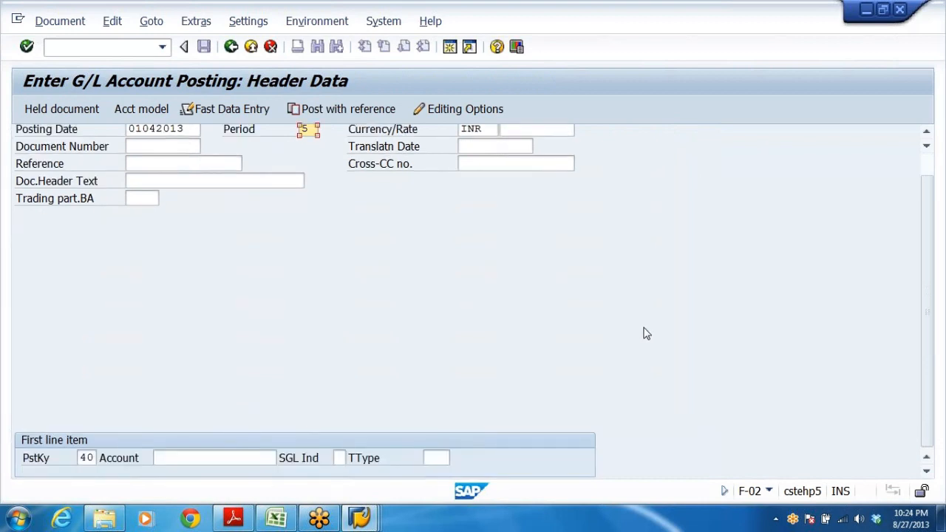
left_click(198, 455)
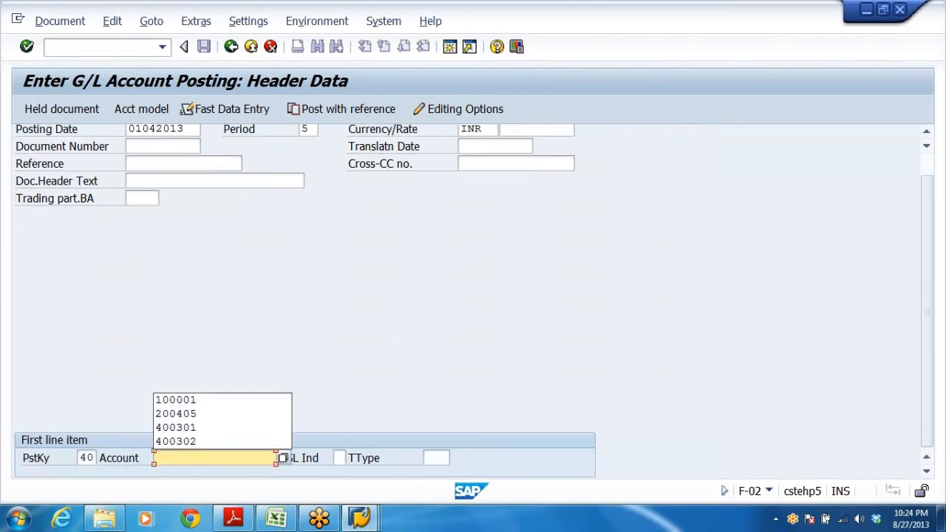
left_click(194, 428)
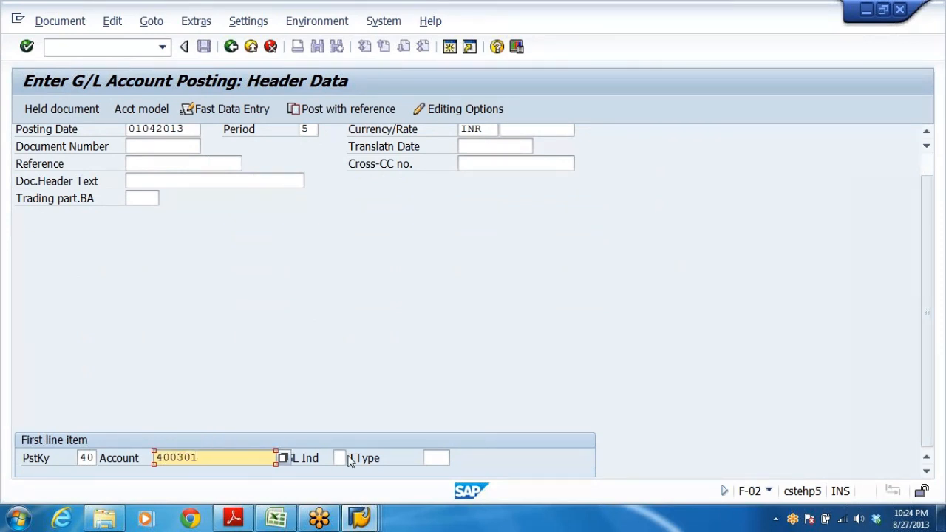
key("BackSpace")
type("2")
key("Return")
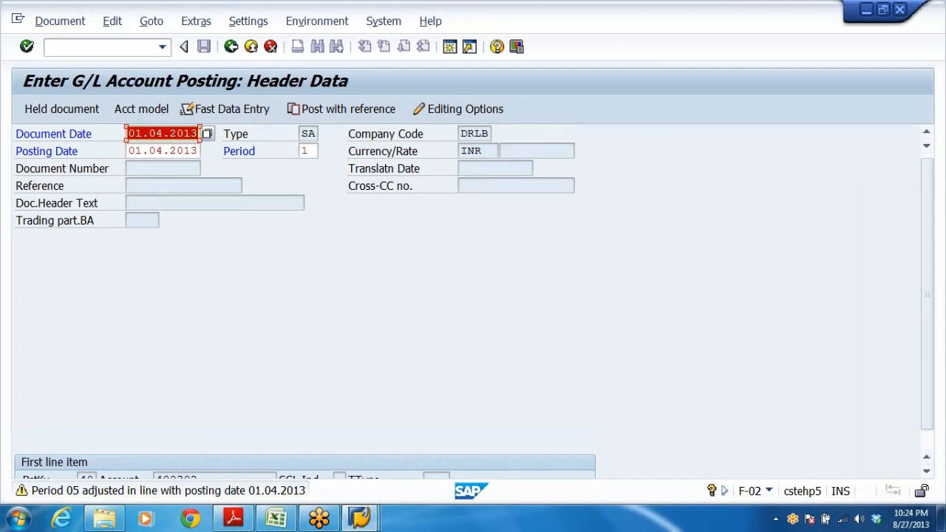
key("Return")
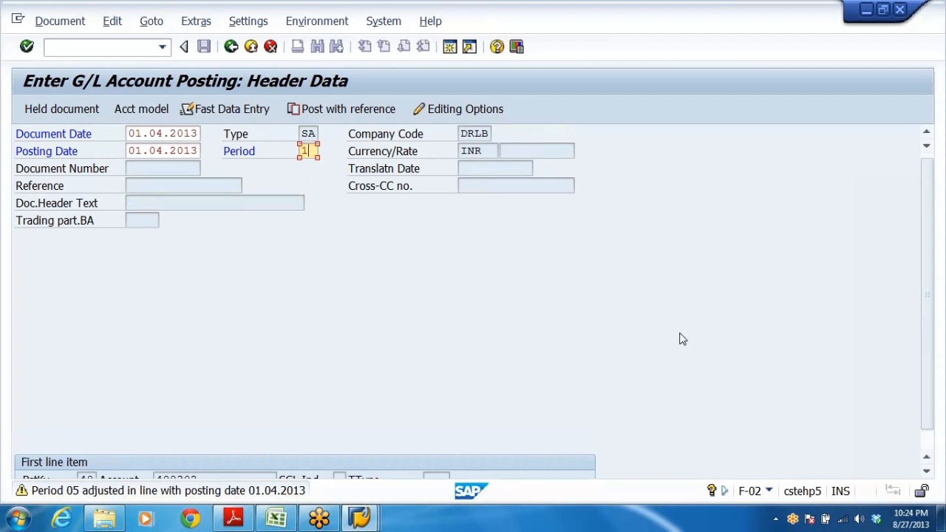
key("Return")
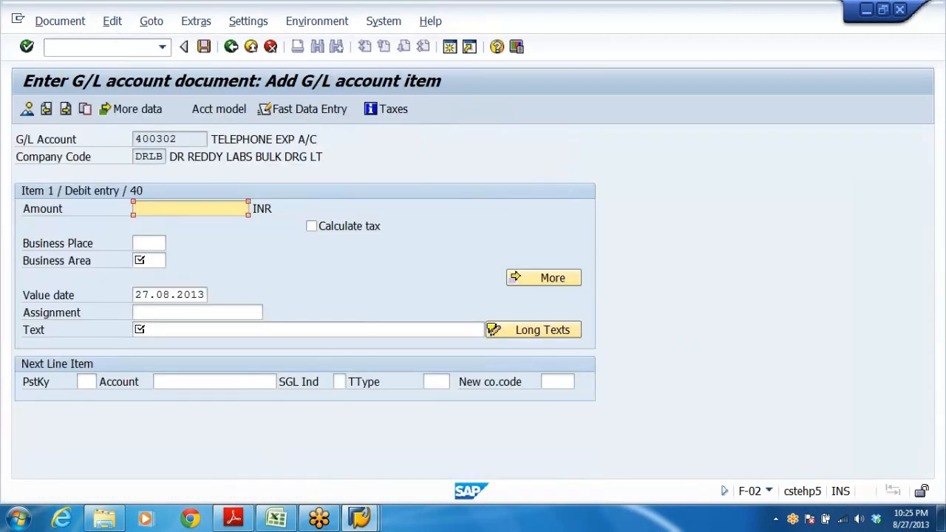
Complete the debit line item with amount 5500, business area DRHY and text TELEPHONE EXP PAID.
type("5500")
left_click(149, 260)
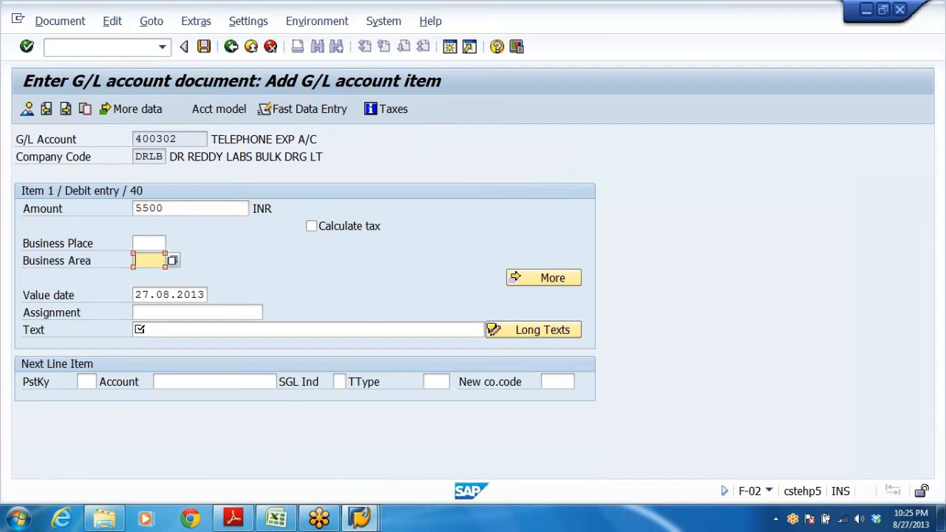
key("space")
left_click(150, 277)
left_click(139, 330)
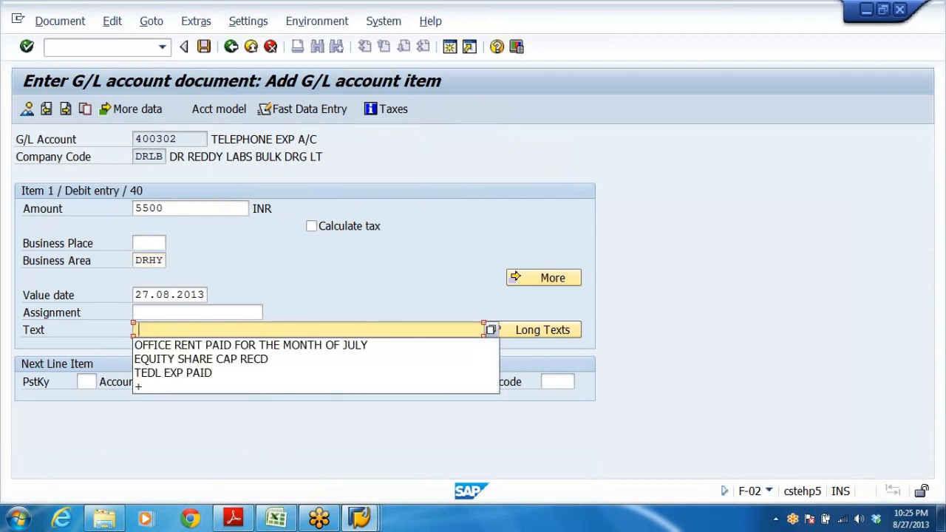
left_click(175, 327)
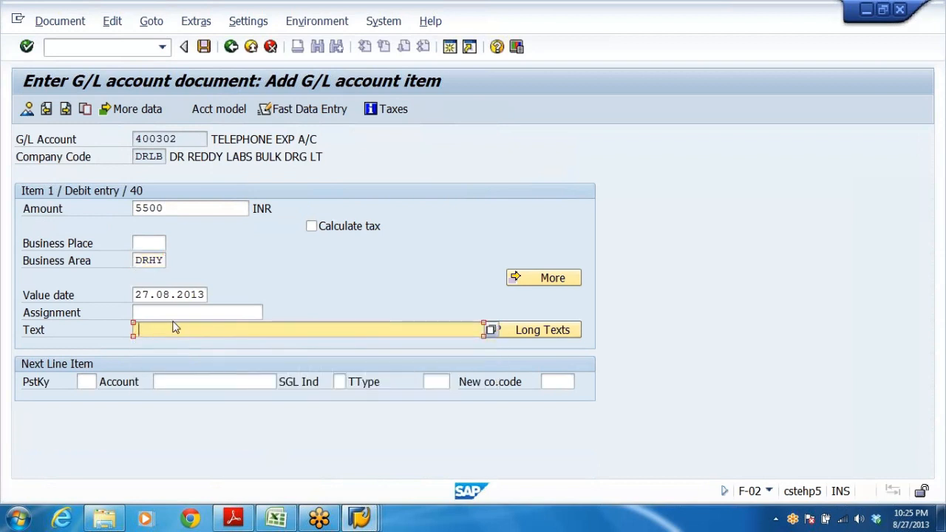
type("TELEPHONE EXP PAID")
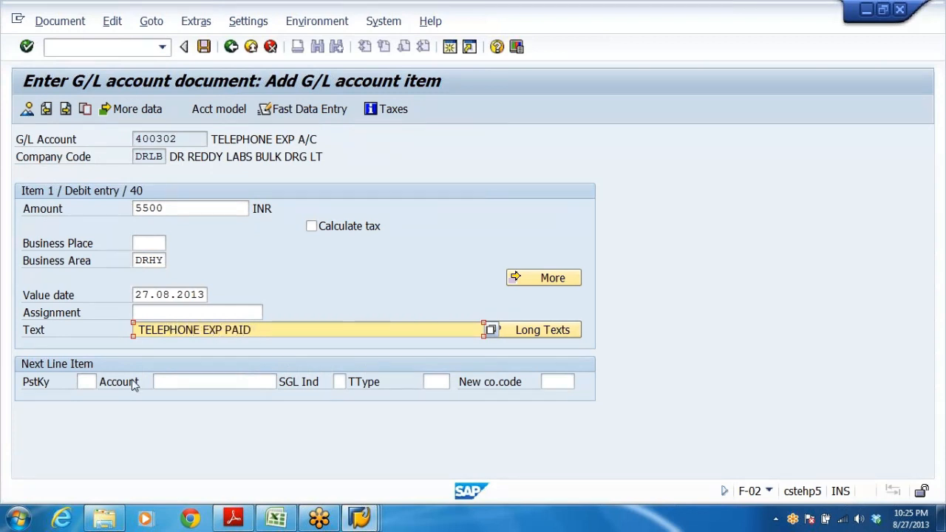
Set the next line item to posting key 50 on account 200405.
left_click(87, 382)
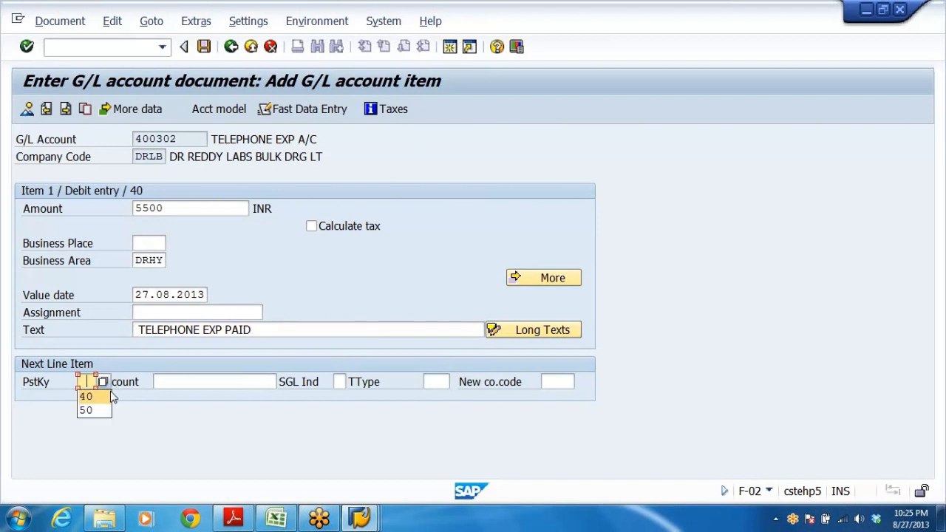
left_click(96, 410)
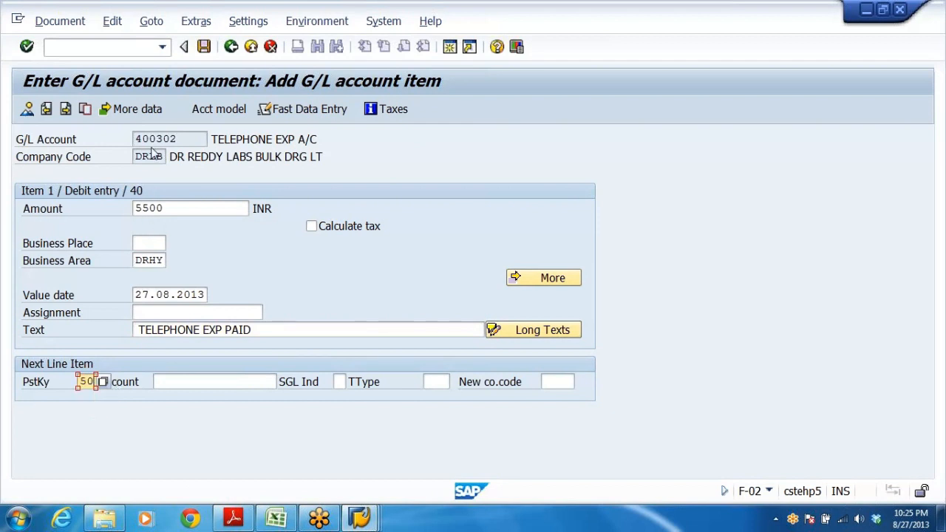
left_click(159, 382)
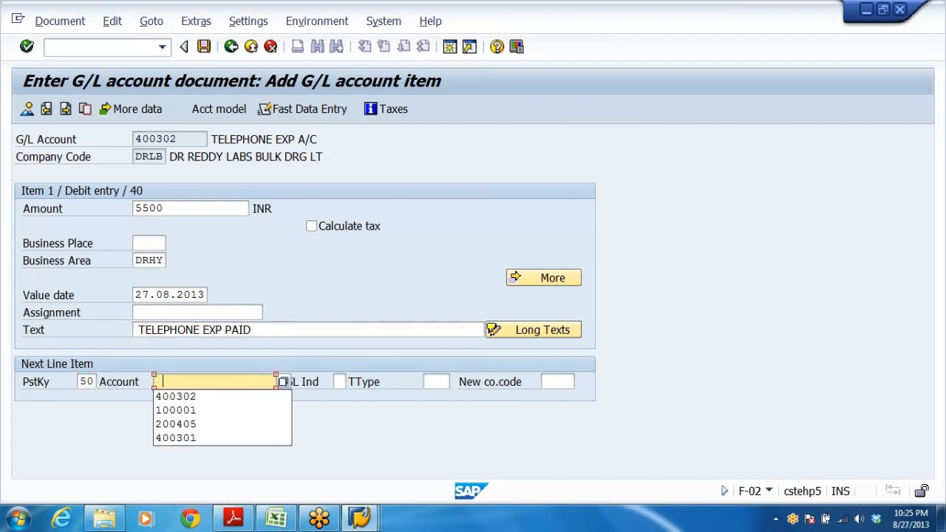
left_click(210, 424)
key("Return")
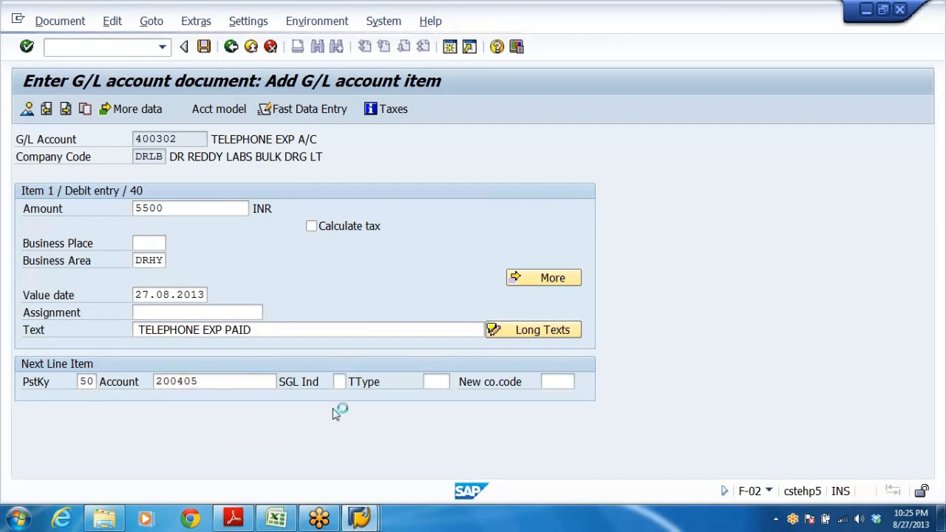
Fill the credit line item with amount 5500, text TELEPHONE EXP PAID and business area DRHY, and open the document overview.
left_click(142, 209)
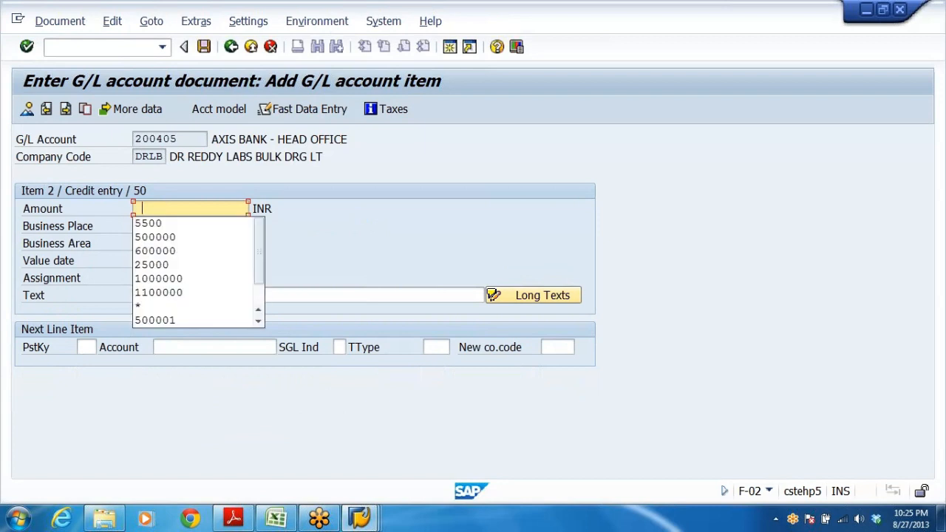
left_click(165, 224)
left_click(140, 295)
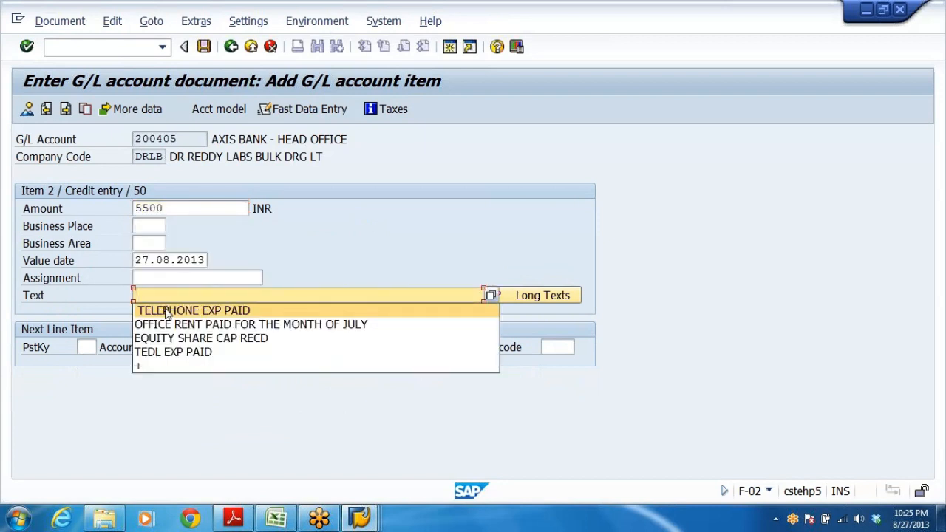
left_click(170, 309)
left_click(148, 243)
left_click(150, 258)
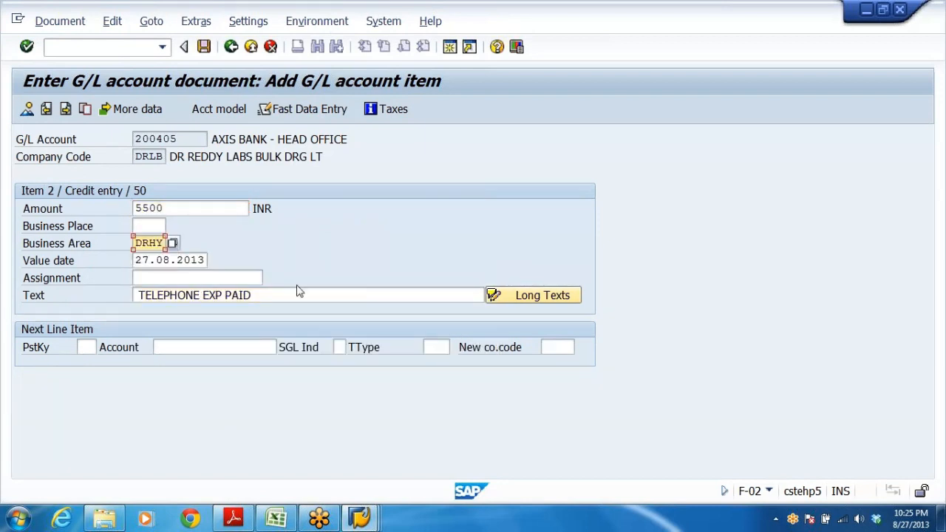
left_click(25, 110)
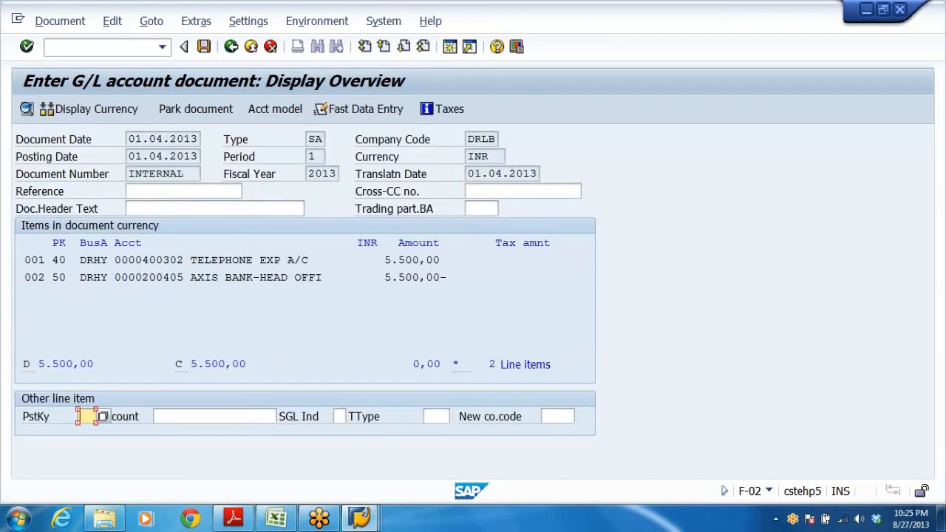
Open the debit line item and examine its value date and text before returning to the overview.
double_click(225, 260)
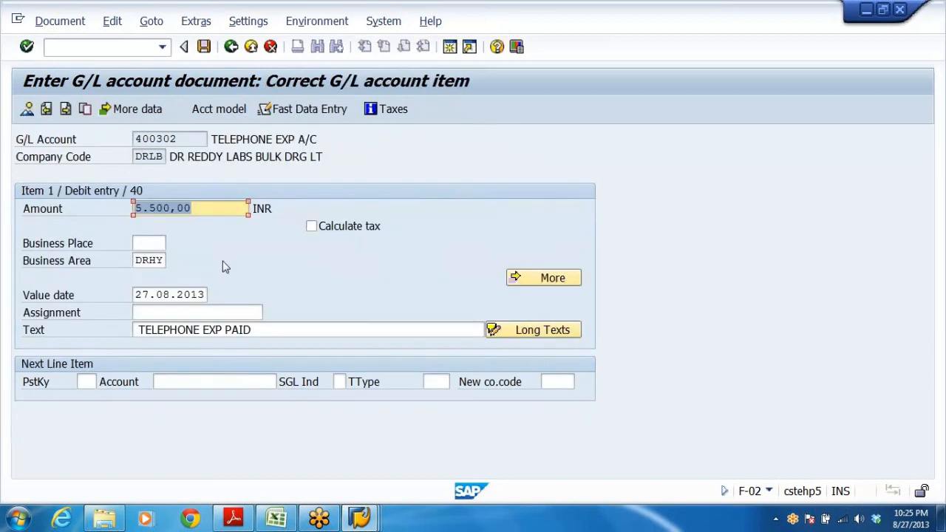
double_click(177, 295)
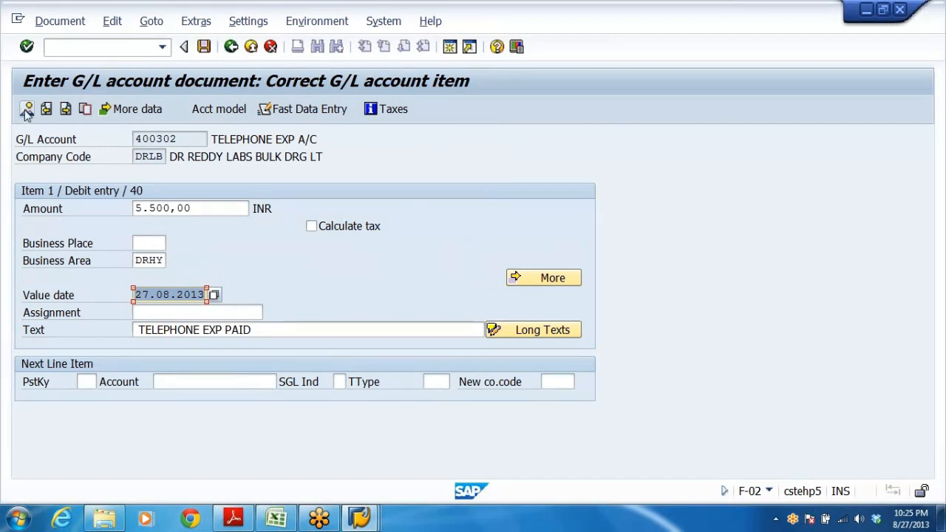
left_click(157, 295)
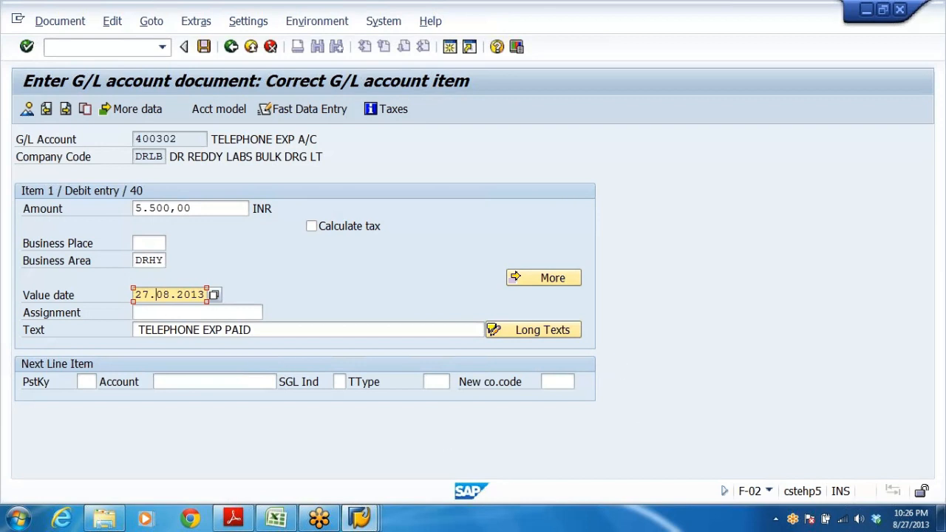
left_click(255, 331)
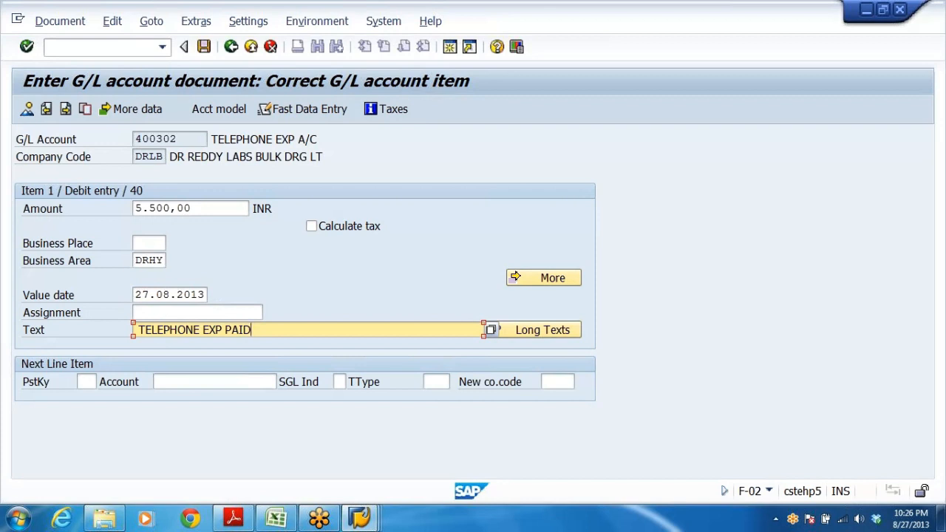
left_click(138, 294)
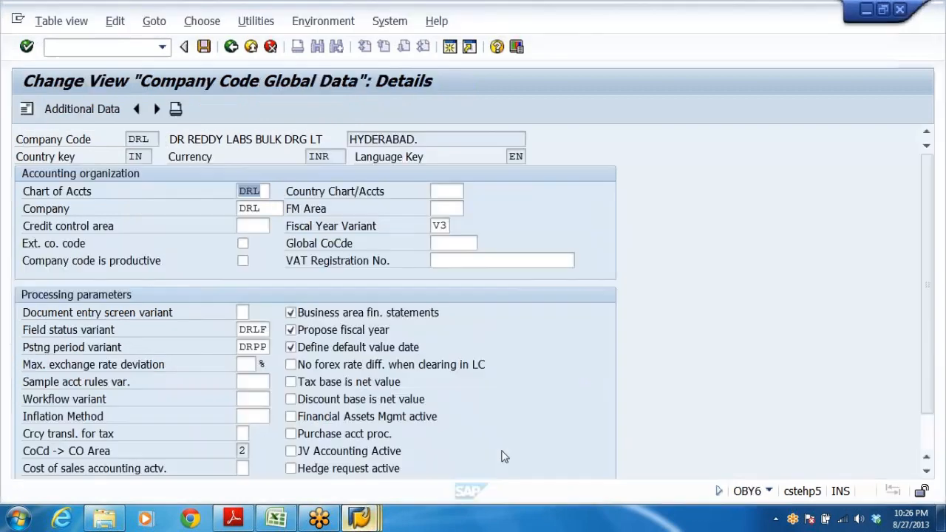
left_click(502, 456)
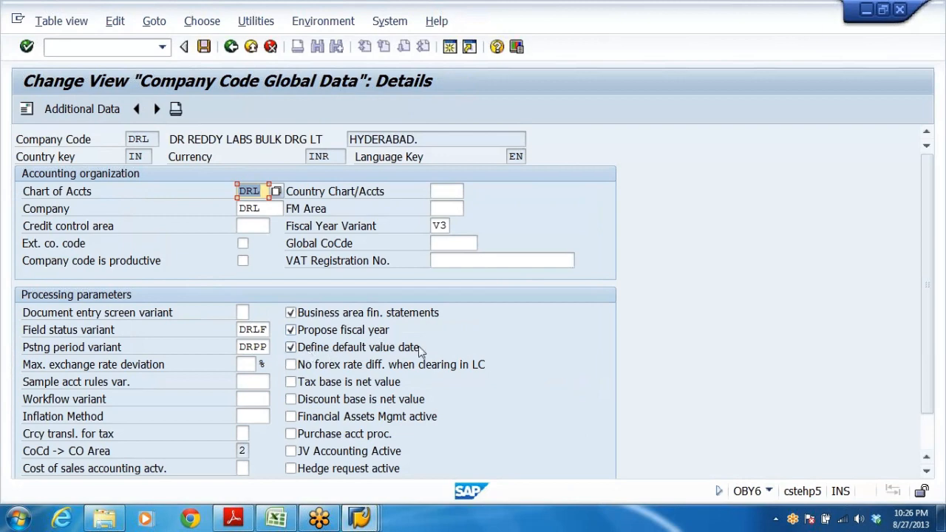
key("alt+Tab")
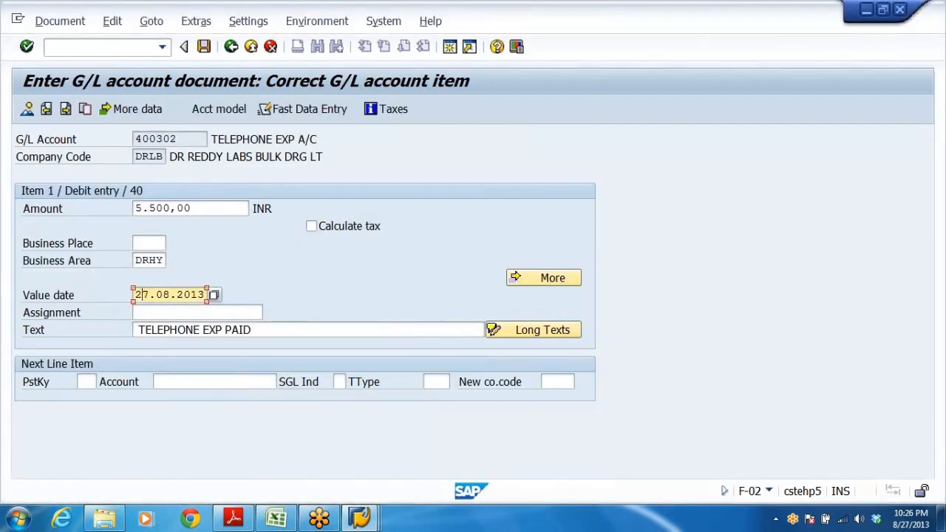
double_click(142, 294)
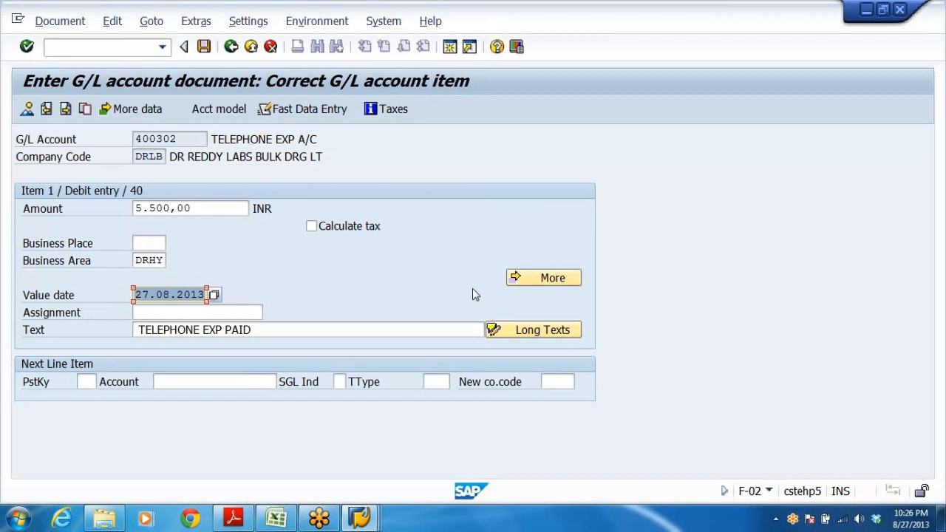
left_click(27, 110)
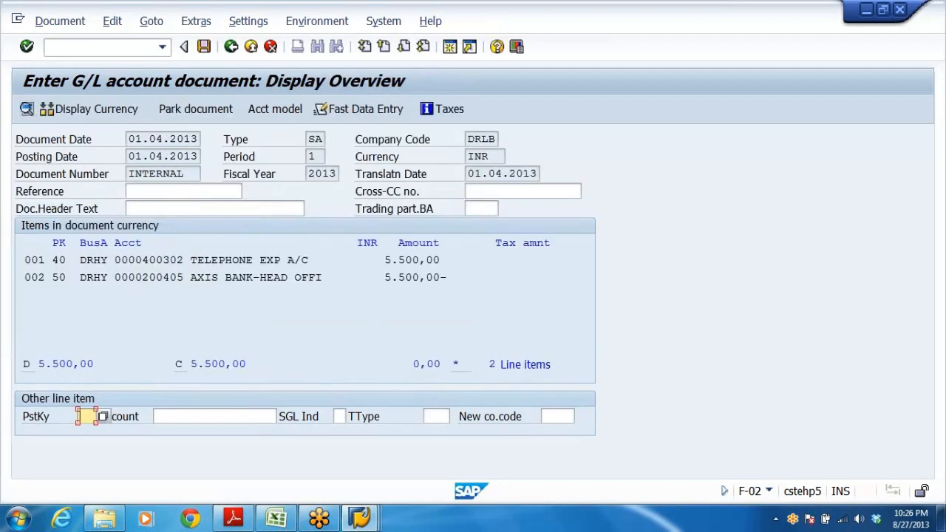
Check the credit line item's value date and post the document.
double_click(275, 281)
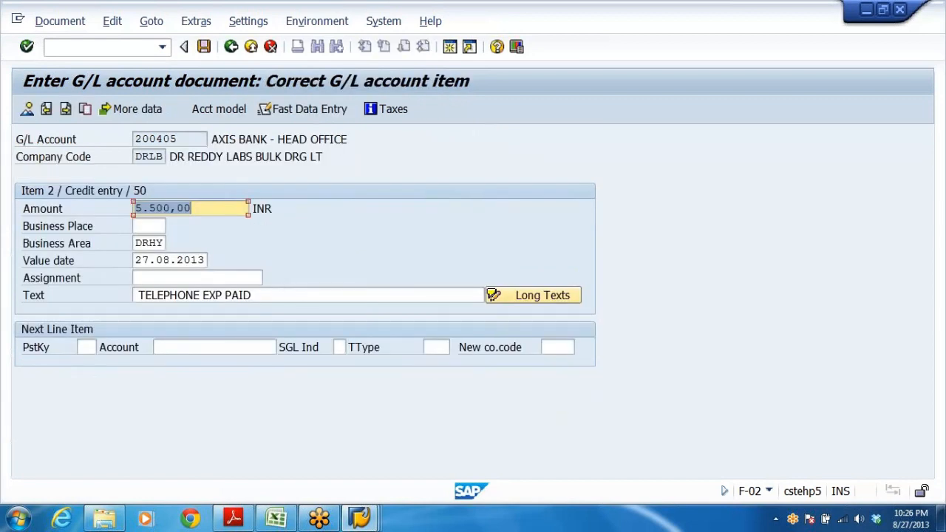
left_click_drag(135, 261, 205, 260)
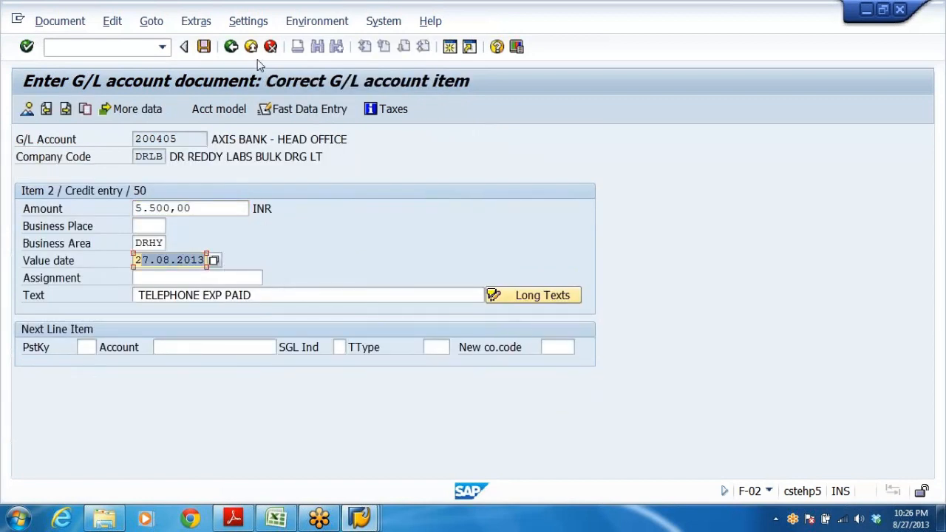
left_click(204, 47)
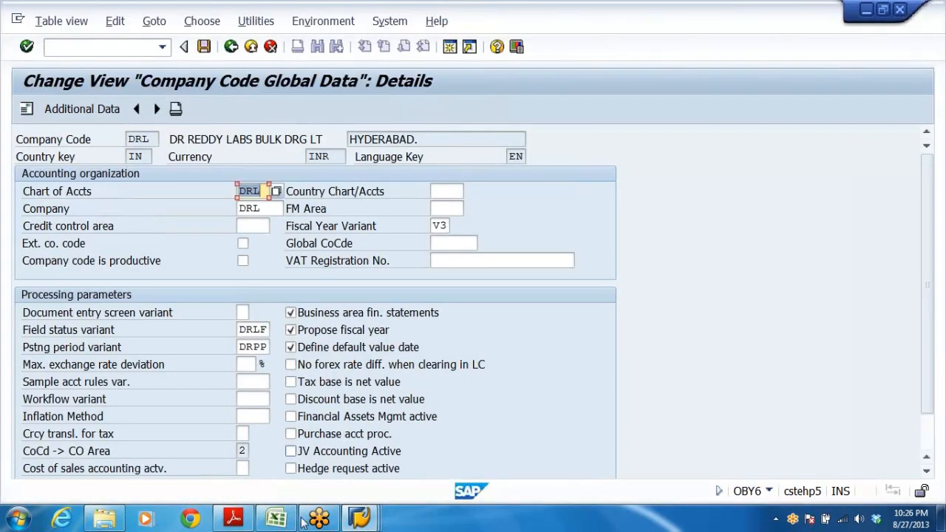
Restrict variant DRPV's first open interval to period 5 through period 5 of 2013 and save it under the customizing request.
mouse_move(358, 515)
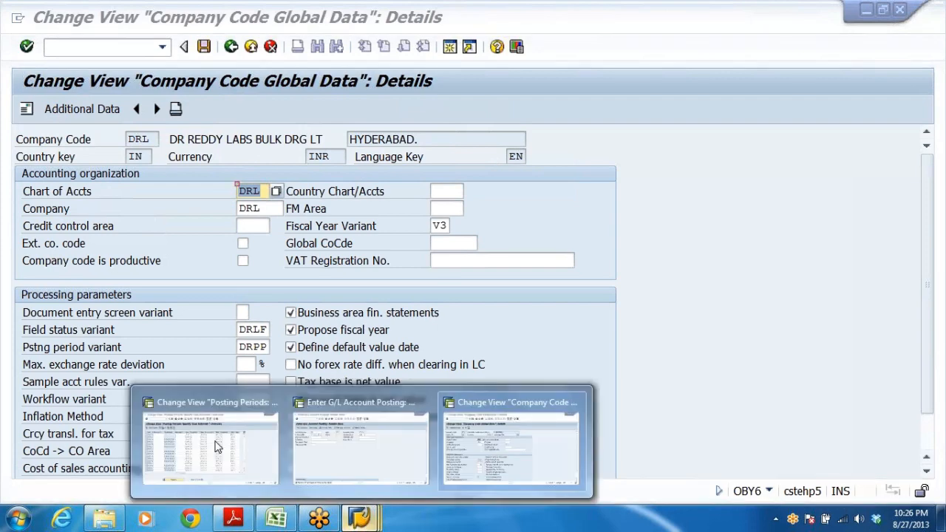
left_click(222, 444)
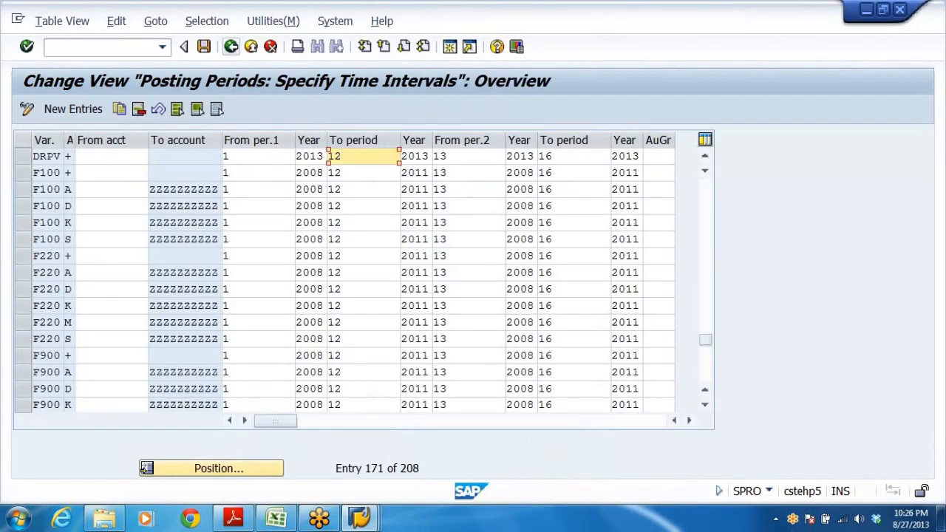
left_click(85, 156)
left_click(224, 156)
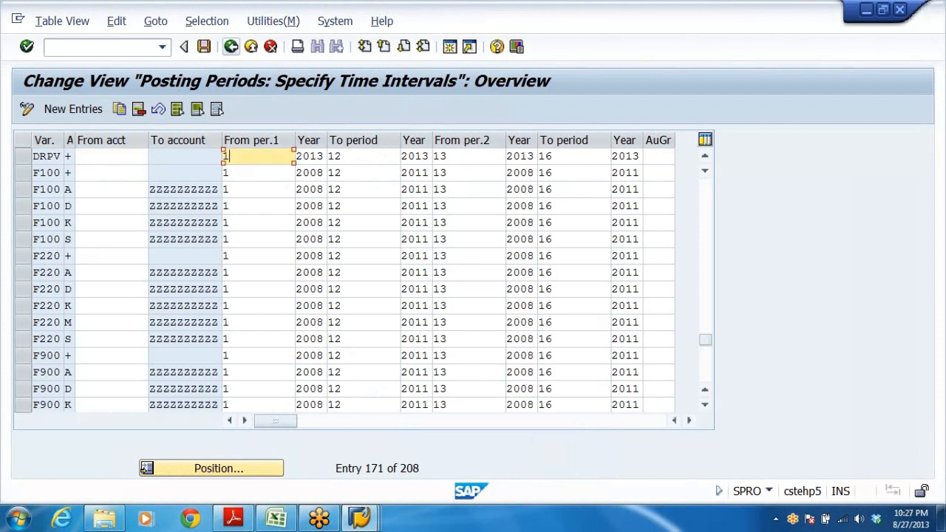
type("5")
key("Tab")
key("Tab")
type("5")
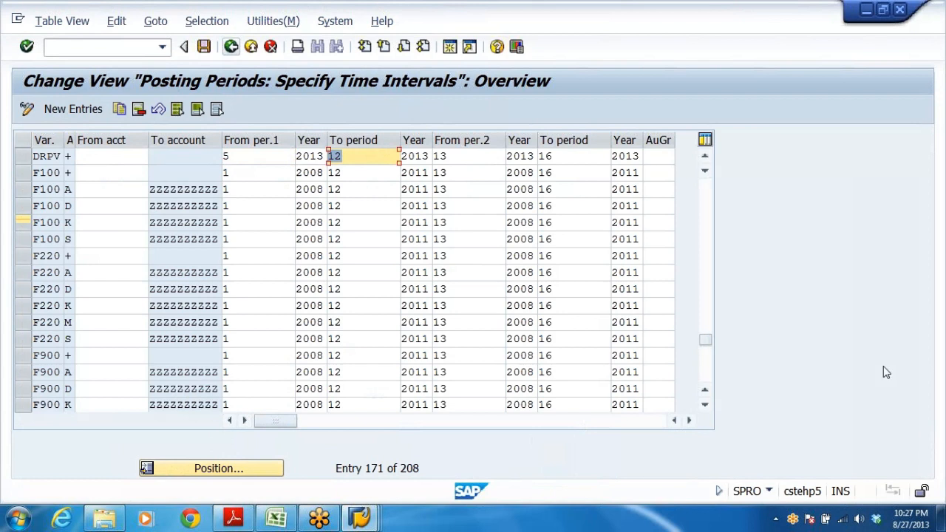
left_click(203, 49)
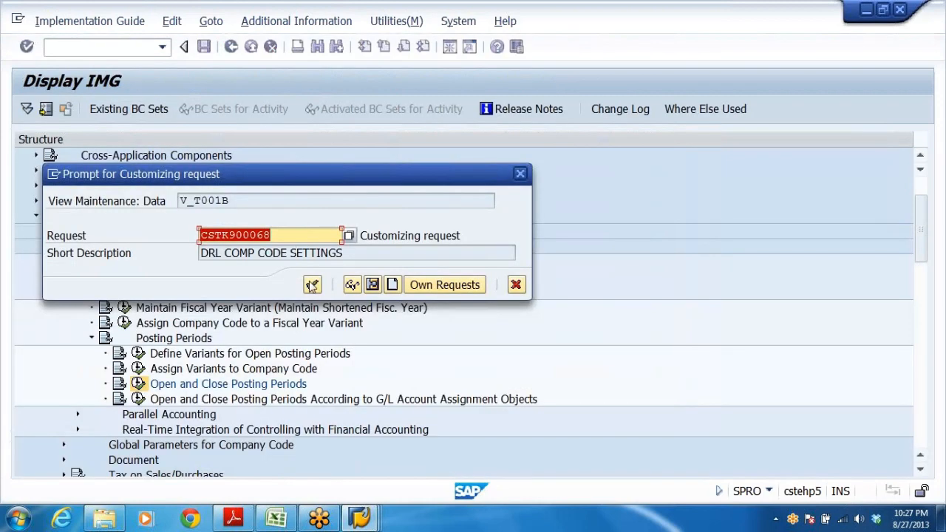
key("Return")
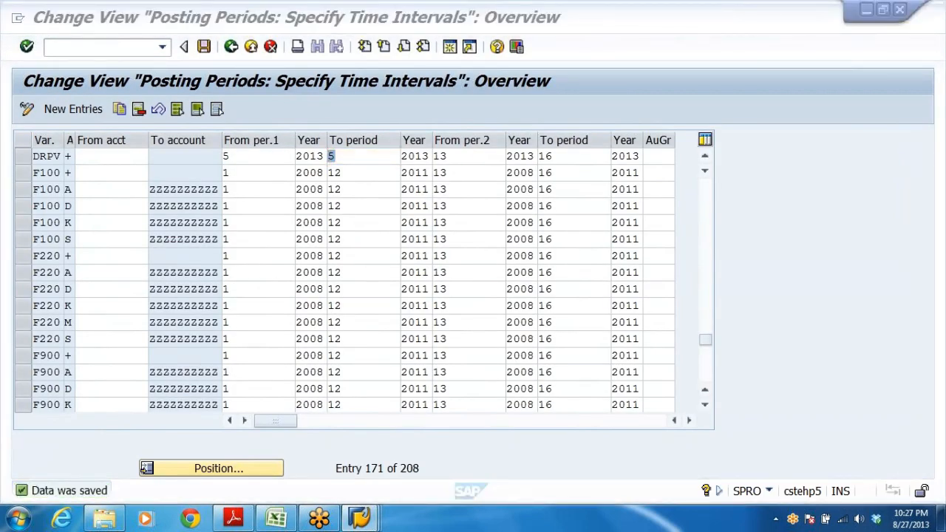
Start a new G/L posting header with document date and posting date 01042013.
key("alt+Tab")
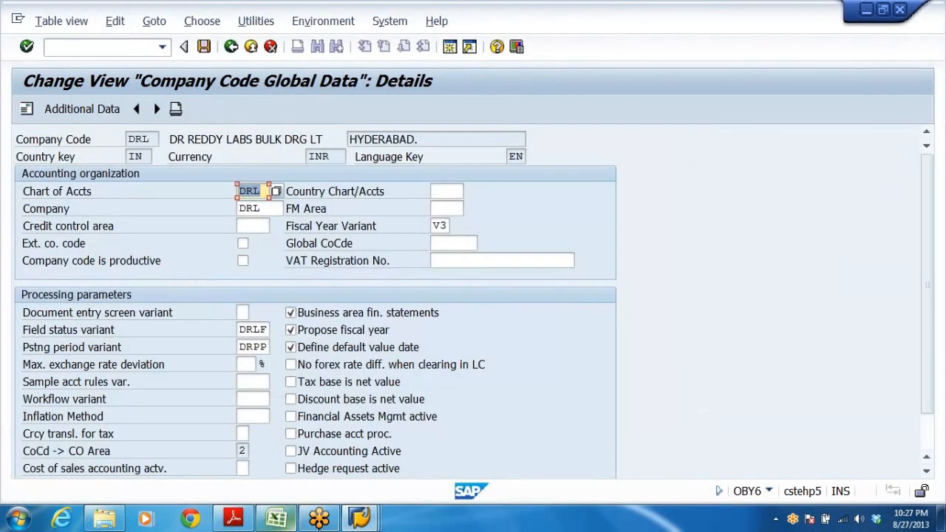
mouse_move(373, 519)
left_click(363, 458)
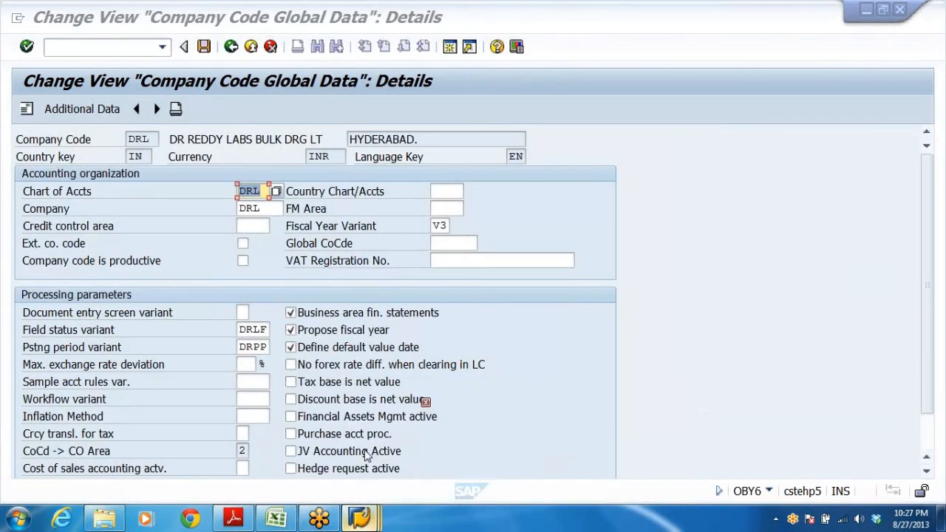
key("BackSpace")
key("Down")
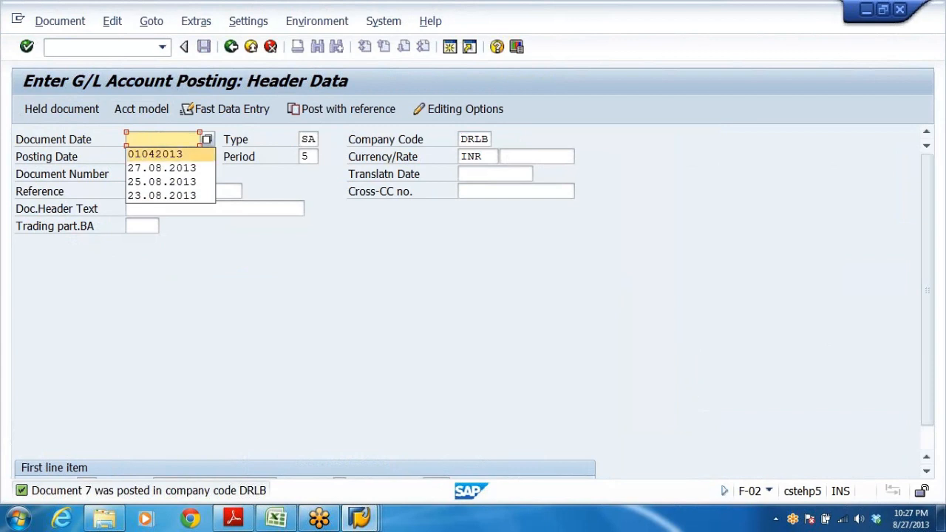
key("Return")
key("Tab")
key("BackSpace")
key("Down")
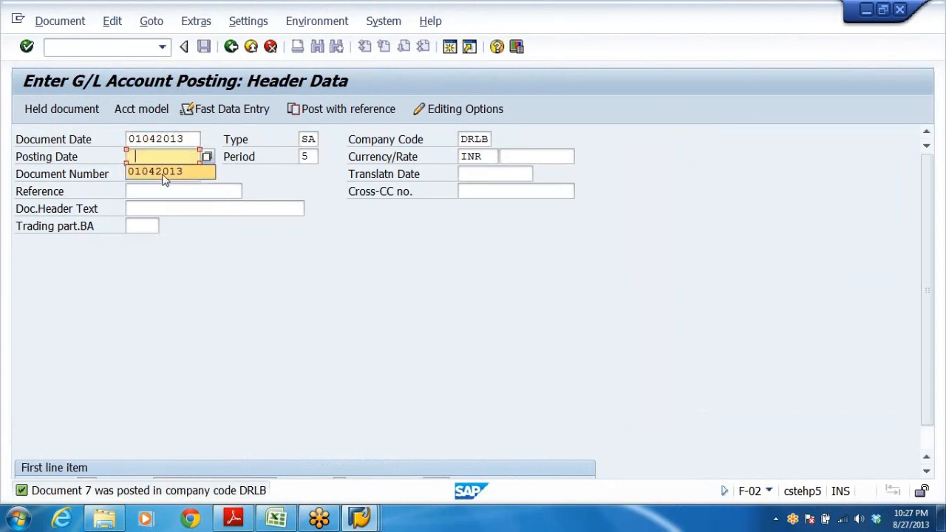
key("Return")
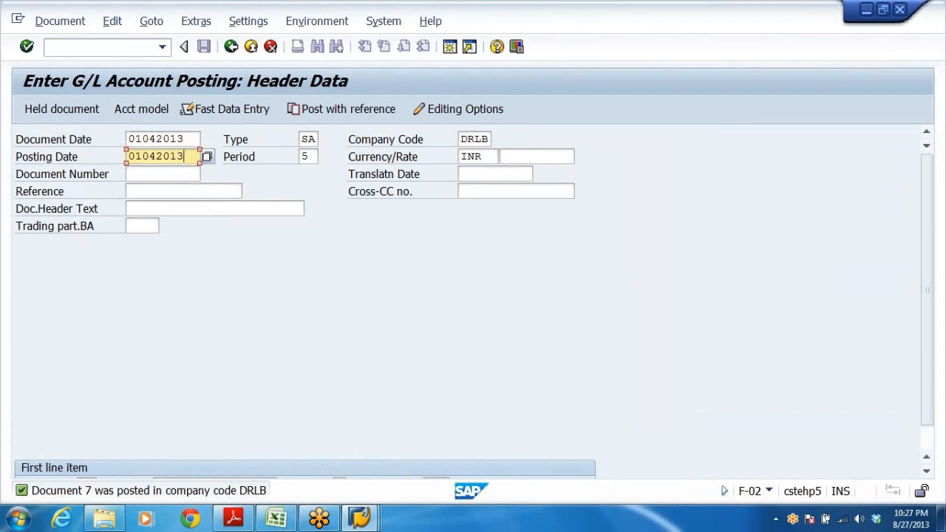
Leave the current posting and restart F-02 General Posting for a fresh G/L document header.
left_click(251, 47)
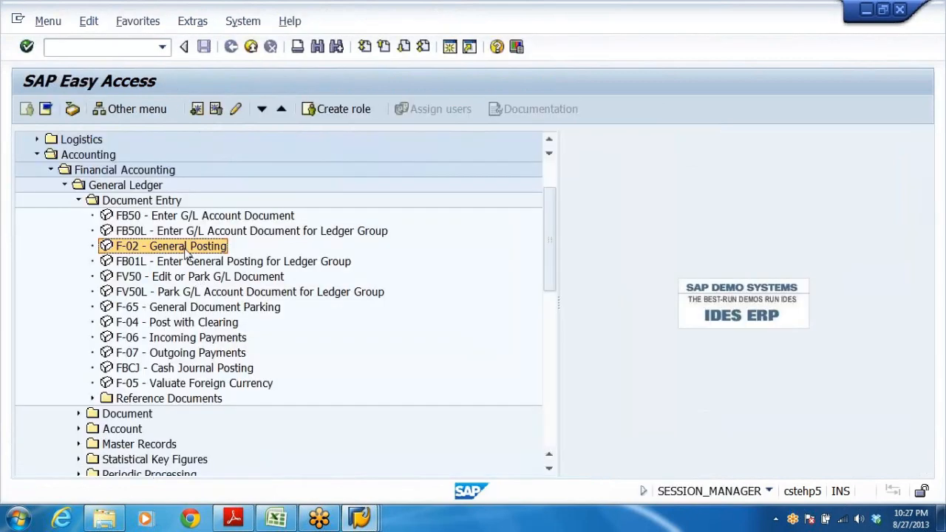
double_click(186, 246)
key("Down")
key("Return")
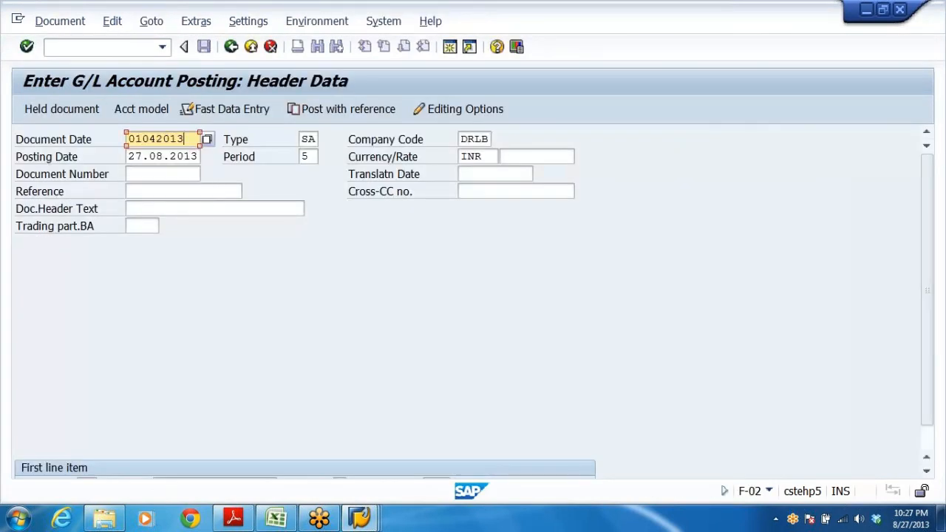
Set the posting date to 01042013 alongside the document date 01042013.
left_click_drag(135, 157, 250, 163)
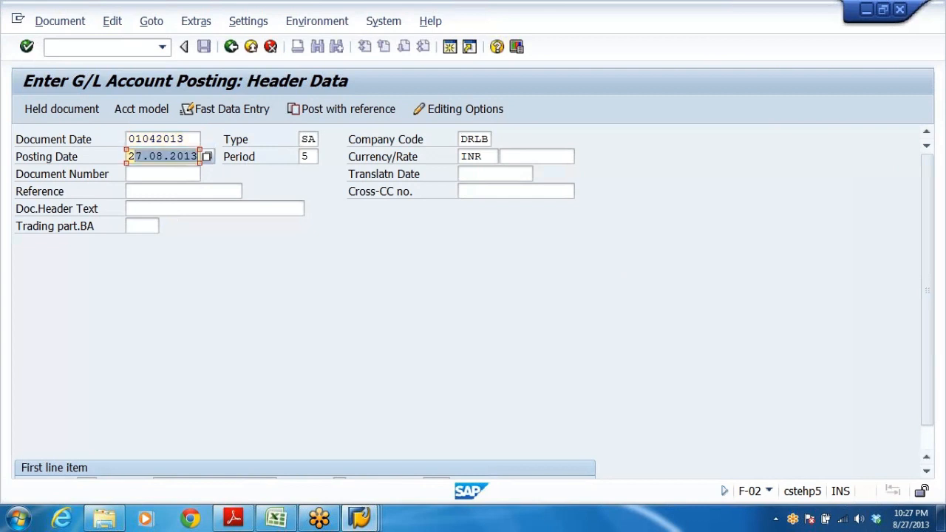
left_click(150, 156)
left_click_drag(129, 157, 260, 160)
type("0")
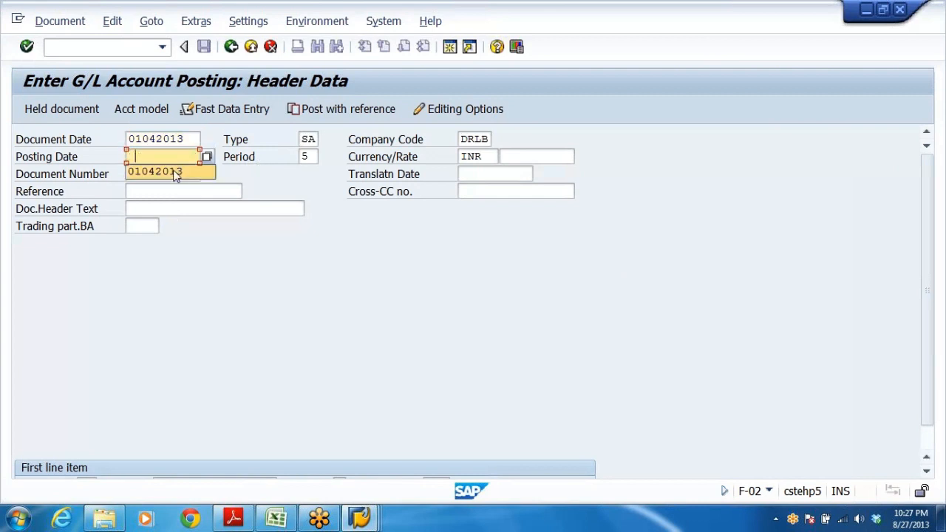
left_click(177, 174)
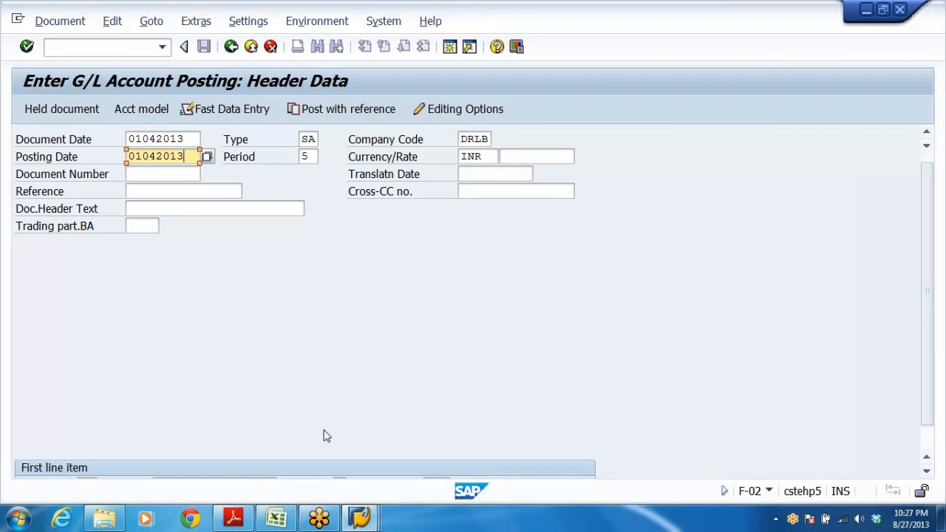
Enter posting key 40 with account 400302 for the first line item and try to continue.
scroll(322, 435, "down", 1)
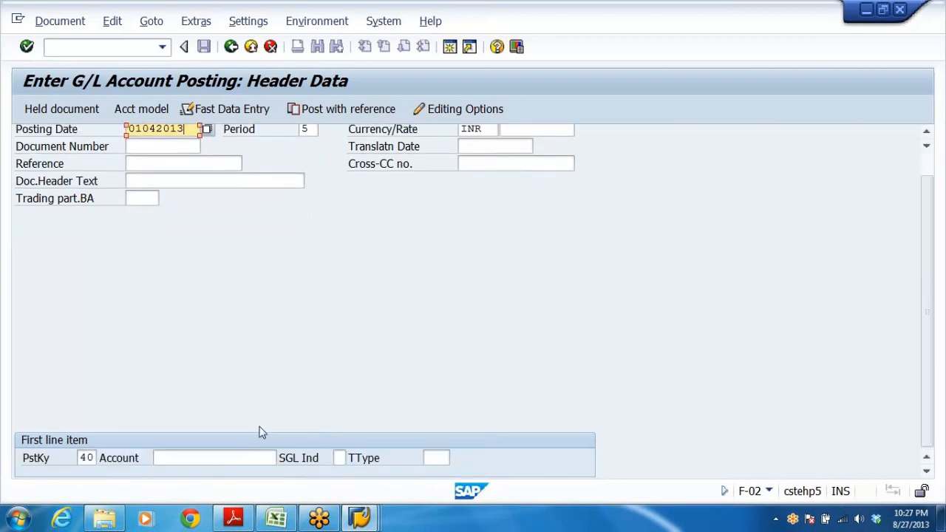
left_click(245, 458)
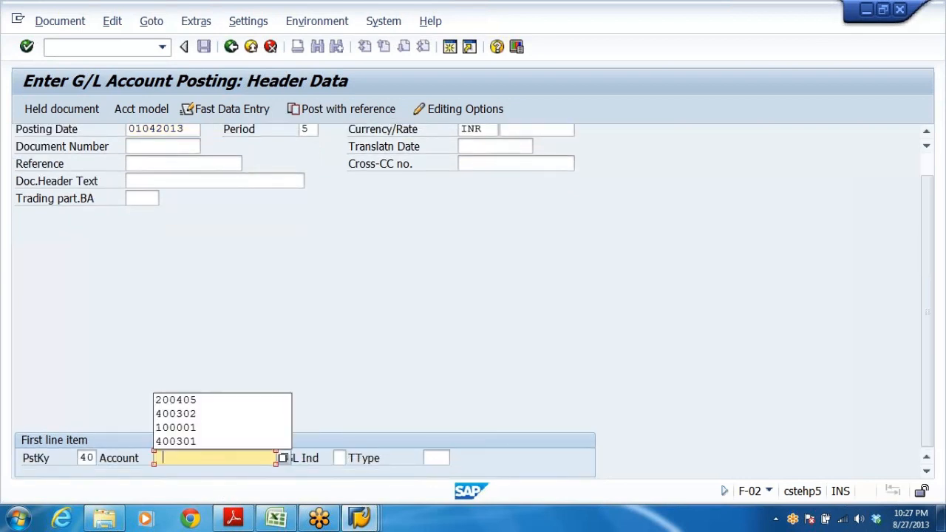
left_click(238, 414)
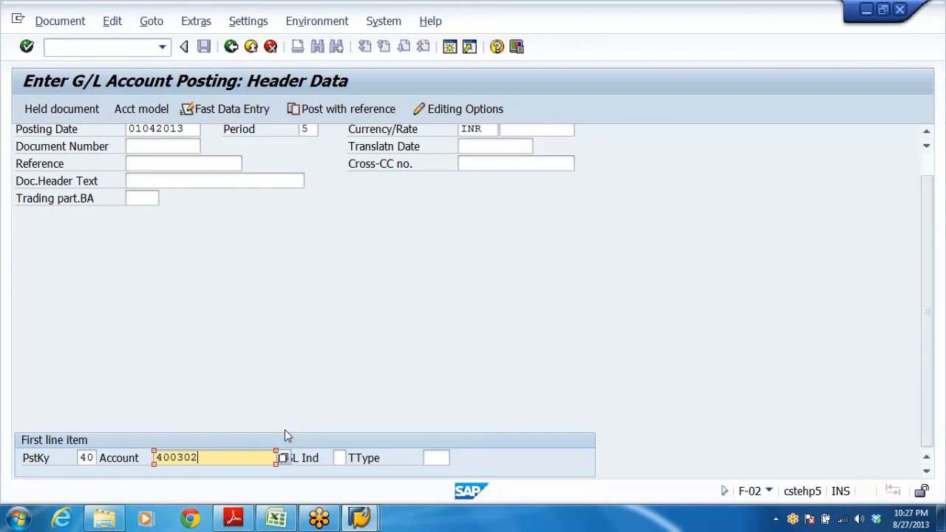
key("Return")
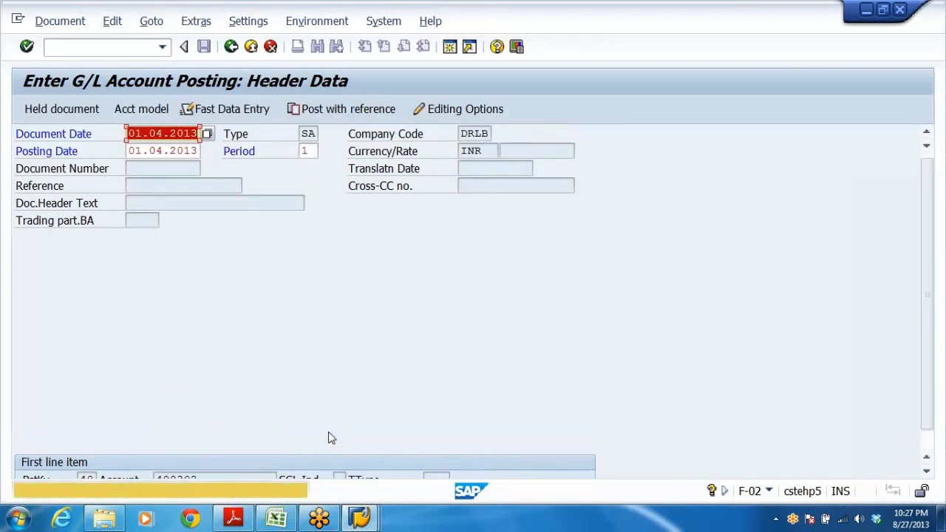
key("Return")
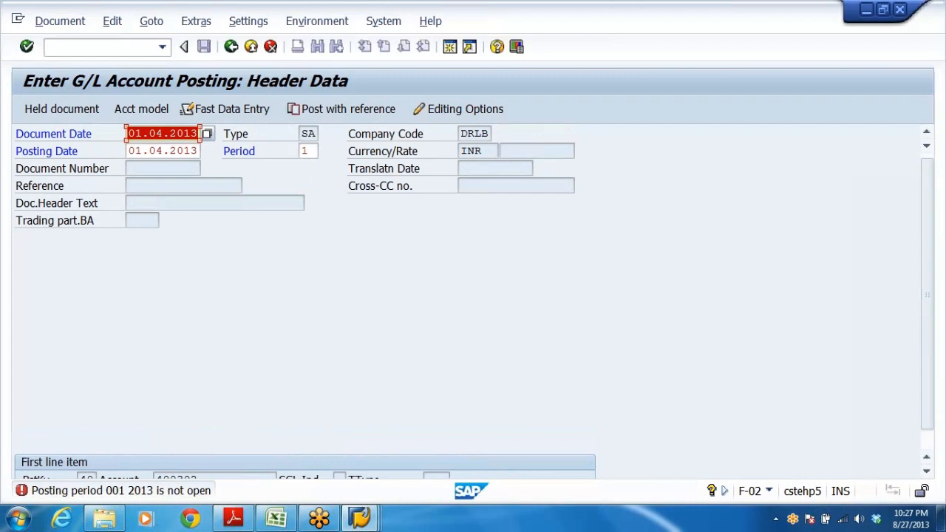
Compare the DRPV open posting period interval with the period on the G/L posting header.
key("alt+Tab")
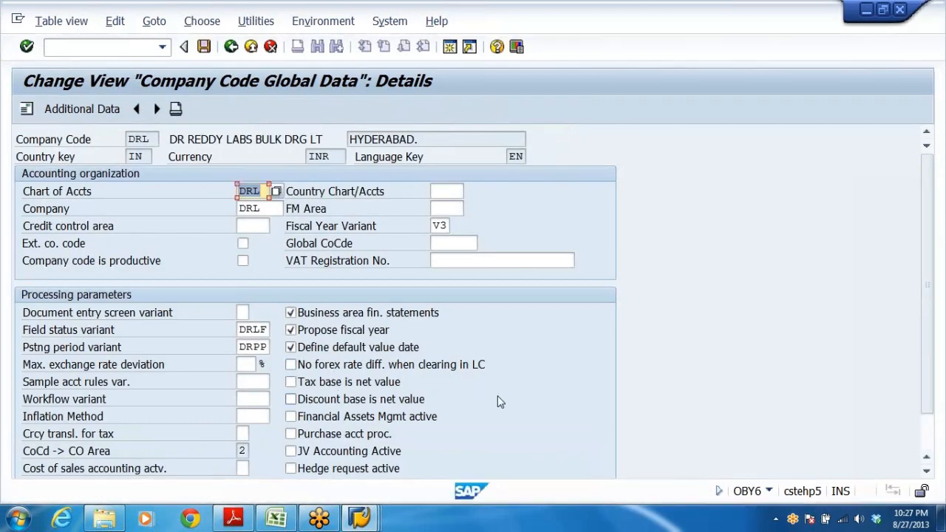
key("alt+Tab")
key("alt+Tab")
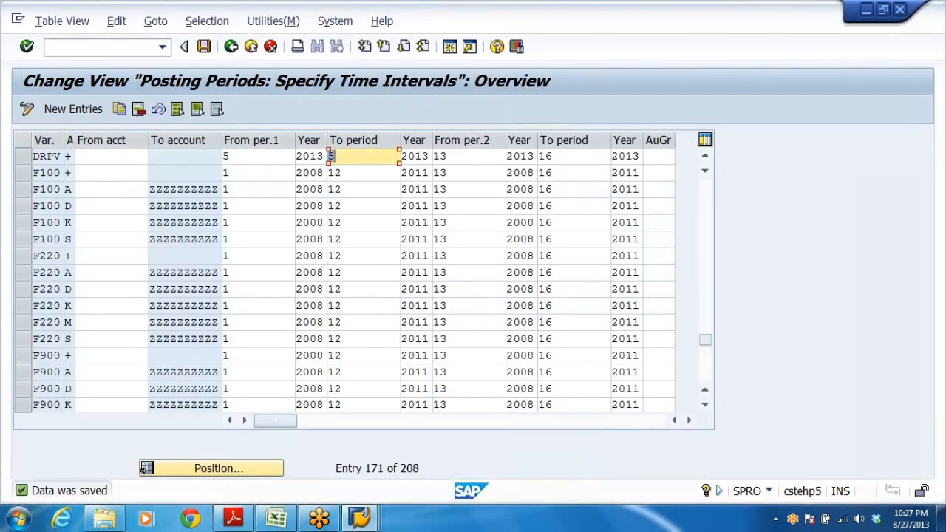
left_click(238, 157)
left_click(343, 157)
left_click(240, 156)
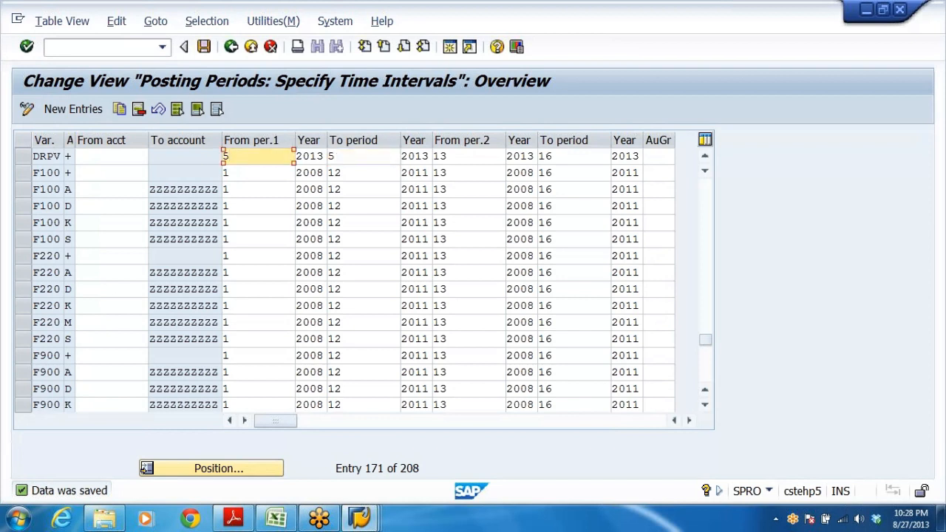
left_click(355, 155)
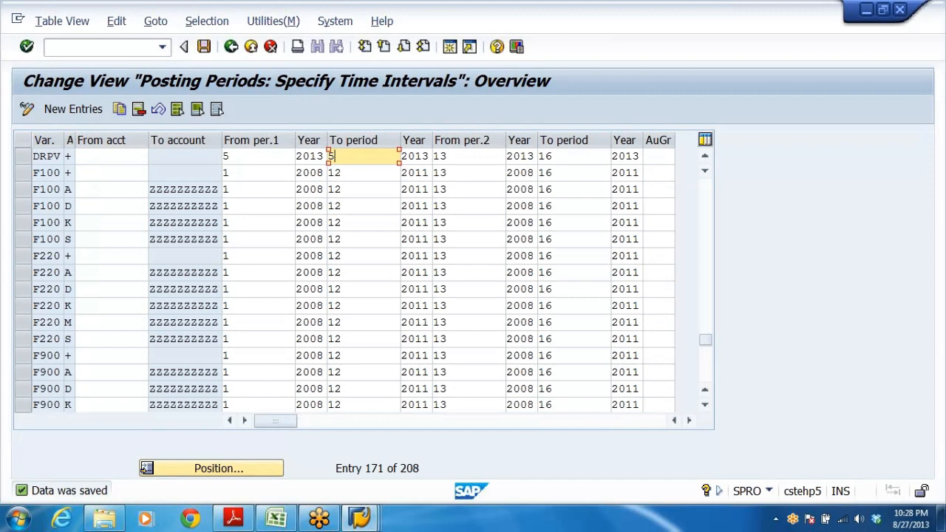
left_click(240, 156)
left_click(355, 156)
key("alt+Tab")
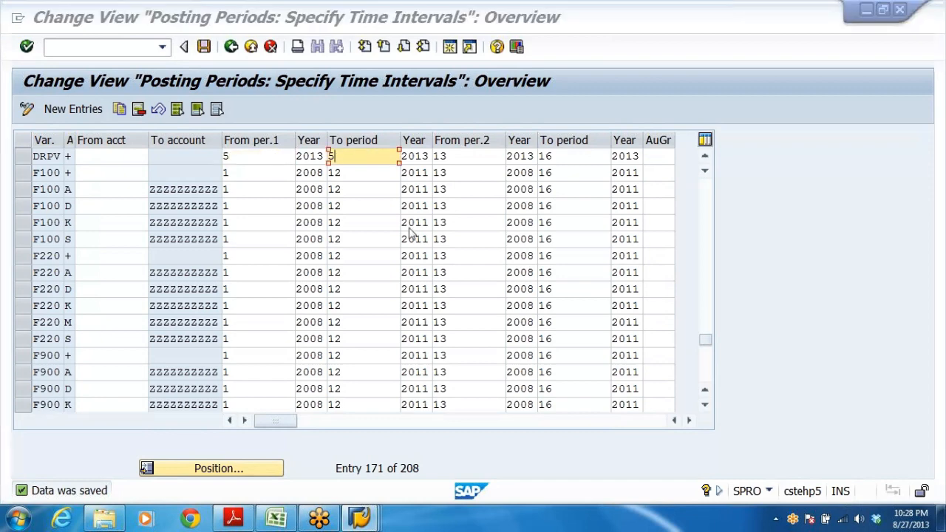
left_click(360, 522)
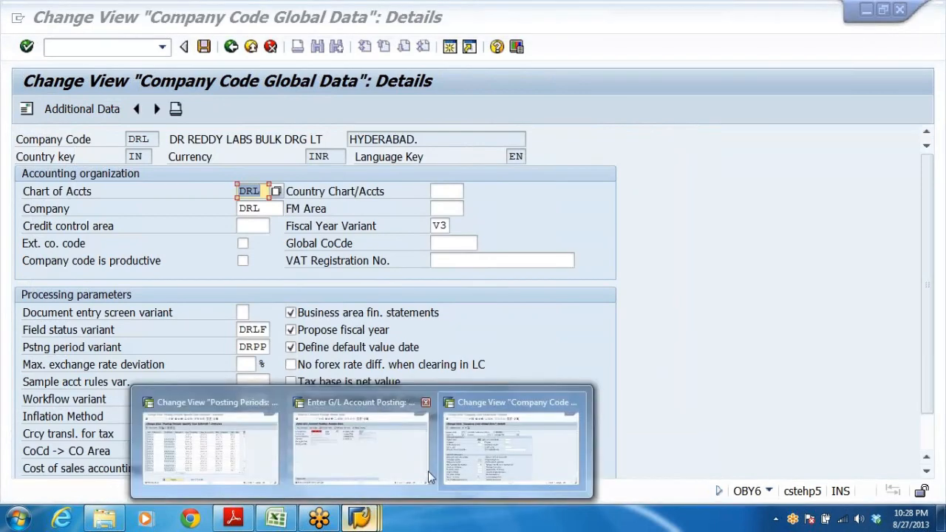
left_click(414, 477)
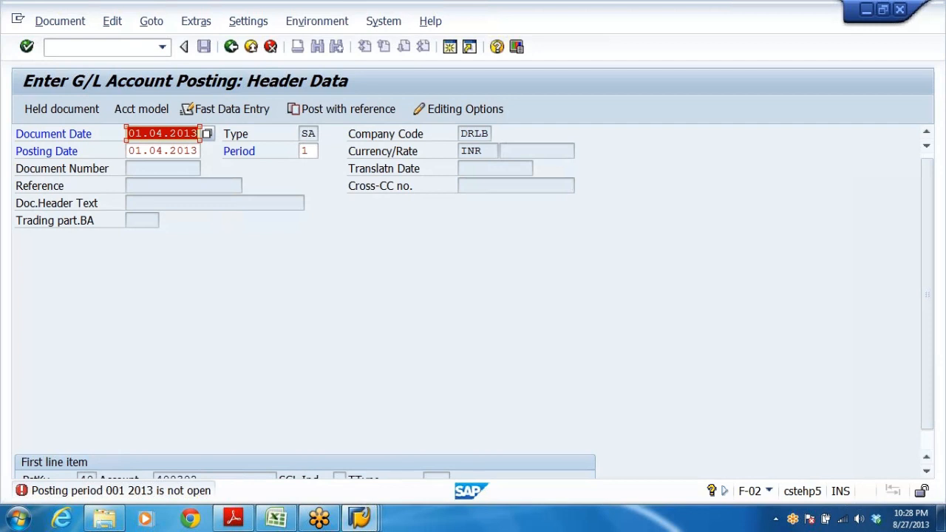
left_click(163, 134)
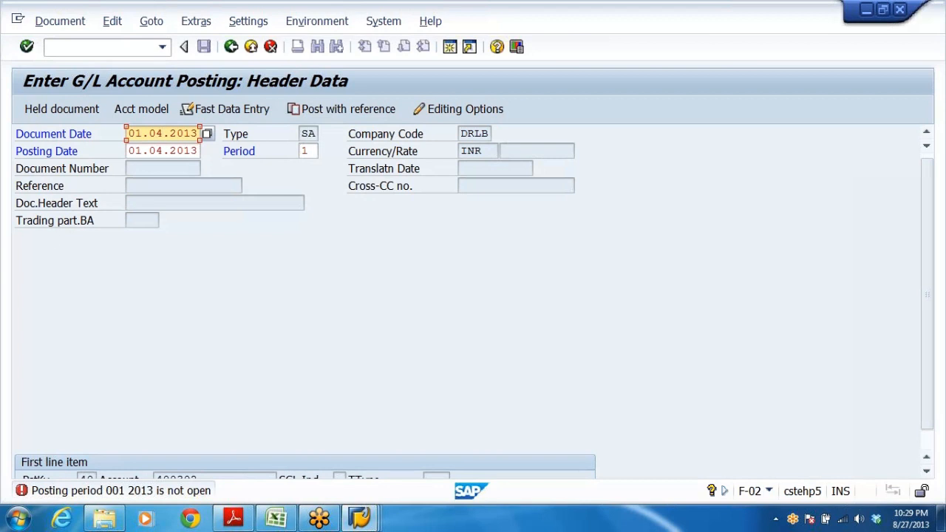
Review the fiscal year period mapping and FROM/TO periods in the organisation structure worksheet.
left_click(276, 517)
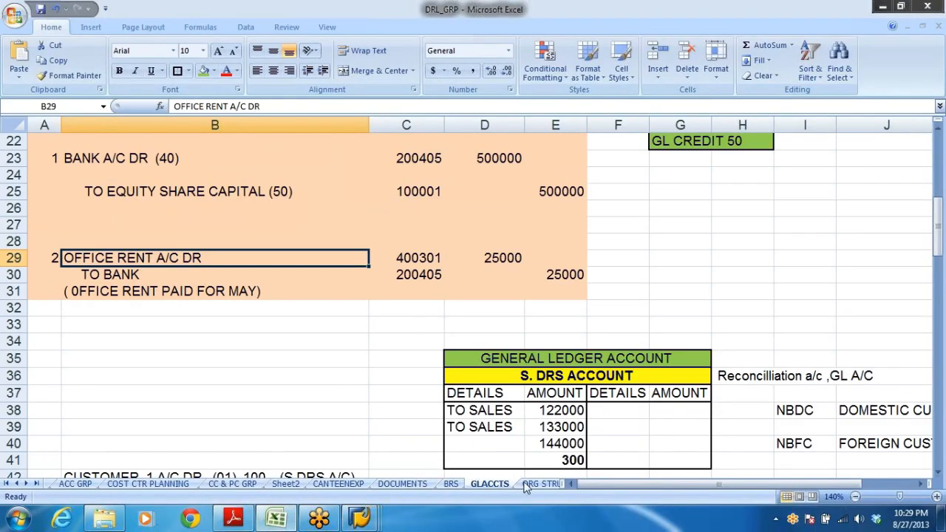
left_click(542, 484)
scroll(366, 365, "up", 4)
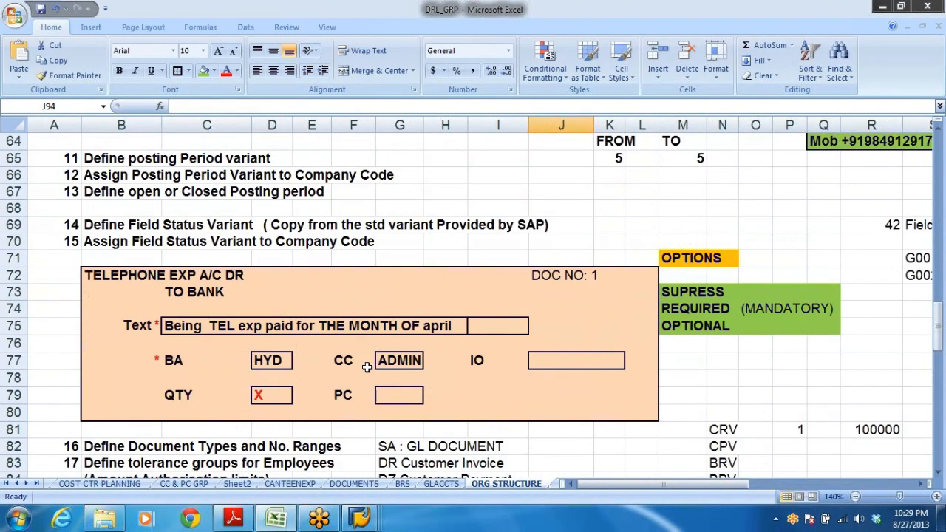
scroll(365, 366, "up", 4)
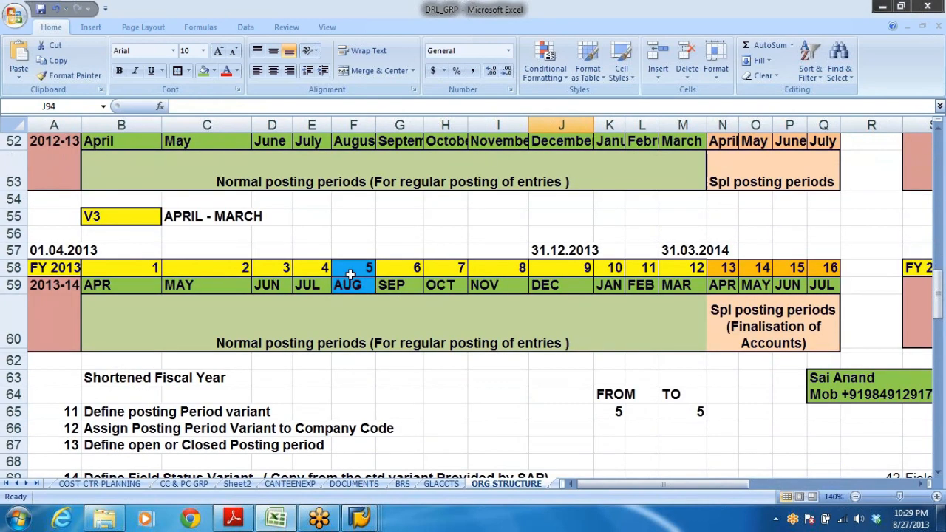
left_click(351, 274)
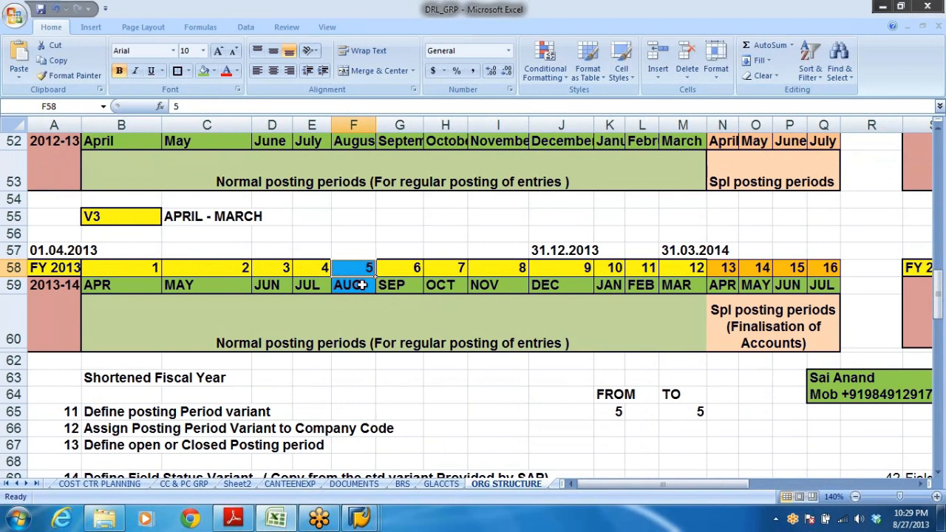
left_click(626, 414)
left_click(689, 410)
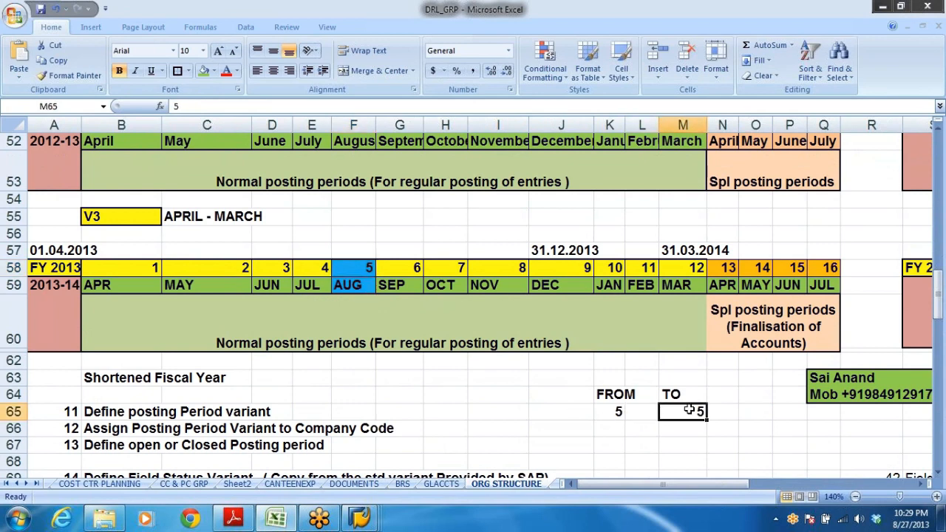
left_click(607, 413)
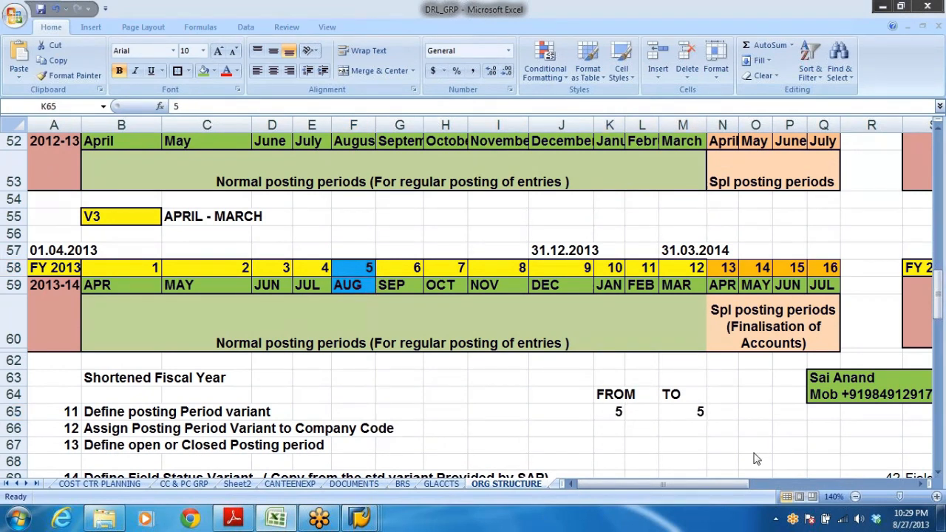
Recheck the DRPV period fields in the posting period table against the posting header.
key("alt+Tab")
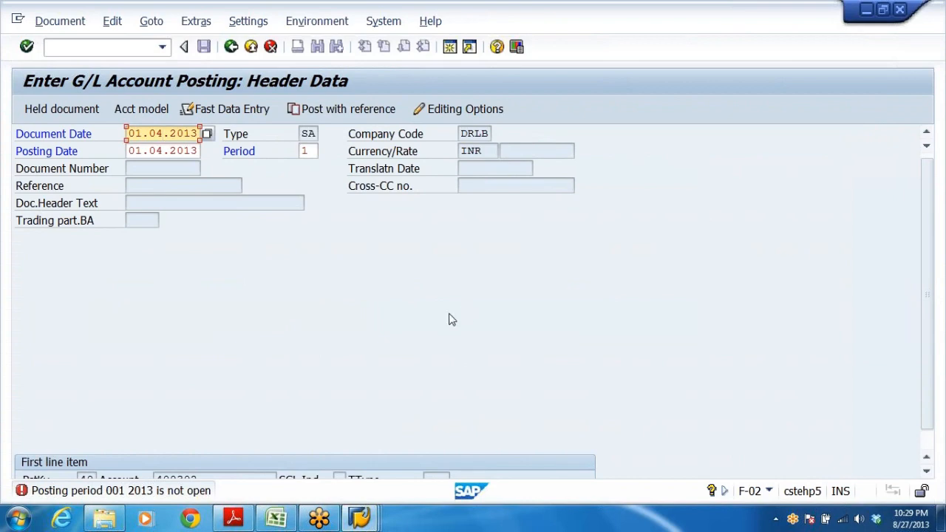
left_click(359, 517)
left_click(252, 451)
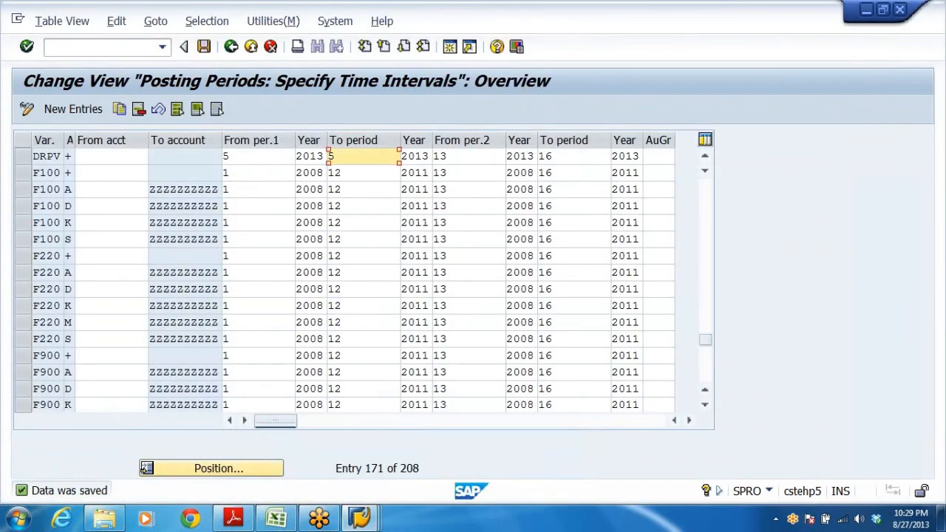
key("shift+Tab")
key("shift+Tab")
left_click(338, 156)
key("alt+Tab")
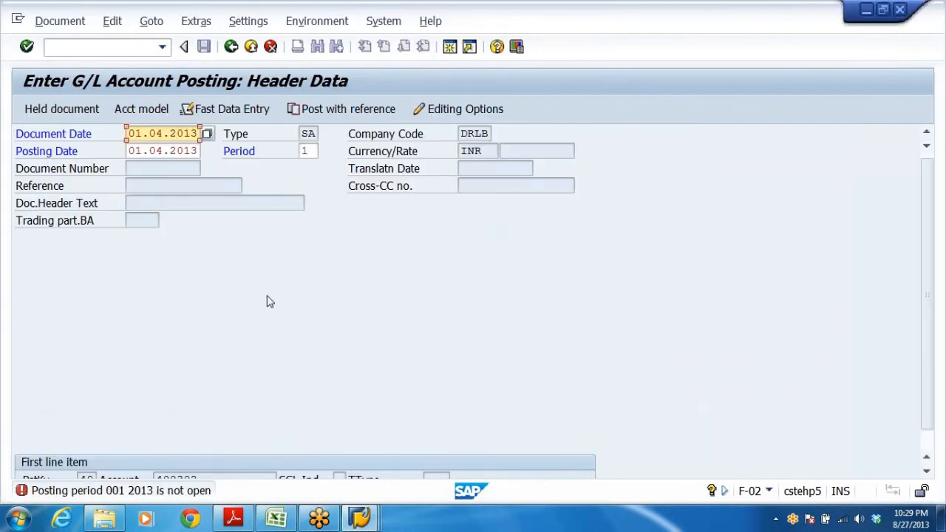
Exit the G/L posting entry, discarding its data.
left_click(251, 46)
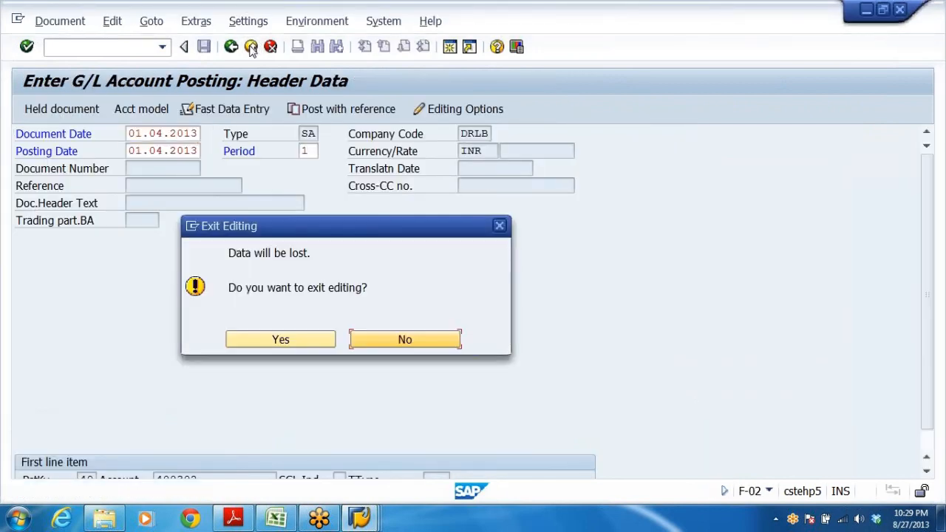
left_click(275, 340)
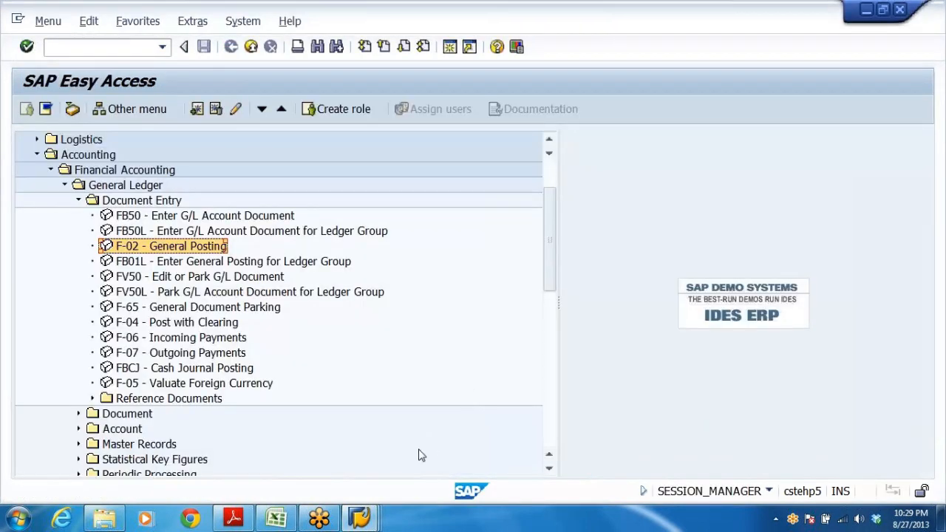
left_click(287, 522)
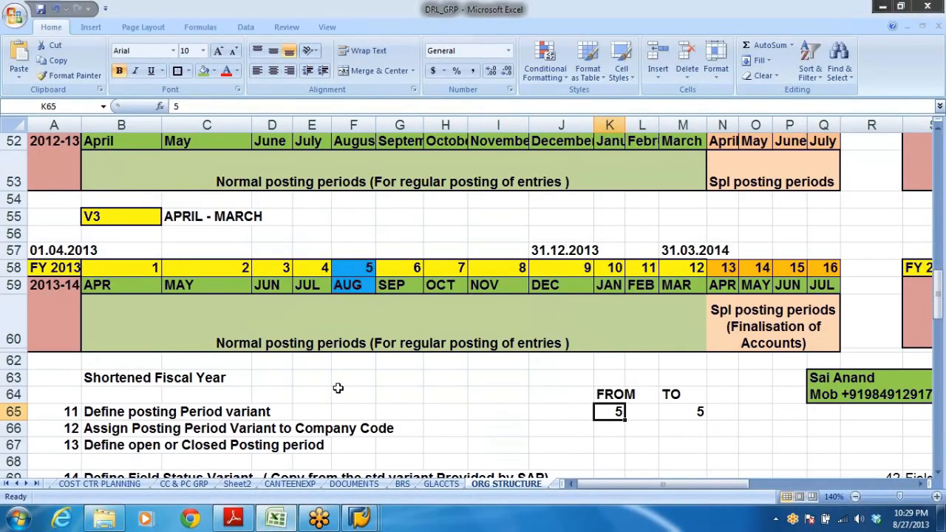
scroll(347, 392, "up", 11)
scroll(353, 326, "down", 3)
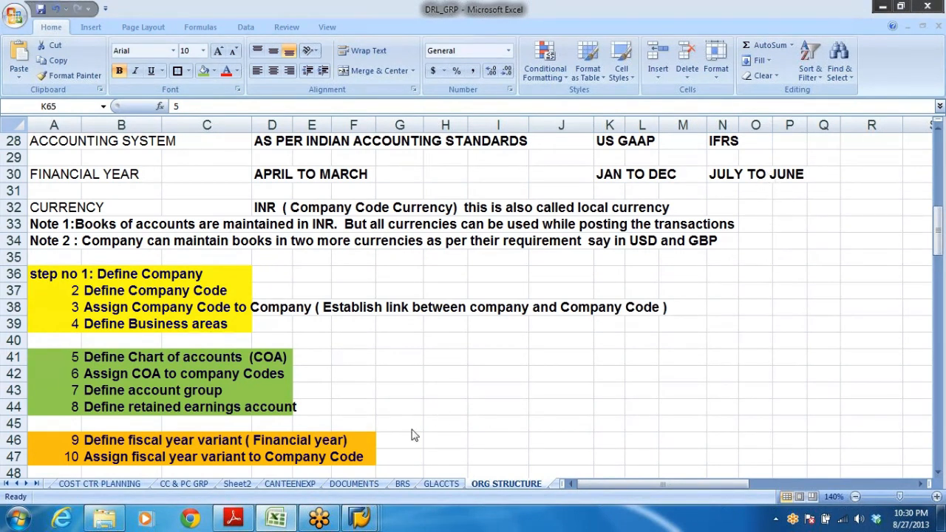
mouse_move(358, 515)
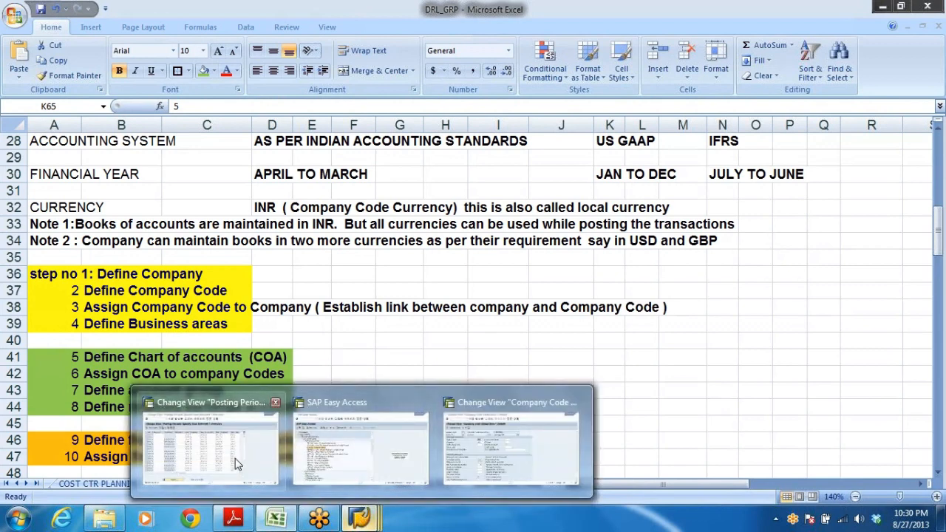
Leave the posting period table and collapse the Financial Accounting Global Settings (New) branch of the IMG.
left_click(235, 459)
left_click(231, 47)
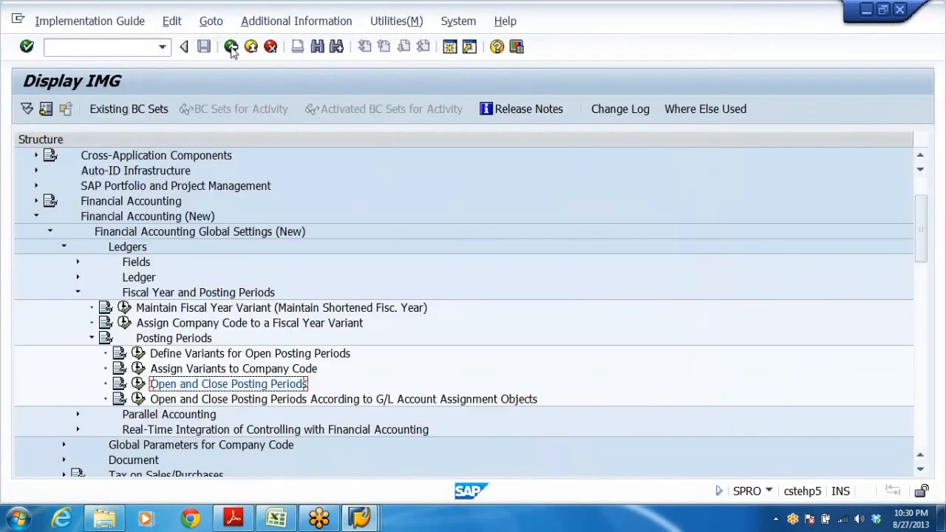
left_click(92, 337)
left_click(78, 292)
left_click(63, 247)
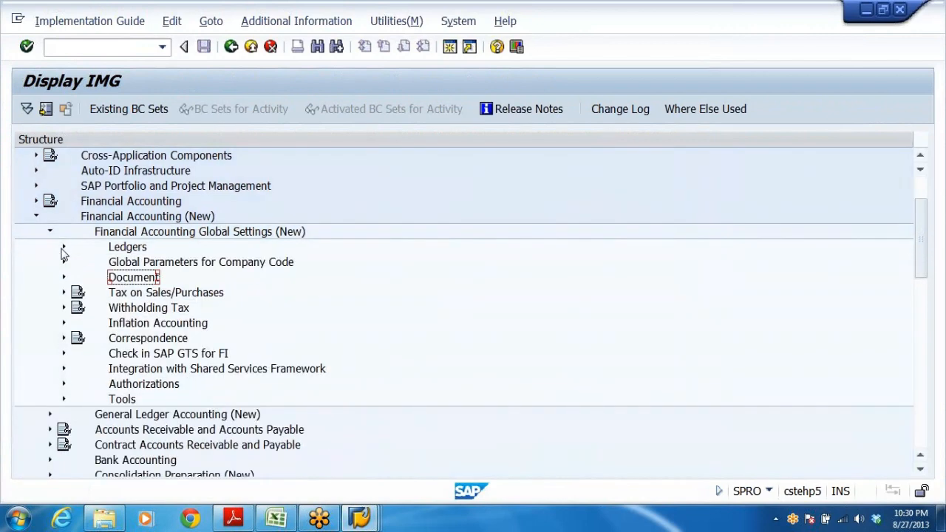
left_click(50, 232)
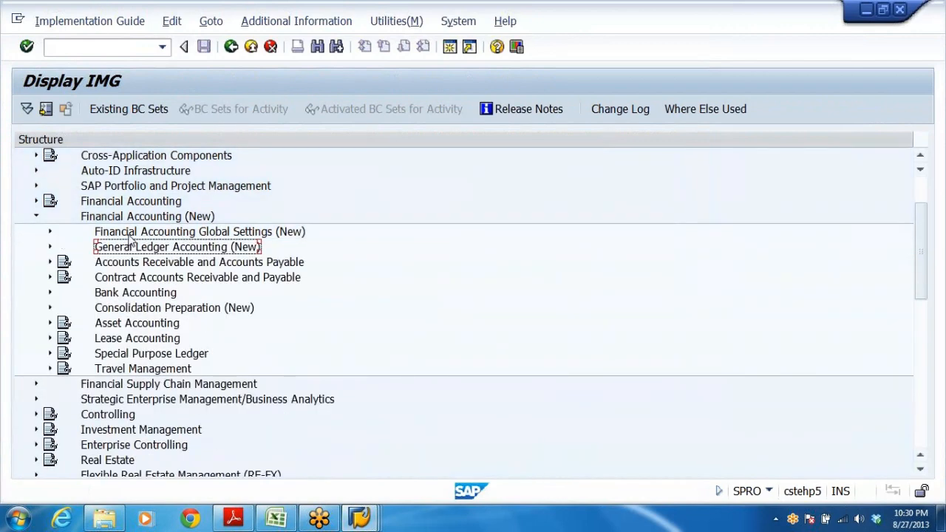
Expand General Ledger Accounting (New), Business Transactions and Document Splitting in the IMG to locate Activate Document Splitting.
double_click(117, 248)
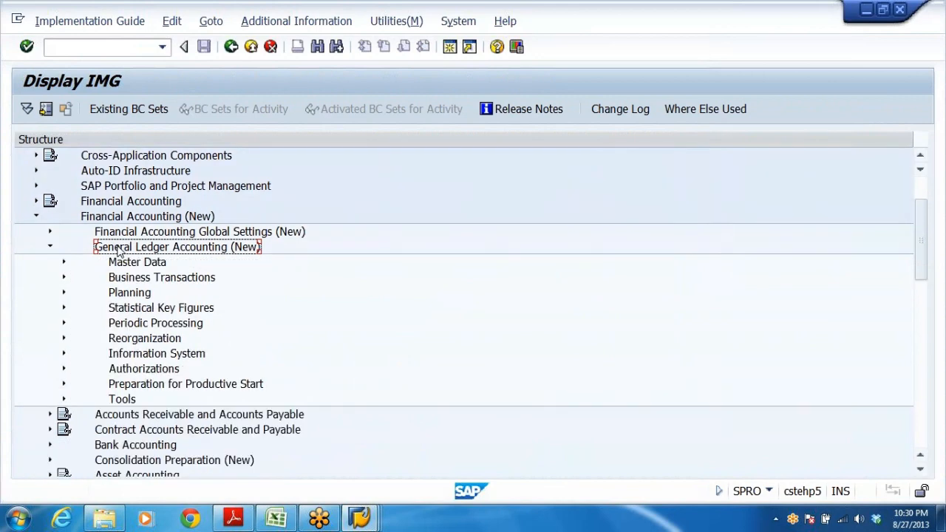
key("Down")
key("Down")
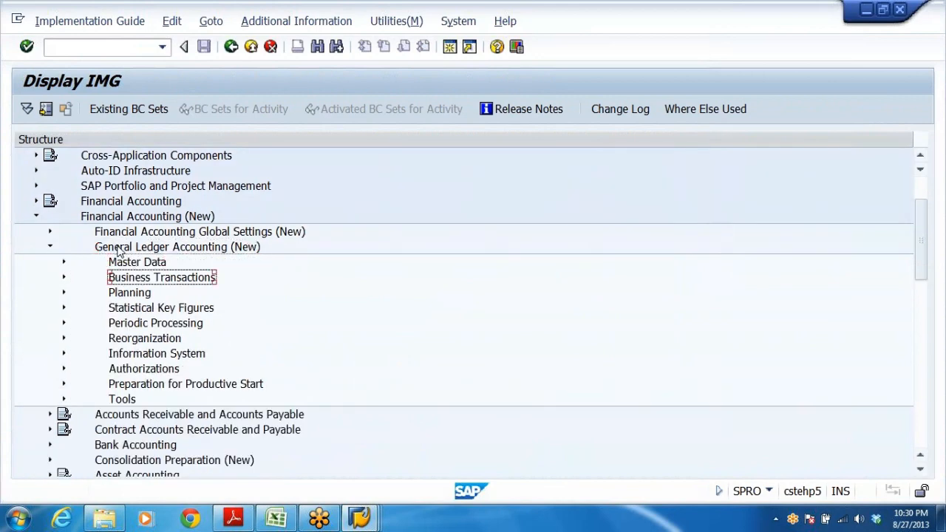
key("Right")
key("Down")
key("Down")
key("Down")
key("Down")
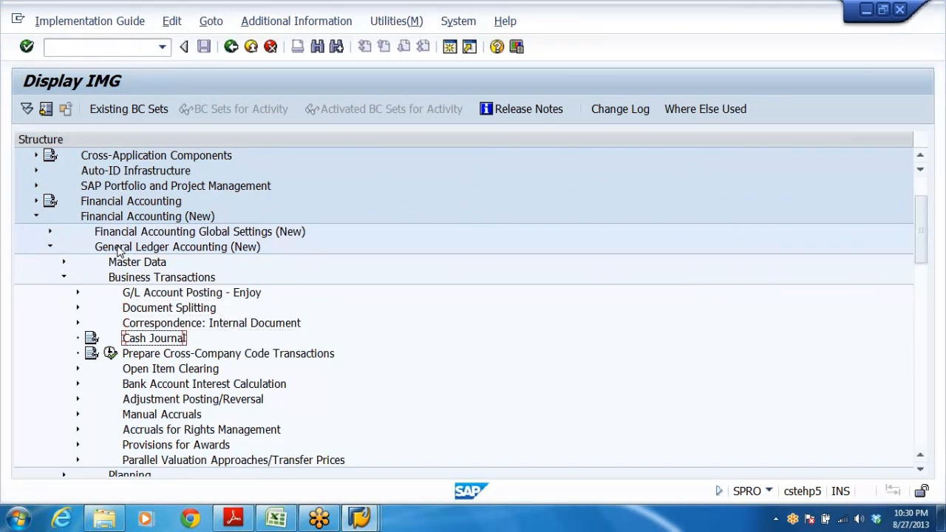
key("Up")
key("Up")
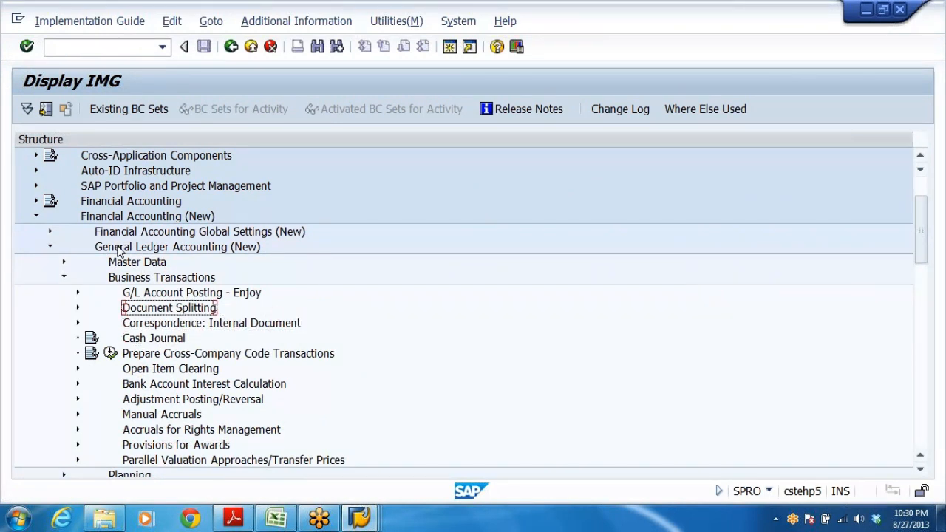
key("Right")
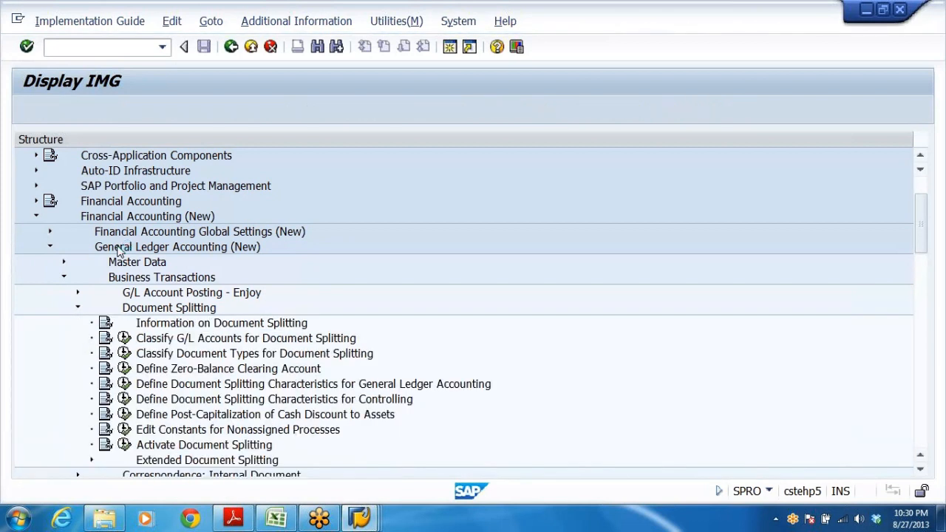
key("Down")
key("Down")
key("Down")
key("Down")
key("Down")
key("Down")
key("Down")
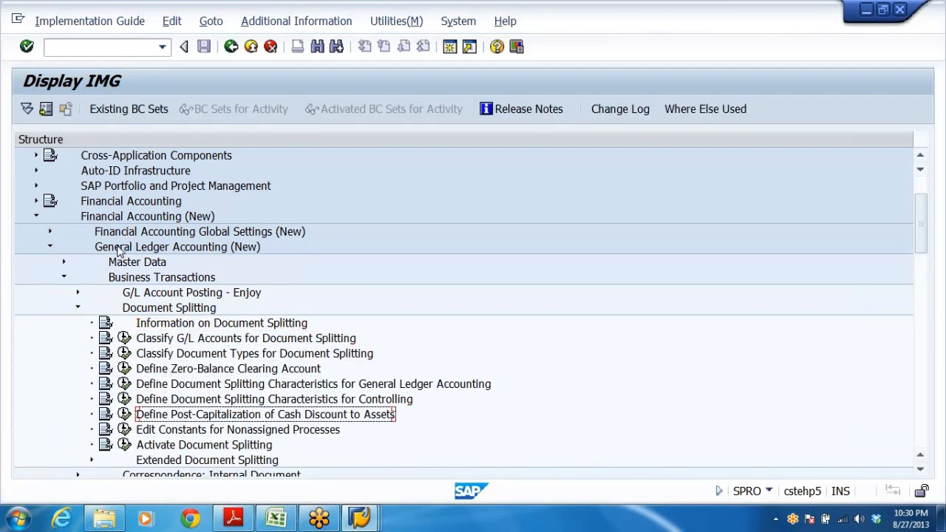
key("Down")
key("Down")
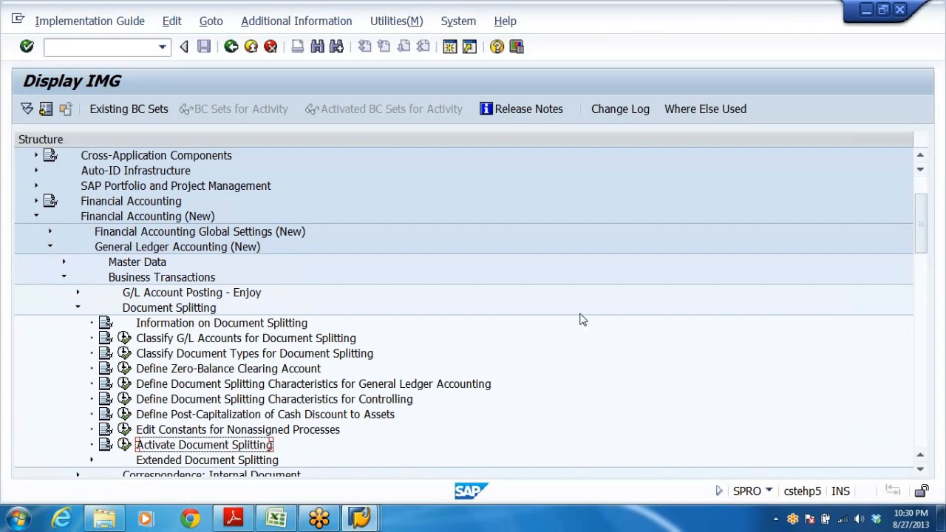
scroll(438, 402, "down", 1)
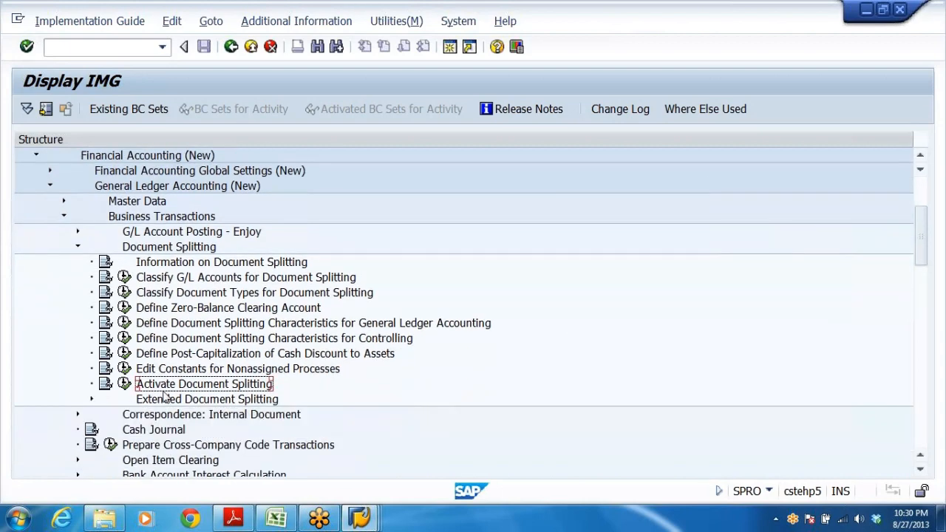
Try to open Activate Document Splitting, declining to display the data locked by another user.
scroll(486, 327, "up", 1)
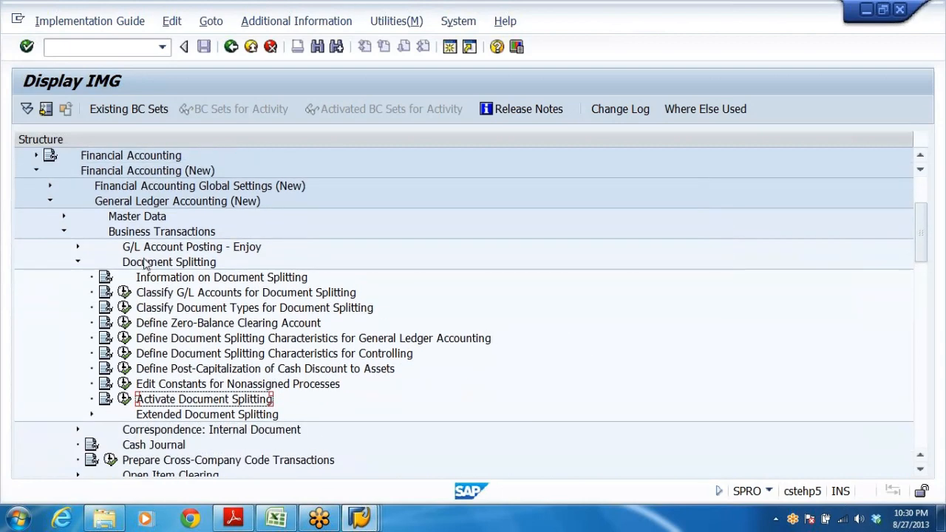
left_click(176, 174)
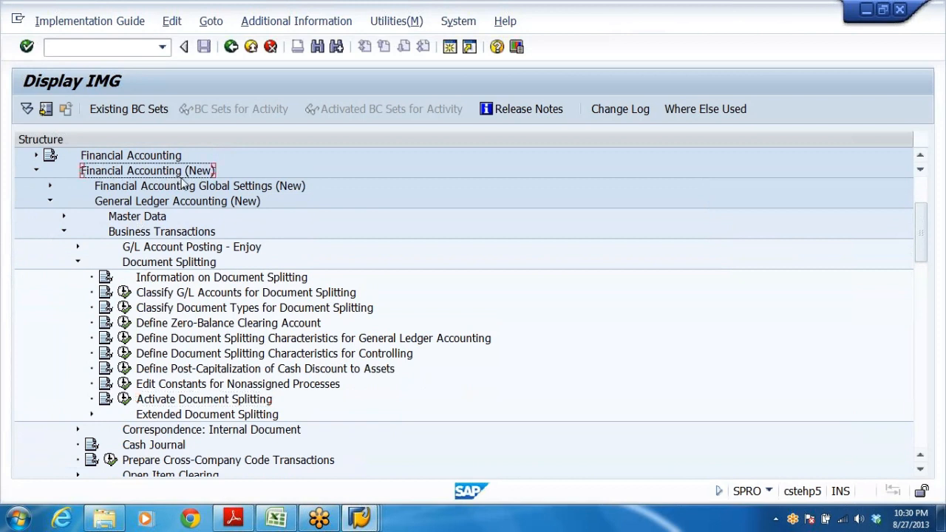
left_click(146, 205)
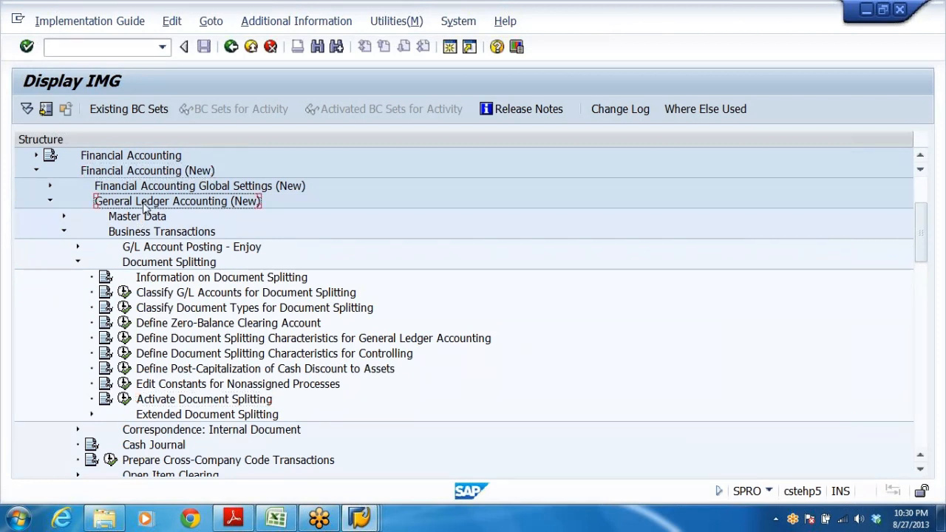
left_click(160, 233)
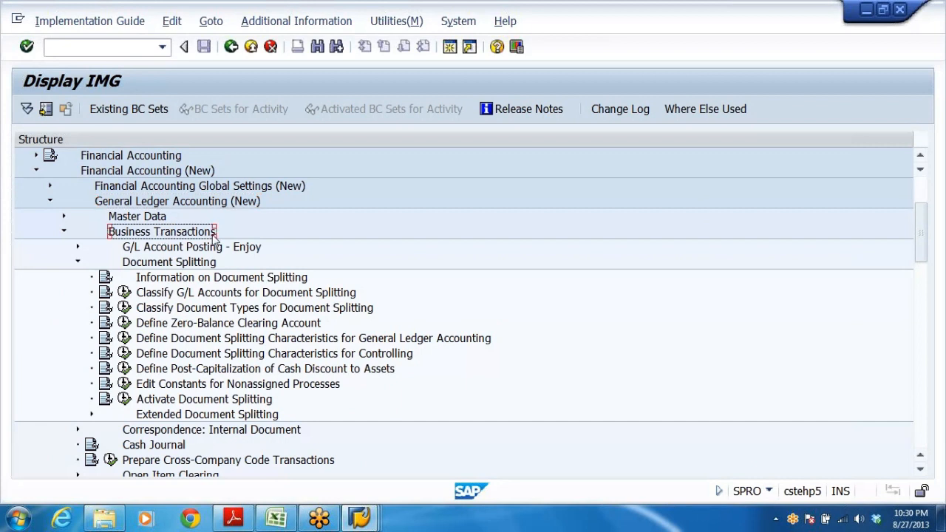
left_click(158, 264)
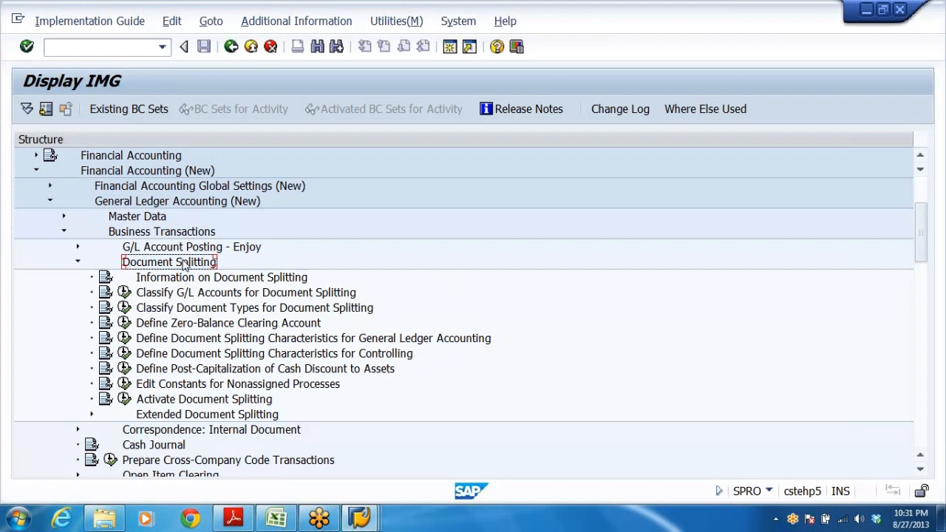
scroll(347, 303, "down", 2)
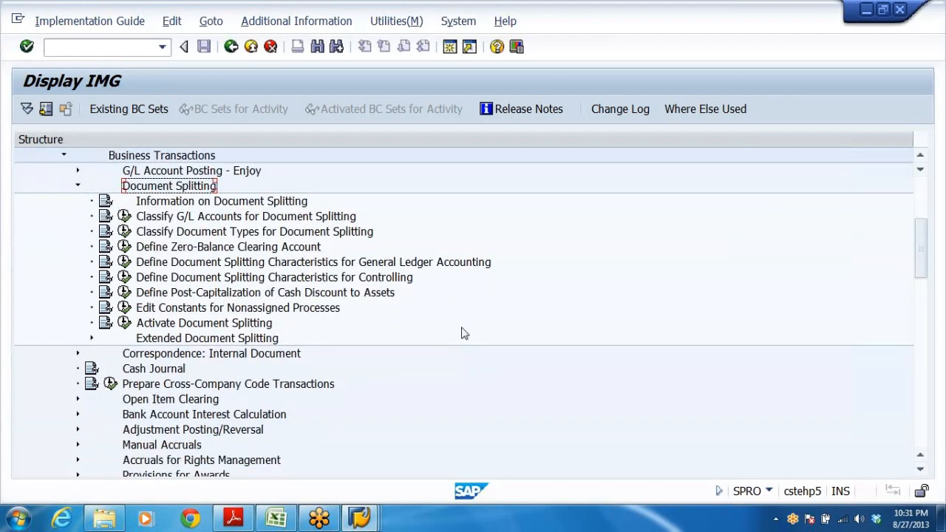
left_click(125, 323)
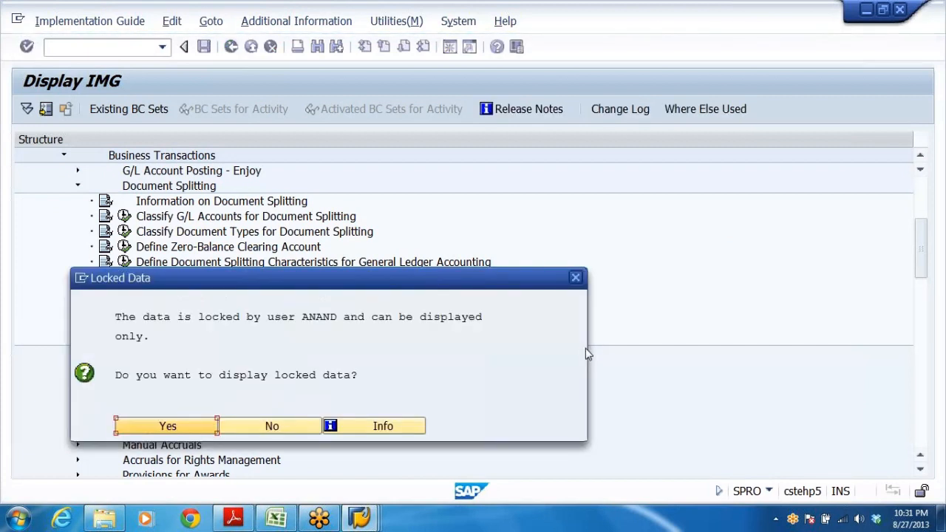
left_click(270, 426)
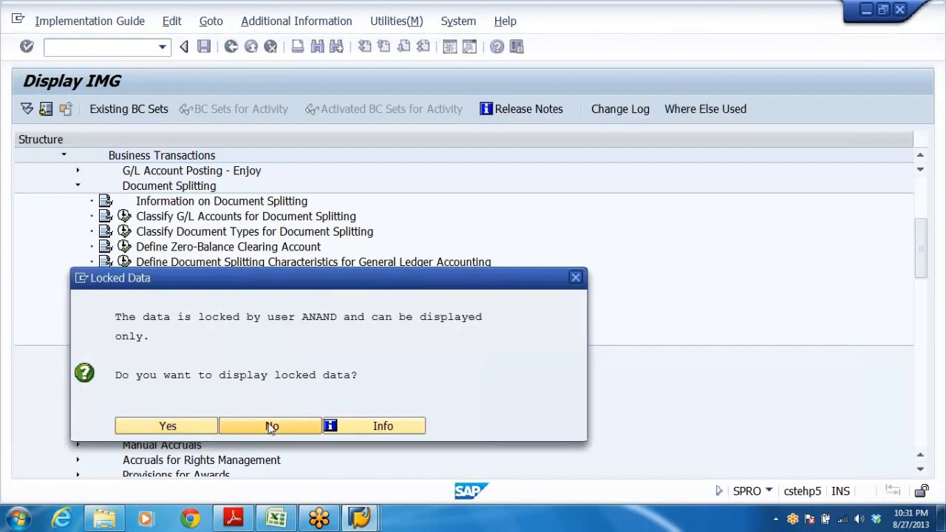
Exit the Company Code Global Data view in the other session and return to the IMG session.
mouse_move(371, 520)
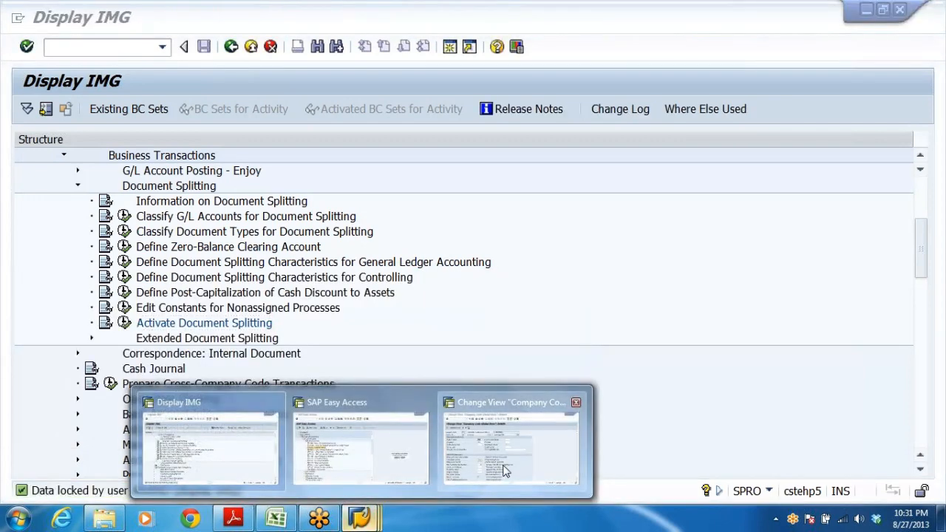
left_click(481, 488)
left_click(251, 46)
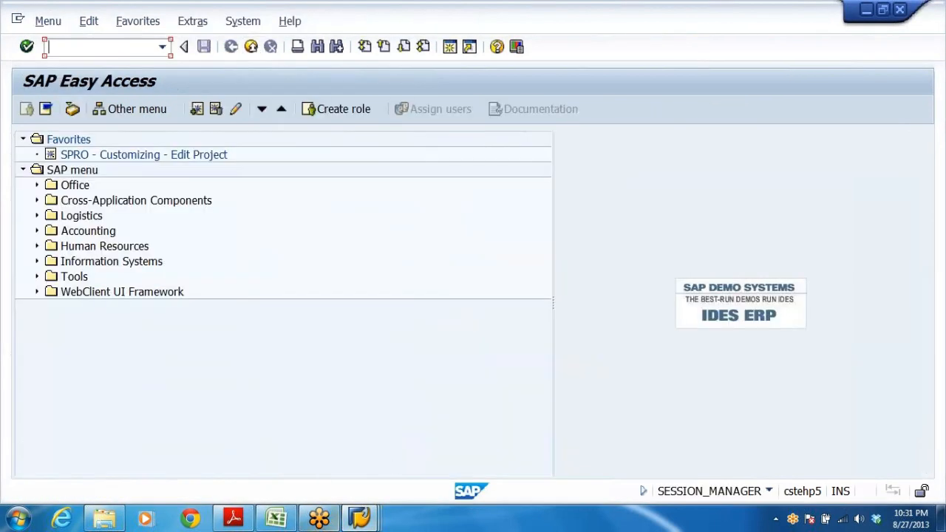
mouse_move(359, 517)
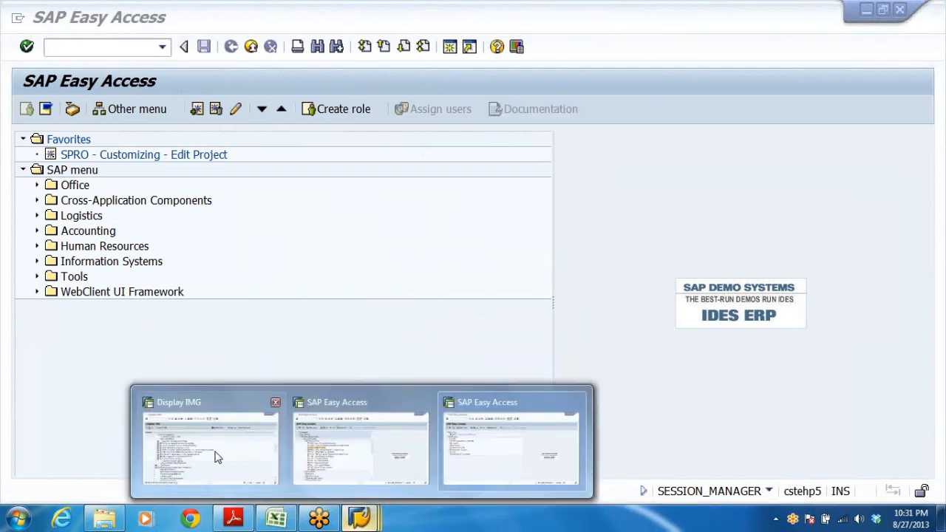
left_click(213, 454)
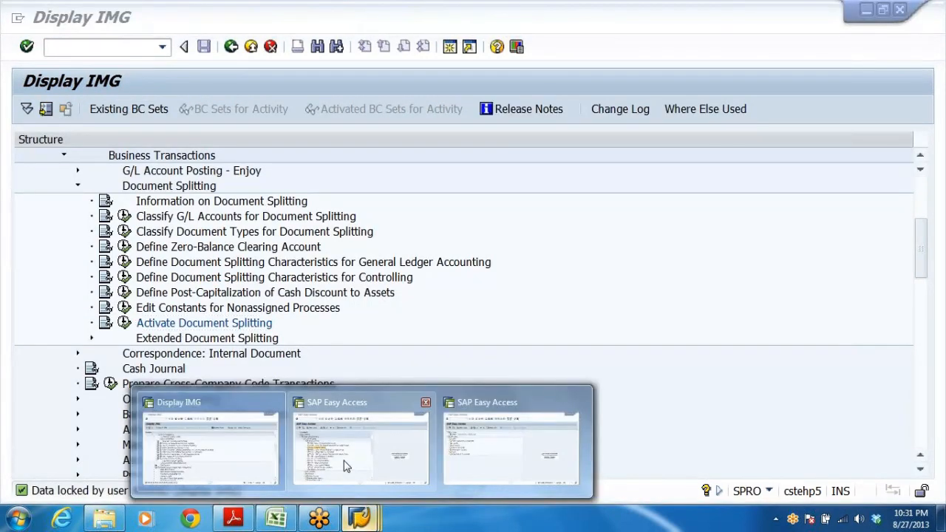
left_click(124, 323)
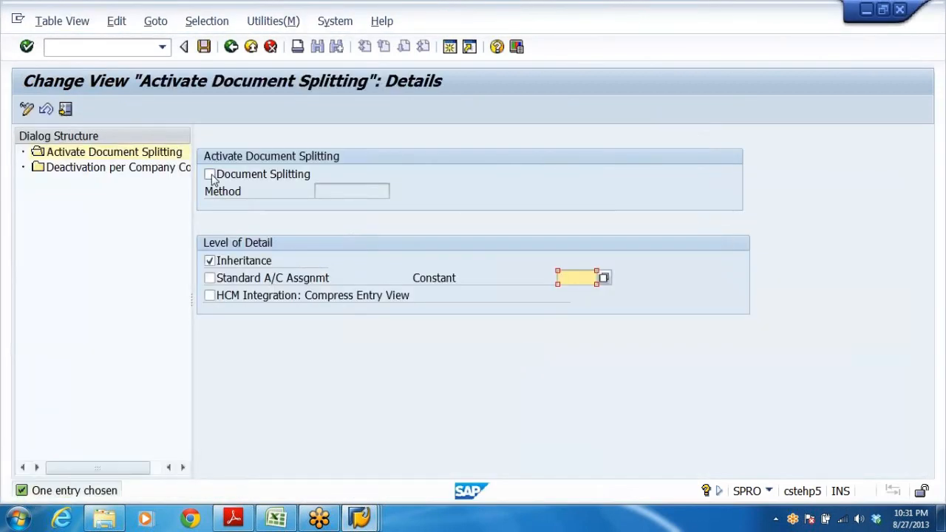
left_click(210, 174)
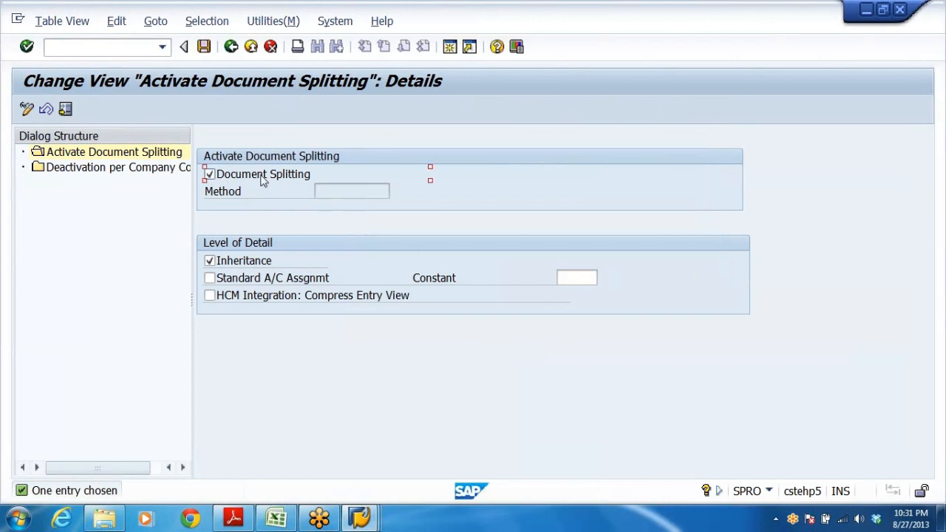
left_click(209, 175)
left_click(206, 49)
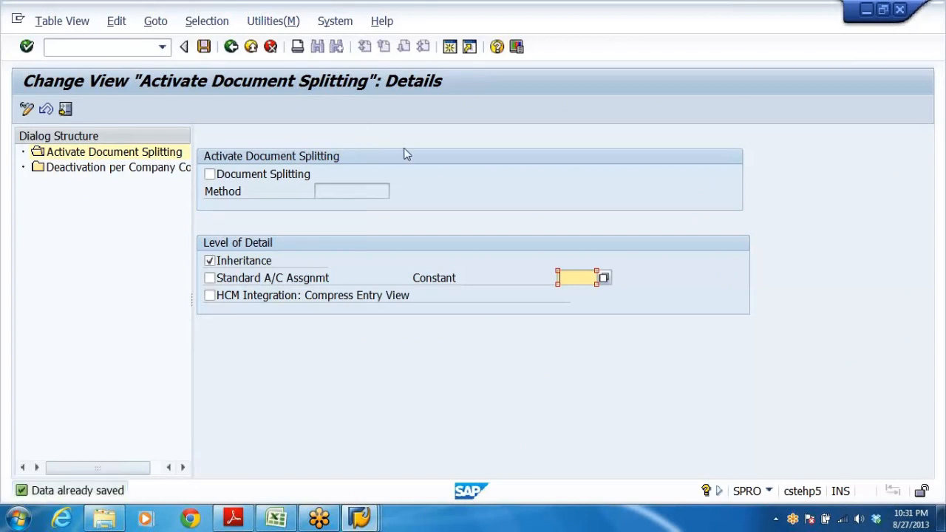
left_click(232, 46)
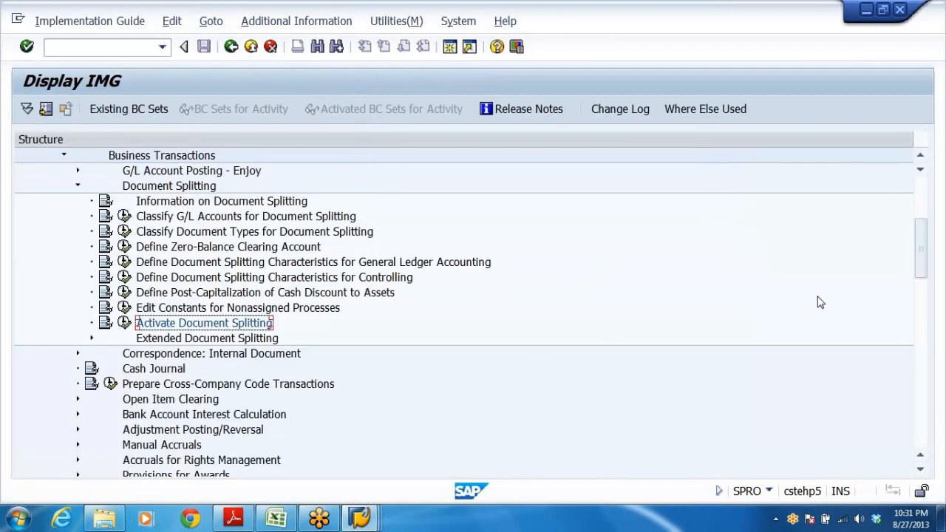
Collapse the Document Splitting branch and switch to the SAP Easy Access session.
left_click(769, 157)
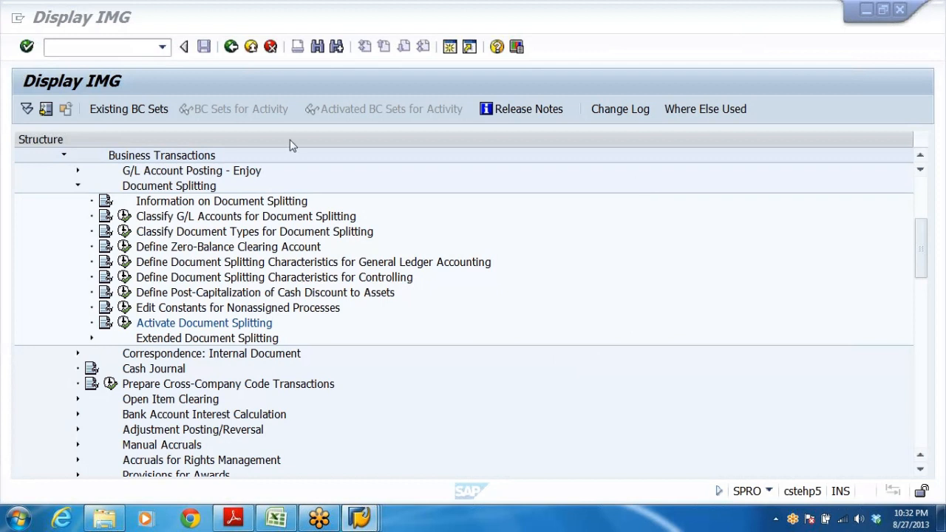
left_click(78, 185)
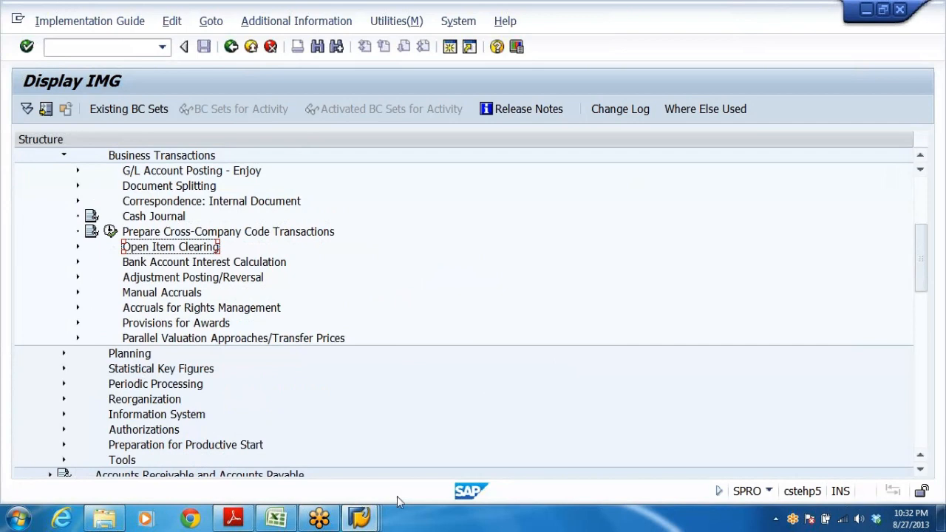
left_click(360, 517)
left_click(384, 469)
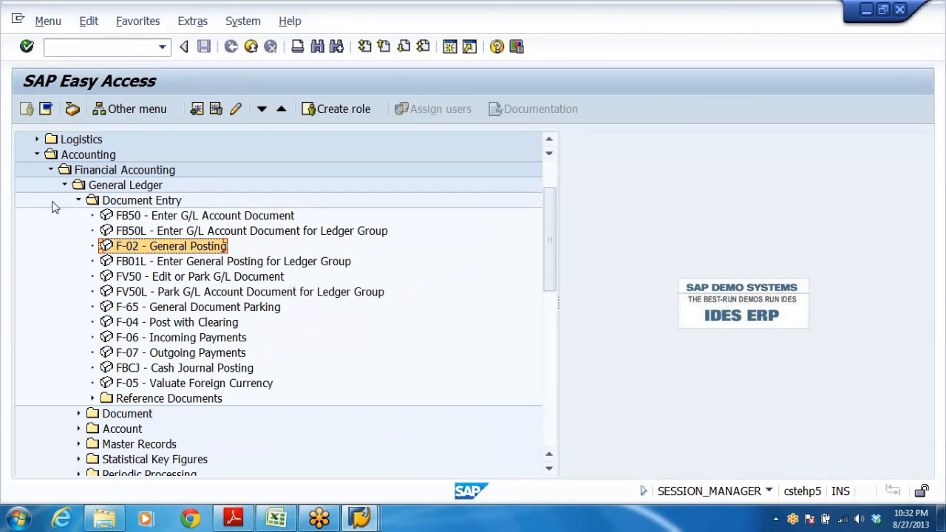
Collapse Document Entry and expand the General Ledger Document folder to select FB02 - Change.
left_click(79, 200)
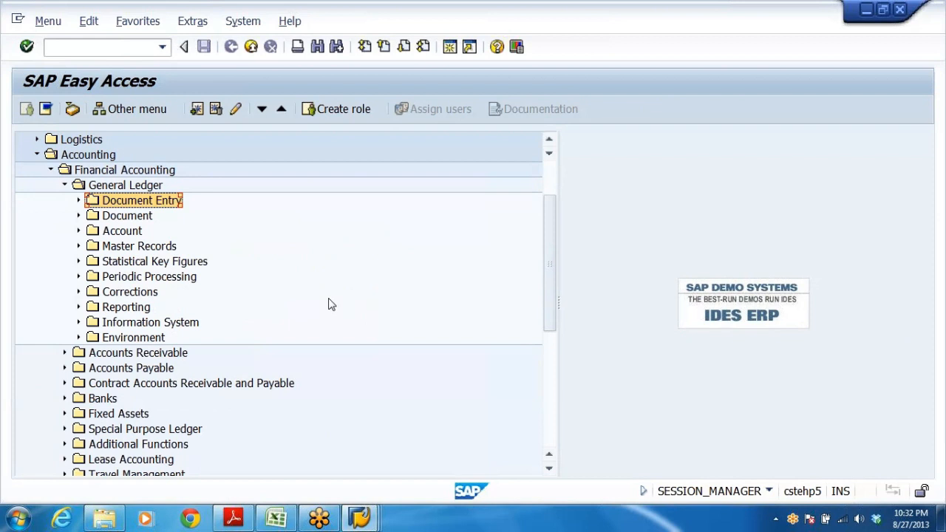
left_click(116, 187)
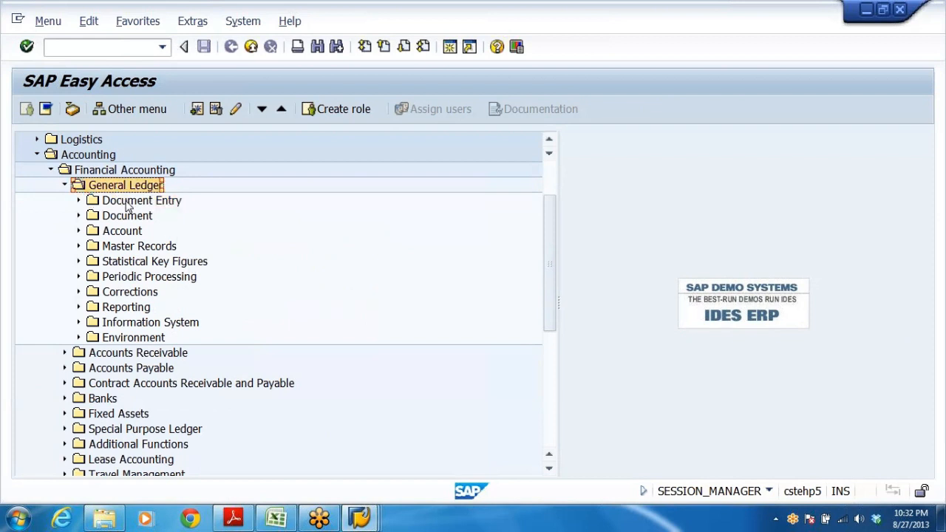
left_click(128, 202)
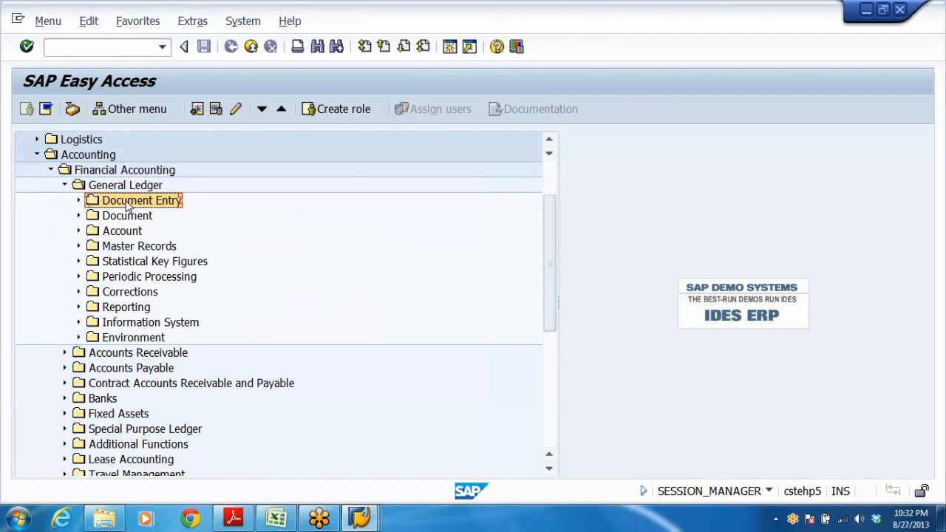
left_click(79, 202)
left_click(79, 202)
left_click(124, 218)
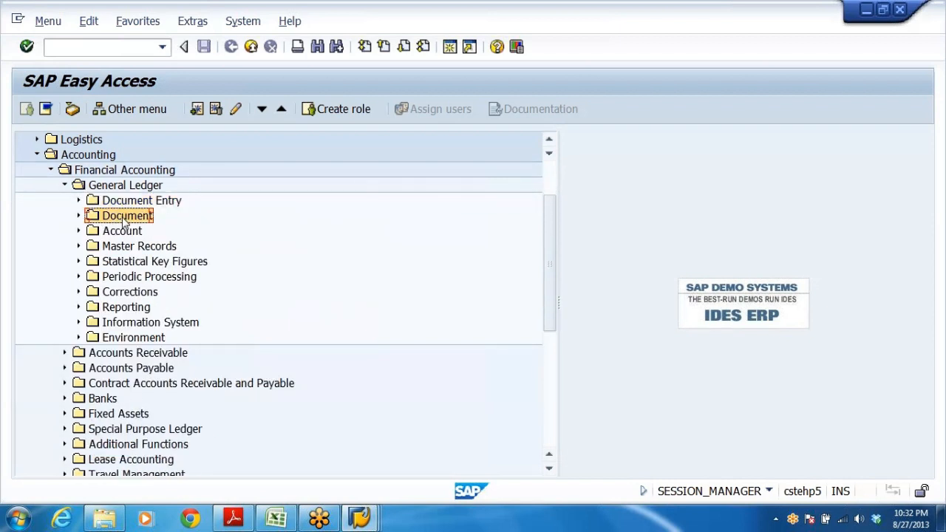
left_click(79, 217)
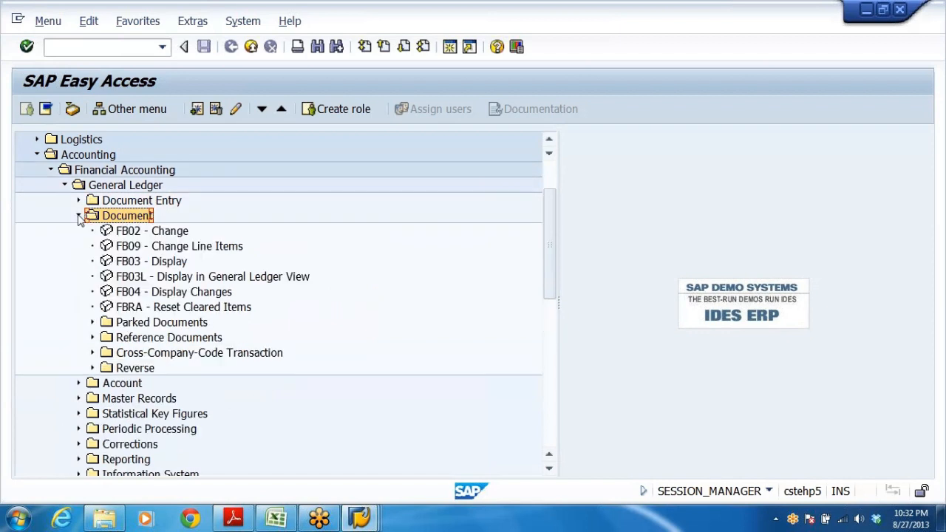
left_click(129, 233)
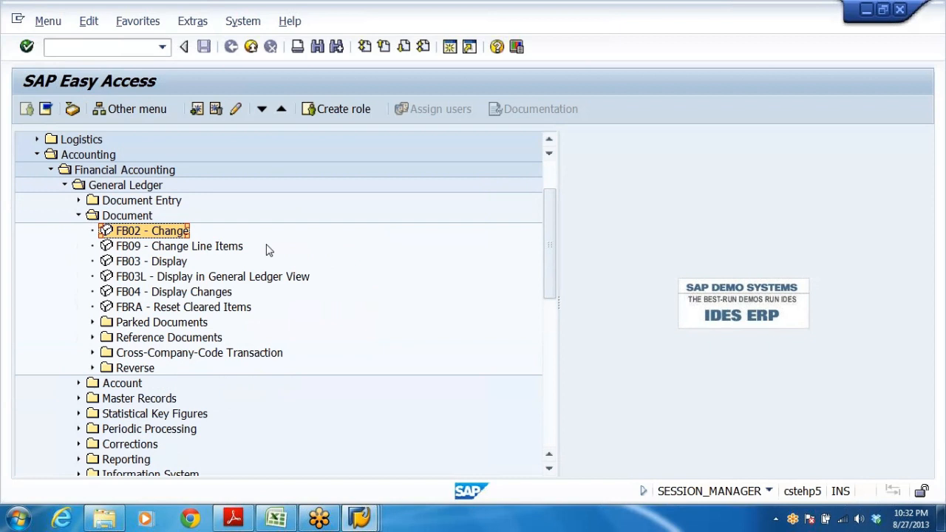
left_click(144, 263)
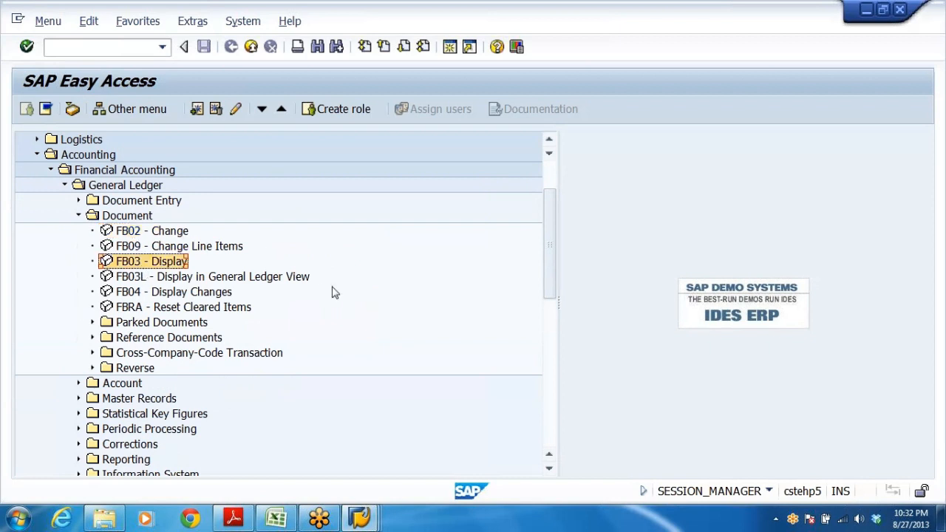
left_click(129, 235)
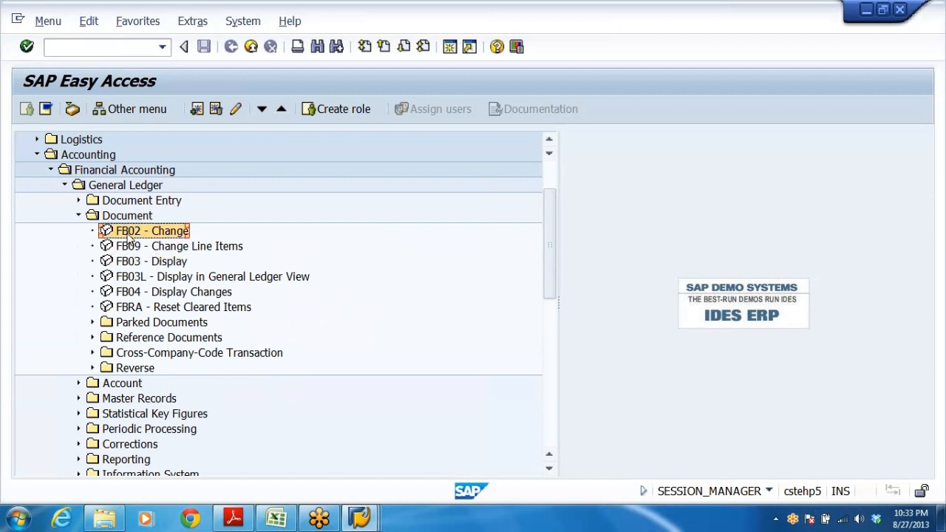
Open the FB02 - Change transaction from the General Ledger Document folder.
left_click(131, 255)
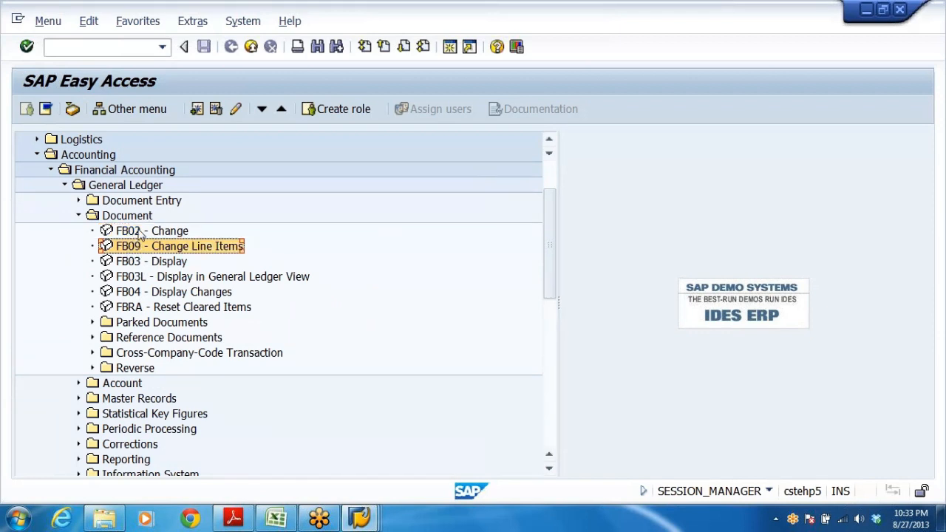
left_click(140, 233)
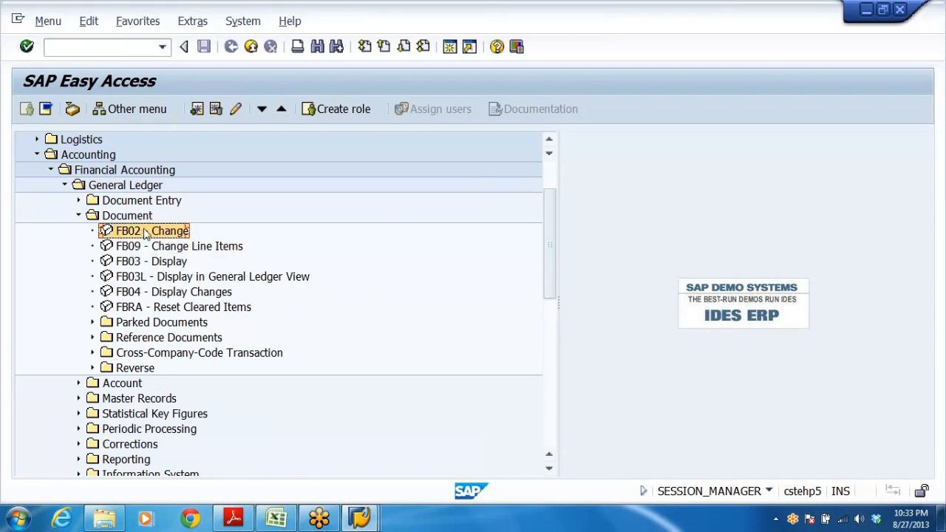
left_click(155, 263)
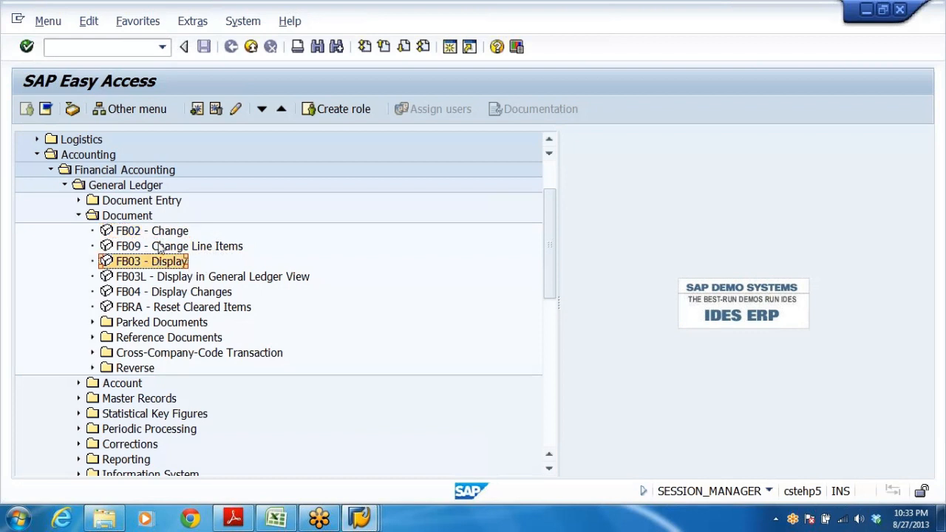
left_click(133, 236)
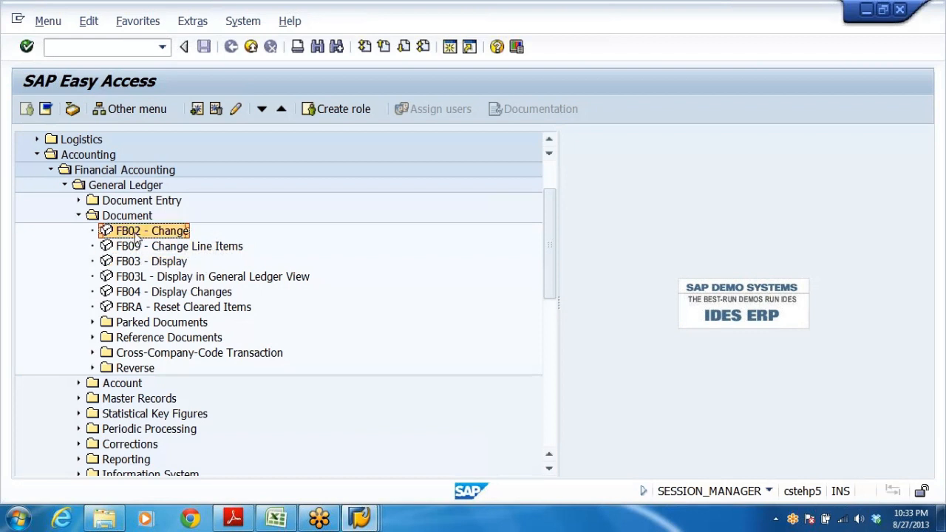
double_click(136, 237)
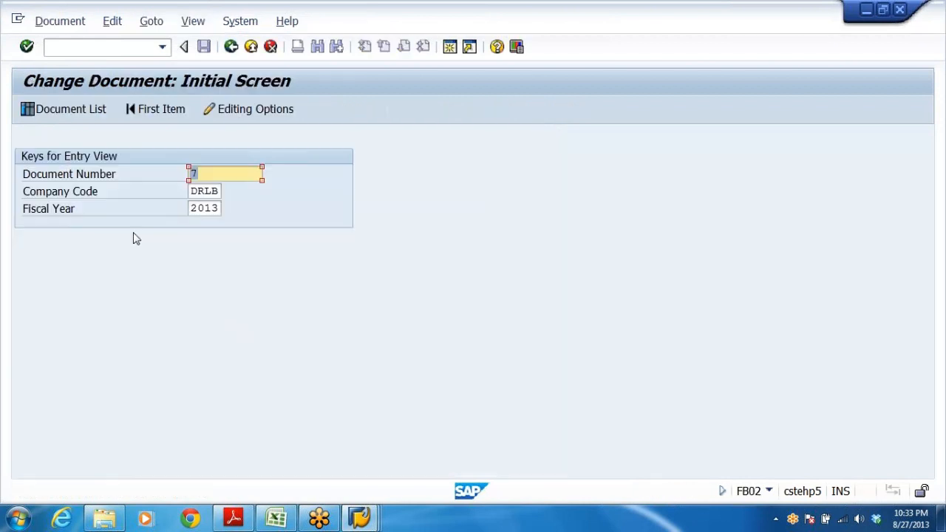
Enter document number 5 with company code DRLB and fiscal year 2013, and open the document for change.
left_click(200, 174)
key("Tab")
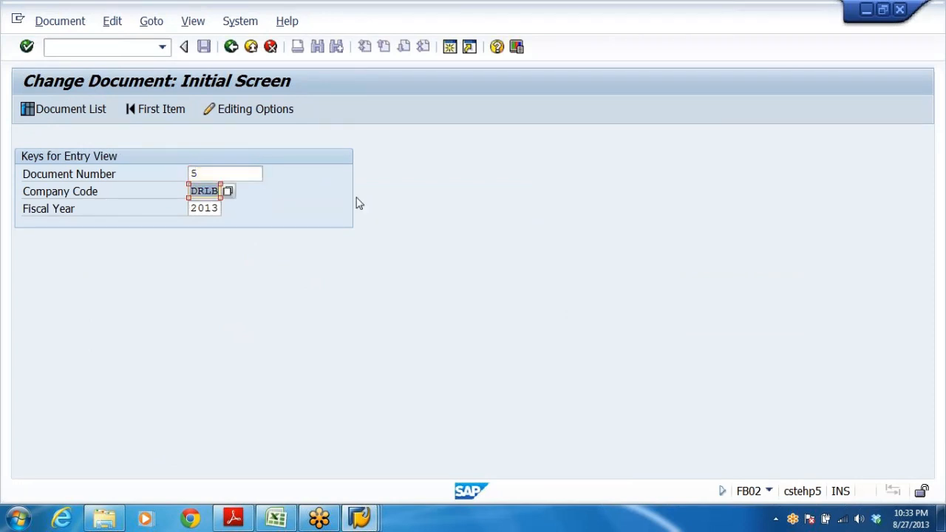
key("Tab")
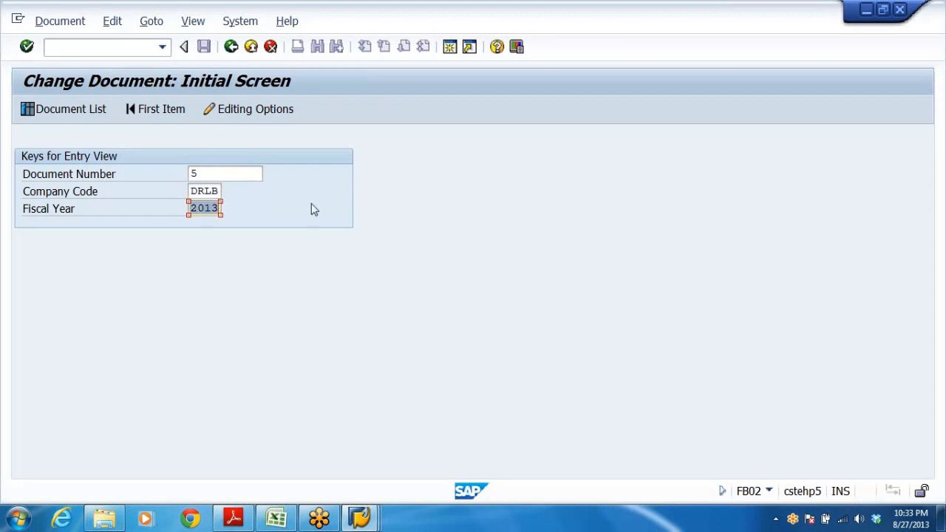
left_click(245, 177)
key("Return")
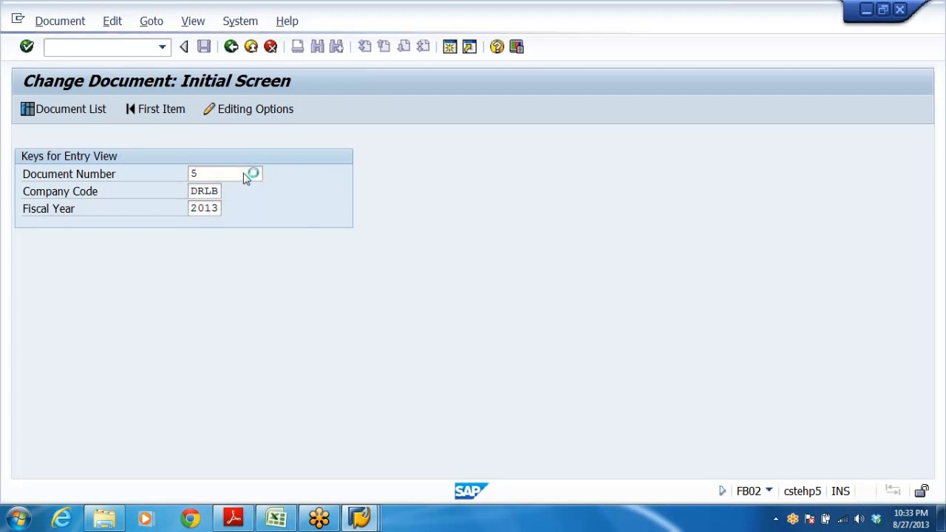
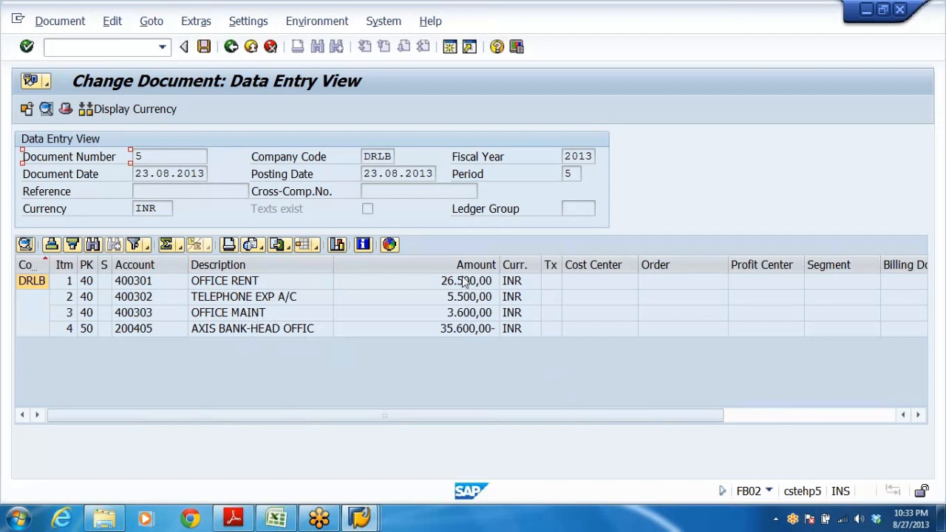
Leave the document change screen and open FB50 - Enter G/L Account Document from Document Entry.
left_click(251, 47)
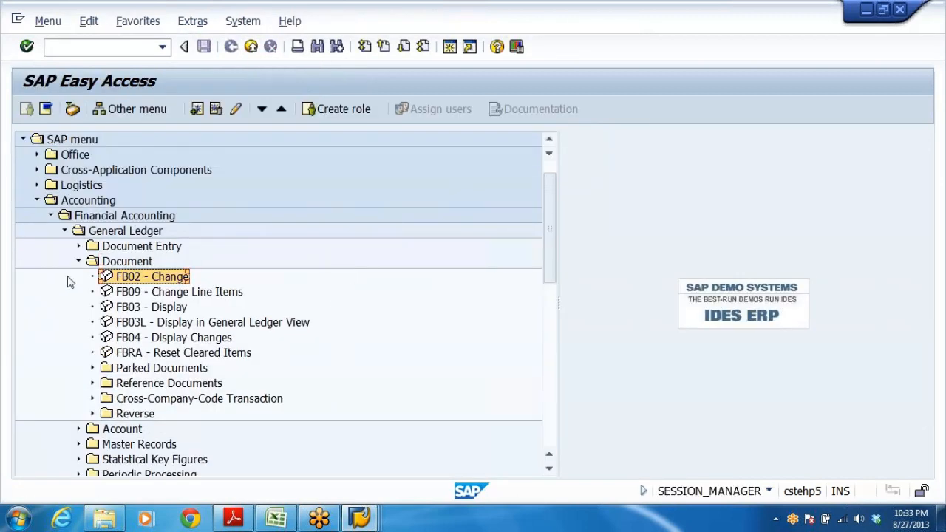
left_click(78, 247)
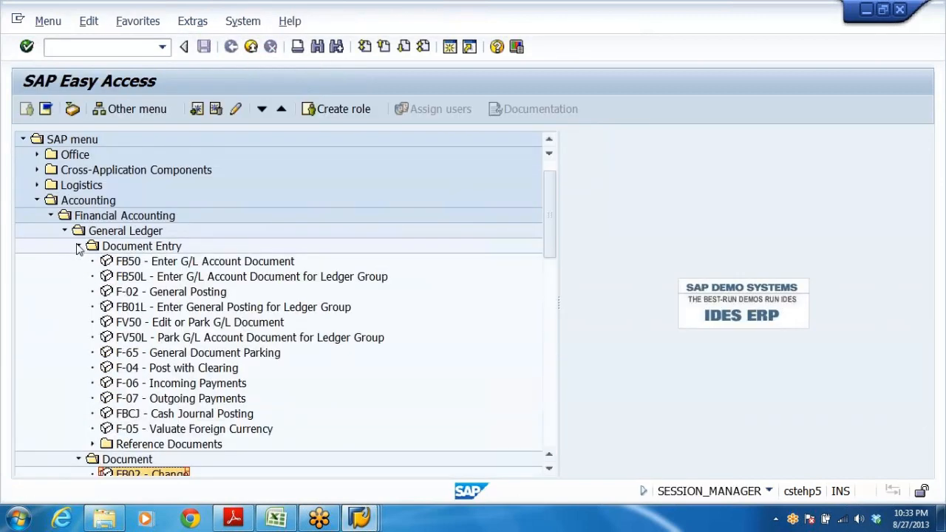
left_click(149, 268)
double_click(156, 264)
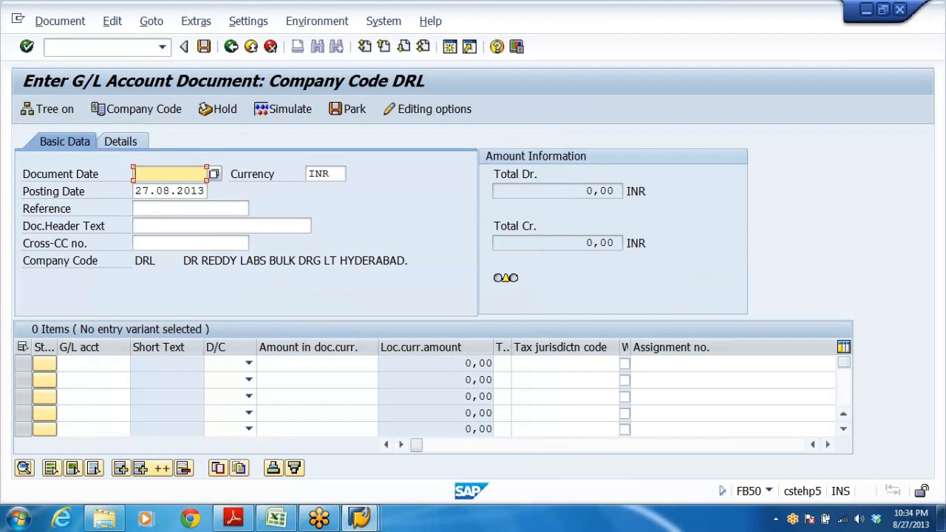
Set the document date to 27.08.2013 and enter G/L account 400301 on the first line.
type("2")
key("Down")
key("Return")
left_click(94, 363)
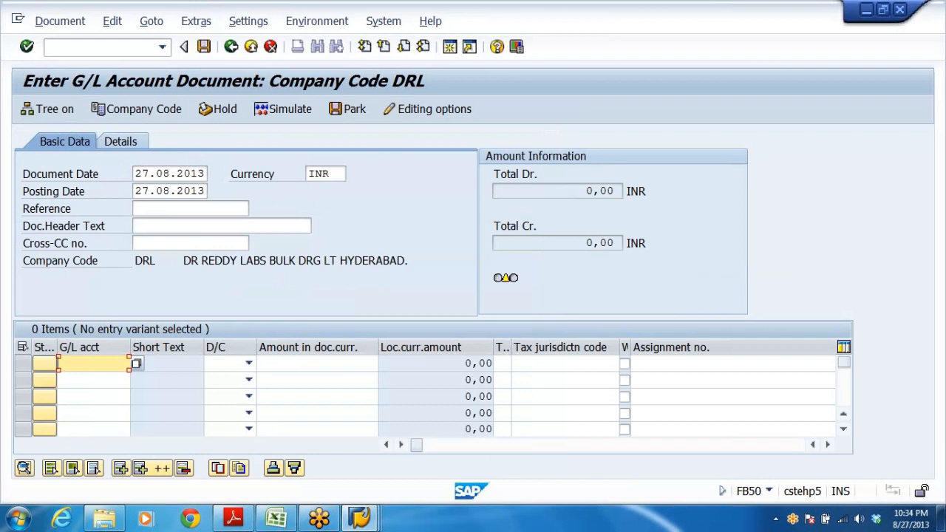
type("2")
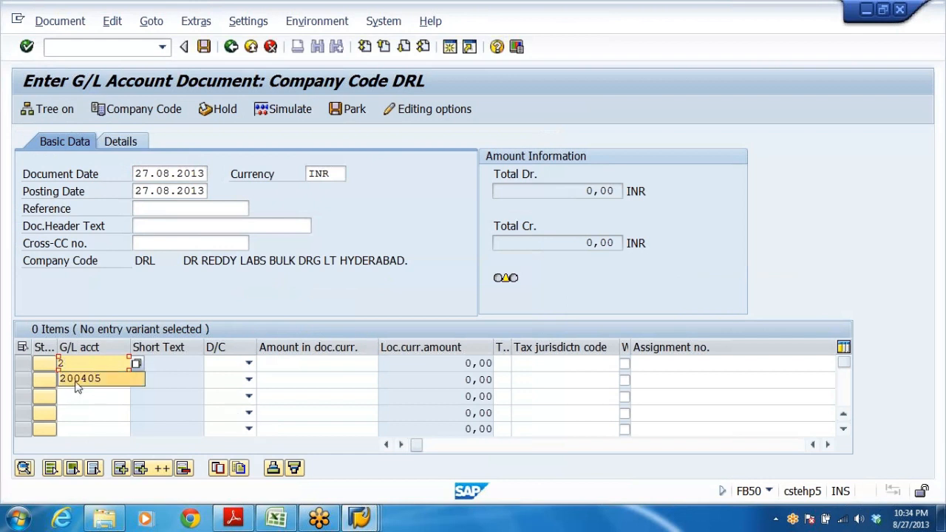
key("BackSpace")
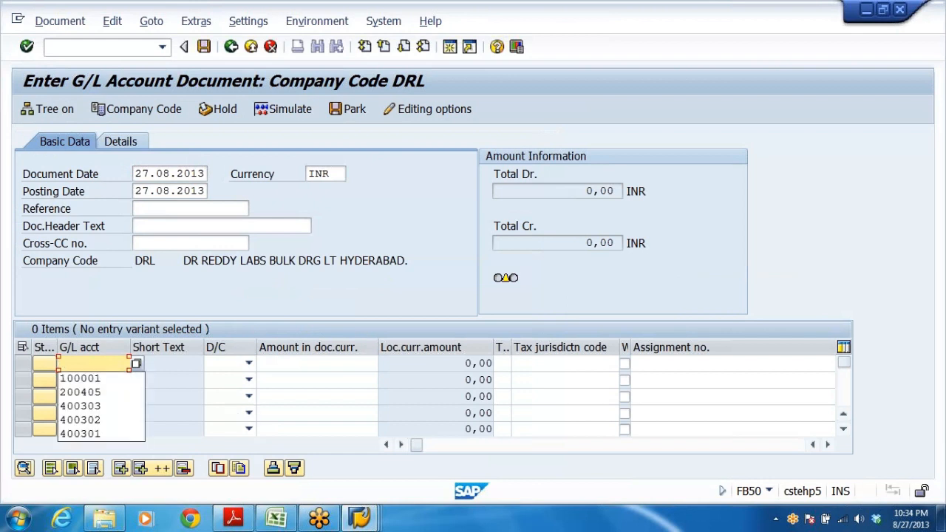
type("4")
key("Down")
key("Down")
key("Down")
key("Return")
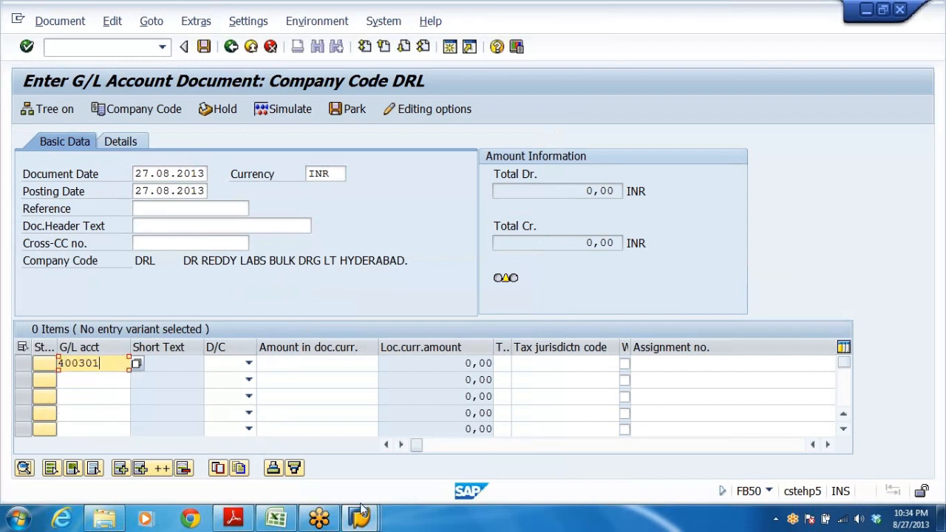
Enter G/L accounts 400302 and 400303 on the second and third lines.
mouse_move(361, 514)
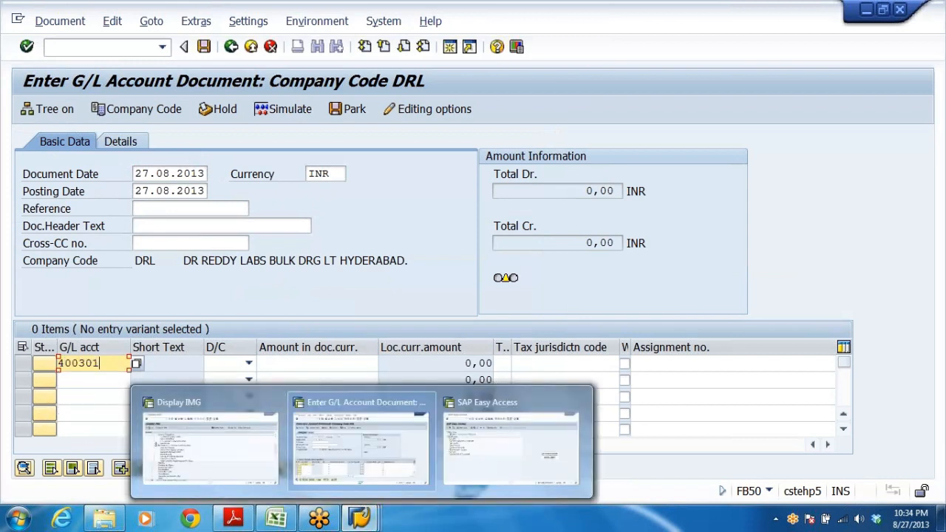
left_click(93, 380)
type("4")
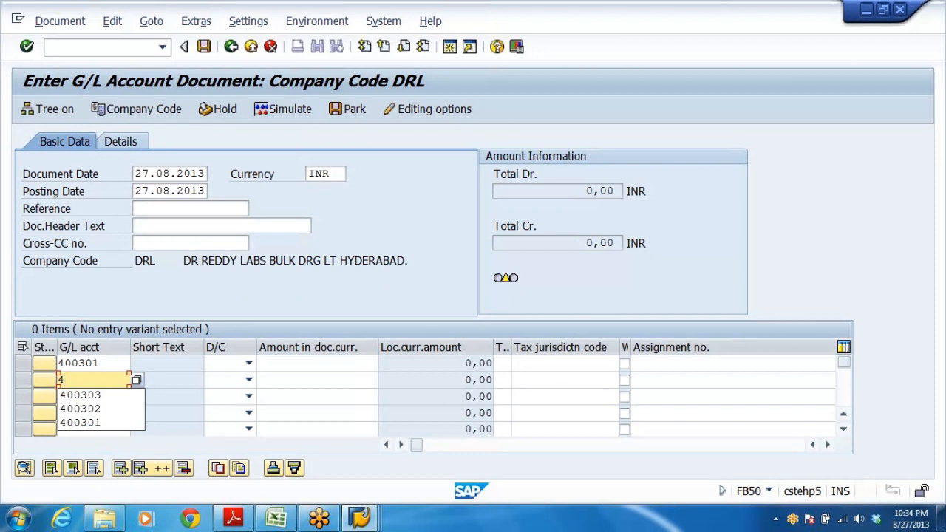
key("Down")
key("Down")
key("Return")
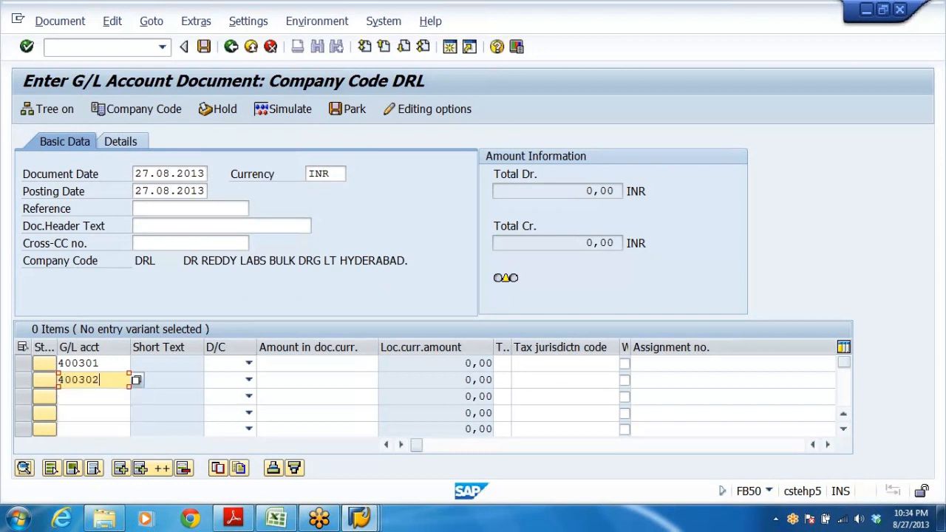
left_click(93, 397)
type("4")
key("Down")
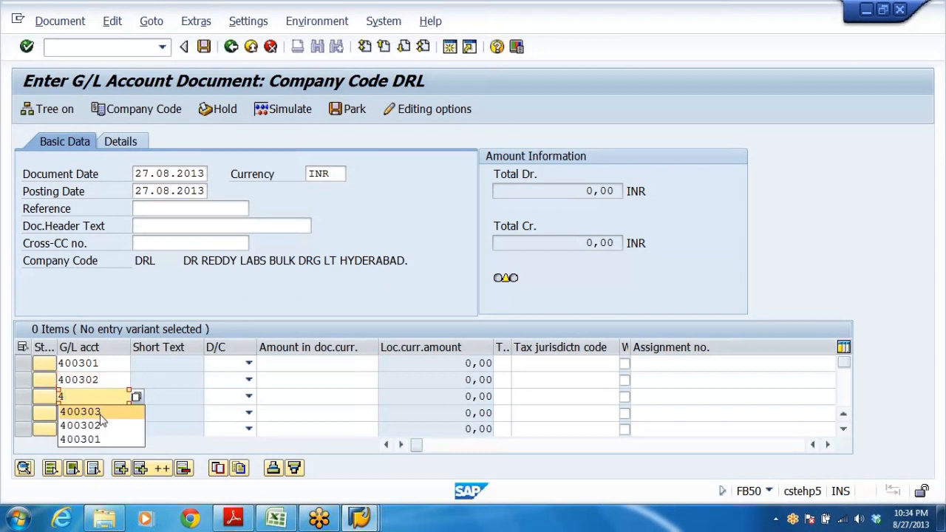
key("Return")
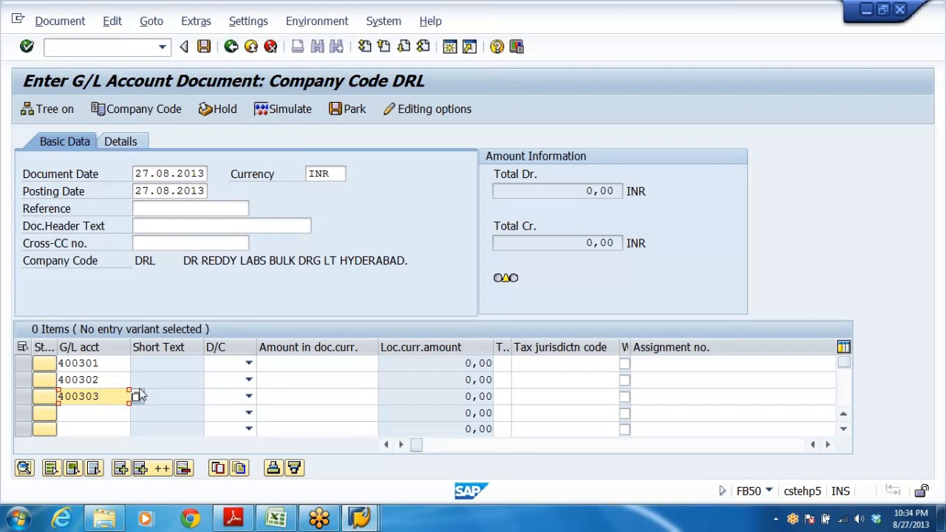
Set the first three line items to Debit.
left_click(248, 363)
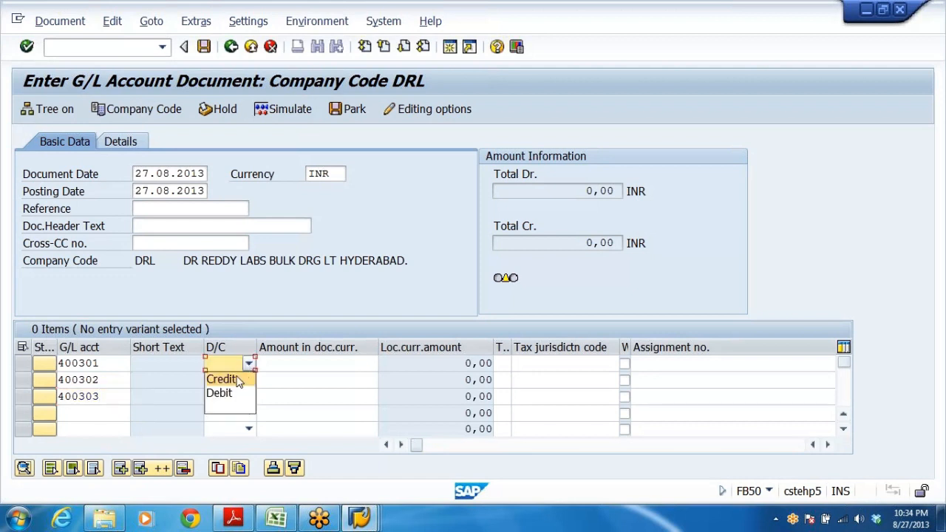
left_click(221, 392)
left_click(249, 380)
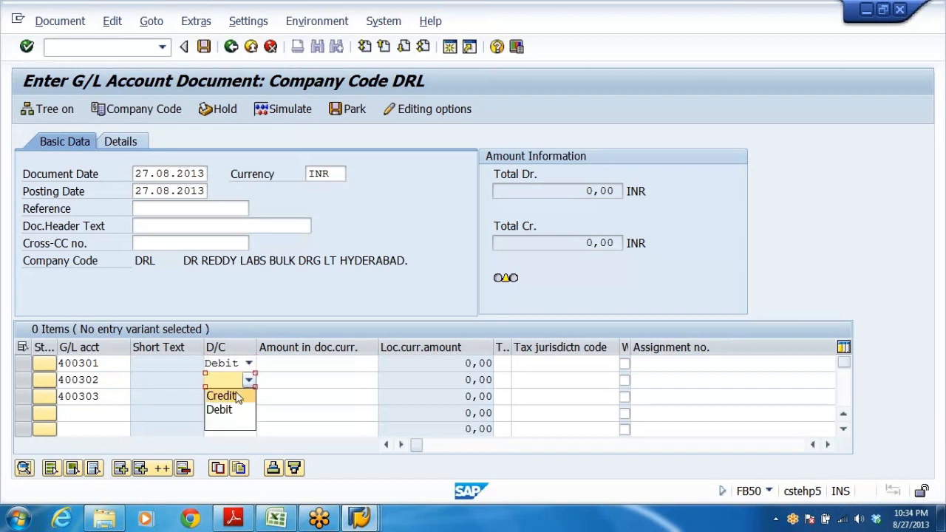
left_click(220, 409)
left_click(249, 396)
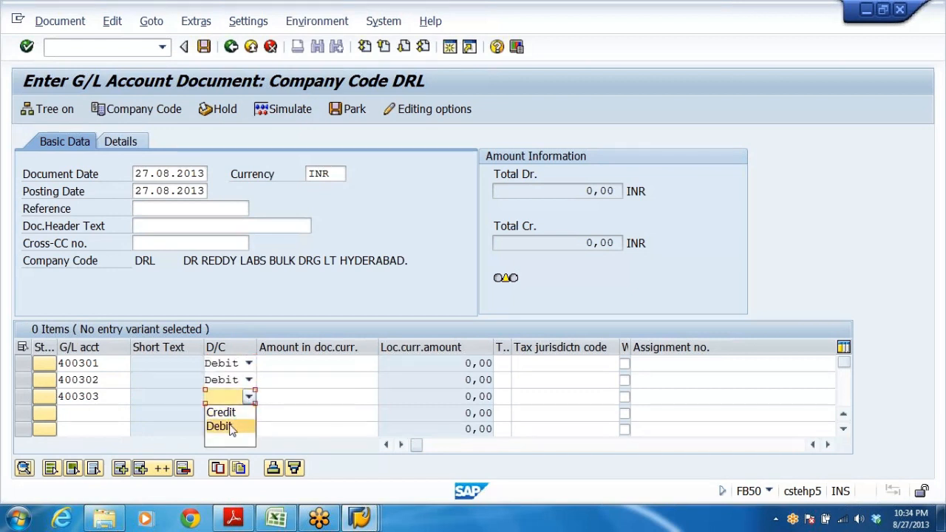
left_click(222, 427)
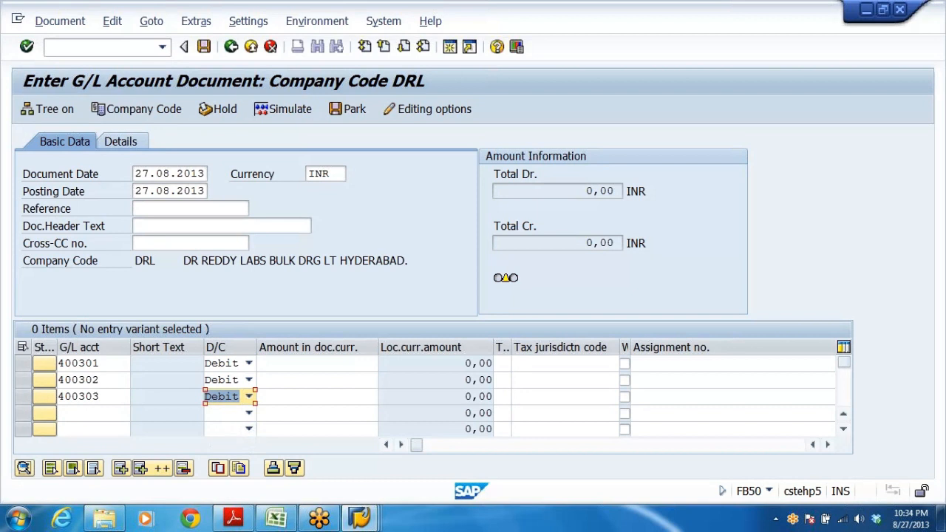
Enter G/L account 200405 as a Credit on the fourth line.
left_click(90, 413)
type("2")
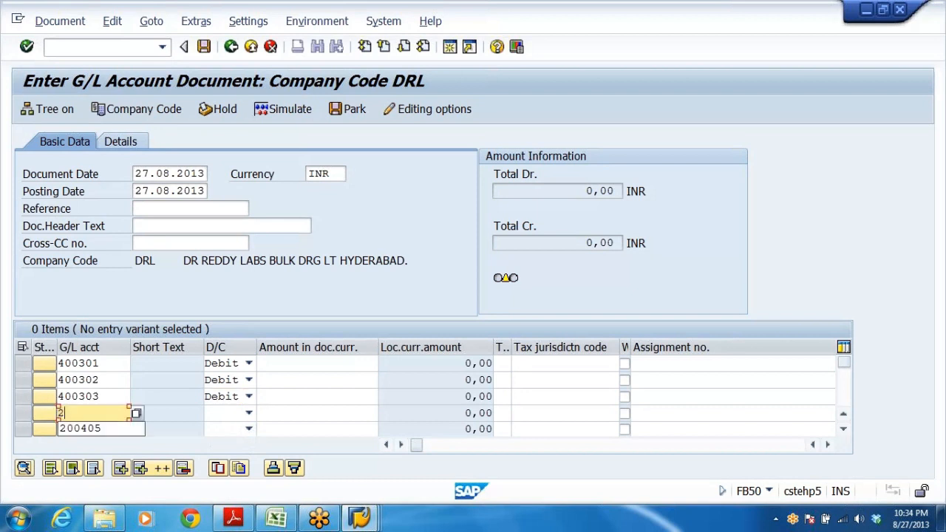
left_click(67, 431)
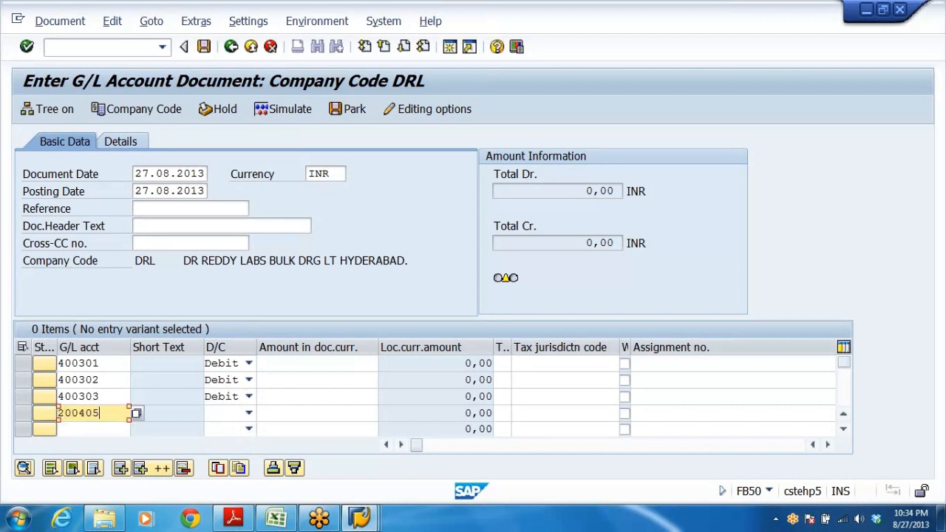
left_click(248, 412)
left_click(227, 431)
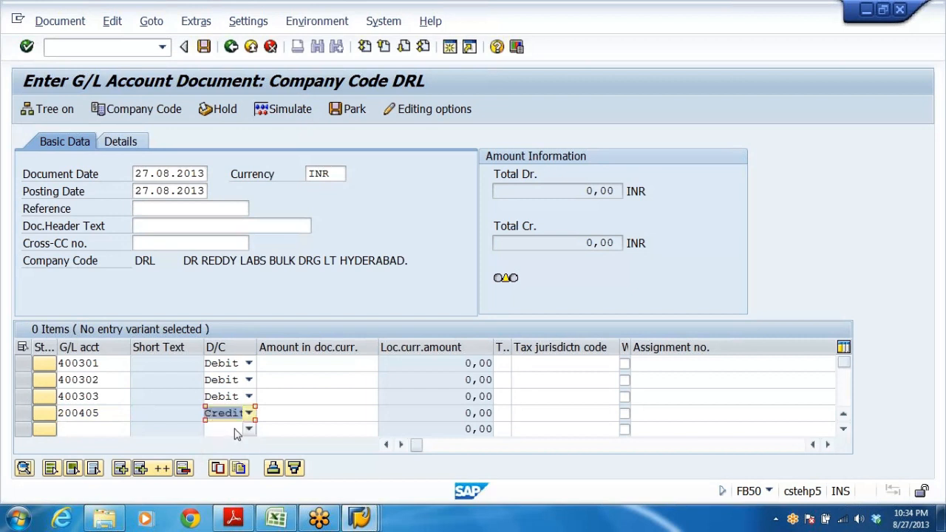
key("Return")
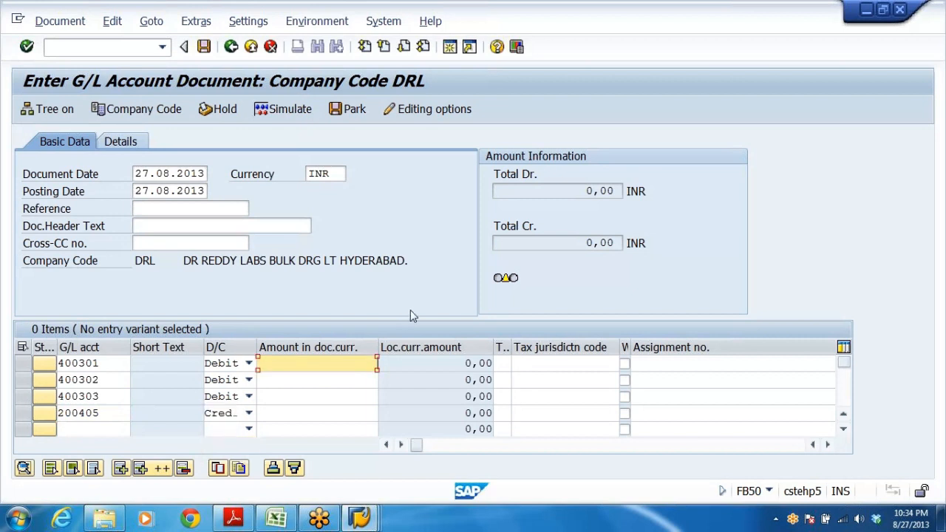
Enter amounts 22500, 9900 and 4400 on the three debit lines.
type("22500")
key("Down")
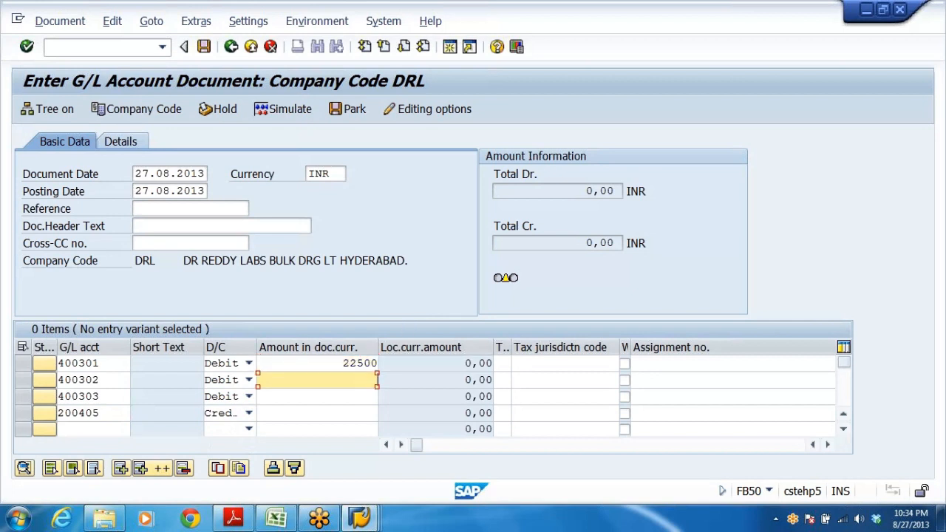
type("9900")
left_click(377, 396)
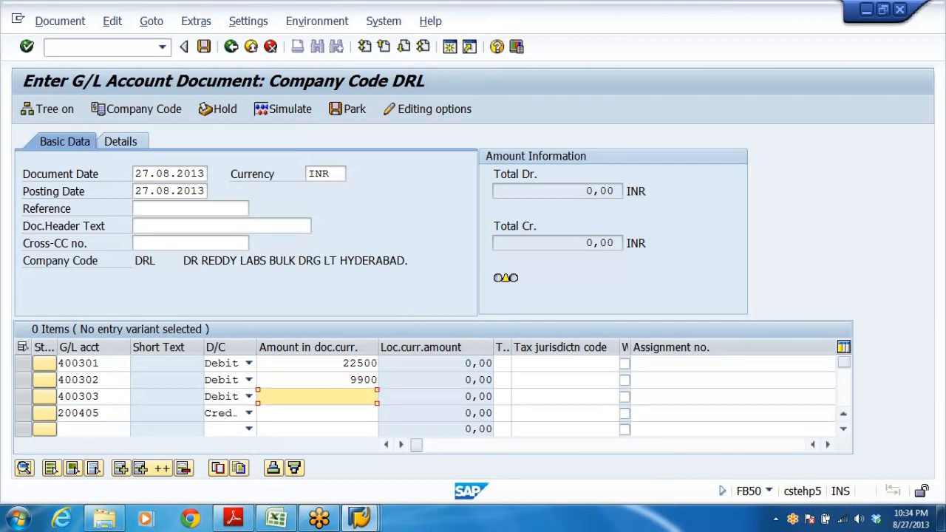
type("4400")
key("Down")
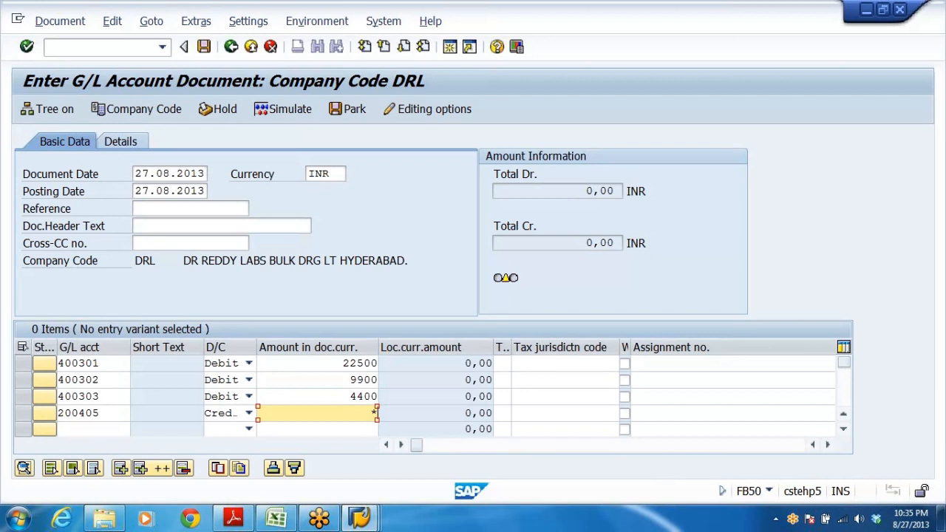
Confirm the entries for company code DRL, then exit the document discarding the data.
key("Return")
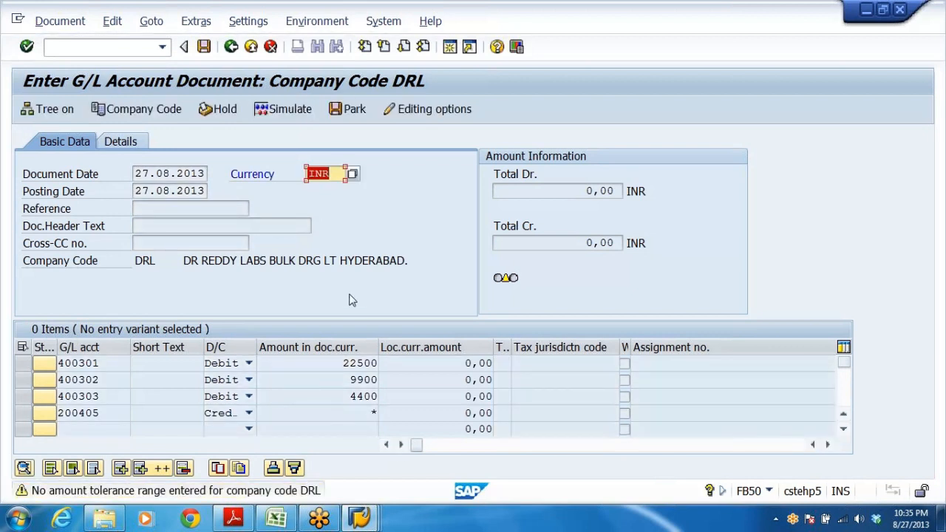
left_click(246, 290)
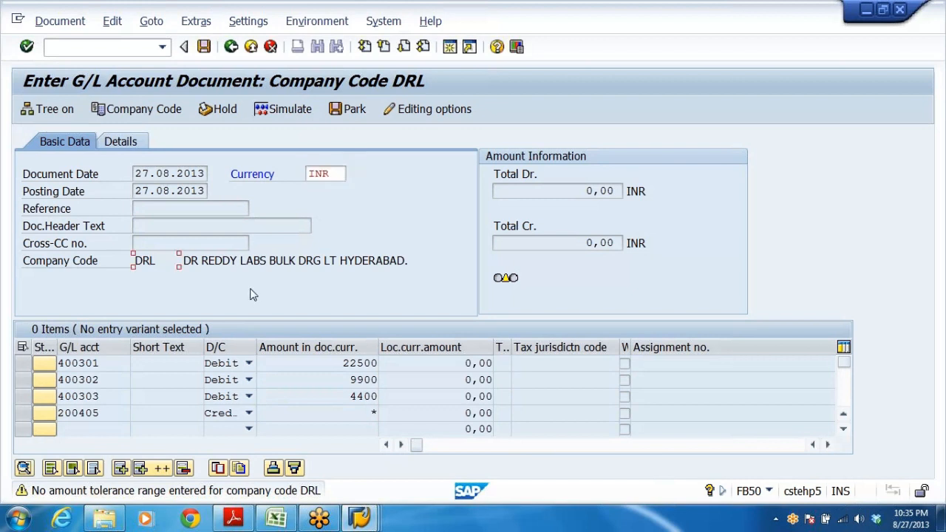
left_click(232, 48)
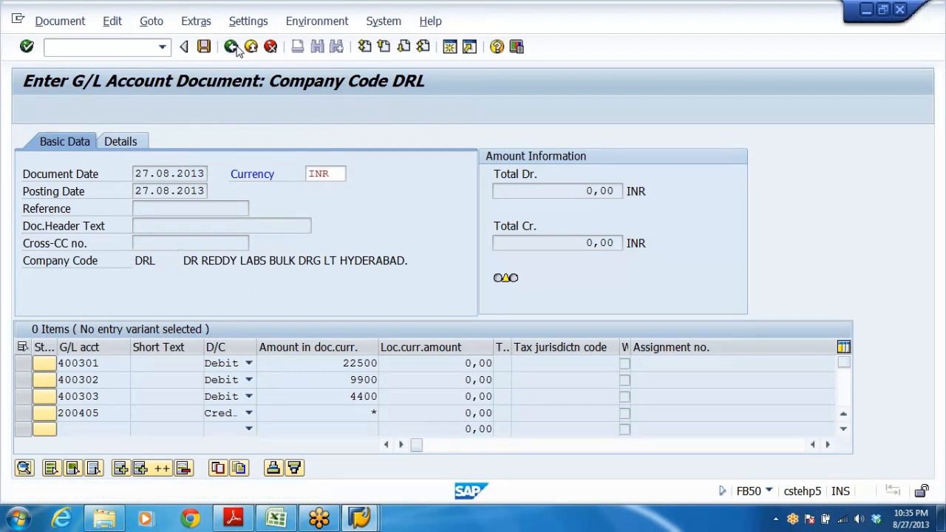
left_click(250, 46)
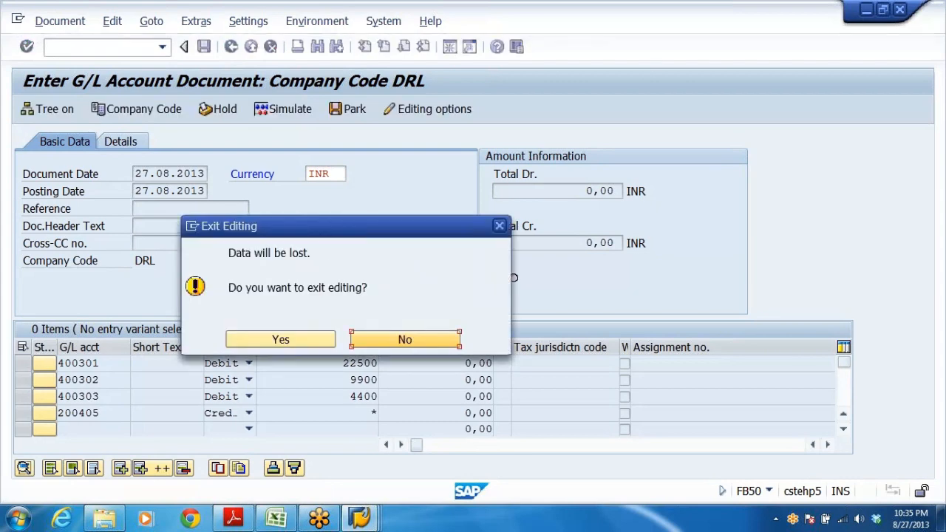
left_click(303, 342)
Reopen FB50 and switch the company code to DRLB.
double_click(166, 261)
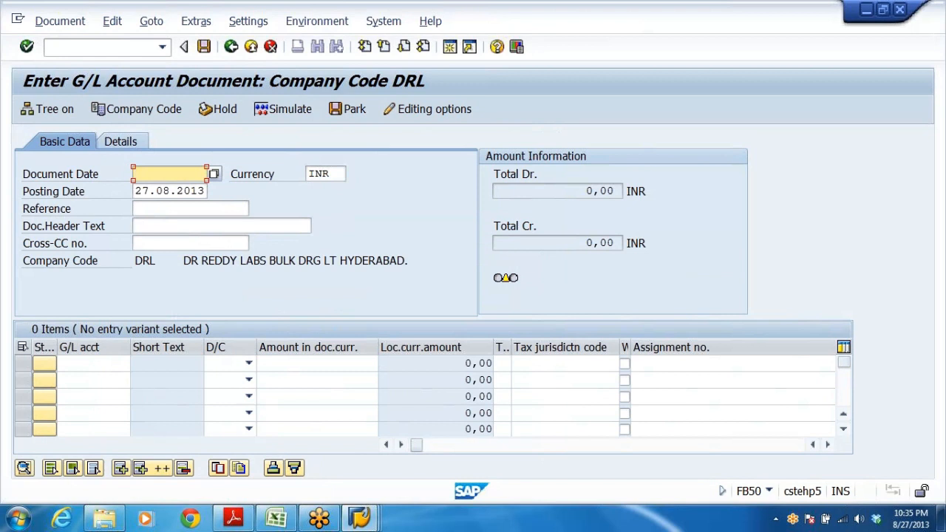
left_click(166, 111)
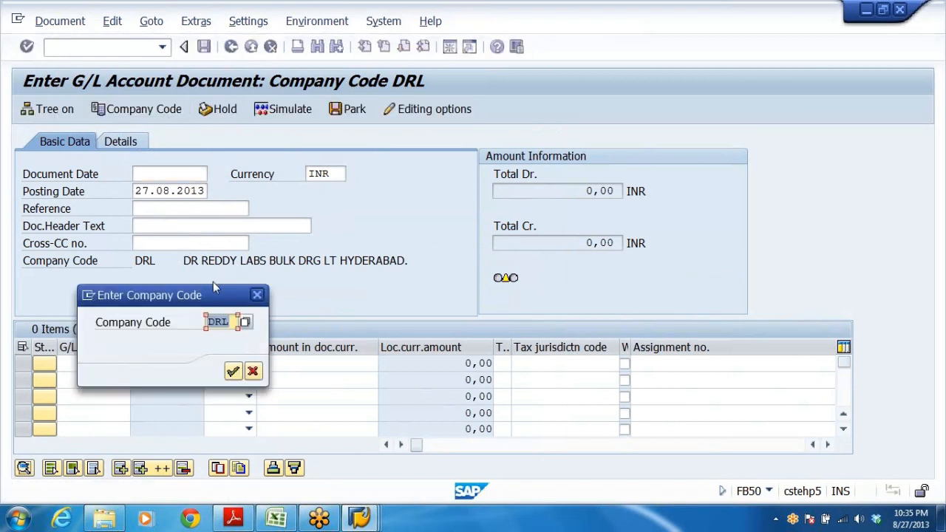
left_click(229, 321)
type("B")
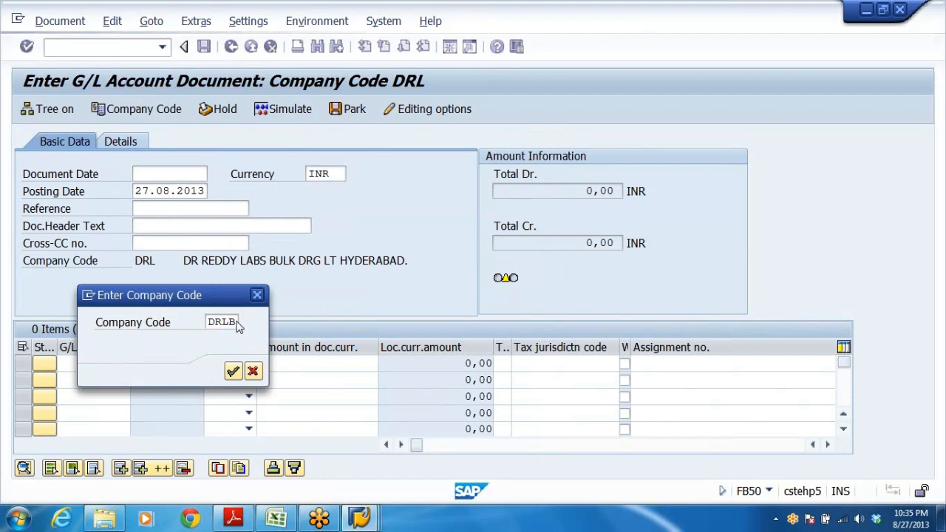
key("Return")
left_click(214, 260)
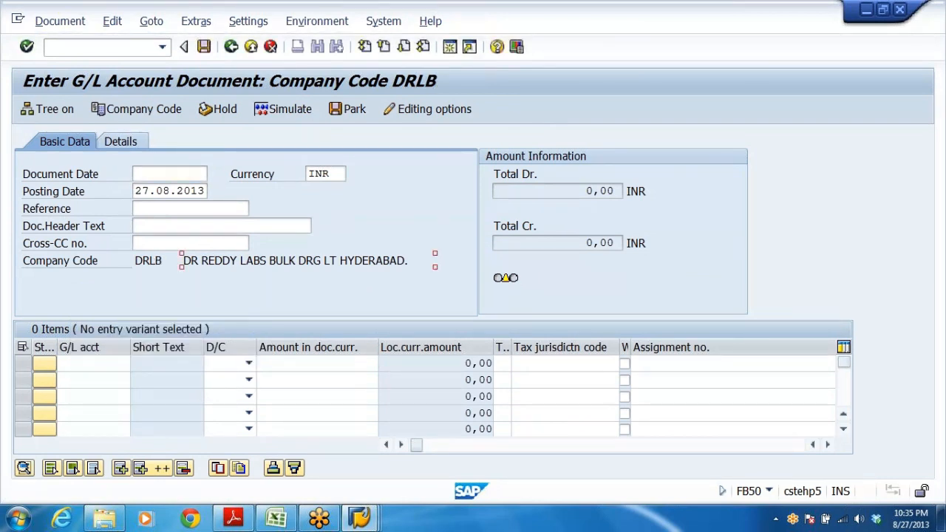
Set the document date to 27.08.2013 and pick G/L account 400301 for the first line.
left_click(169, 174)
left_click(169, 189)
left_click(94, 363)
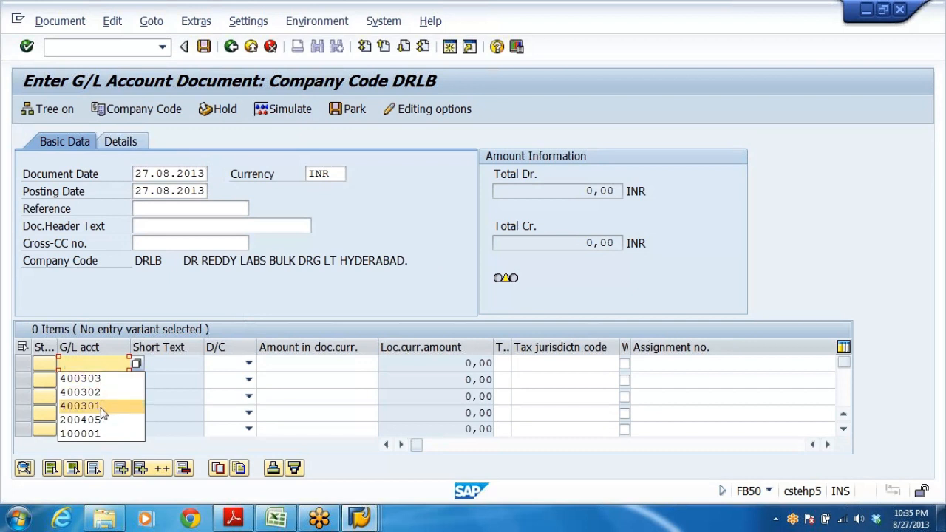
left_click(81, 406)
Pick G/L accounts 400302, 400303 and 200405 for lines two, three and four.
left_click(94, 379)
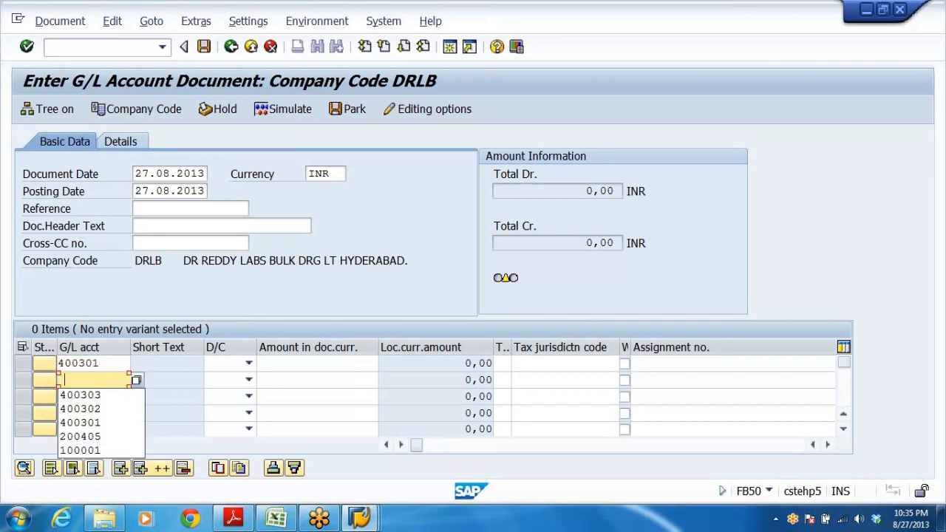
left_click(100, 411)
left_click(95, 397)
left_click(104, 411)
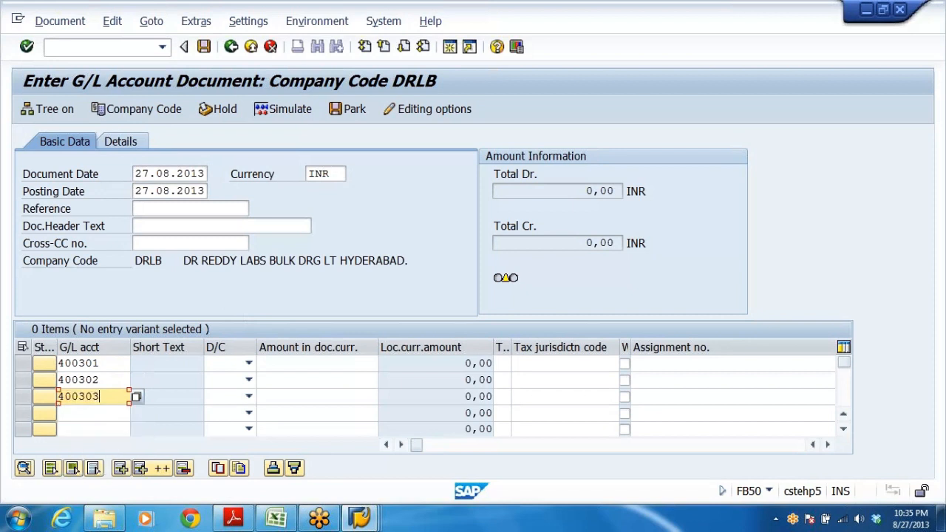
left_click(95, 413)
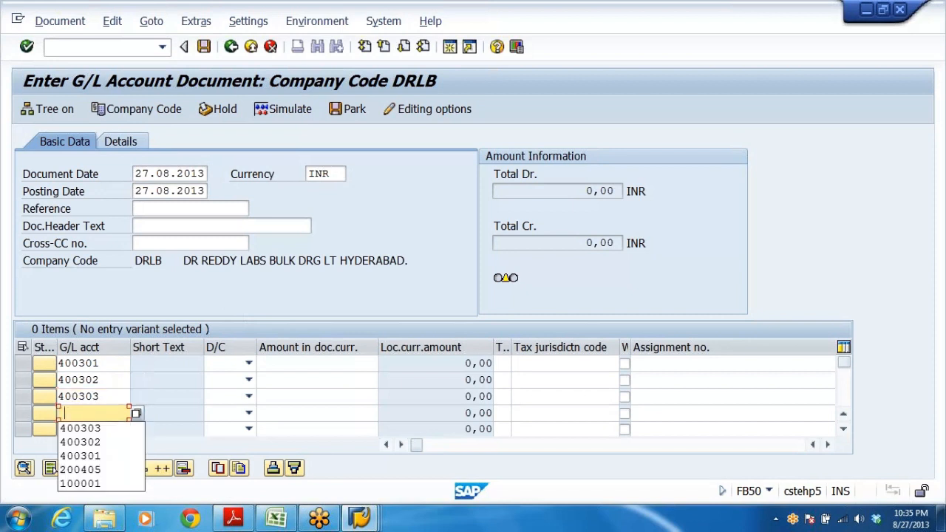
left_click(103, 471)
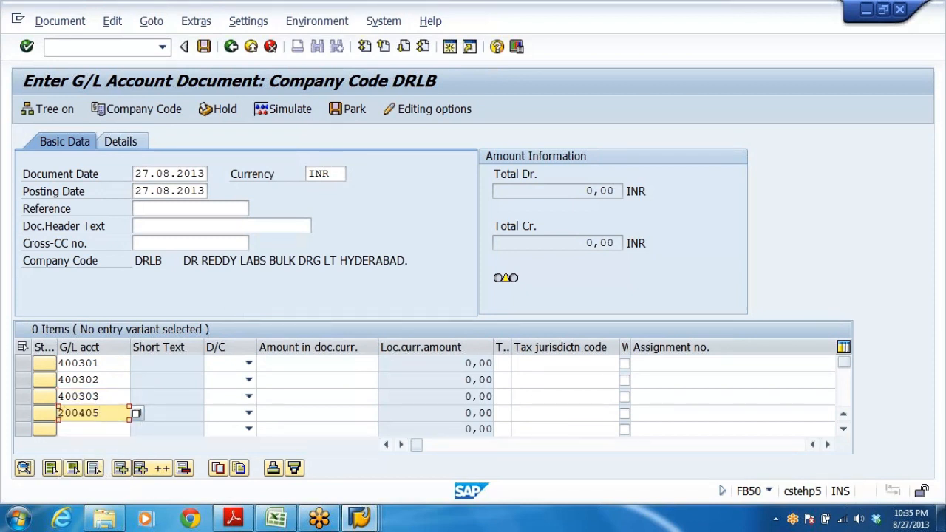
Set the first three lines to Debit and the fourth line to Credit.
left_click(249, 363)
left_click(238, 391)
left_click(248, 379)
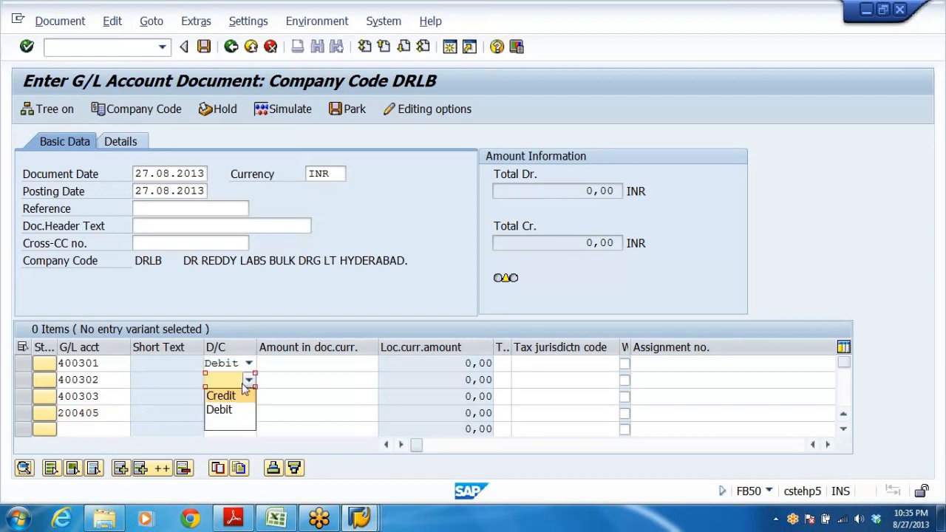
left_click(232, 411)
left_click(249, 396)
left_click(238, 427)
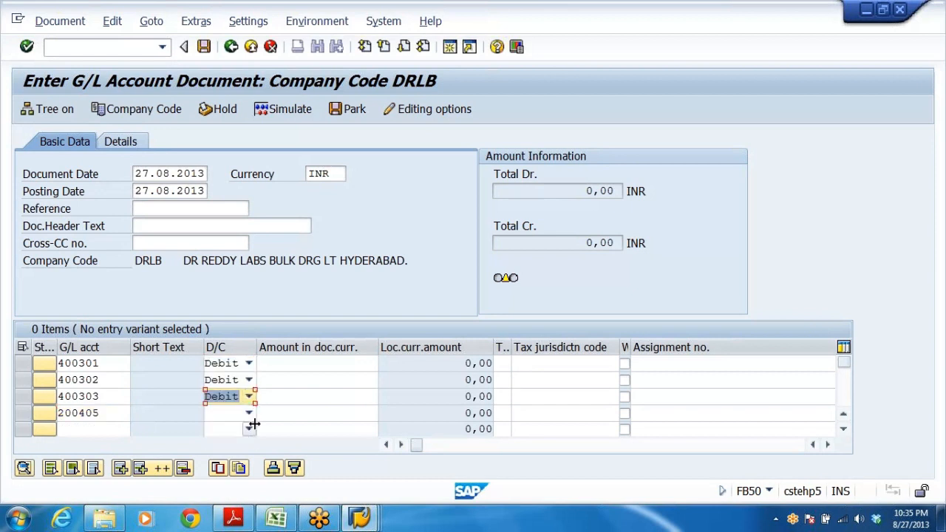
left_click(249, 413)
left_click(221, 429)
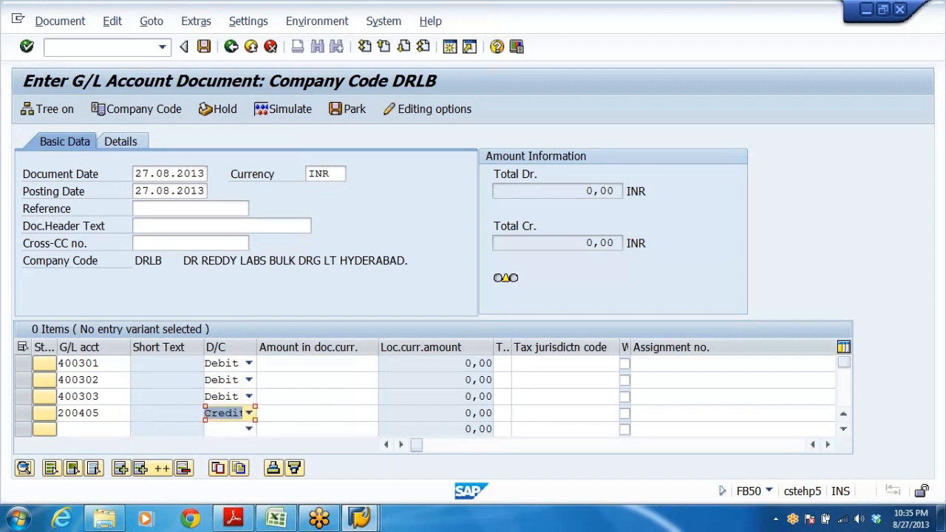
Enter amounts 22500, 9900 and 4400 on the debit lines and * on the credit line, then confirm.
left_click(336, 363)
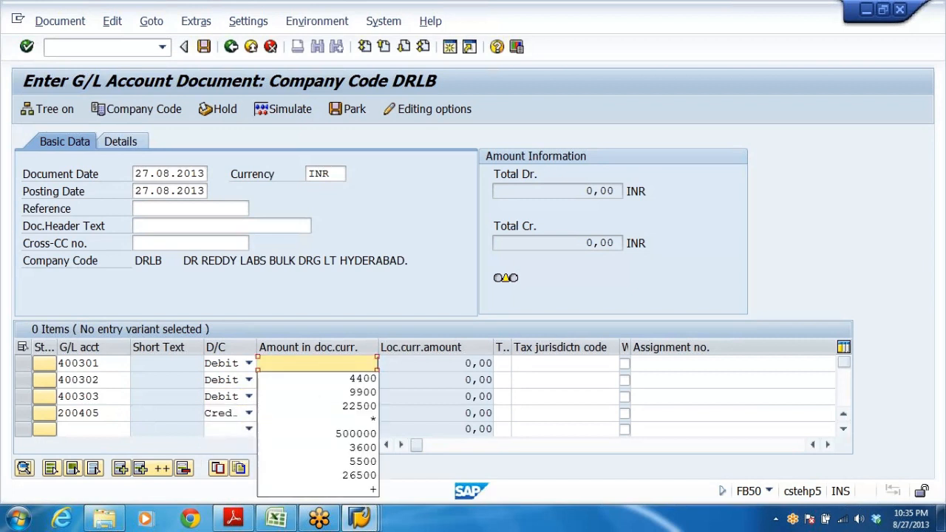
left_click(356, 406)
key("Down")
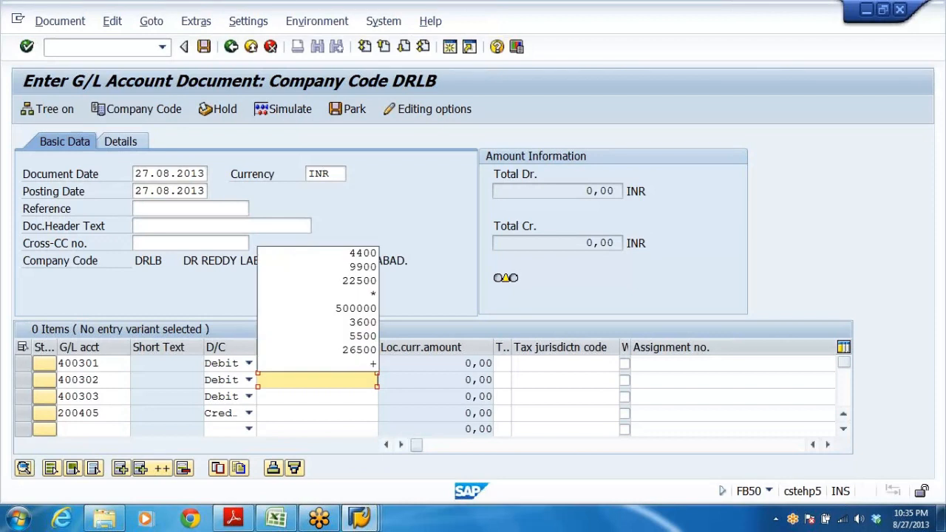
left_click(375, 269)
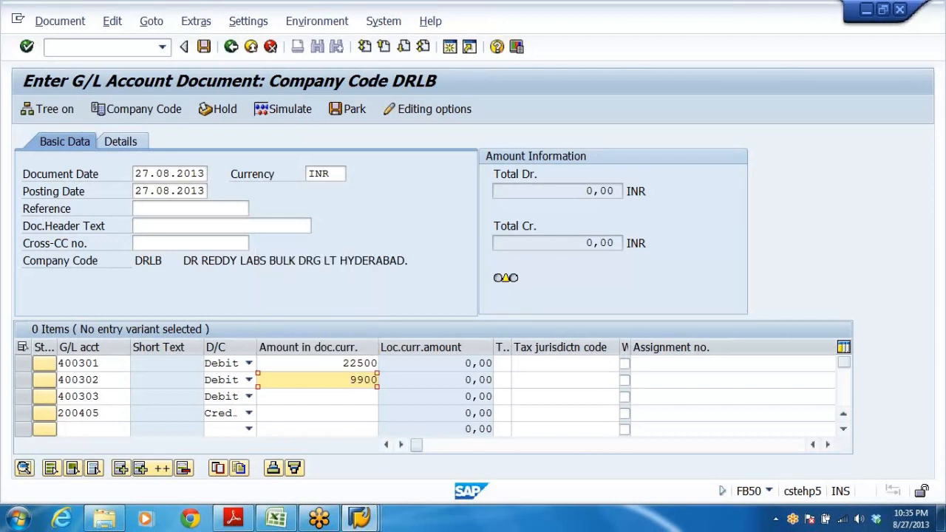
key("Down")
left_click(368, 271)
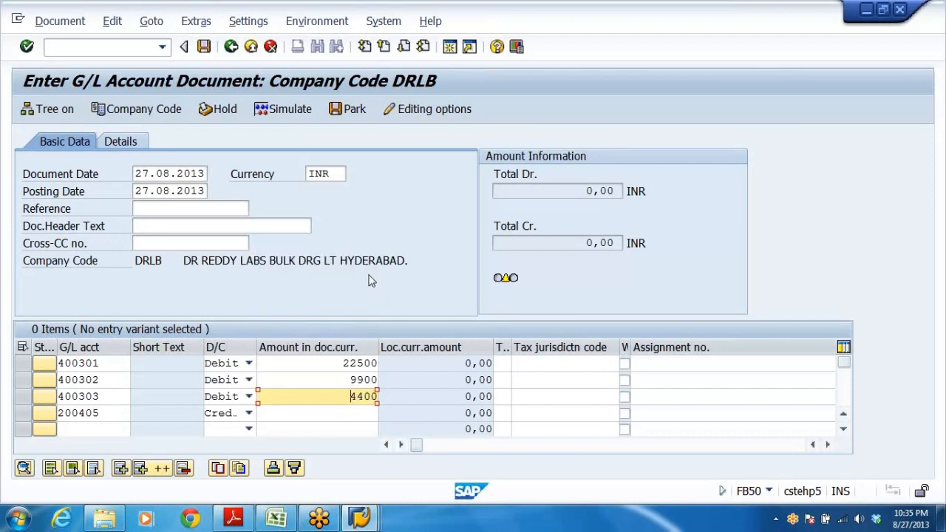
key("Down")
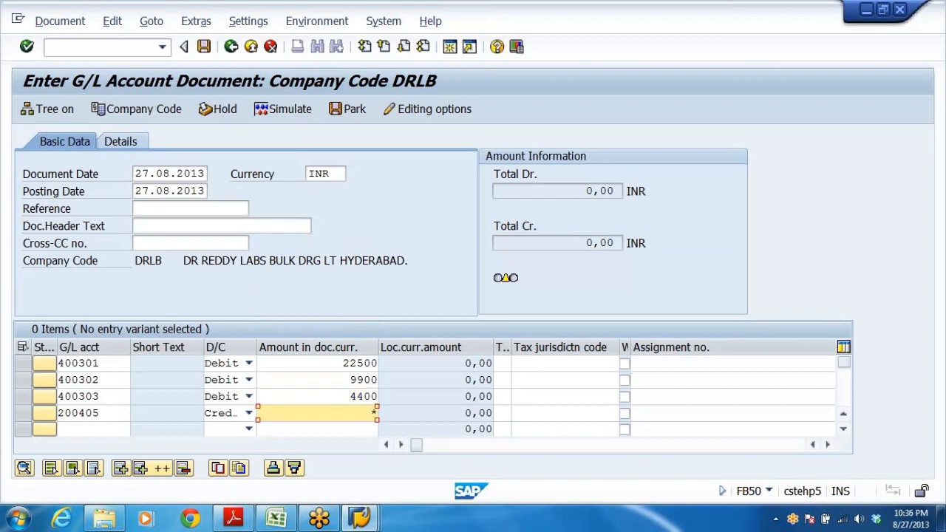
type("*")
key("Return")
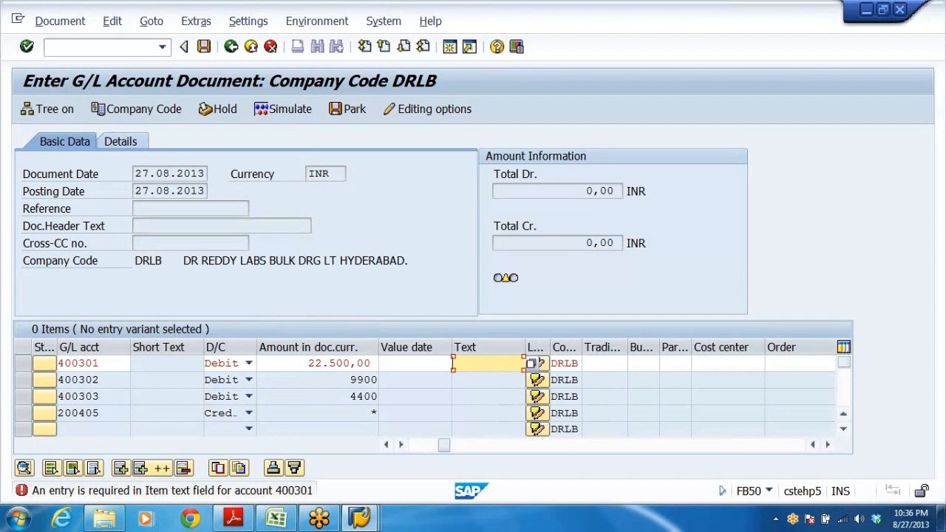
Enter item text EXP PAID and business area DRHY for account 400301.
type("EX")
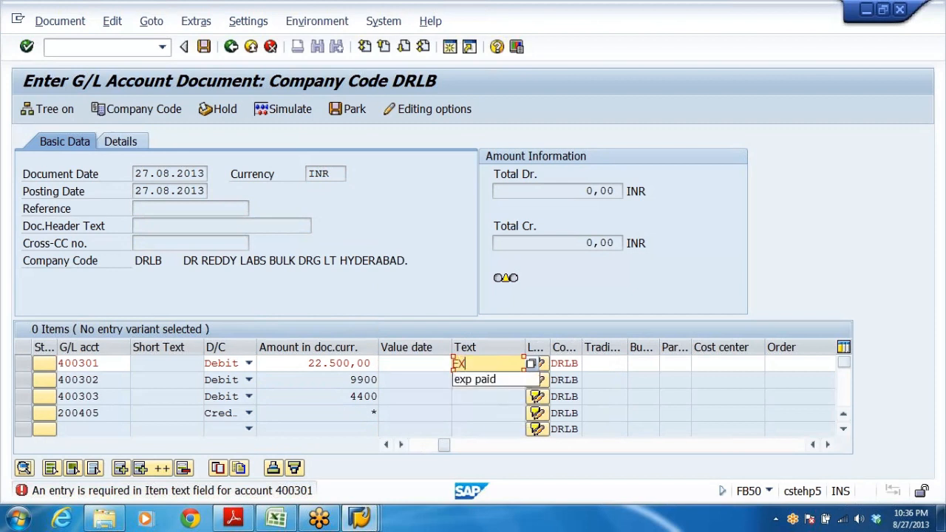
type("P PAID")
key("Down")
key("Return")
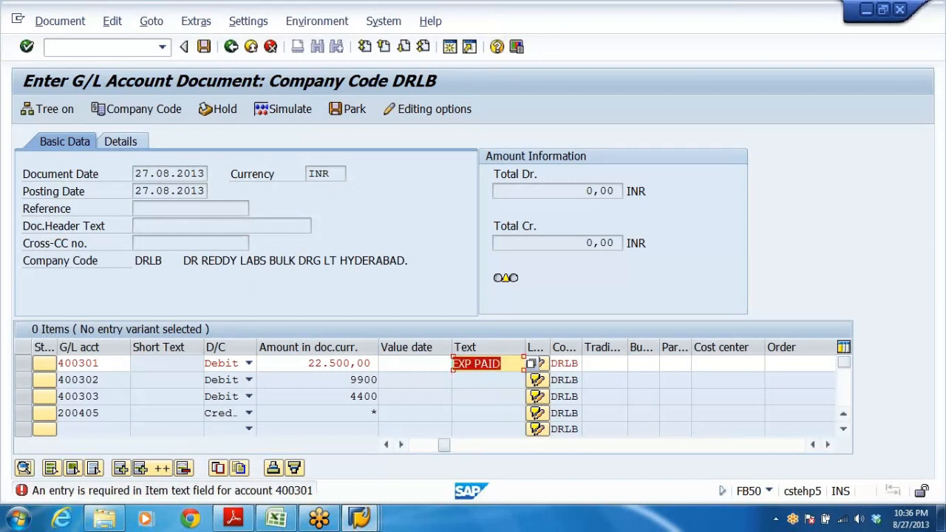
left_click(453, 364)
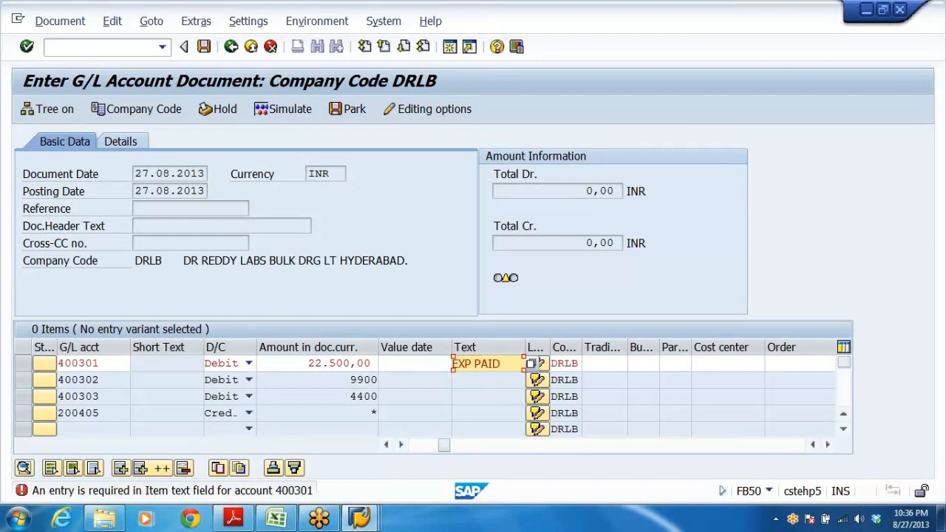
key("Return")
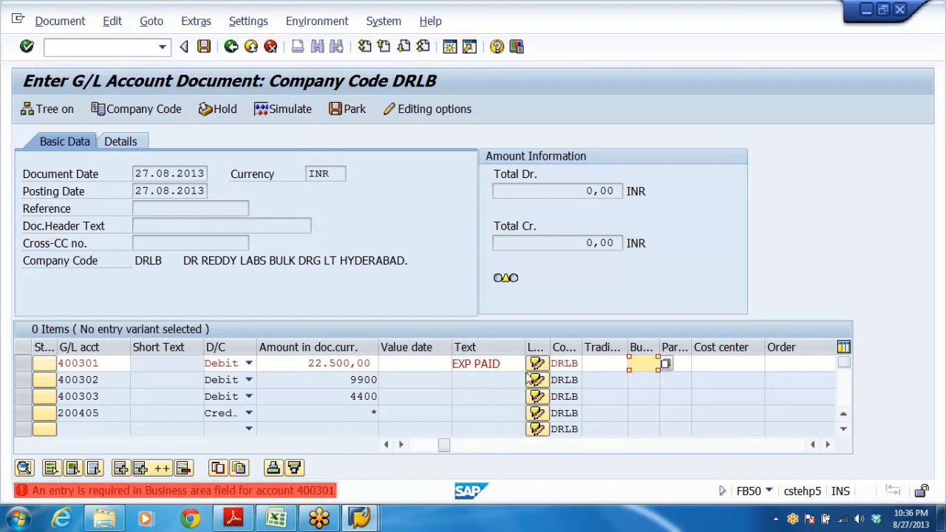
type("DRHY")
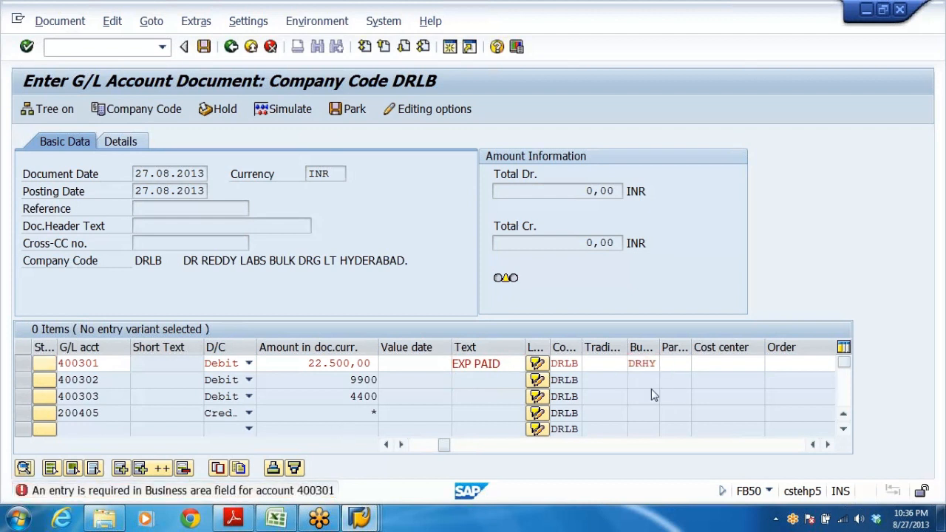
key("Return")
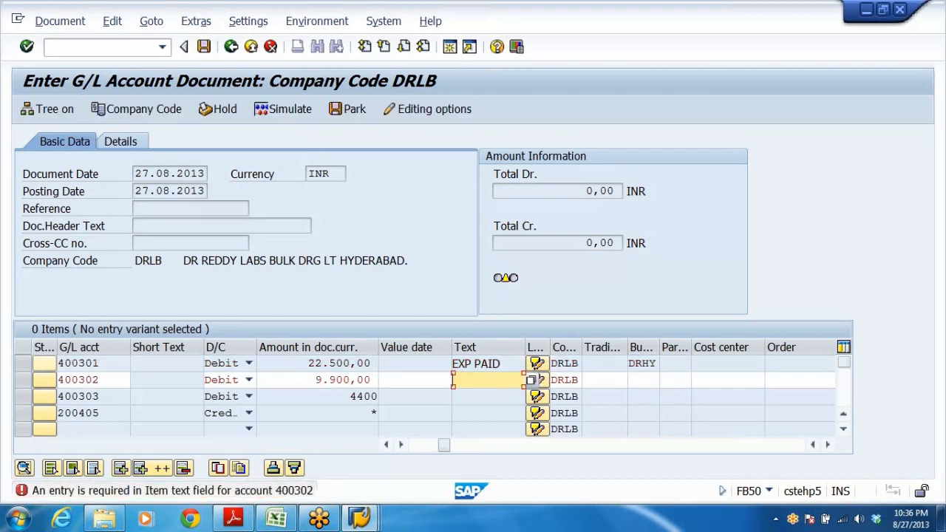
Enter item text EXP PAID and business area DRHY for account 400302.
key("BackSpace")
left_click(488, 396)
left_click(642, 379)
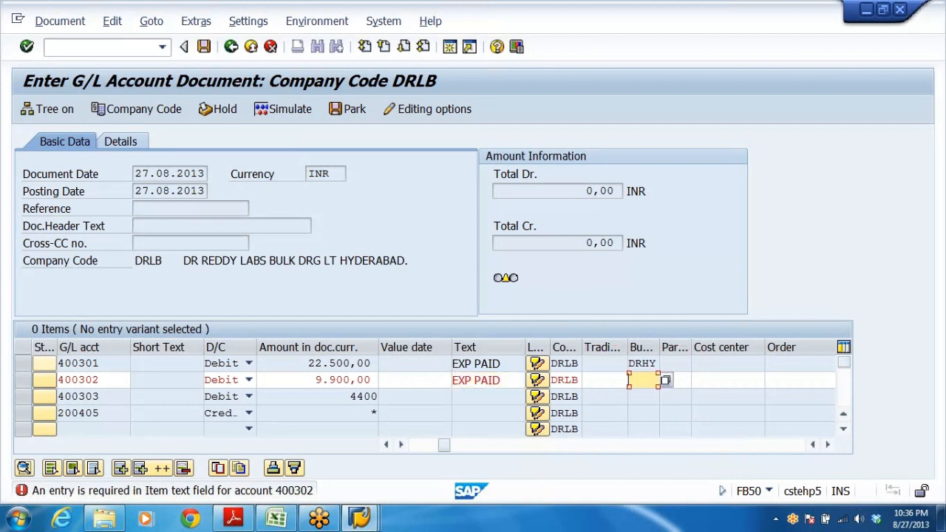
type("D")
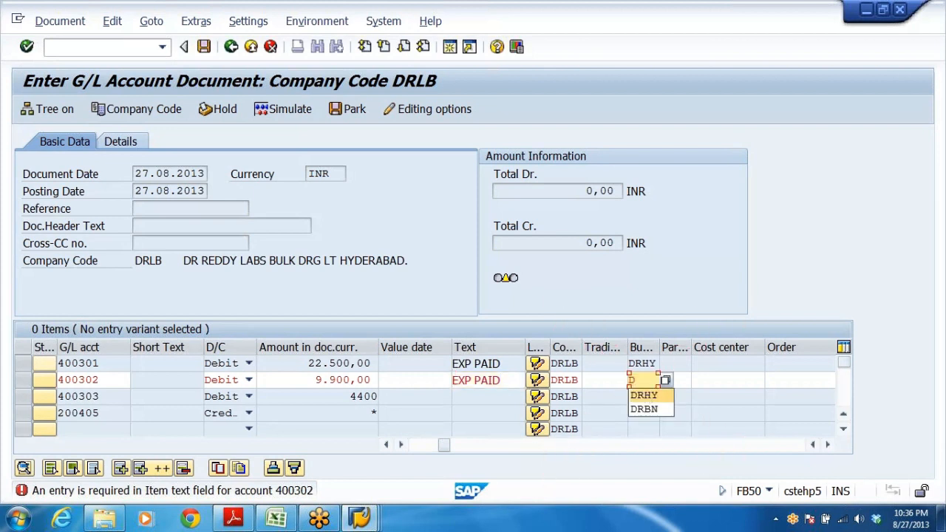
left_click(642, 394)
key("Return")
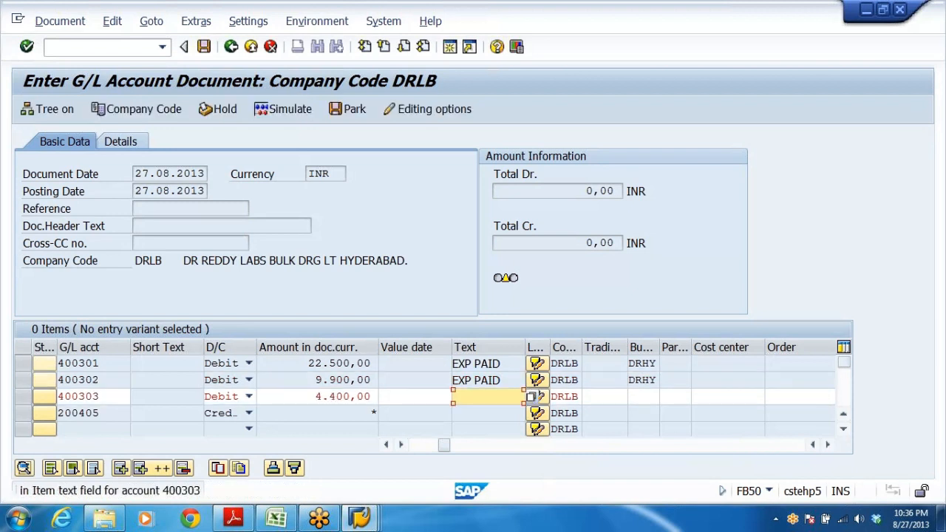
Enter item text exp paid and business area DRHY for account 400303 and confirm the document.
type("exp paid")
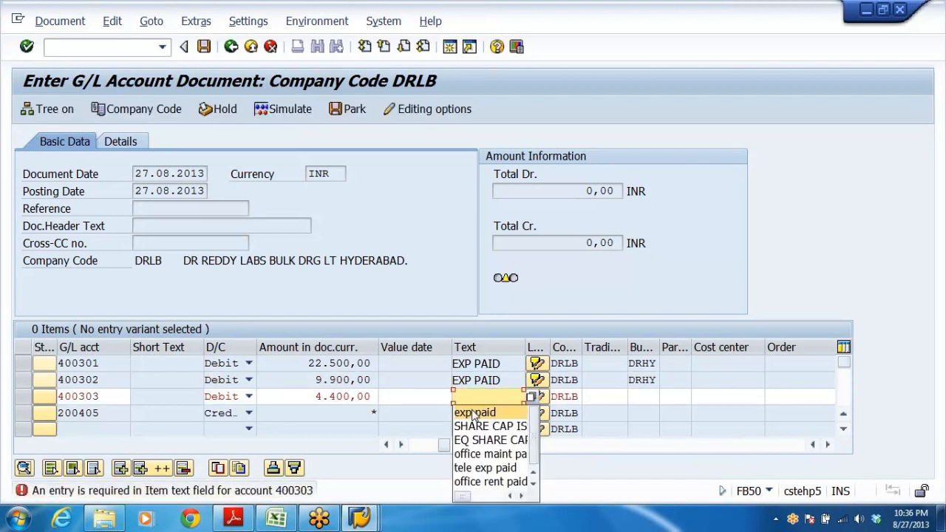
left_click(642, 396)
type("D")
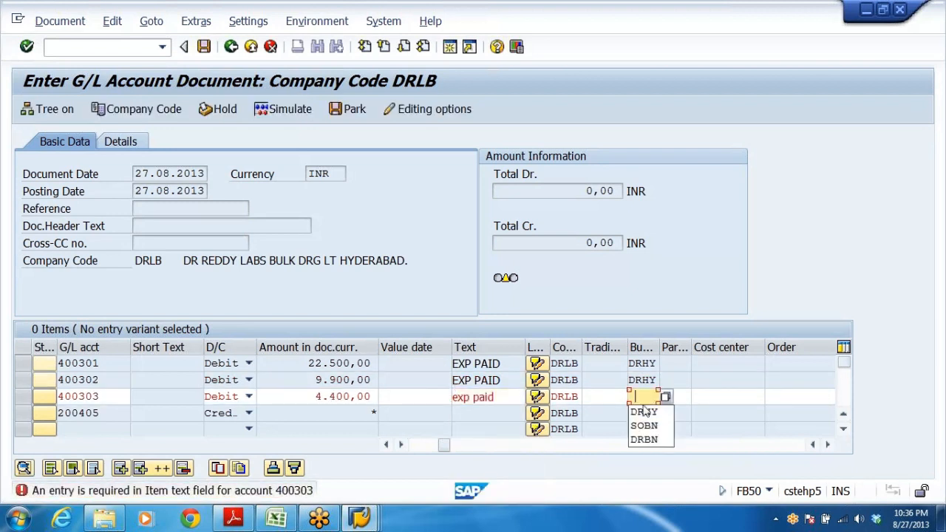
key("Down")
key("Return")
key("Return")
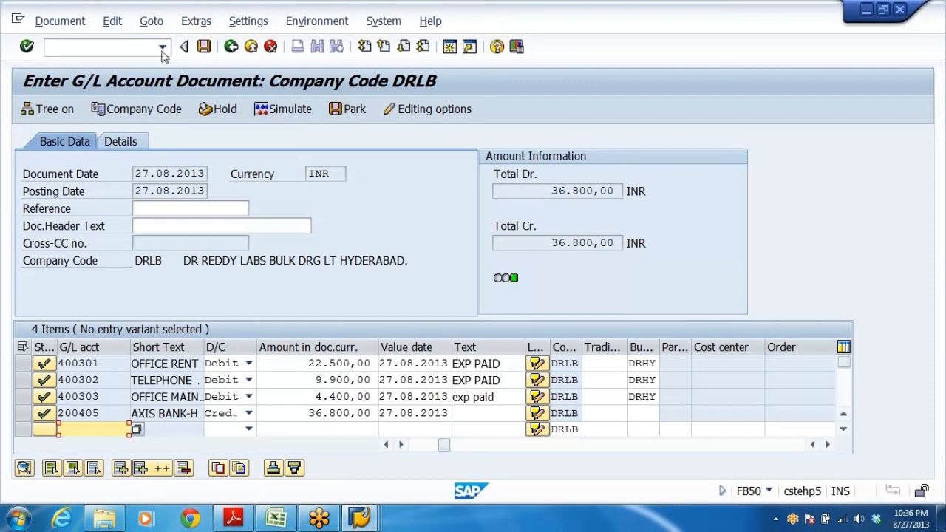
Post the G/L account document.
left_click(204, 46)
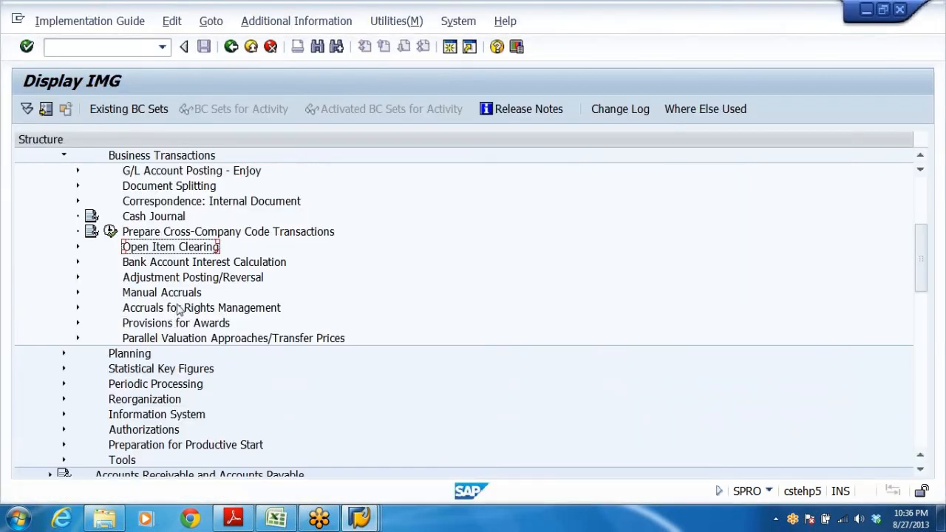
scroll(178, 310, "up", 2)
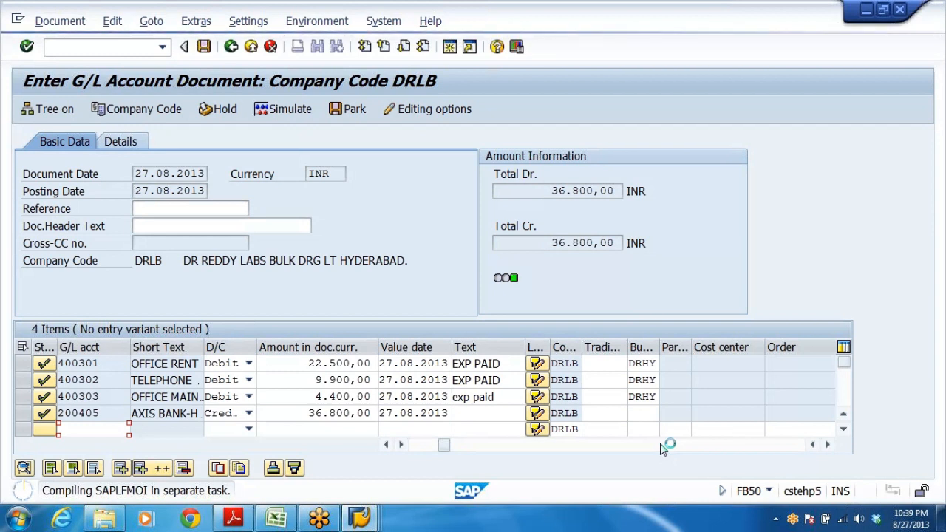
left_click(359, 519)
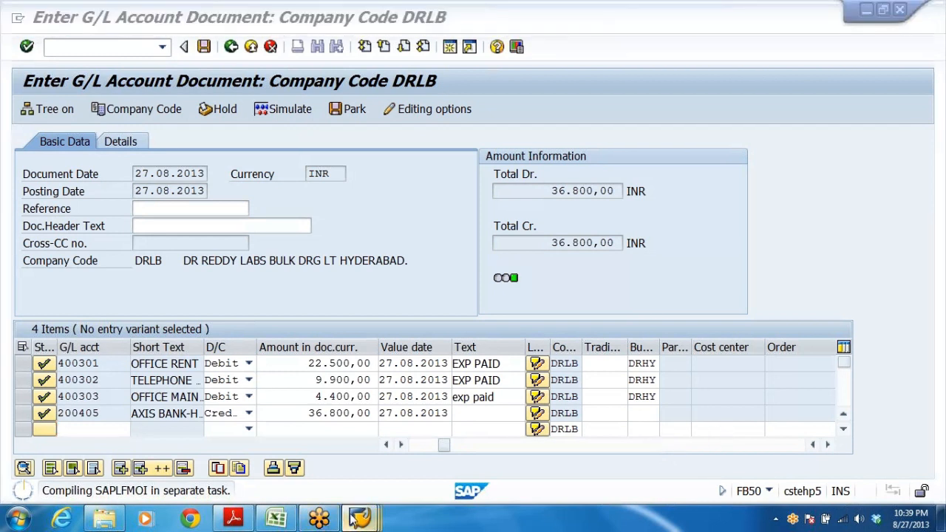
In the IMG, expand Document Splitting and examine the Activate Document Splitting activity.
left_click(214, 451)
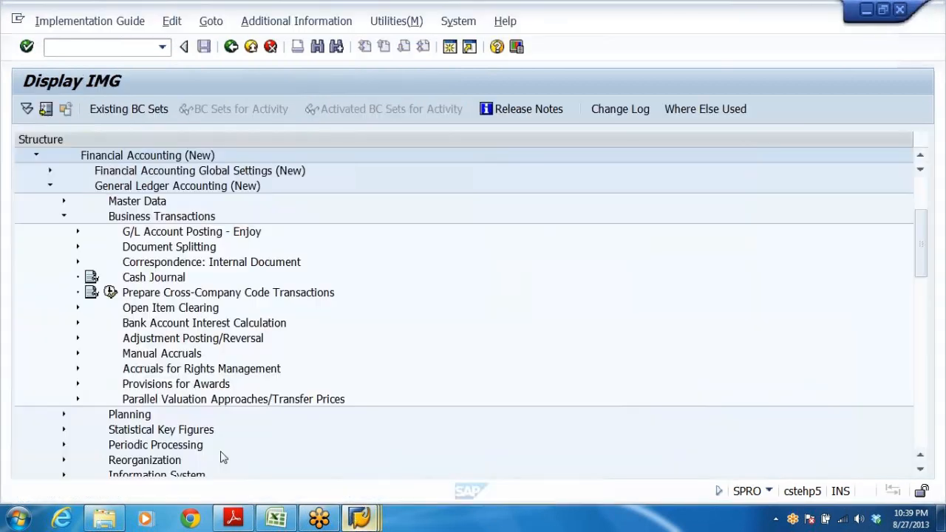
left_click(160, 323)
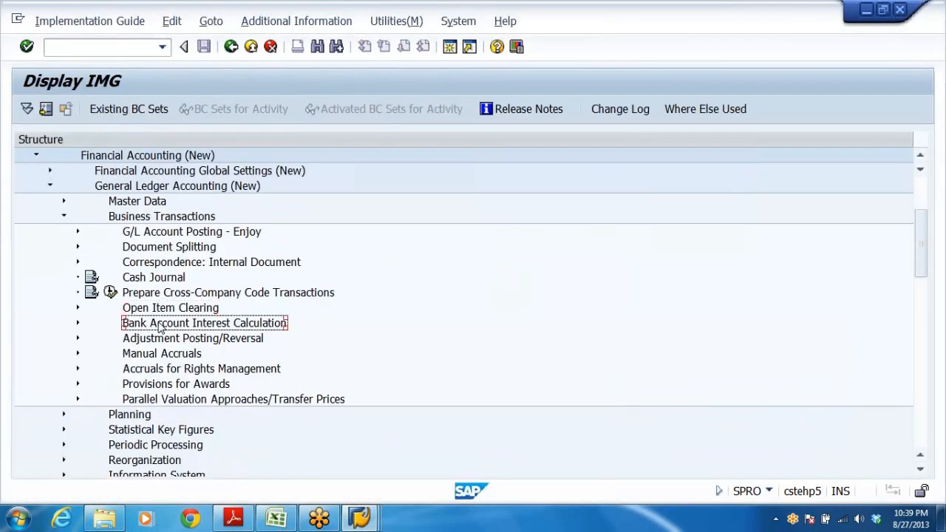
left_click(150, 249)
double_click(150, 250)
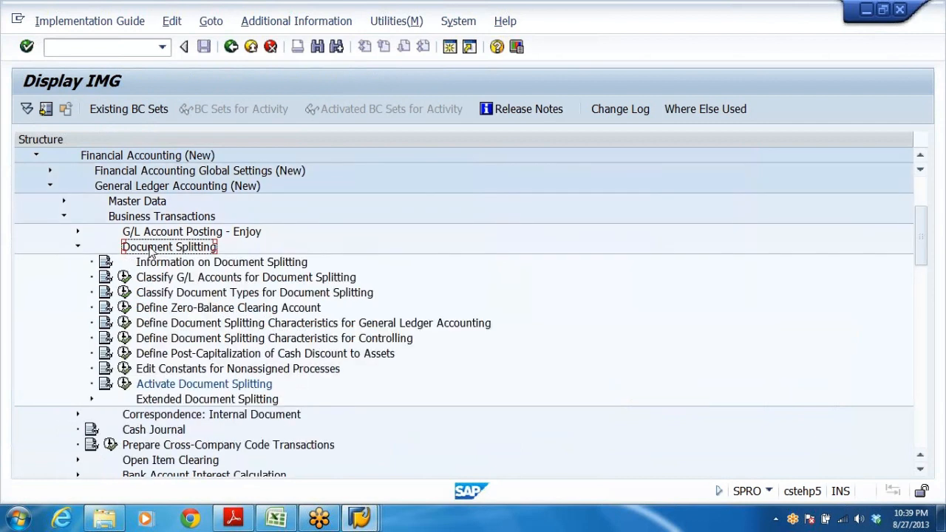
key("Down")
key("Down")
key("Down")
key("Down")
key("Down")
key("Down")
key("Down")
key("Down")
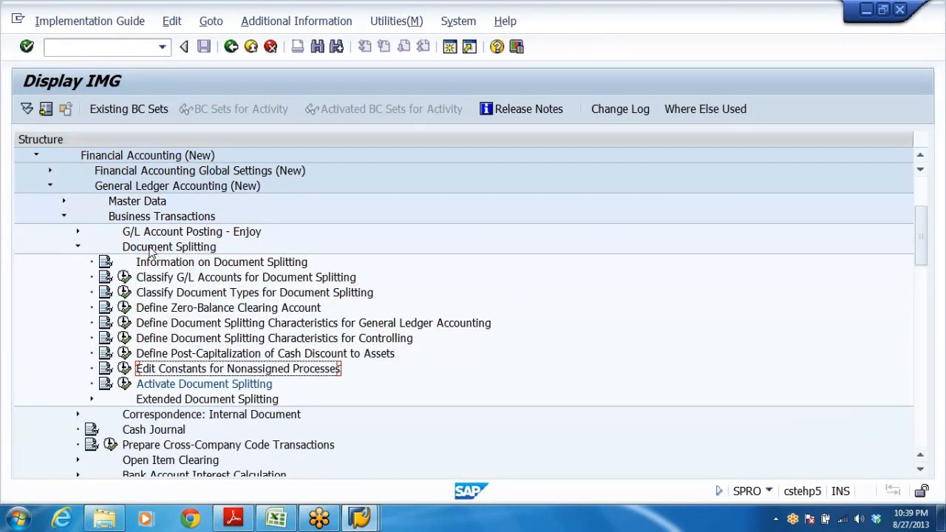
left_click(123, 384)
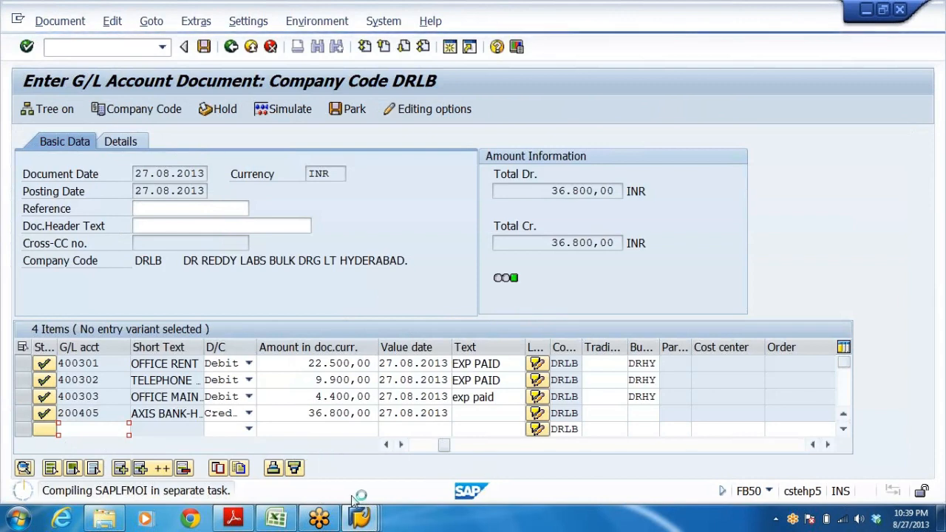
key("alt+Tab")
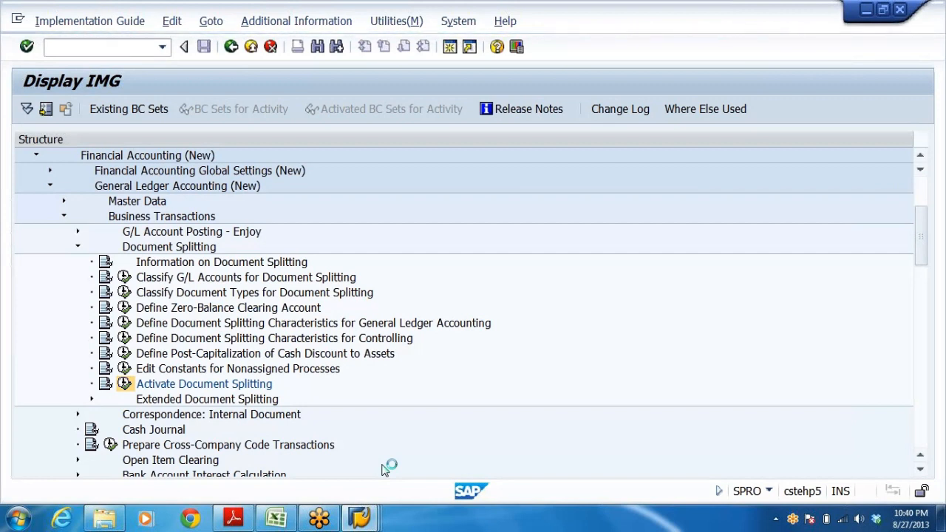
left_click(360, 517)
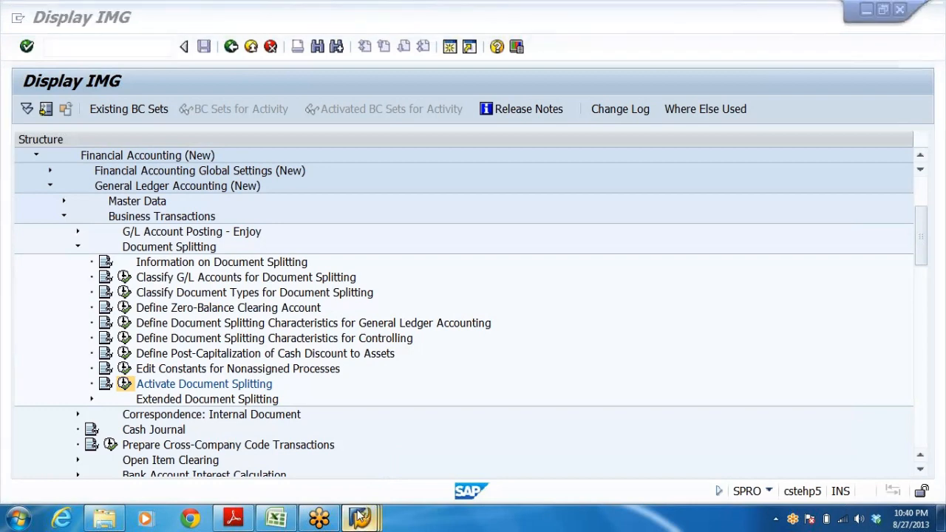
Stop the running Customizing transaction in the Display IMG session.
left_click(361, 444)
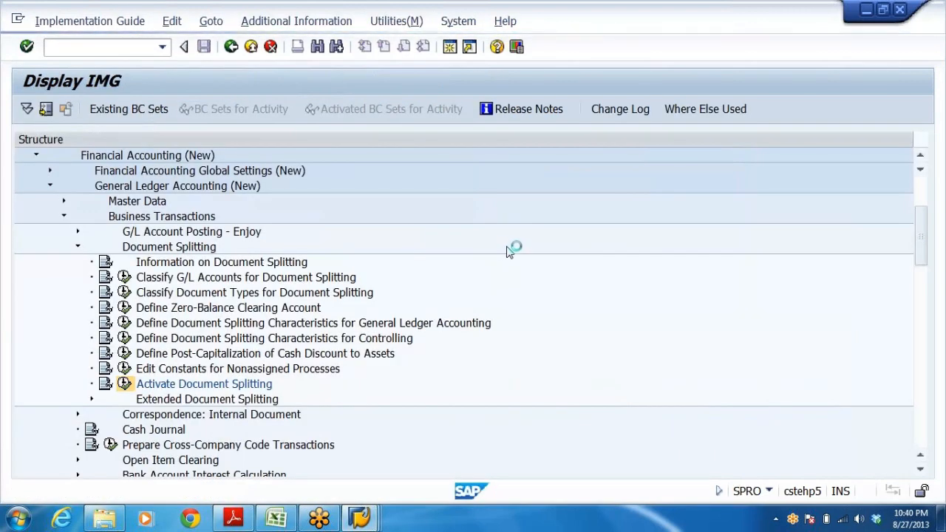
key("alt+Tab")
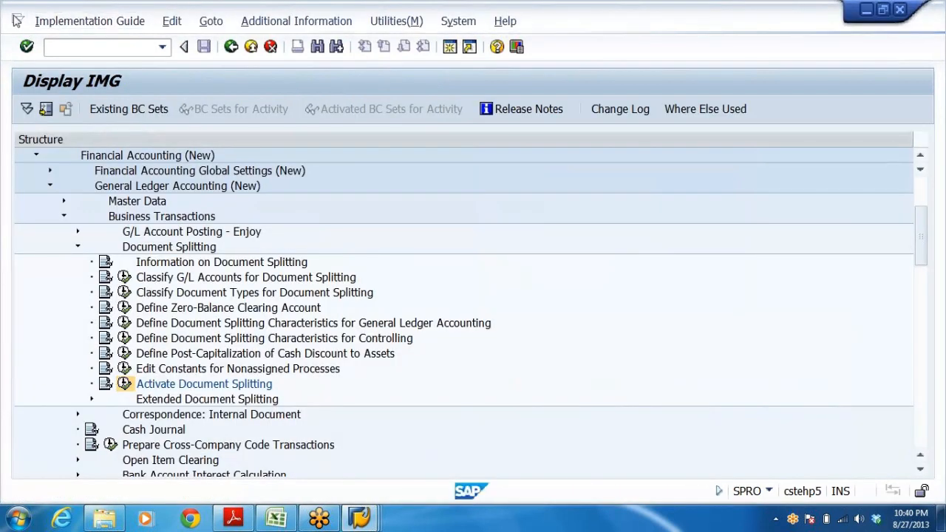
left_click(16, 20)
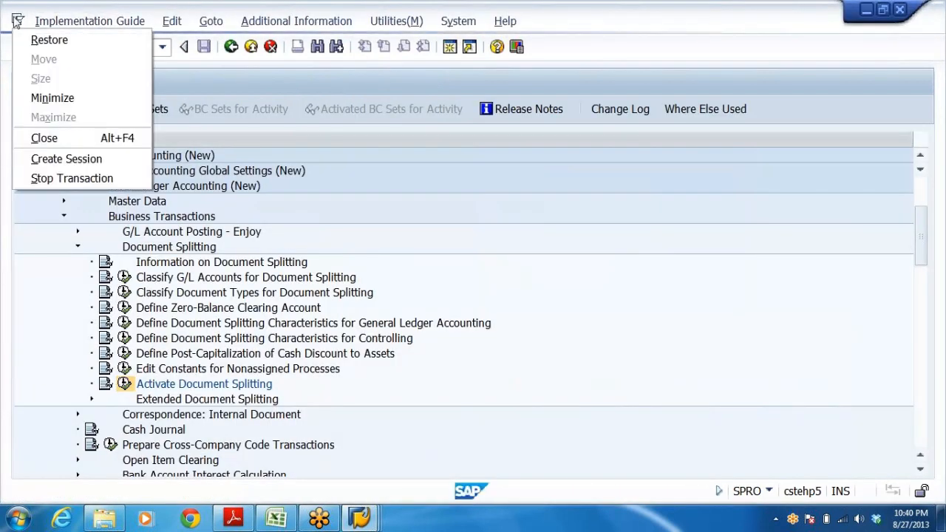
left_click(53, 178)
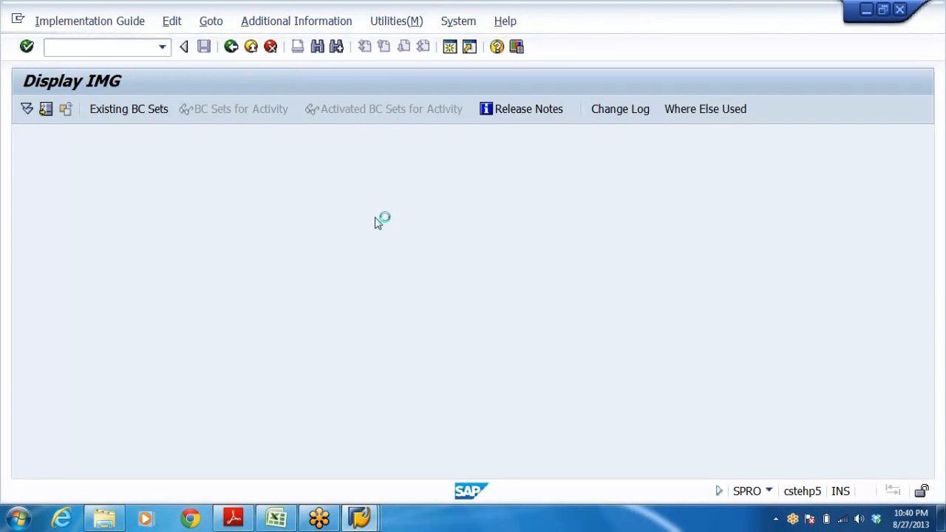
Switch back to the Enter G/L Account Document session for company code DRLB.
left_click(361, 518)
left_click(385, 433)
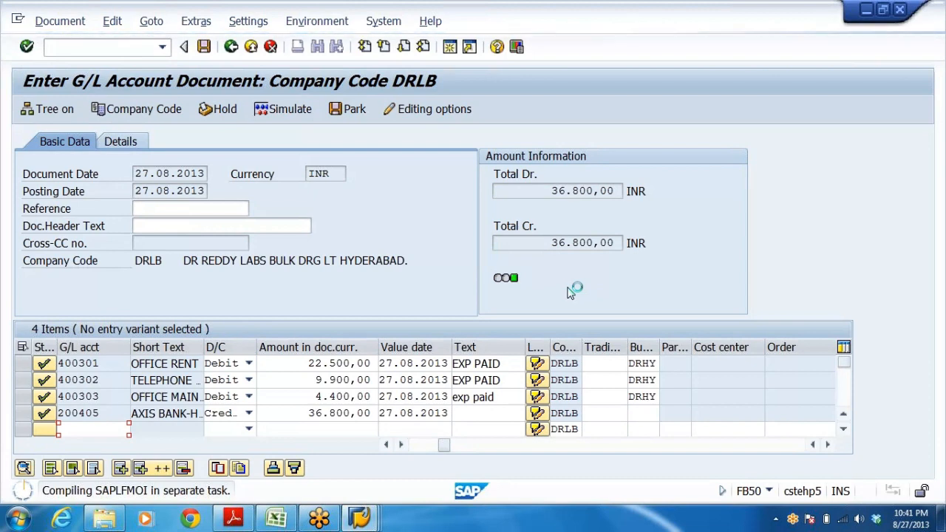
key("alt+Tab")
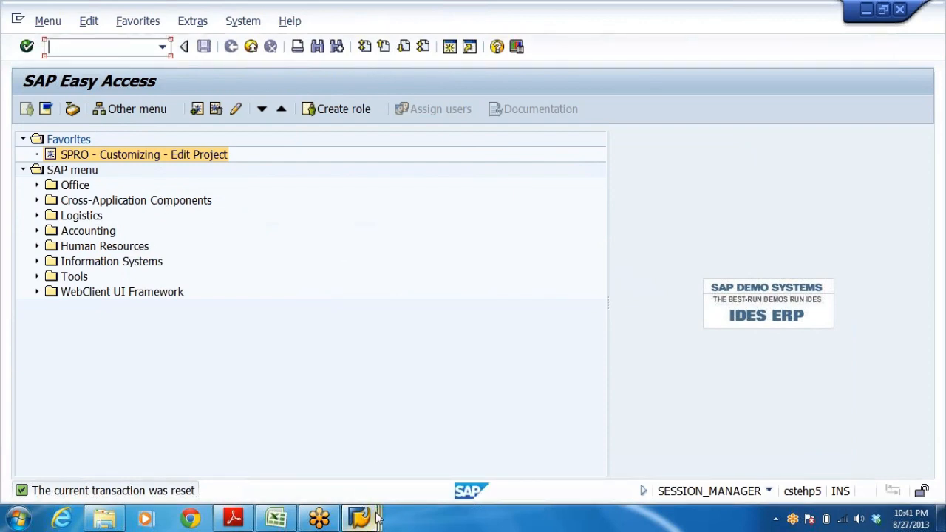
key("alt+Tab")
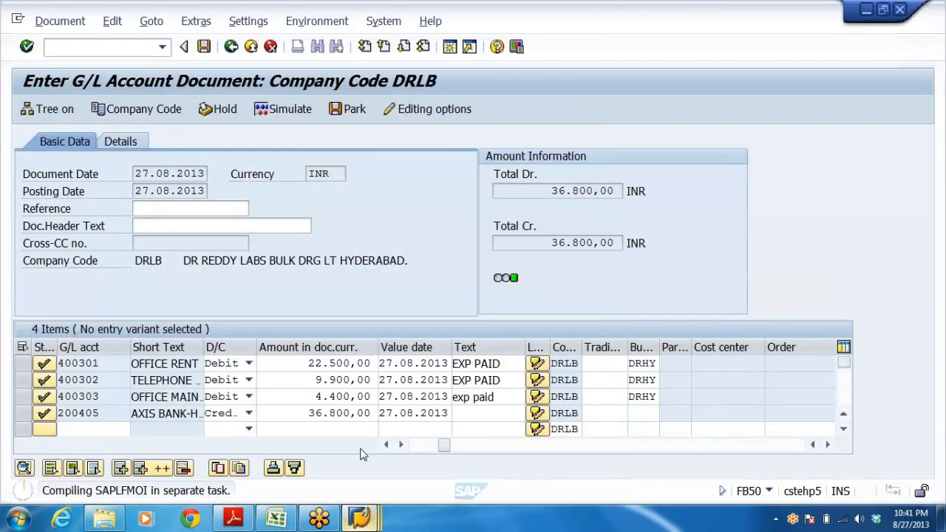